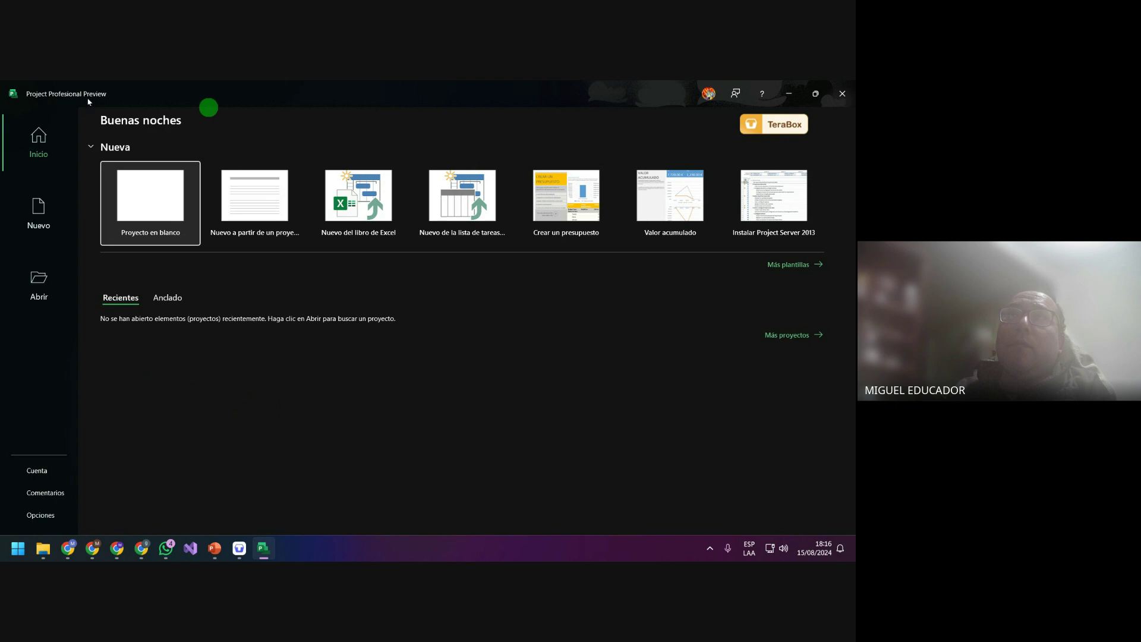
Create a new blank project
click(159, 207)
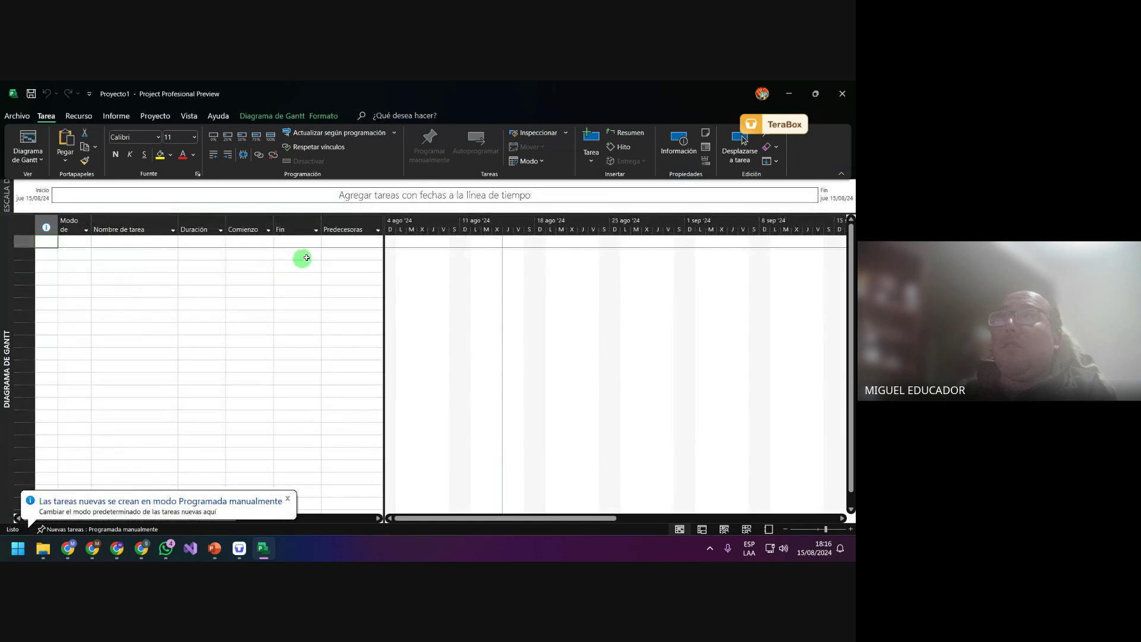
click(32, 93)
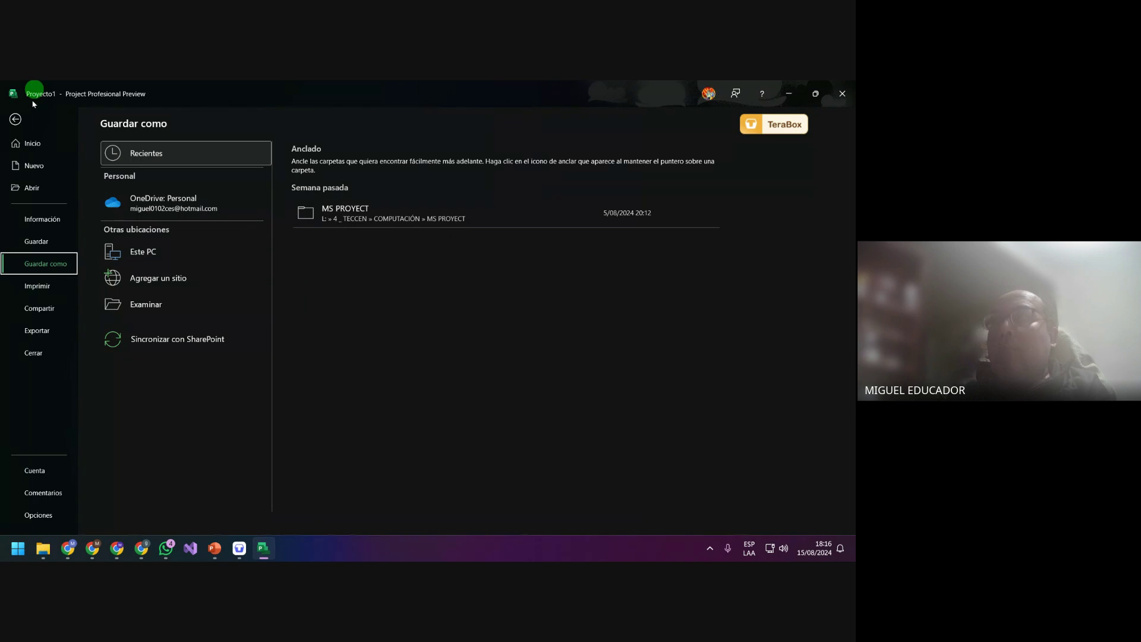
click(15, 119)
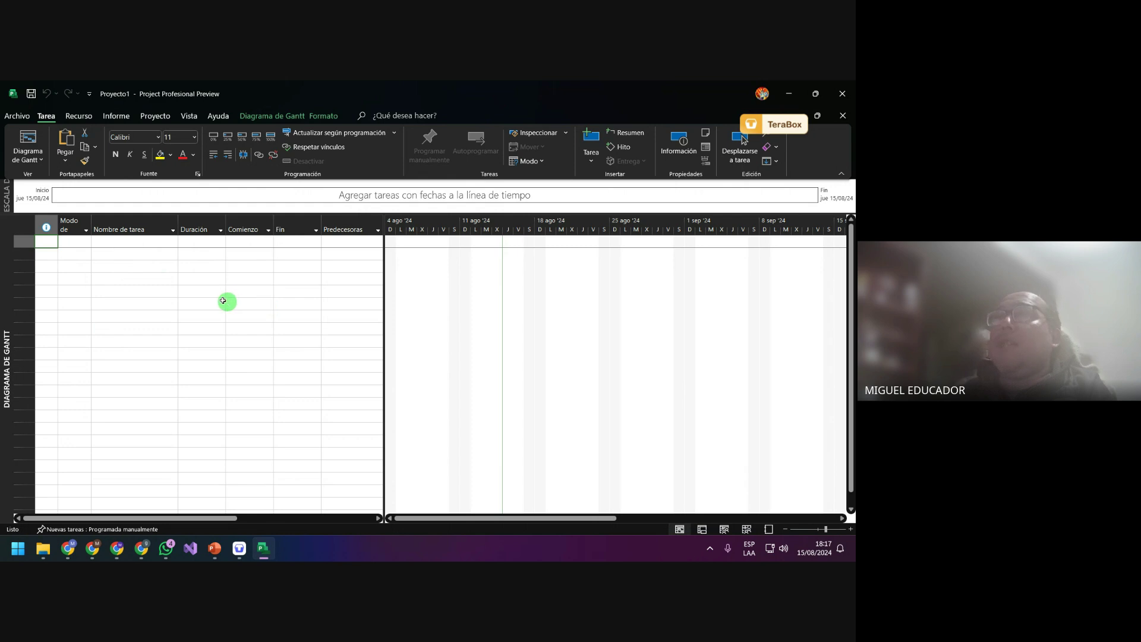
Review the Gantt table's column headings from Modo de tarea and Nombre de tarea through to Predecesoras
mouse_move(84, 232)
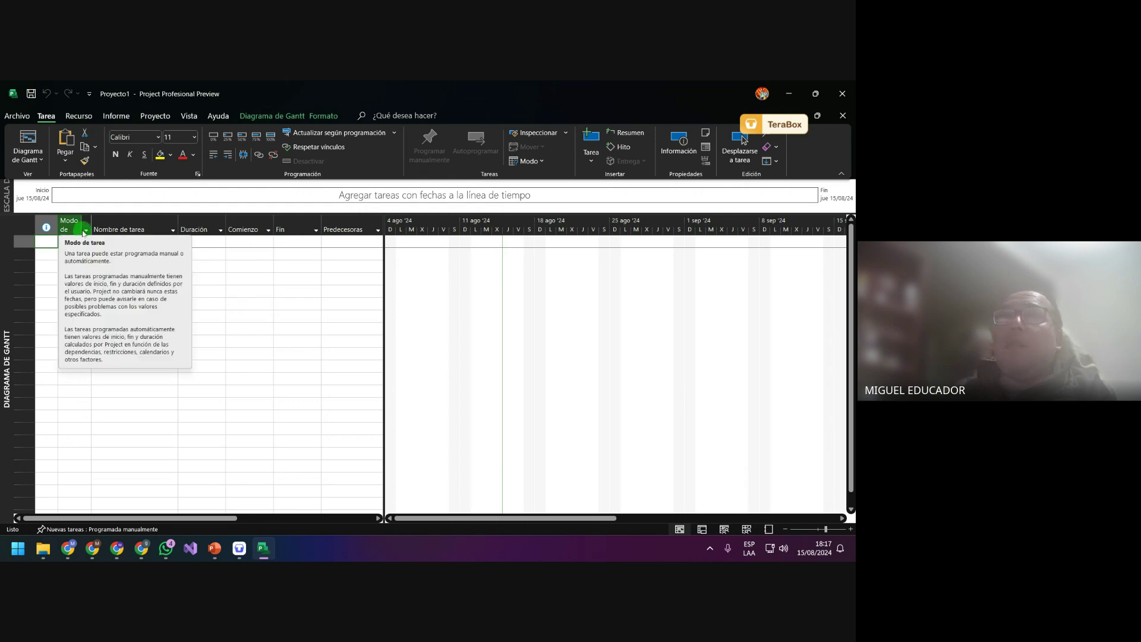
mouse_move(122, 229)
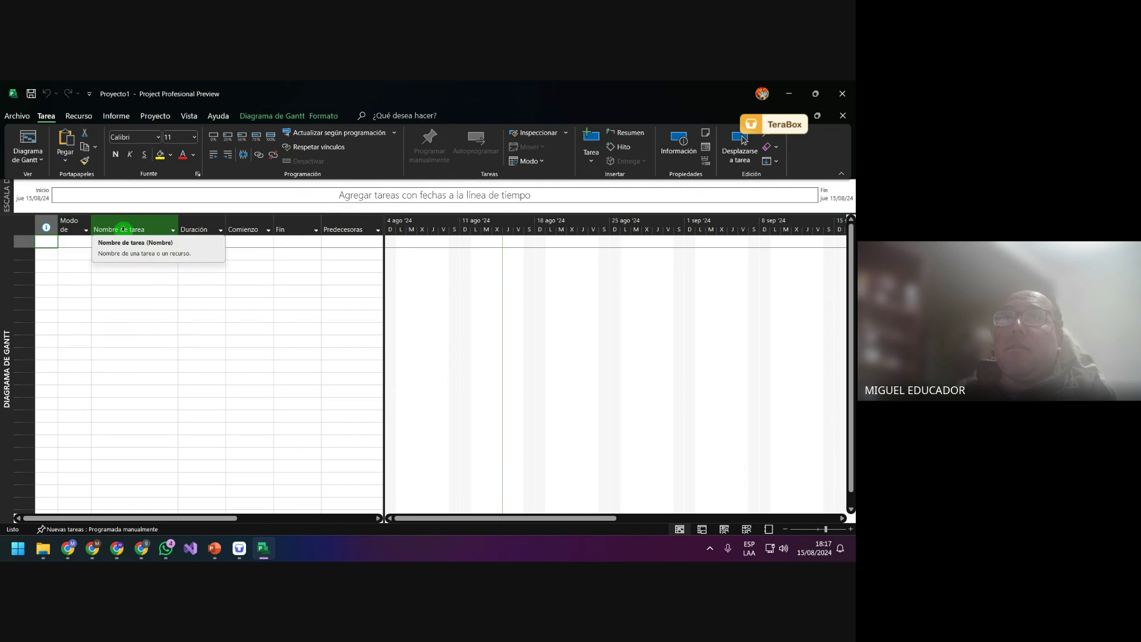
mouse_move(189, 226)
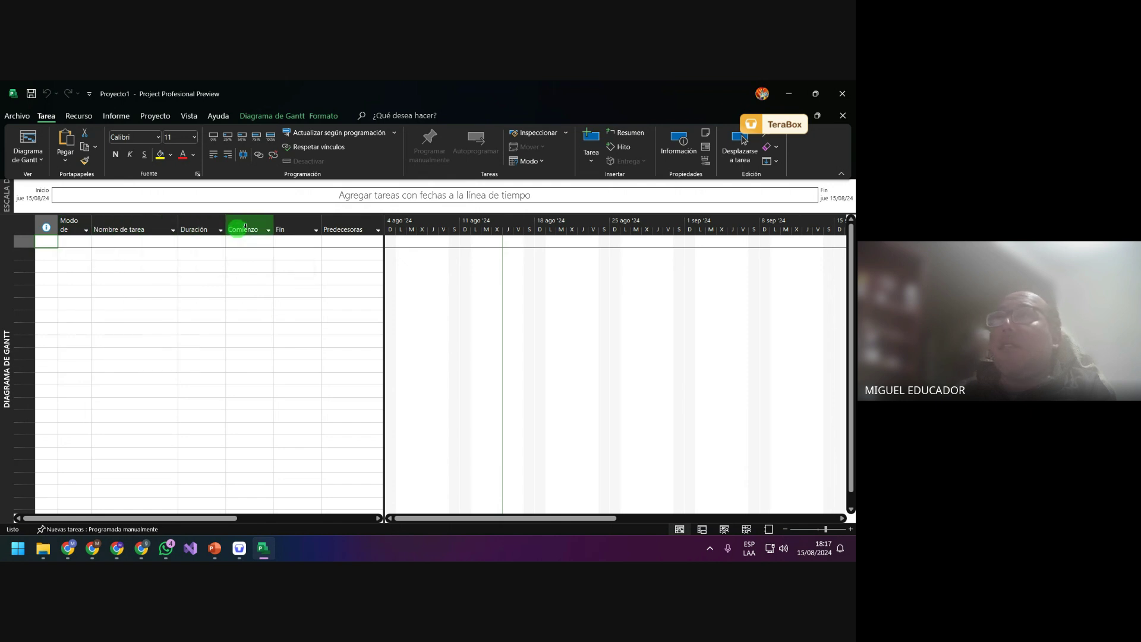
mouse_move(335, 223)
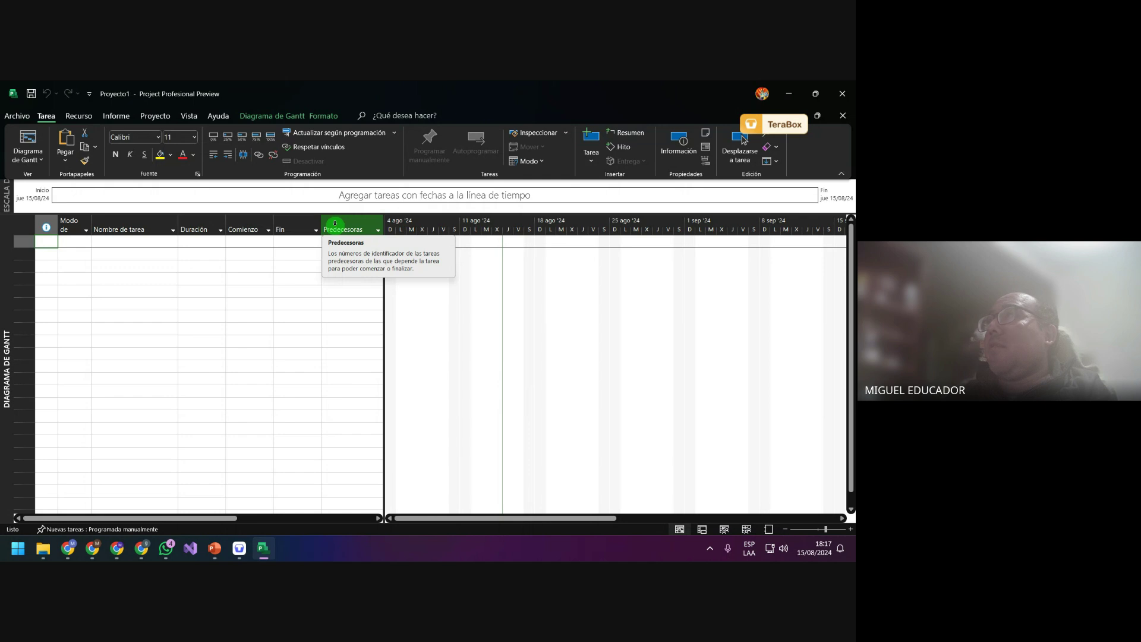
click(139, 244)
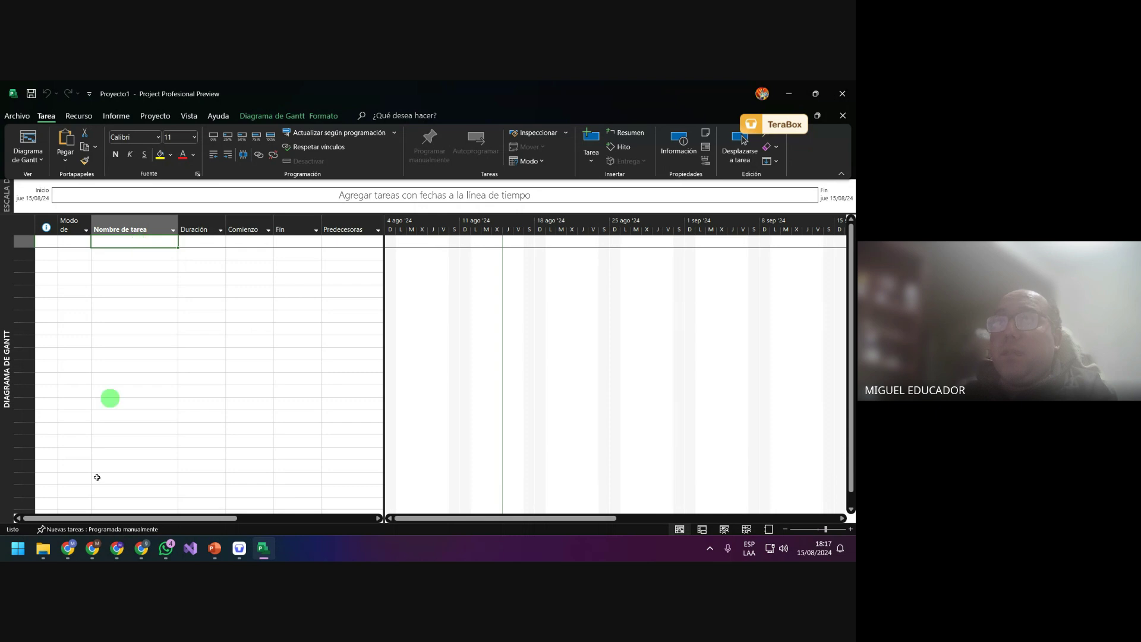
mouse_move(42, 555)
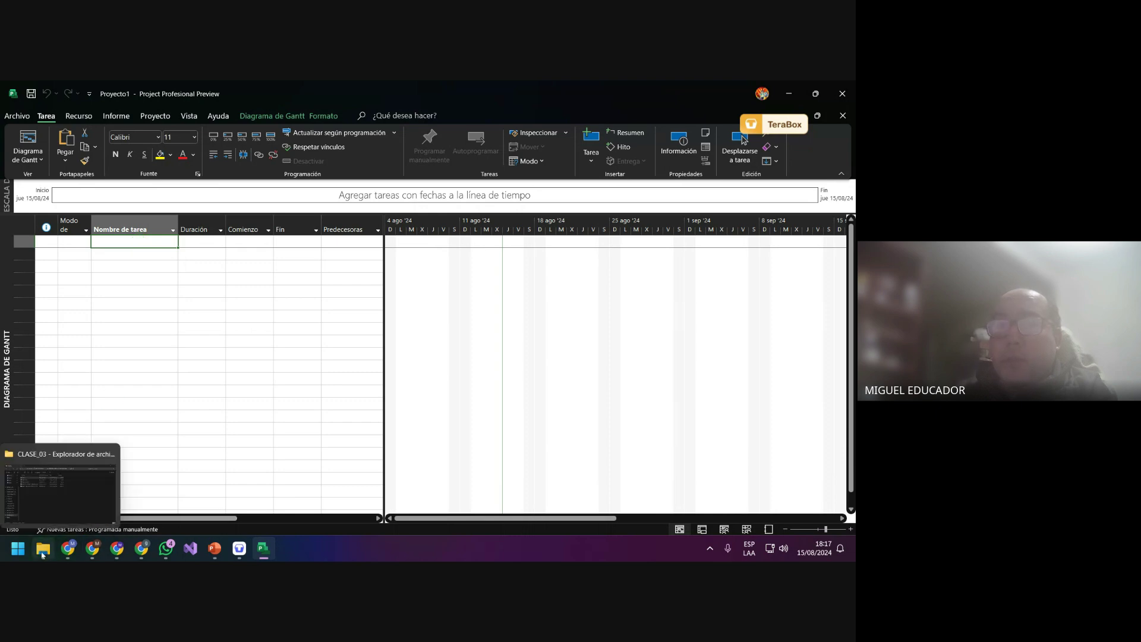
click(59, 493)
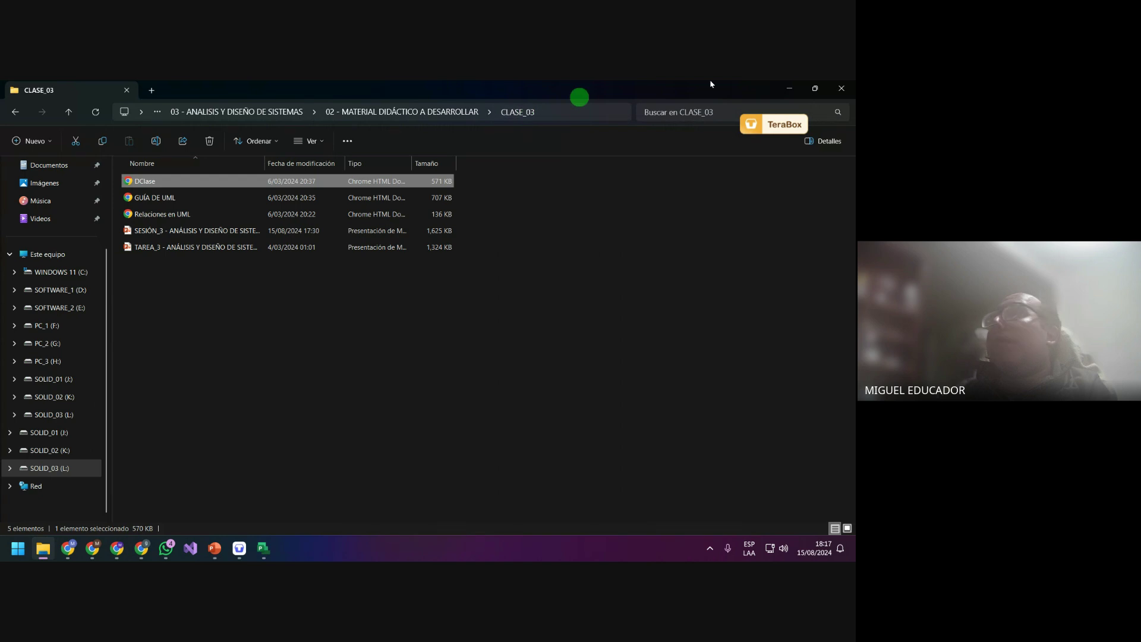
click(790, 87)
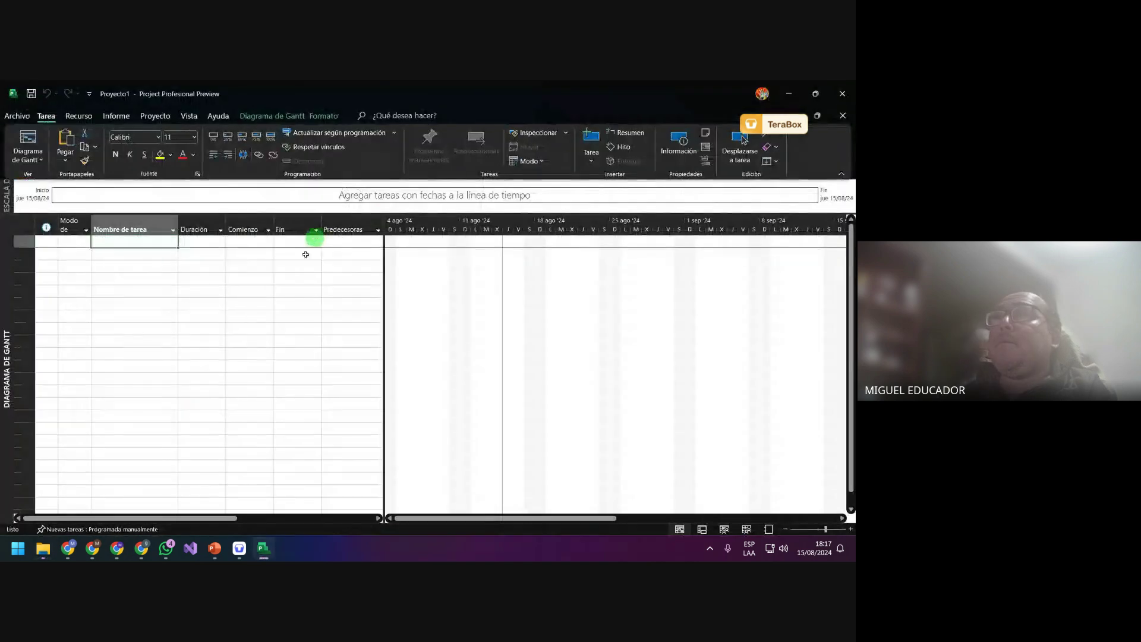
Switch to Chrome and search Google for "ejercicio de ms proyect" in the empty browser tab
mouse_move(68, 548)
click(65, 511)
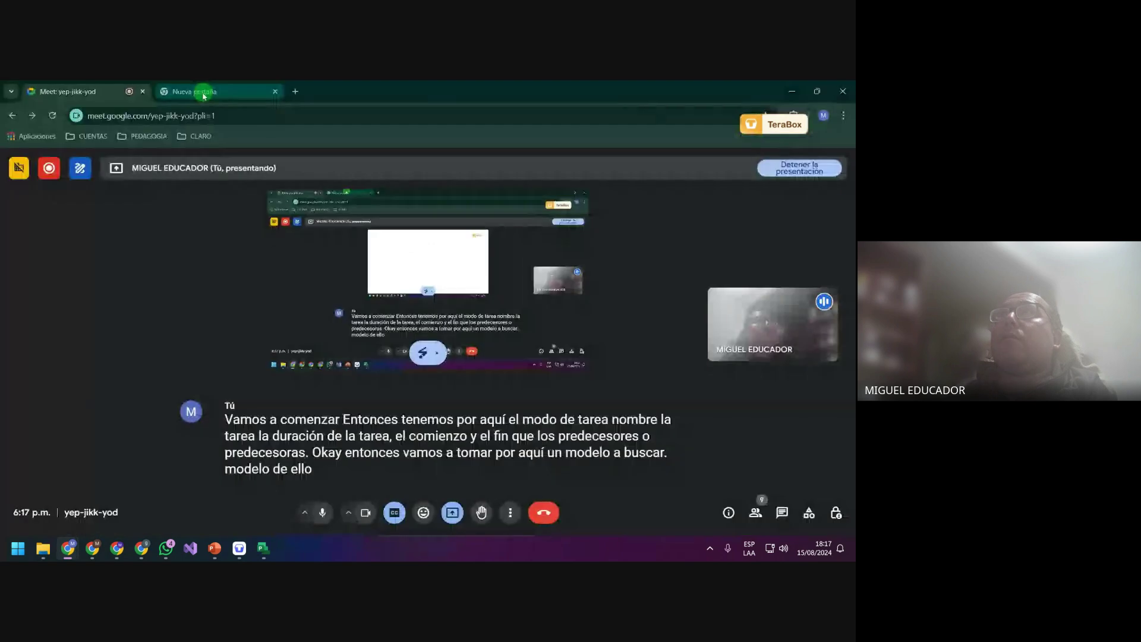
click(208, 93)
click(233, 120)
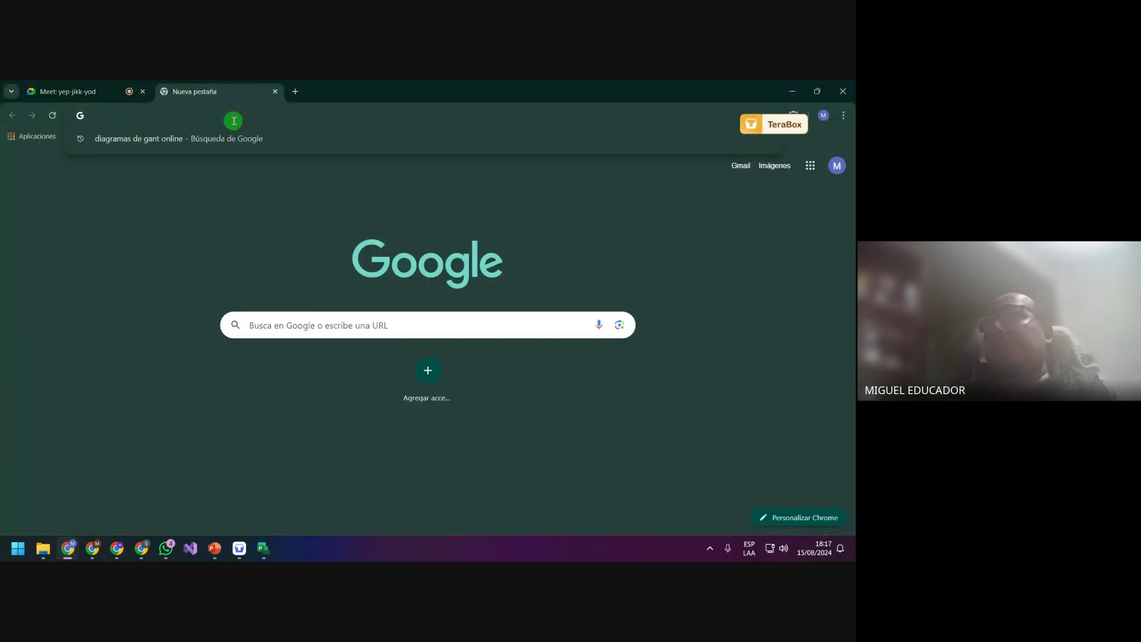
text(ejercico)
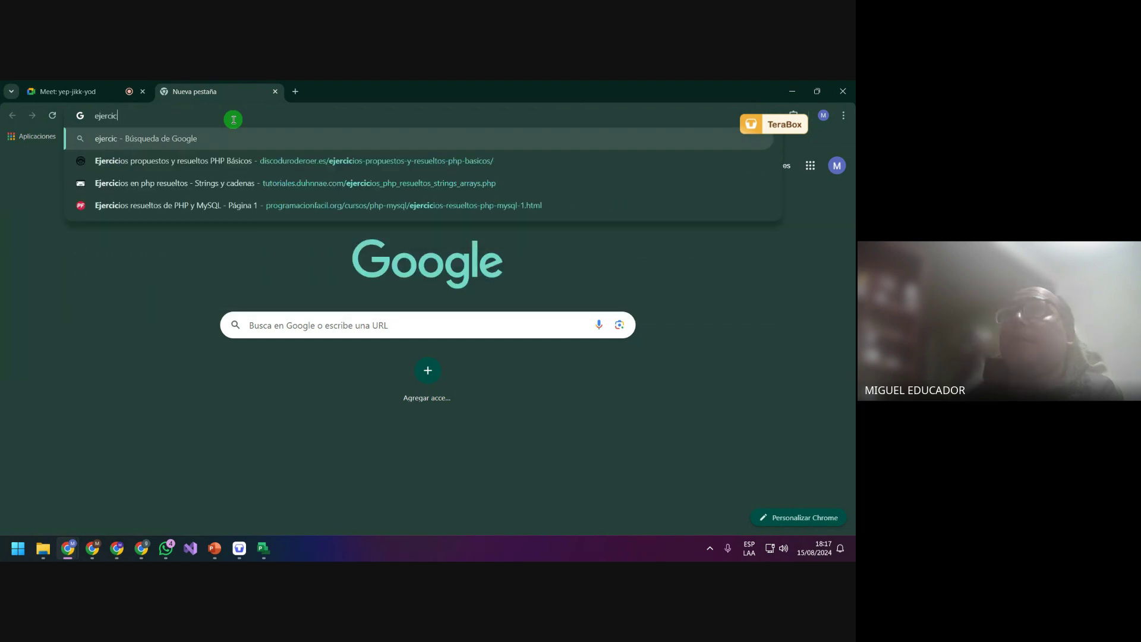
key(BackSpace)
text(io de )
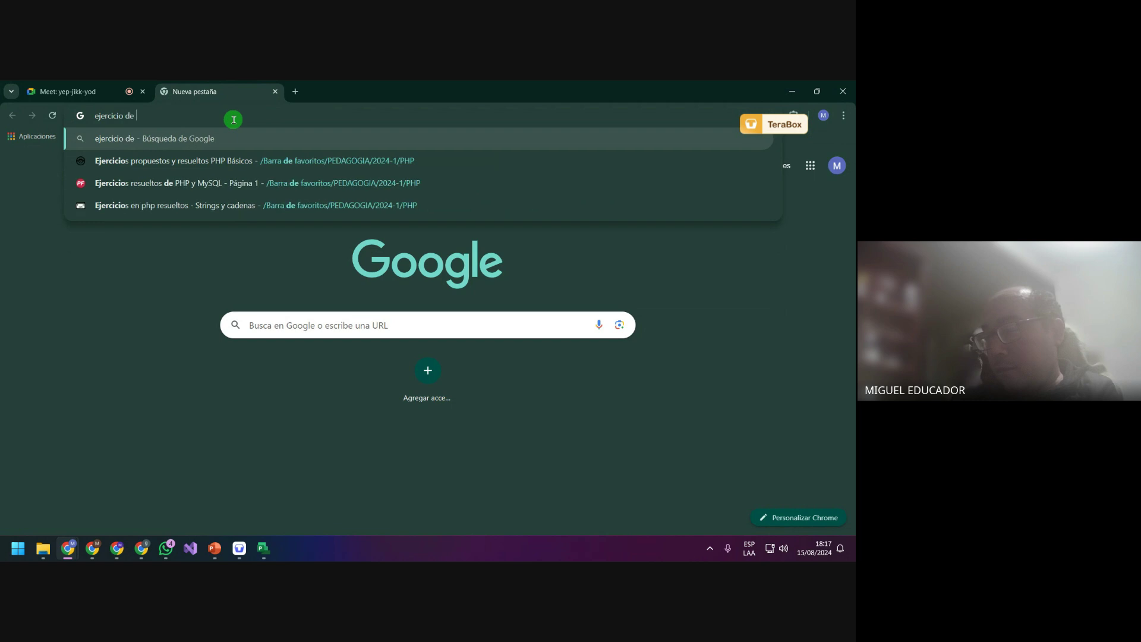
text(ms proy)
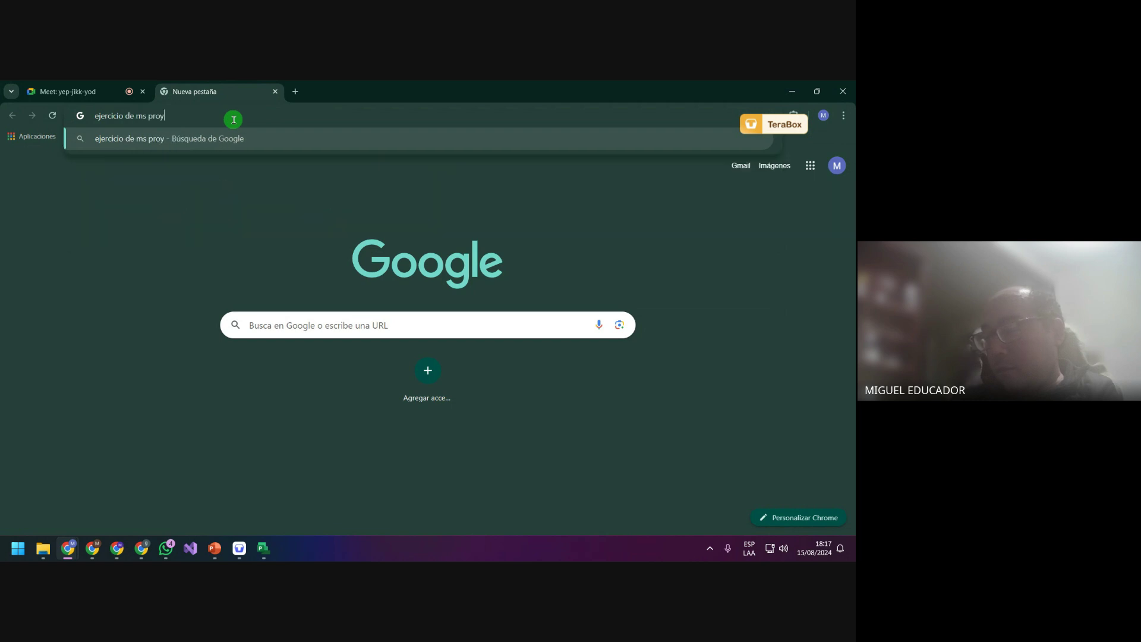
text(ect)
key(Return)
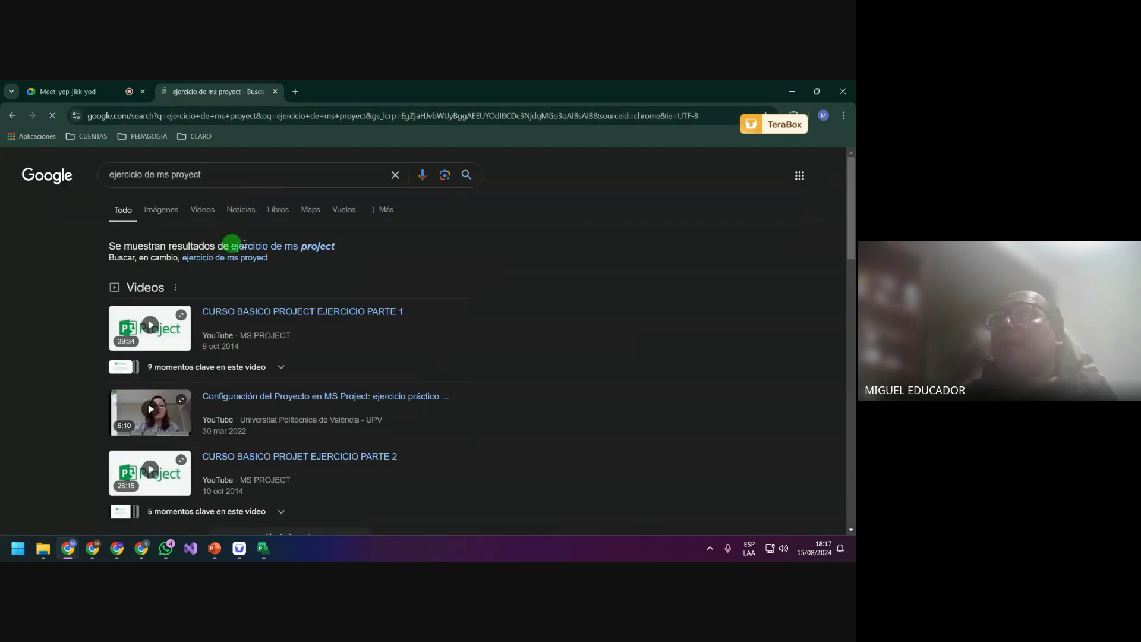
Show image results for "ejercicio de ms project" and preview the "Microsoft Project (fácil) - Crea un proyecto en 10 minutos" picture
click(303, 246)
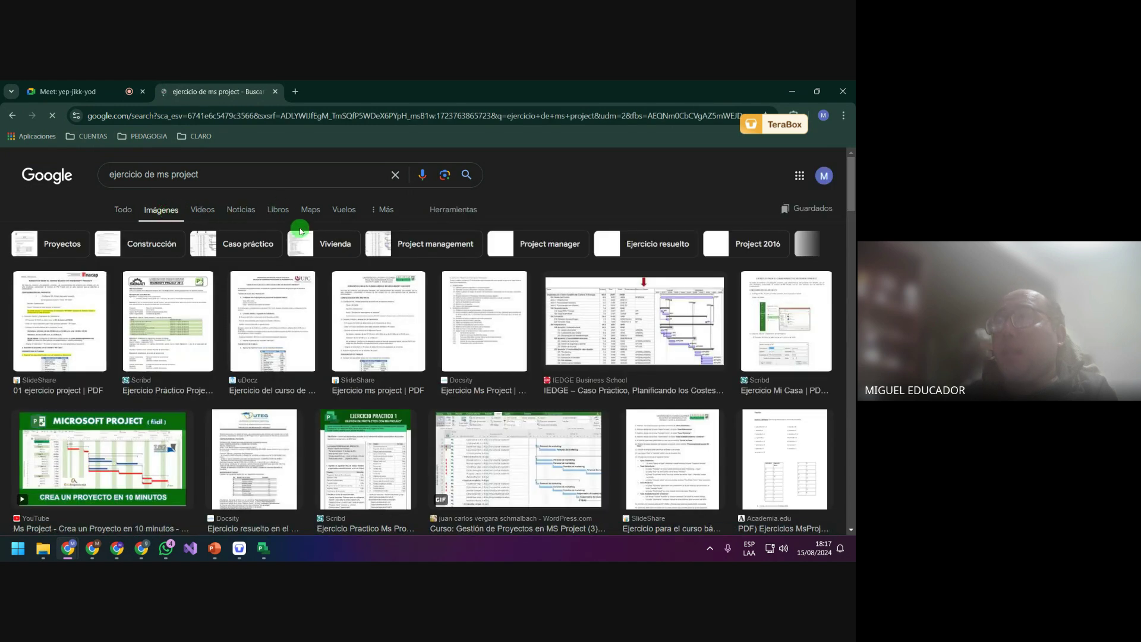
scroll(291, 240, down, 1)
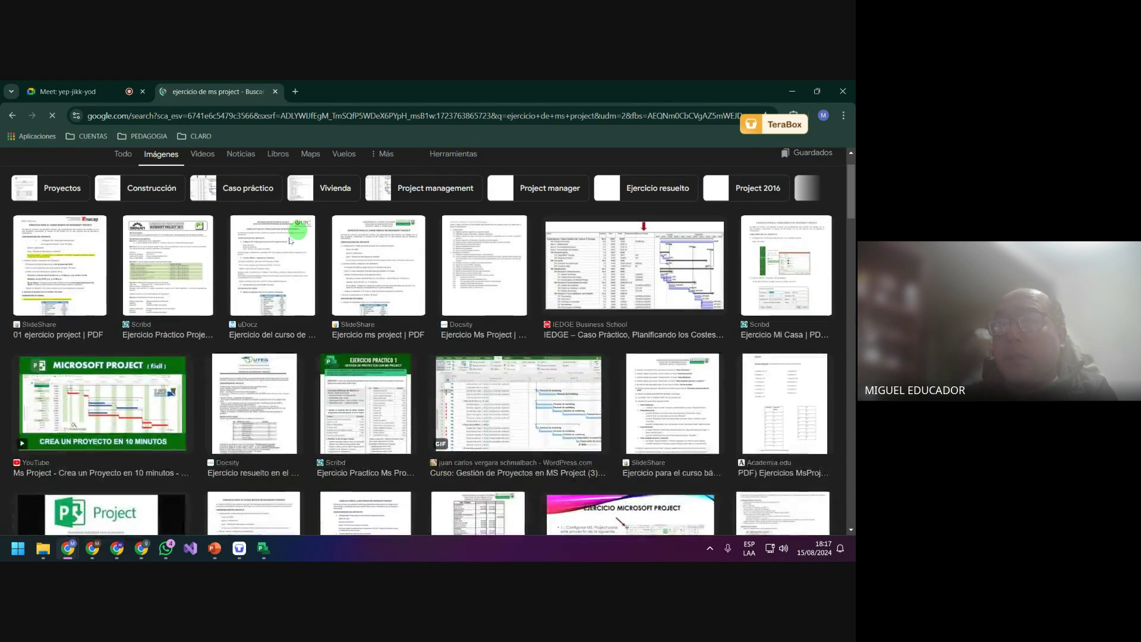
click(102, 378)
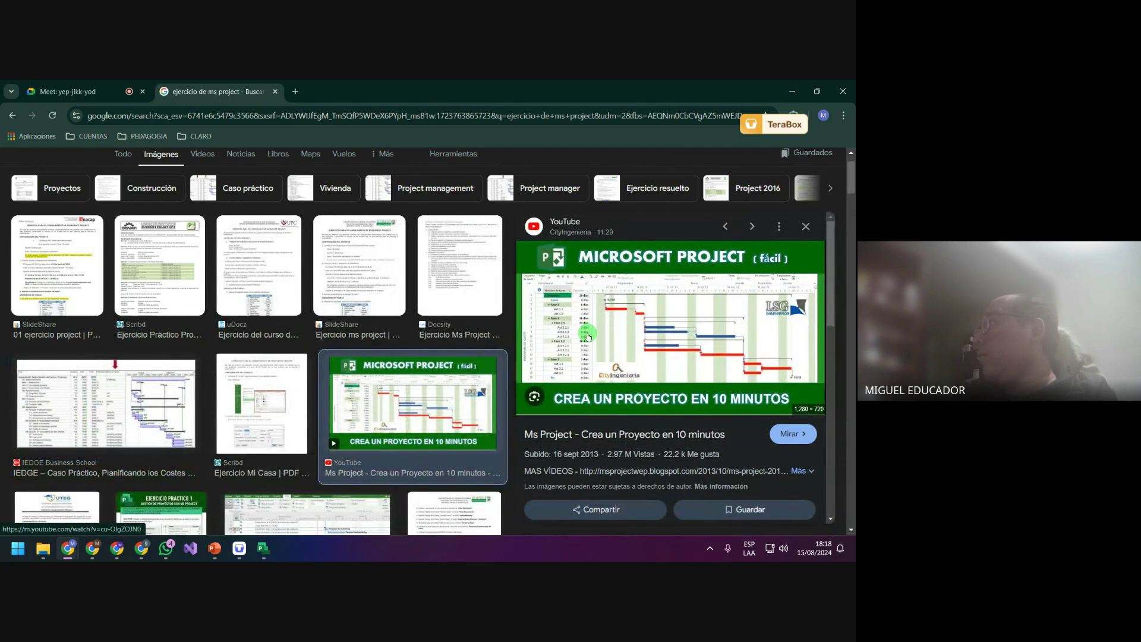
Open the previewed Gantt chart image in its own browser tab and close the search results tab
right_click(569, 301)
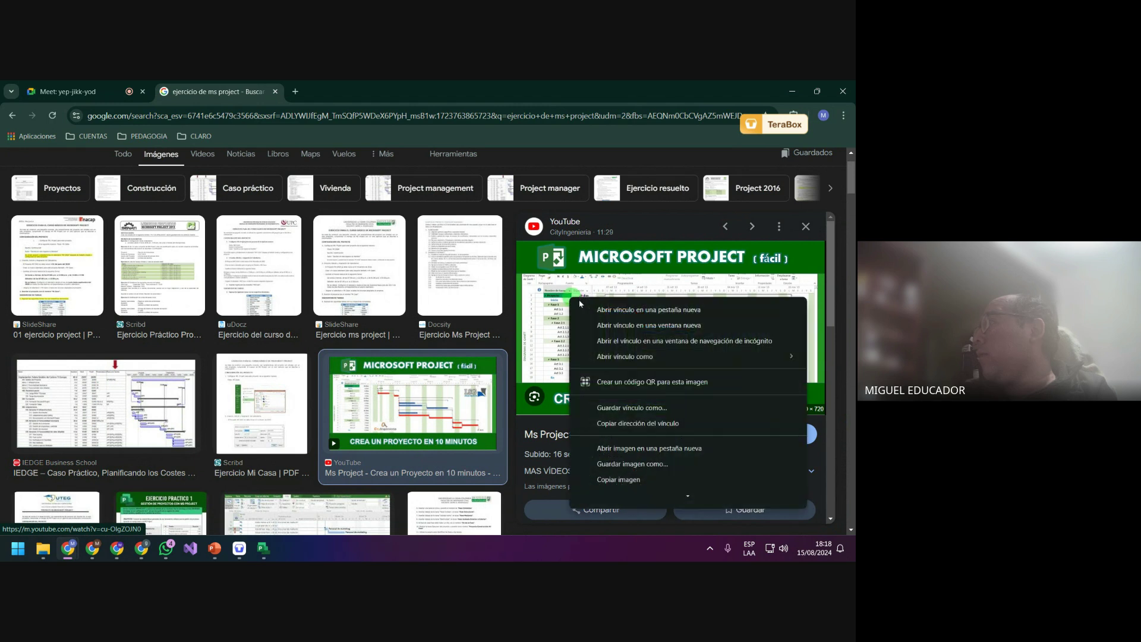
click(642, 449)
click(374, 89)
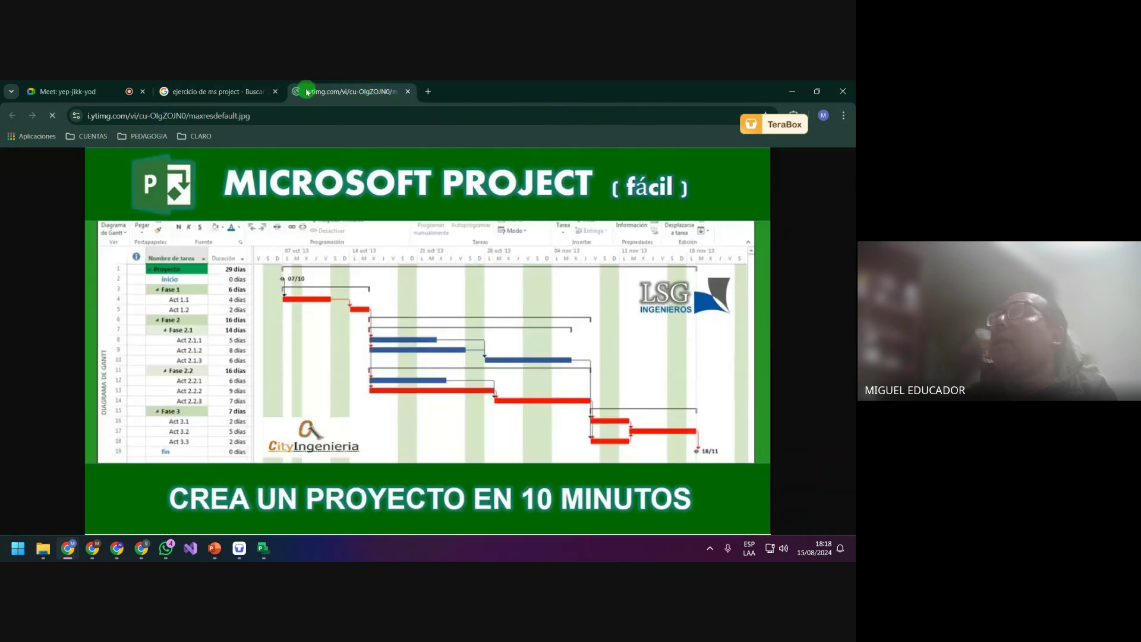
click(276, 91)
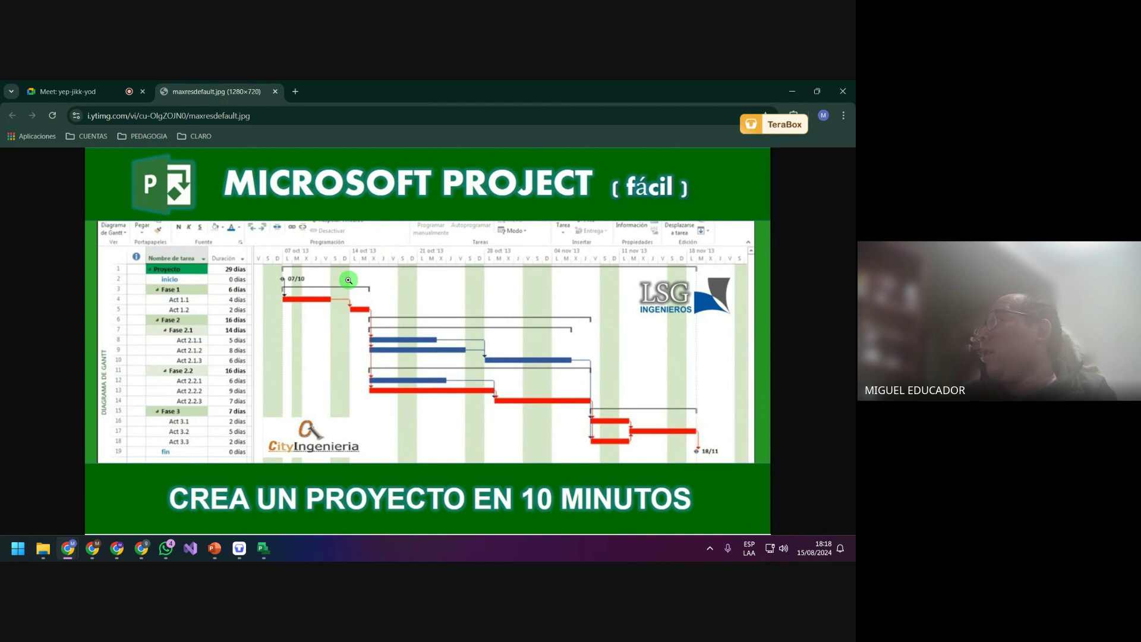
Save the Gantt chart image to the Escritorio folder as a JPEG named "Ejemplo de diagrama de Gantt"
right_click(275, 278)
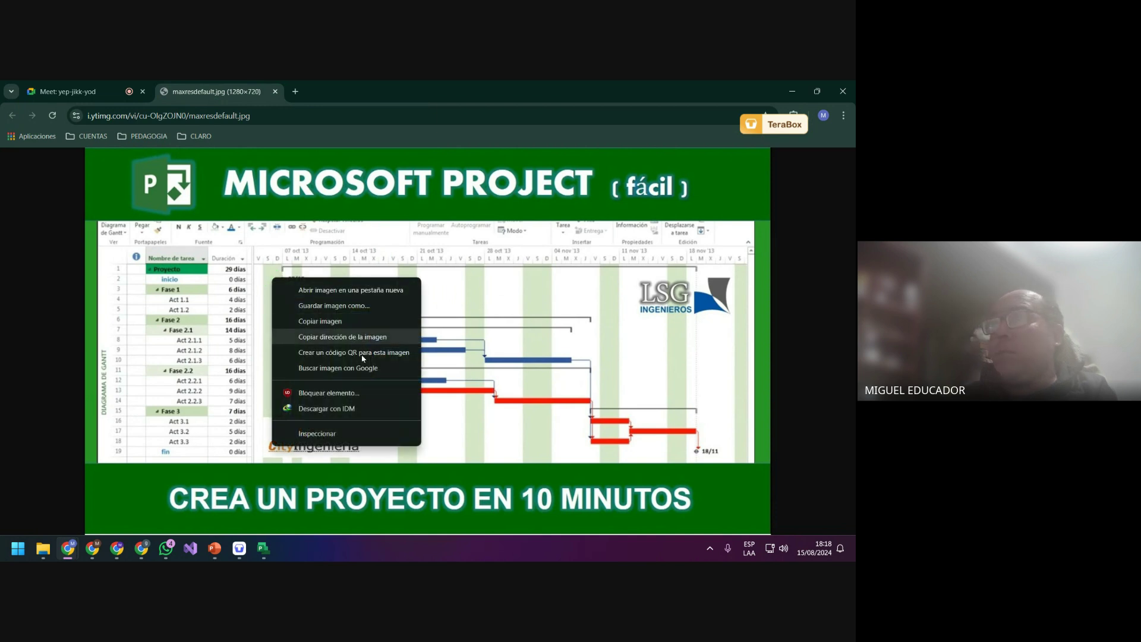
click(362, 306)
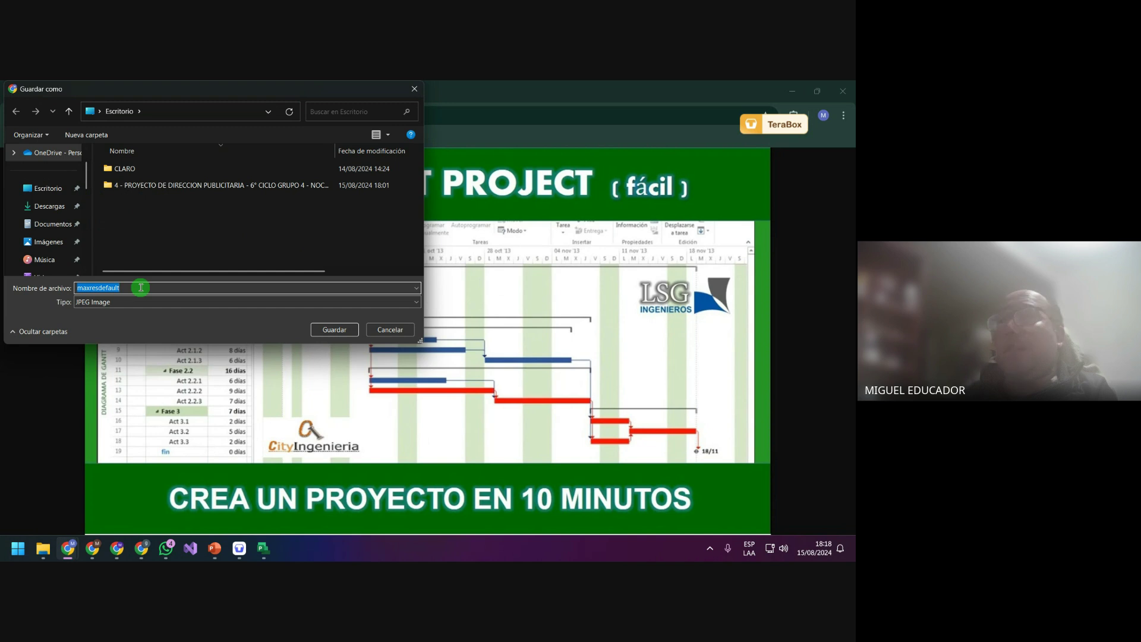
text(Ejemplo de diagrama de Gantt)
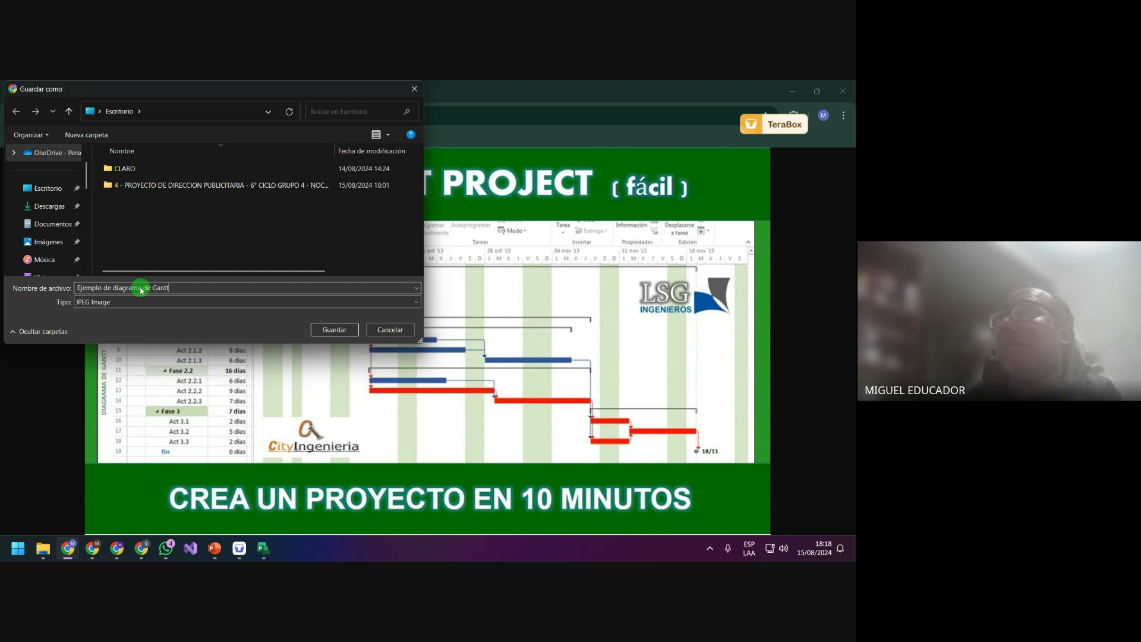
key(Return)
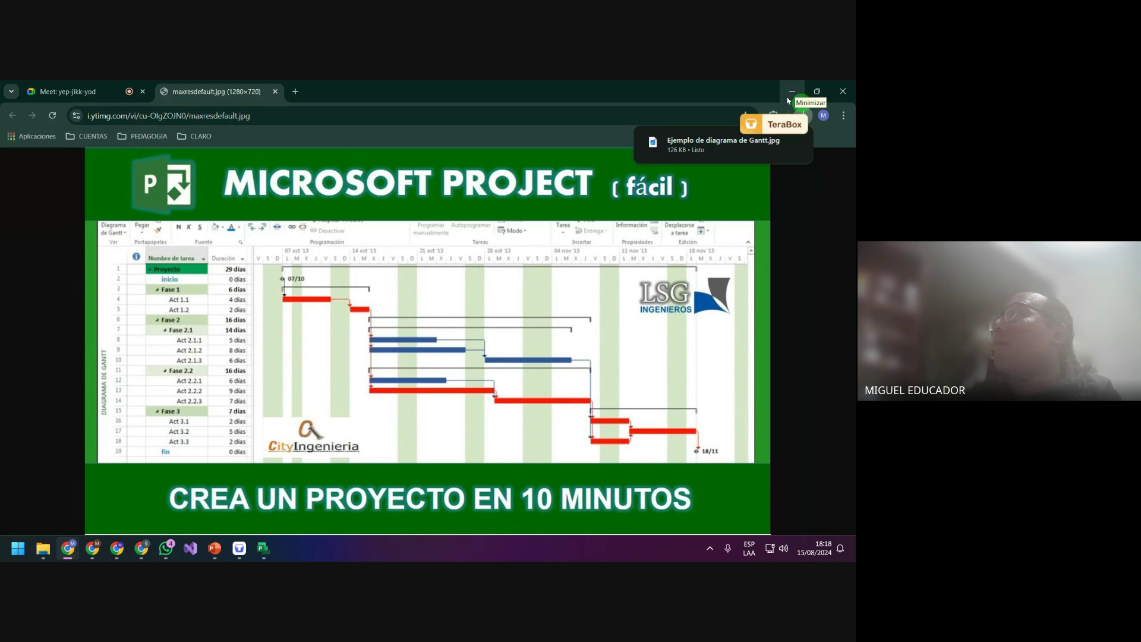
Close the image tab, open an empty tab and return to the blank project in Microsoft Project
click(276, 93)
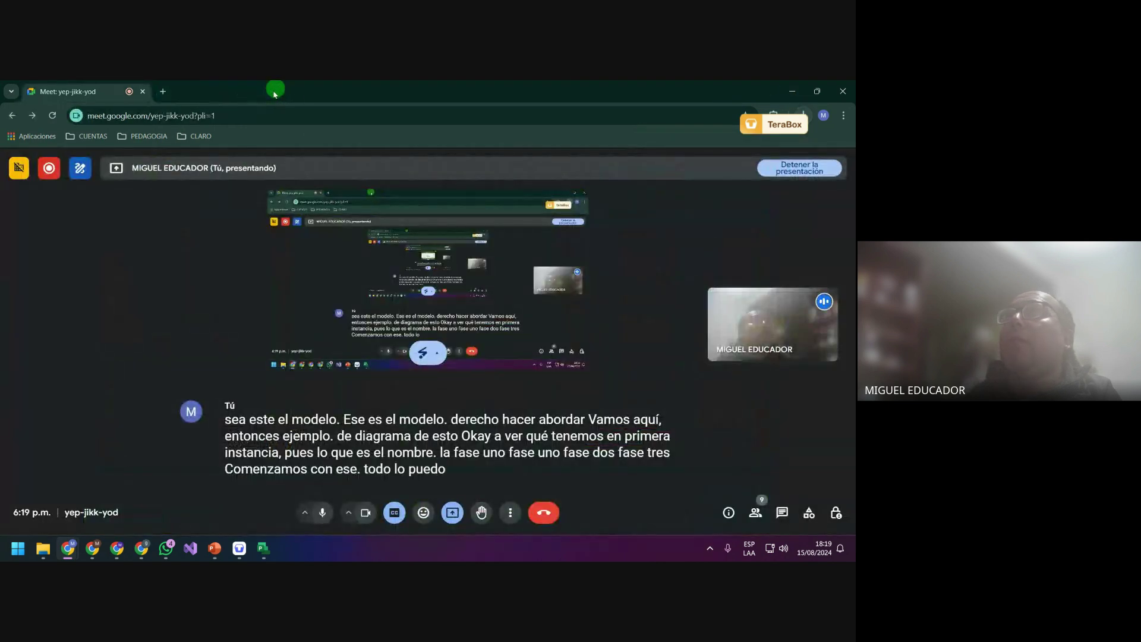
click(162, 90)
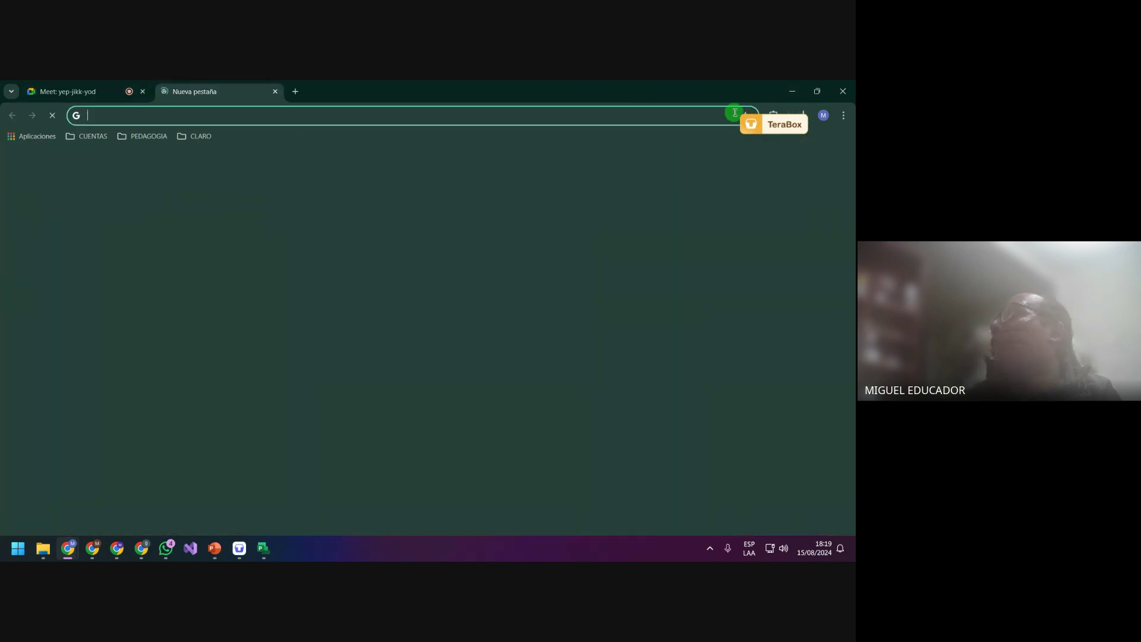
click(791, 93)
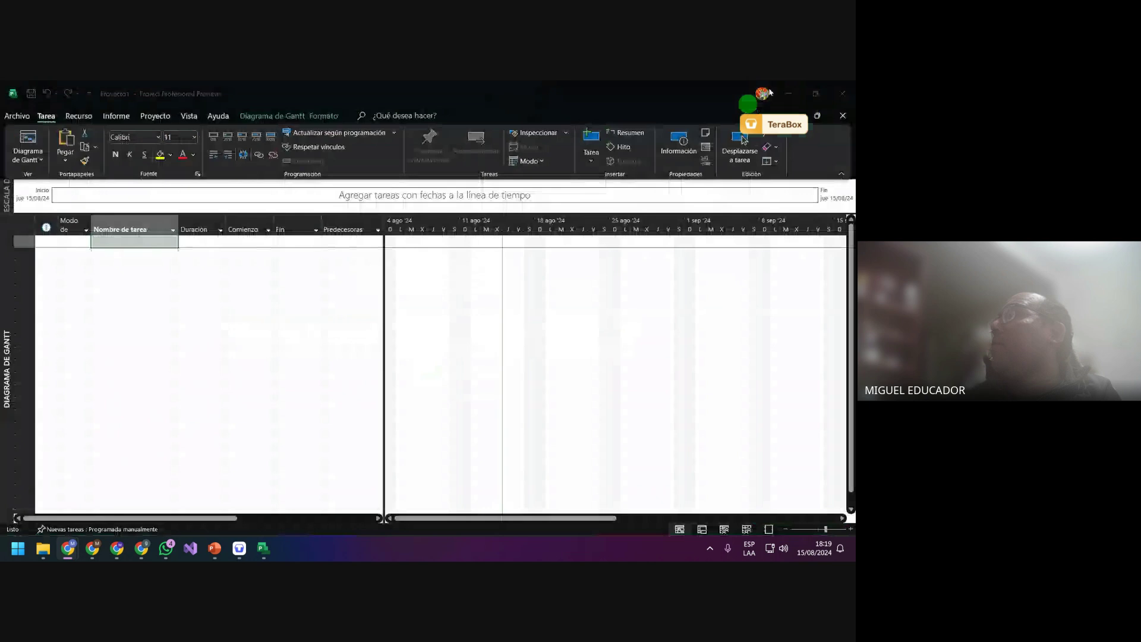
click(147, 240)
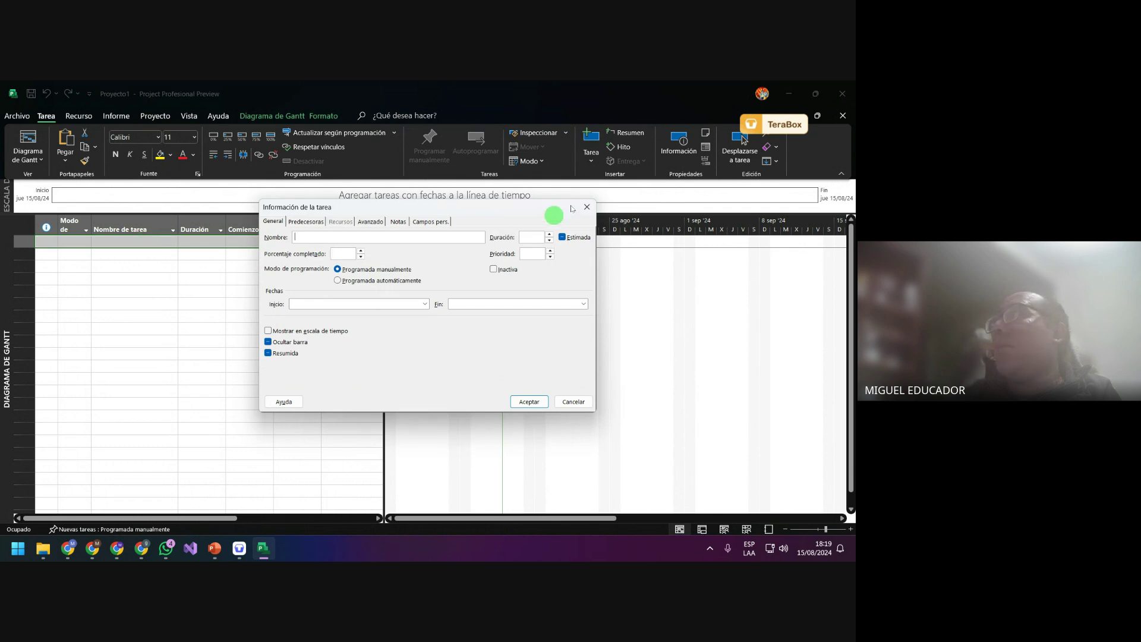
click(586, 207)
click(252, 253)
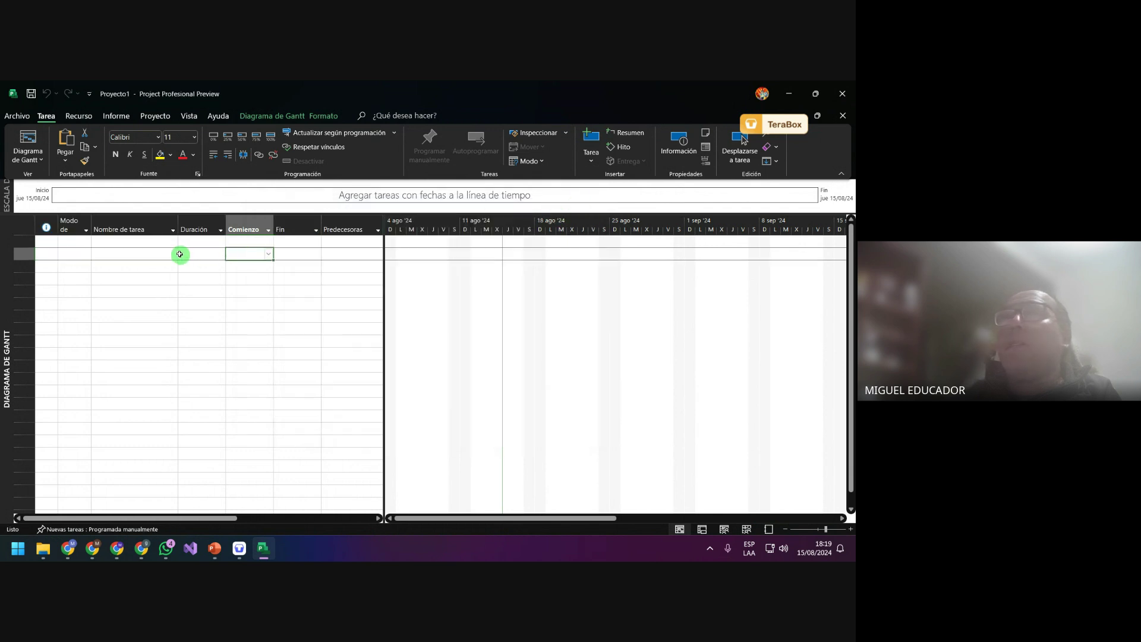
click(166, 243)
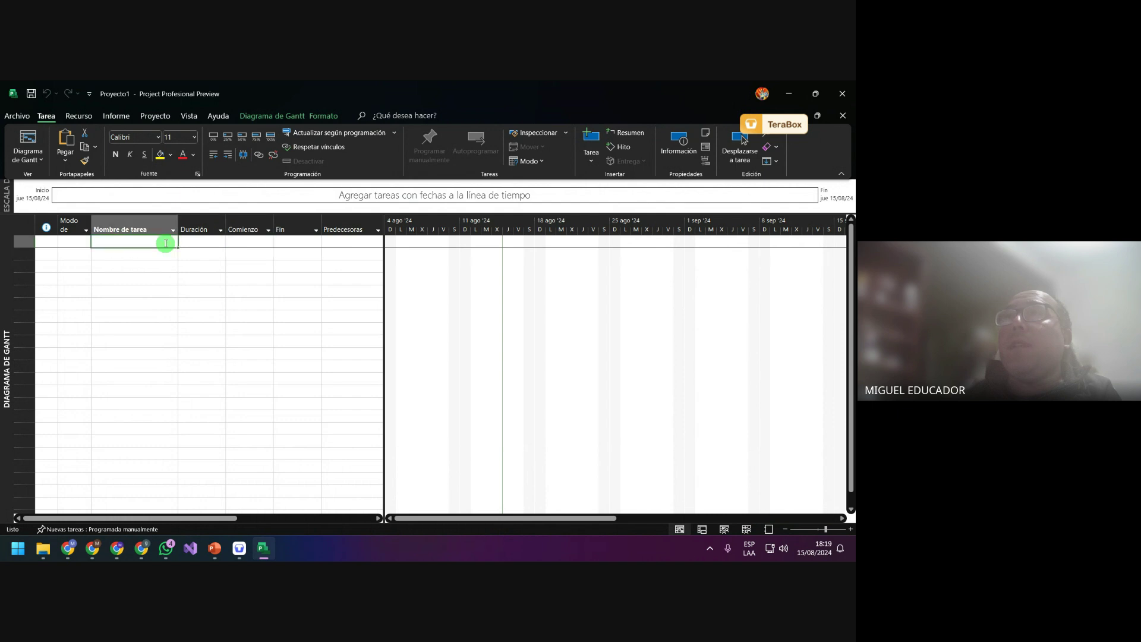
click(22, 118)
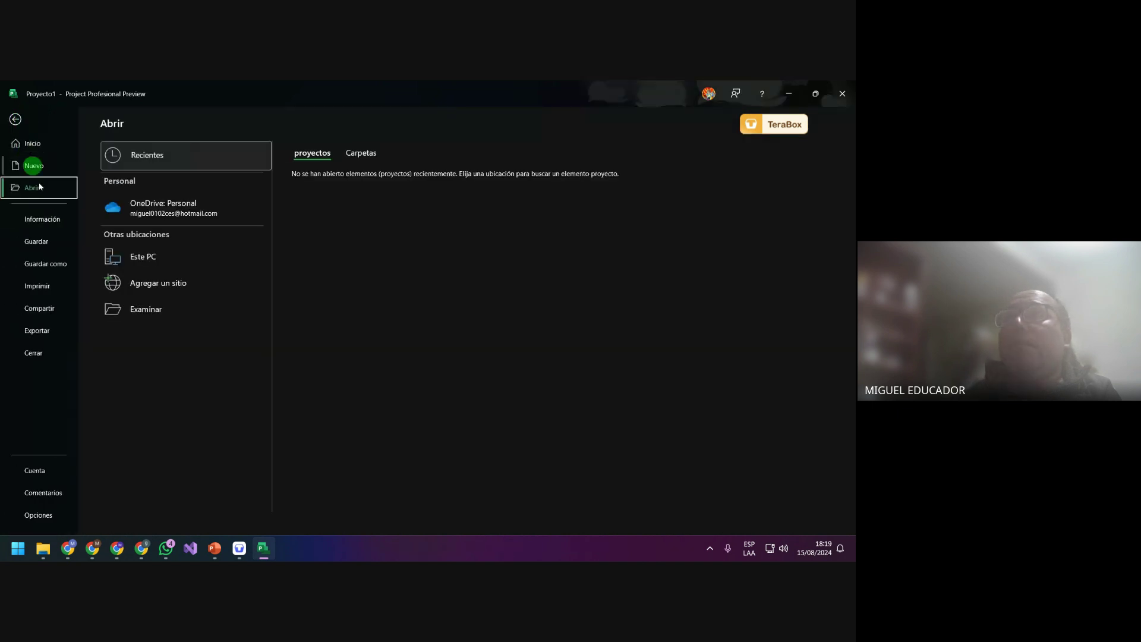
click(172, 307)
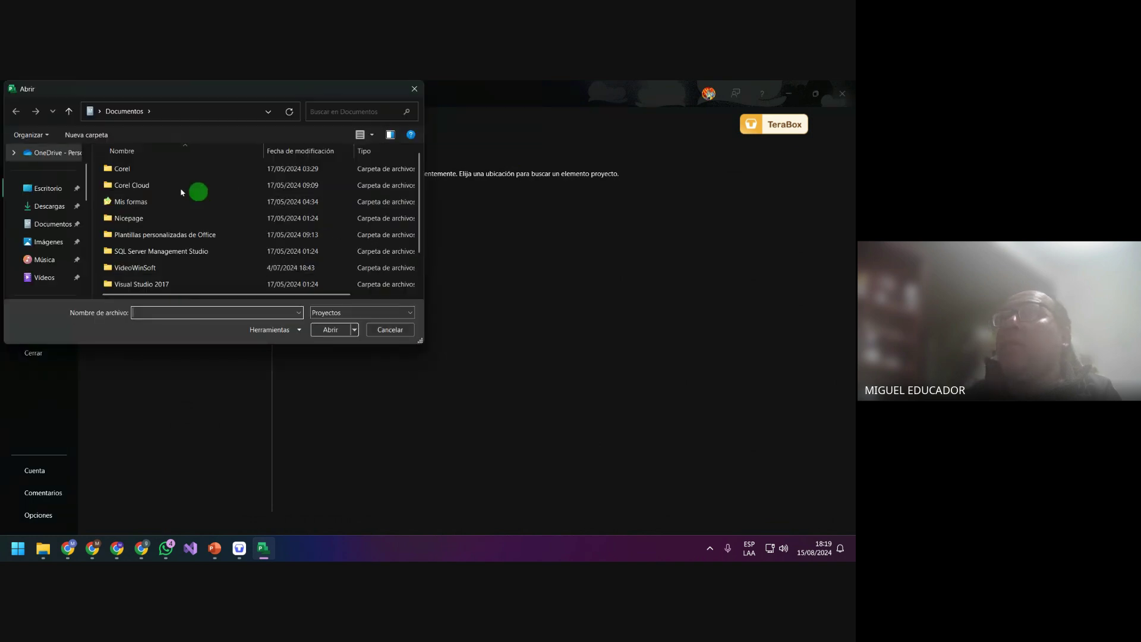
click(47, 186)
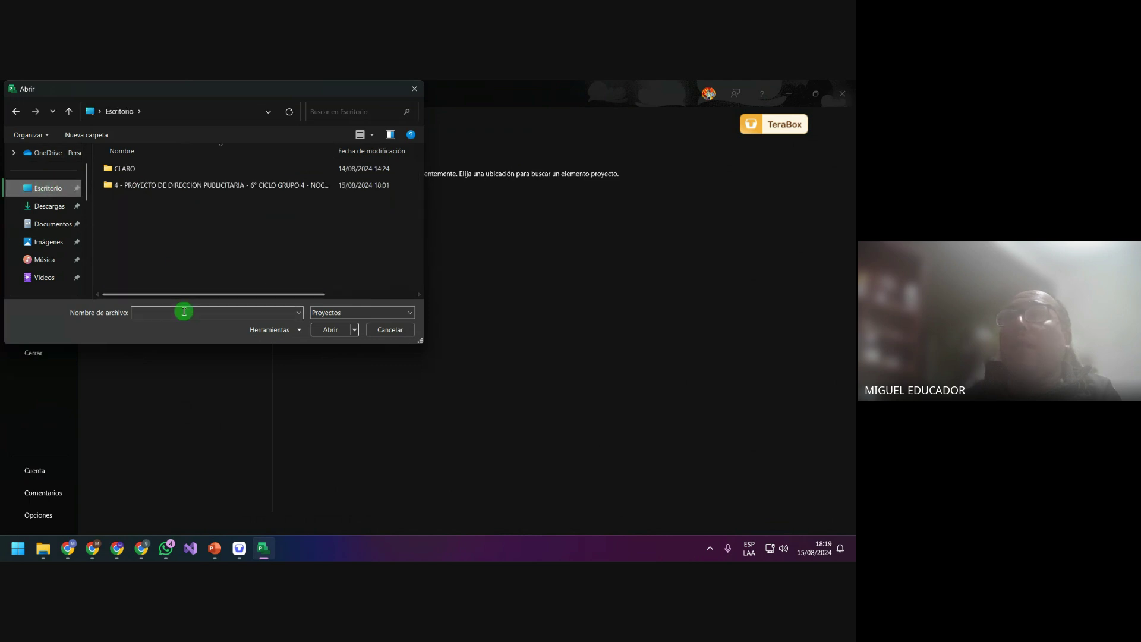
click(392, 329)
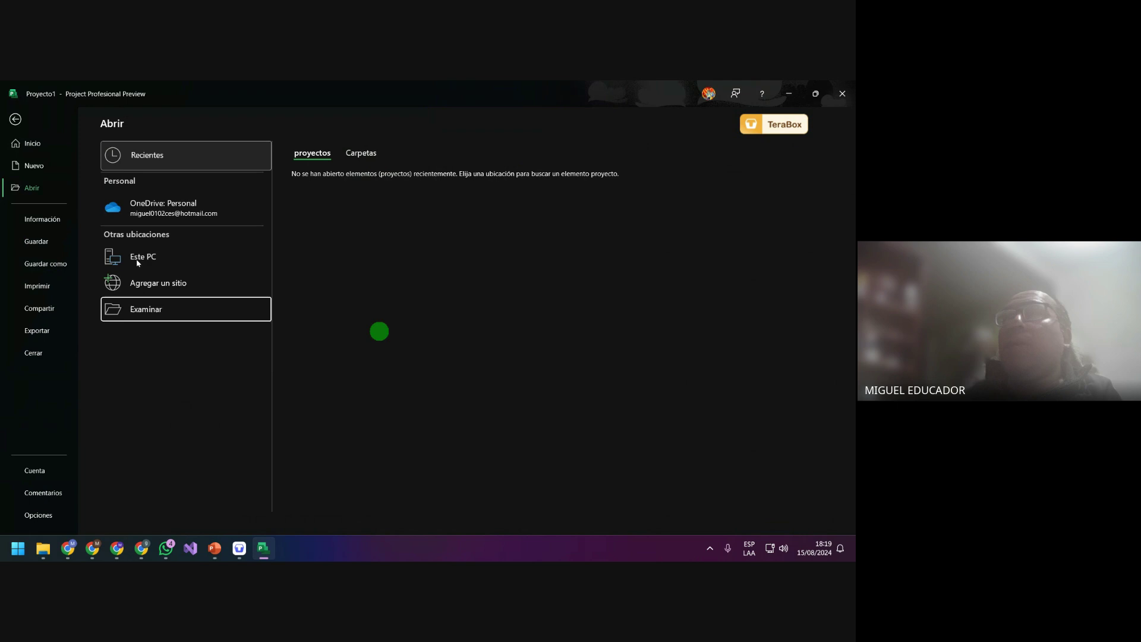
Save the blank project as "Proyecto1" in the Escritorio folder and close Microsoft Project
click(66, 268)
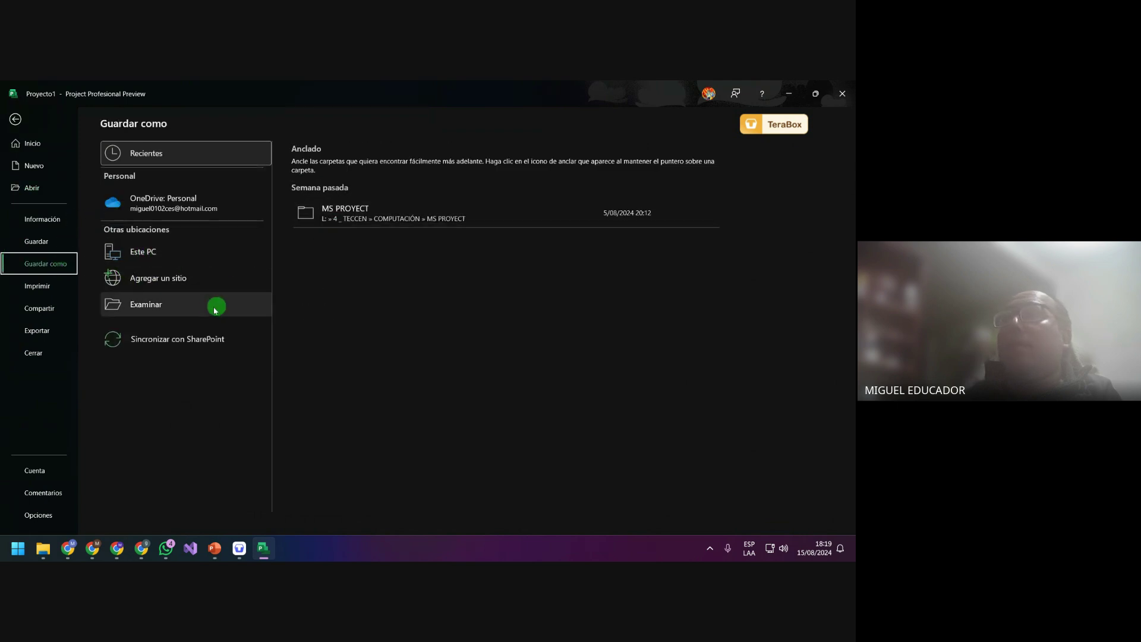
click(186, 305)
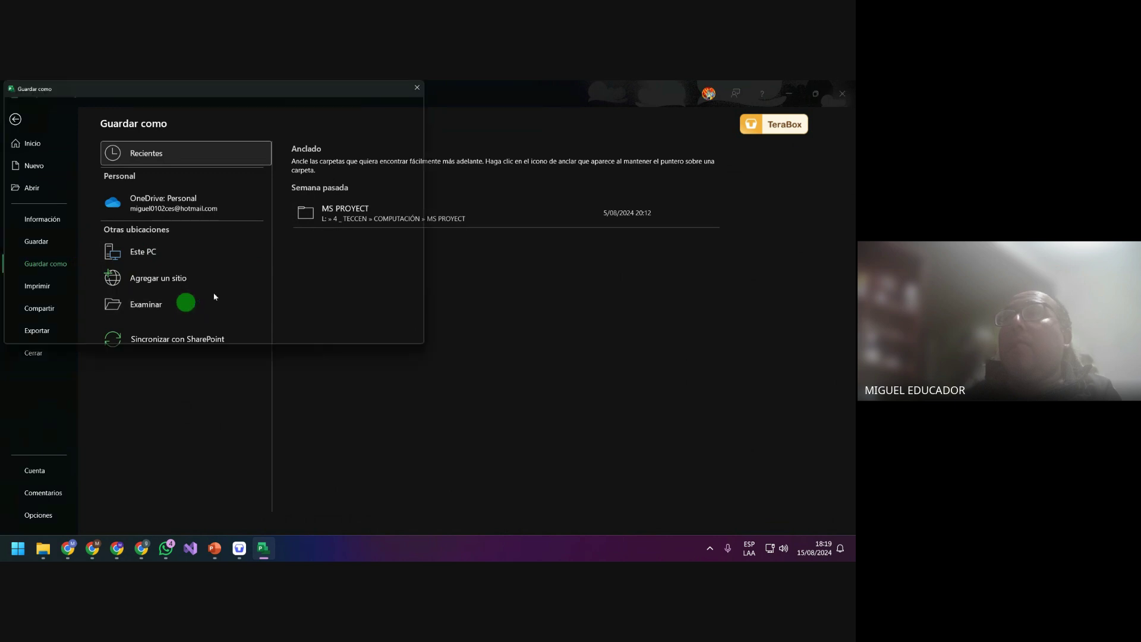
scroll(47, 199, up, 3)
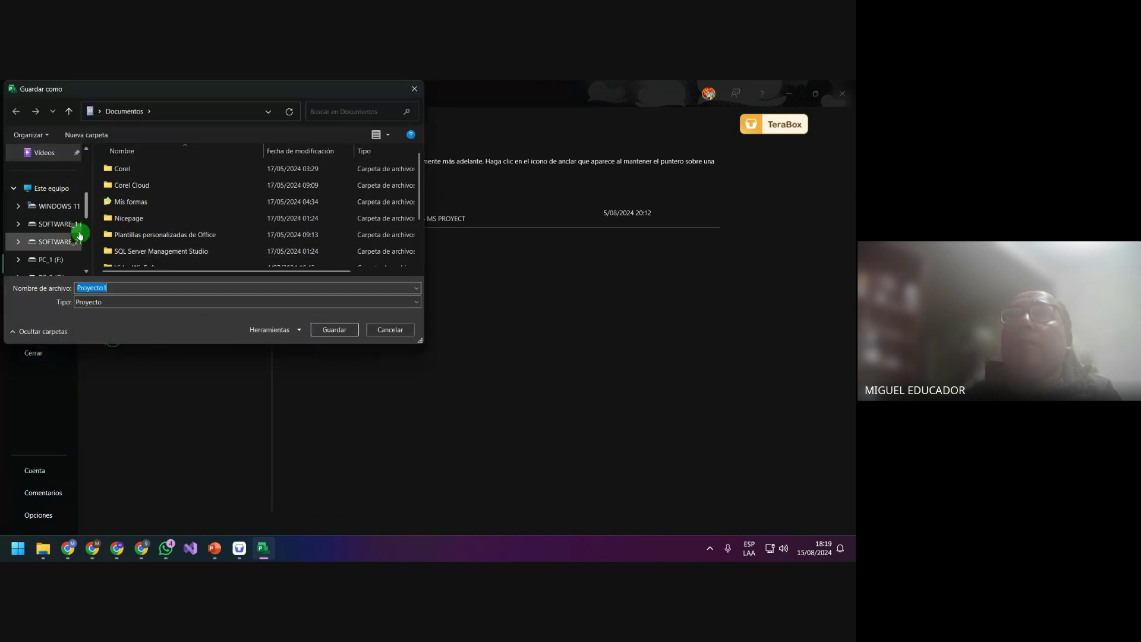
click(50, 170)
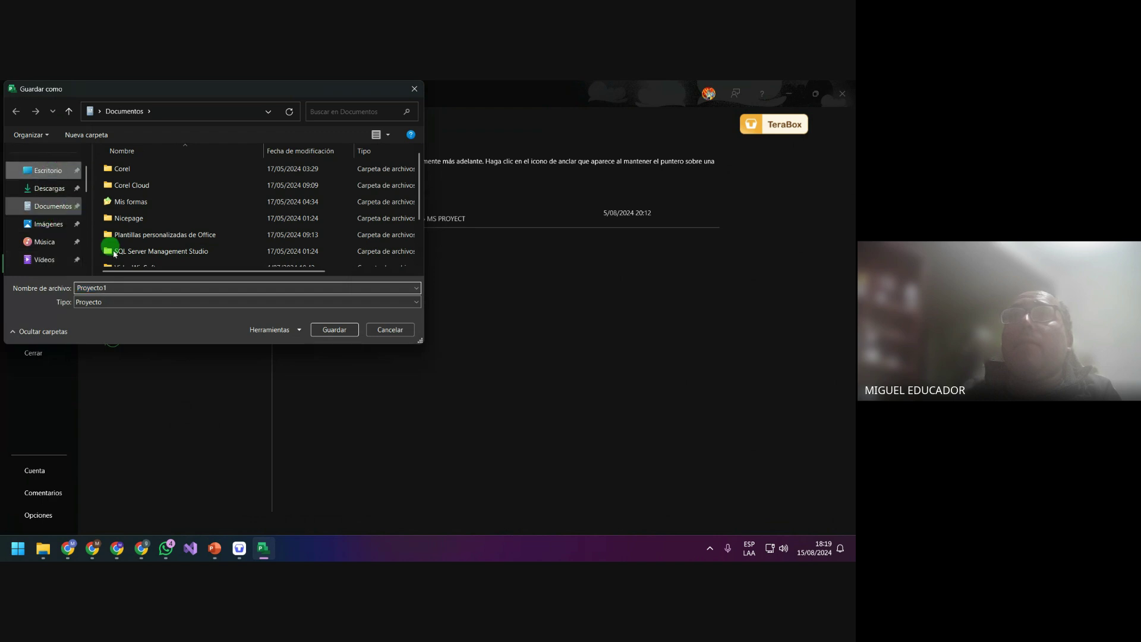
double_click(133, 287)
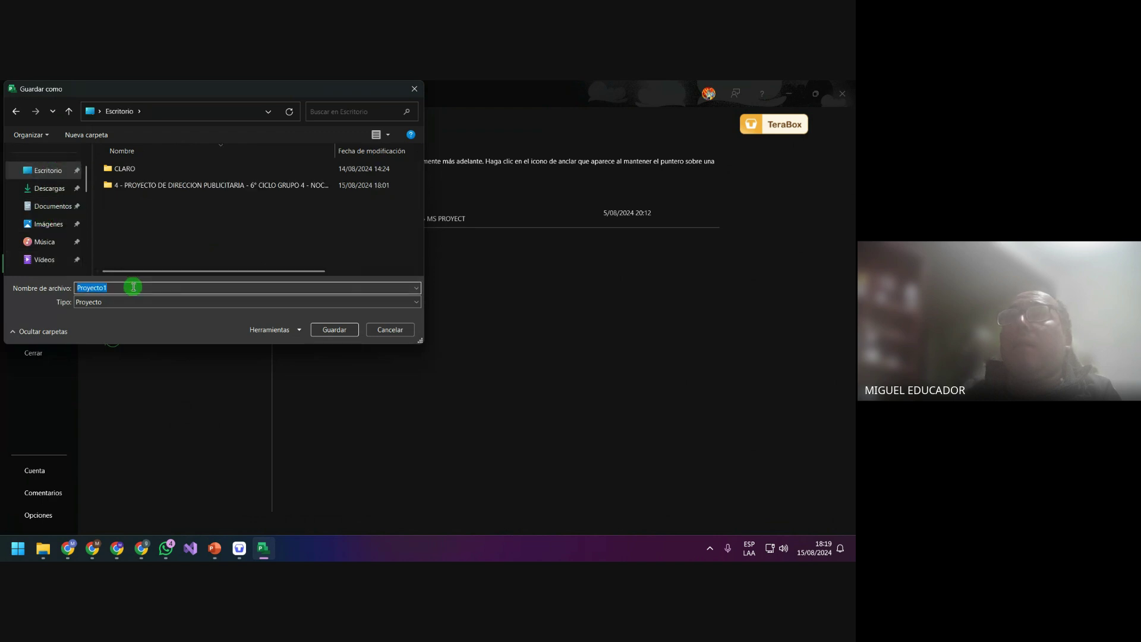
click(336, 330)
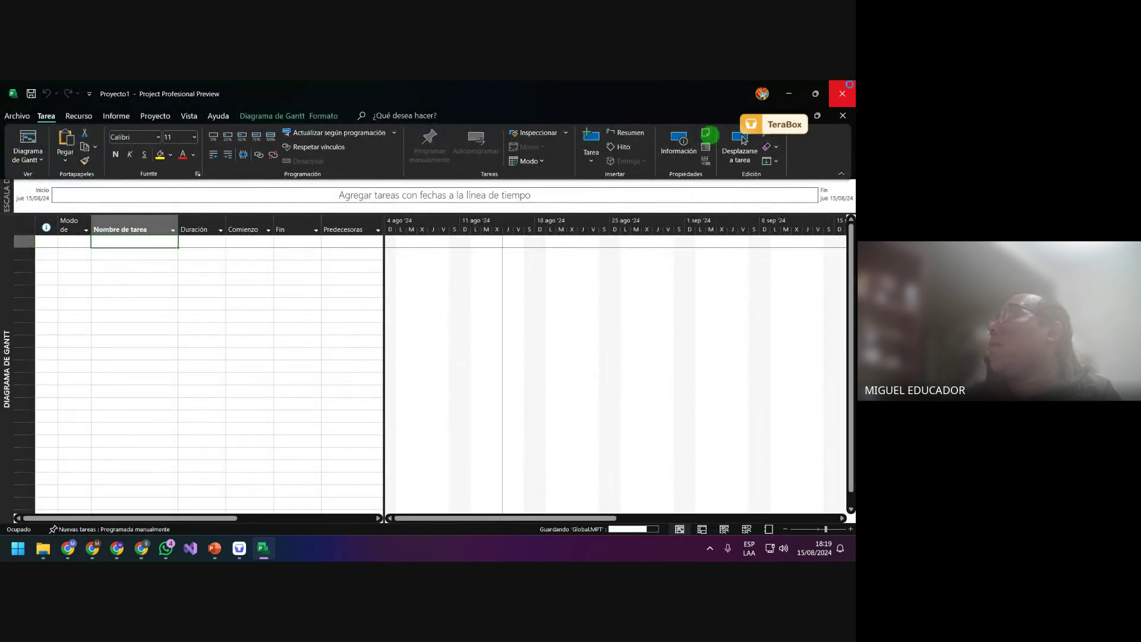
click(842, 94)
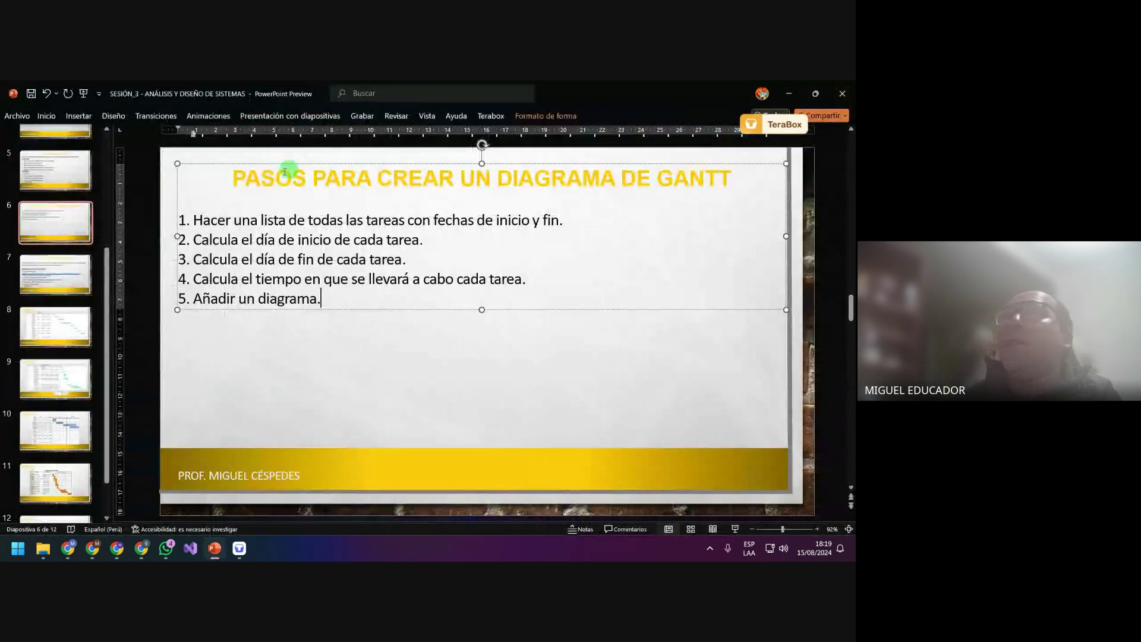
On the desktop, move the "4 - PROYECTO DE DIRECCION PUBLICITARIA" folder beside the Papelera de reciclaje and the Gantt image under the CLARO folder
click(789, 94)
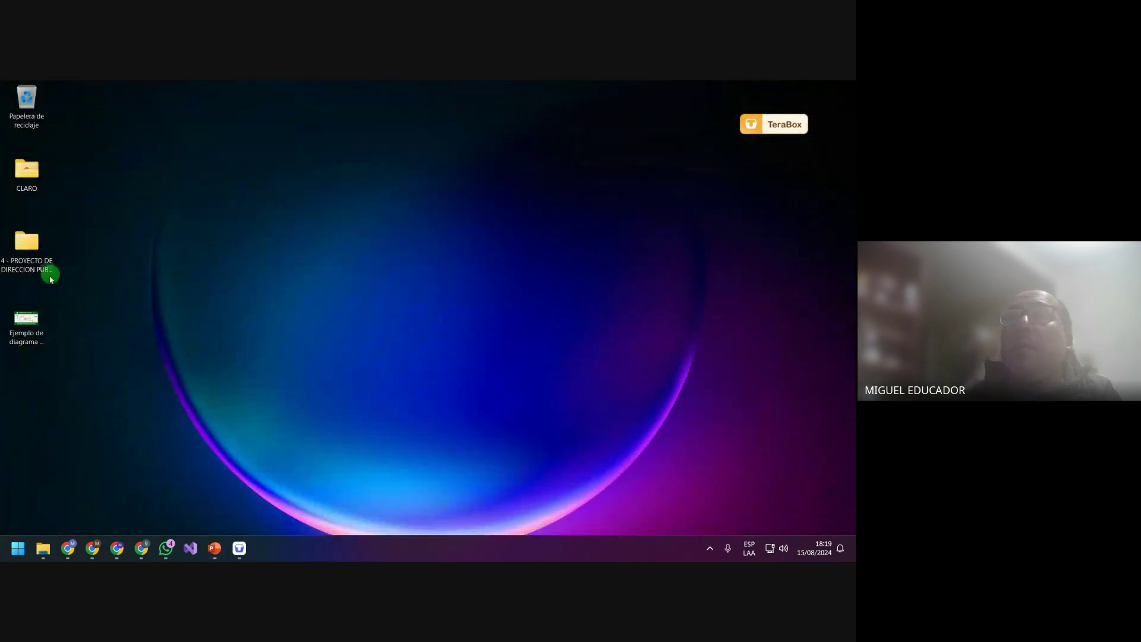
drag(36, 259, 116, 159)
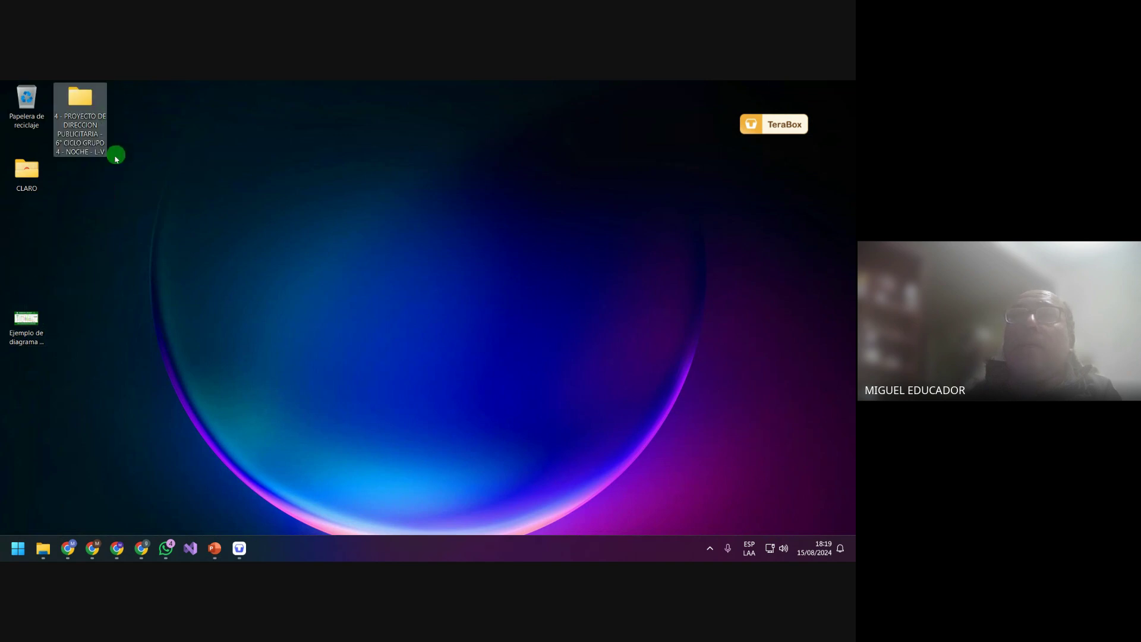
click(92, 162)
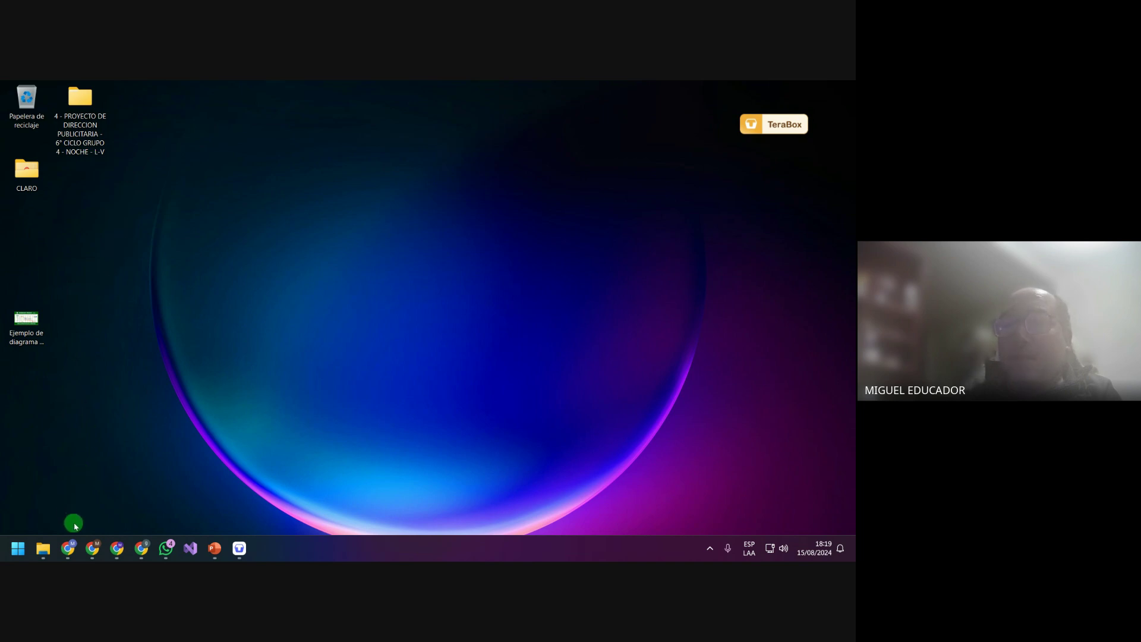
drag(34, 325, 31, 231)
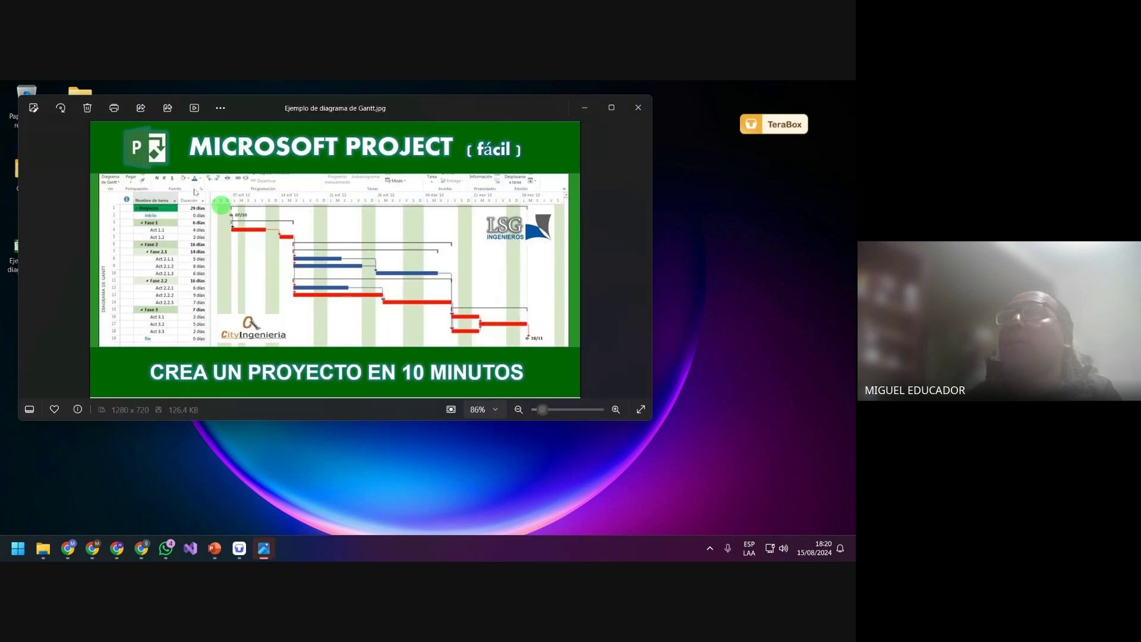
click(635, 111)
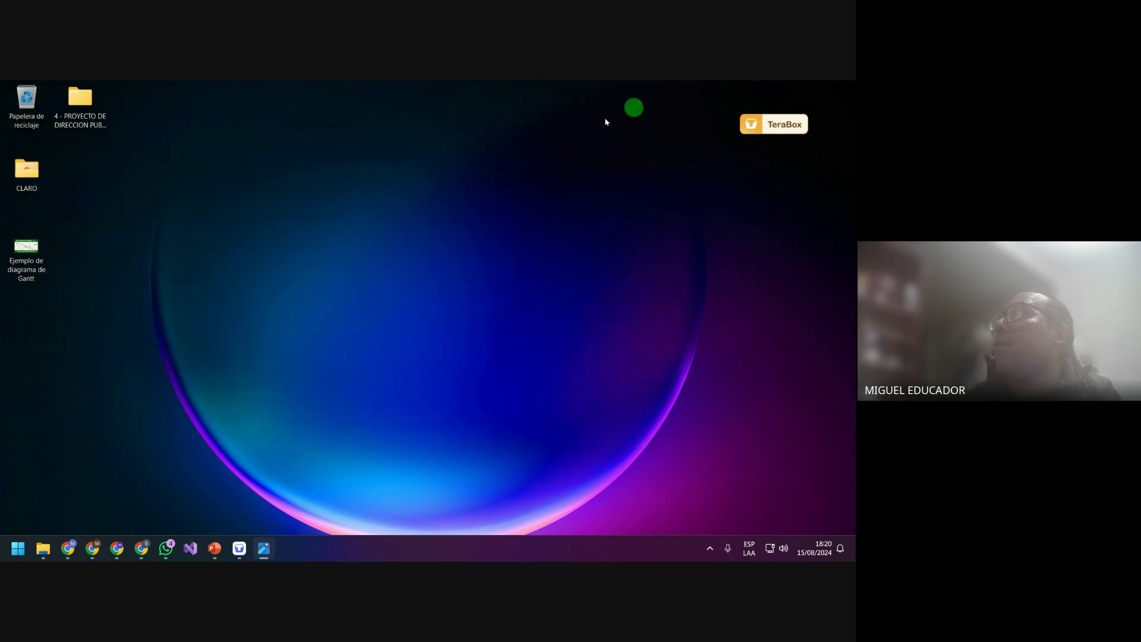
Refresh the desktop, place the Proyecto1 file beside the CLARO folder and open it in Microsoft Project
right_click(185, 175)
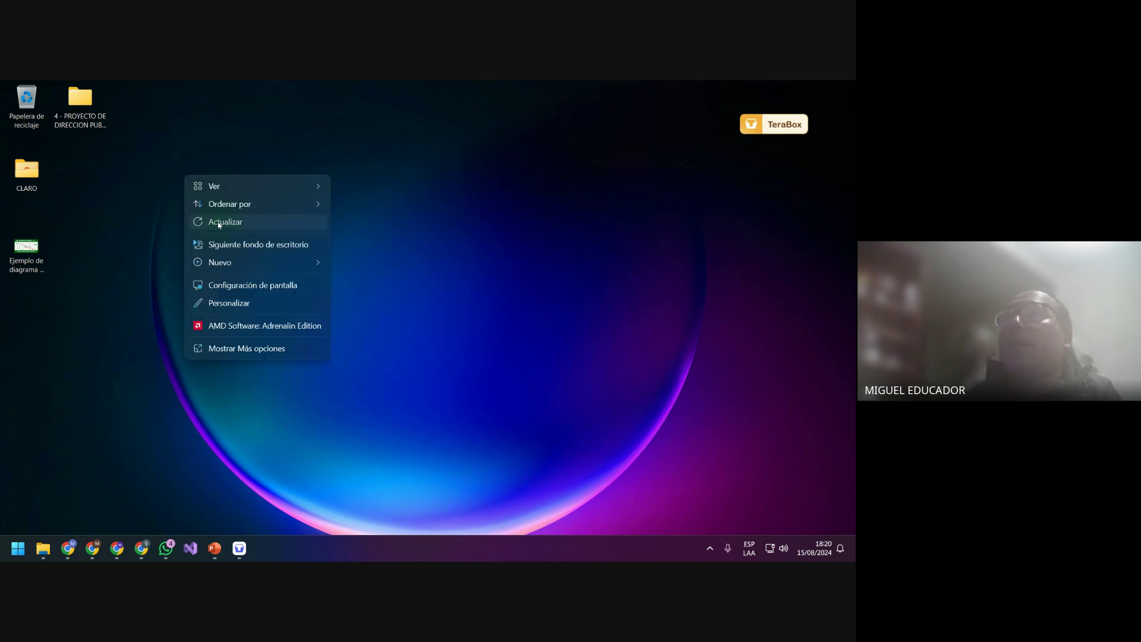
click(217, 223)
drag(31, 318, 80, 175)
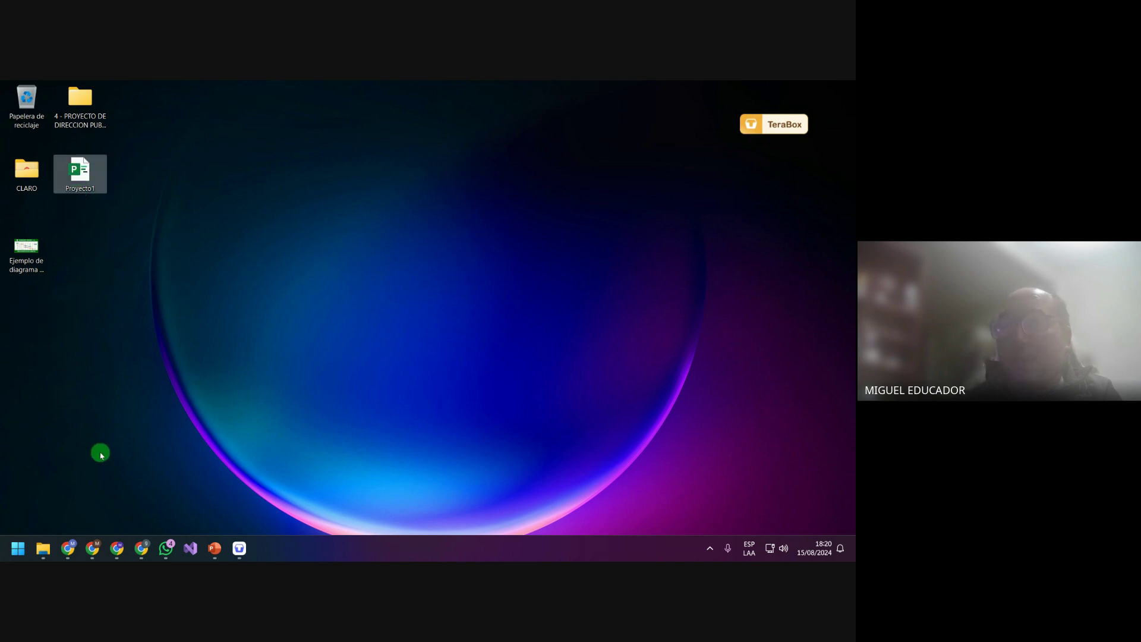
double_click(79, 172)
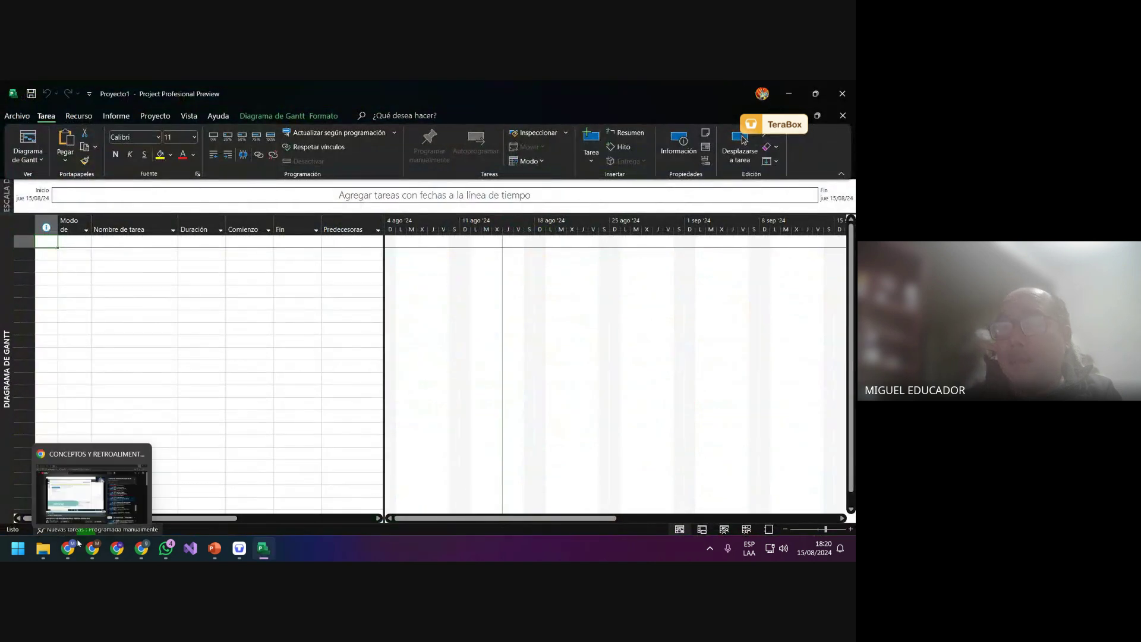
Switch to the Google Meet call in Chrome and present the Microsoft Project window instead of the current screen
mouse_move(68, 548)
click(57, 482)
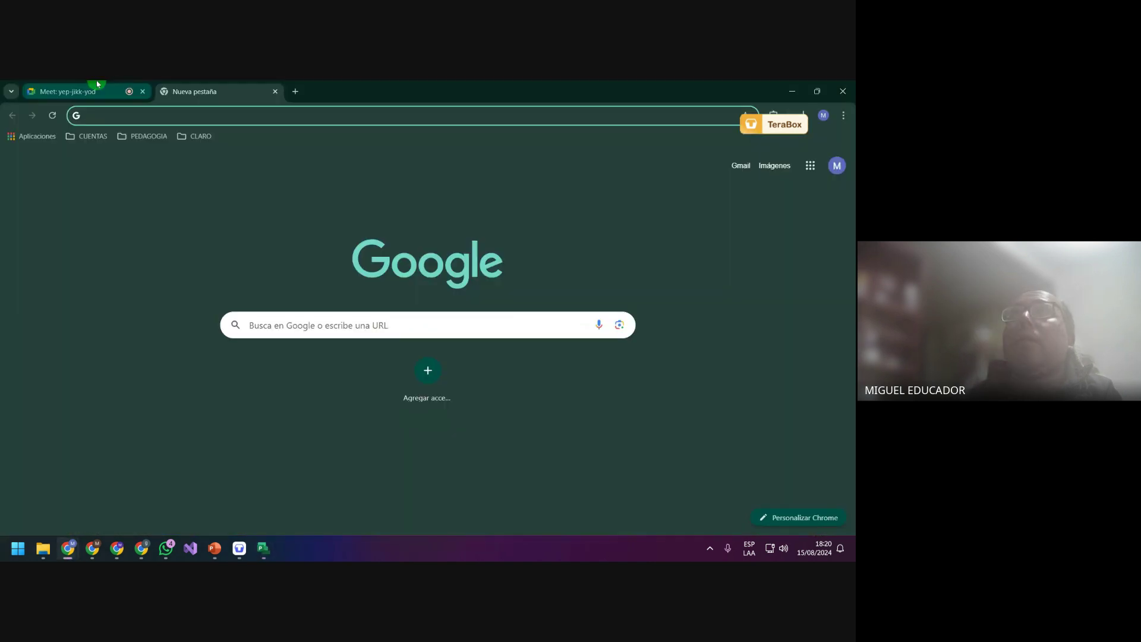
click(98, 85)
click(448, 510)
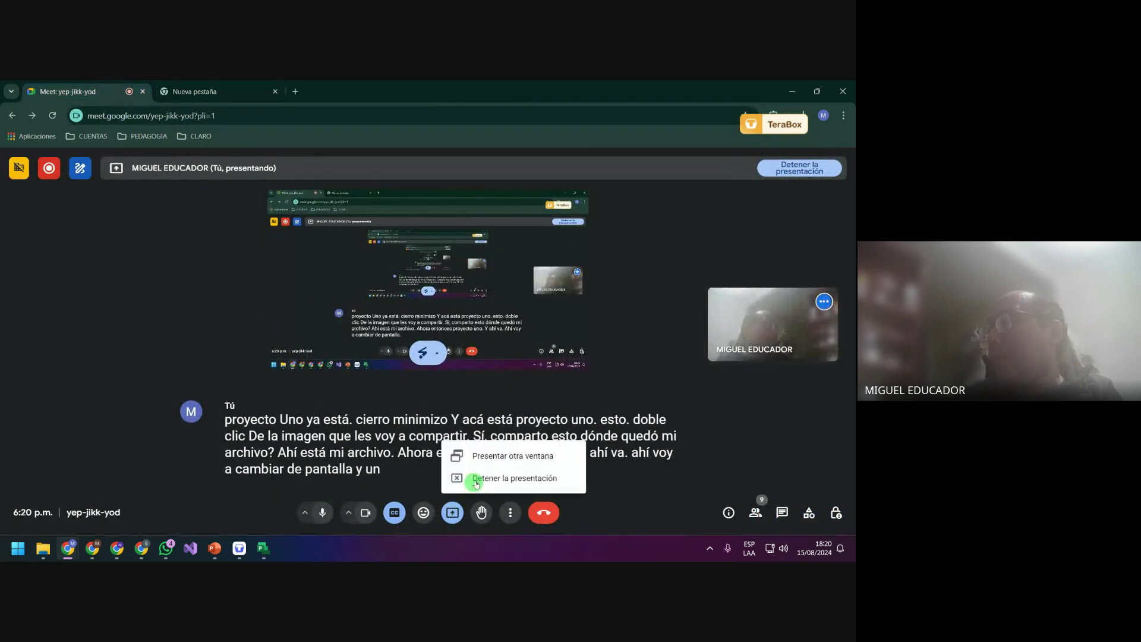
click(467, 453)
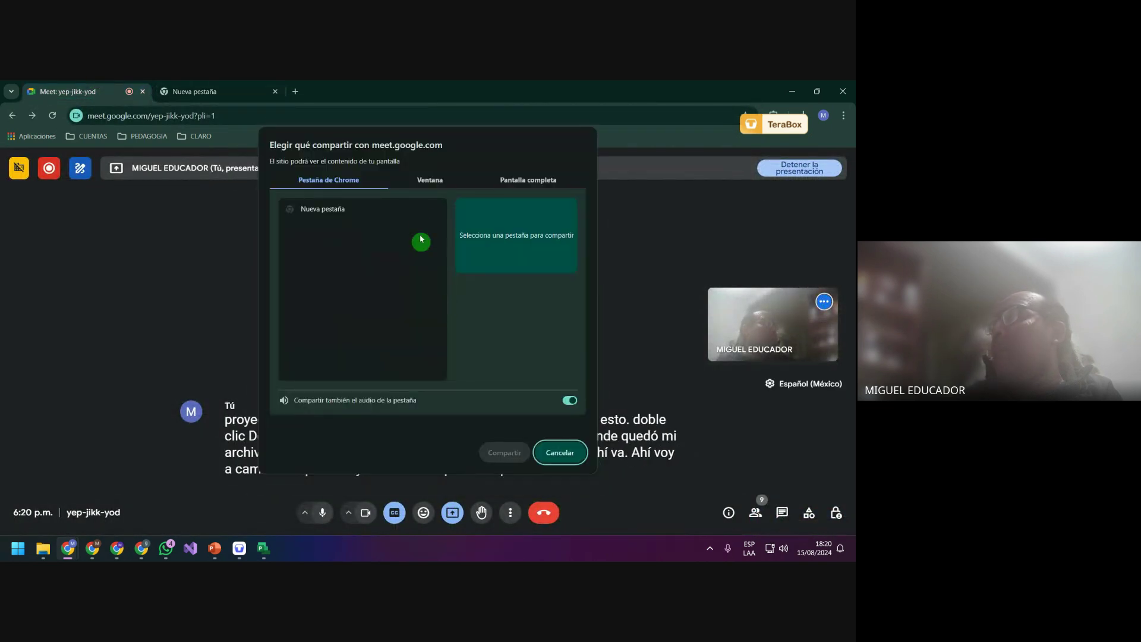
click(430, 179)
click(423, 233)
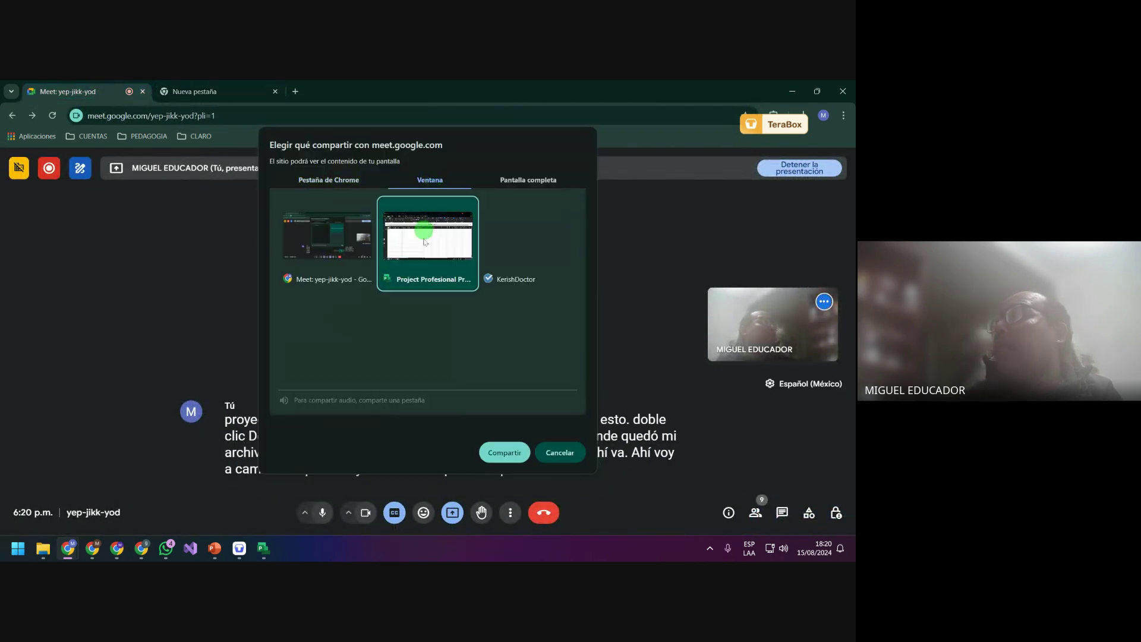
click(505, 452)
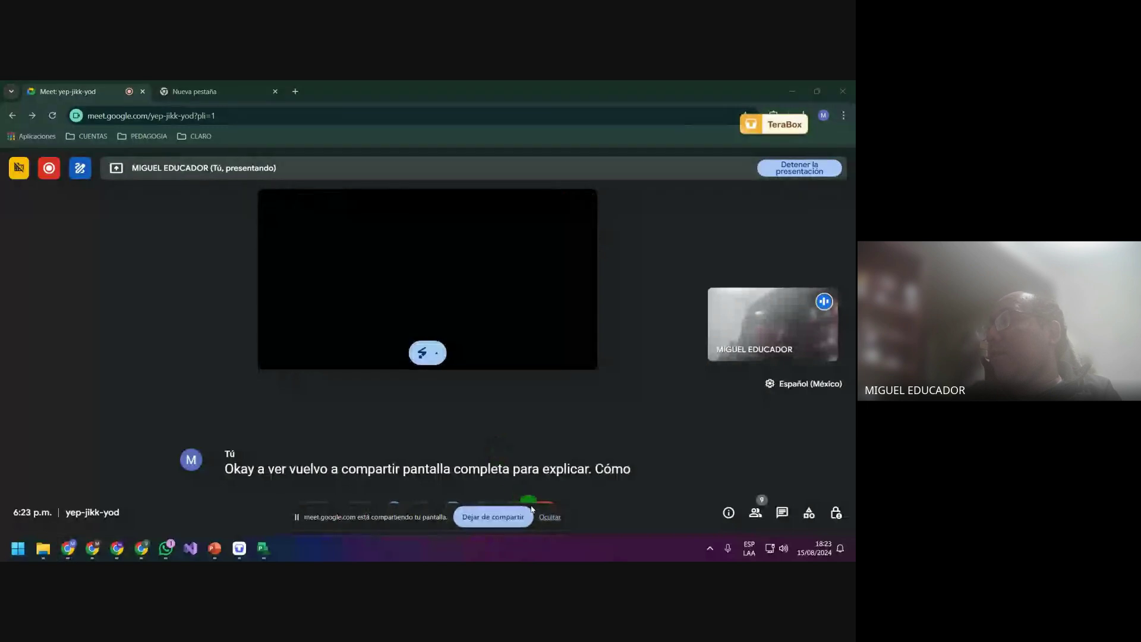
Hide the screen-sharing notice and return to Proyecto1 with the first empty task name cell selected
click(543, 516)
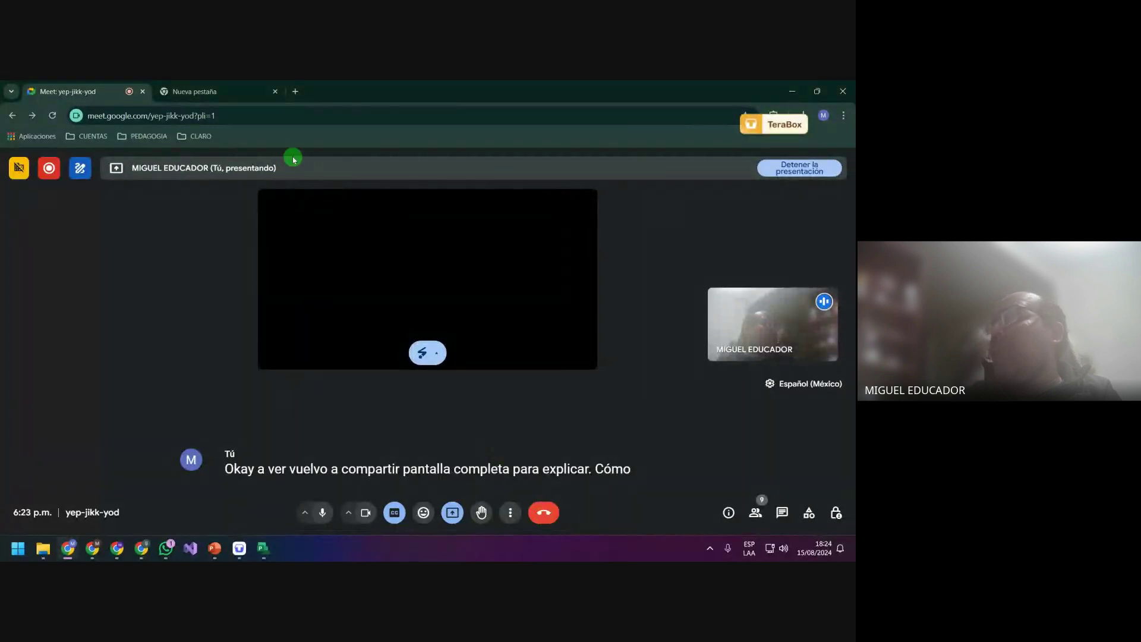
click(242, 100)
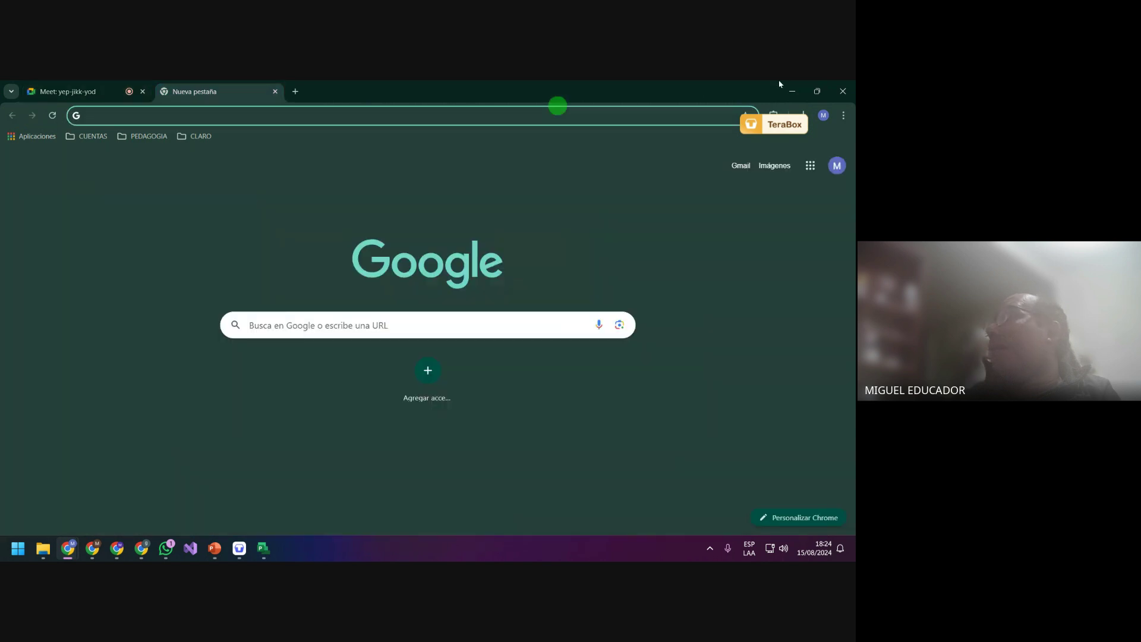
click(792, 91)
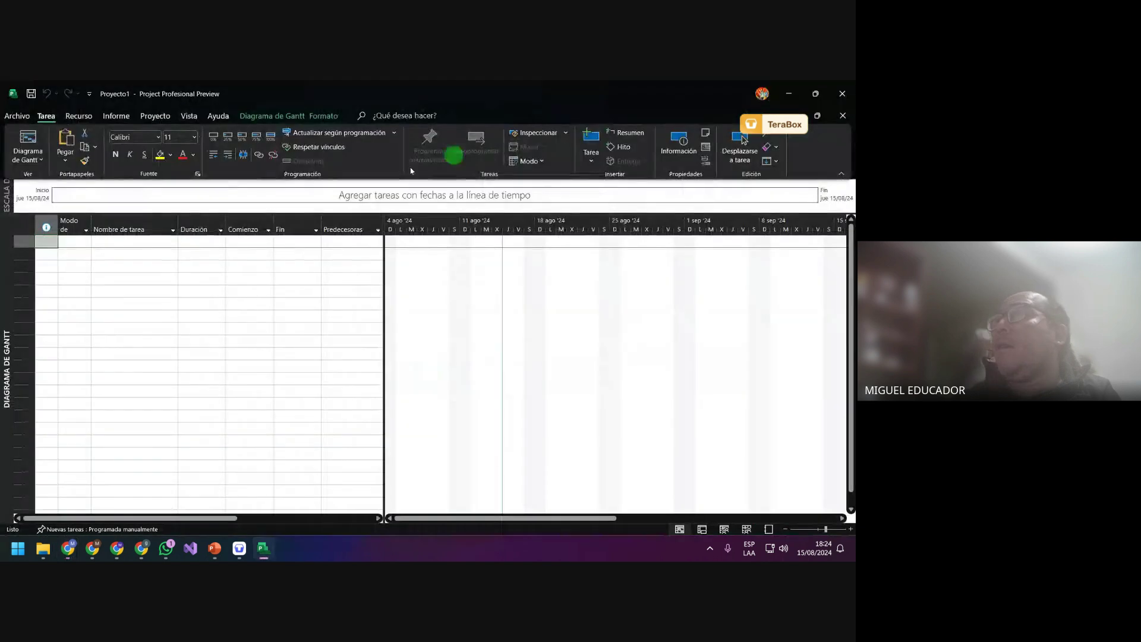
click(142, 239)
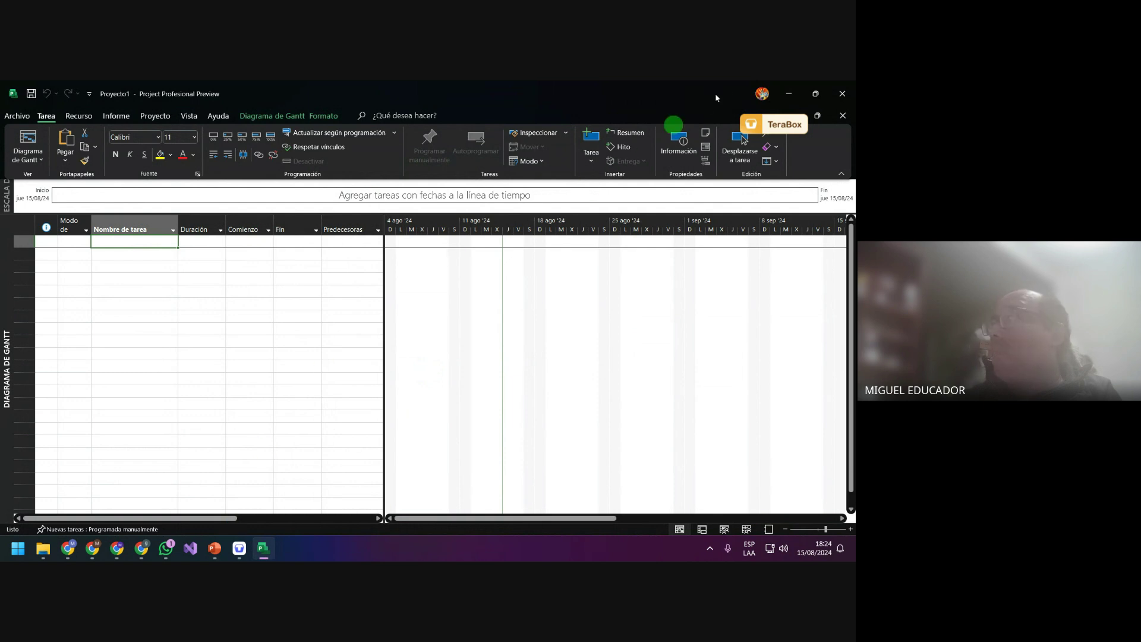
Minimize the project and delete the "SESIÓN_3 - ANÁLISIS Y DISEÑO DE SISTEMAS" presentation from the desktop
click(789, 93)
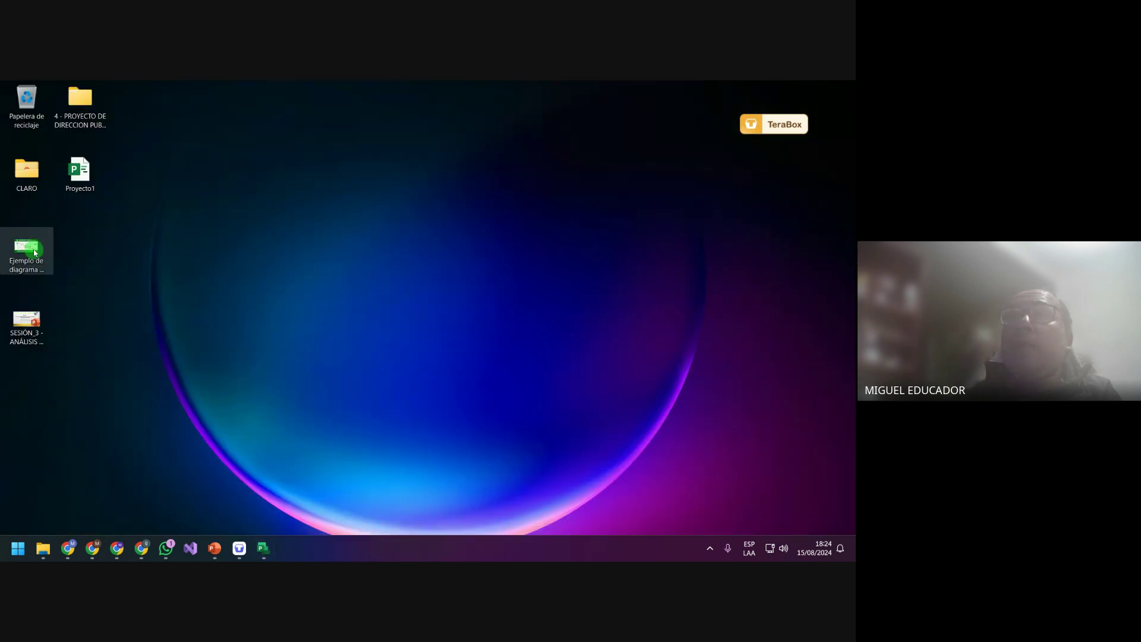
drag(26, 320, 107, 239)
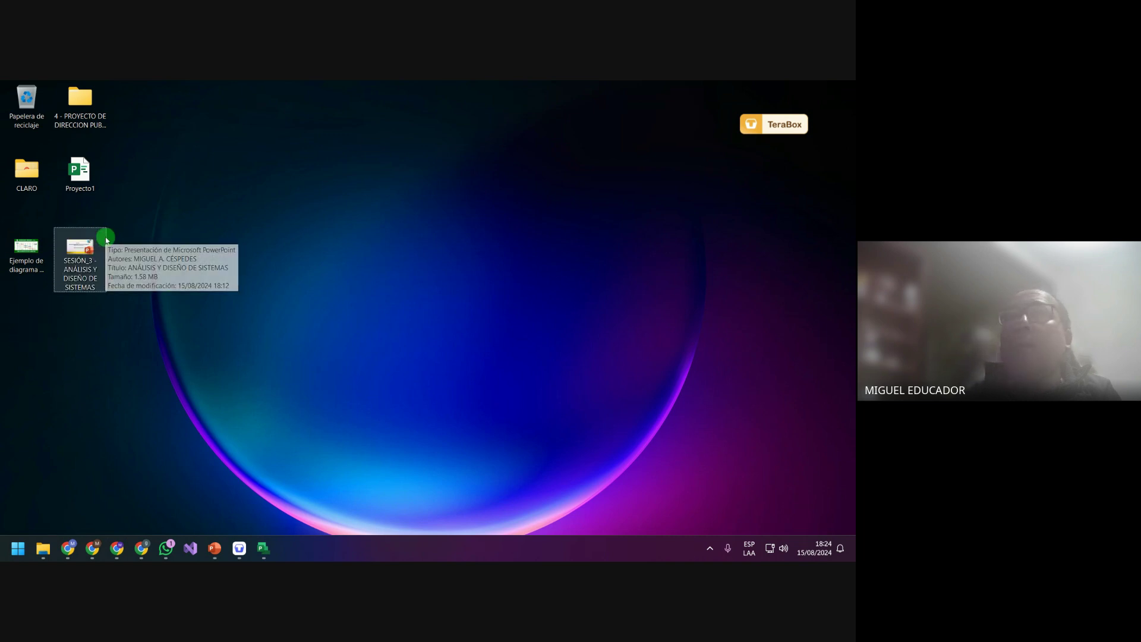
key(Delete)
View the "Ejemplo de diagrama de Gantt" image maximized and enlarged around its task list, and return to Microsoft Project
click(12, 254)
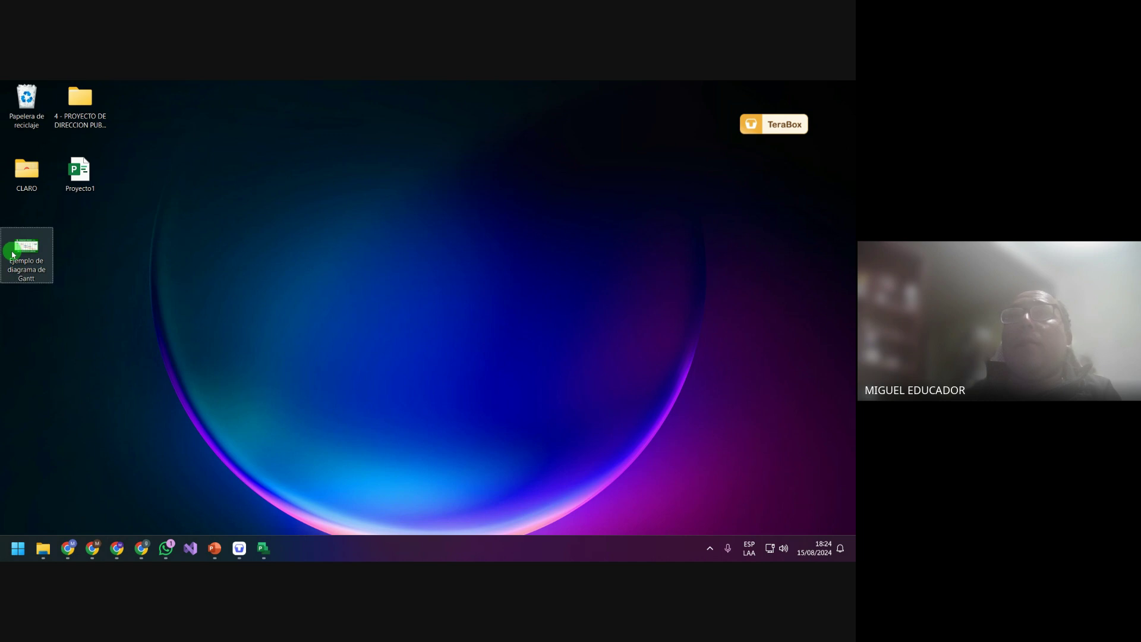
double_click(12, 254)
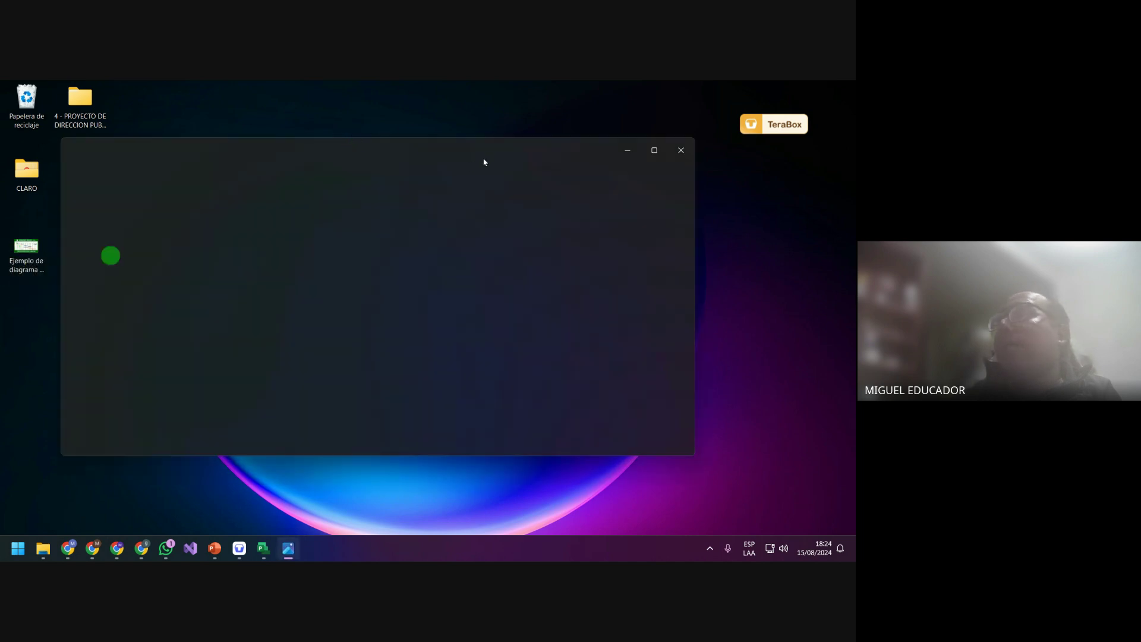
double_click(458, 149)
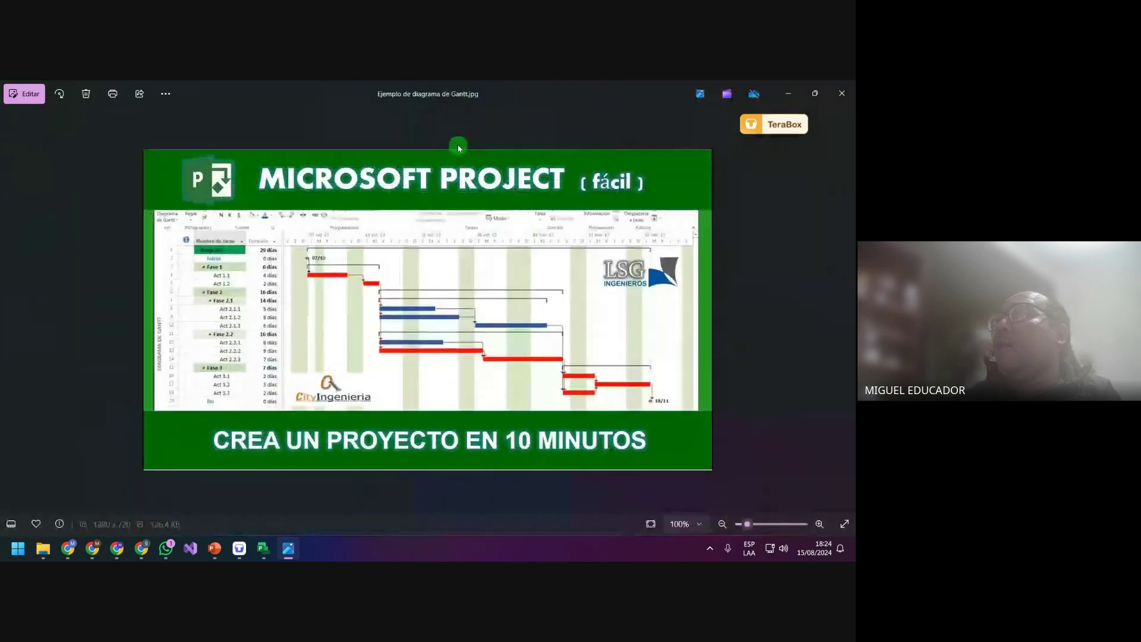
scroll(352, 337, up, 3)
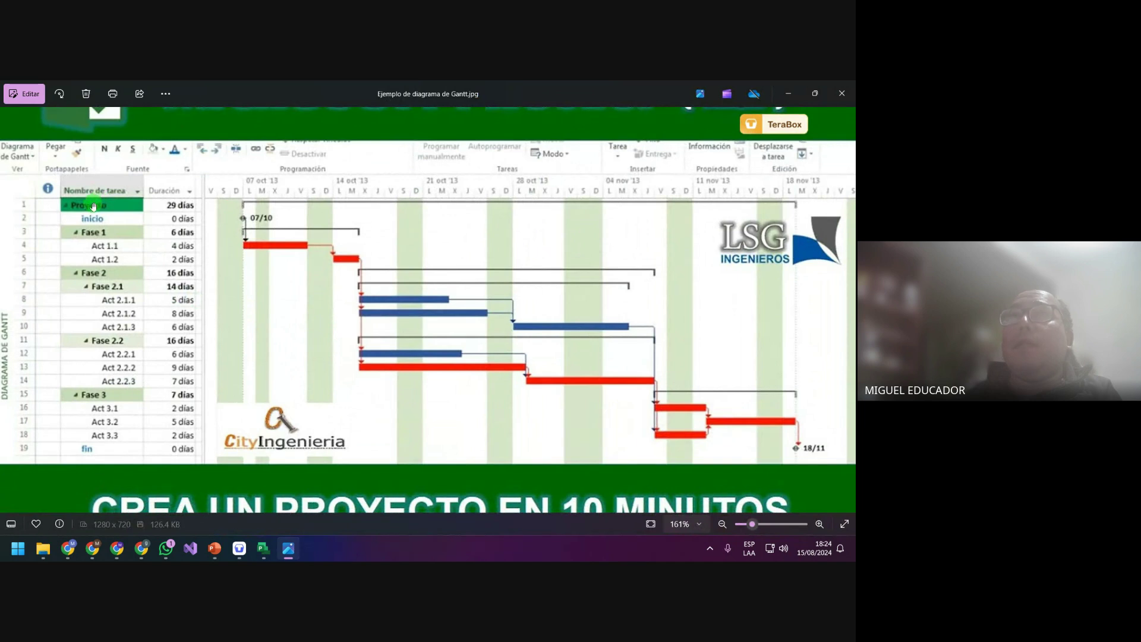
click(264, 547)
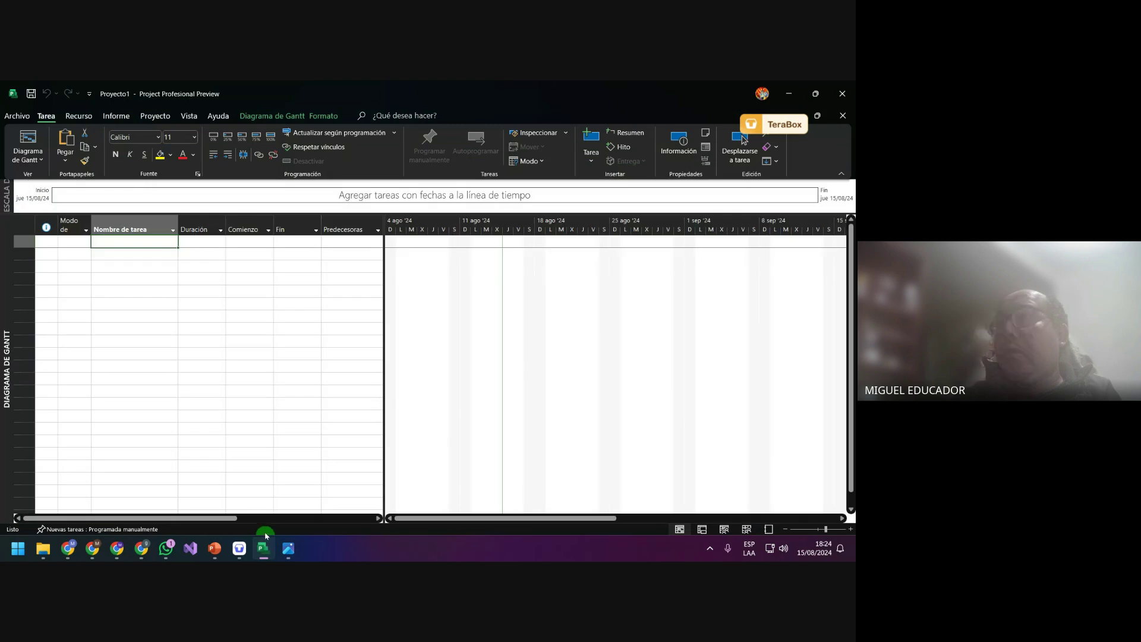
Enter "Proyecto" as the first task name, consulting the sample Gantt image for its wording
click(163, 244)
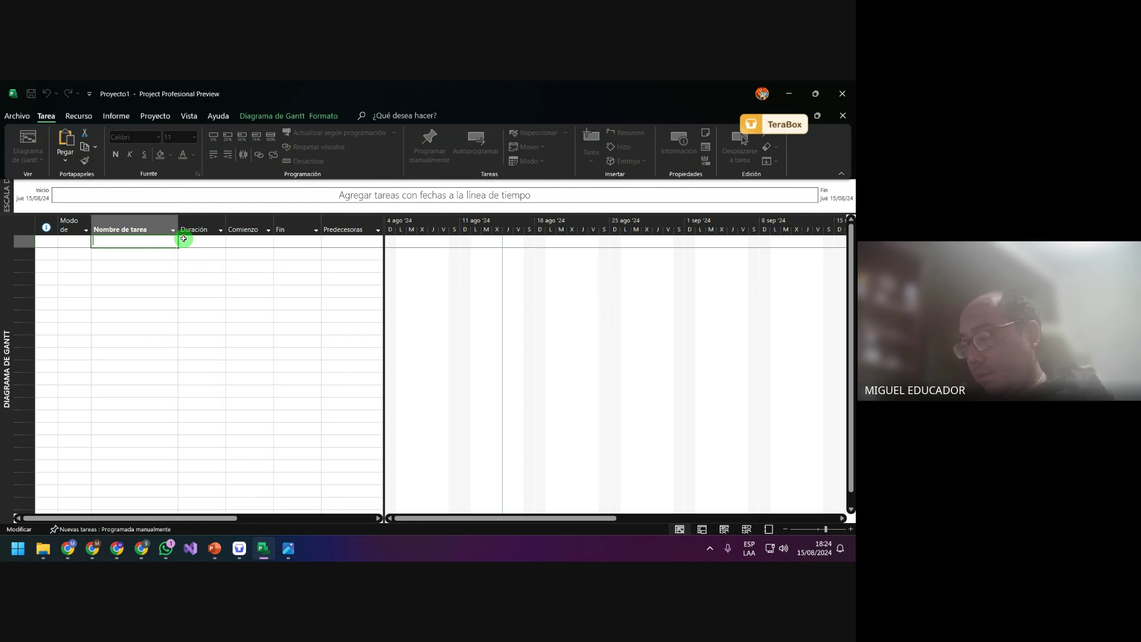
text(P)
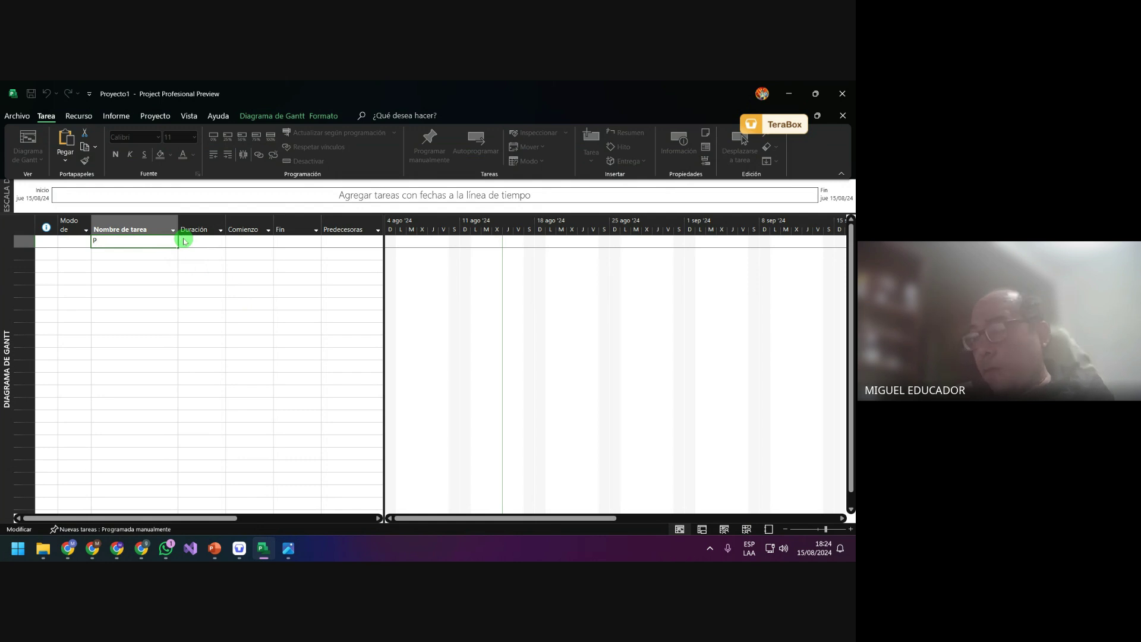
click(285, 544)
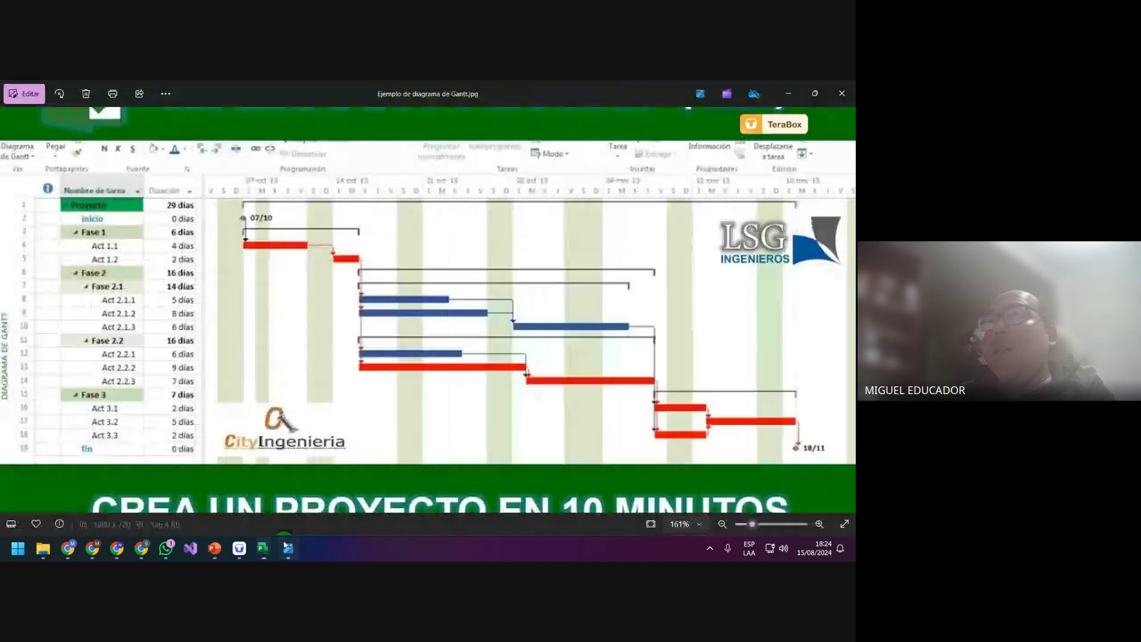
click(285, 544)
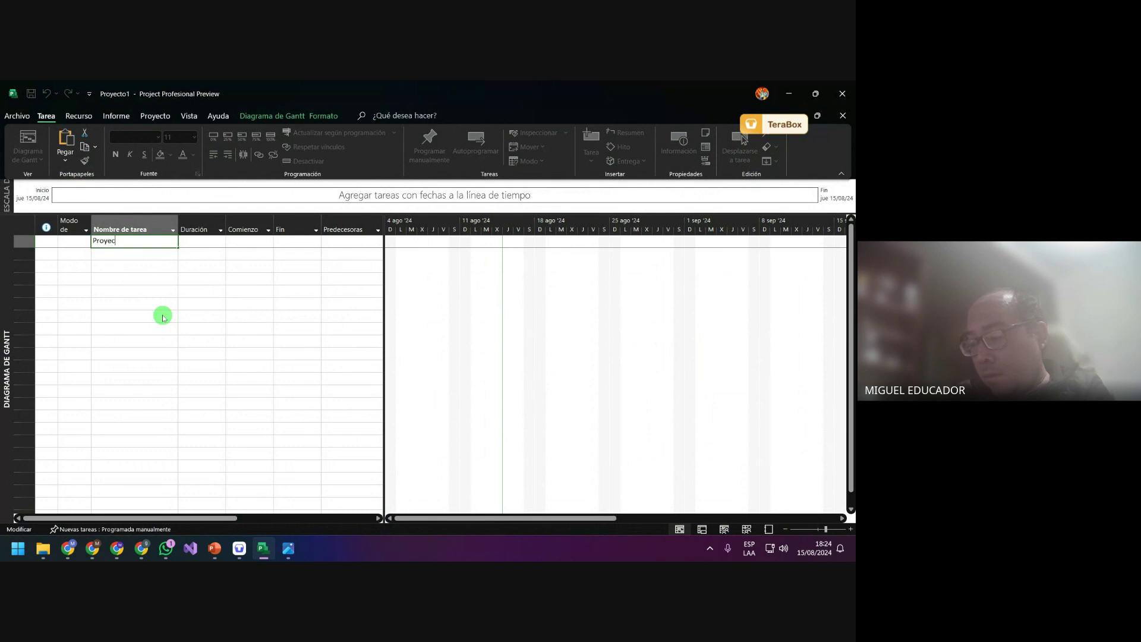
key(Return)
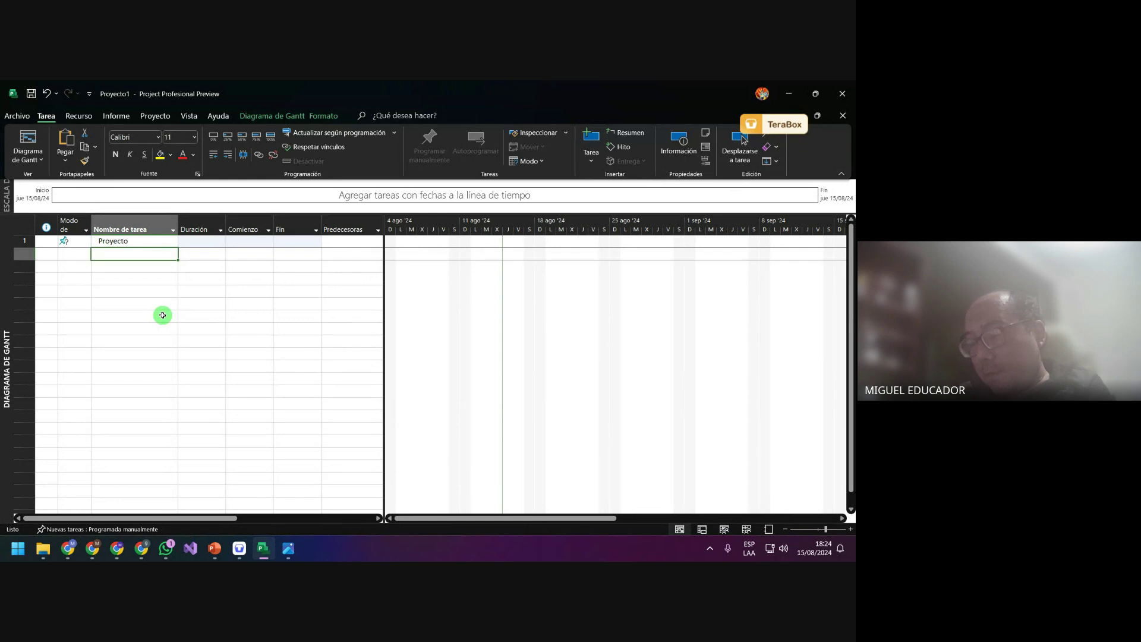
Add the tasks "Fase 1", "Fase 2" and "Fase 3" in the rows below Proyecto
text(Fase)
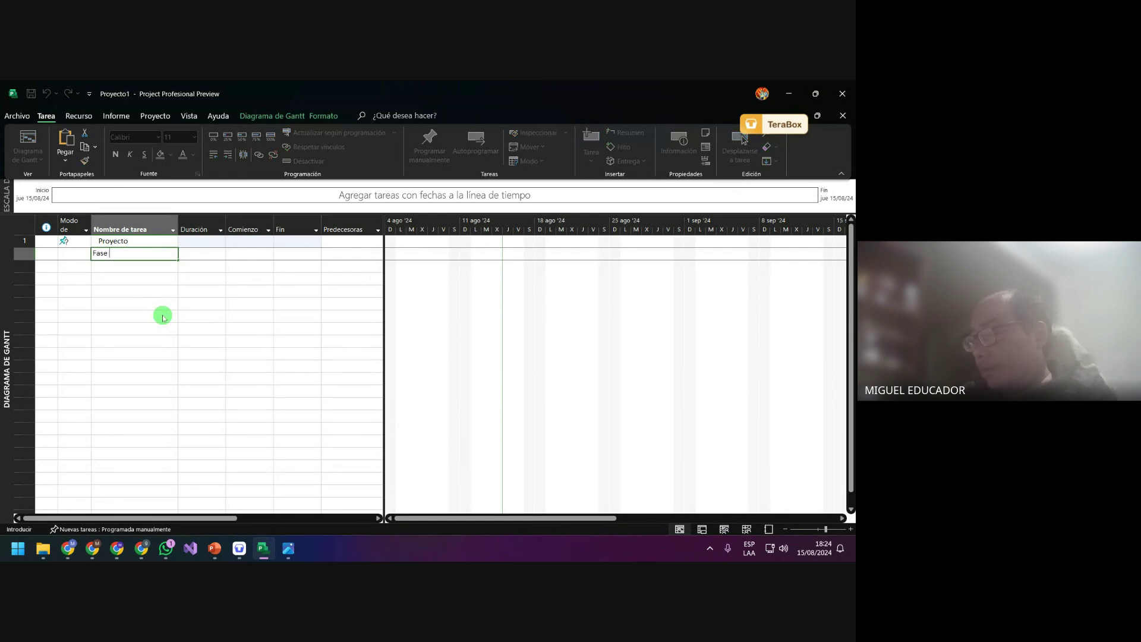
text( 1)
key(Return)
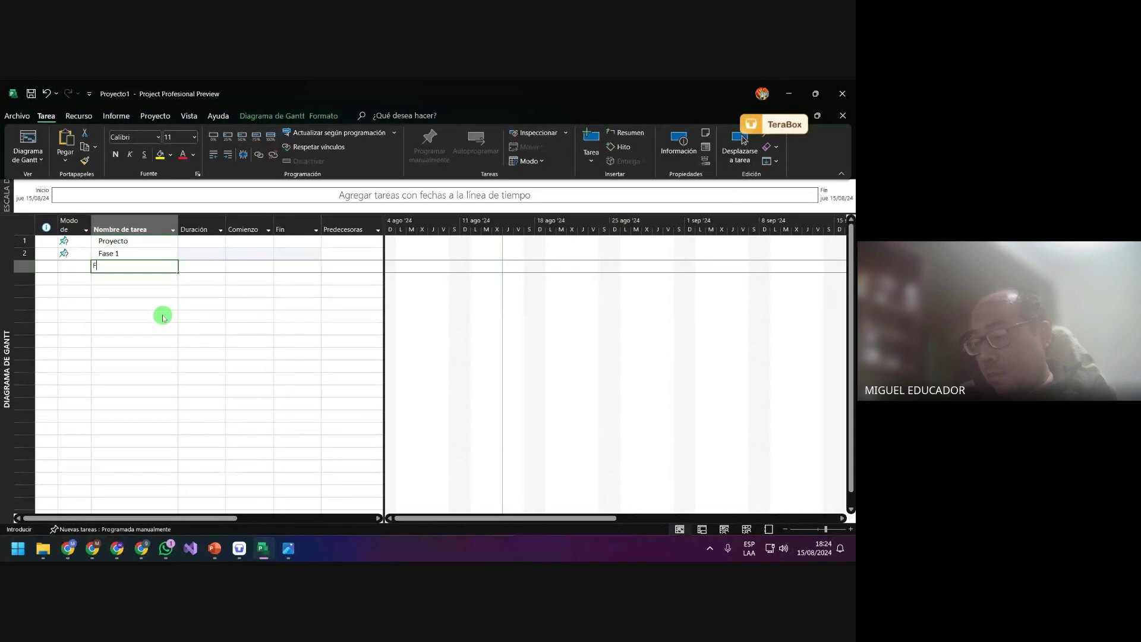
text(Fase 2)
key(Return)
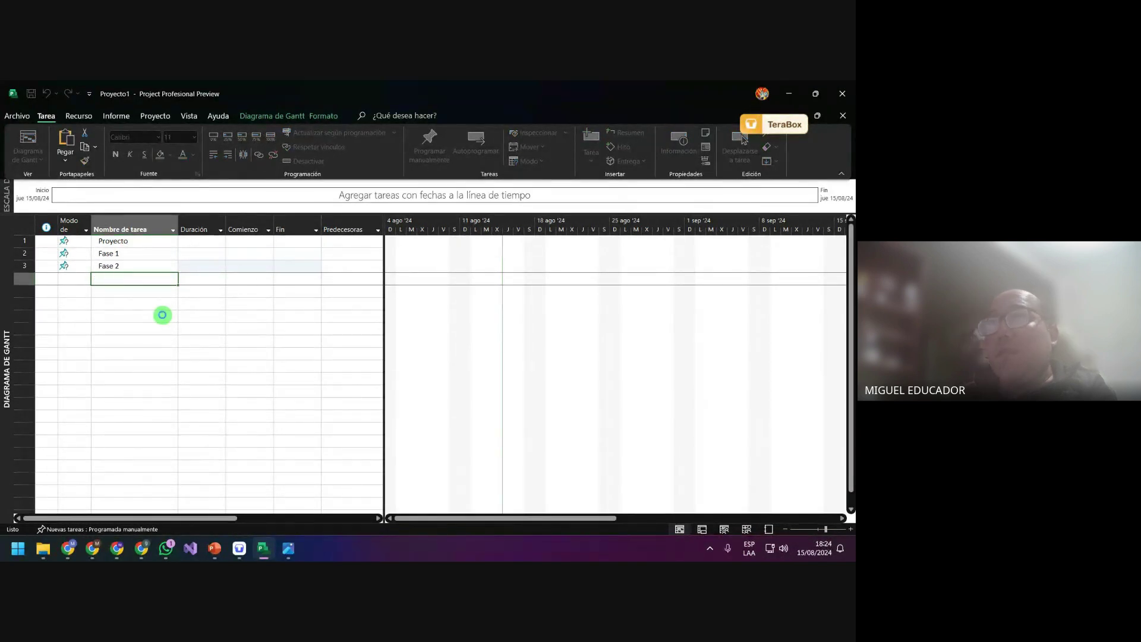
text(Fas)
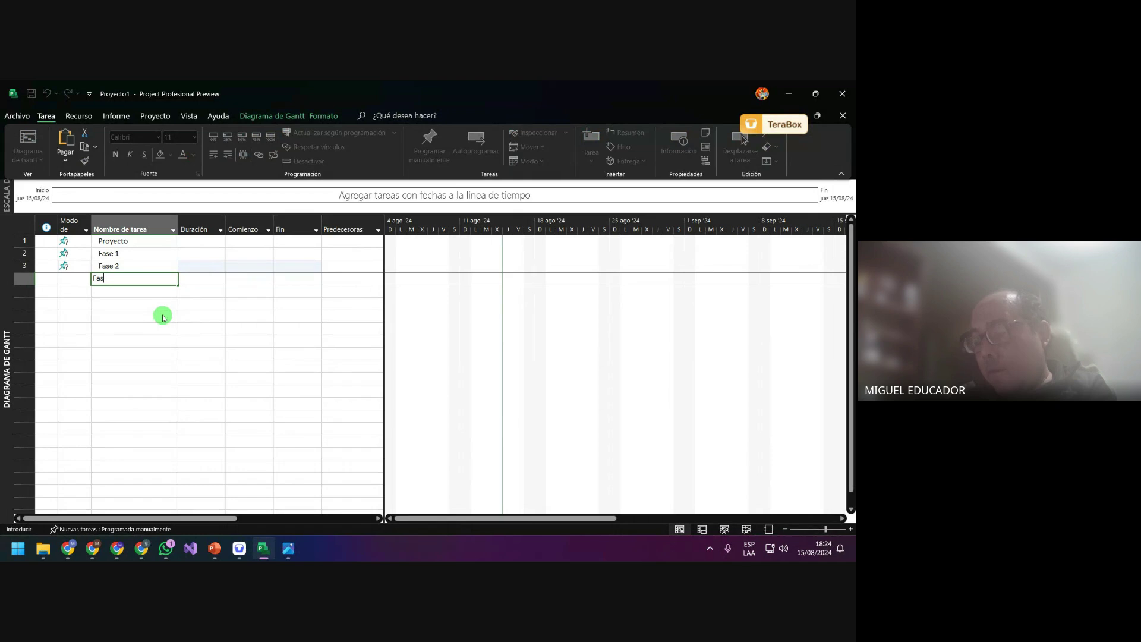
text(e 3)
key(Return)
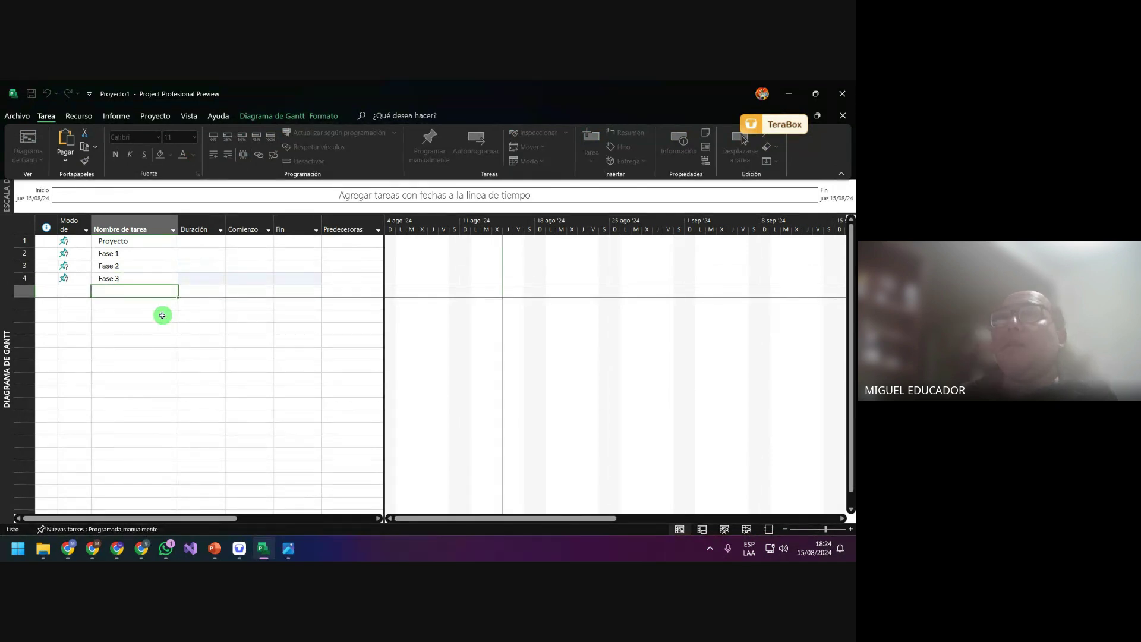
Review the phases and activities in the sample Gantt image and return to the project's task list
click(287, 548)
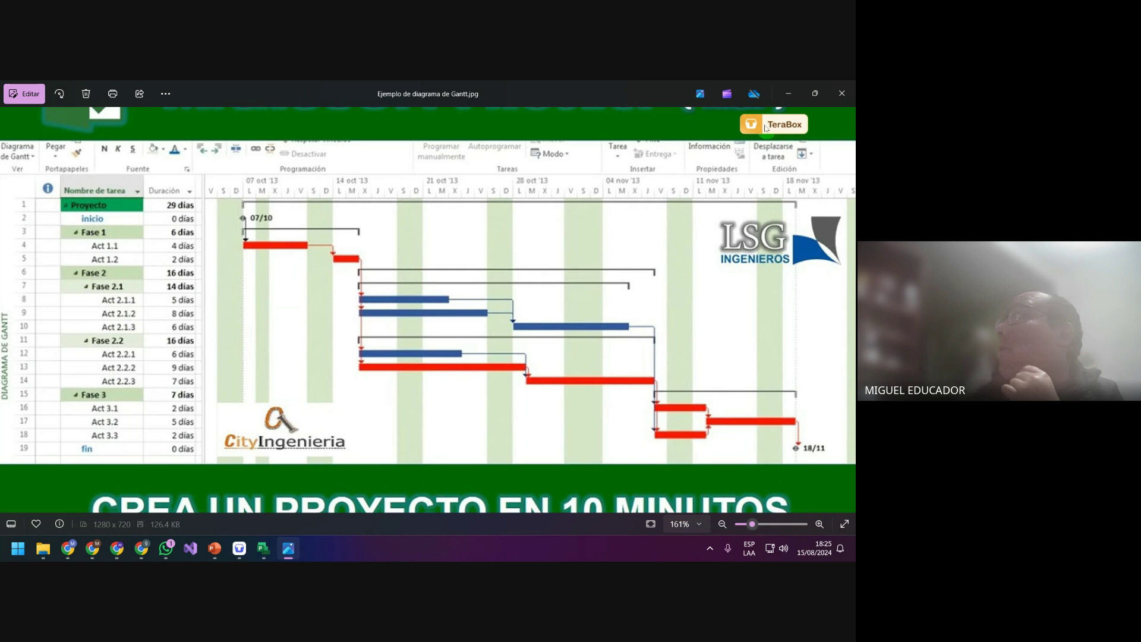
click(788, 92)
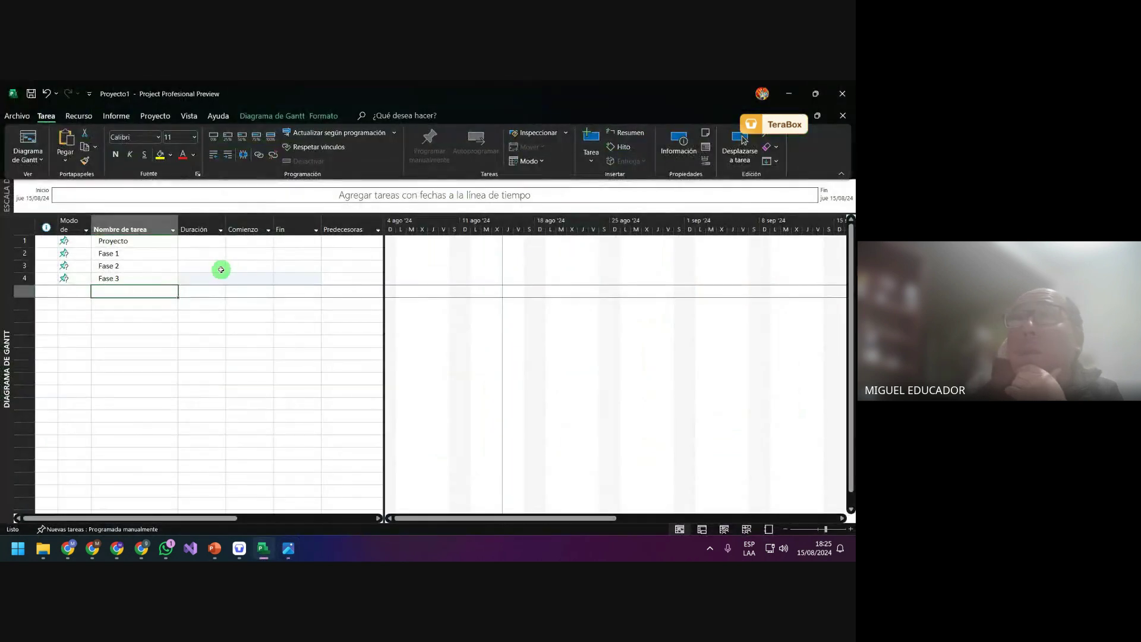
click(145, 245)
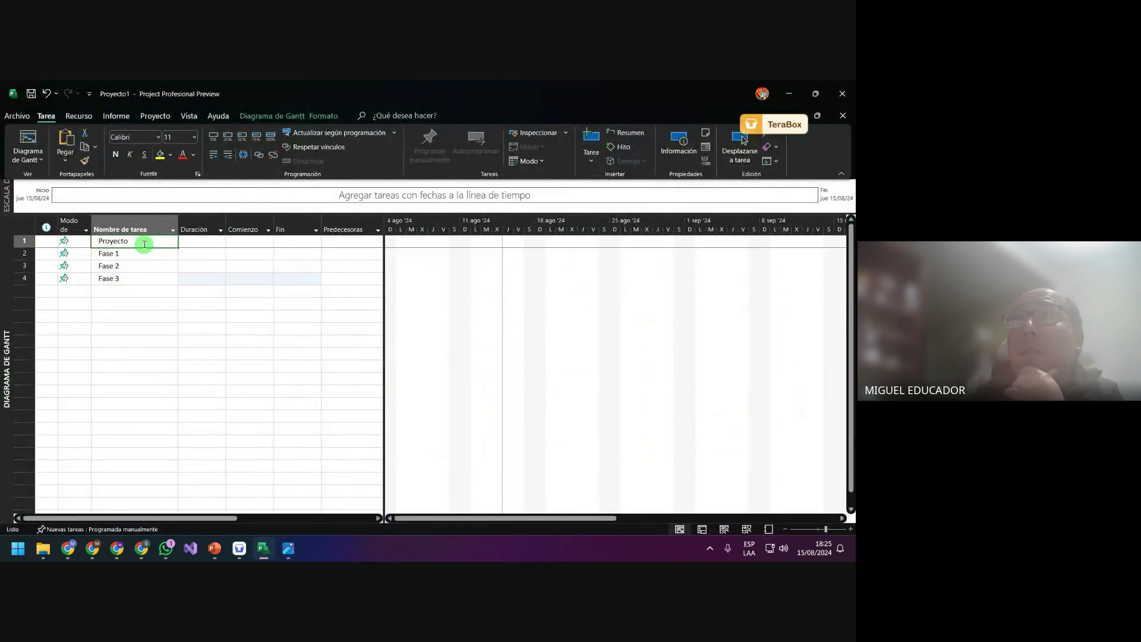
click(143, 304)
Examine the general task information of the Proyecto task, including its name, and close it without changes
double_click(153, 247)
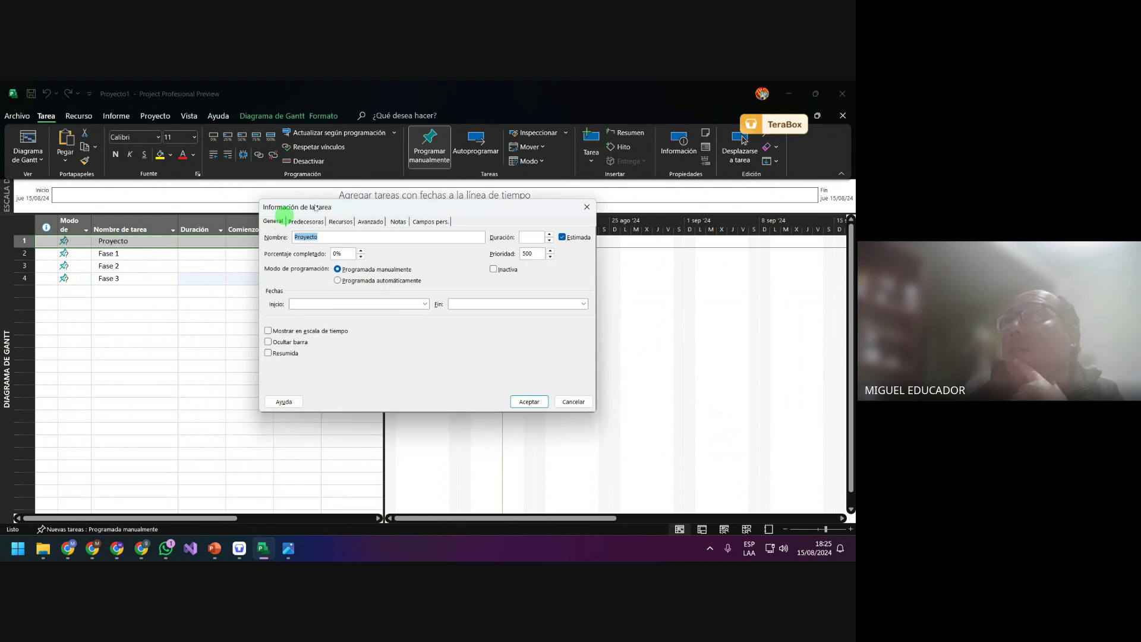
drag(316, 206, 287, 247)
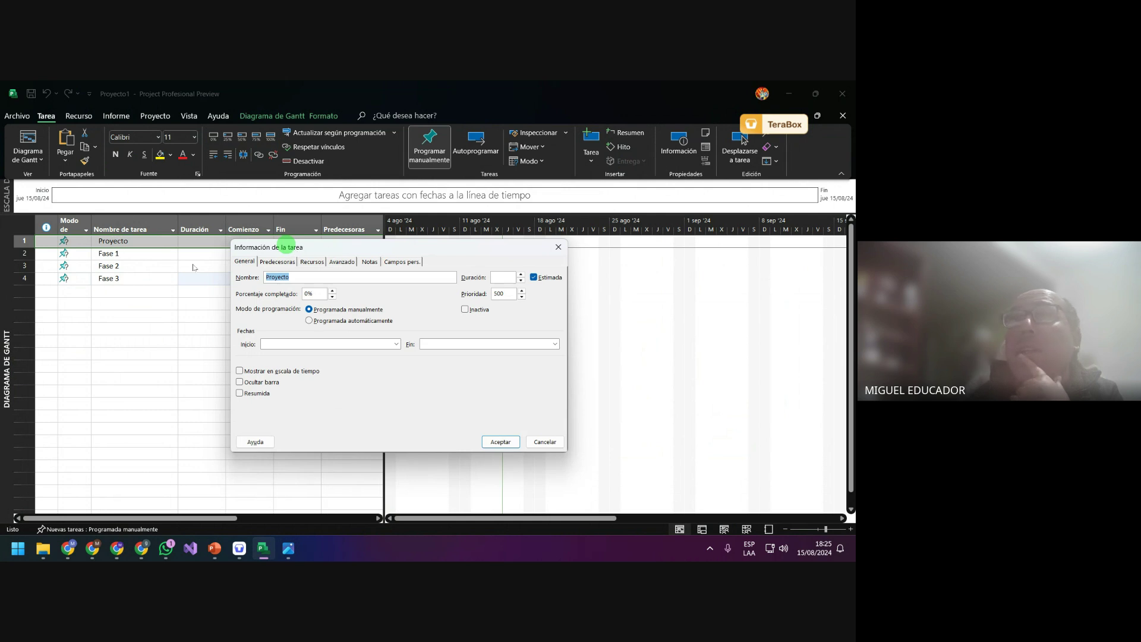
click(297, 276)
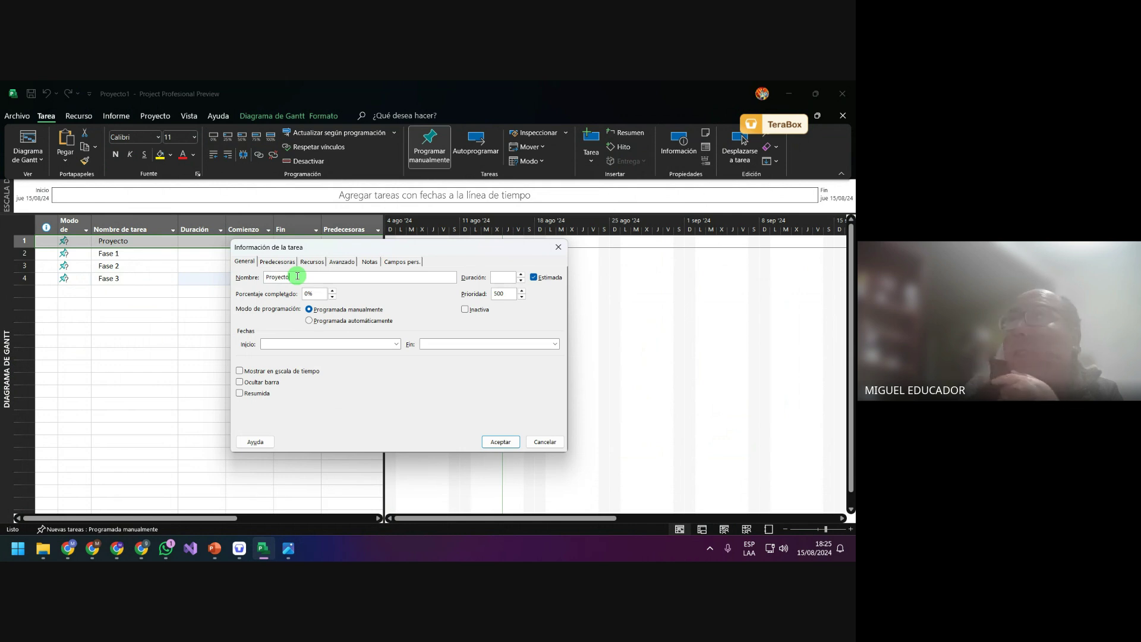
drag(297, 276, 205, 271)
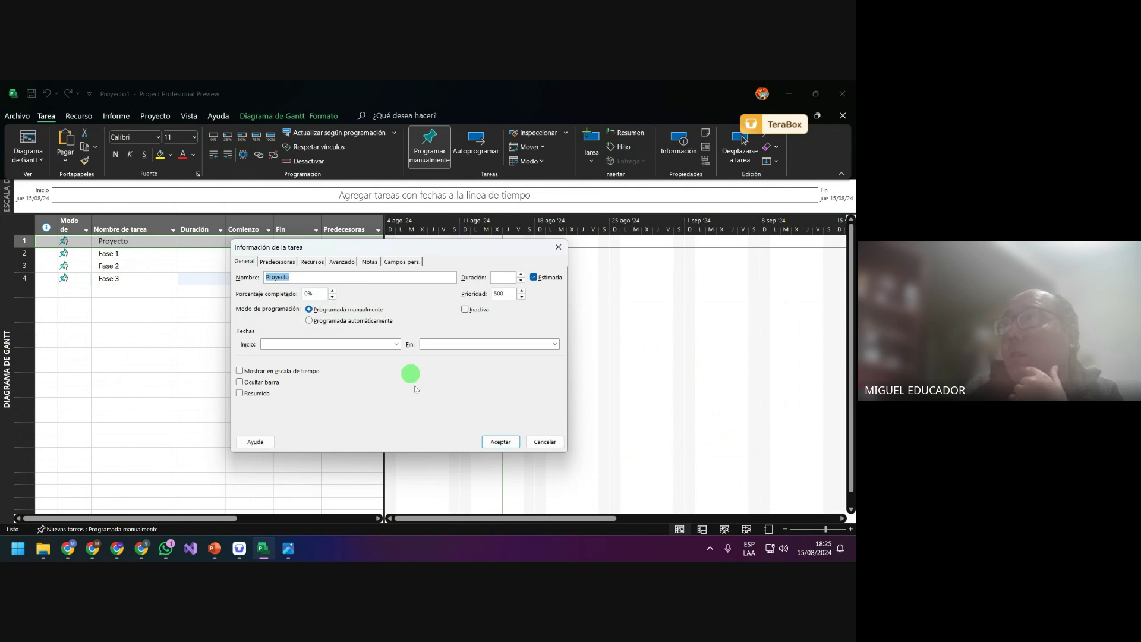
click(497, 445)
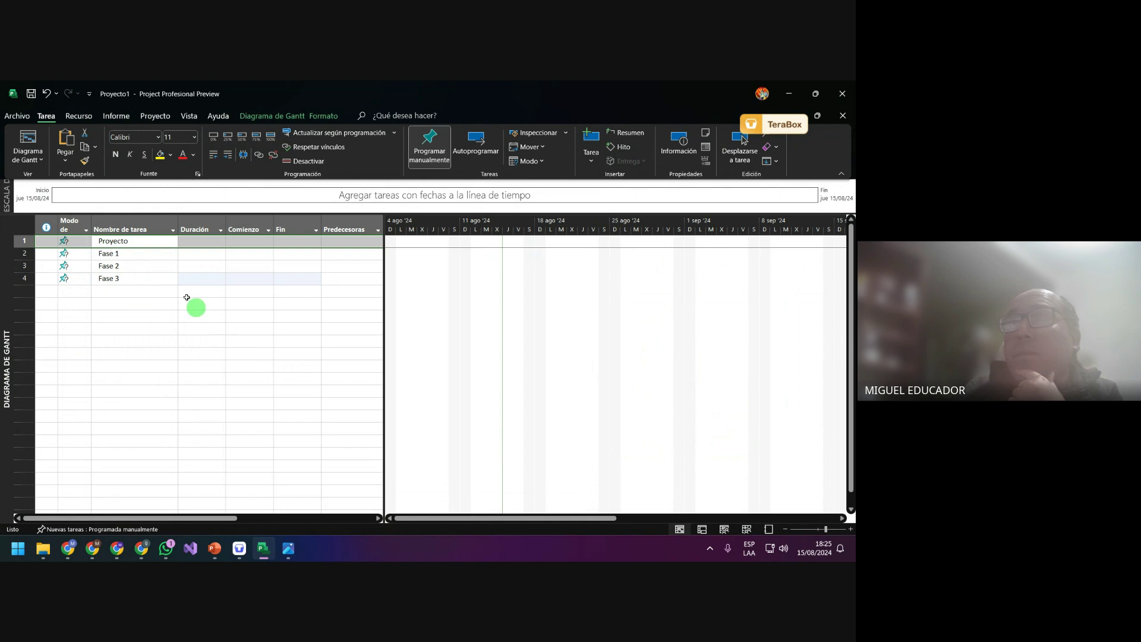
click(180, 291)
click(160, 240)
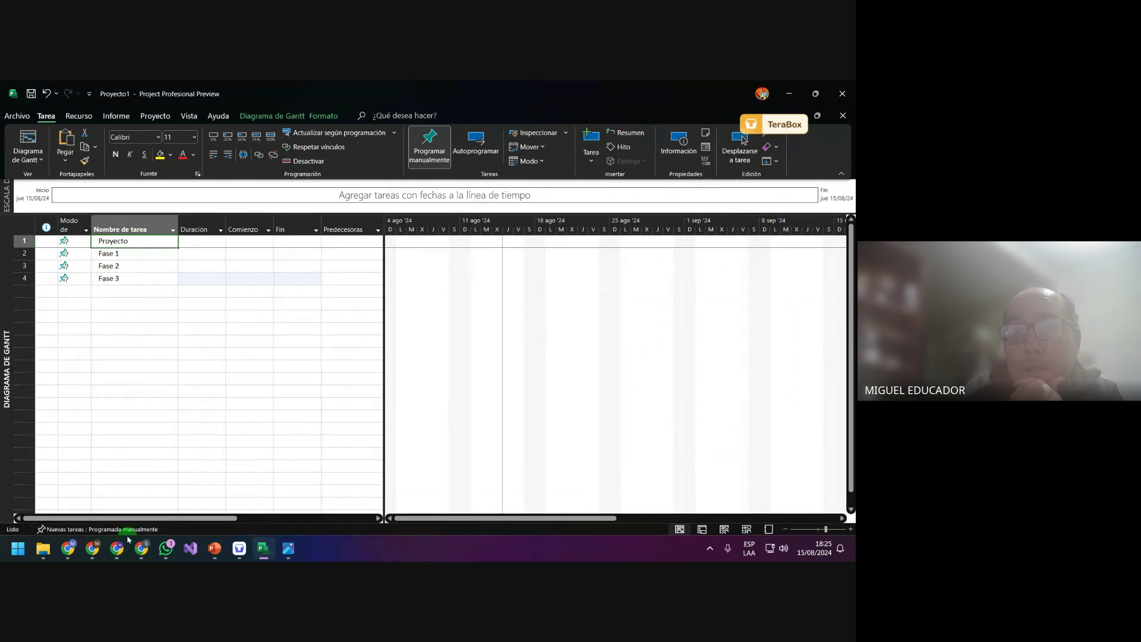
Set the scheduling mode for new tasks to "Programada automáticamente"
mouse_move(128, 538)
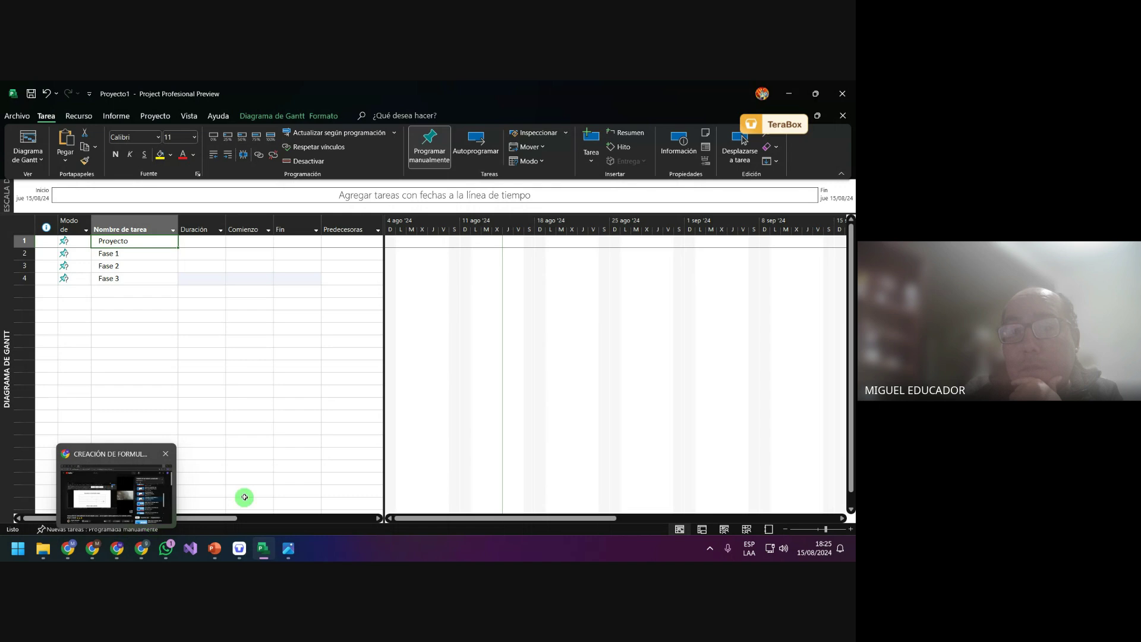
click(147, 529)
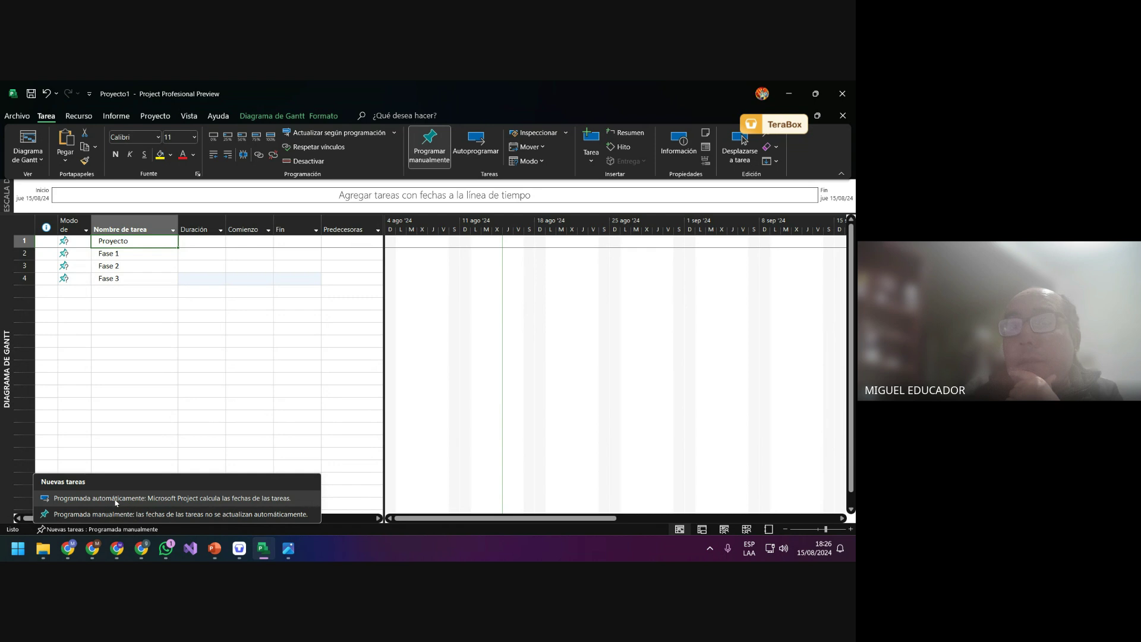
click(211, 500)
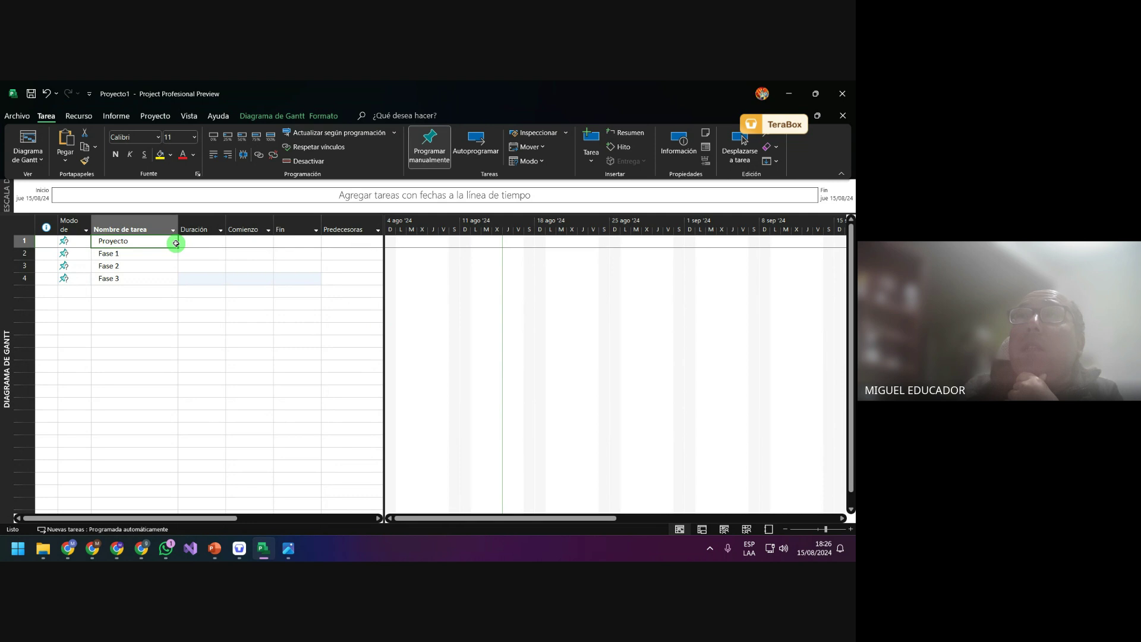
Check the scheduling mode in the Proyecto task's information and close it without changes
drag(171, 243, 172, 245)
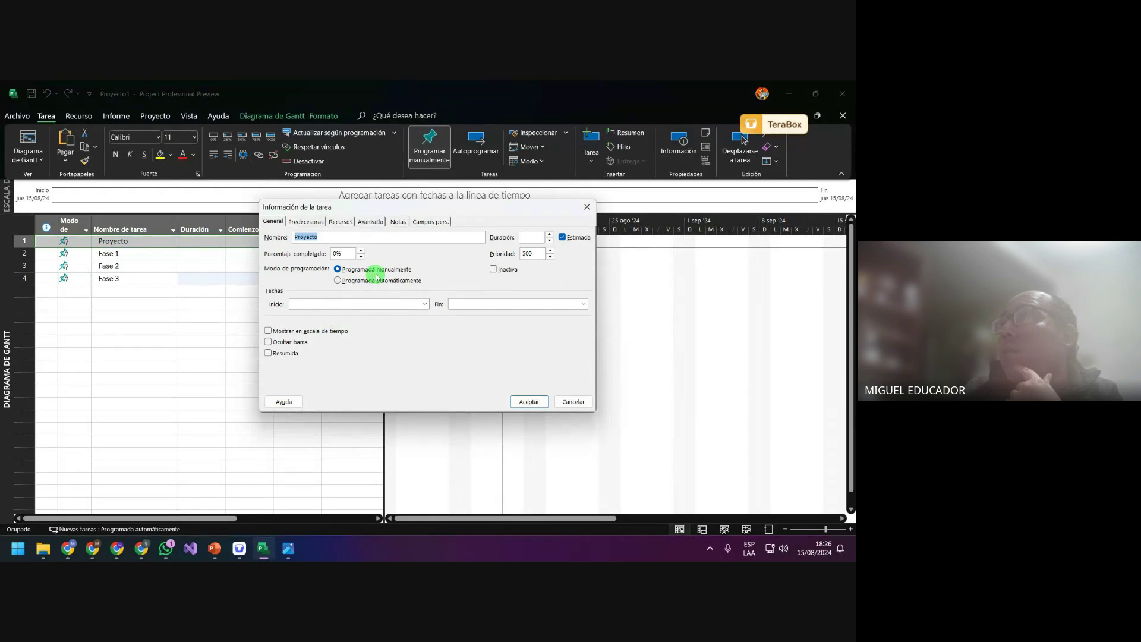
click(528, 401)
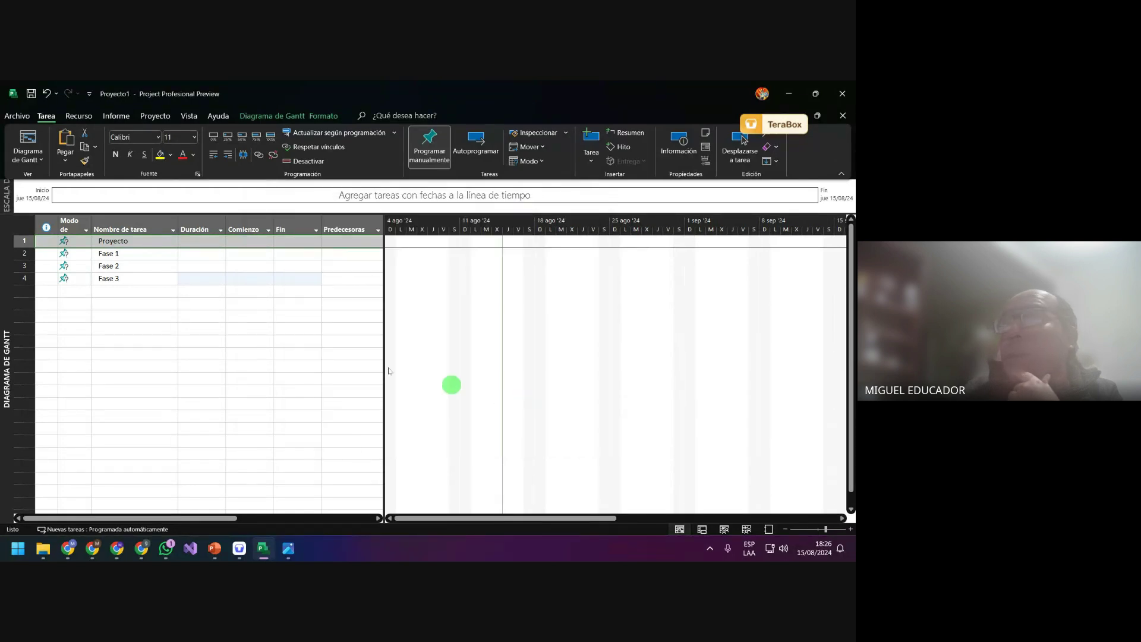
click(251, 333)
Try to apply the "Programada automáticamente" mode for new tasks to the whole task name column
click(152, 232)
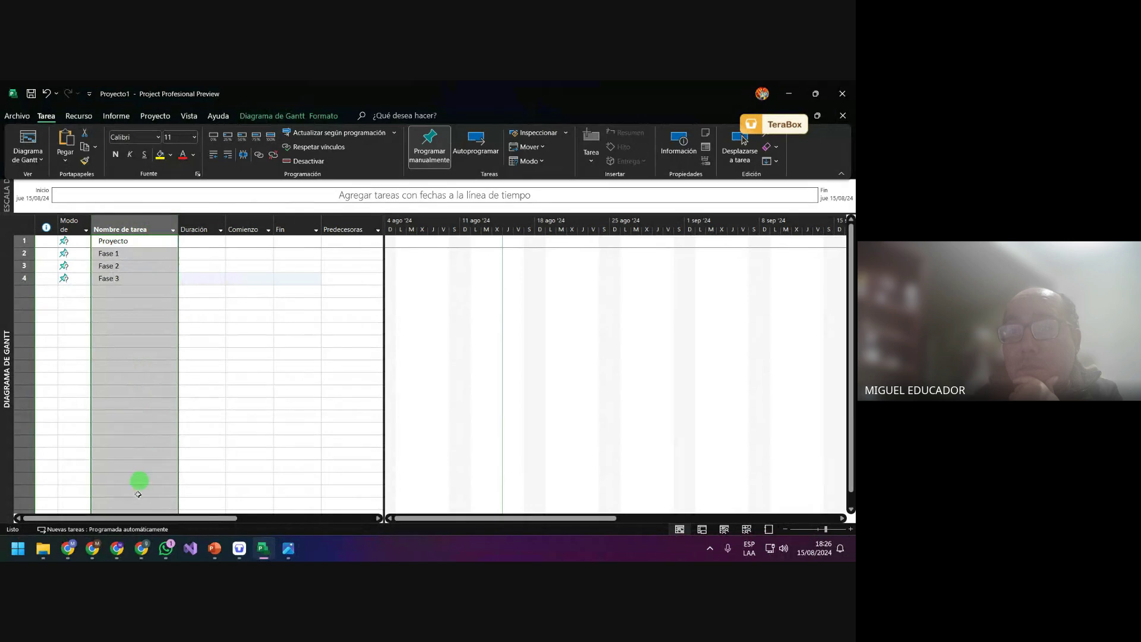
click(133, 530)
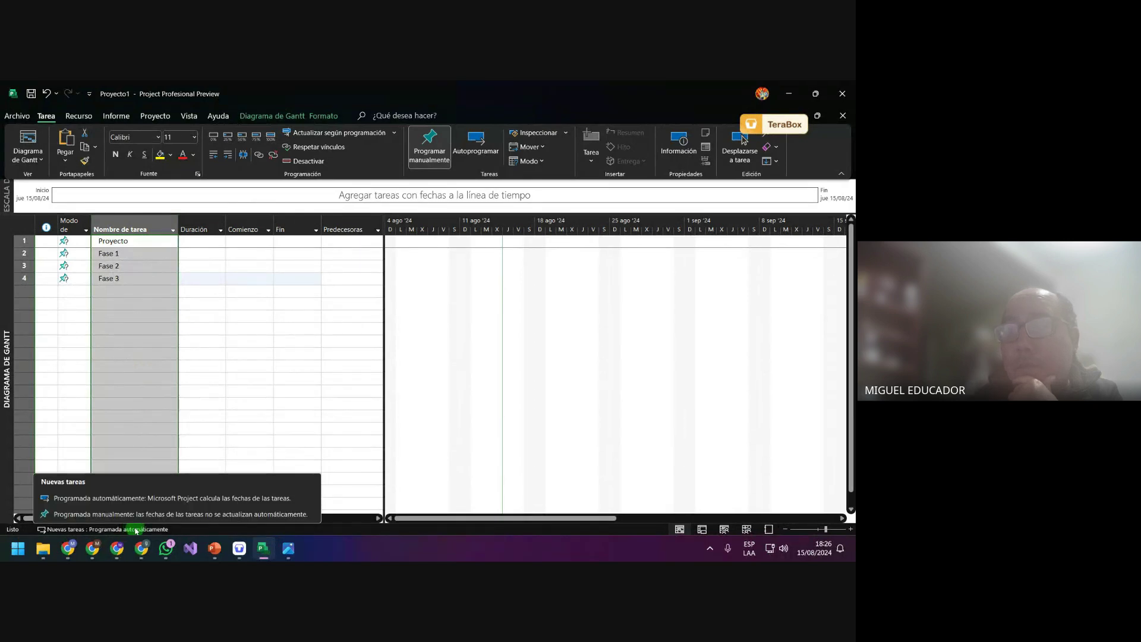
click(188, 499)
click(146, 404)
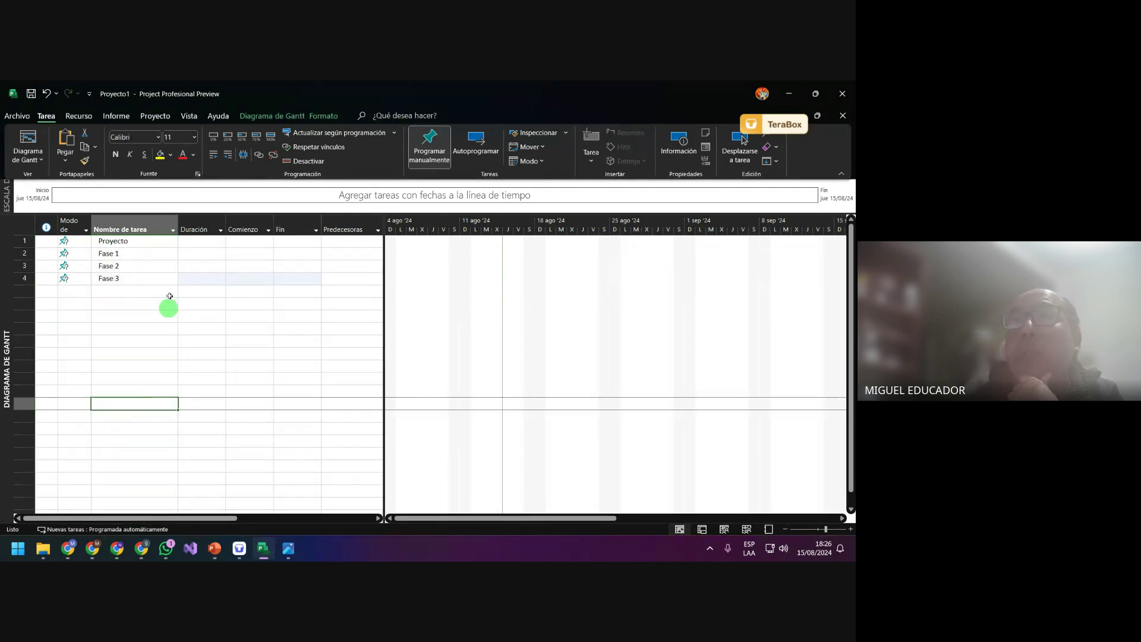
Set the Proyecto task's scheduling mode to "Programada automáticamente" in its task information, and undo that change
click(165, 245)
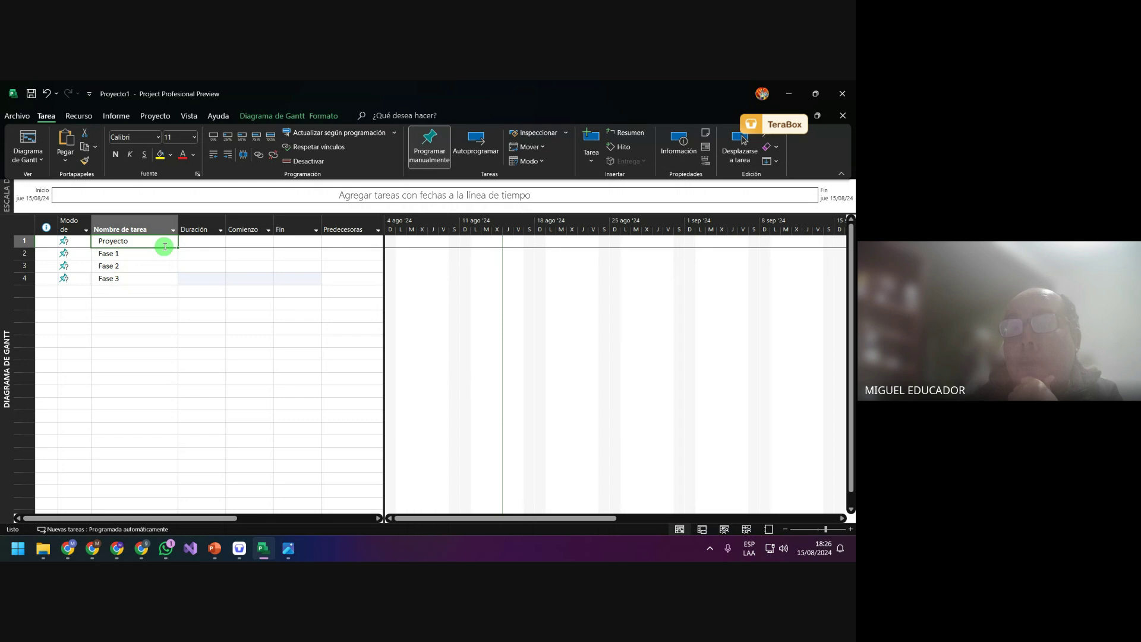
drag(165, 246, 165, 248)
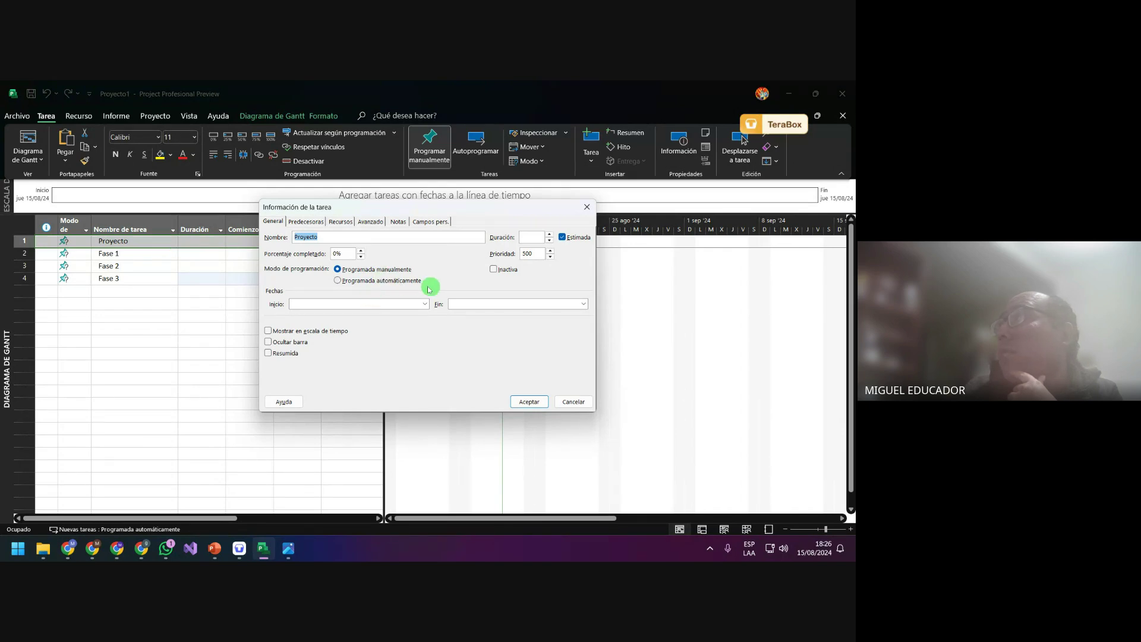
click(397, 280)
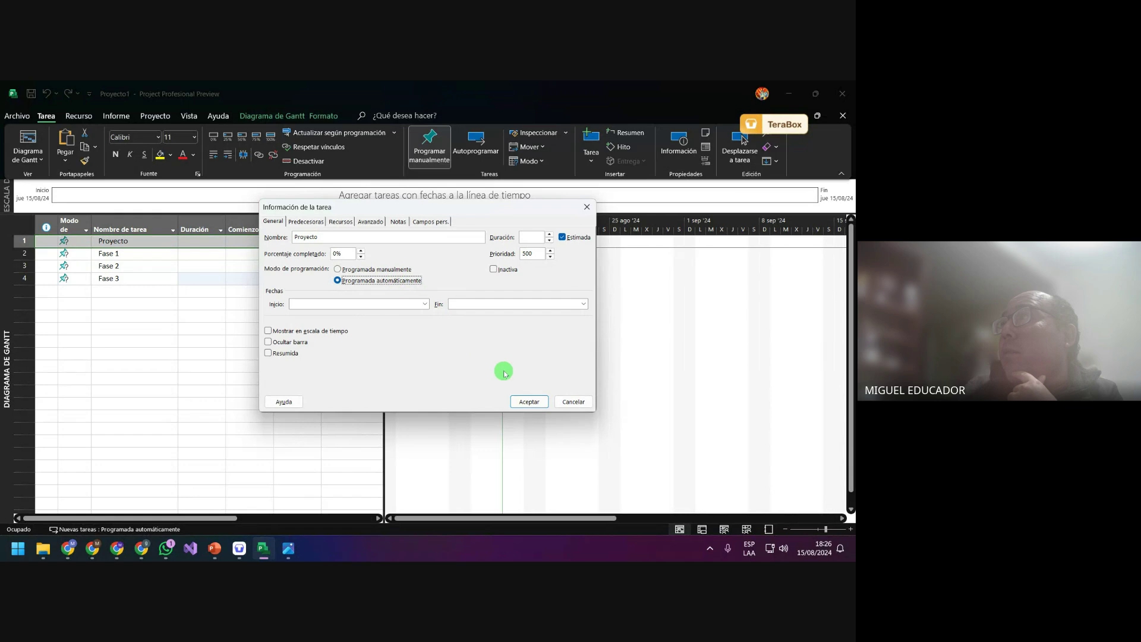
click(529, 402)
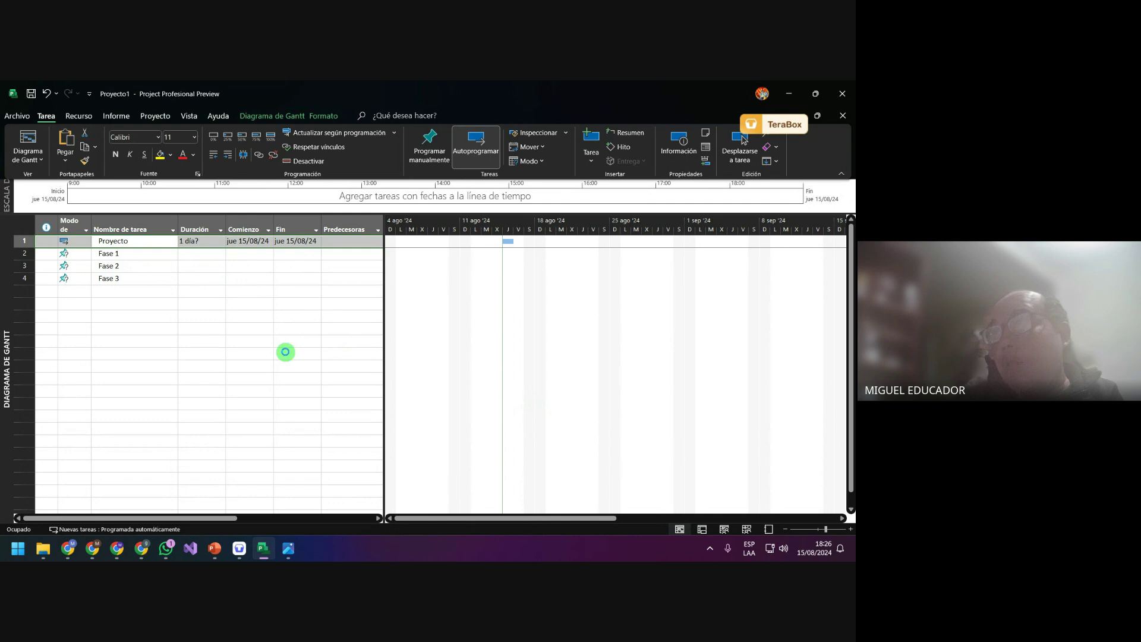
key(ctrl+z)
click(236, 305)
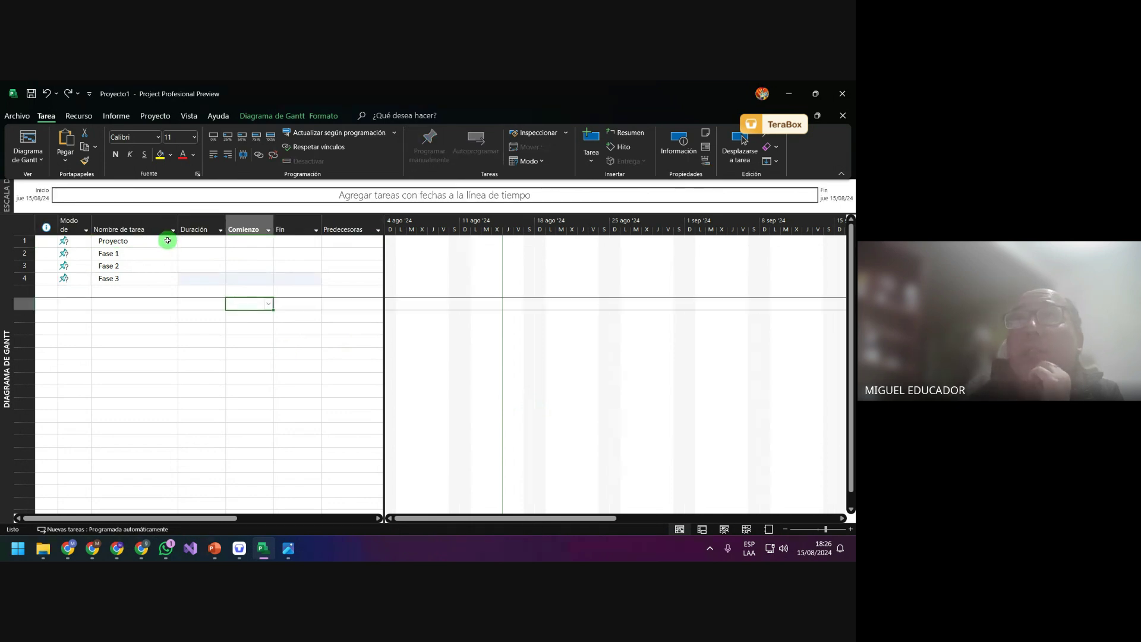
Try to apply the "Programada automáticamente" mode for new tasks to the selected rows from Proyecto to Fase 3
drag(167, 240, 290, 278)
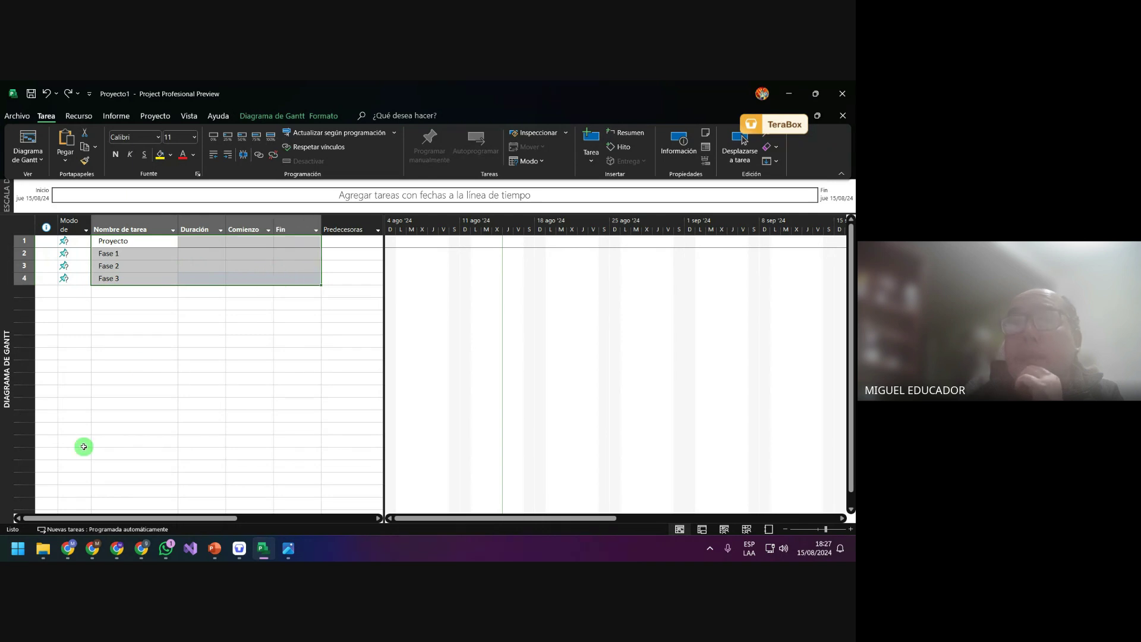
click(113, 529)
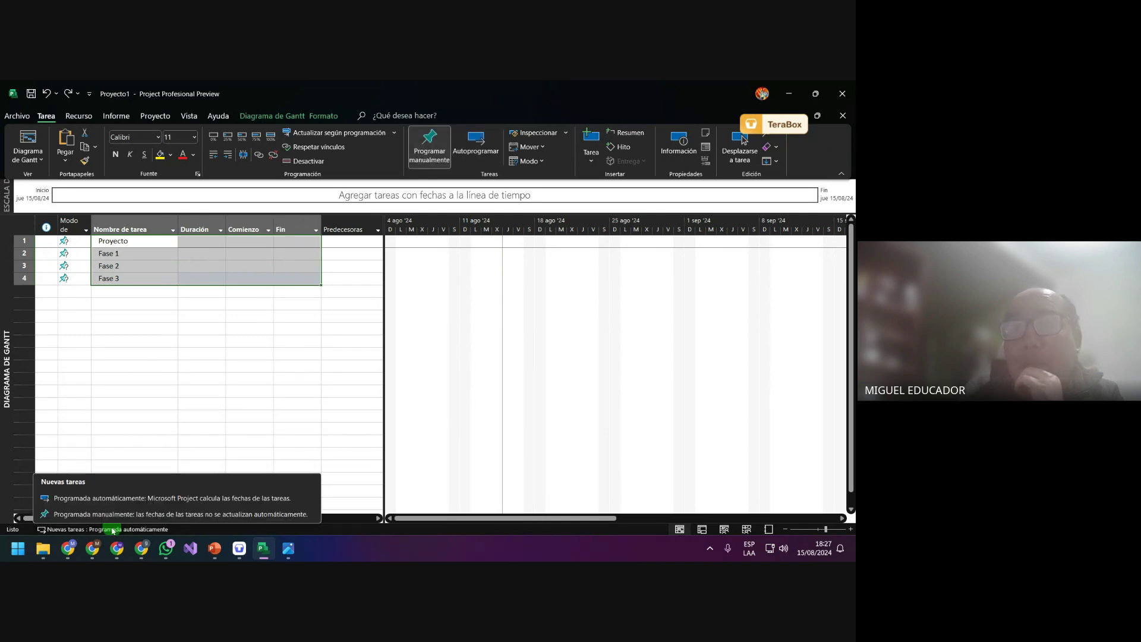
click(136, 499)
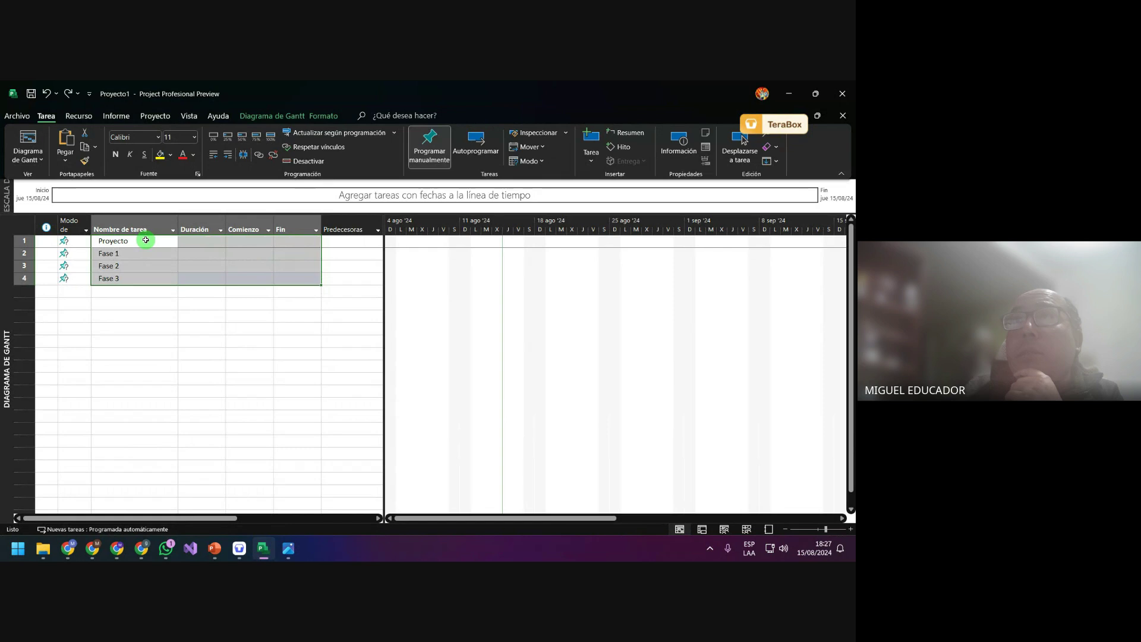
Check the Proyecto task's general information and close it without changes
click(144, 286)
click(145, 243)
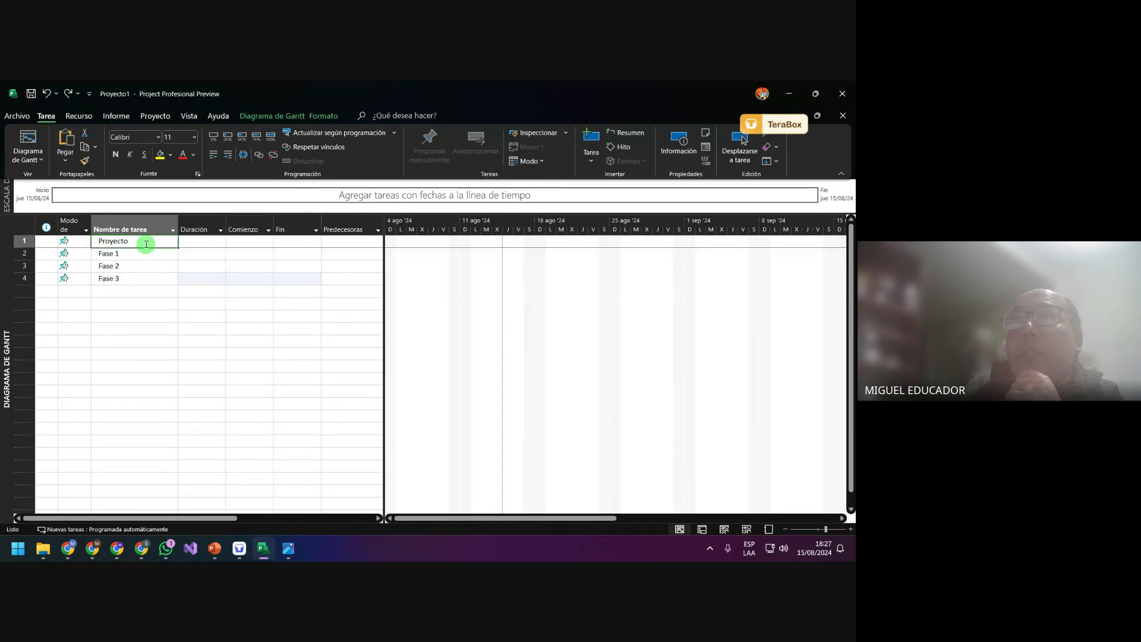
double_click(146, 243)
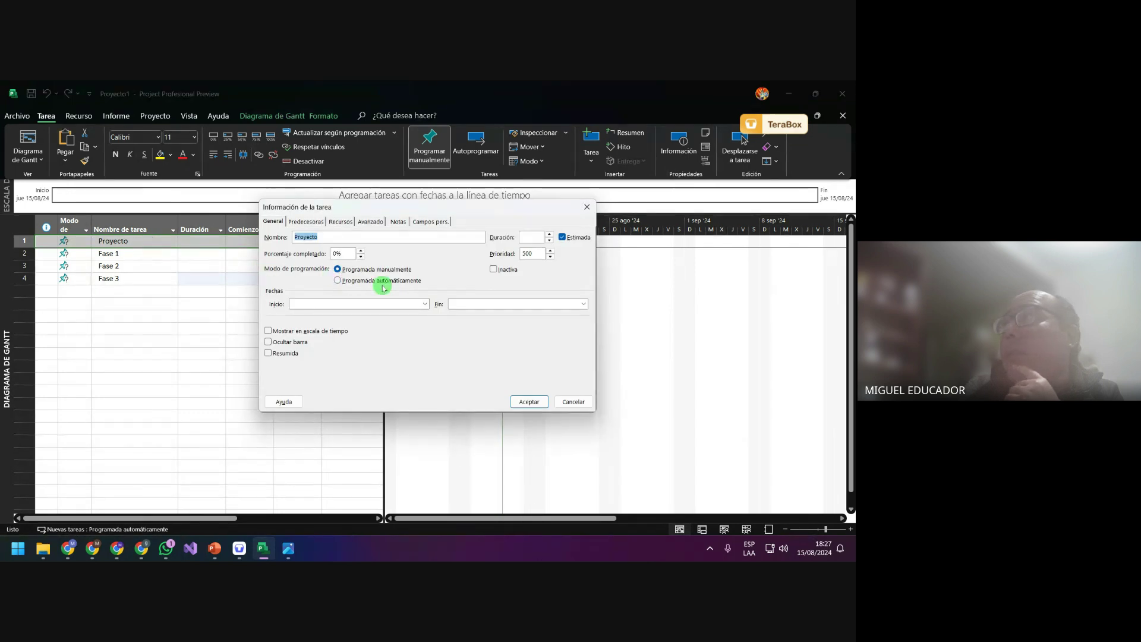
click(579, 403)
click(245, 337)
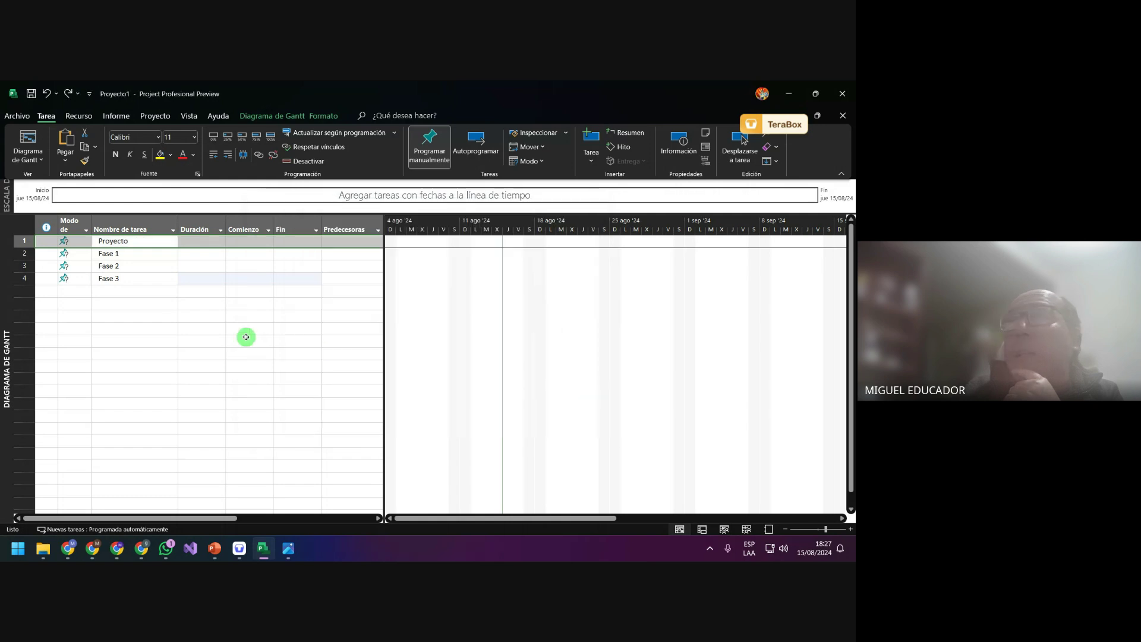
Open the Proyecto task's information and consult the sample Gantt image for its task list and durations
double_click(160, 246)
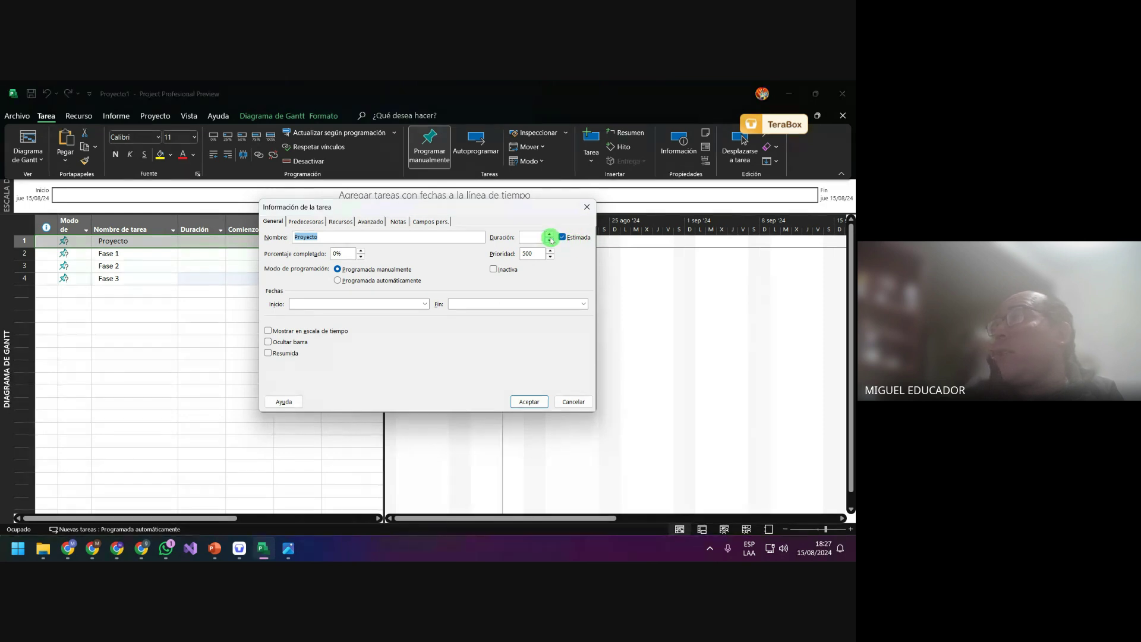
click(288, 548)
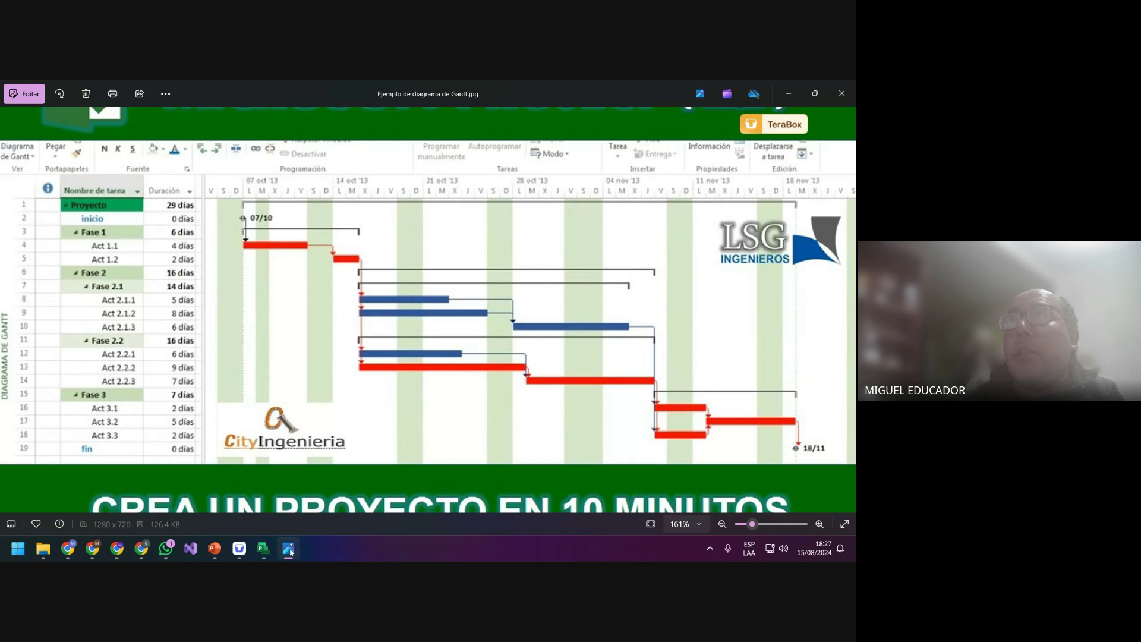
click(289, 548)
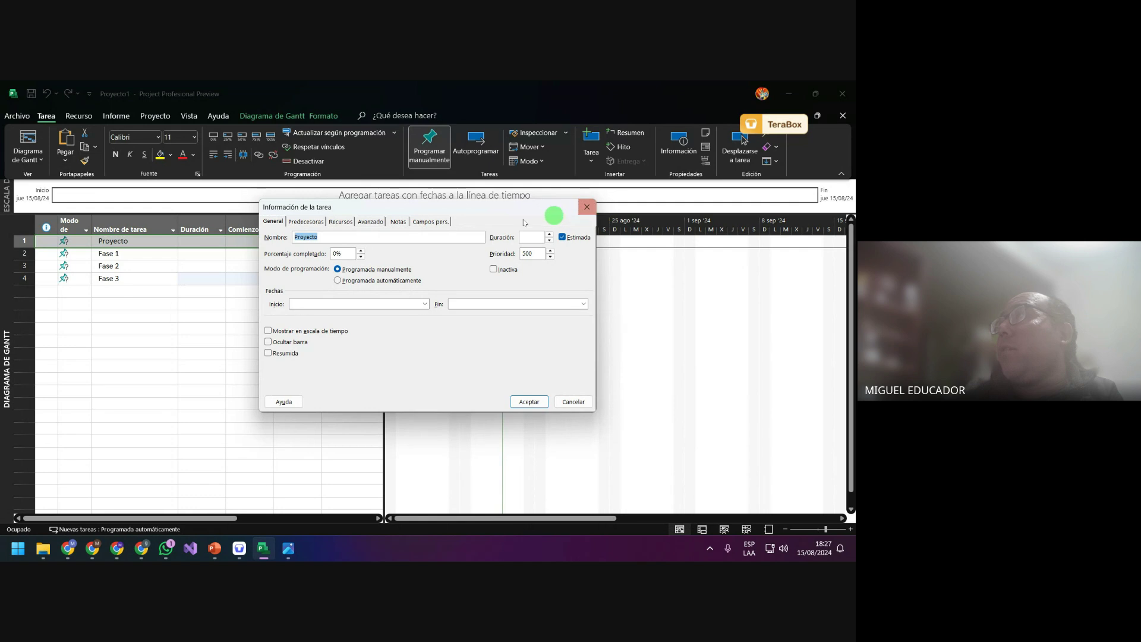
Review the Proyecto task's predecessors, resources, advanced settings, notes and custom fields, and close its information with all values left as they are
click(307, 222)
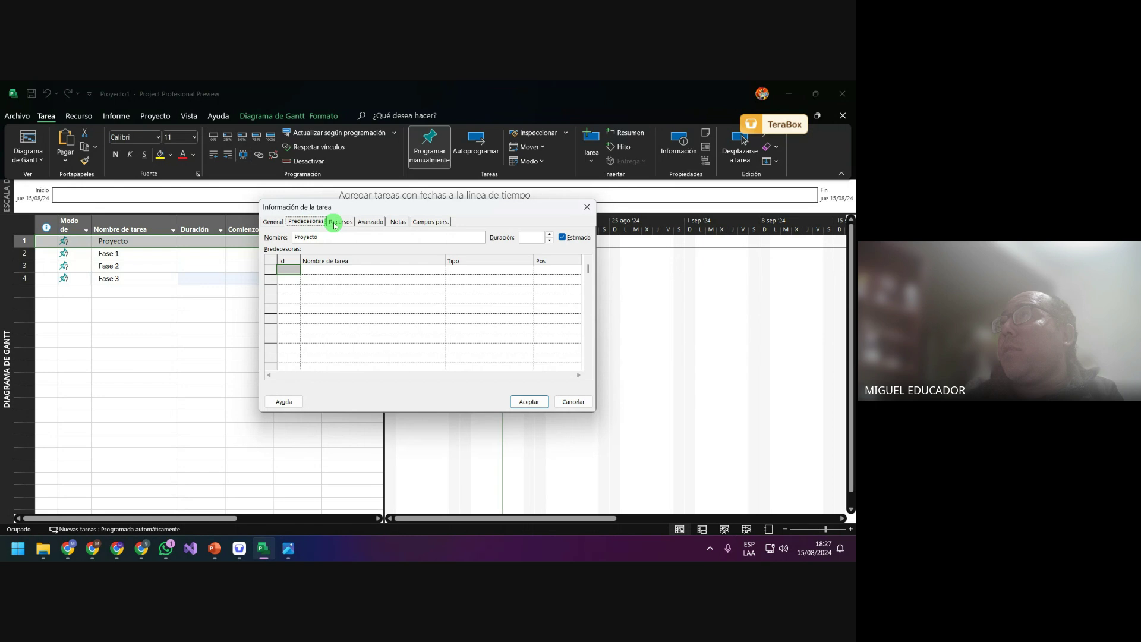
click(336, 224)
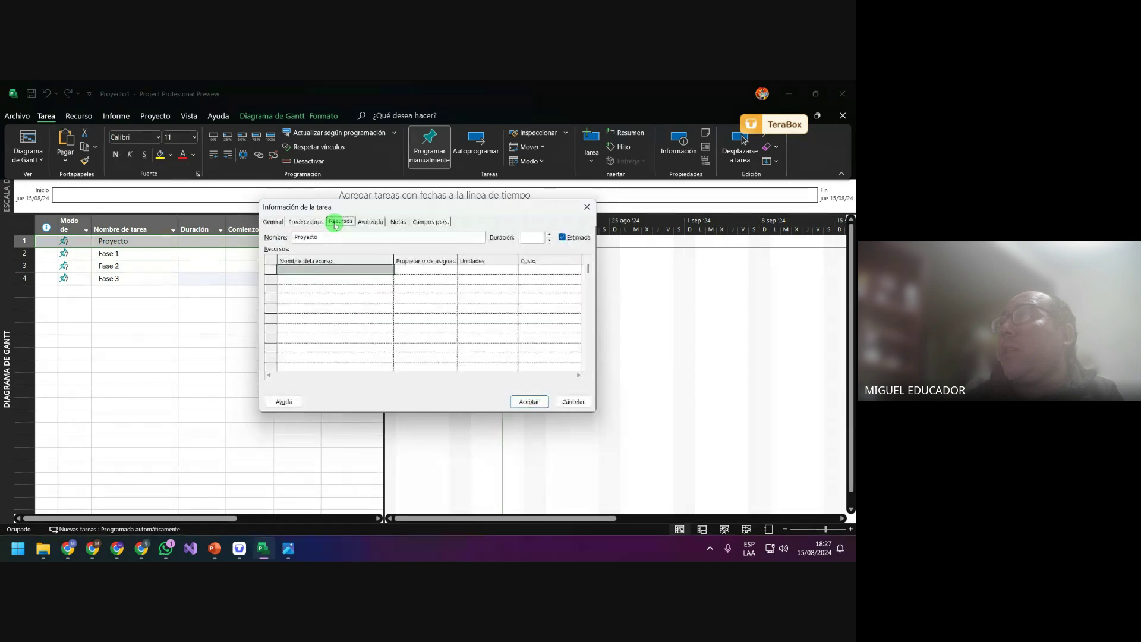
click(368, 224)
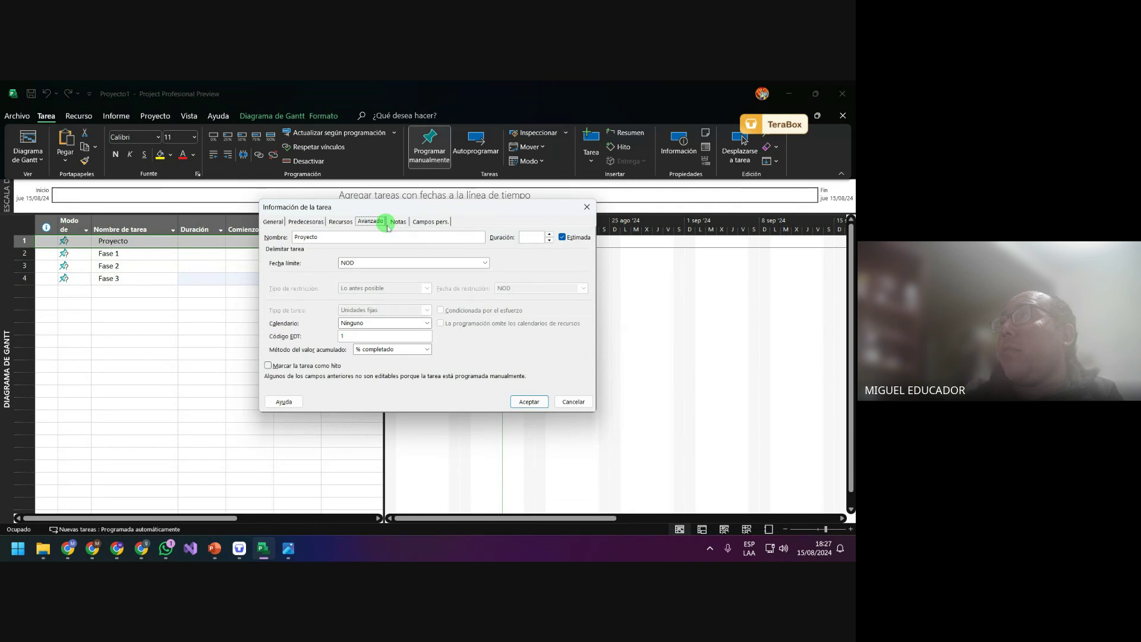
click(485, 263)
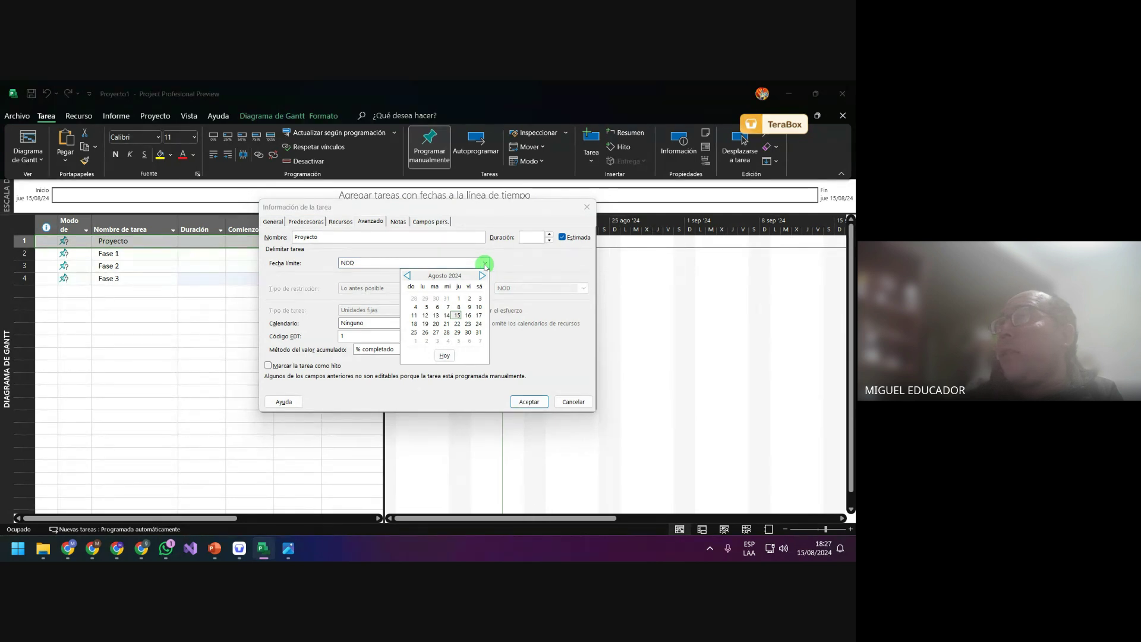
click(485, 264)
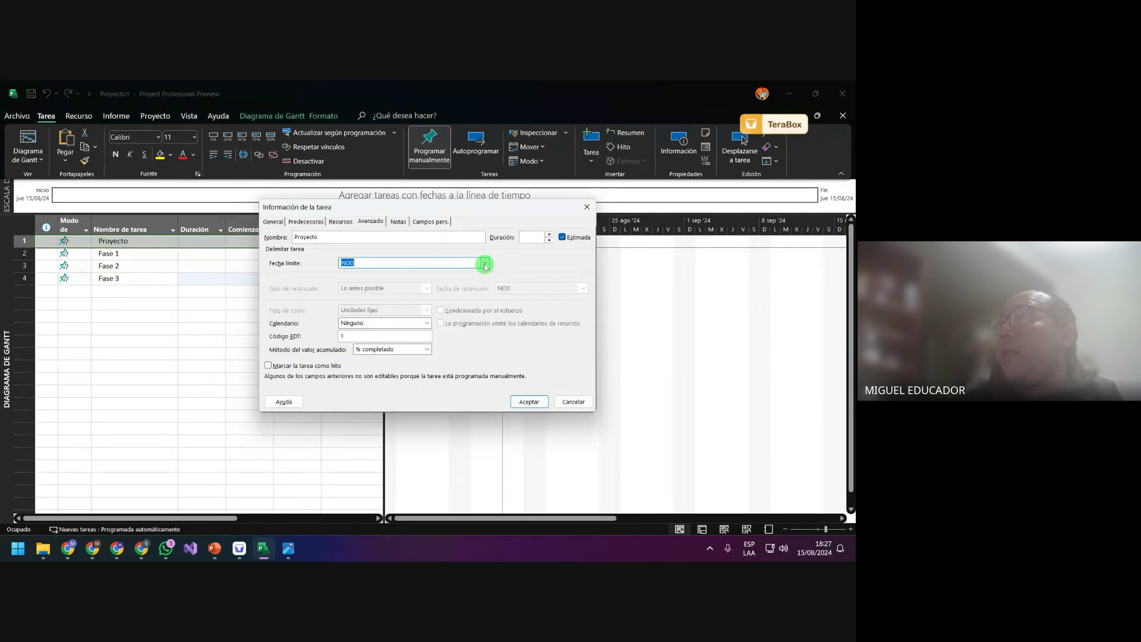
click(427, 323)
click(428, 323)
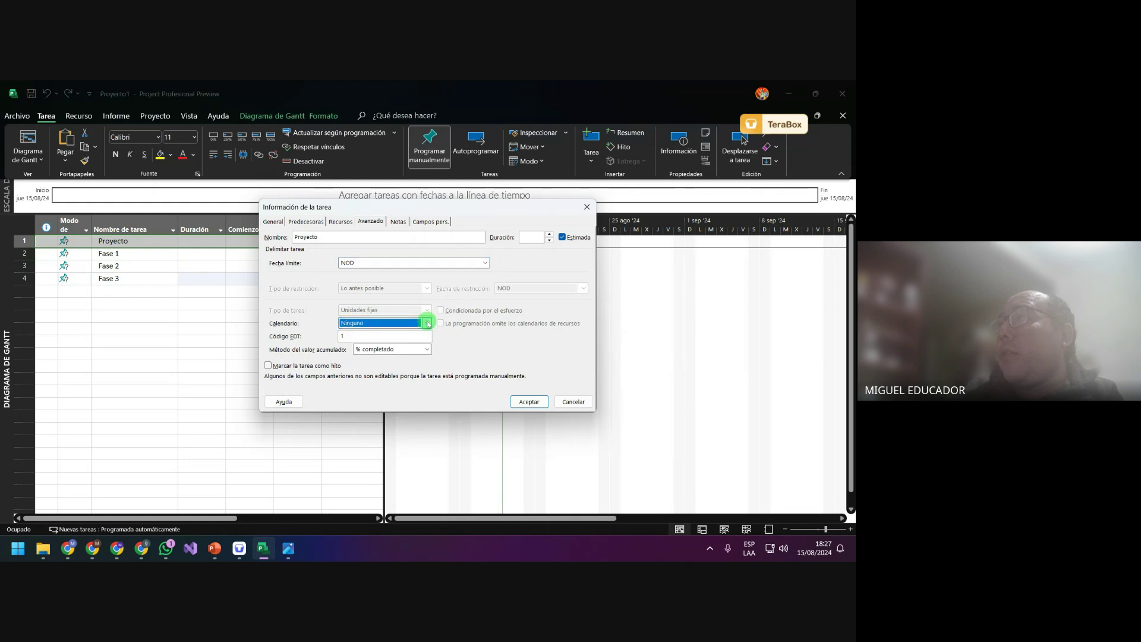
click(403, 225)
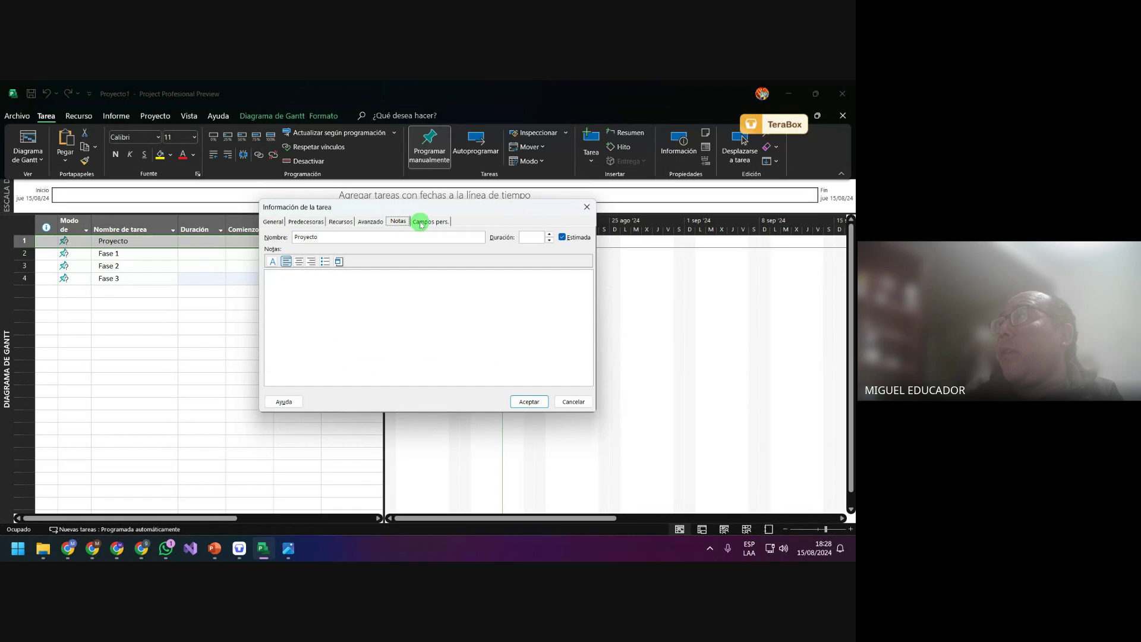
click(437, 223)
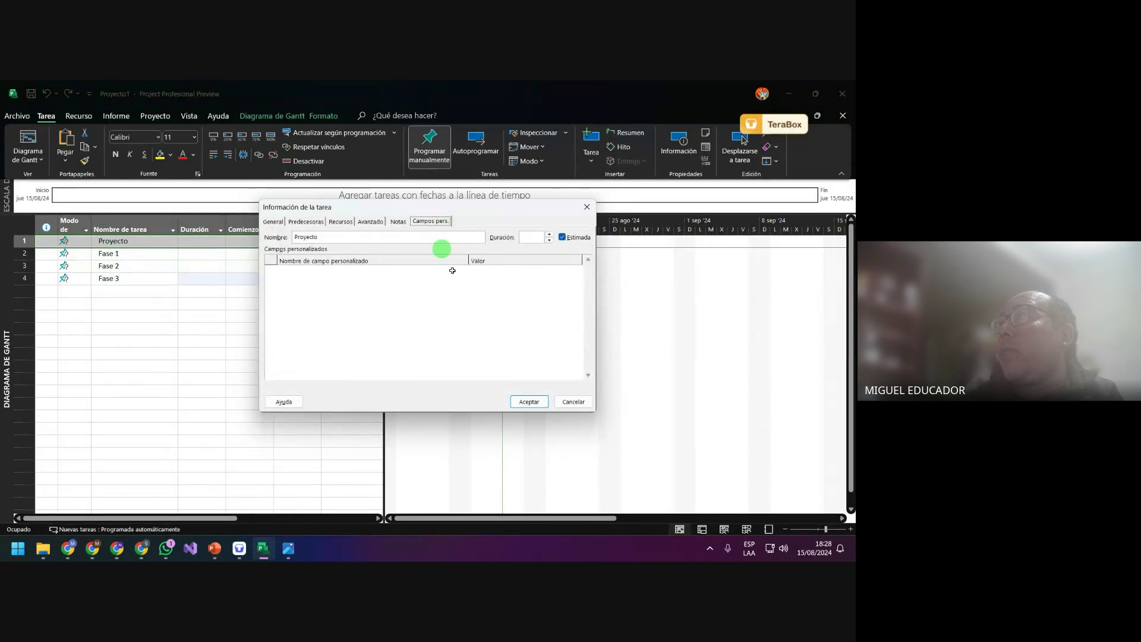
click(542, 402)
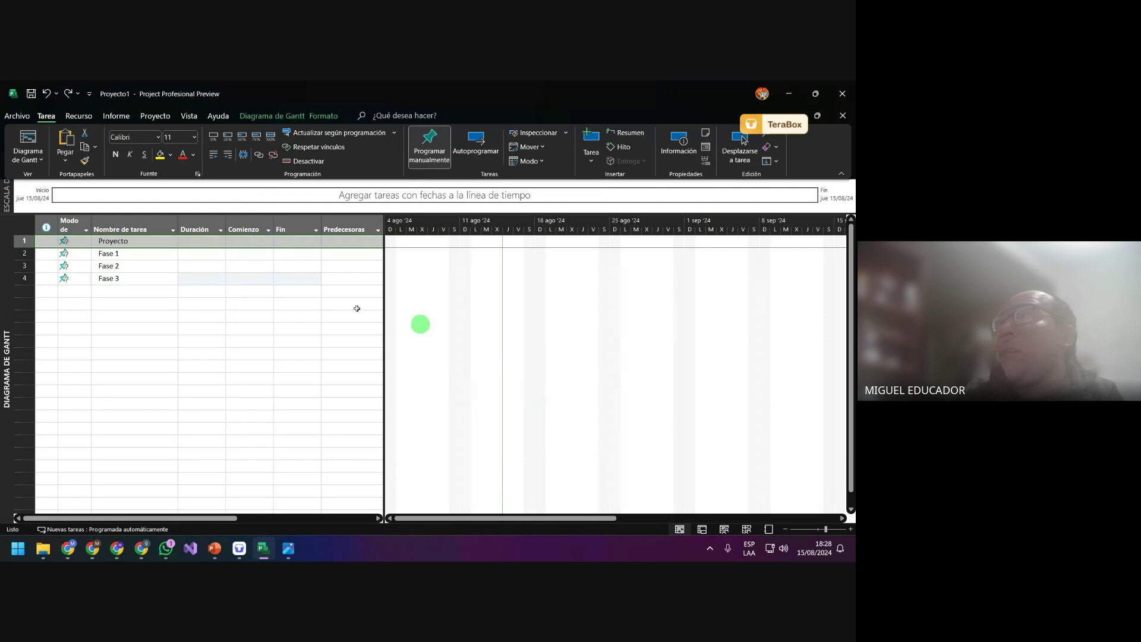
click(163, 249)
click(163, 244)
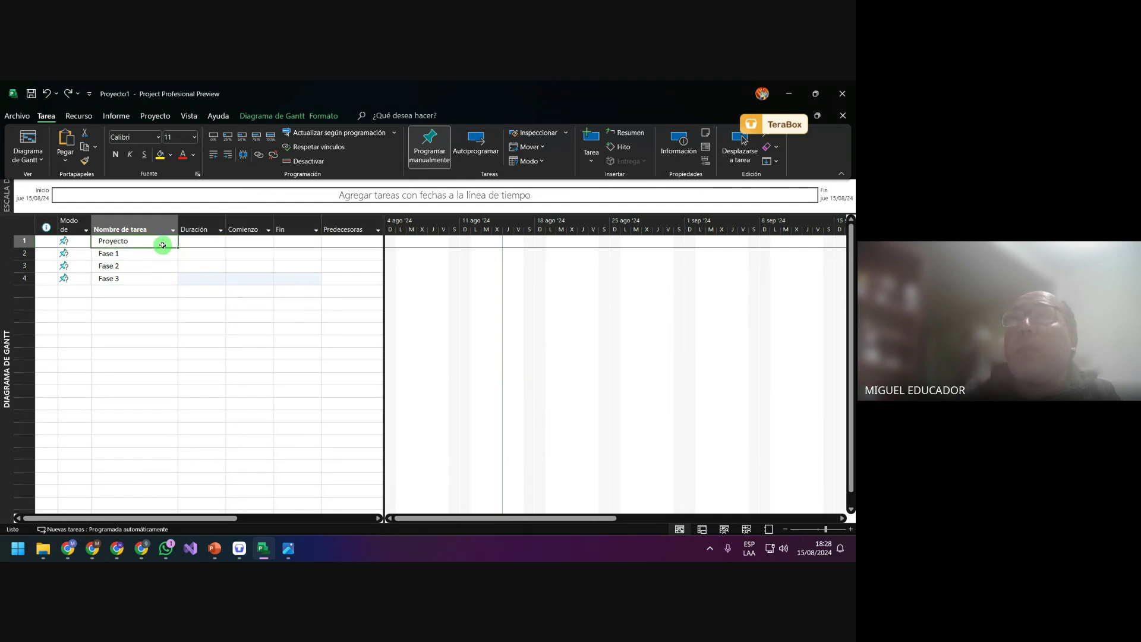
Examine the General, Mostrar and Programación settings in the Project options
click(17, 116)
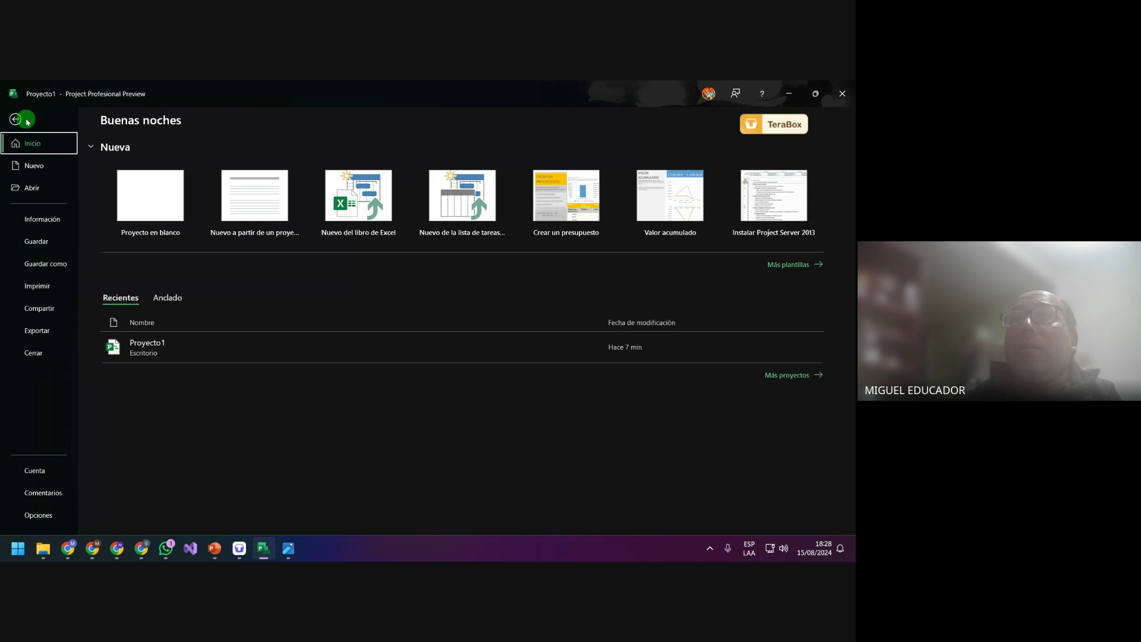
click(47, 517)
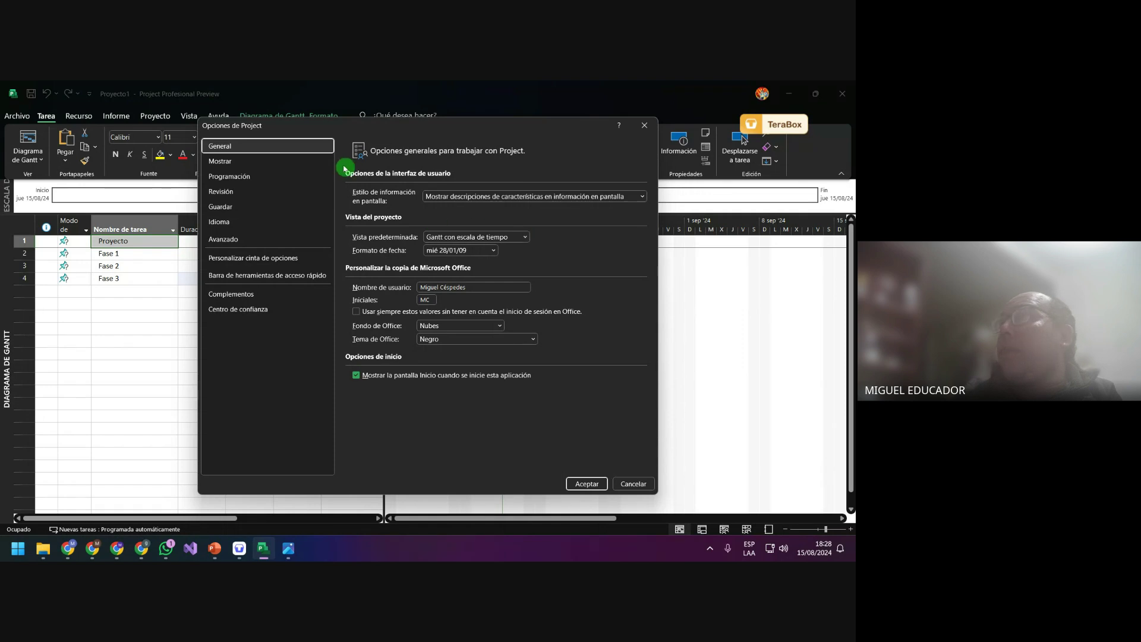
click(320, 165)
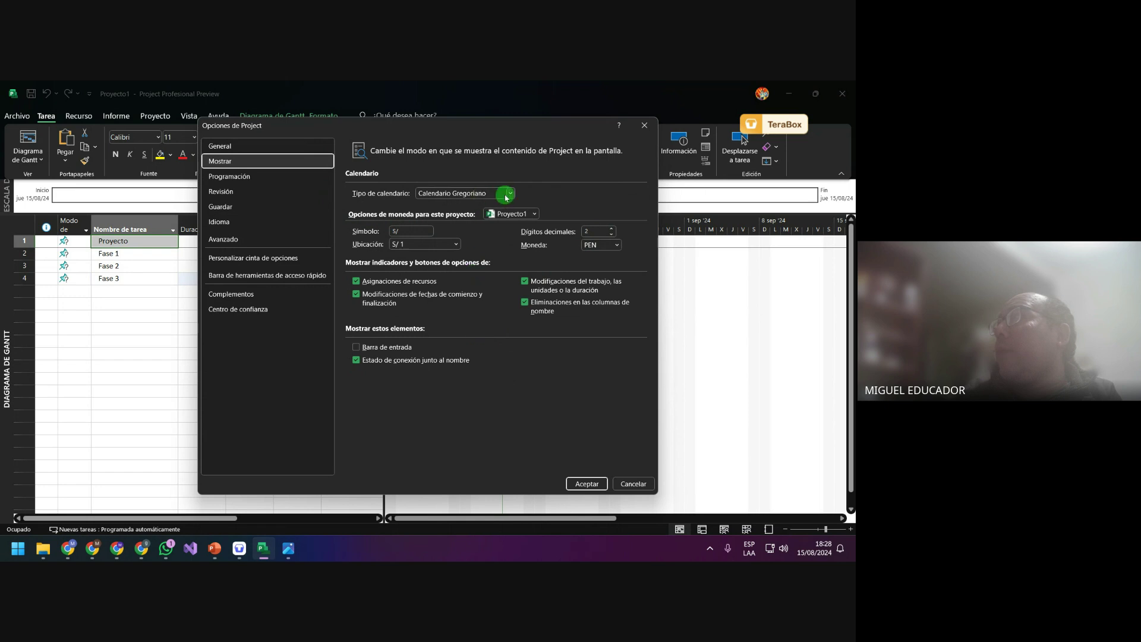
click(306, 178)
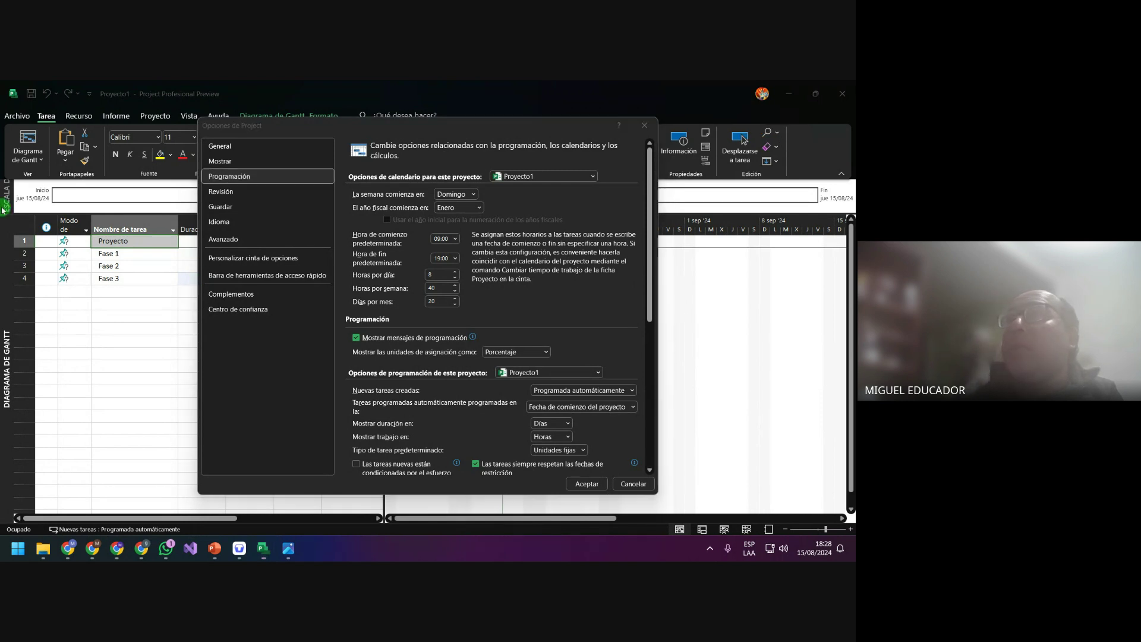
Try to share a screenshot of the Programación options in the WhatsApp group chat, and return to the Project options
key(super+shift+s)
drag(1, 81, 854, 561)
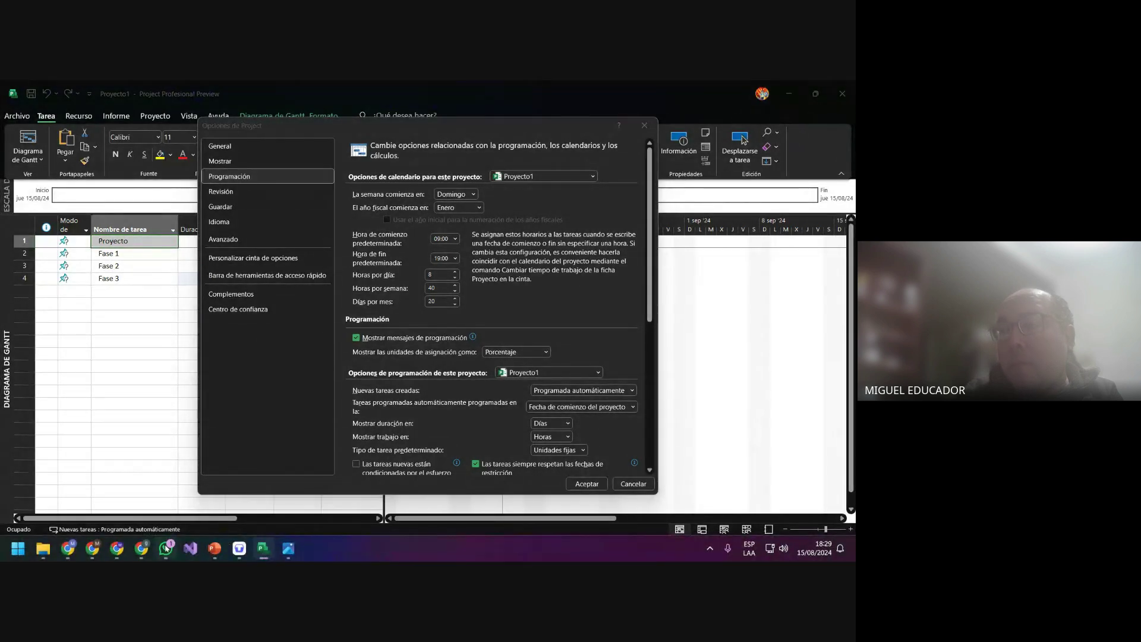
click(167, 548)
right_click(321, 518)
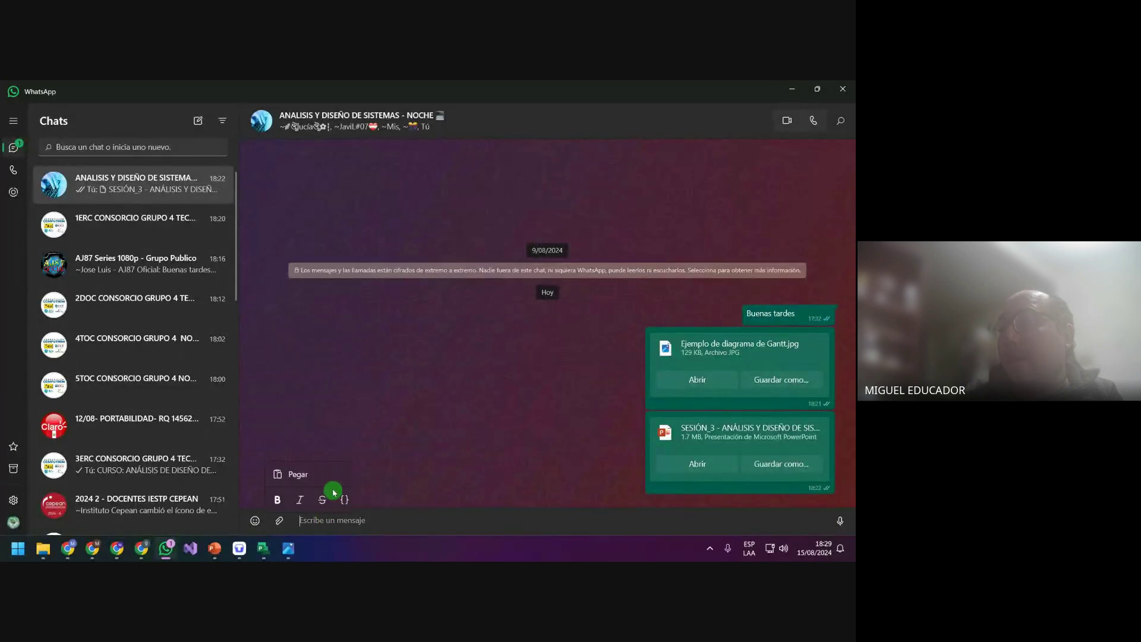
click(479, 414)
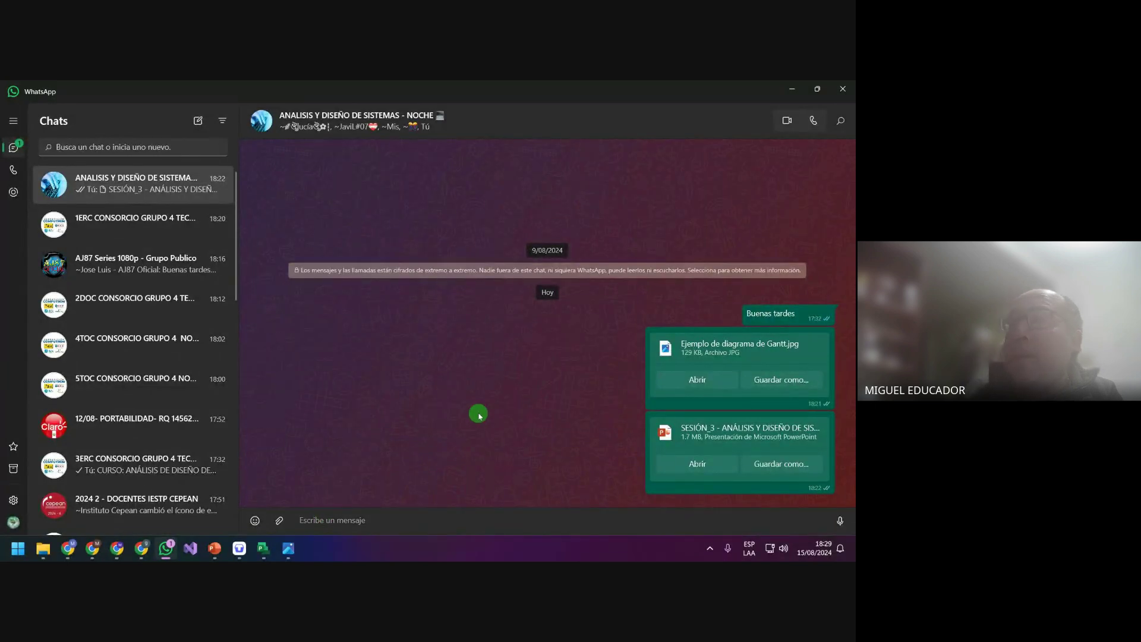
key(ctrl+v)
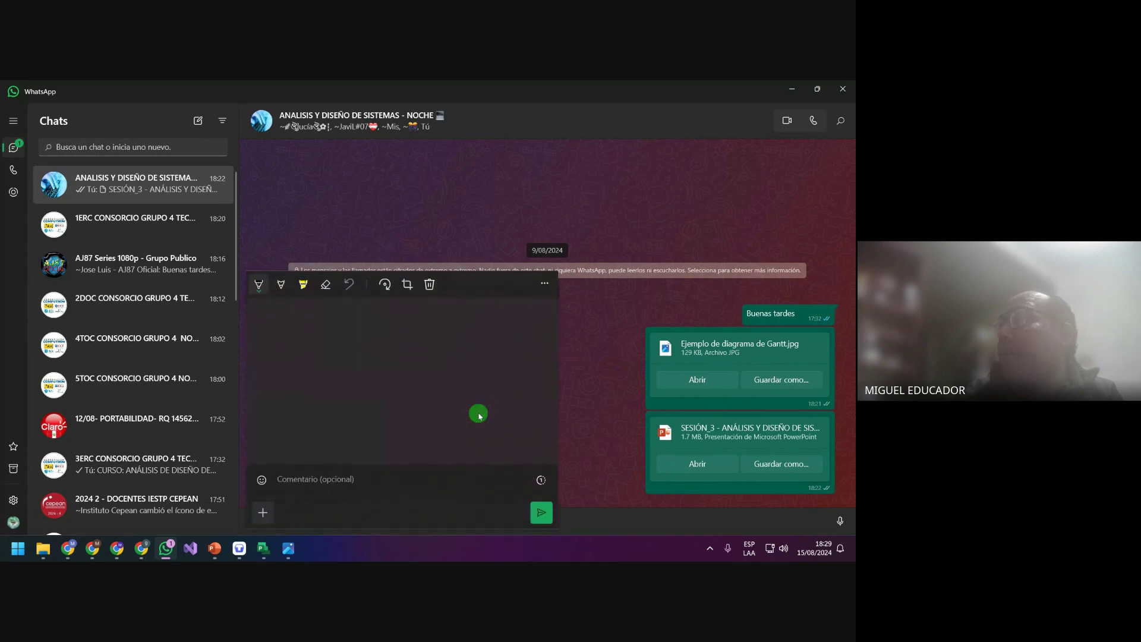
key(Escape)
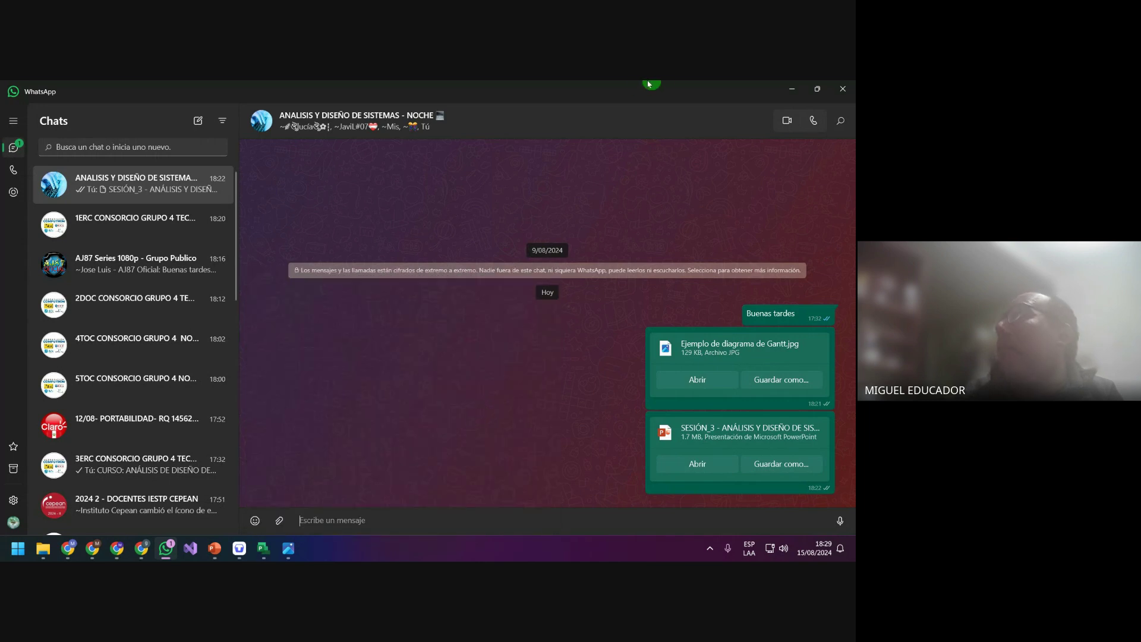
click(796, 92)
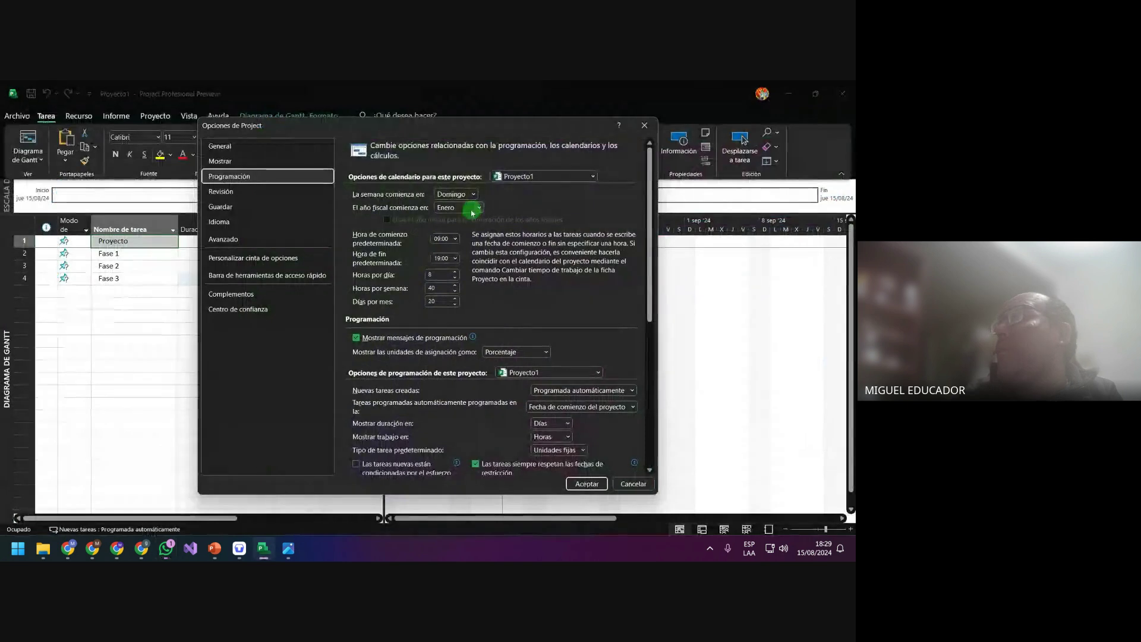
Reopen the Project options and set the week to start on Lunes in the Programación settings for Proyecto1
click(655, 126)
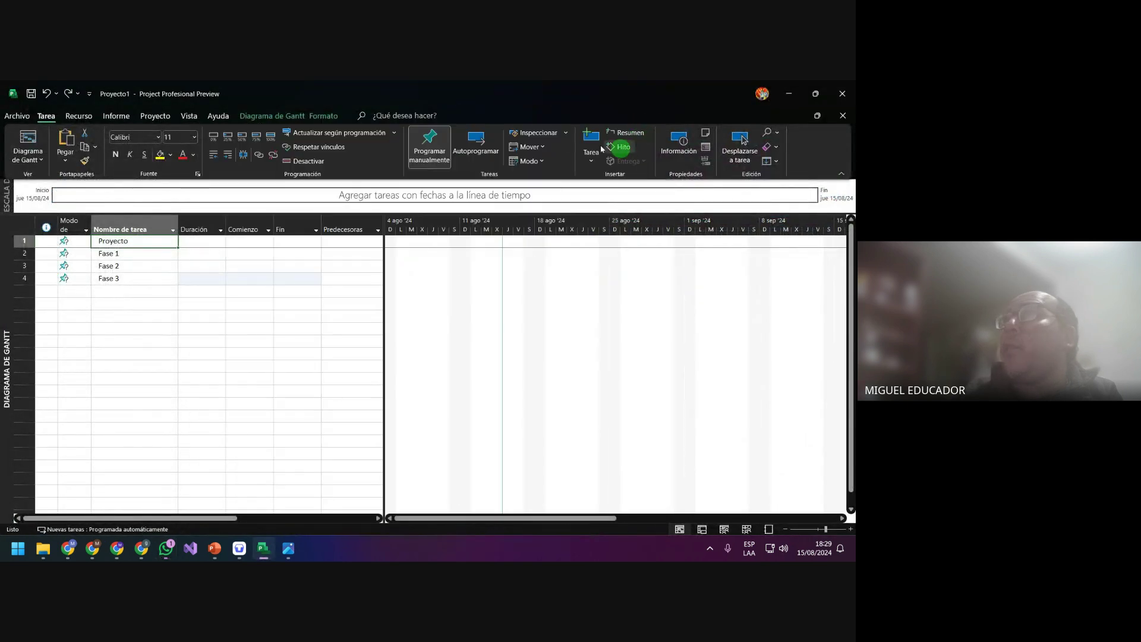
click(18, 116)
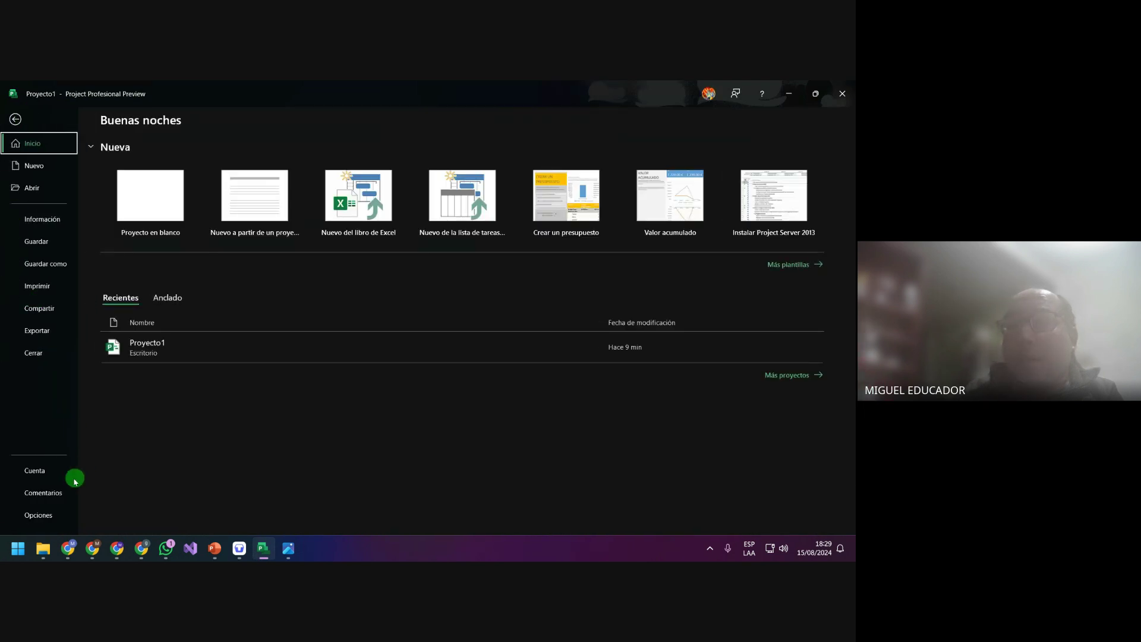
click(39, 514)
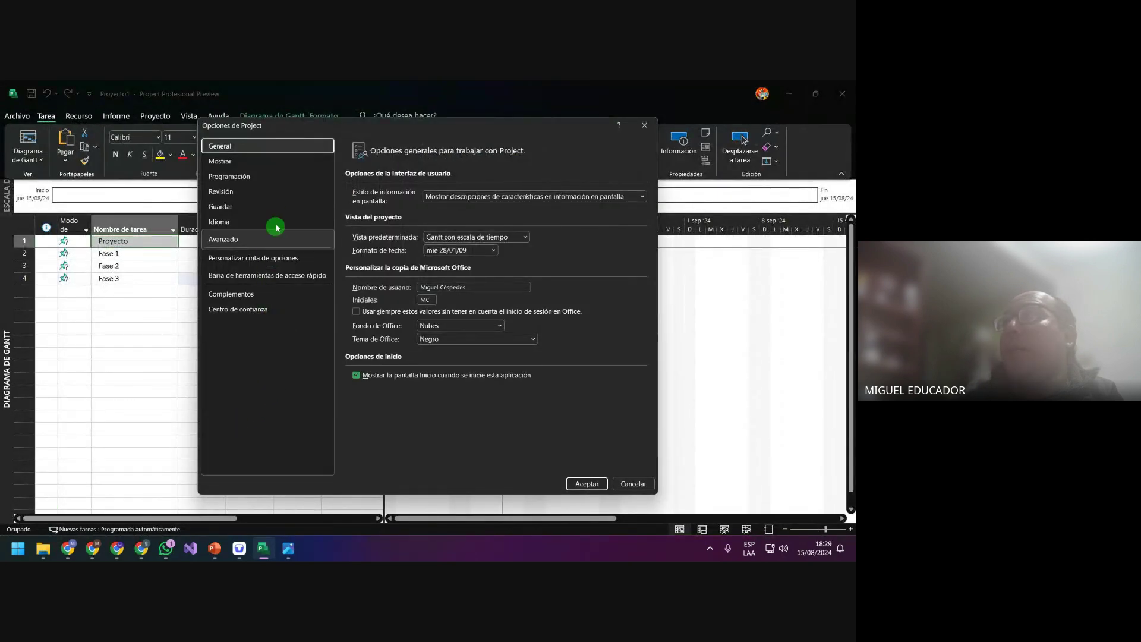
click(278, 182)
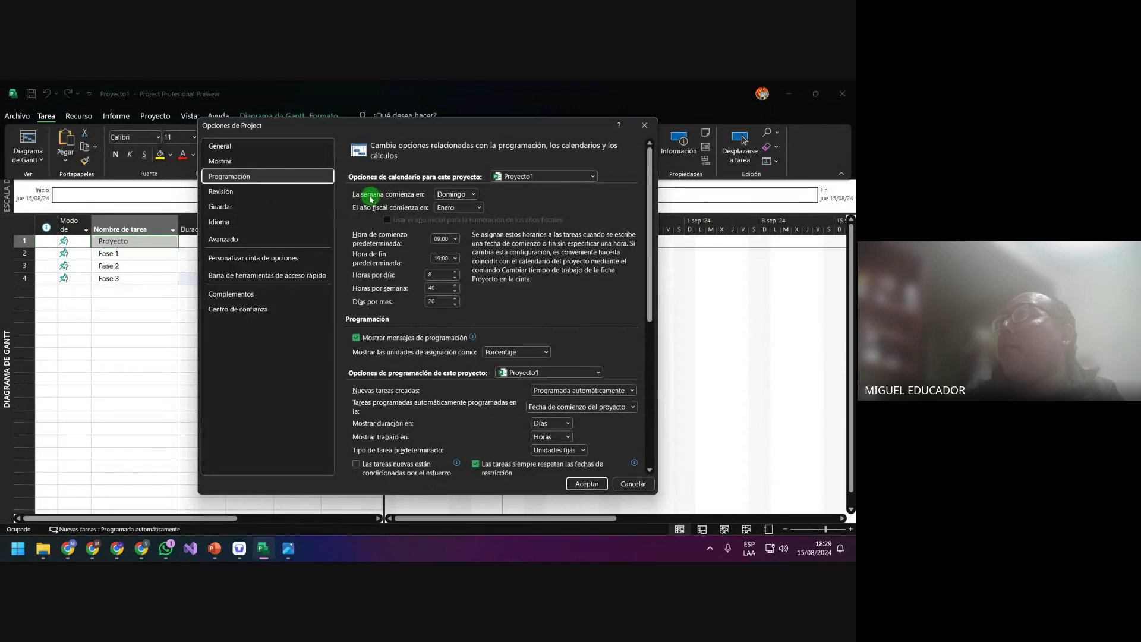
click(473, 195)
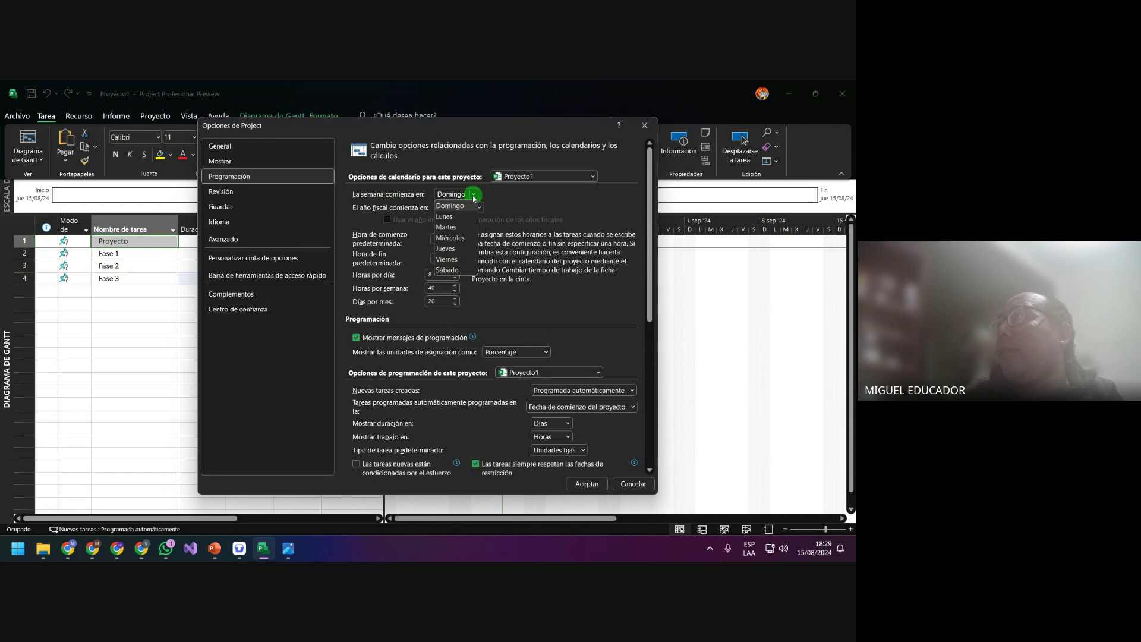
click(452, 217)
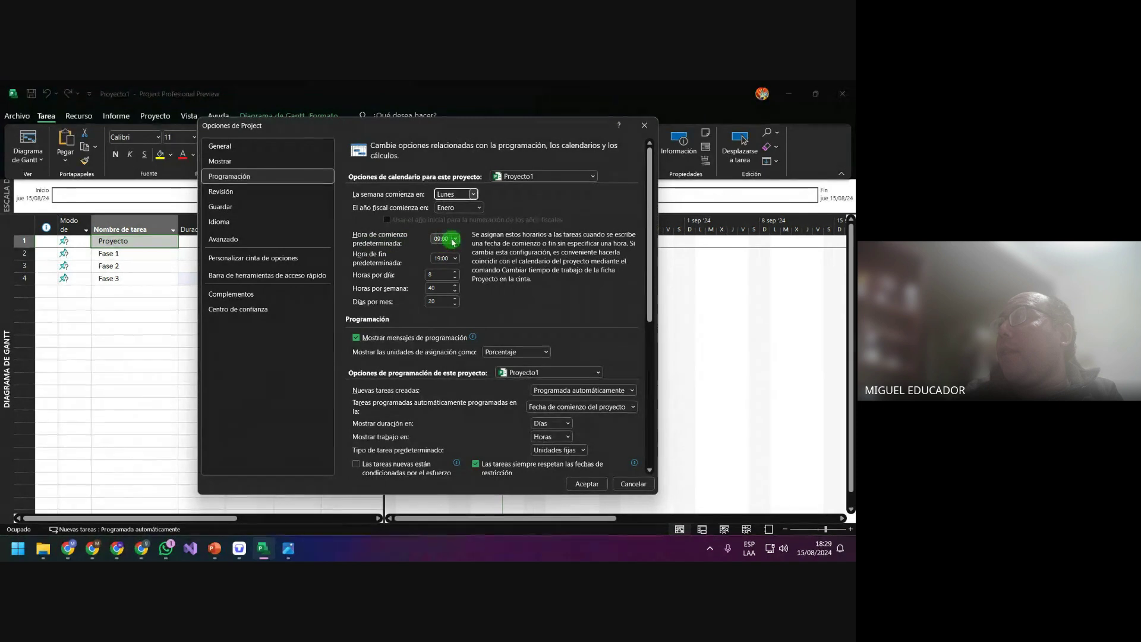
Set the default start time to 08:00 and the default end time to 17:00 in Proyecto1's calendar options
click(455, 239)
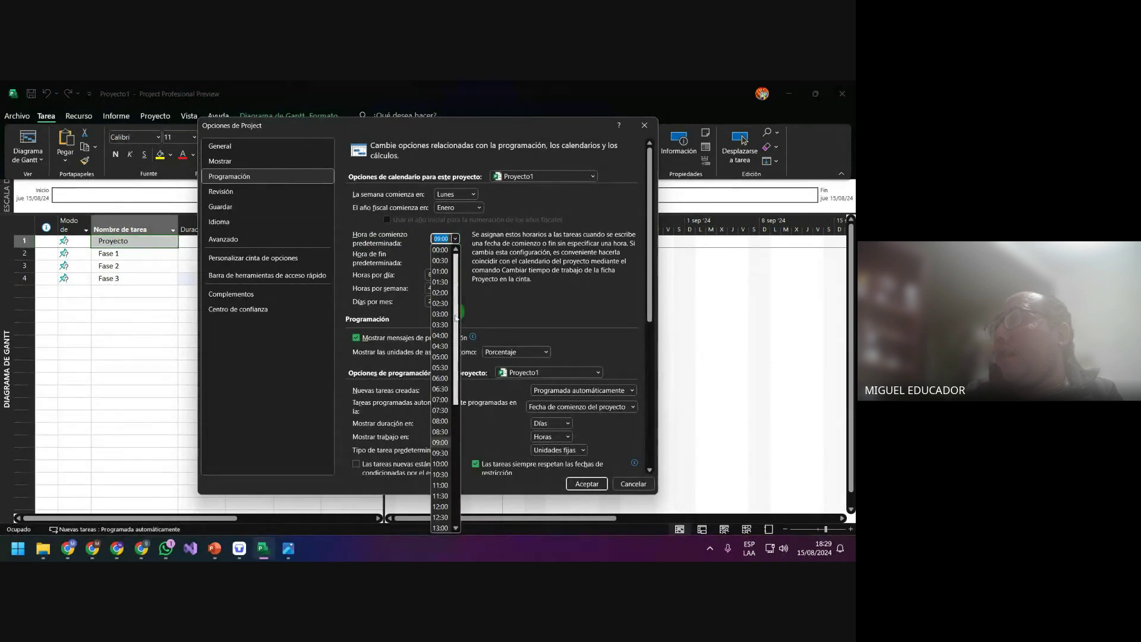
click(446, 421)
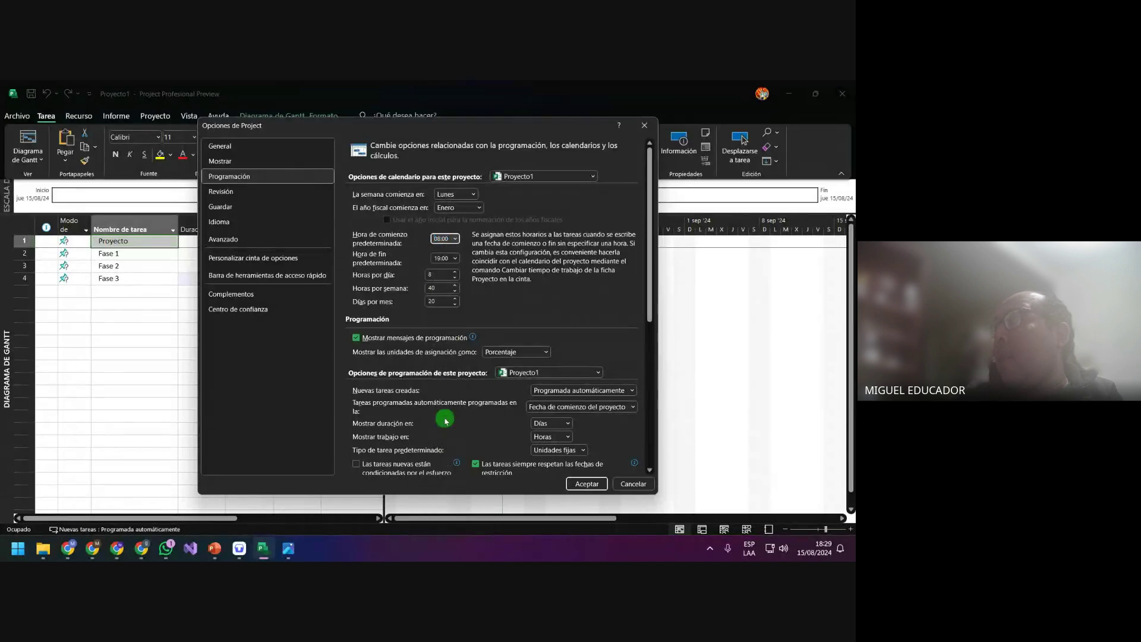
click(456, 259)
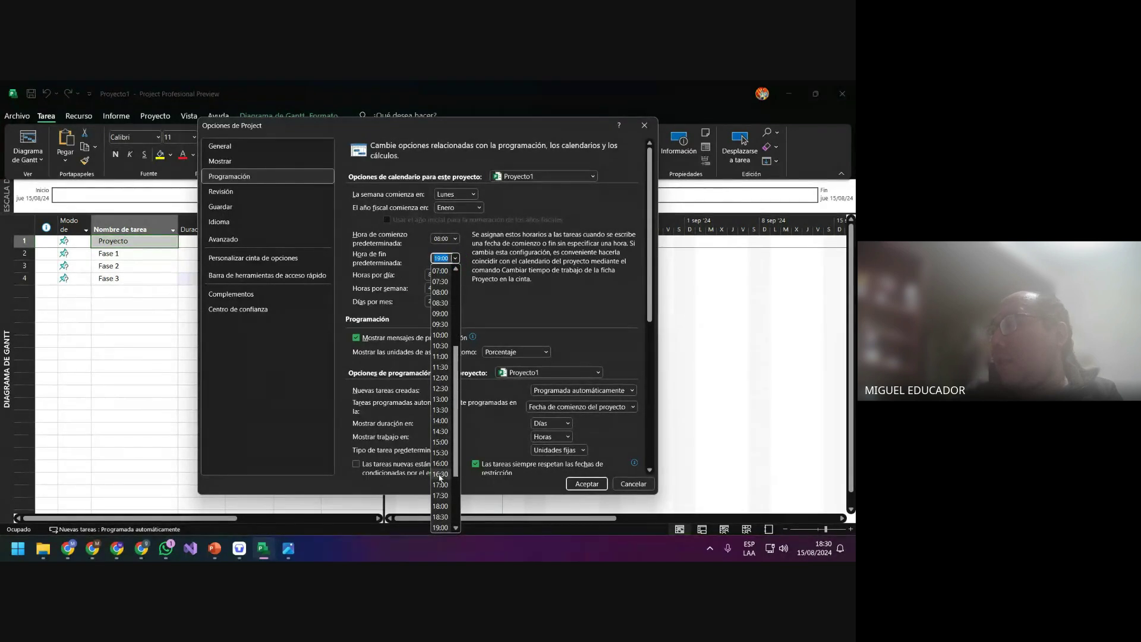
click(440, 485)
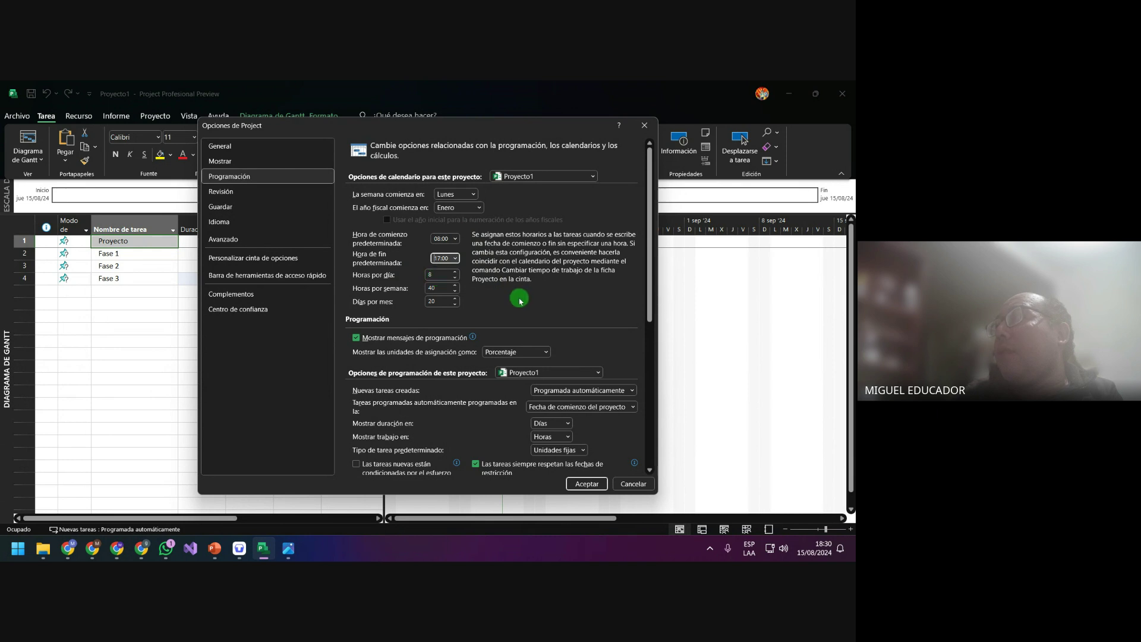
Try 16:00 as the default end time and set it back to 17:00
click(455, 261)
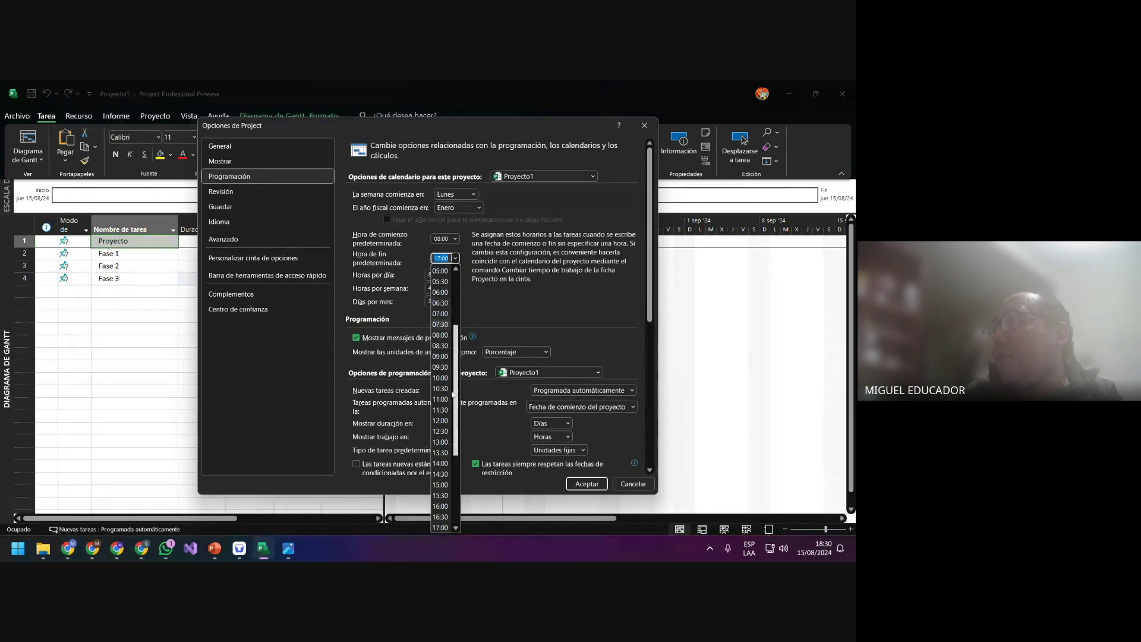
click(441, 507)
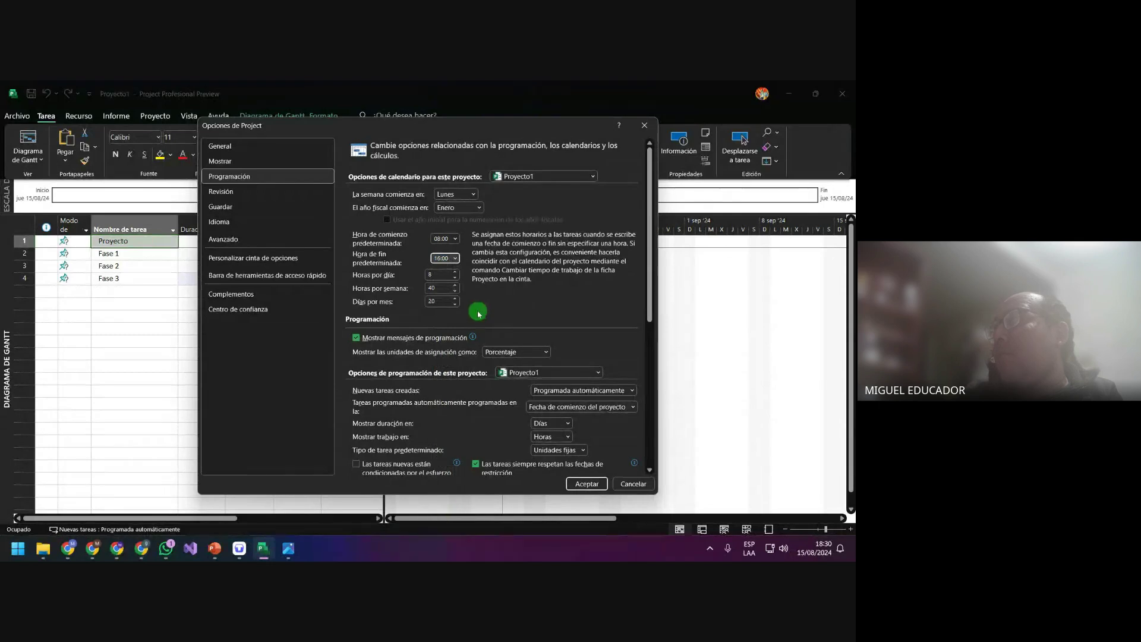
click(455, 257)
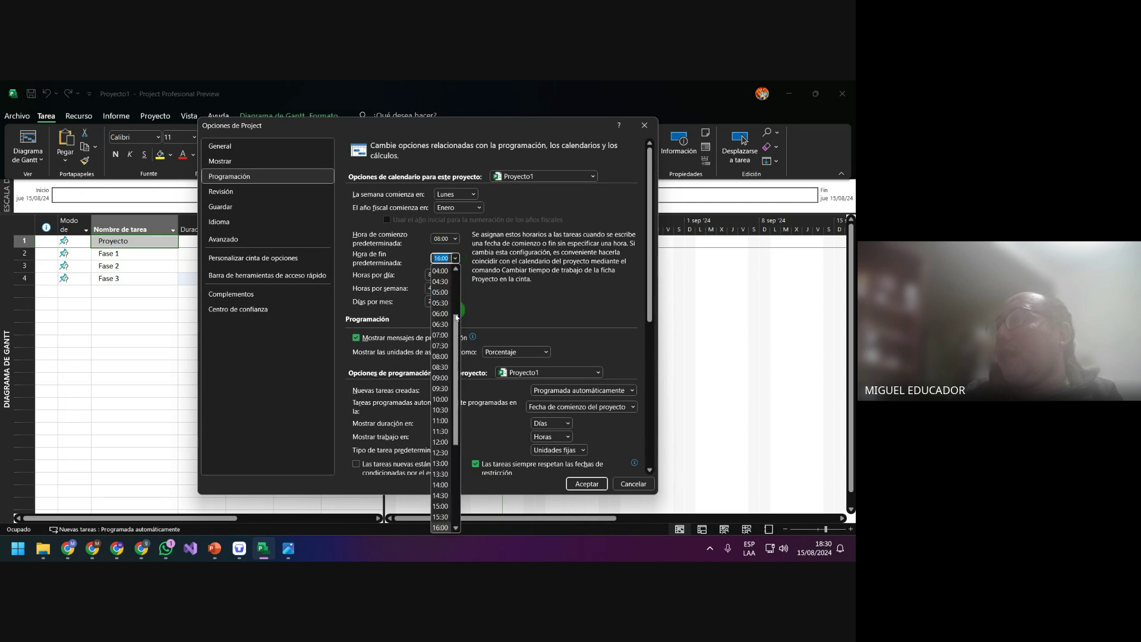
scroll(444, 518, down, 1)
click(441, 517)
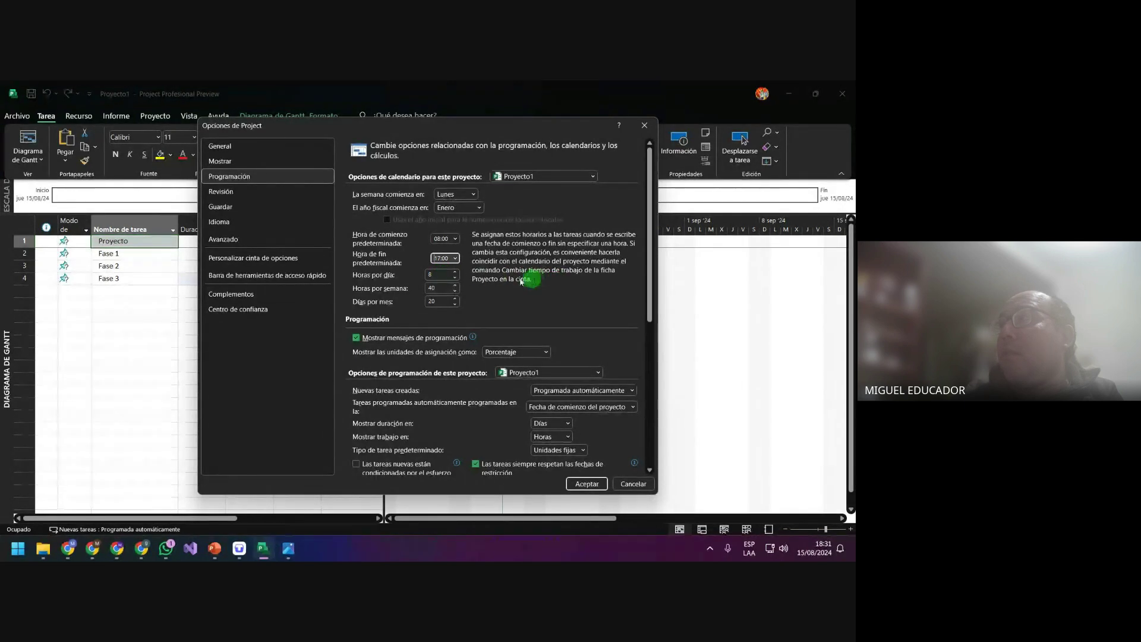
Examine the weekly hours and the remaining scheduling, alert and calculation settings in the Programación options
double_click(438, 288)
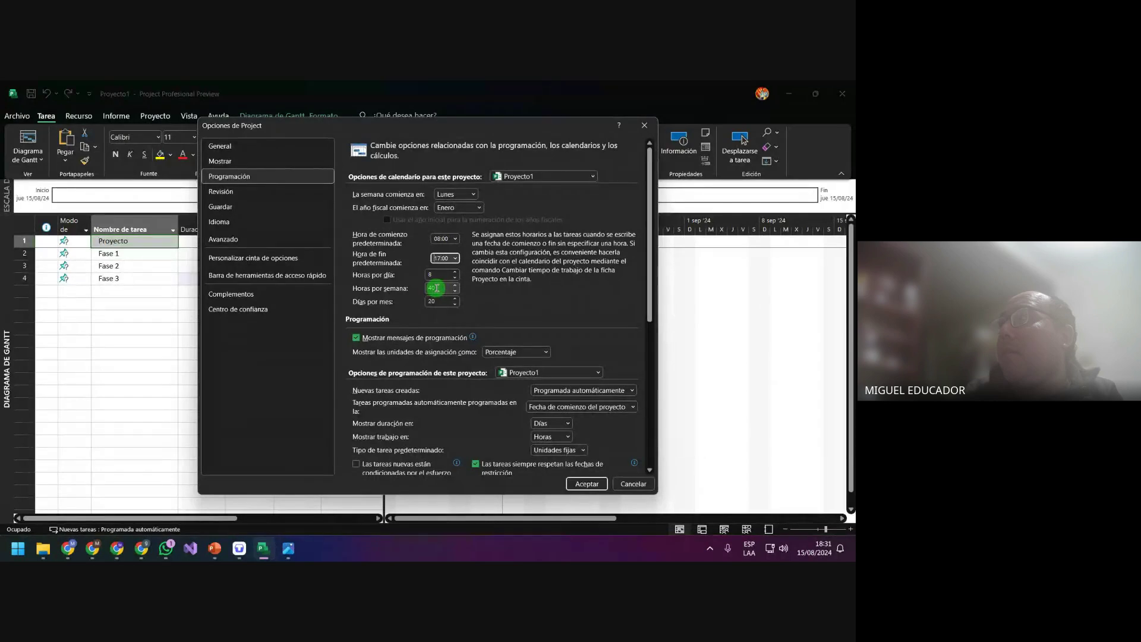
click(437, 288)
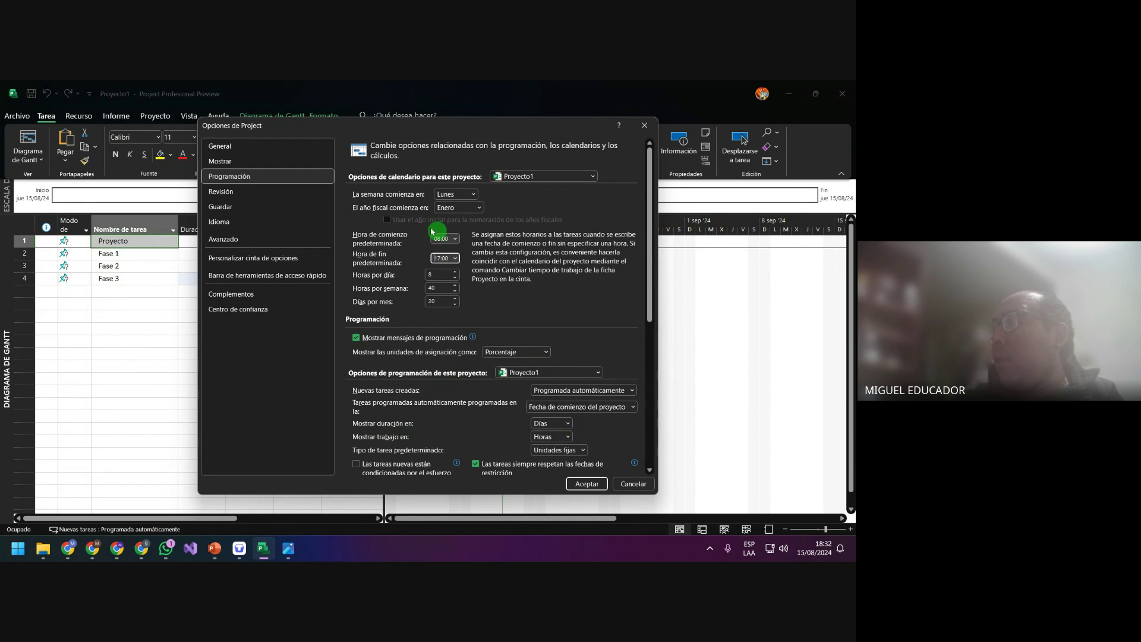
scroll(653, 435, down, 1)
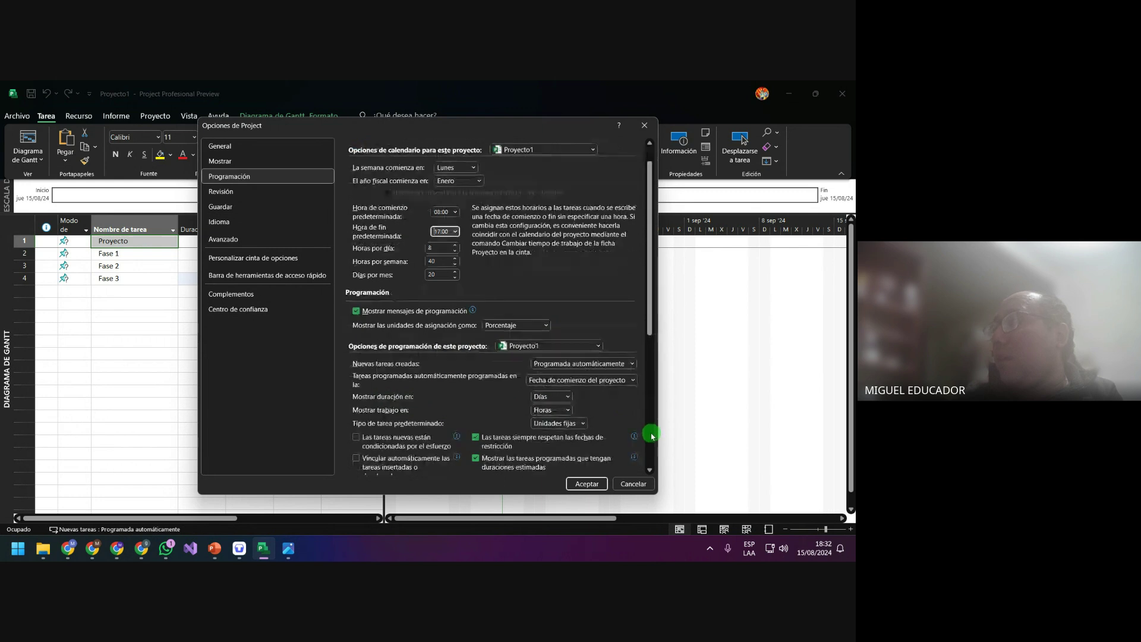
scroll(652, 436, down, 2)
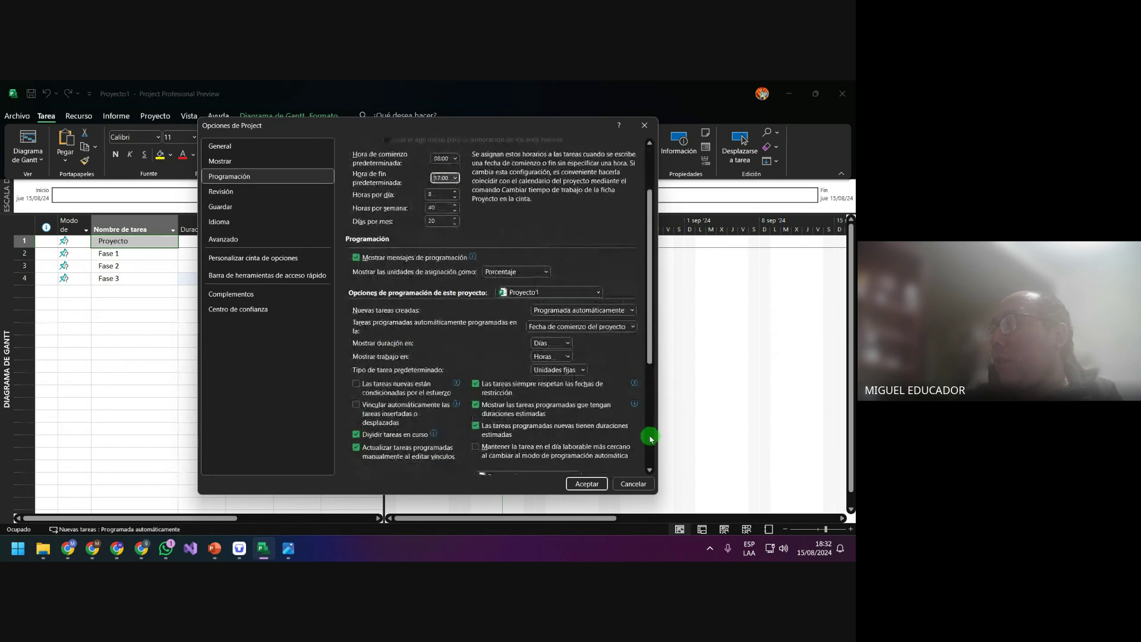
scroll(650, 439, down, 7)
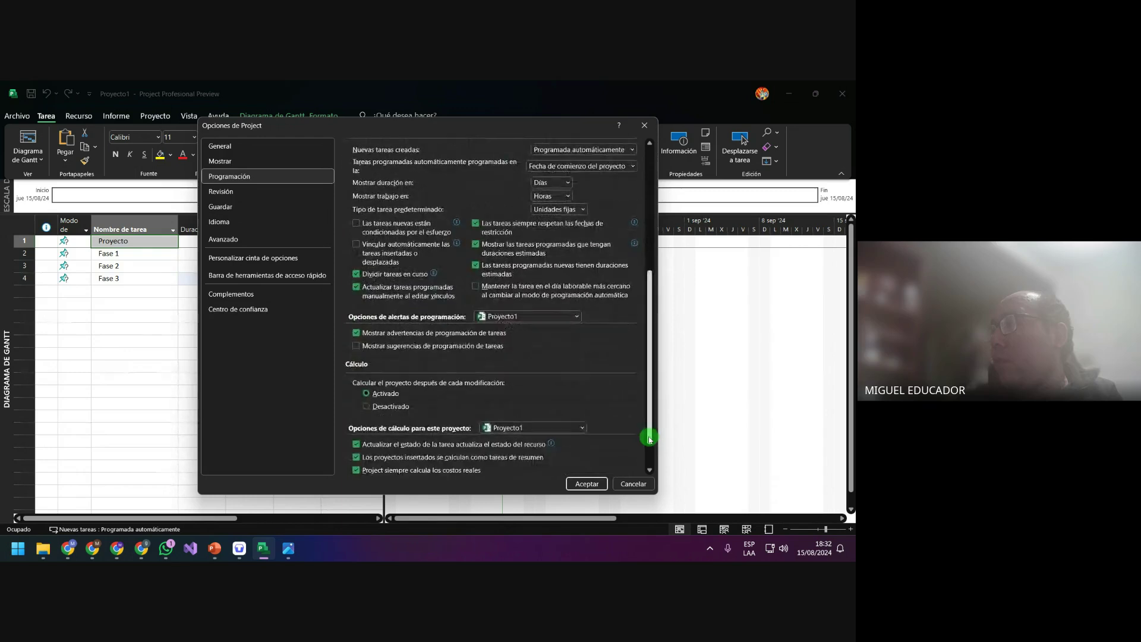
scroll(649, 438, down, 1)
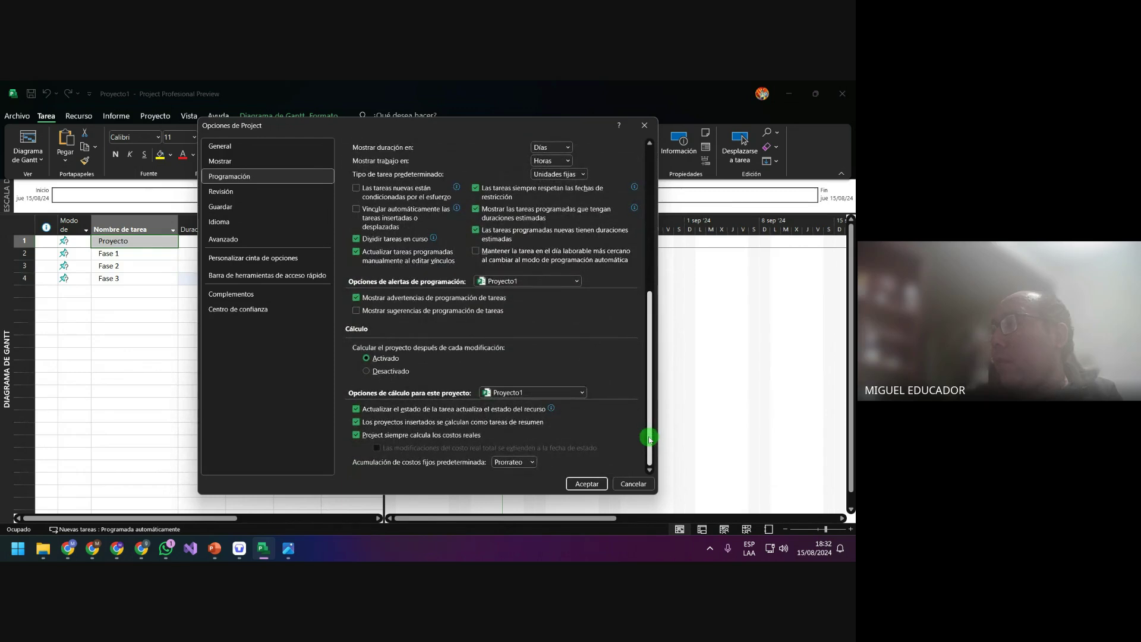
scroll(649, 438, up, 8)
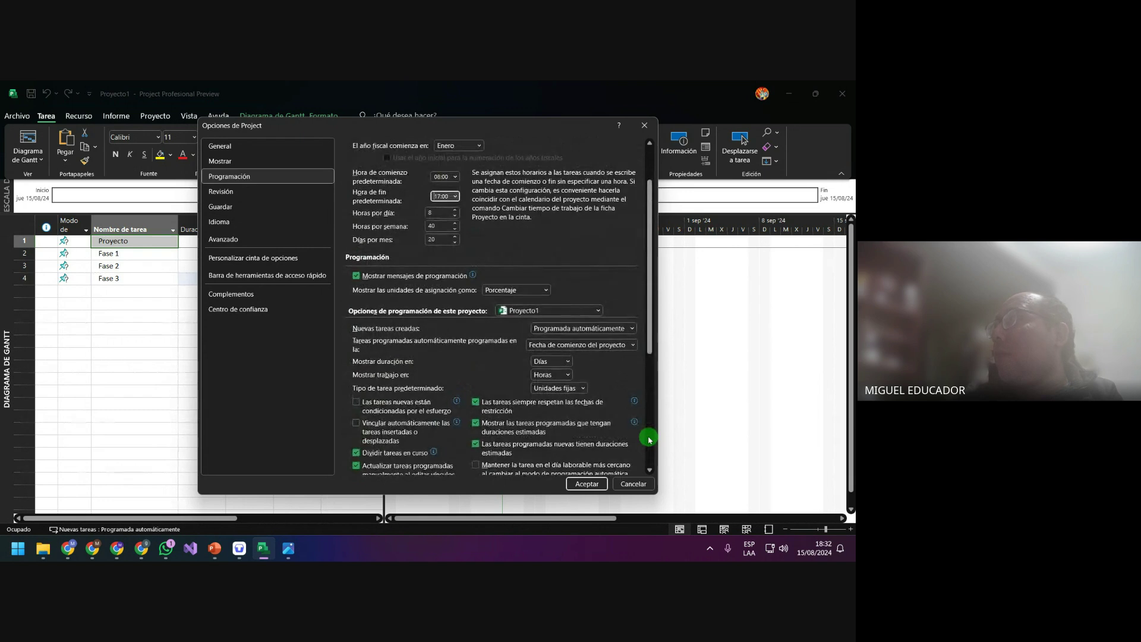
scroll(649, 433, up, 2)
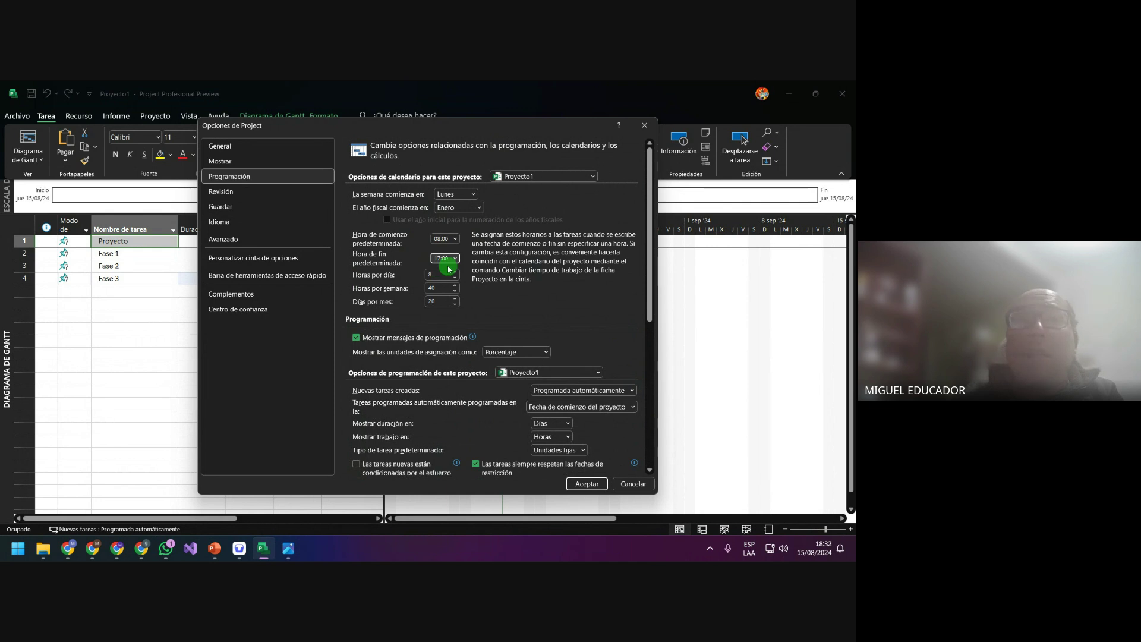
click(456, 258)
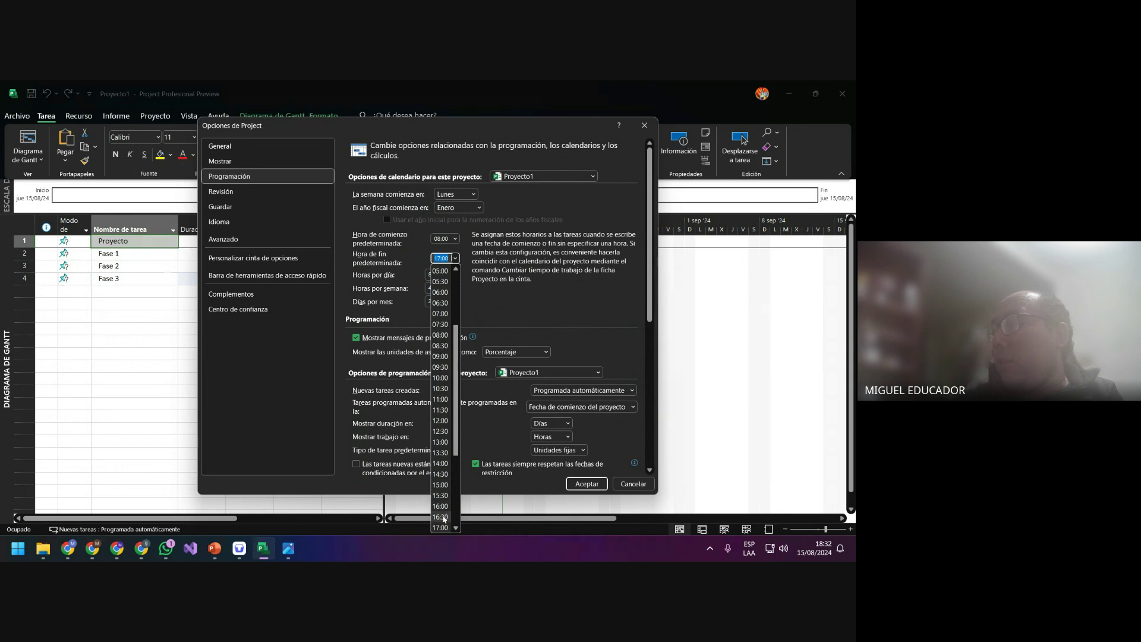
scroll(442, 516, down, 1)
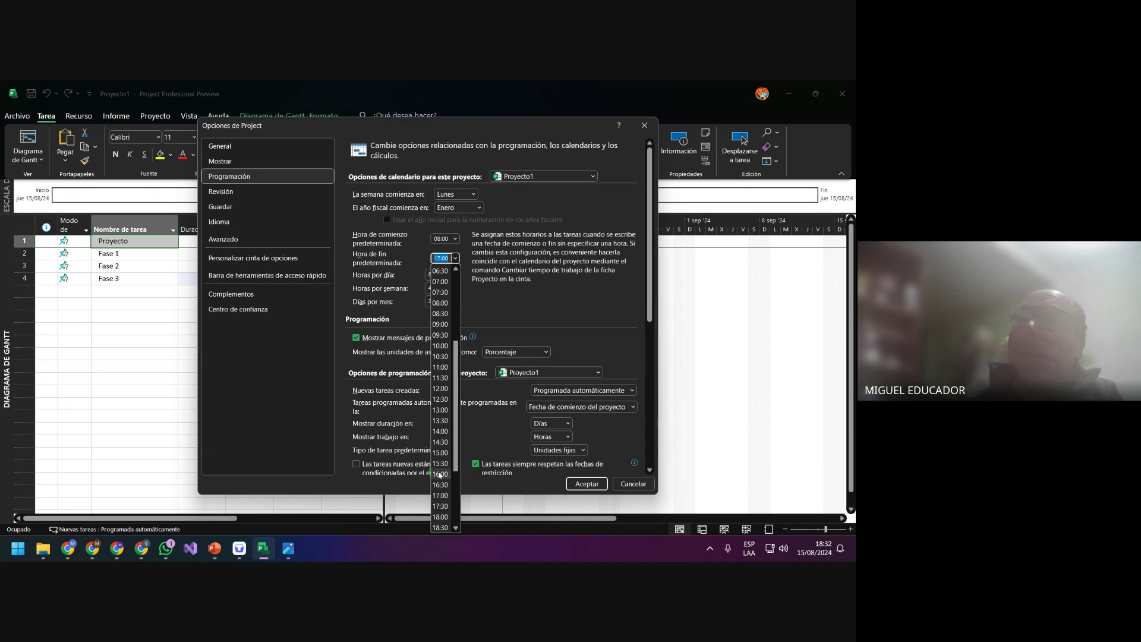
click(560, 304)
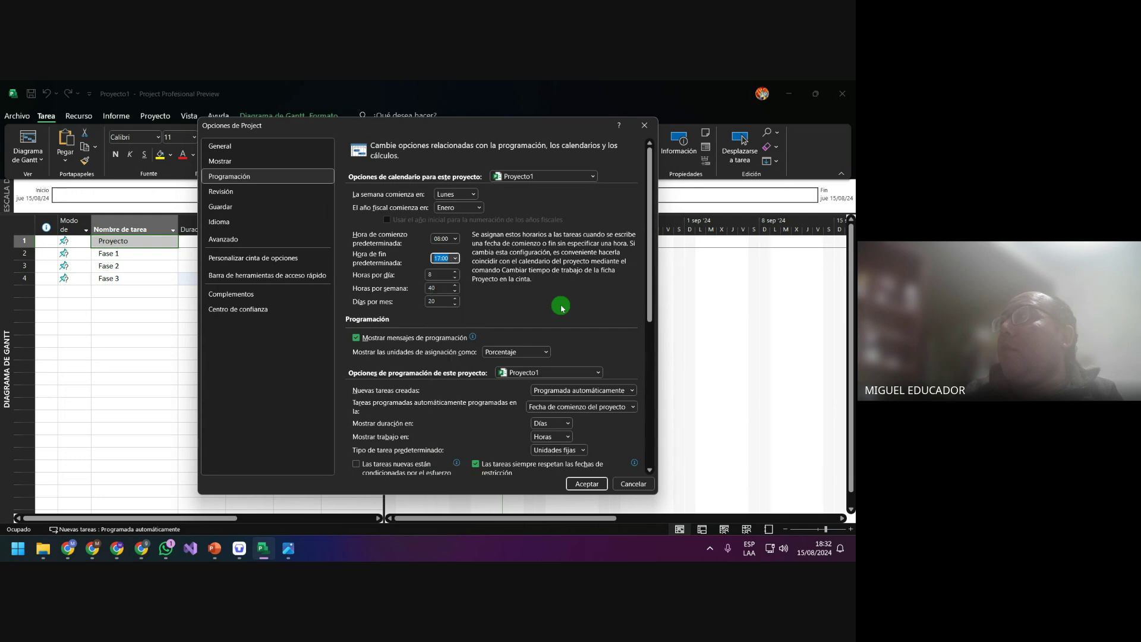
click(450, 259)
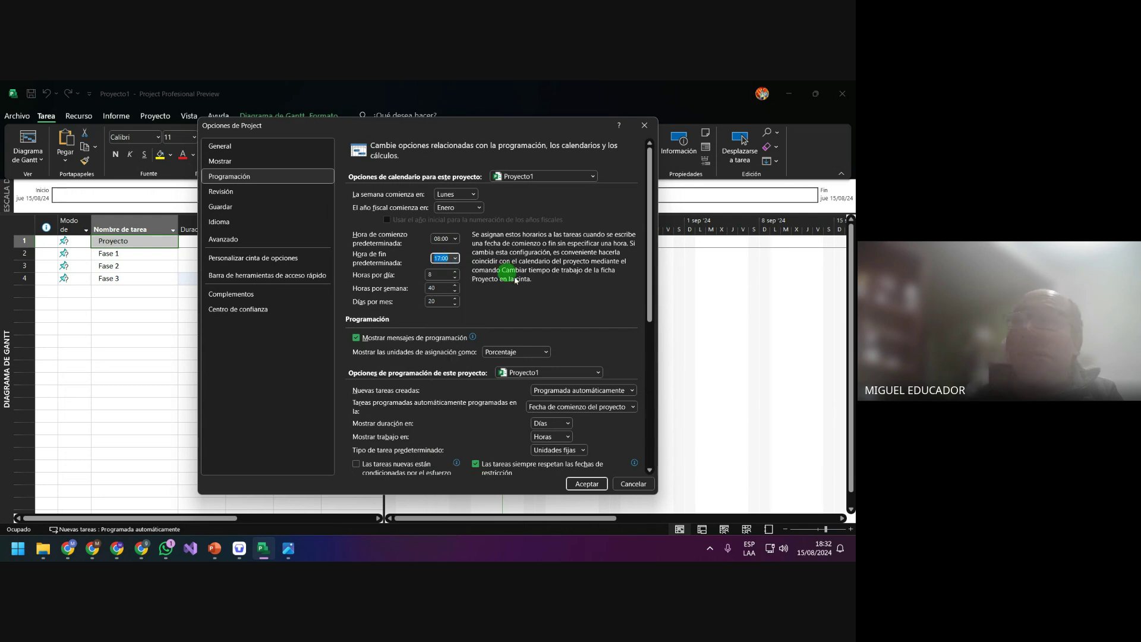
click(528, 299)
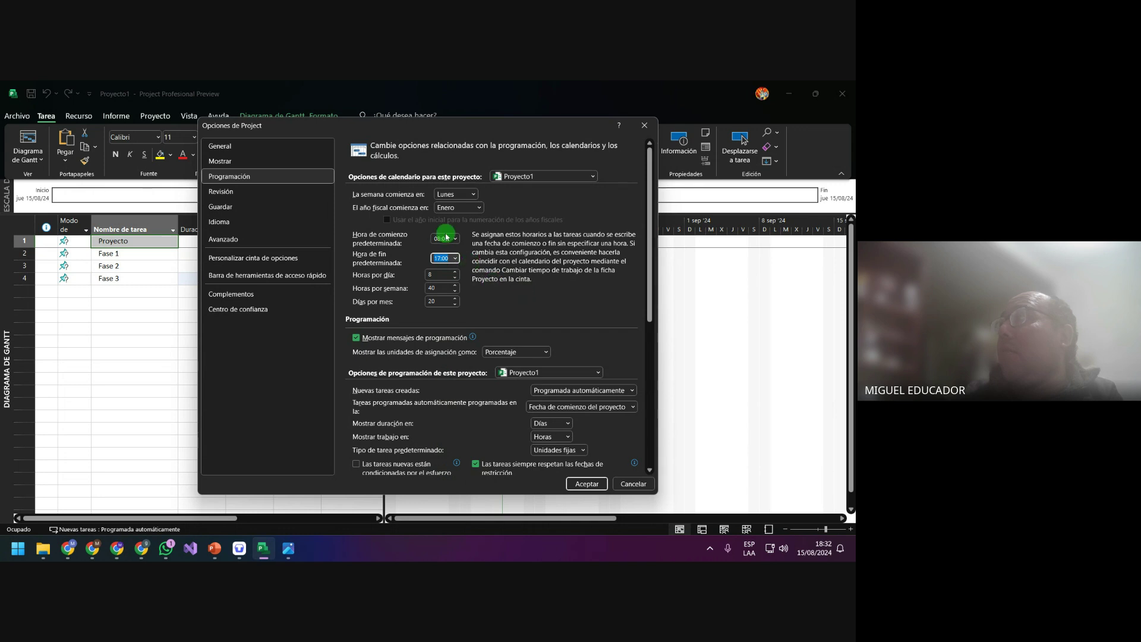
click(569, 319)
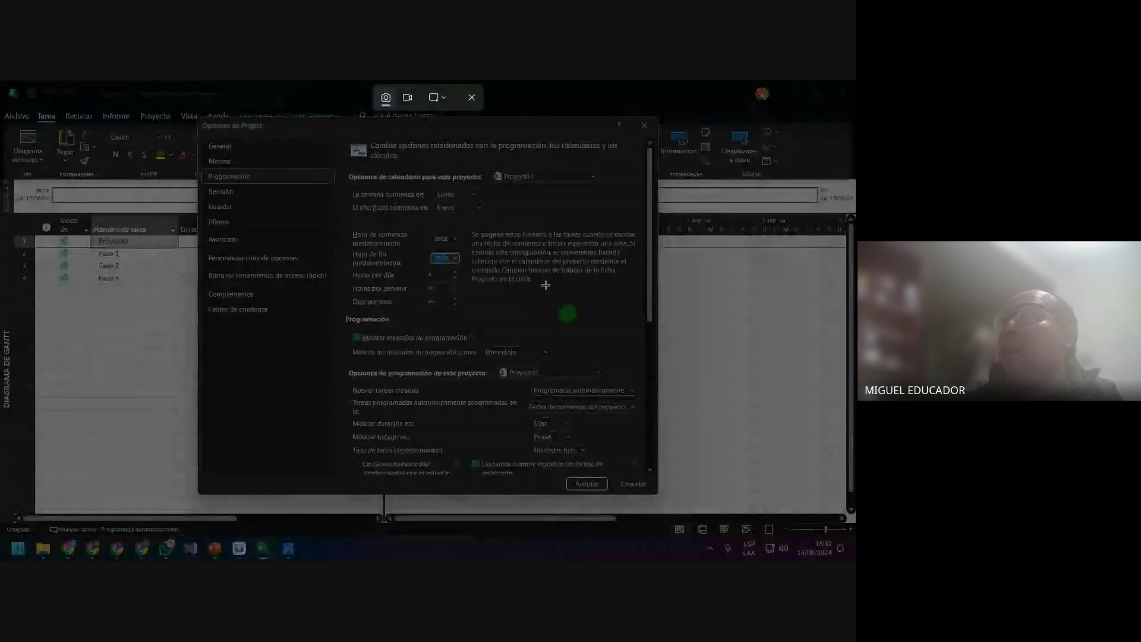
Send a screenshot of the Programación options to the ANALISIS Y DISEÑO DE SISTEMAS - NOCHE group in WhatsApp and return to the Project options
drag(0, 80, 856, 537)
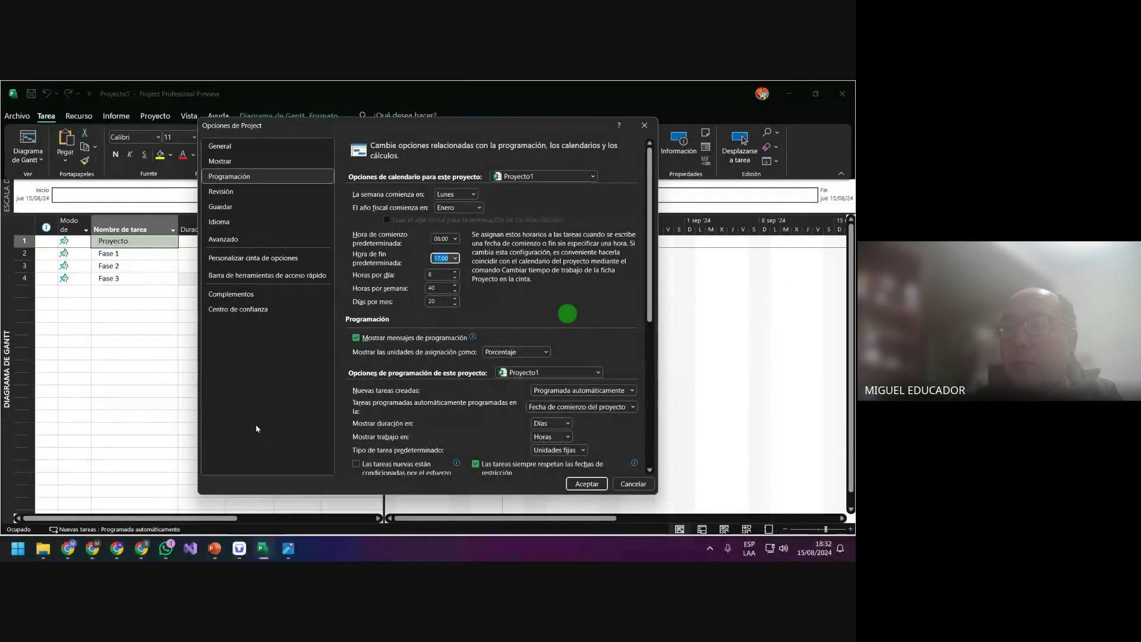
click(167, 549)
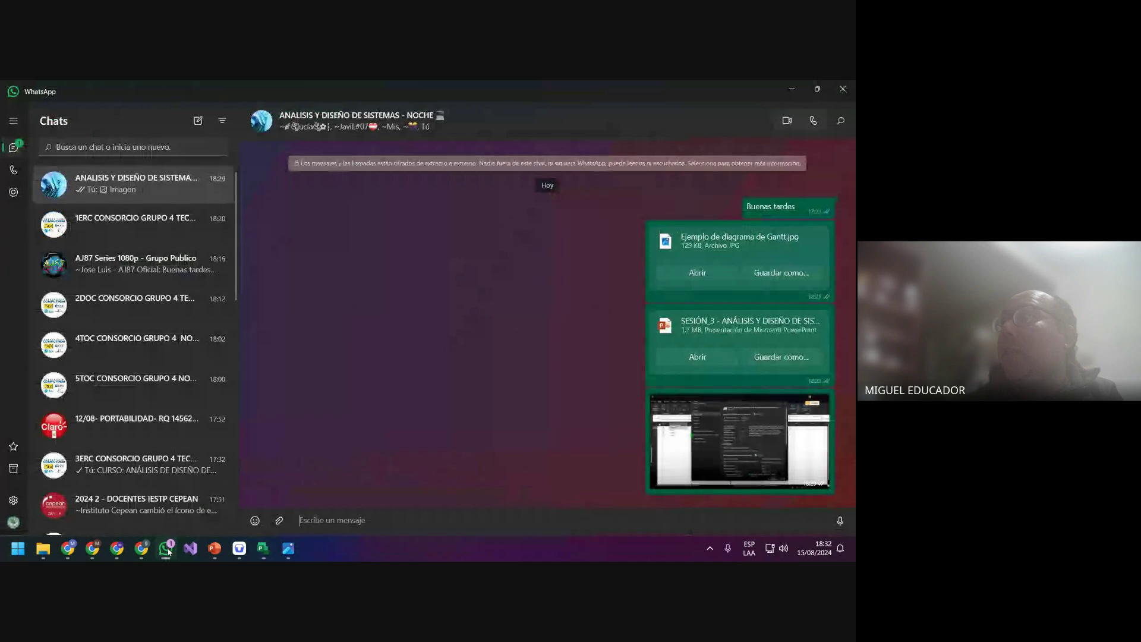
right_click(339, 522)
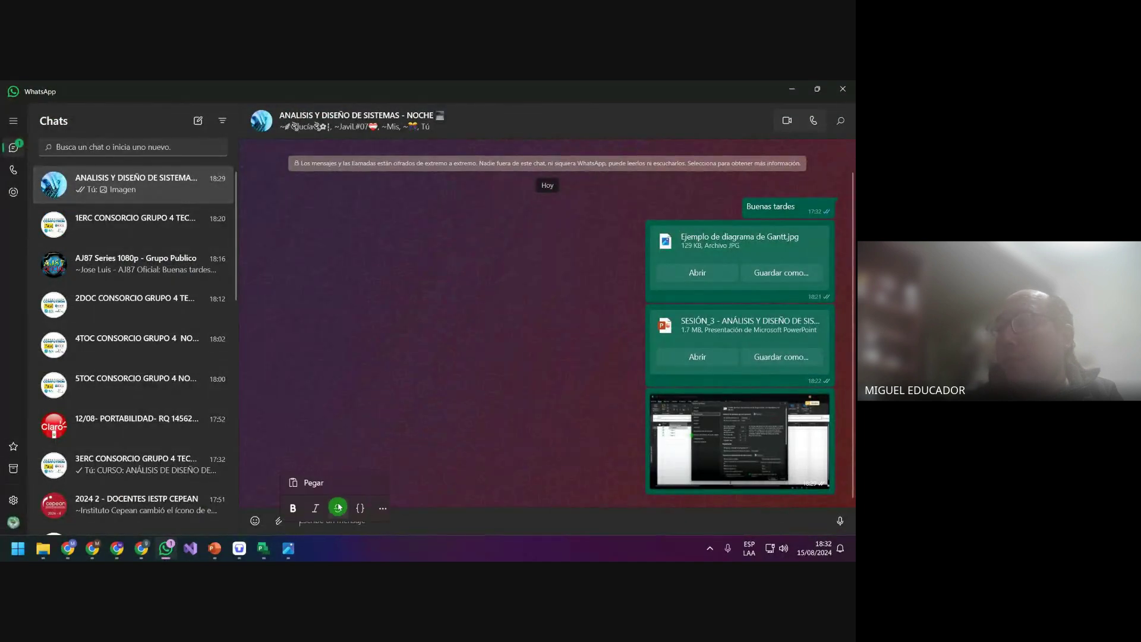
click(327, 480)
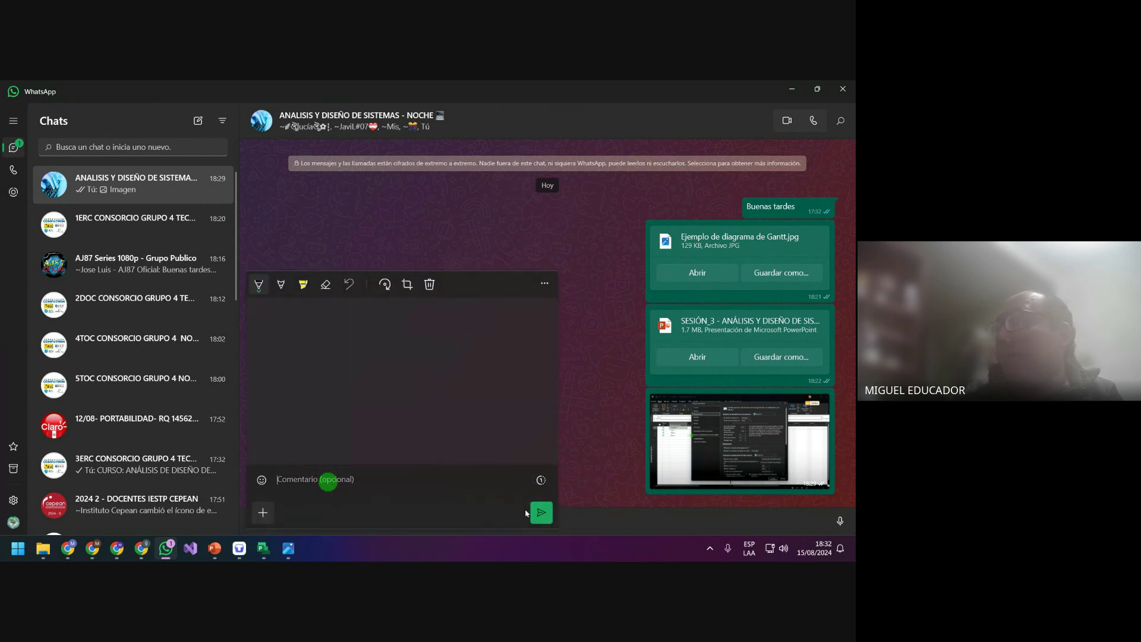
click(541, 514)
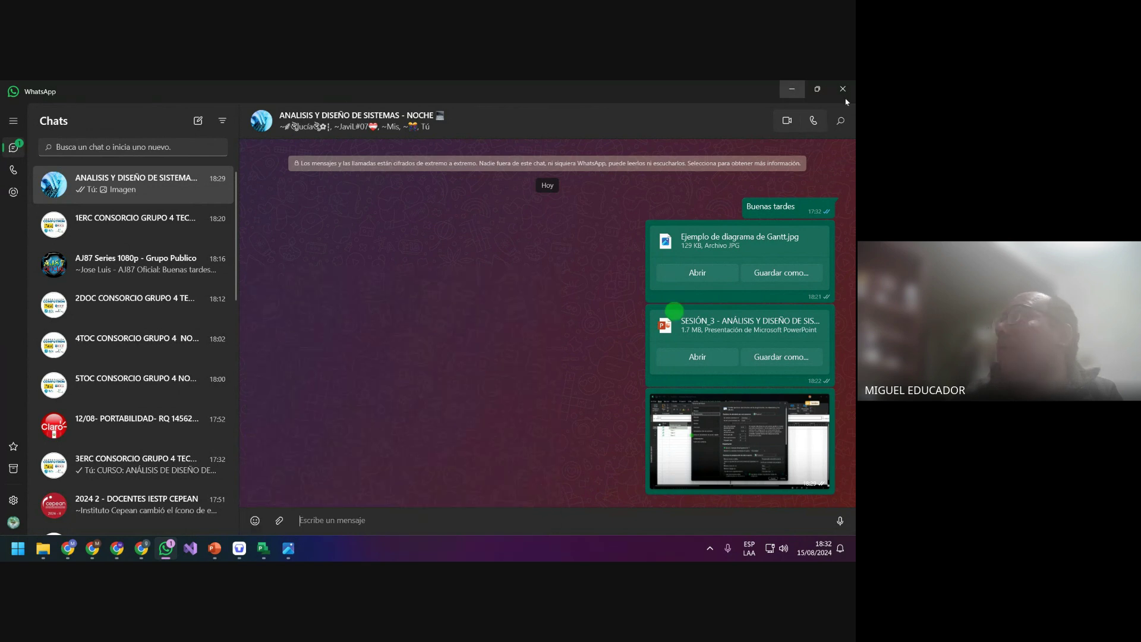
click(793, 89)
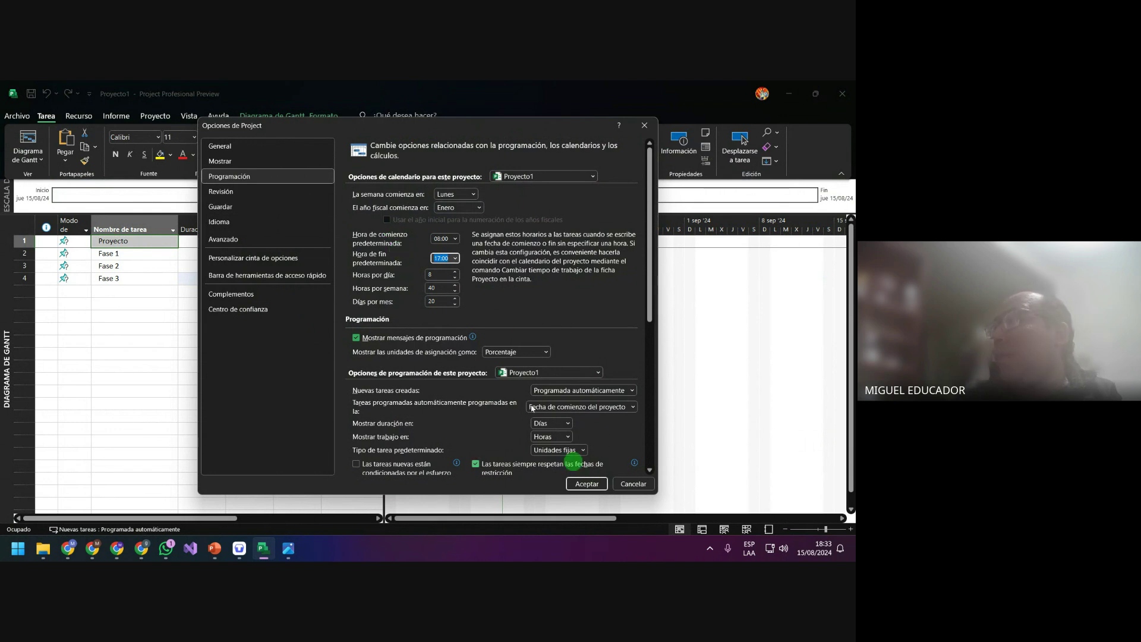
Look over the Revisión settings and enable autosaving every 1 minute in the Guardar settings
click(282, 196)
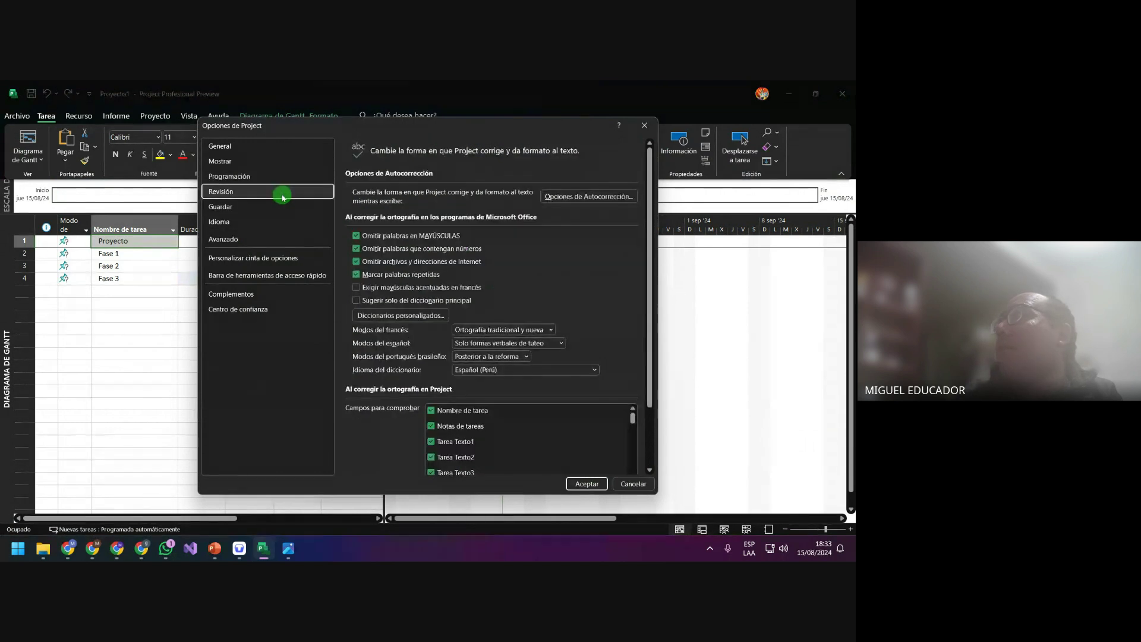
click(275, 212)
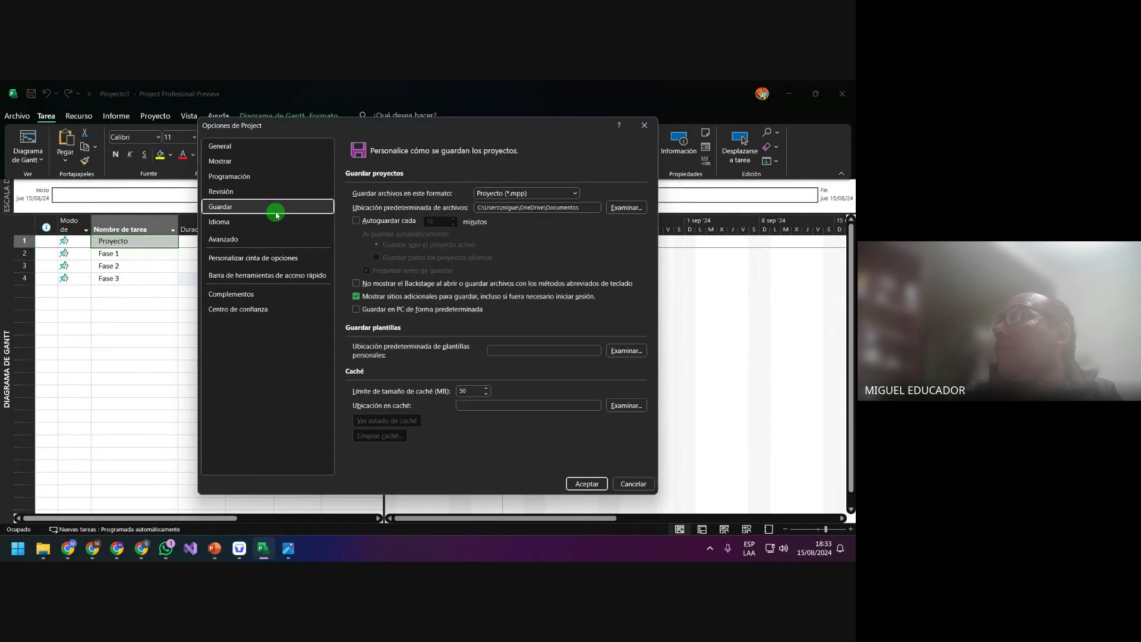
click(375, 220)
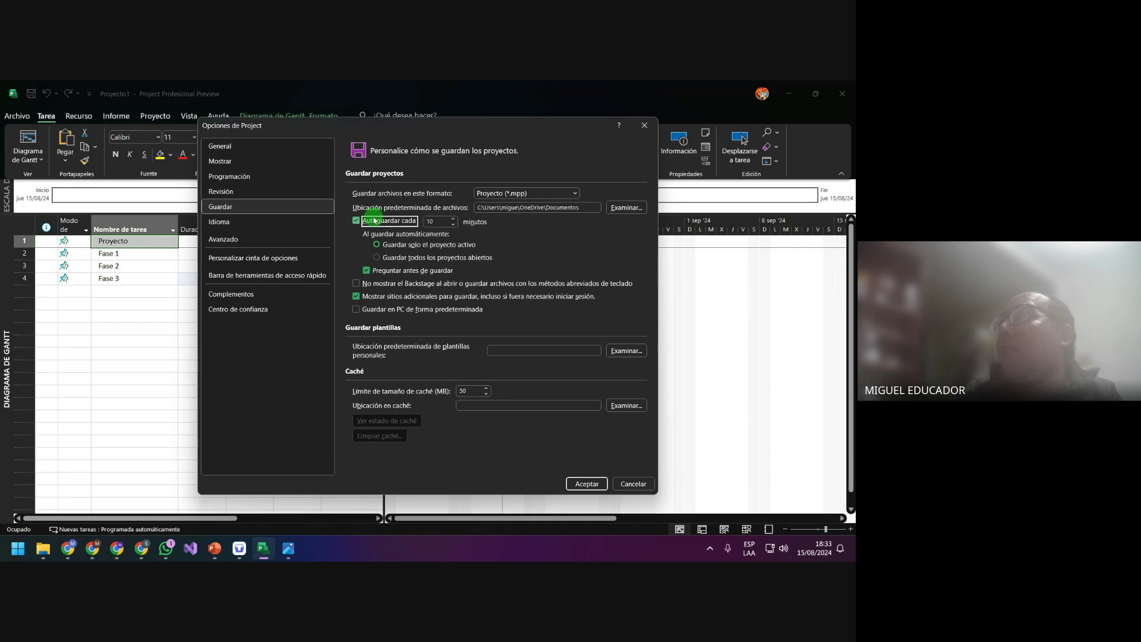
double_click(435, 221)
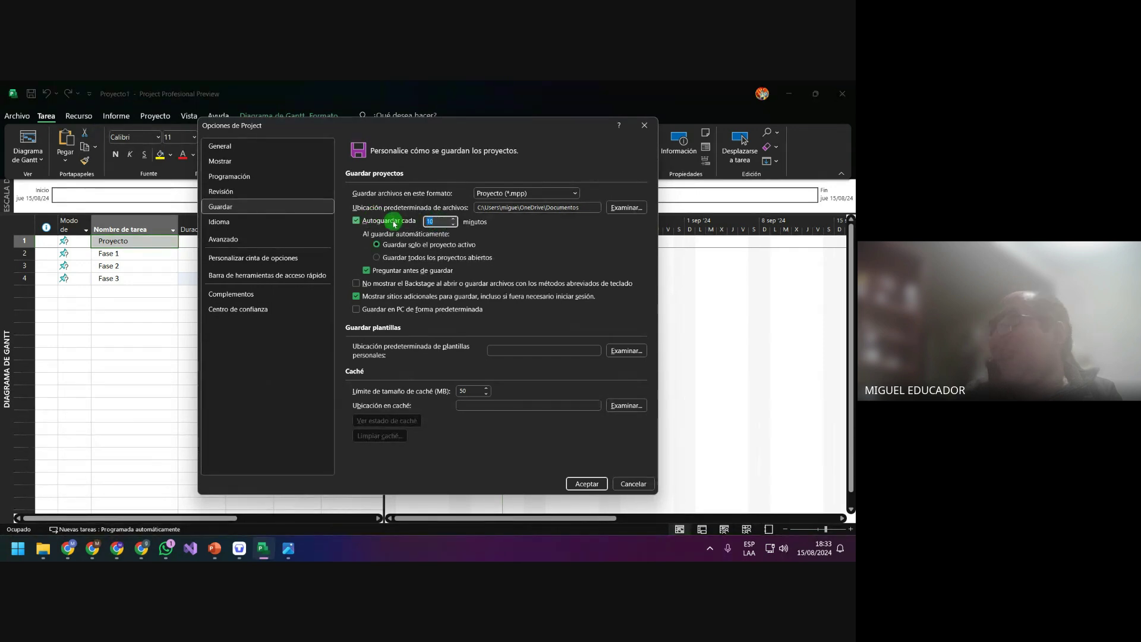
text(1)
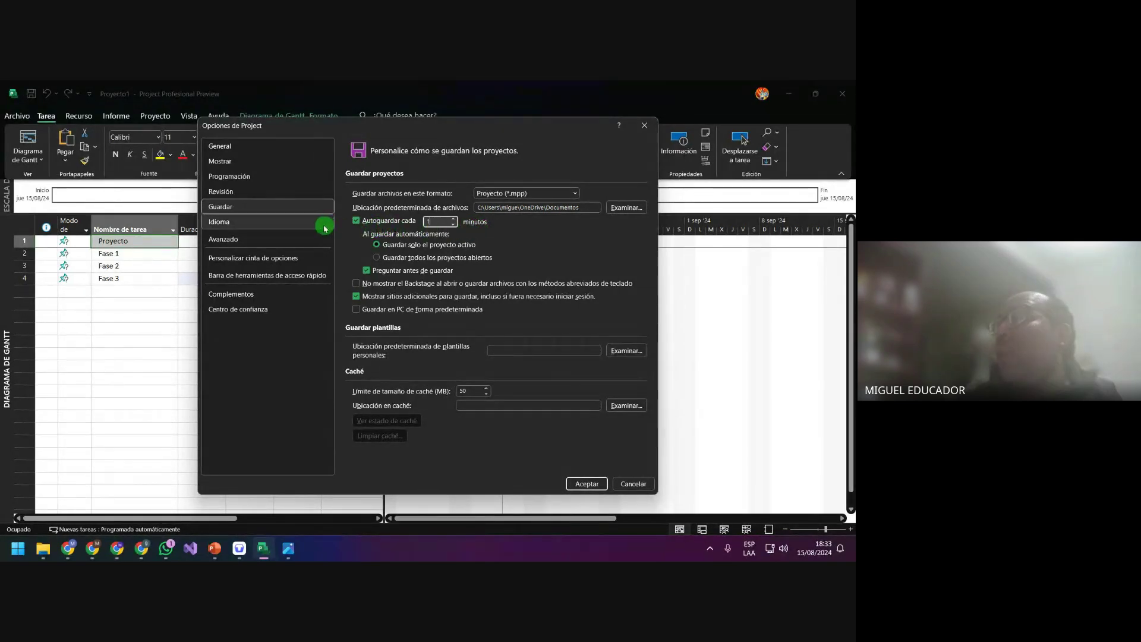
Remove Español (España) from the Office authoring and proofing languages in the Idioma options
click(286, 228)
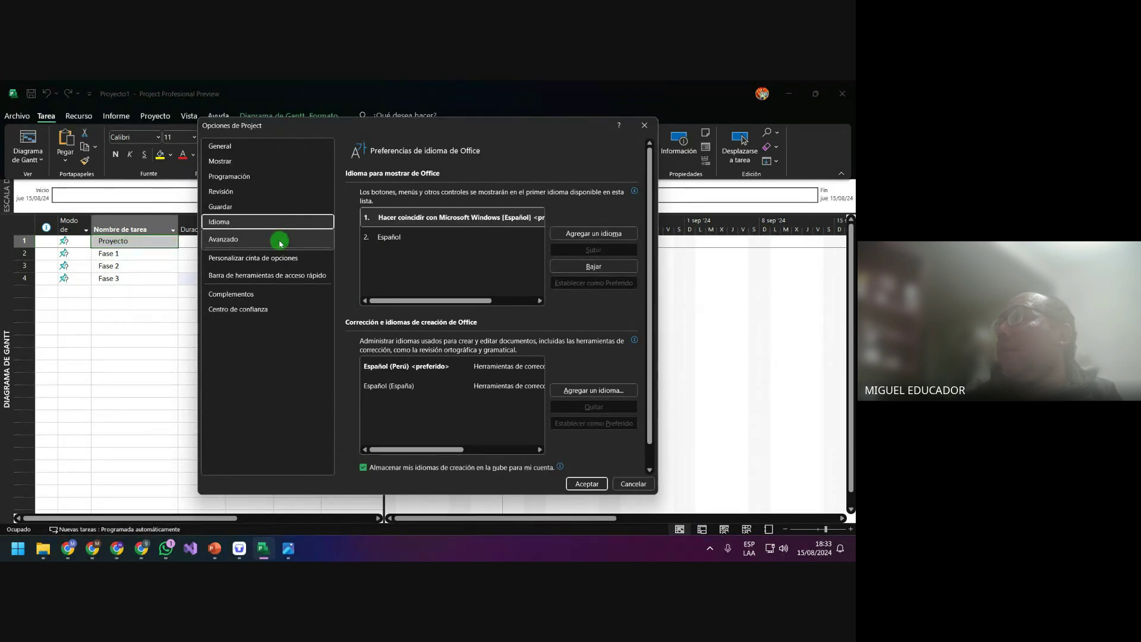
click(457, 387)
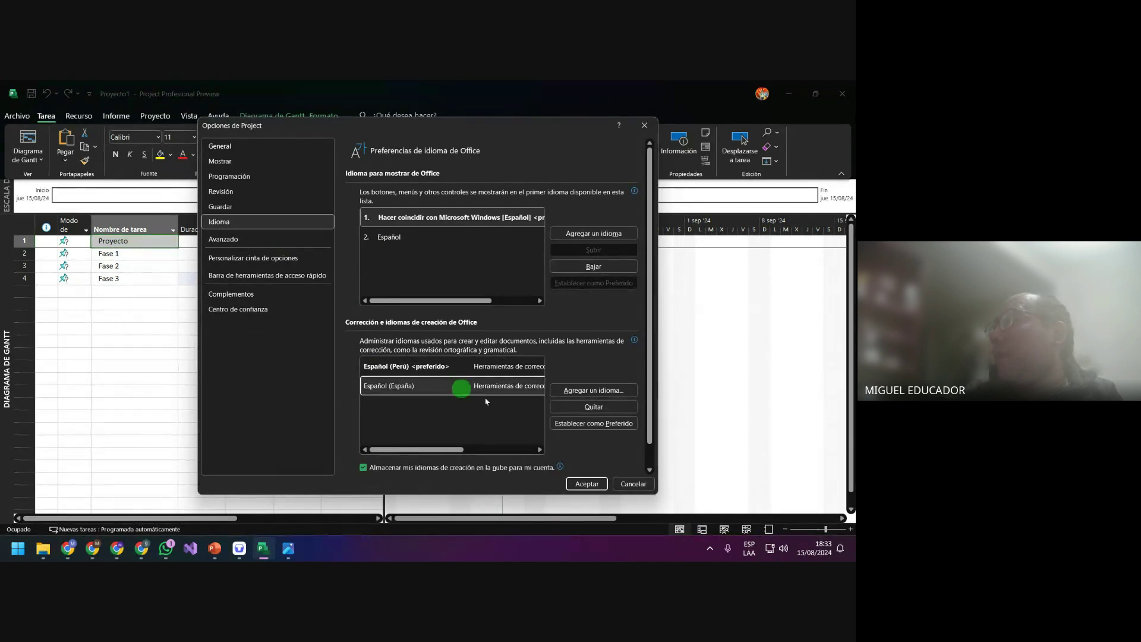
click(600, 407)
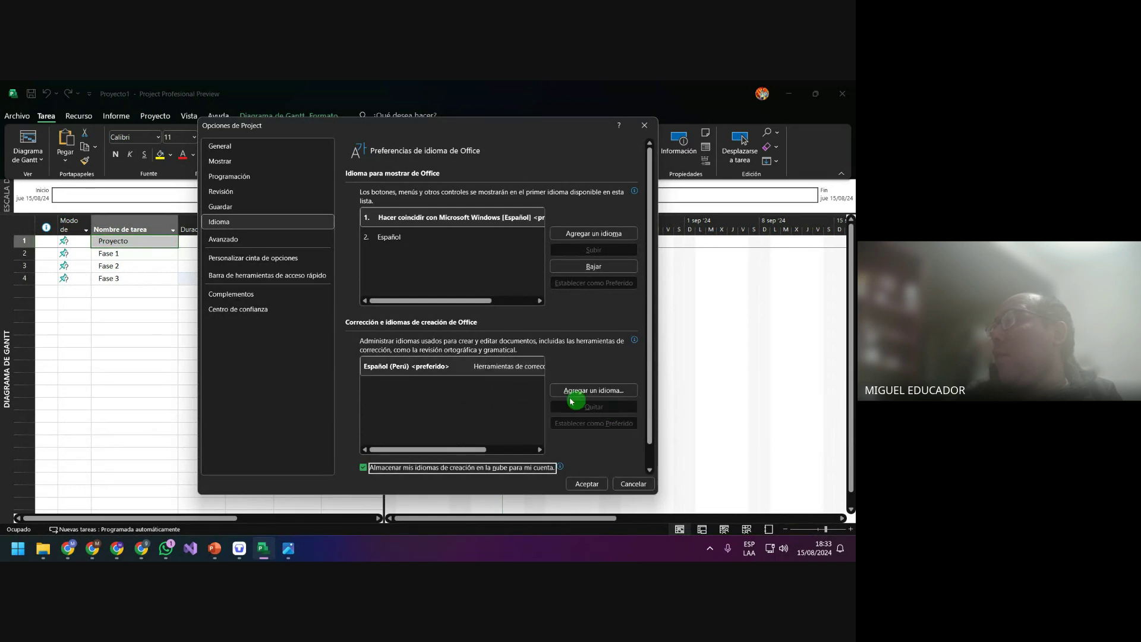
Look over the advanced, ribbon, quick access, add-in and trust center options, and review the Revisión and Programación settings again
click(292, 241)
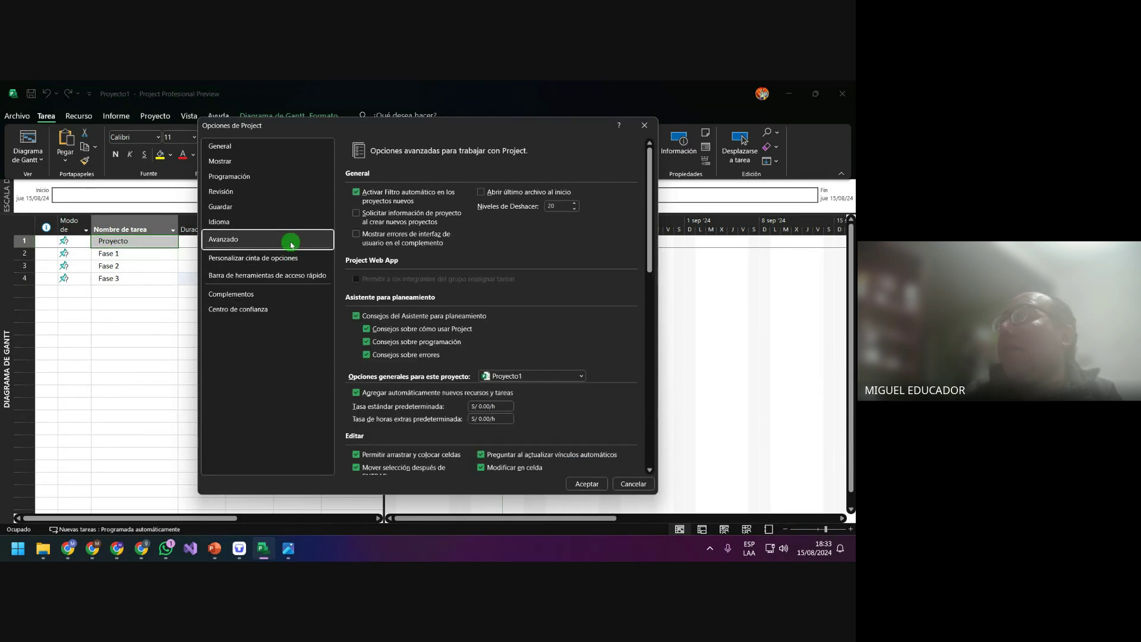
click(289, 256)
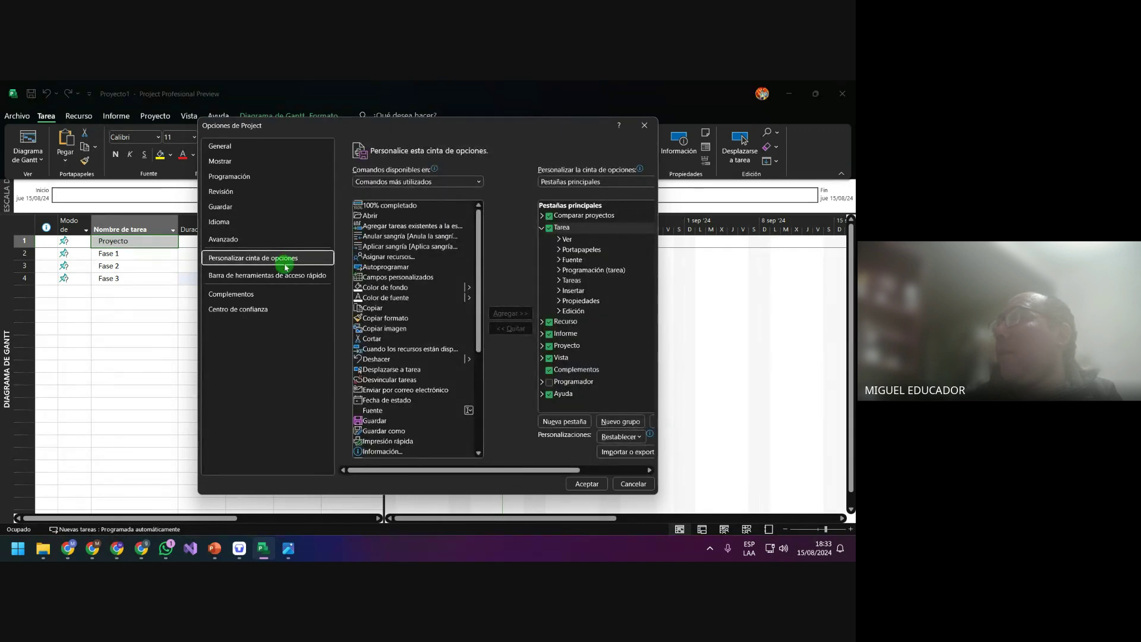
click(285, 274)
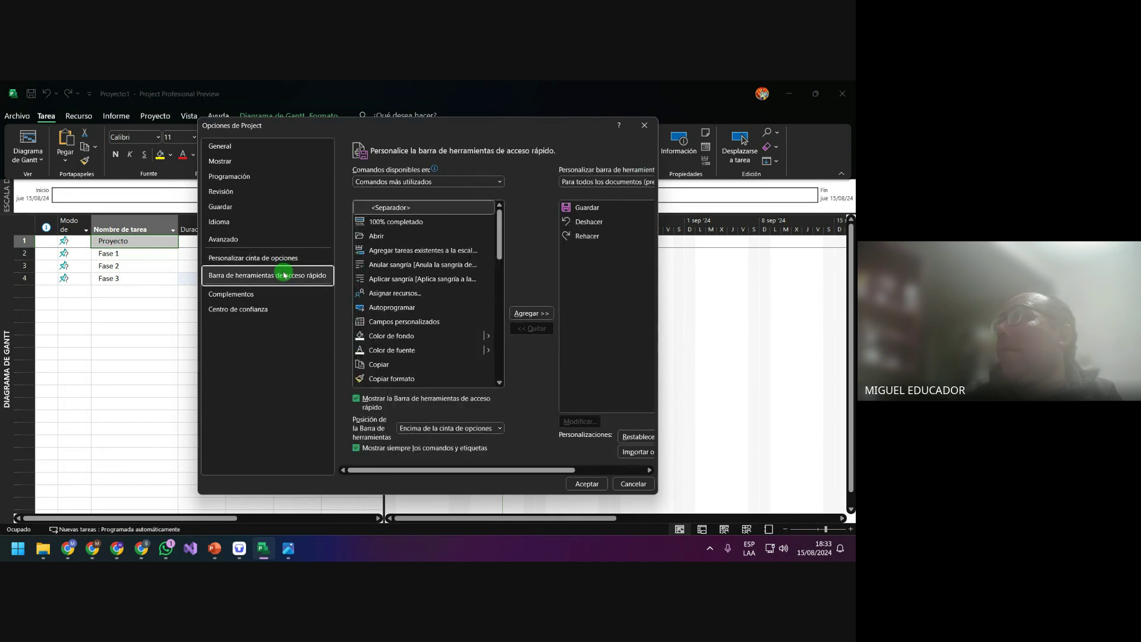
click(274, 293)
click(265, 312)
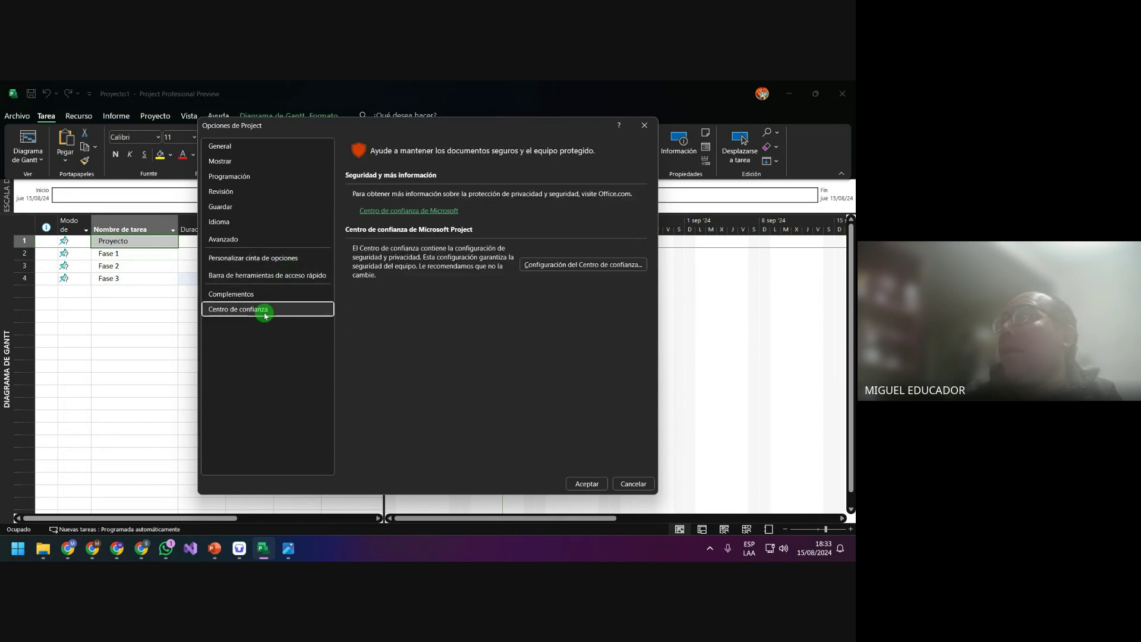
click(283, 189)
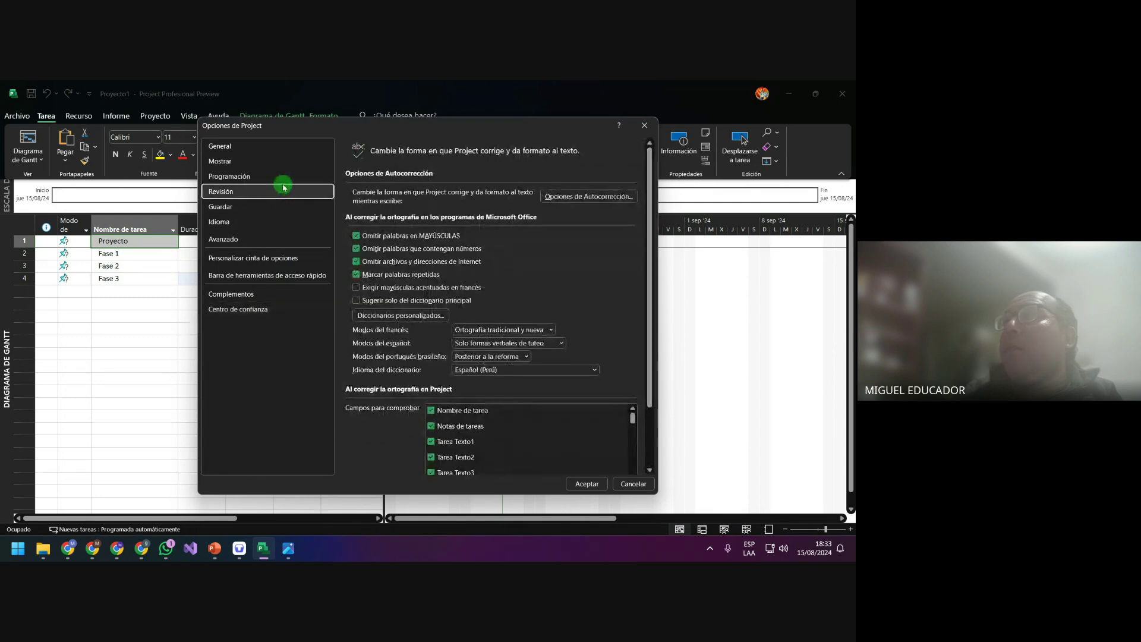
click(287, 178)
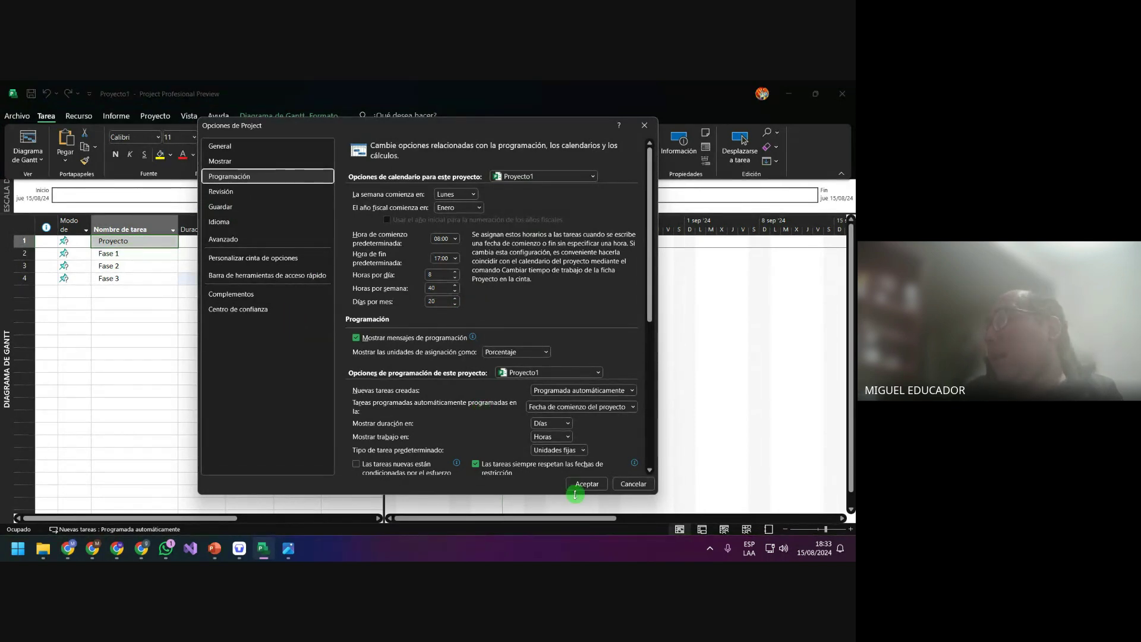
Apply the project options and restart Project, saving Proyecto1 on closing and reopening it from the desktop
click(595, 484)
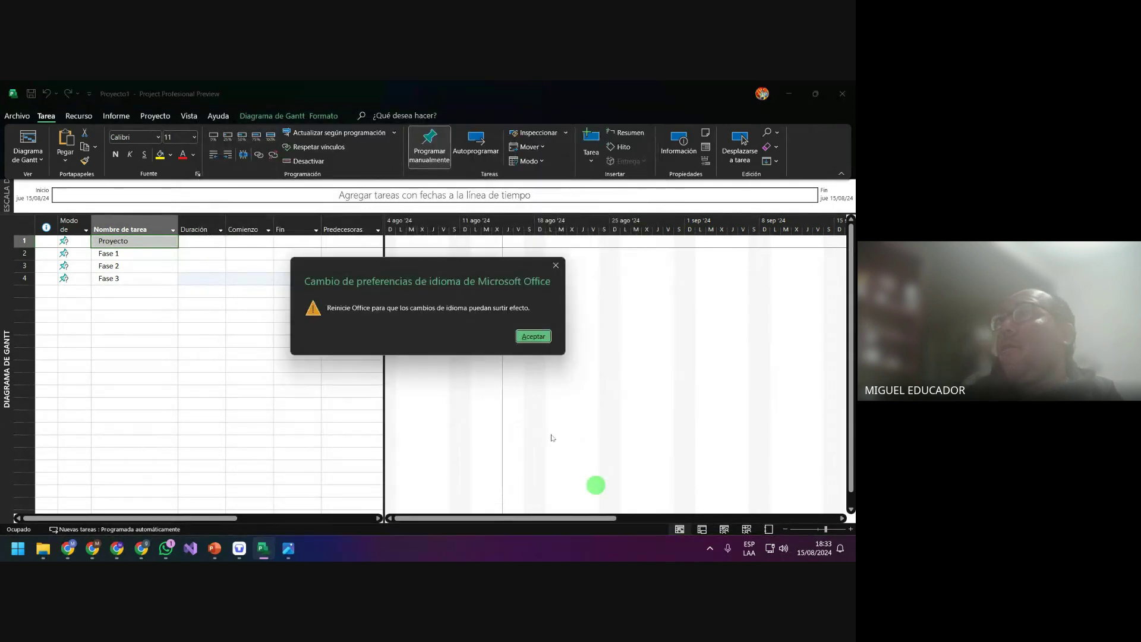
click(533, 337)
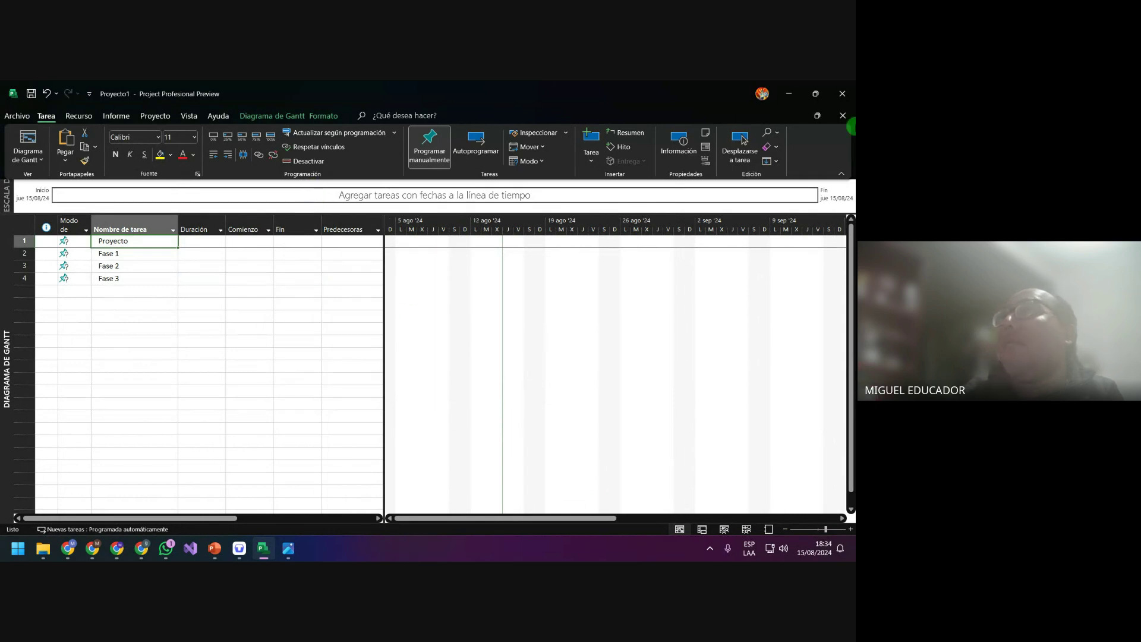
click(840, 98)
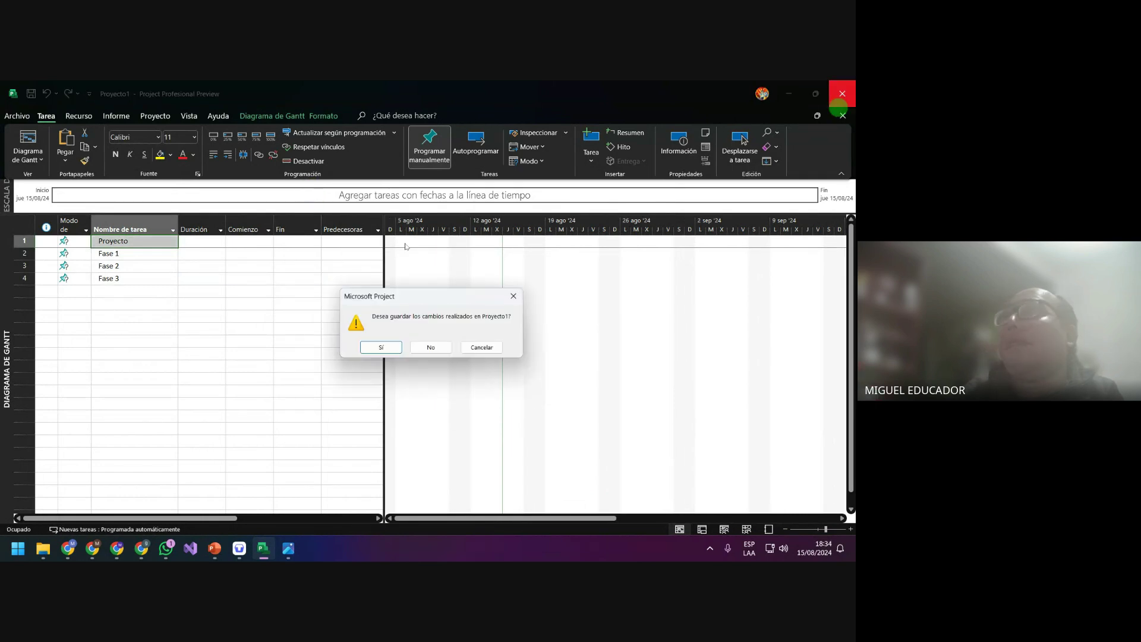
click(381, 348)
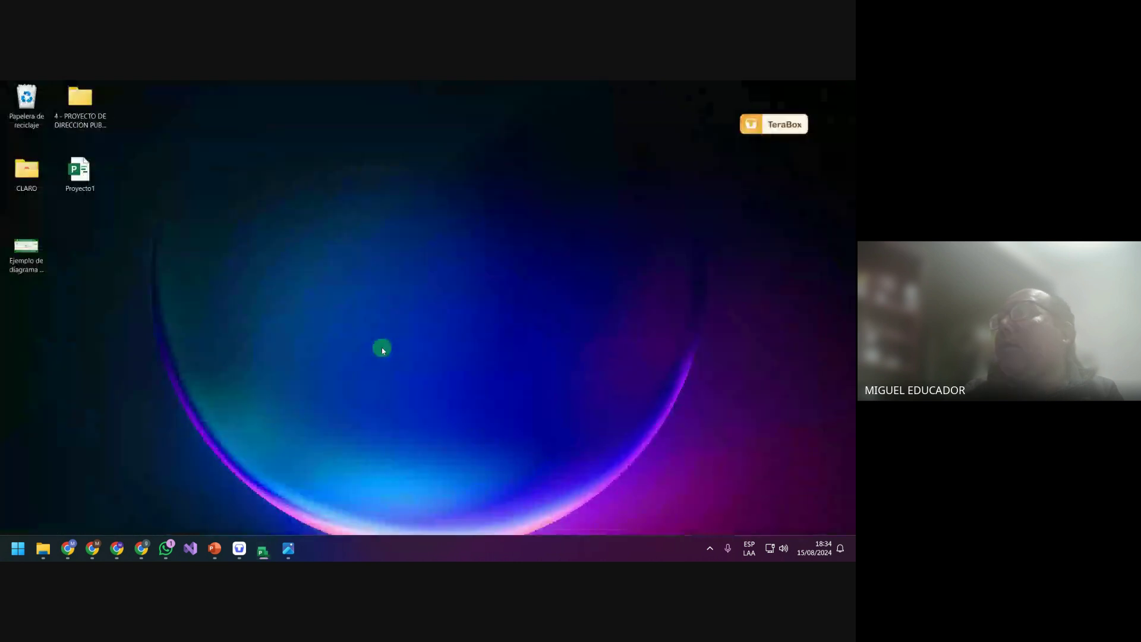
double_click(82, 170)
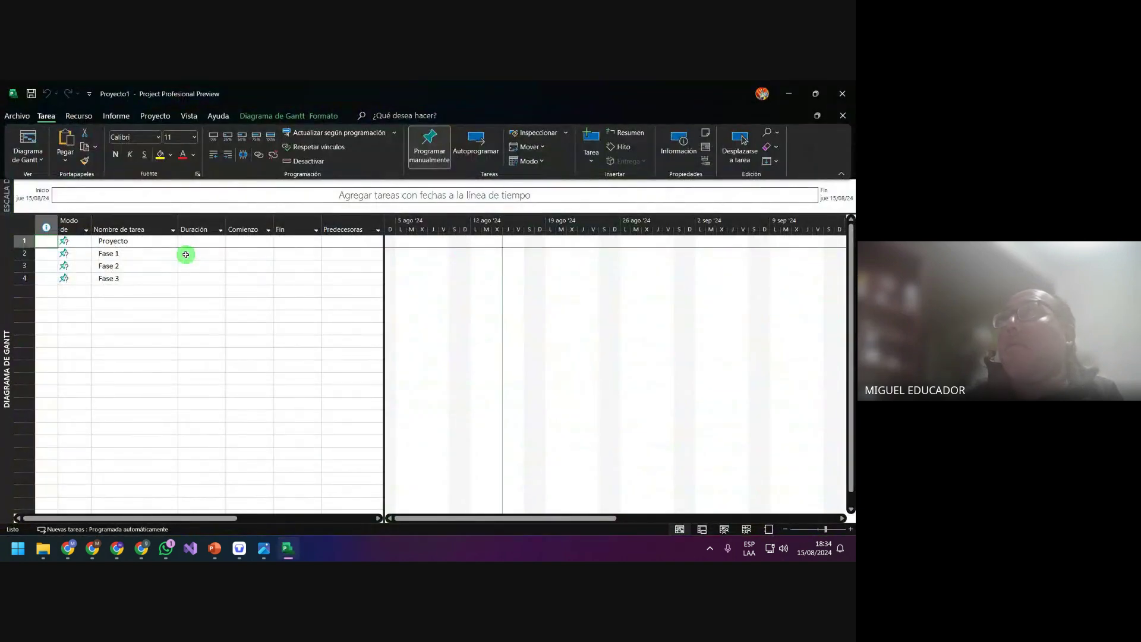
Check the task structure in the sample Gantt diagram image and return to Proyecto1
click(186, 253)
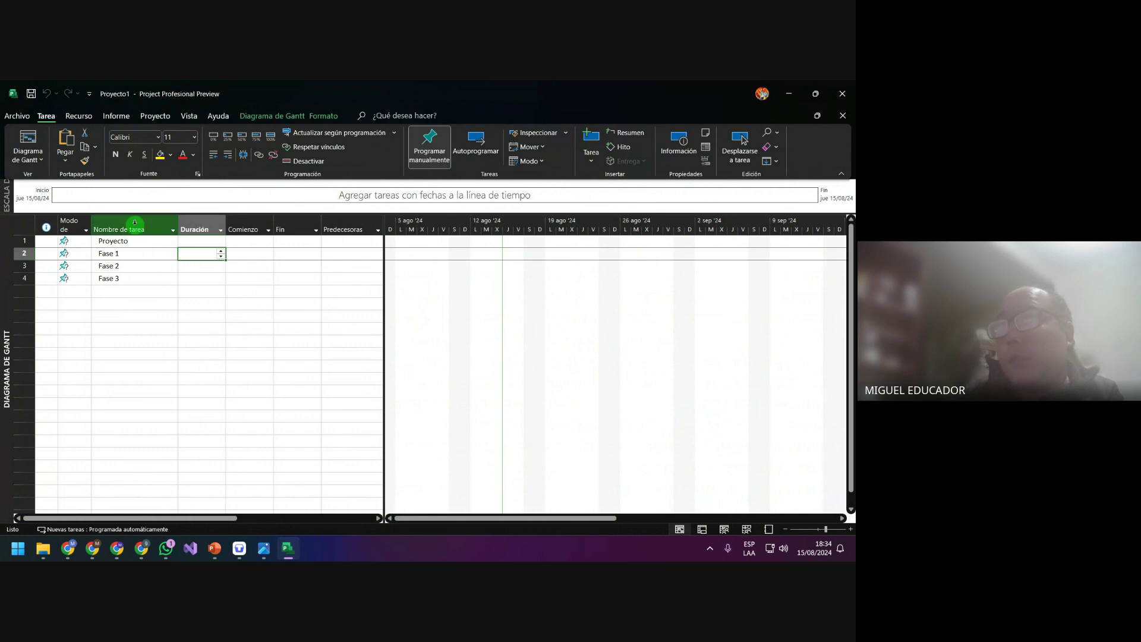
click(265, 549)
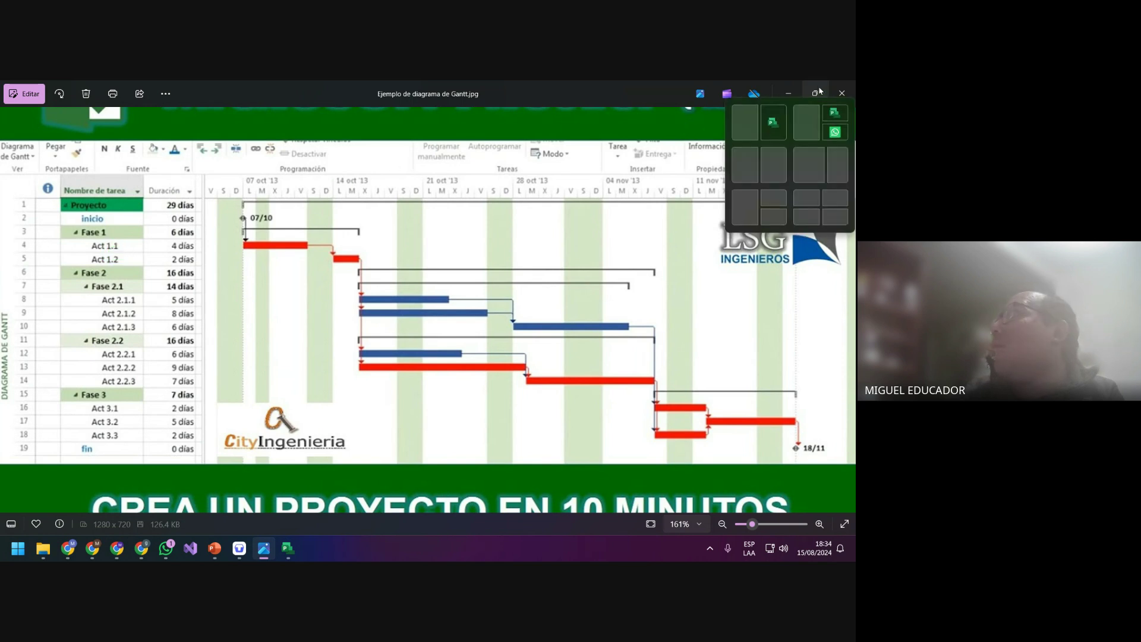
click(789, 94)
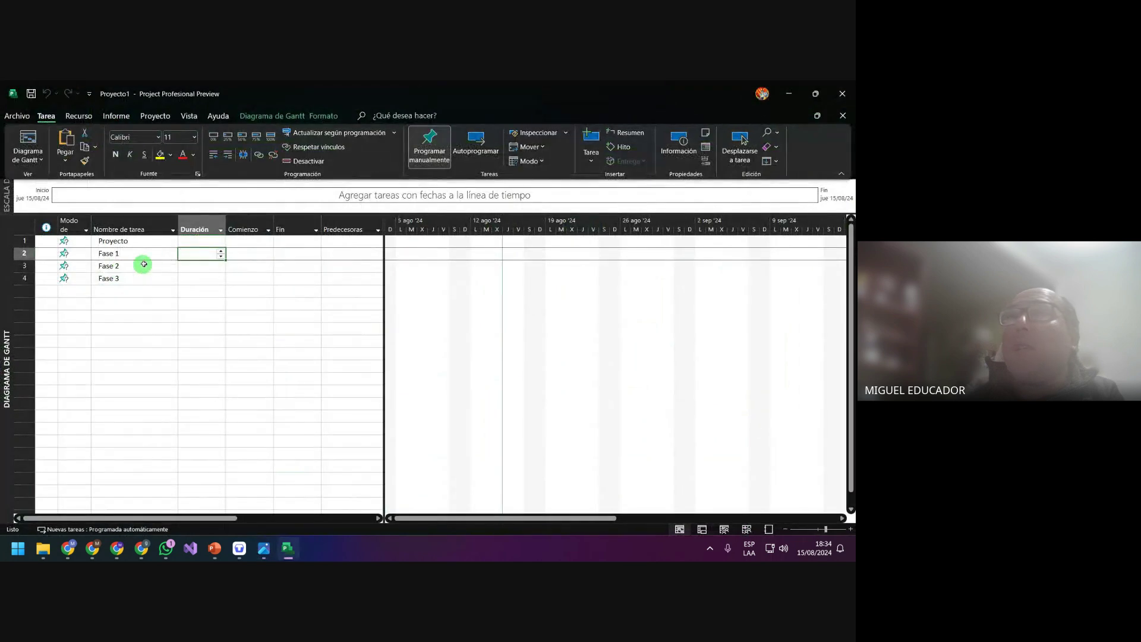
Switch the tasks Proyecto, Fase 1, Fase 2 and Fase 3 to automatic scheduling
click(137, 252)
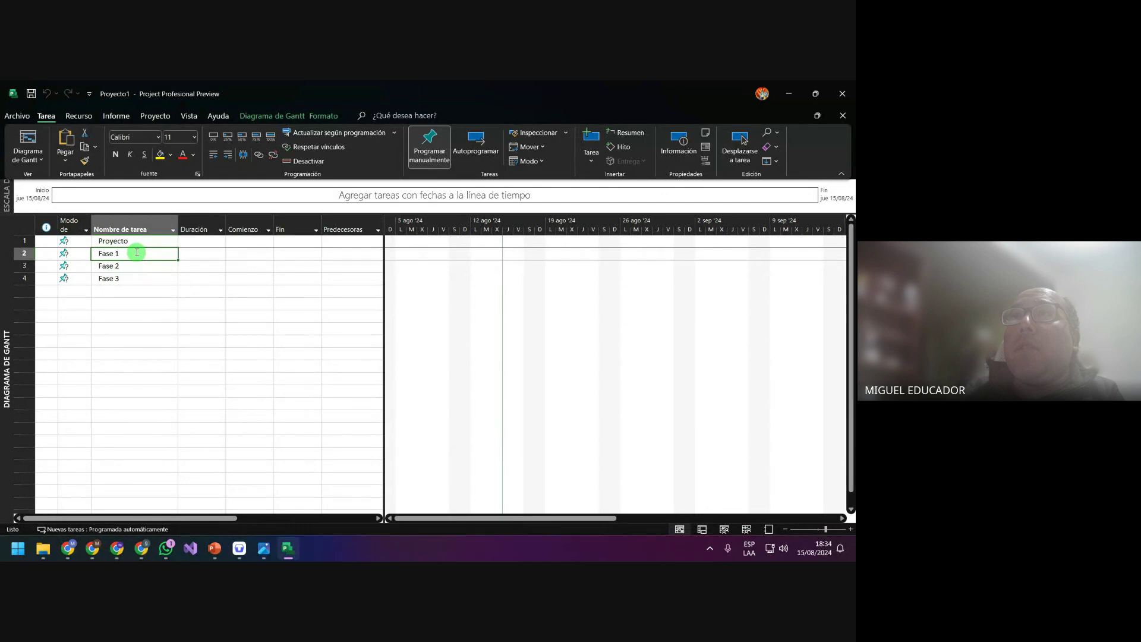
click(144, 278)
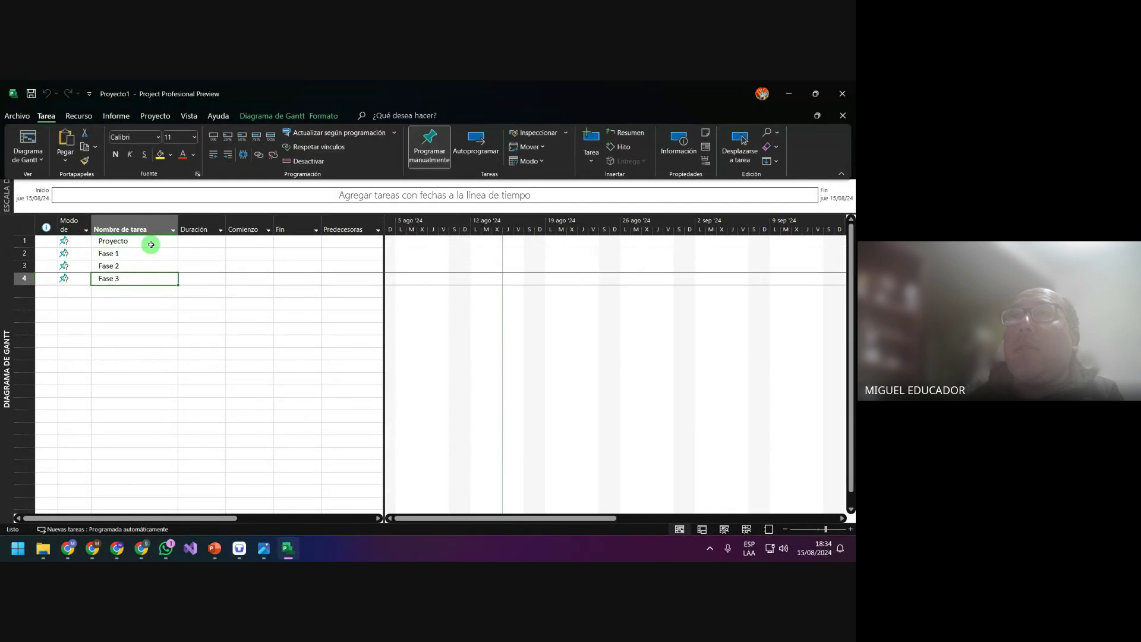
drag(151, 243, 149, 278)
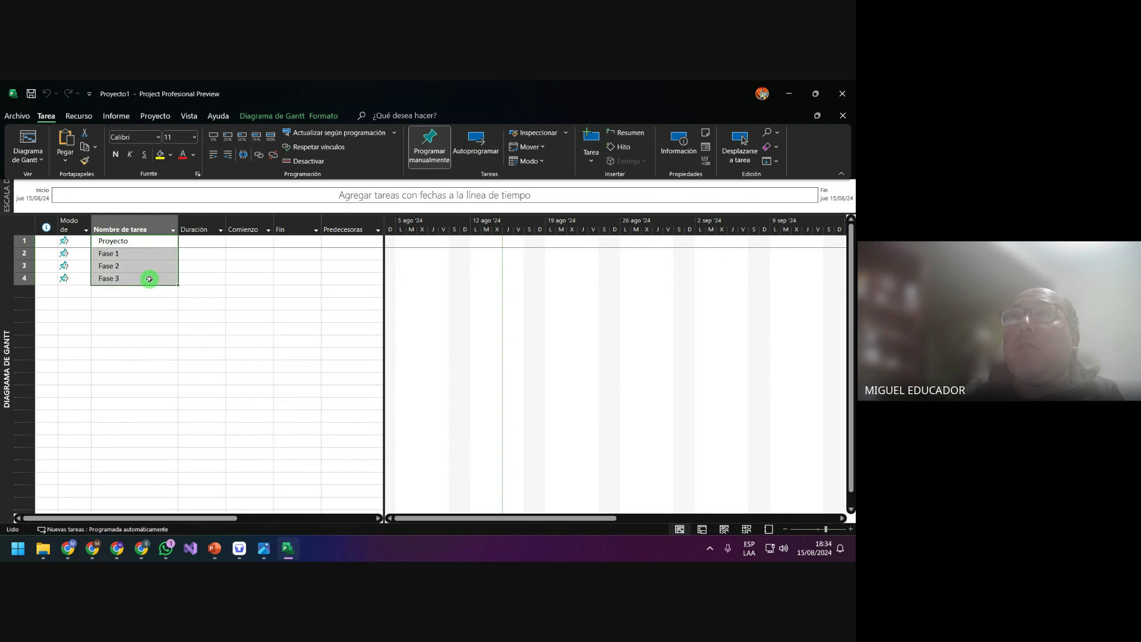
click(285, 122)
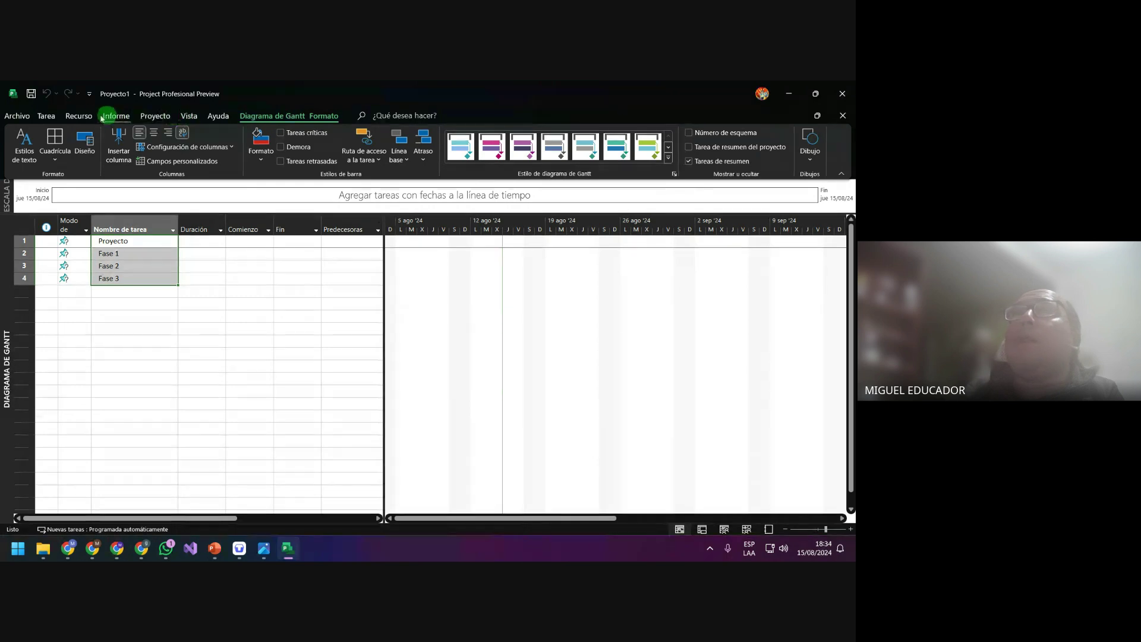
click(51, 118)
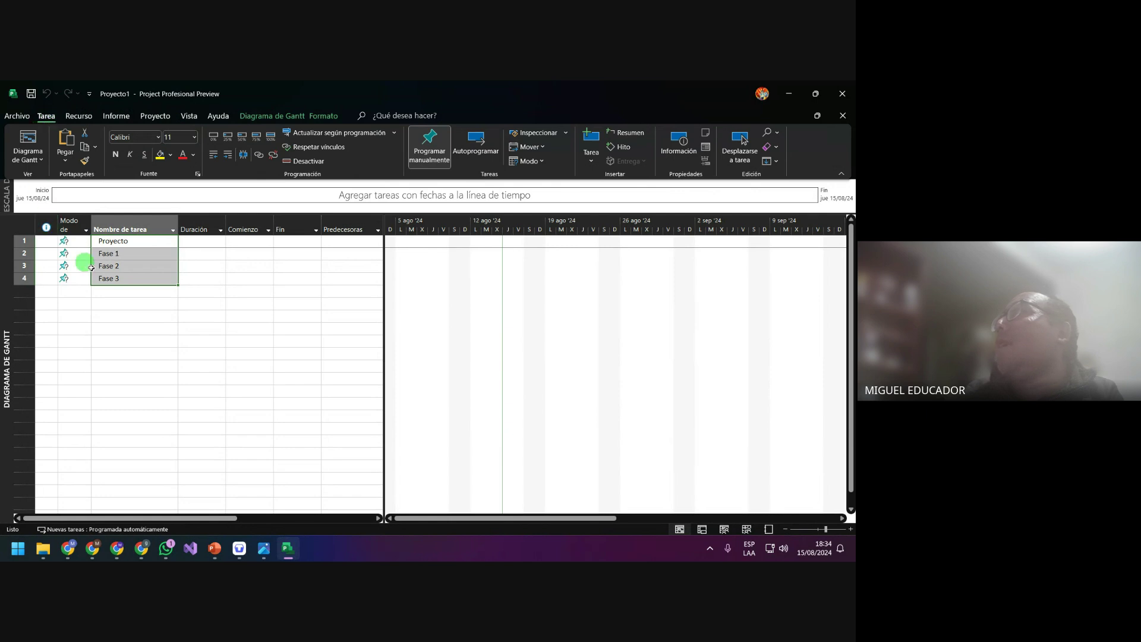
click(468, 154)
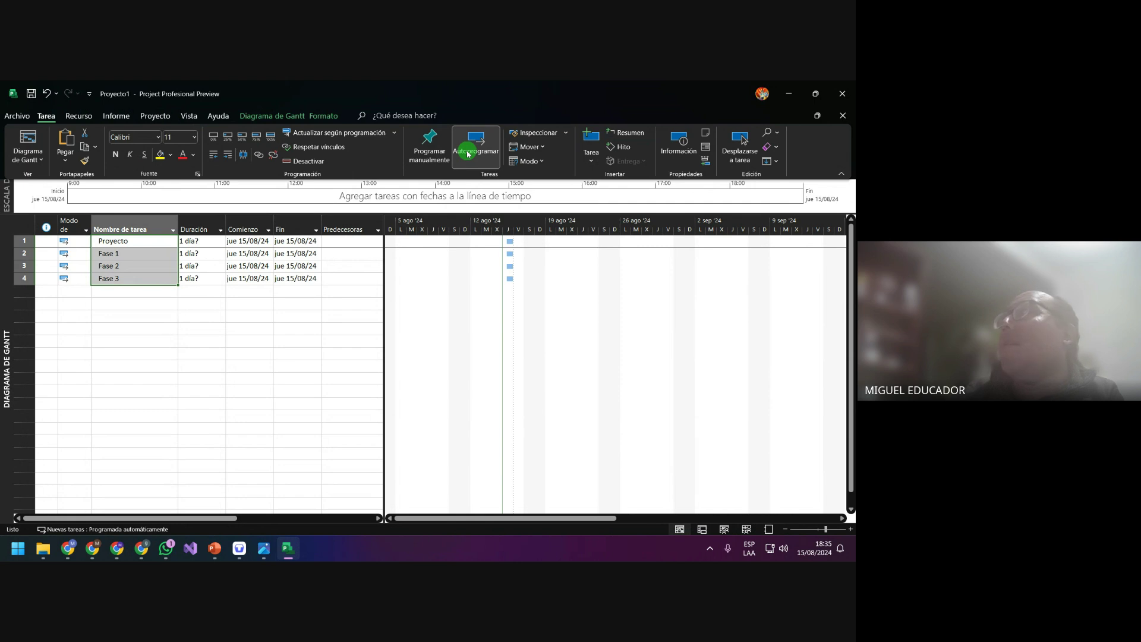
Save the changes made to Proyecto1
key(alt+F4)
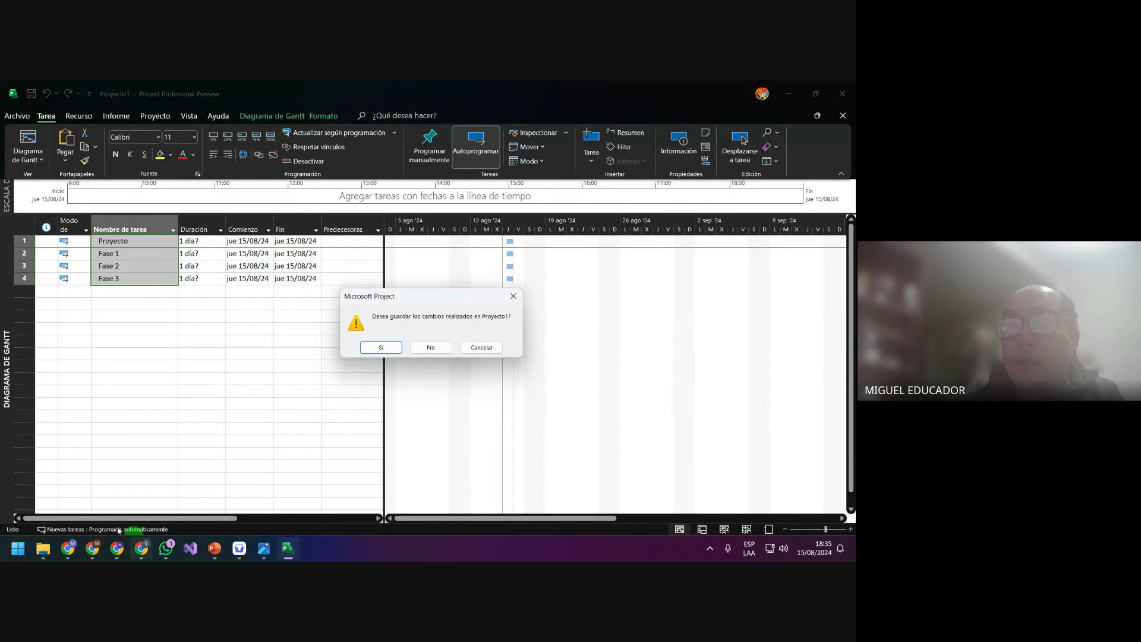
mouse_move(155, 532)
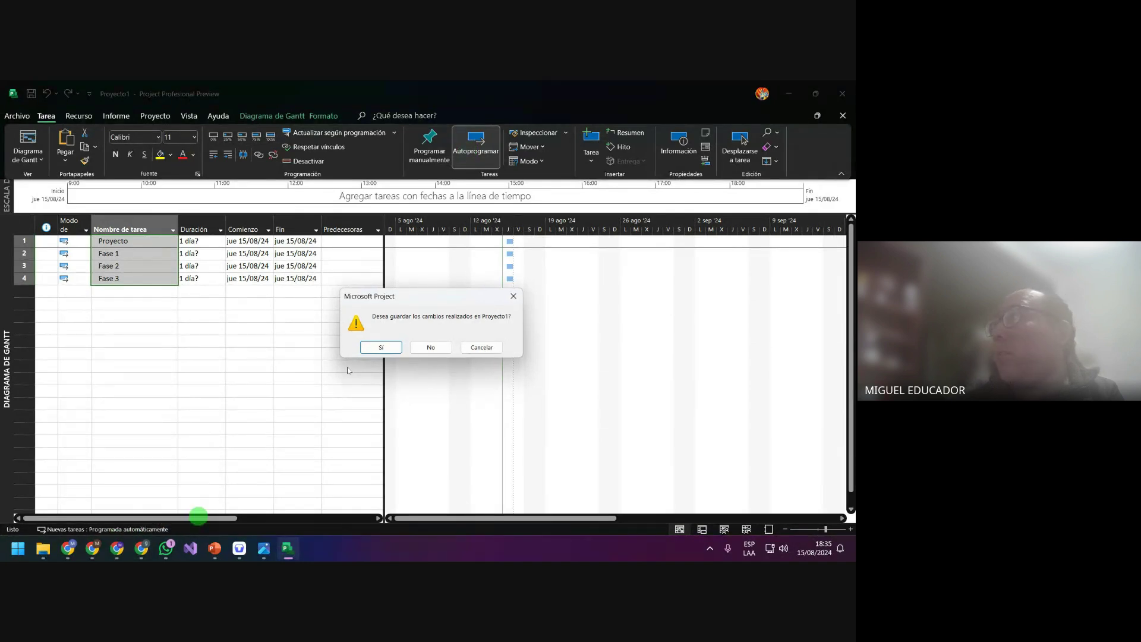
click(365, 349)
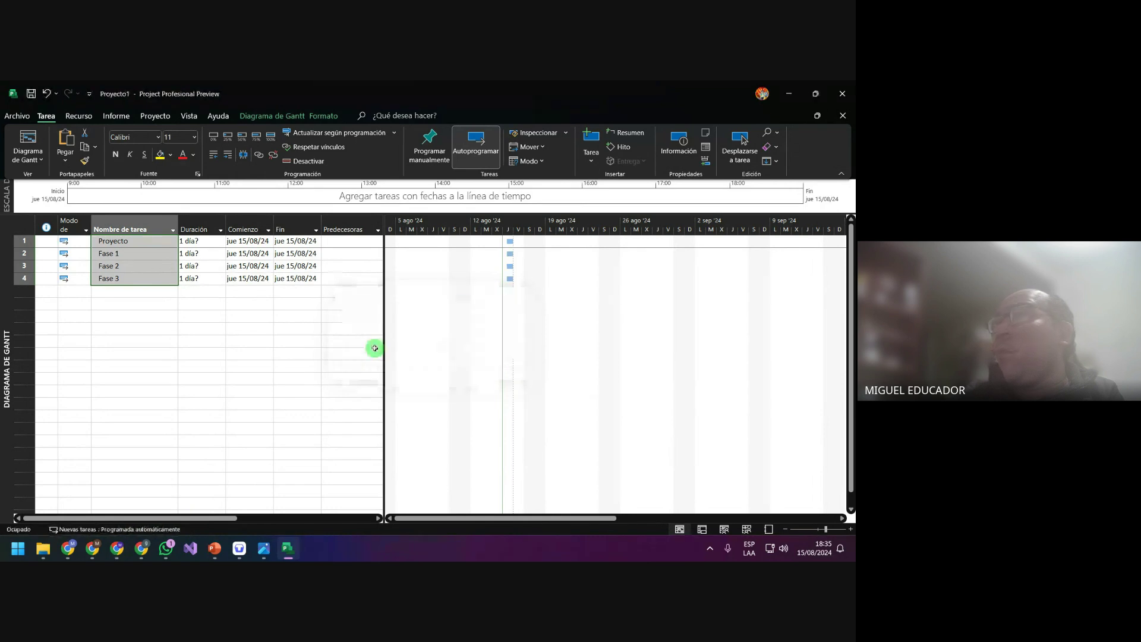
Check the general task information and scheduling mode of the Proyecto task without changing anything
click(196, 316)
click(160, 242)
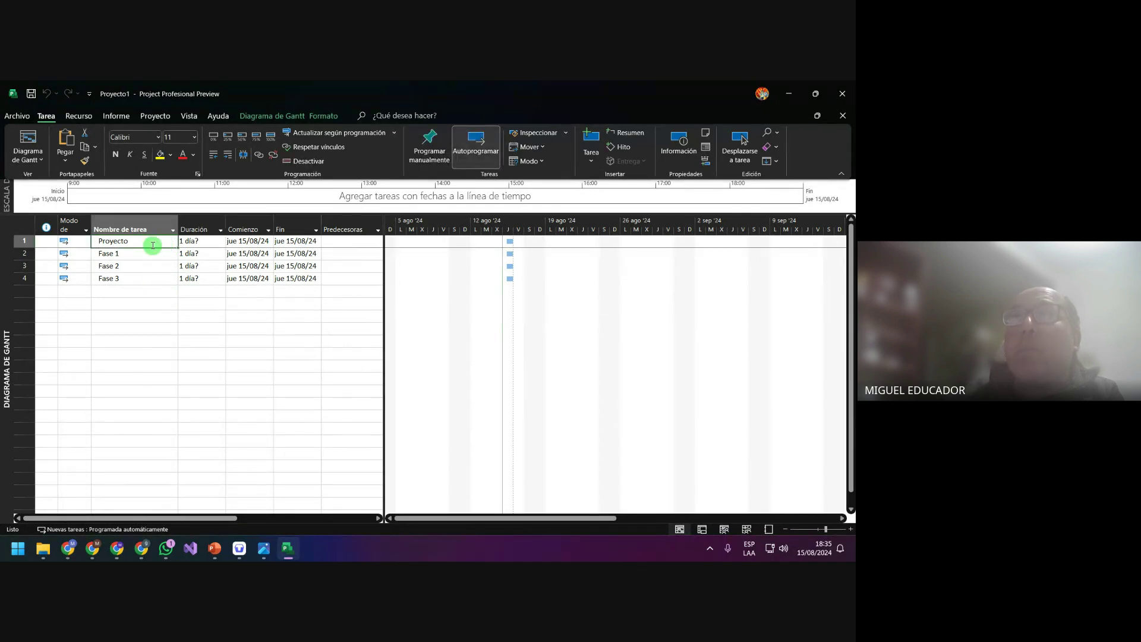
click(153, 246)
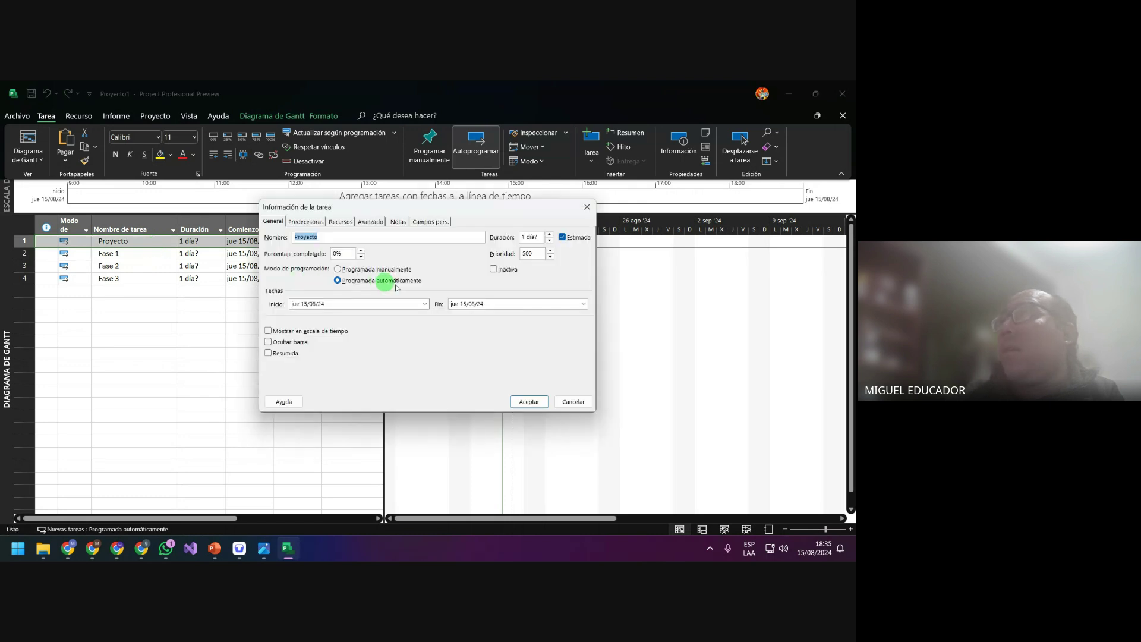
click(588, 401)
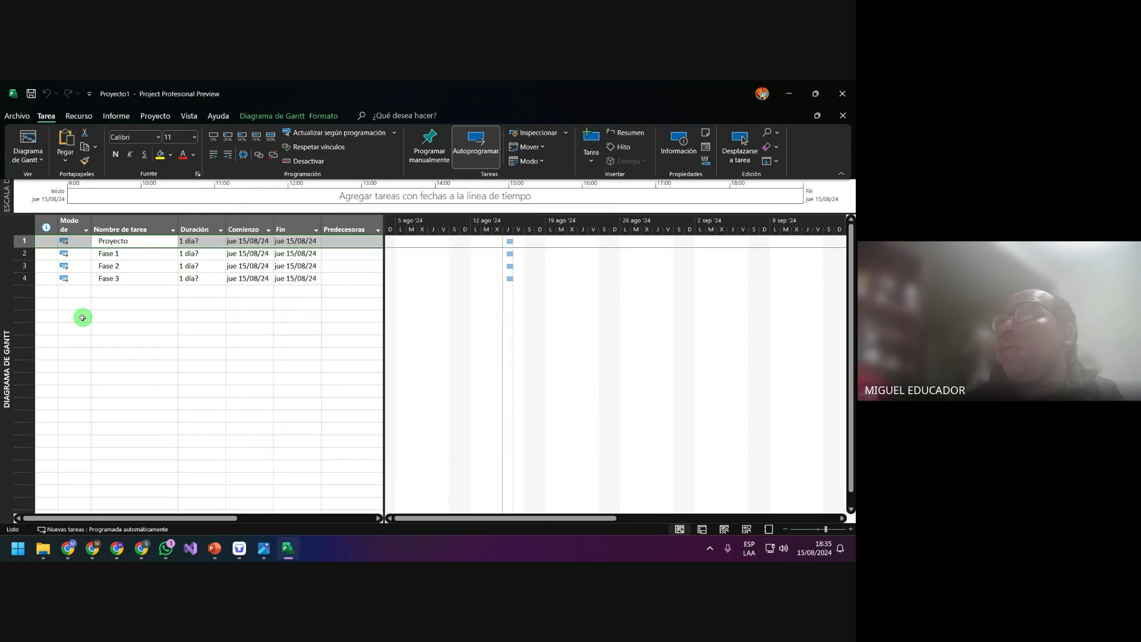
click(180, 291)
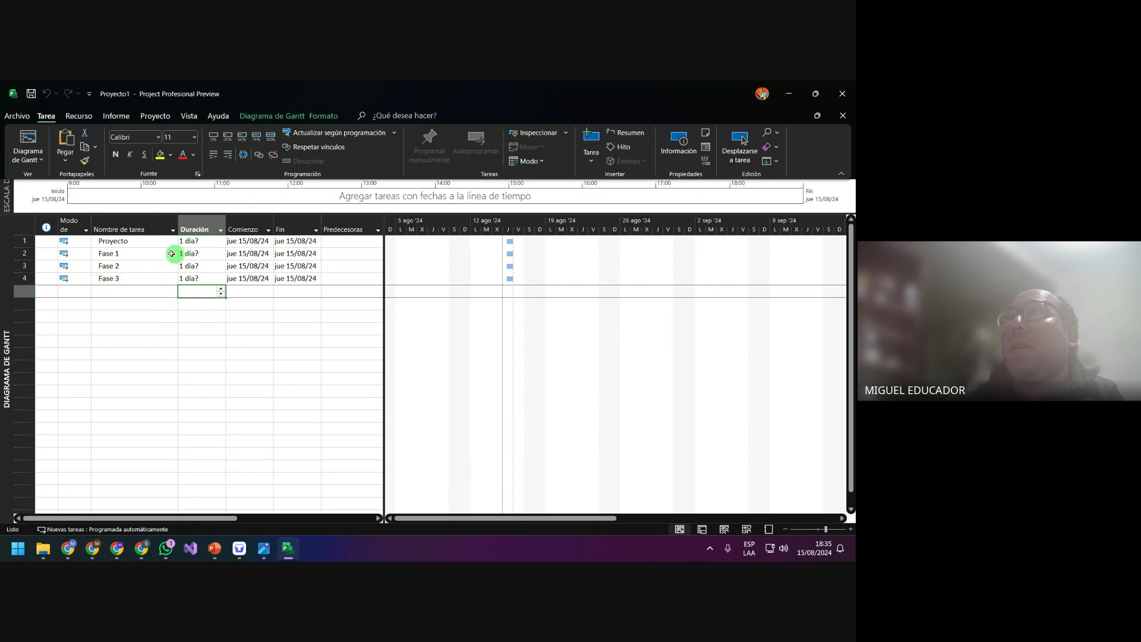
click(132, 252)
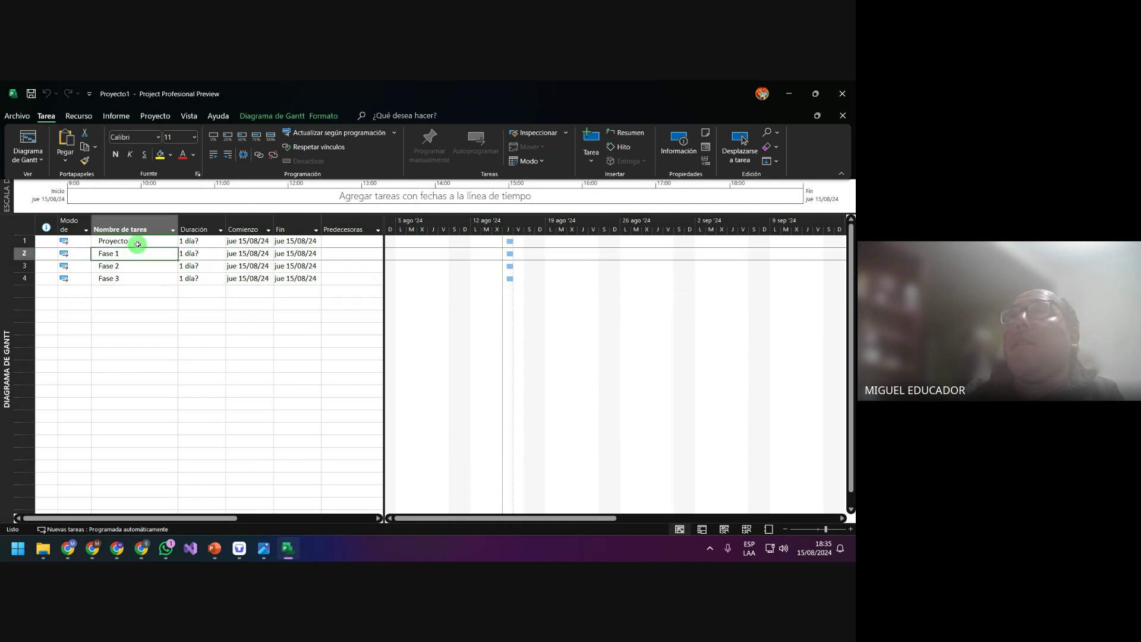
drag(132, 240, 138, 277)
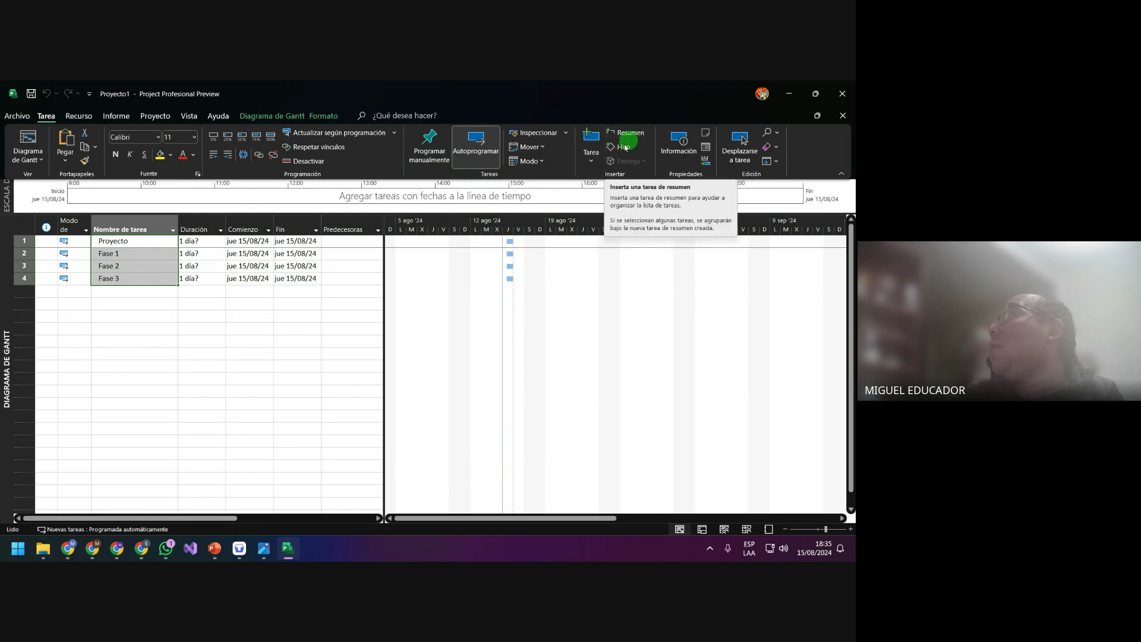
click(593, 159)
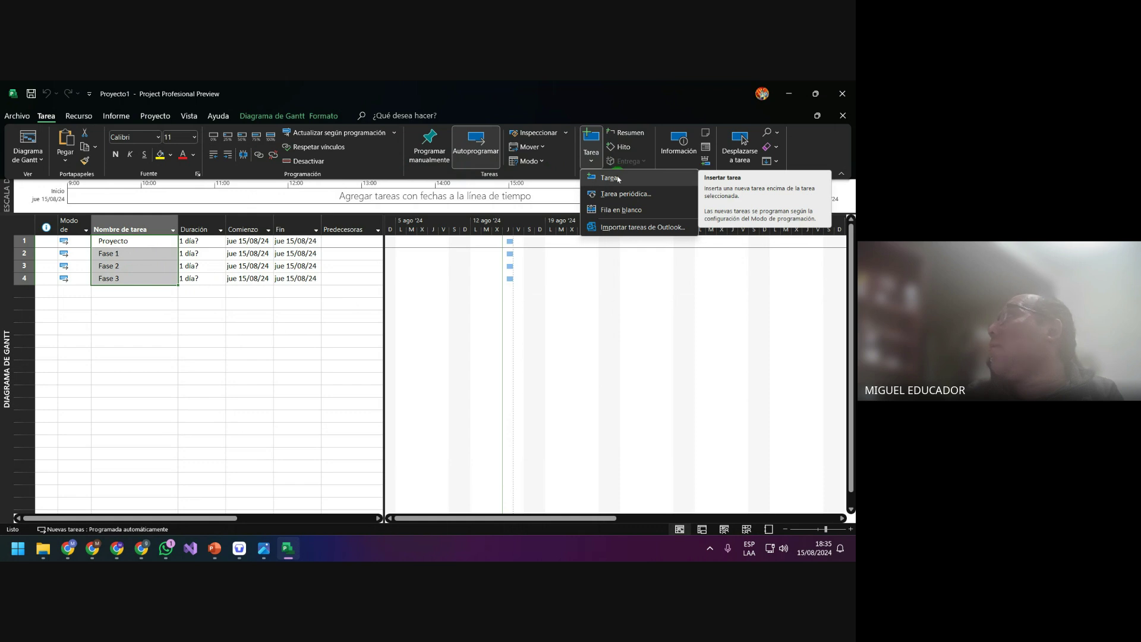
click(268, 121)
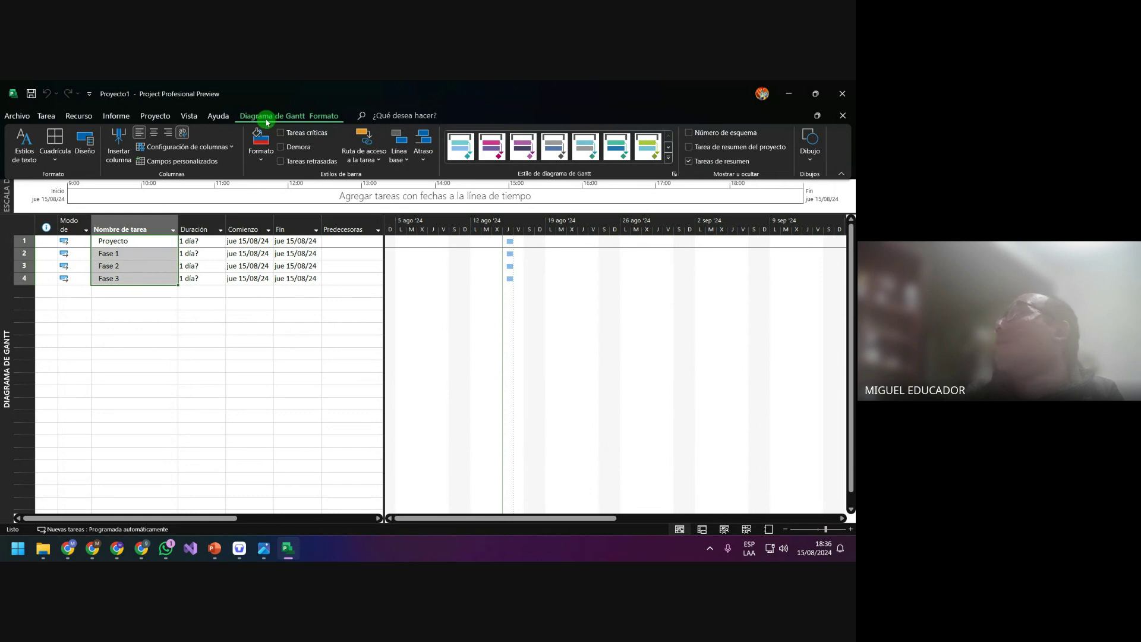
click(218, 115)
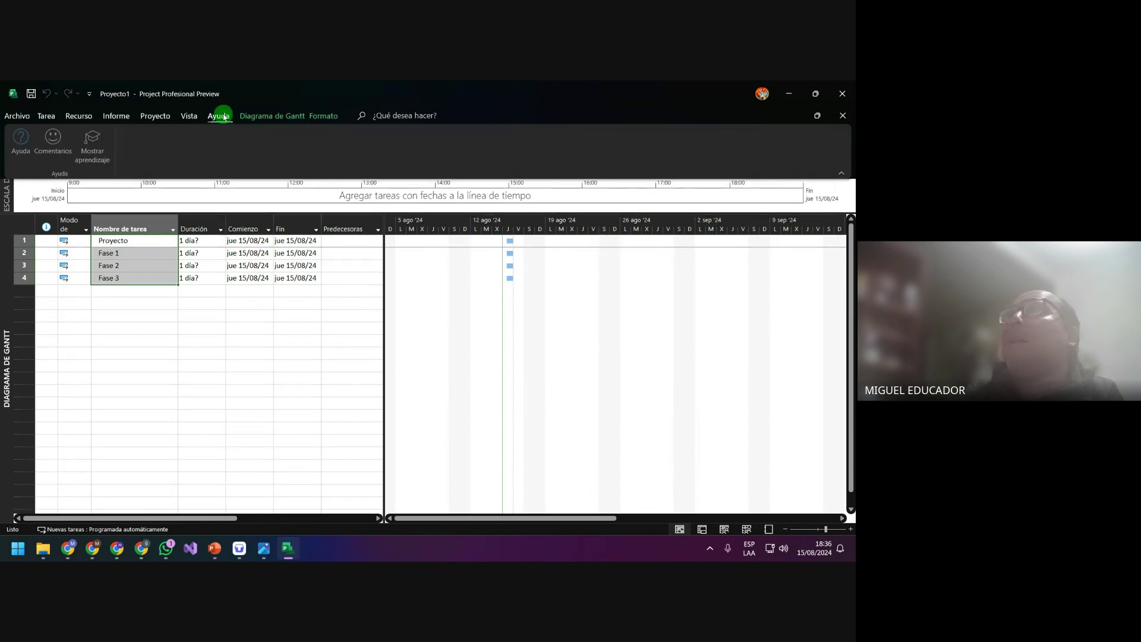
click(190, 115)
click(154, 116)
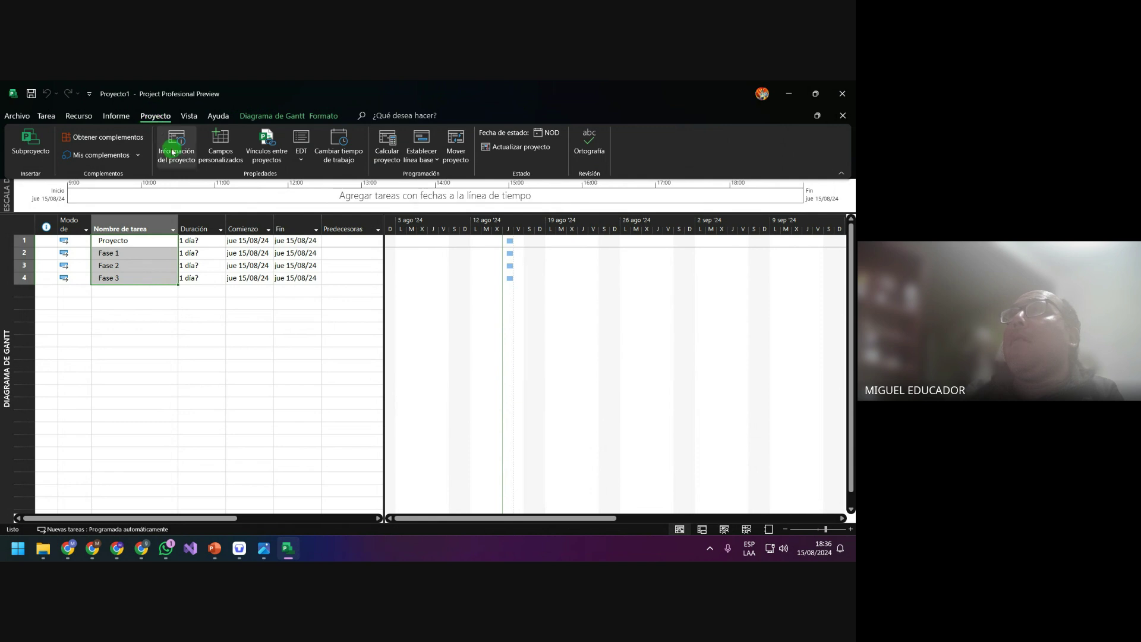
click(129, 239)
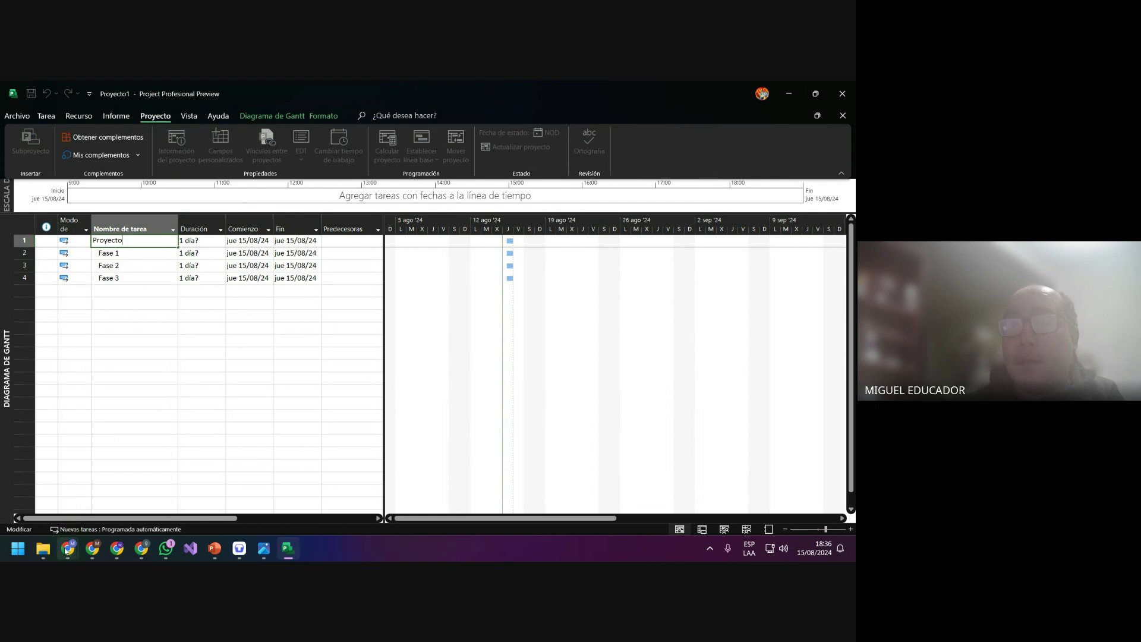
Switch to the Google Meet call in Chrome, admit the waiting participant and return to Proyecto1
mouse_move(68, 548)
click(58, 522)
click(84, 91)
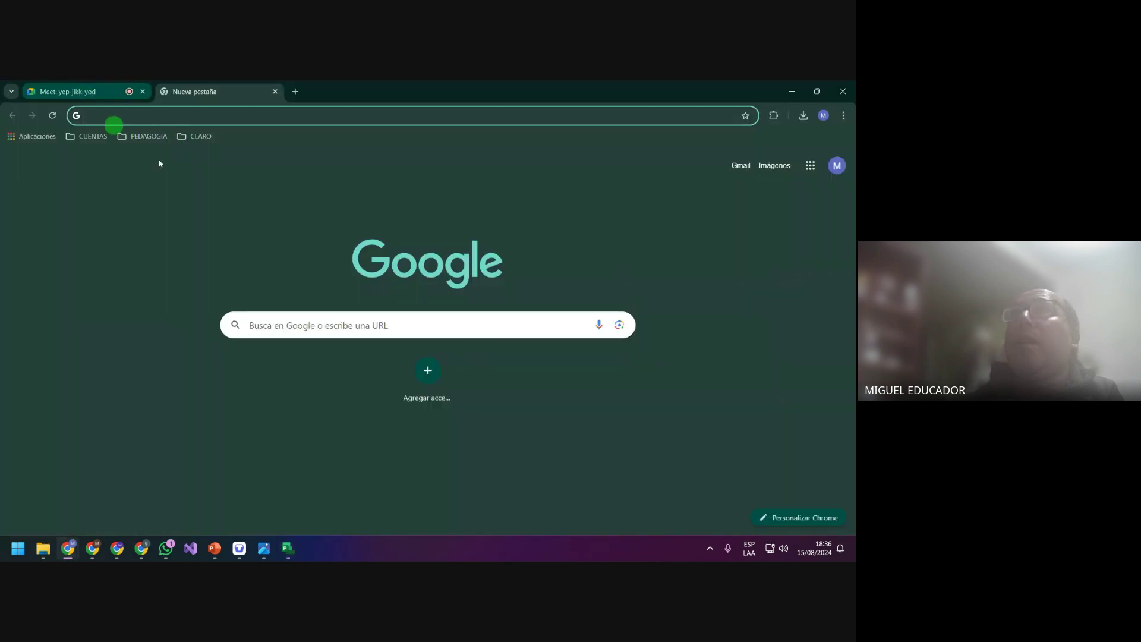
click(773, 351)
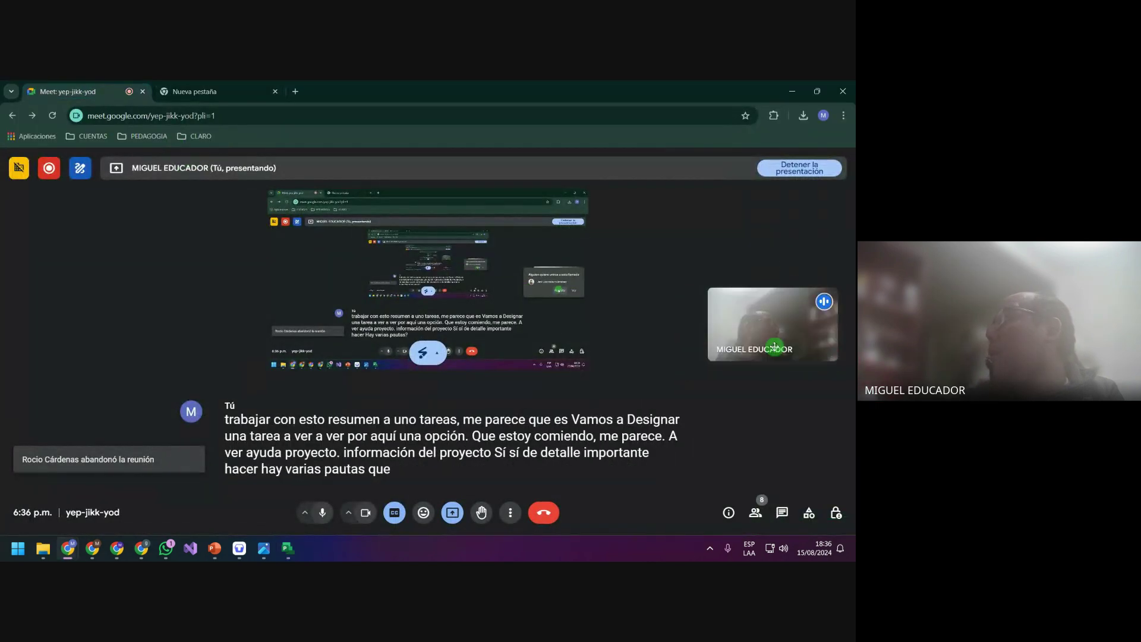
click(792, 91)
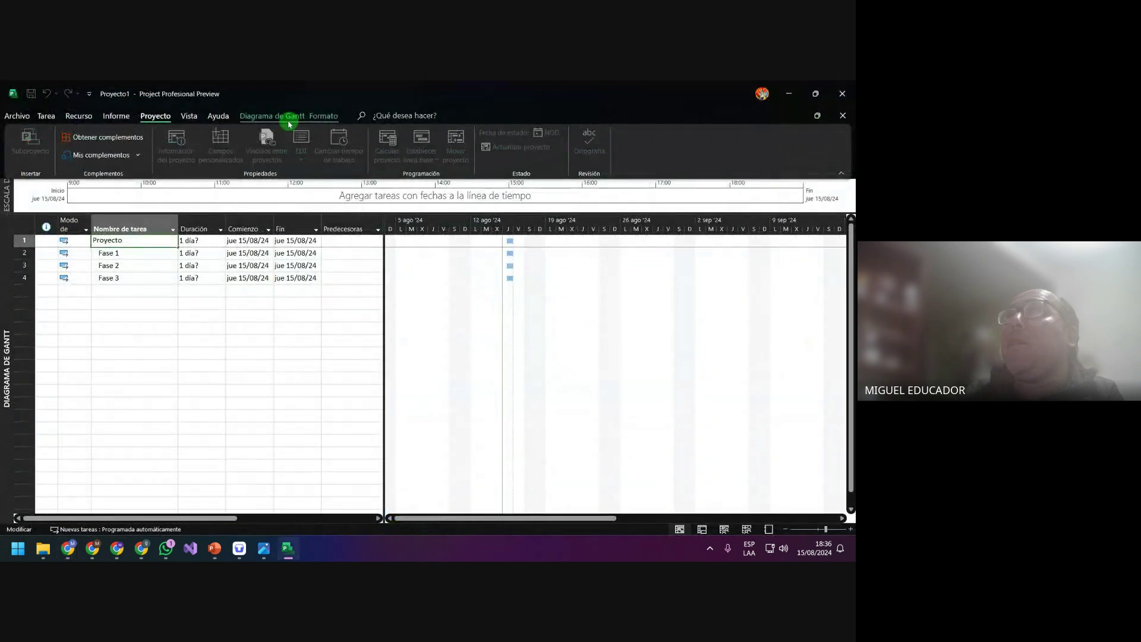
click(163, 116)
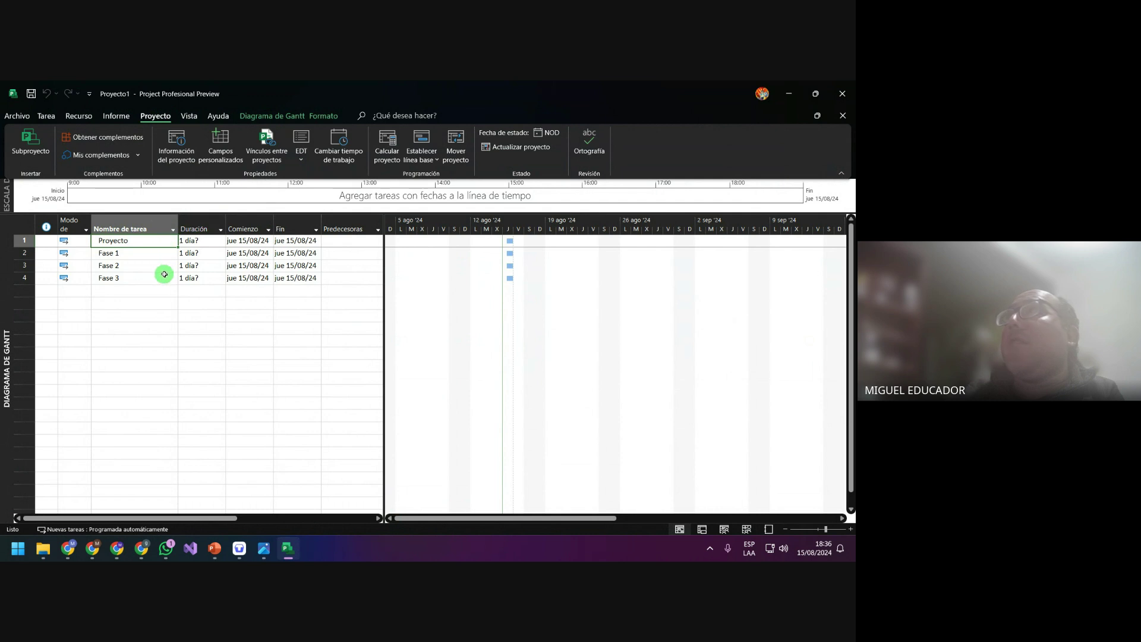
Set the project's start date to 19/08/2024 in the project information and check the sample Gantt diagram image
click(175, 156)
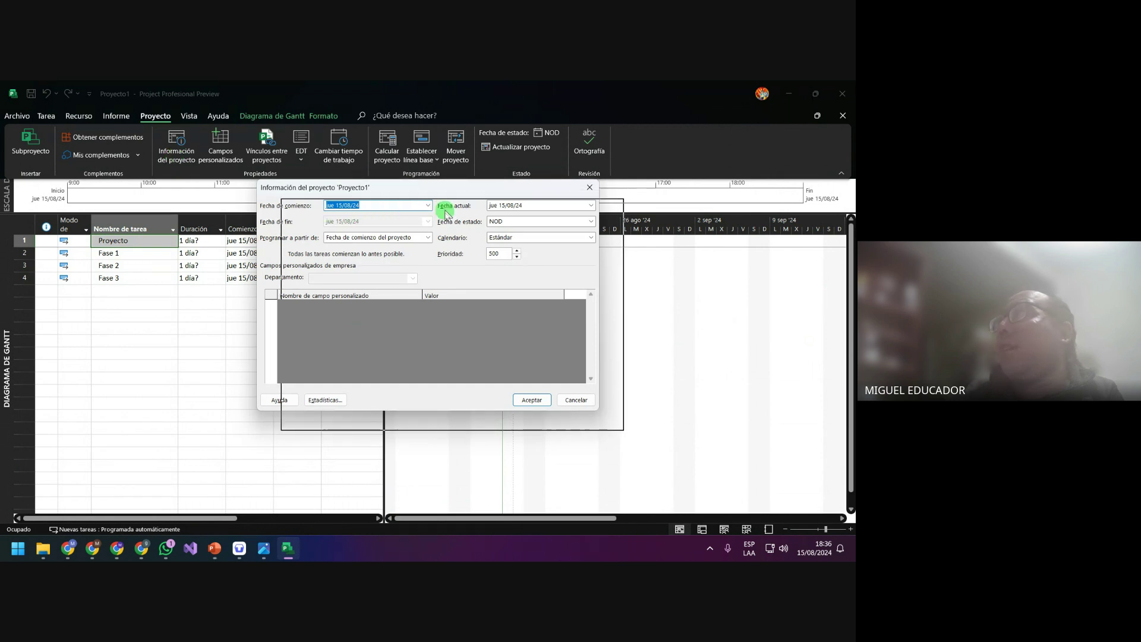
drag(420, 194, 395, 241)
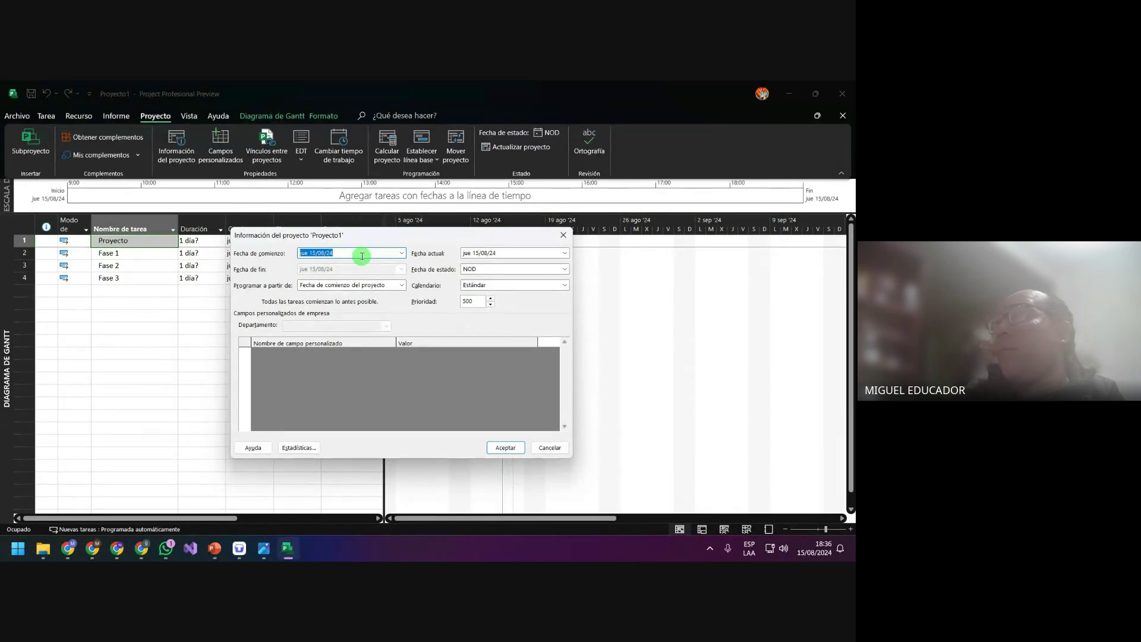
click(401, 254)
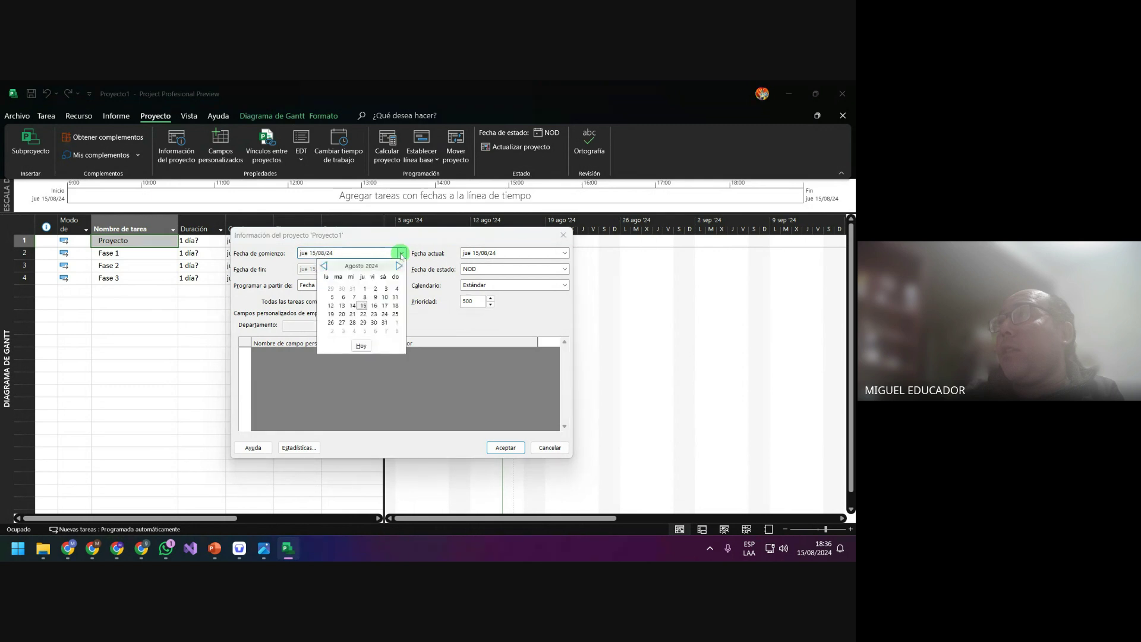
click(330, 314)
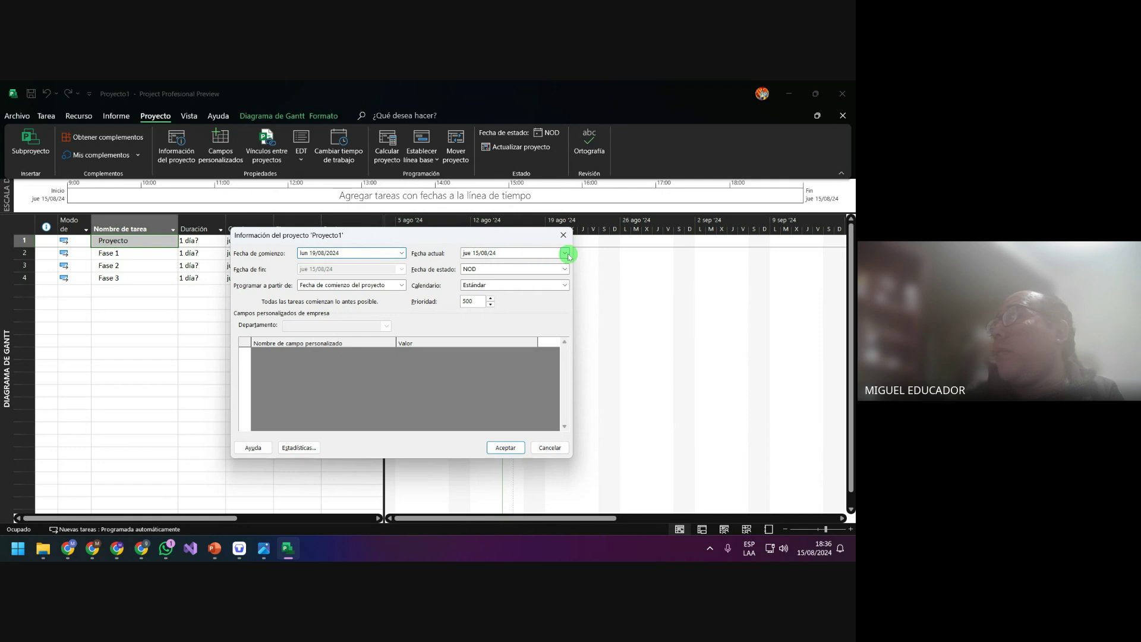
click(269, 548)
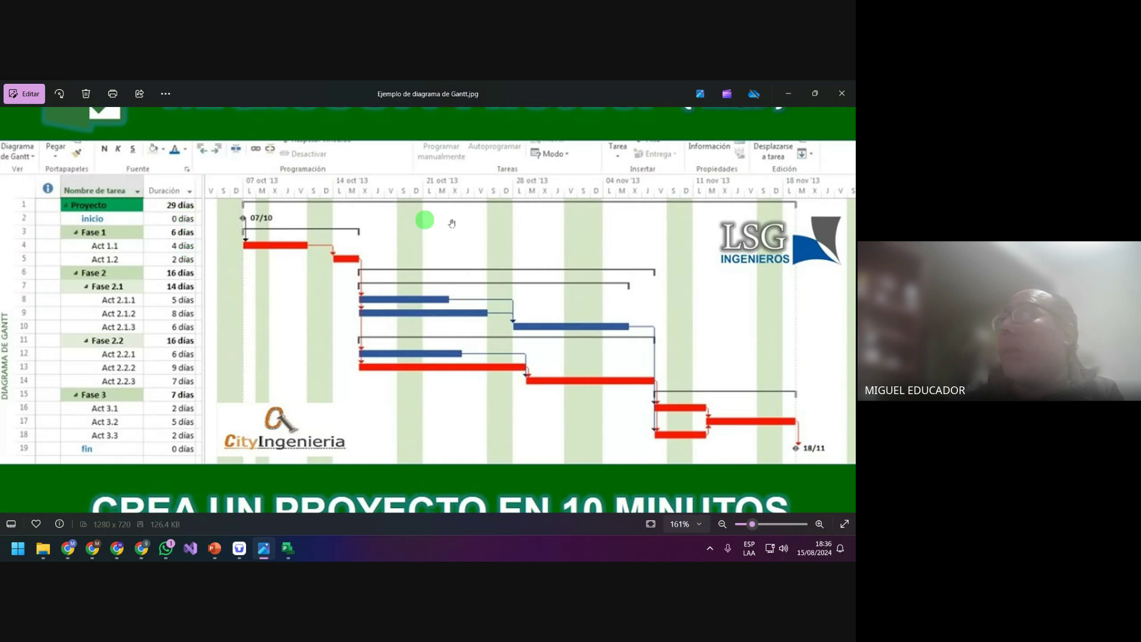
click(787, 95)
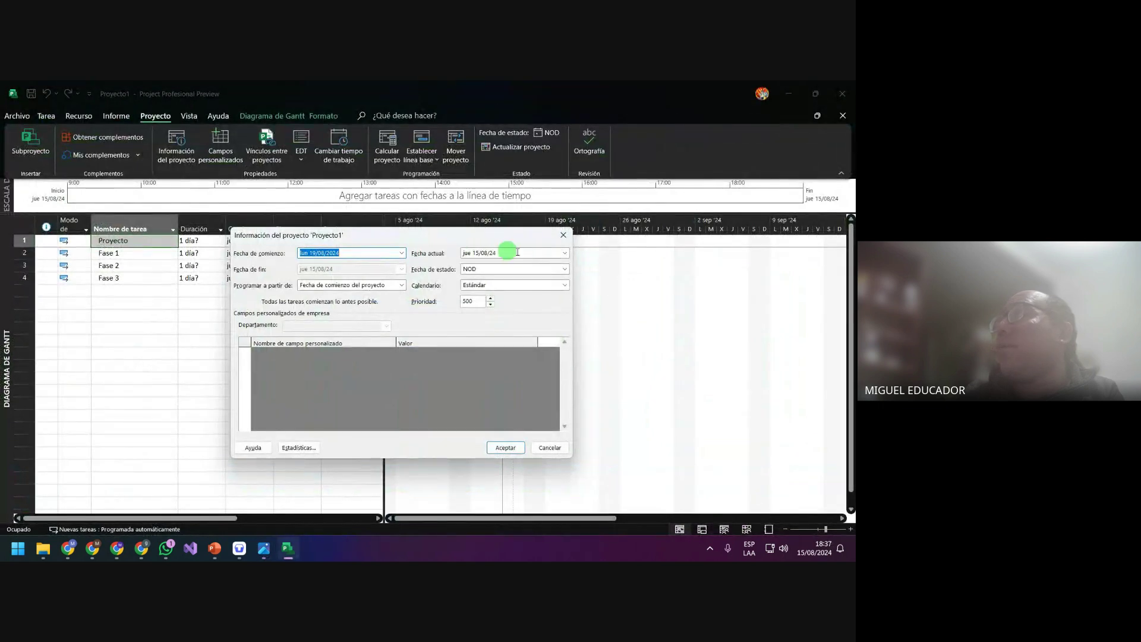
Set the project's current date to 26/09/2024, keep scheduling from the project start date, apply the project information and save Proyecto1
click(566, 253)
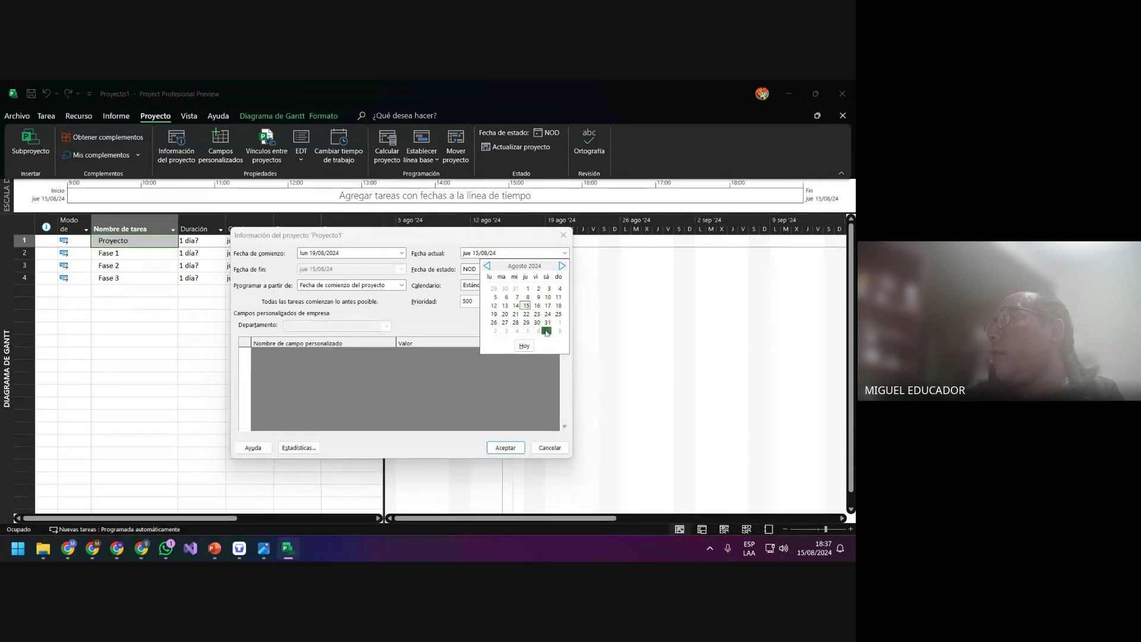
click(562, 265)
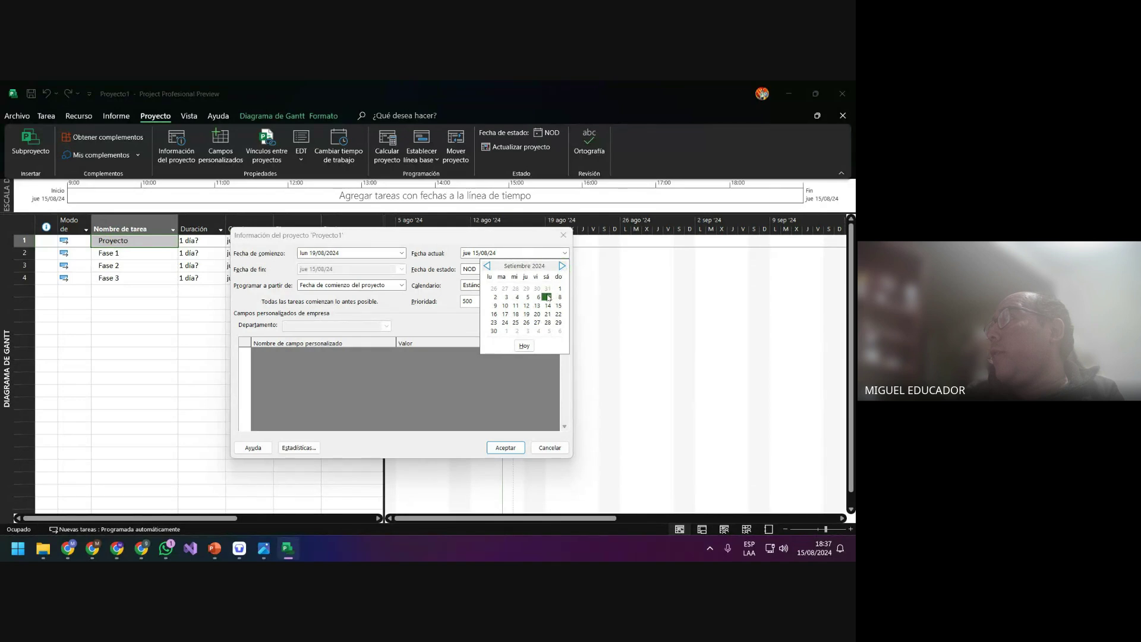
click(526, 322)
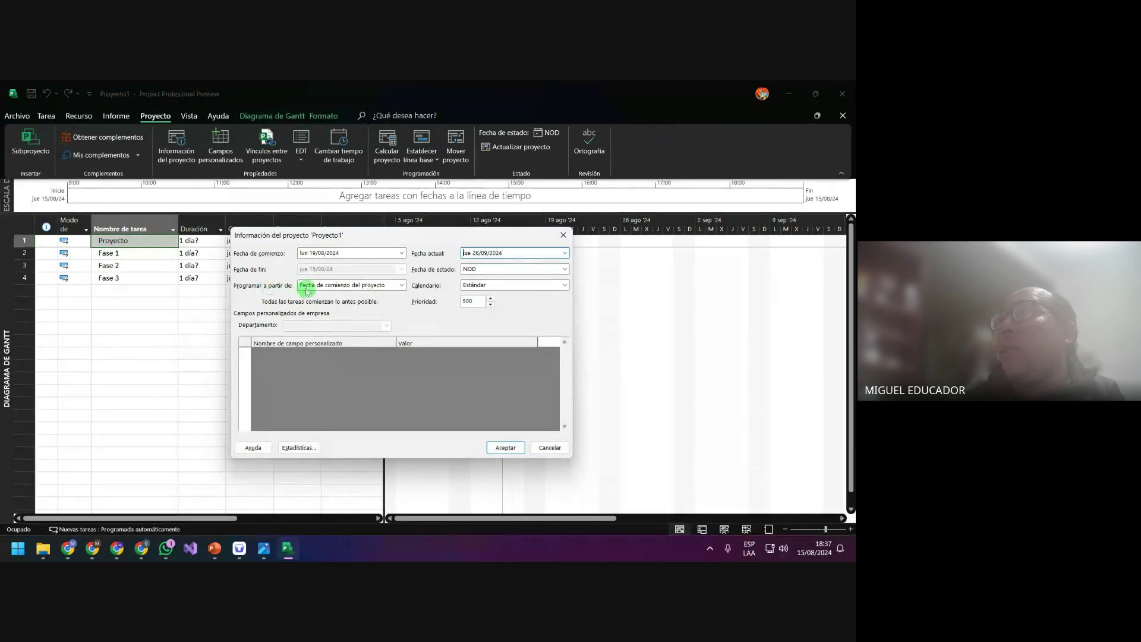
click(402, 288)
click(402, 290)
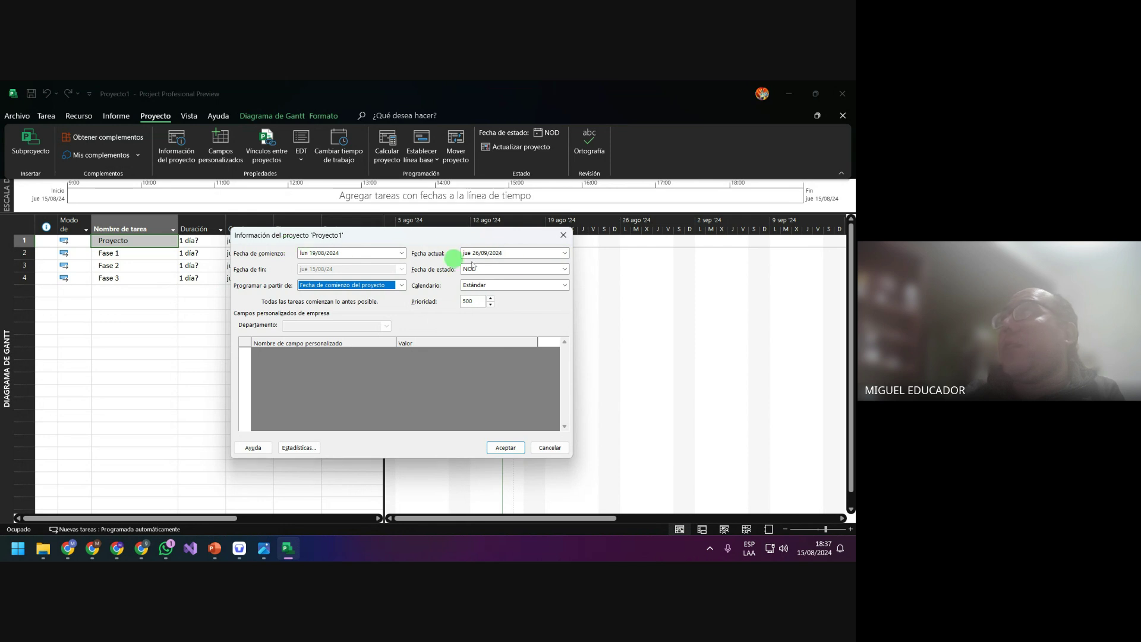
click(500, 447)
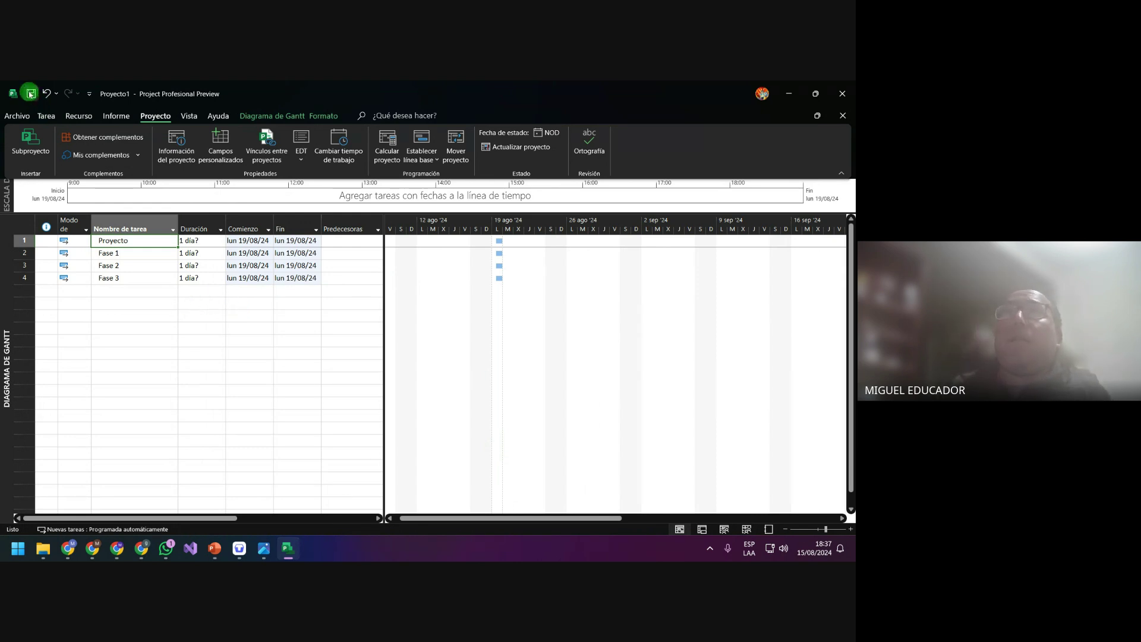
click(126, 221)
click(114, 241)
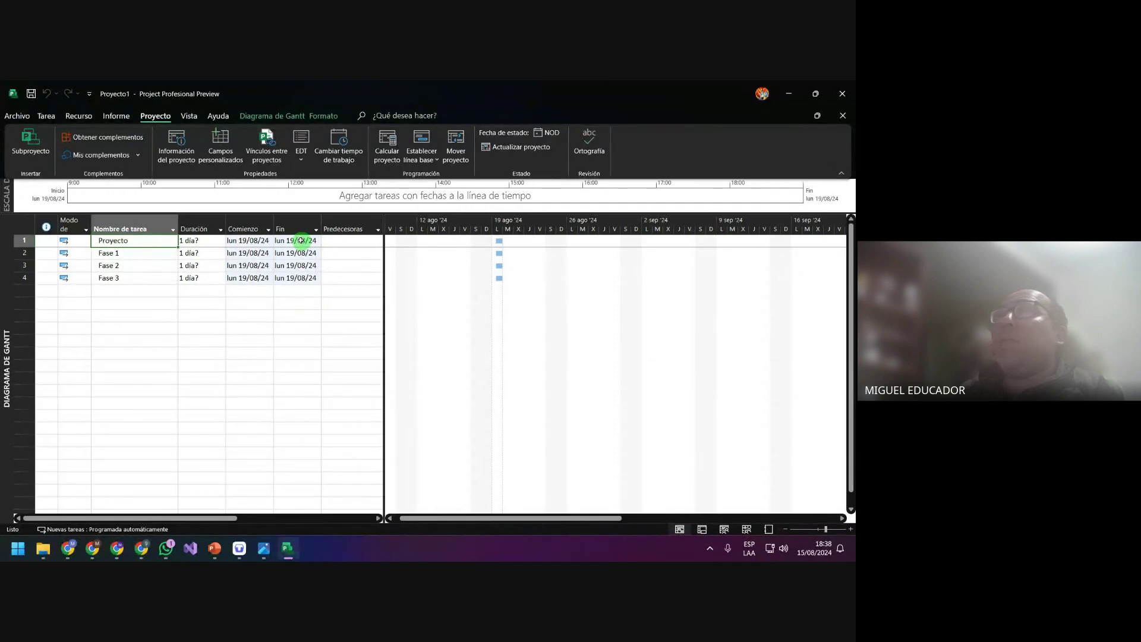
Look over the project's custom fields, WBS code options and working-time calendar without changing anything
click(224, 158)
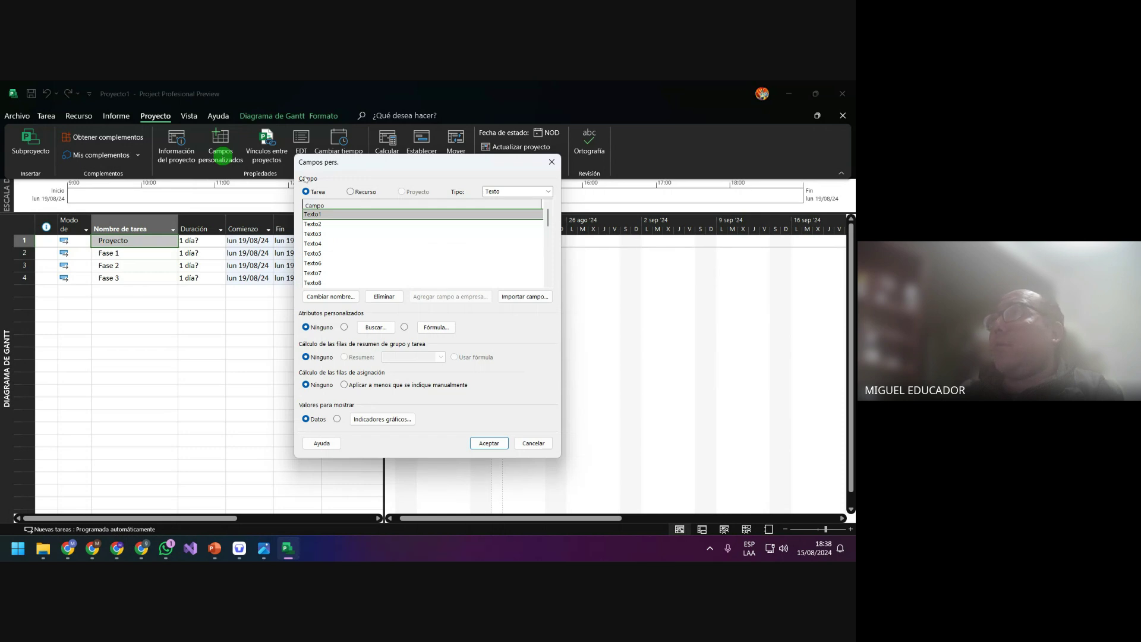
click(552, 162)
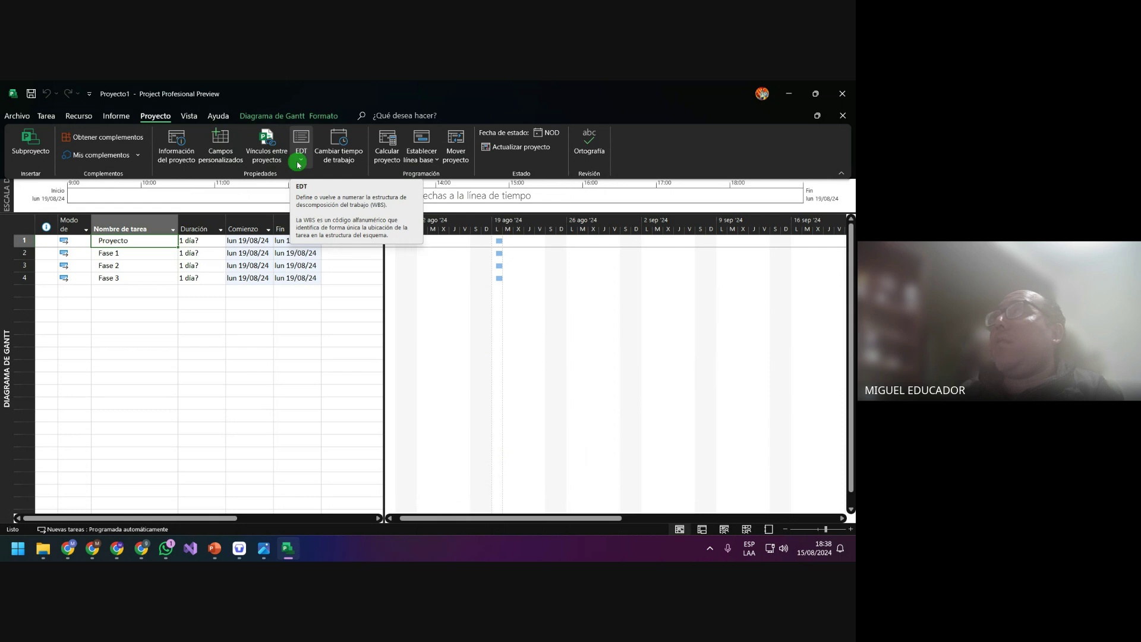
click(300, 164)
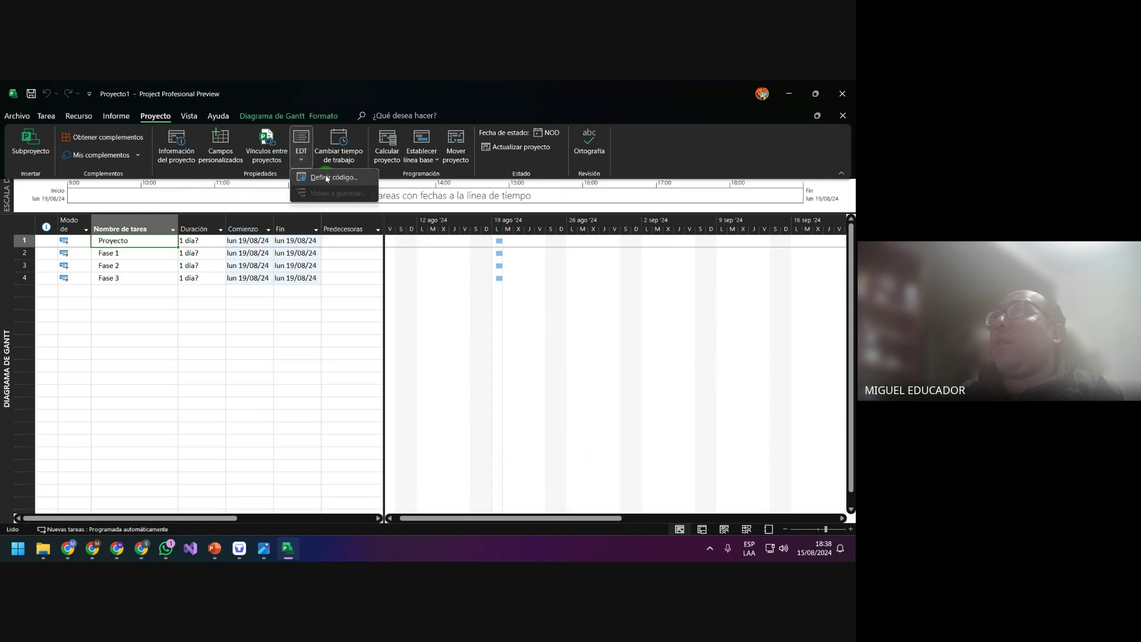
click(355, 91)
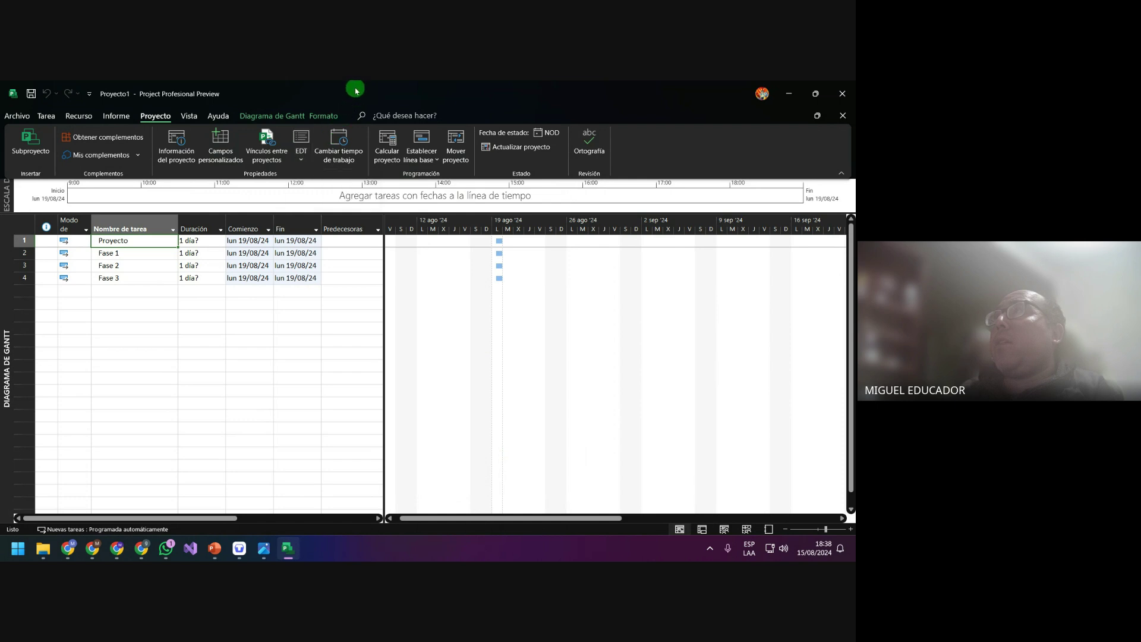
click(347, 148)
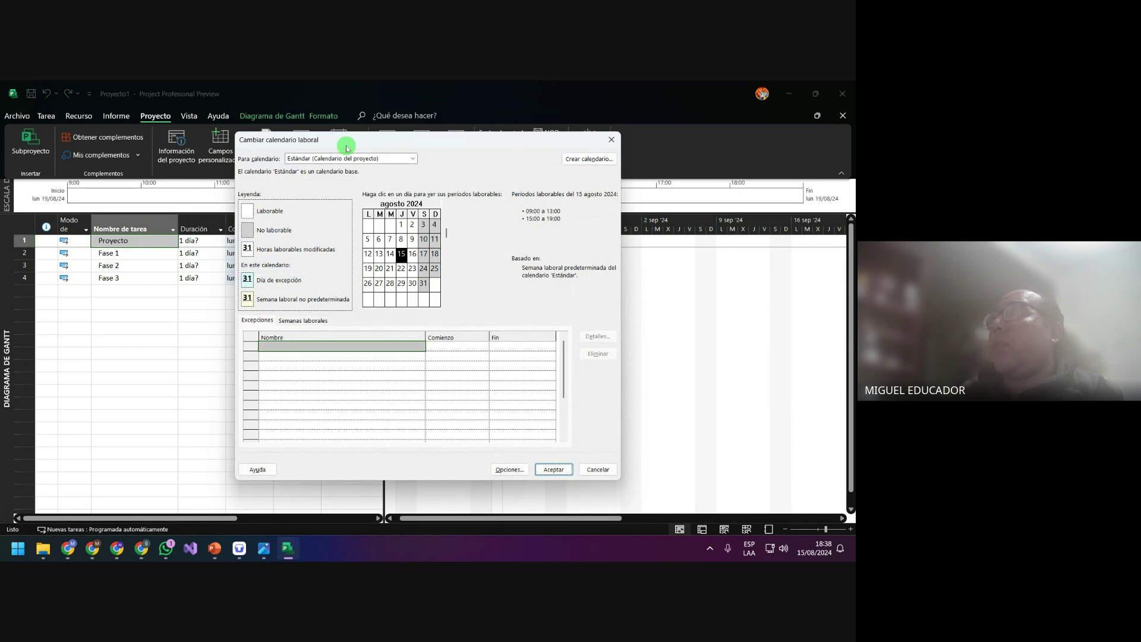
click(611, 139)
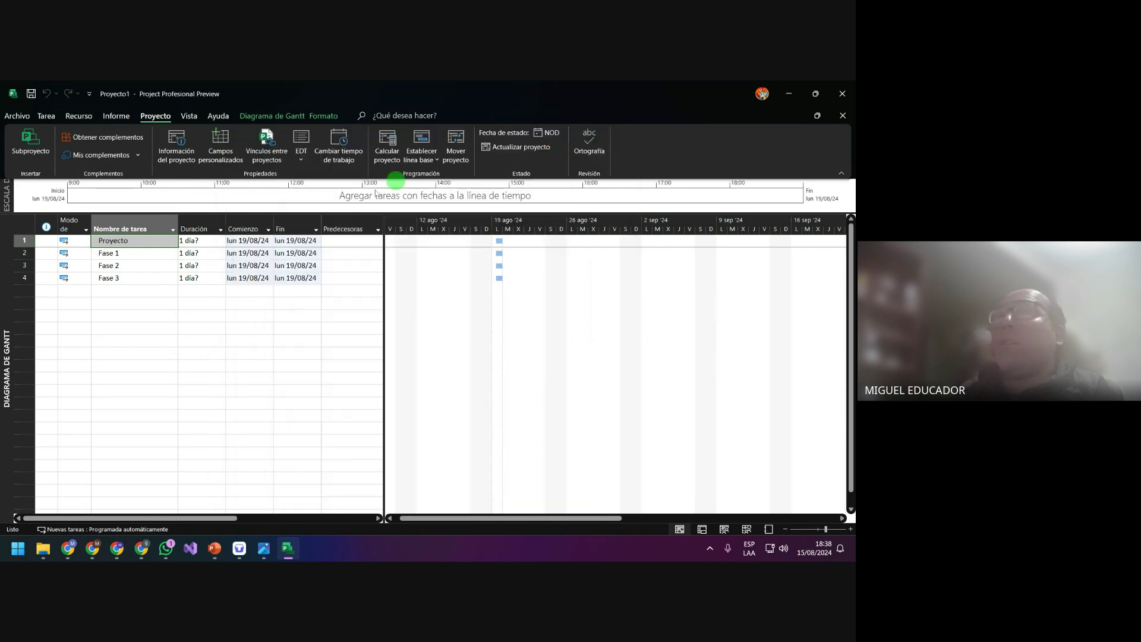
Open the project's working-time settings and examine the Estándar calendar's working days and hours for August 2024
click(165, 240)
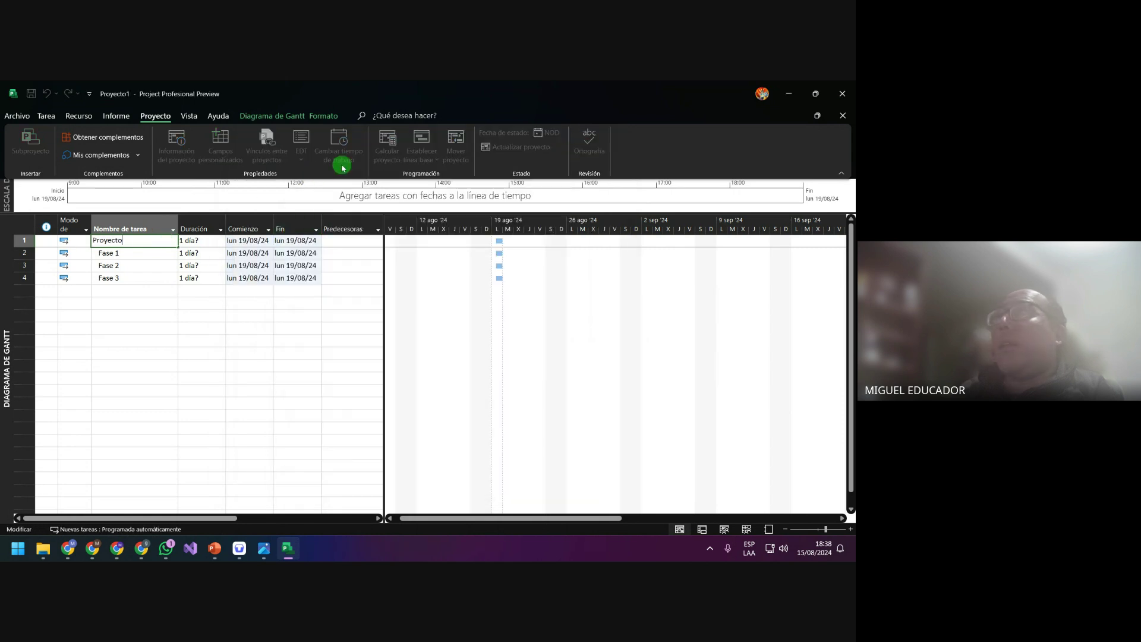
click(146, 256)
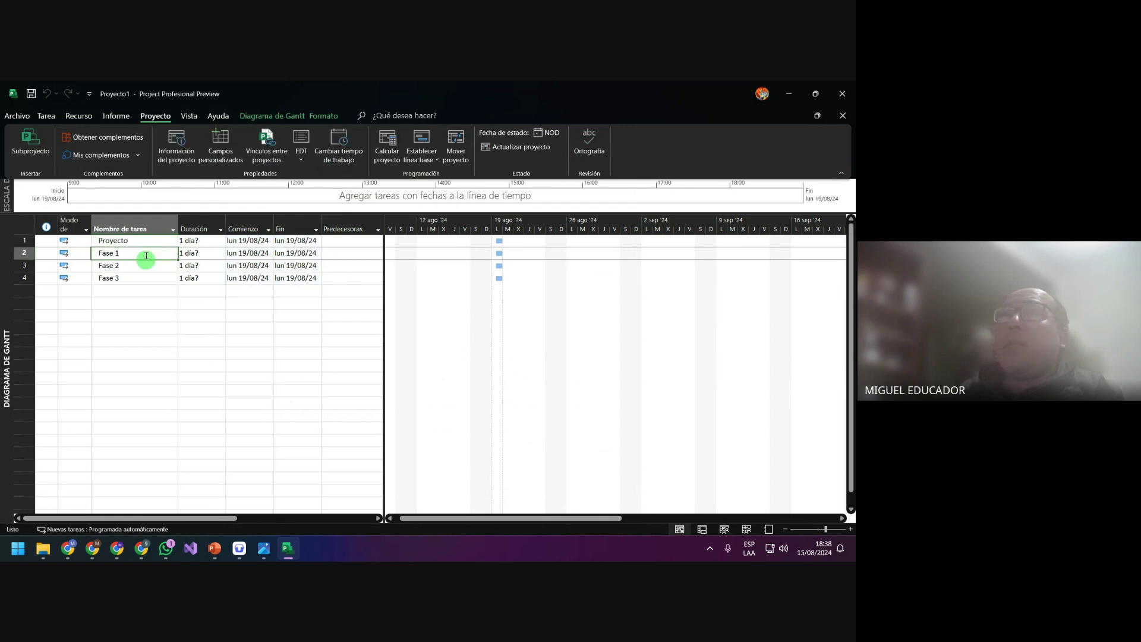
click(148, 241)
click(341, 151)
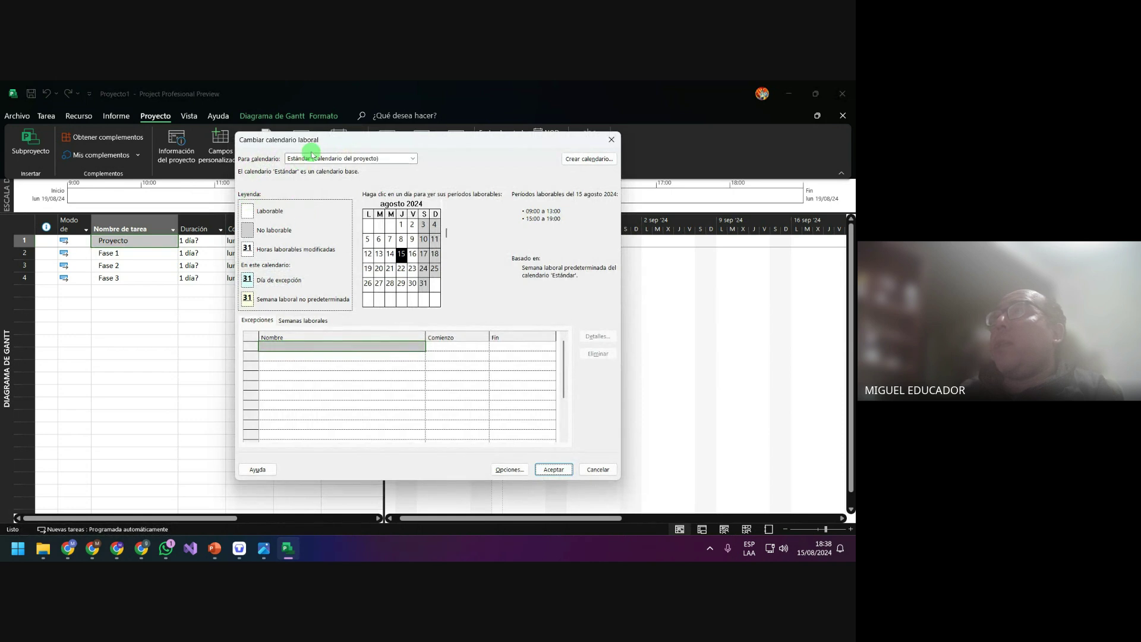
drag(308, 145, 368, 146)
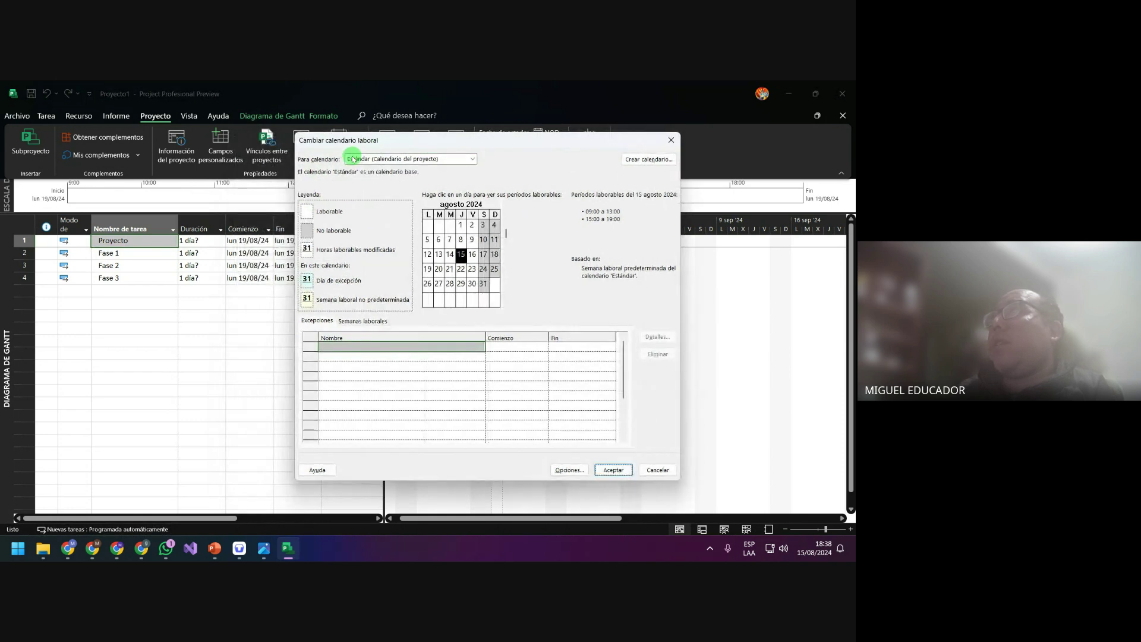
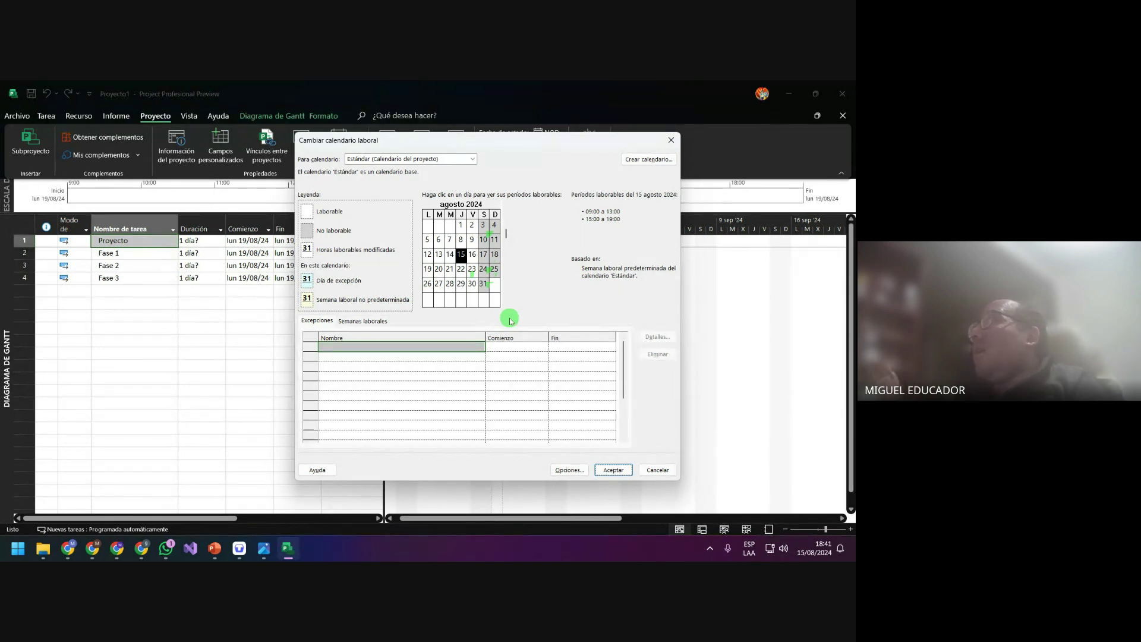
Compare the working days and hours of the 24 horas, Turno de noche and Estándar base calendars, ending on Estándar
click(473, 159)
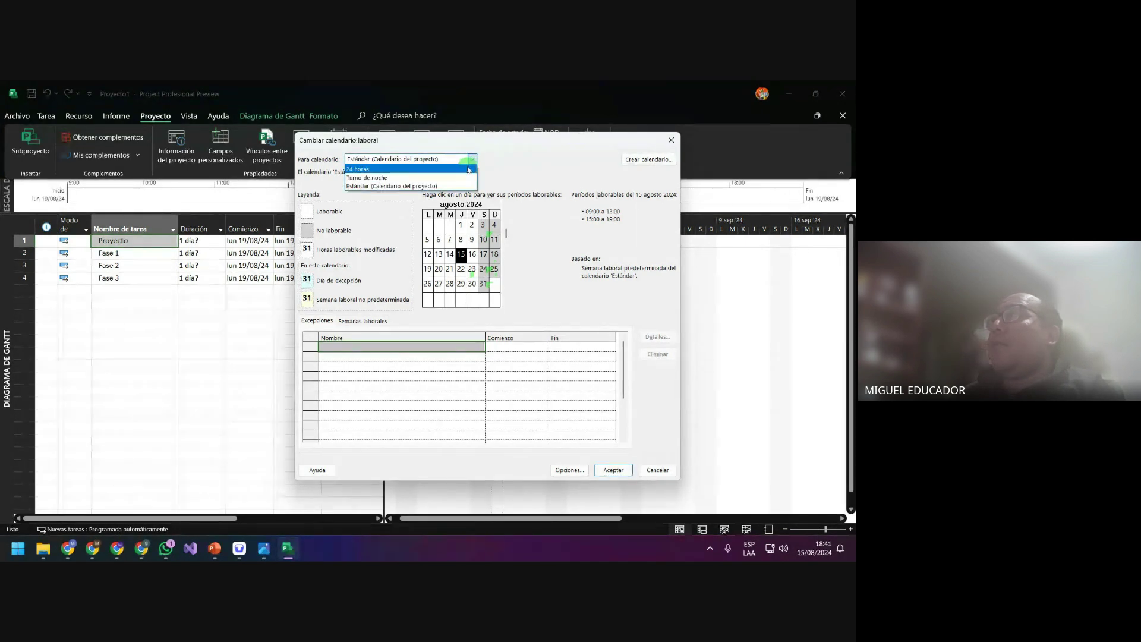
click(468, 170)
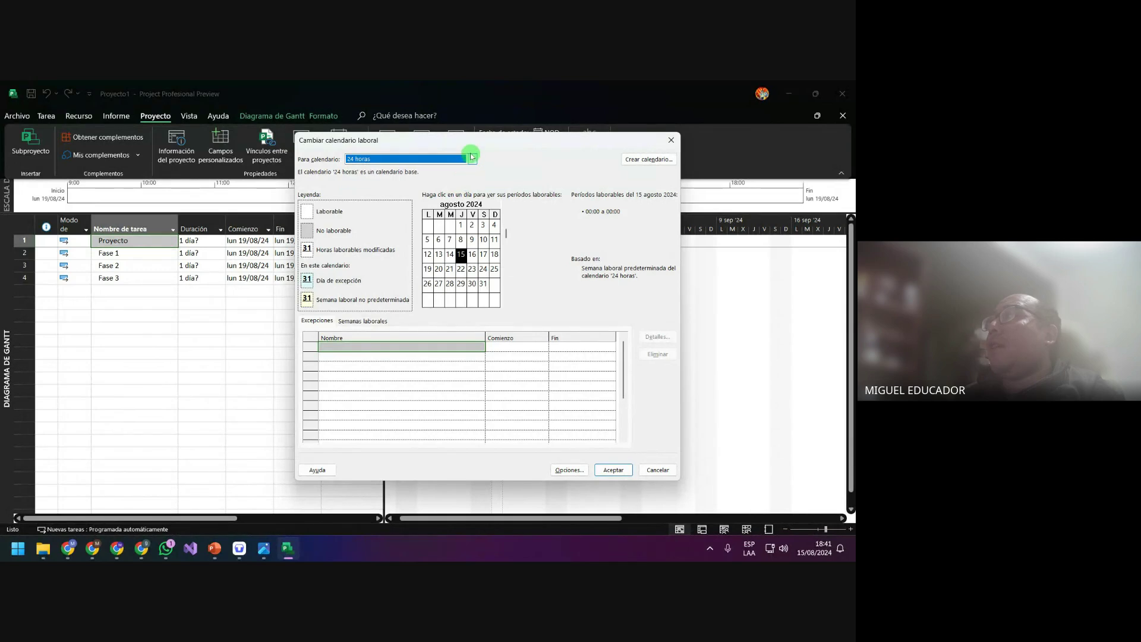
click(467, 160)
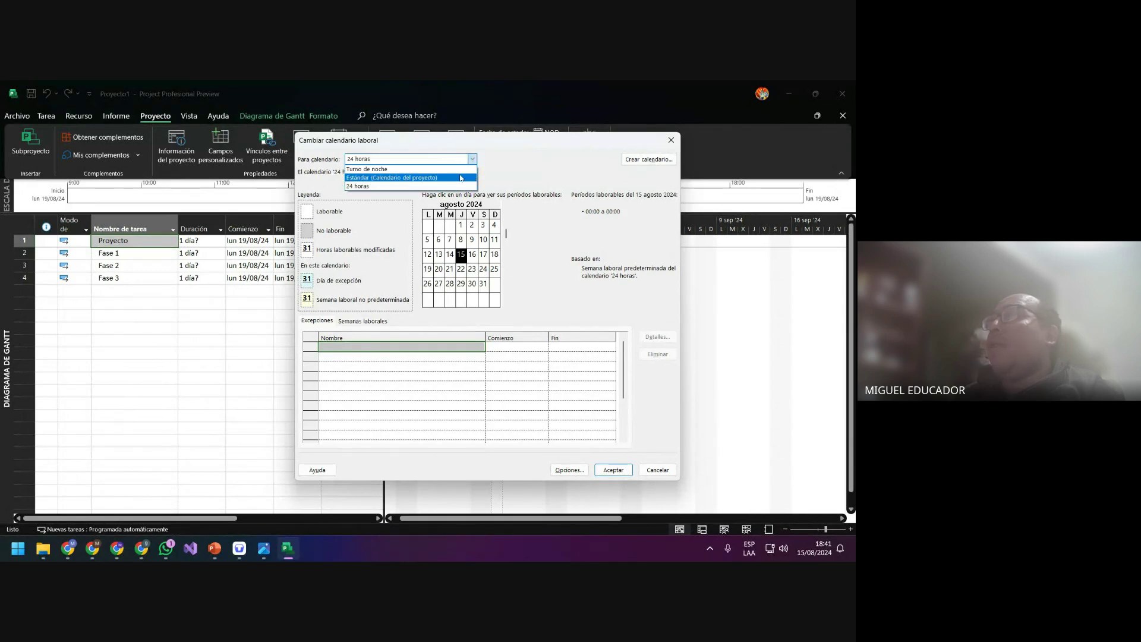
click(460, 178)
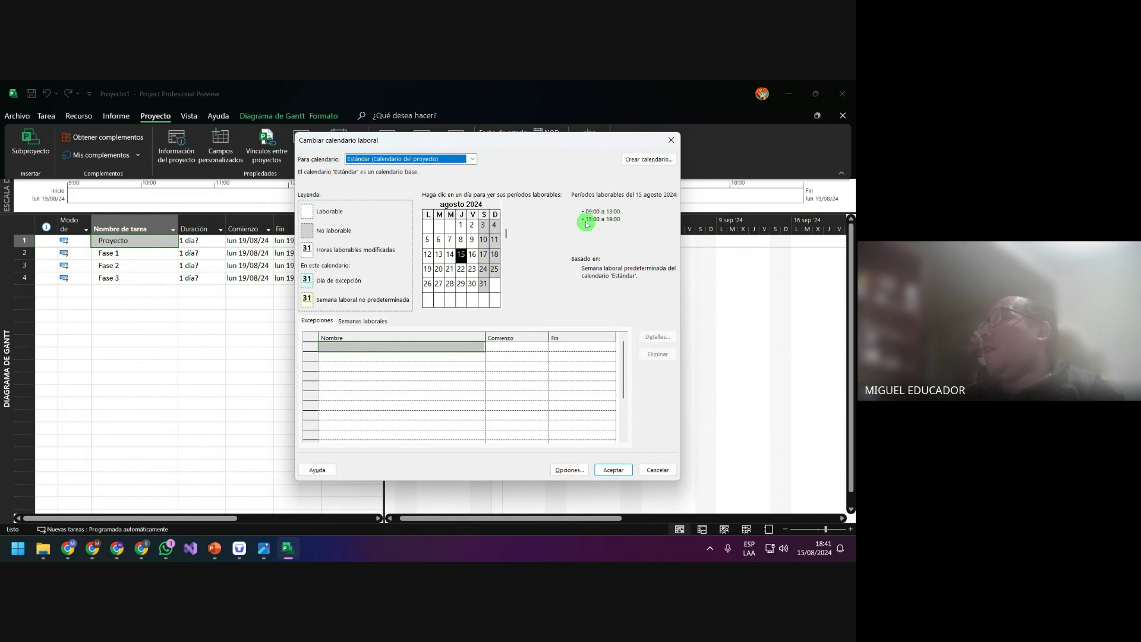
click(476, 161)
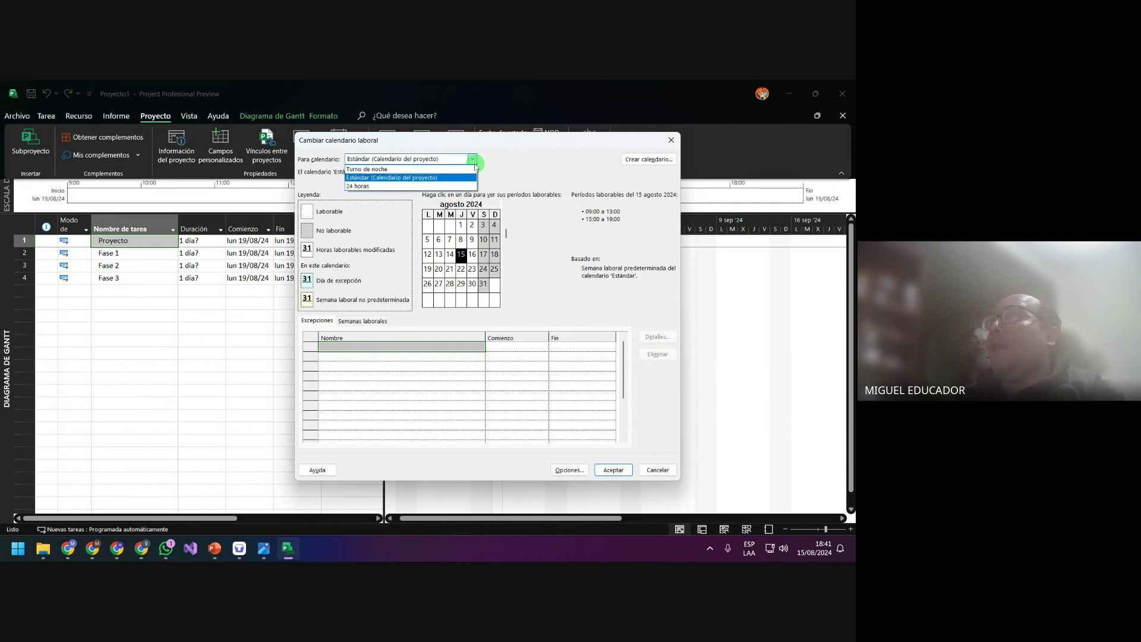
click(463, 186)
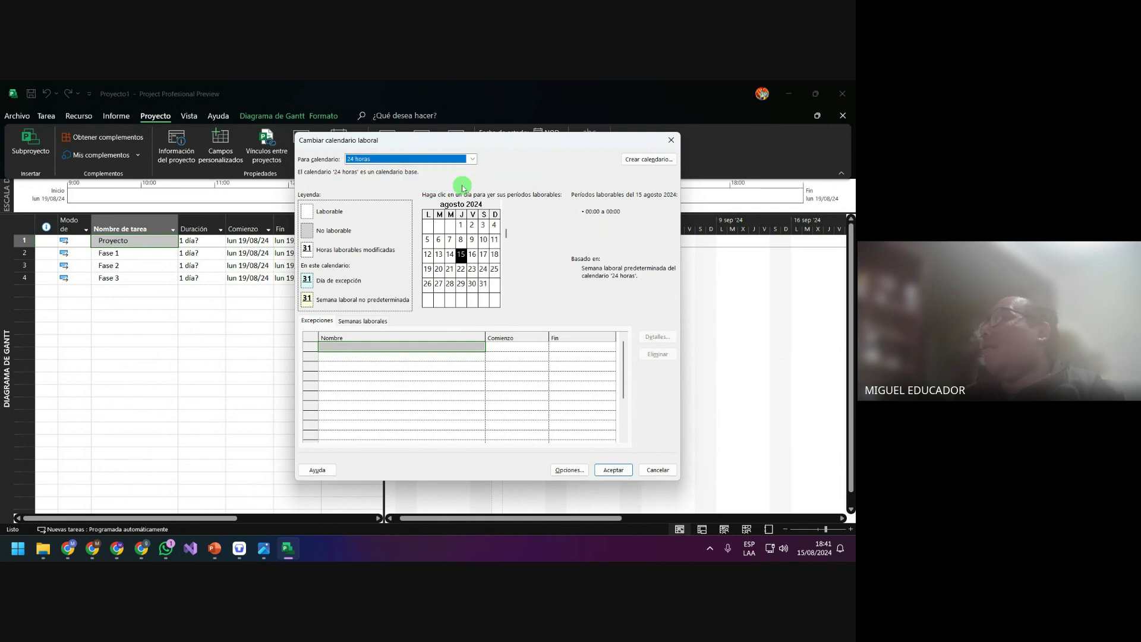
click(472, 159)
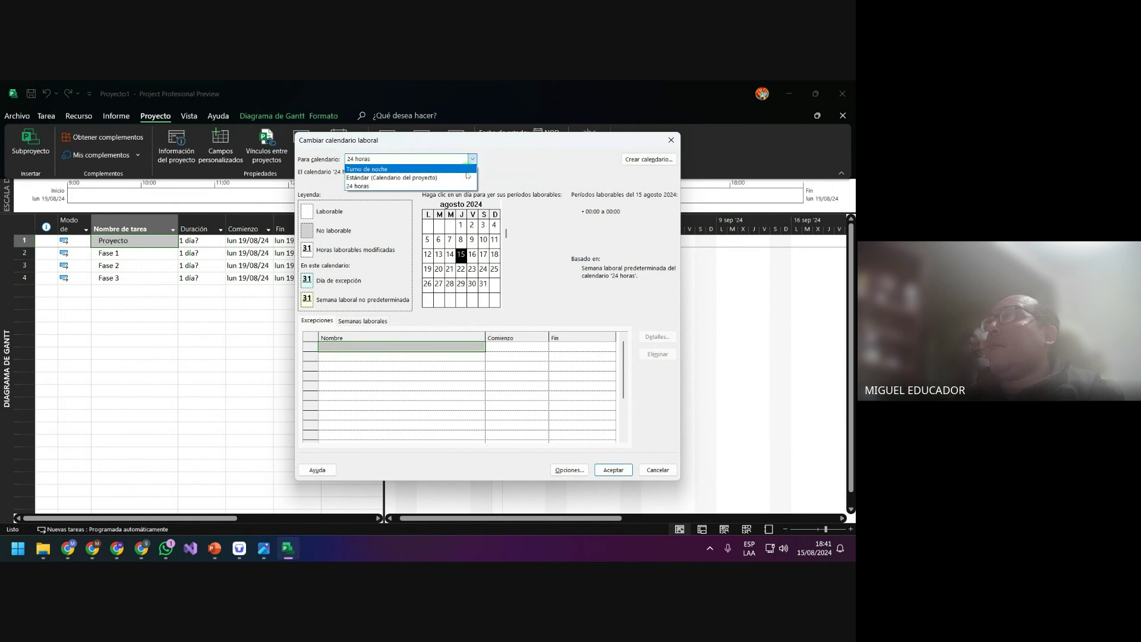
click(467, 172)
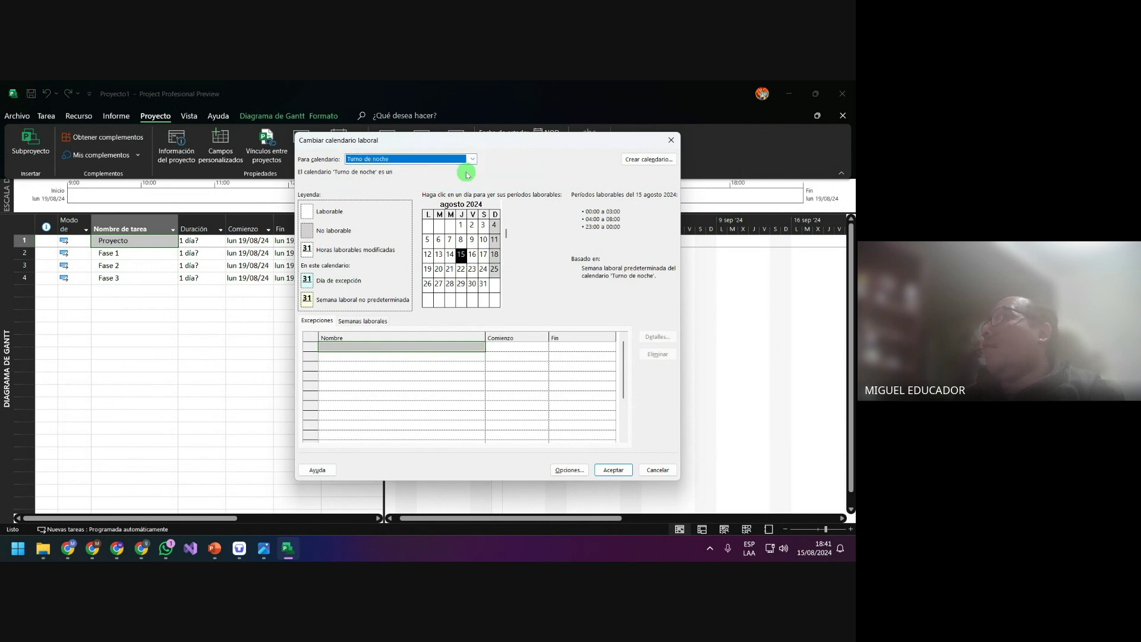
click(472, 158)
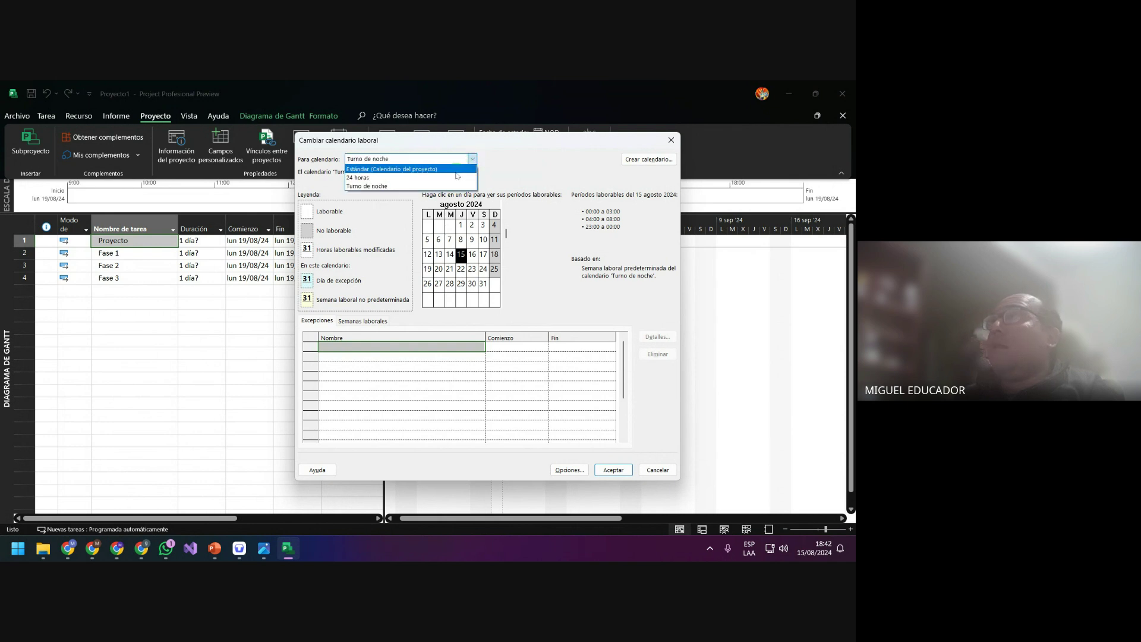
click(457, 174)
key(Up)
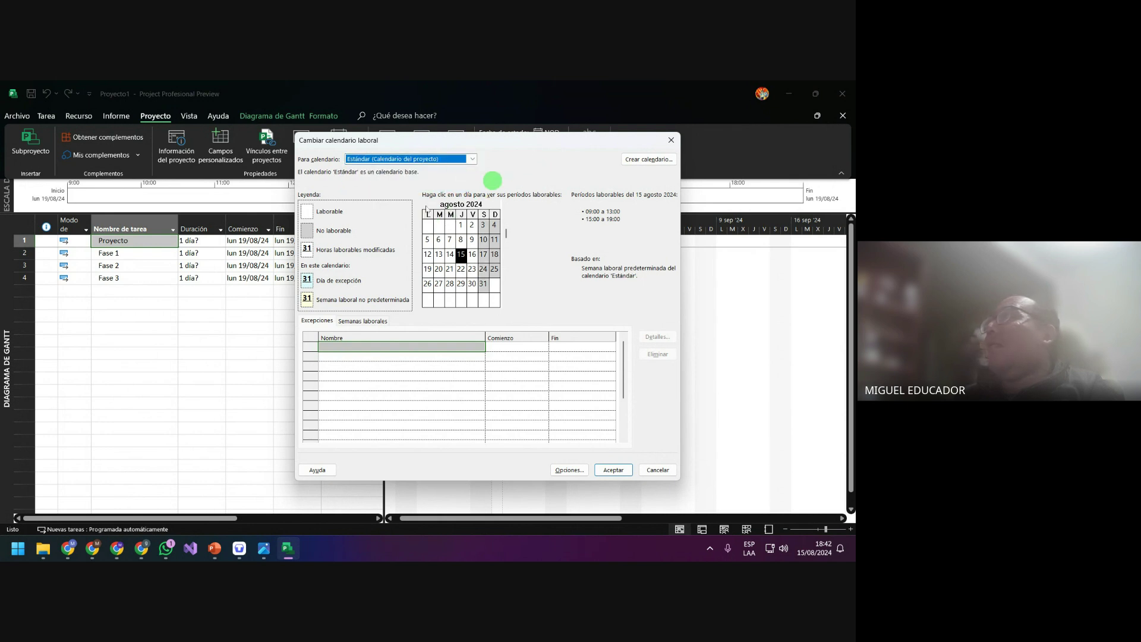
Create a new base calendar named Proyecto_Tech as a copy of the Estándar calendar
click(662, 160)
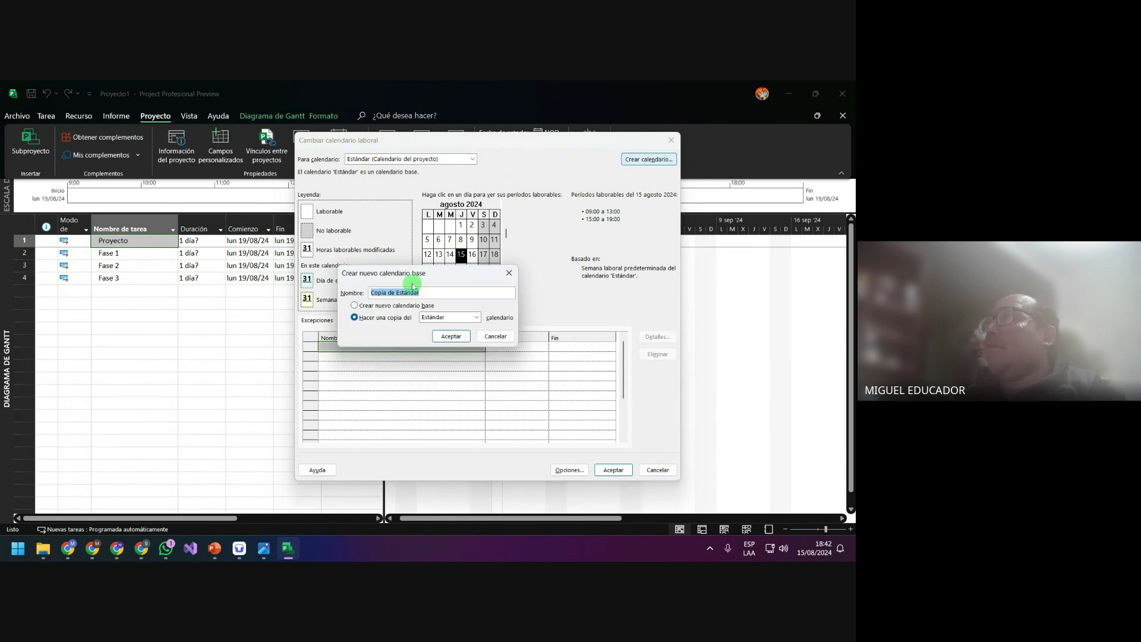
click(437, 289)
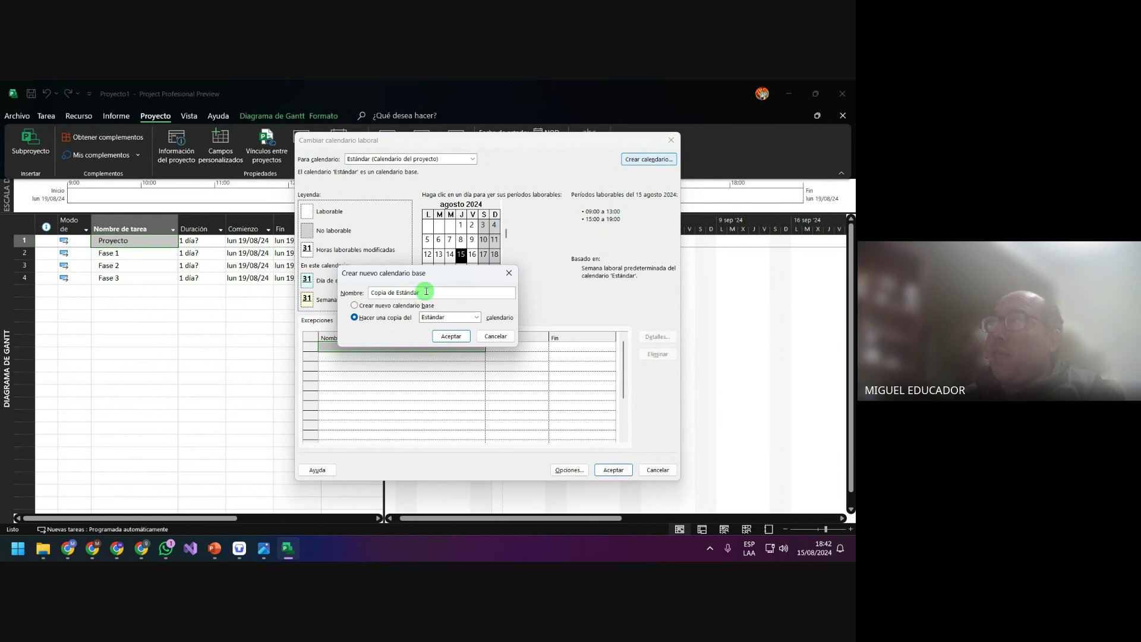
drag(420, 292, 300, 289)
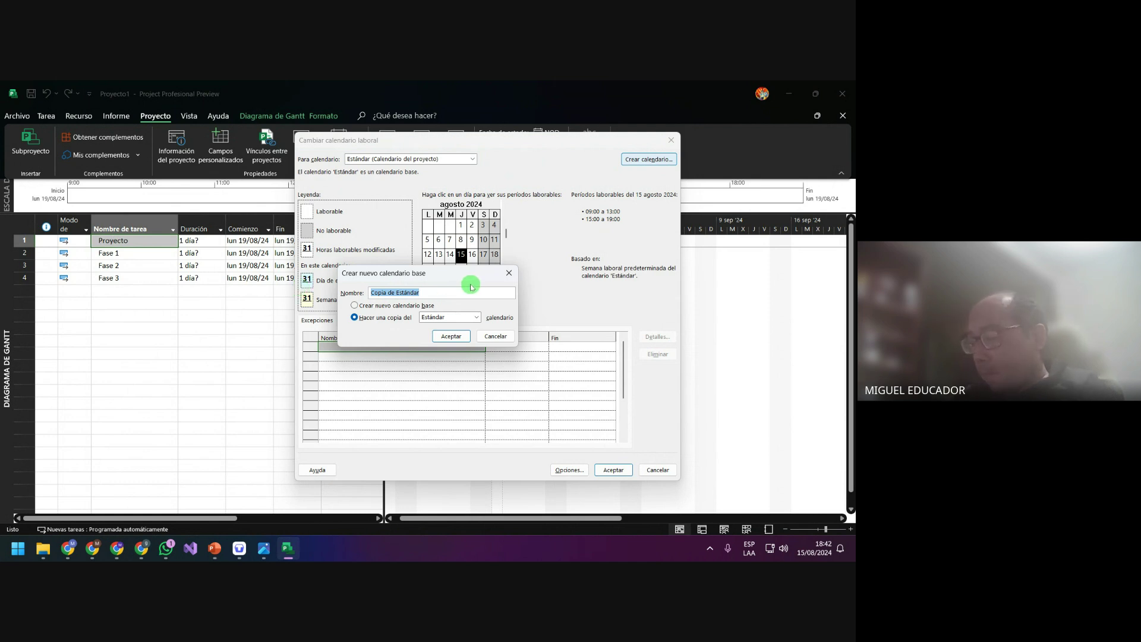
text(Pro)
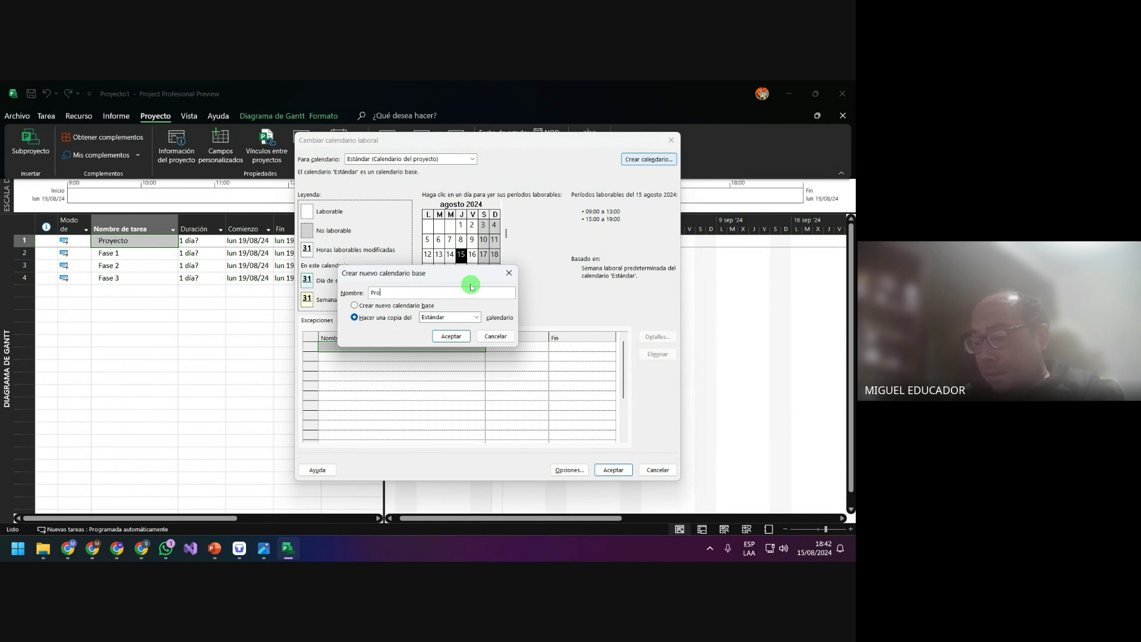
text(yecto_)
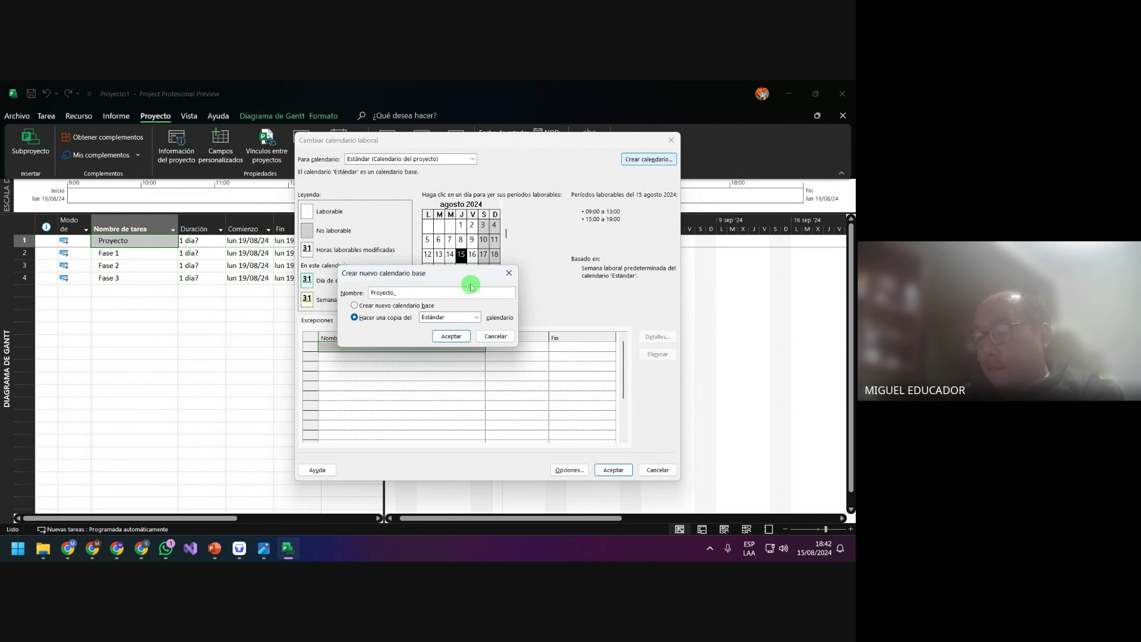
text(Tech)
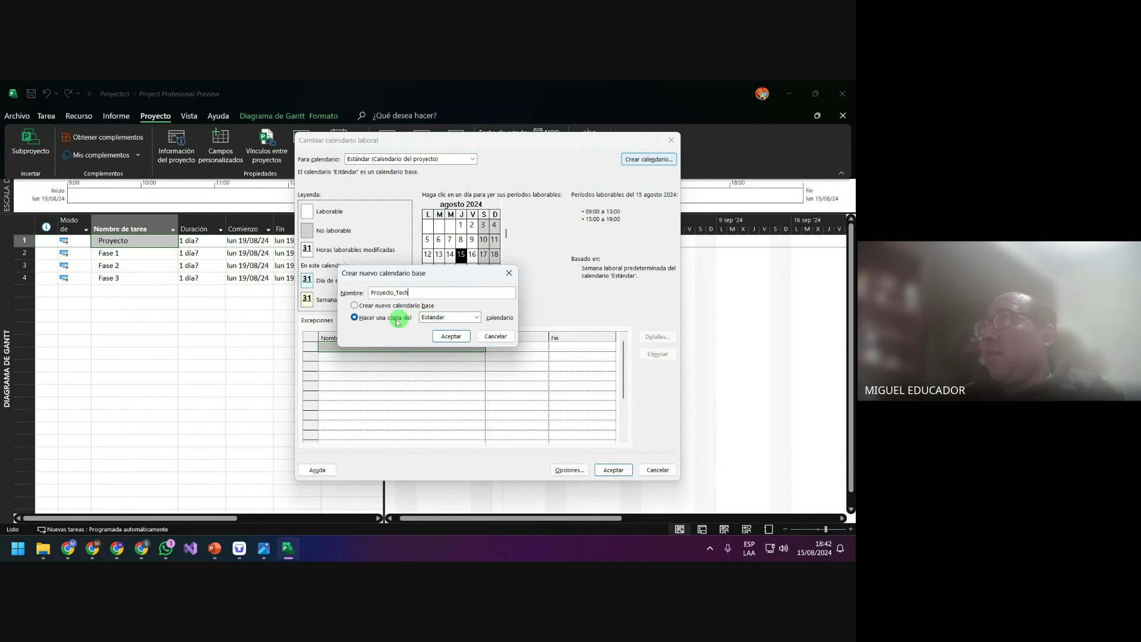
click(473, 321)
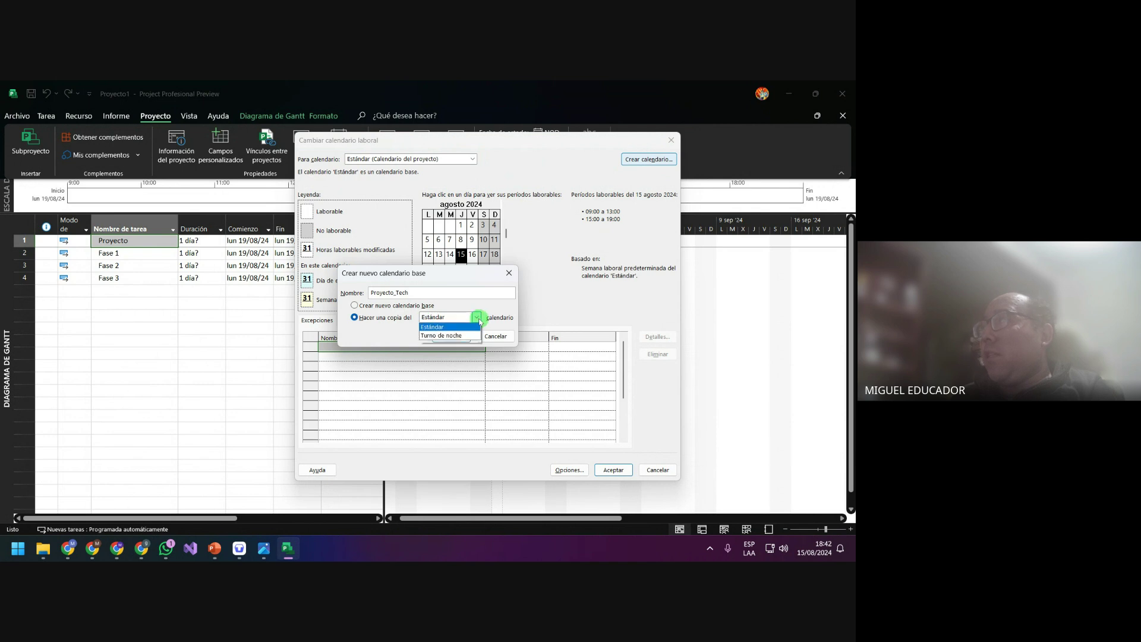
click(478, 320)
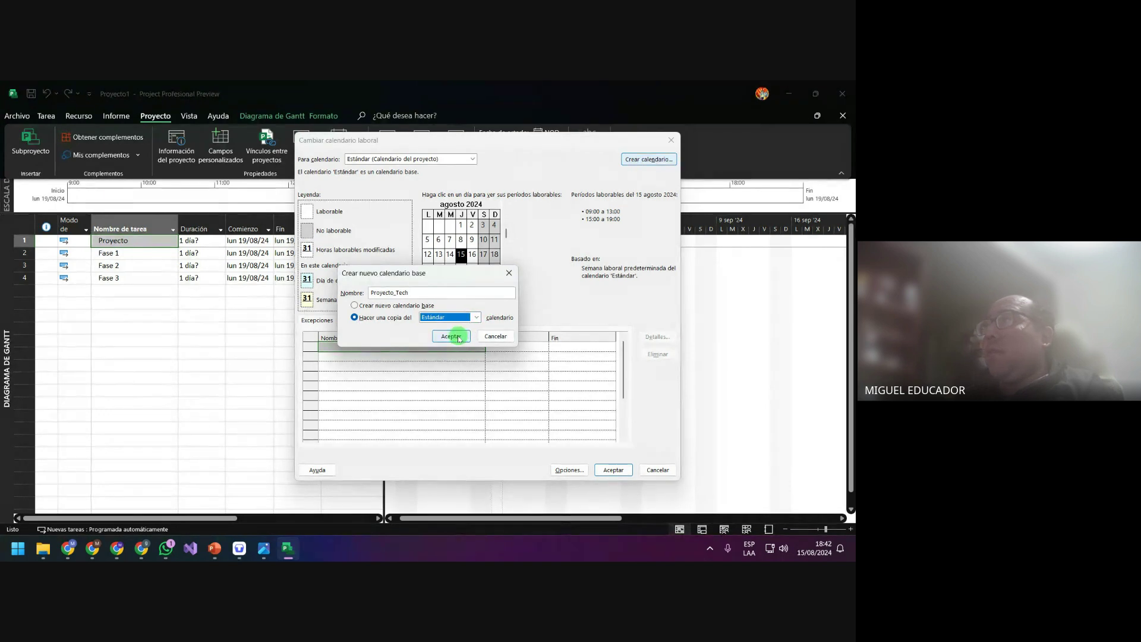
click(458, 337)
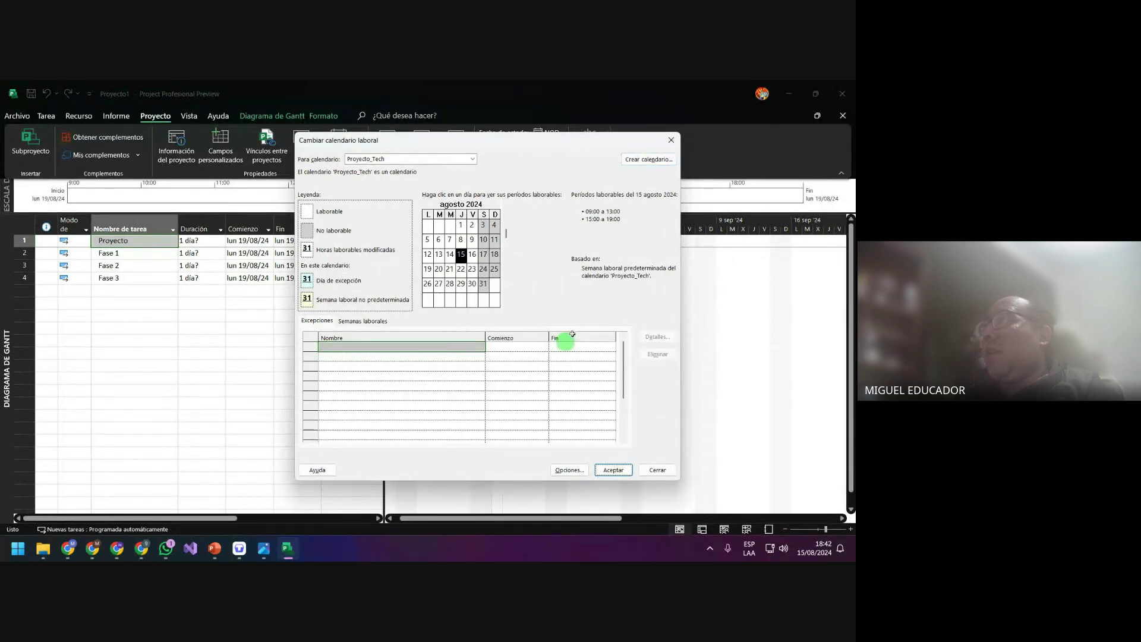
Add an unnamed exception dated 15/08/2024 to the Proyecto_Tech calendar and check the project's scheduling options without changing them
click(375, 345)
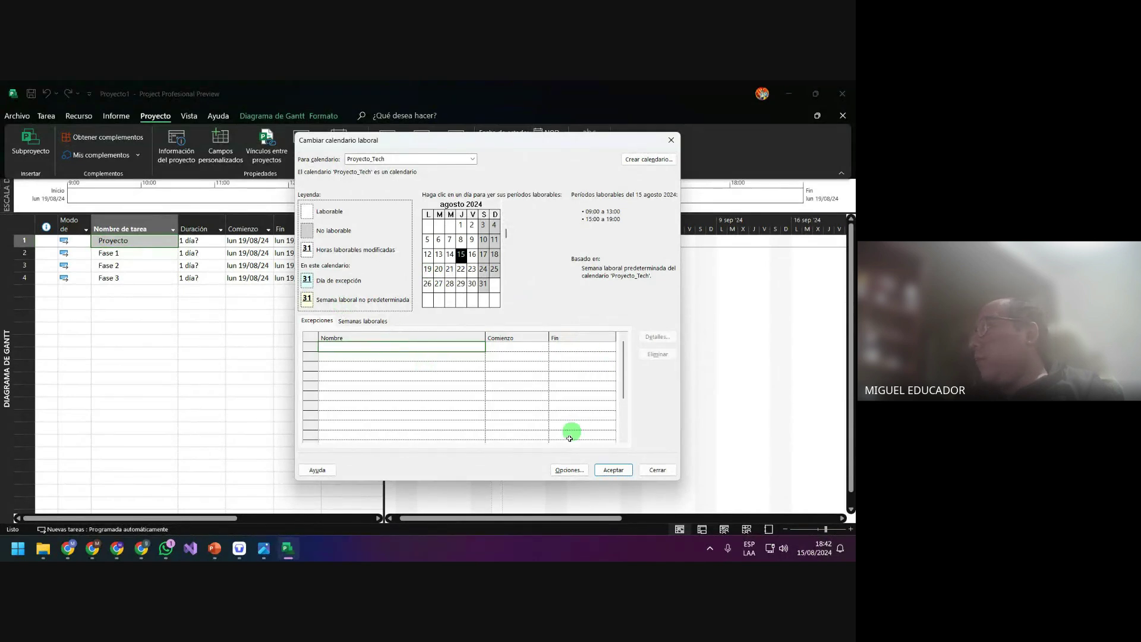
click(567, 470)
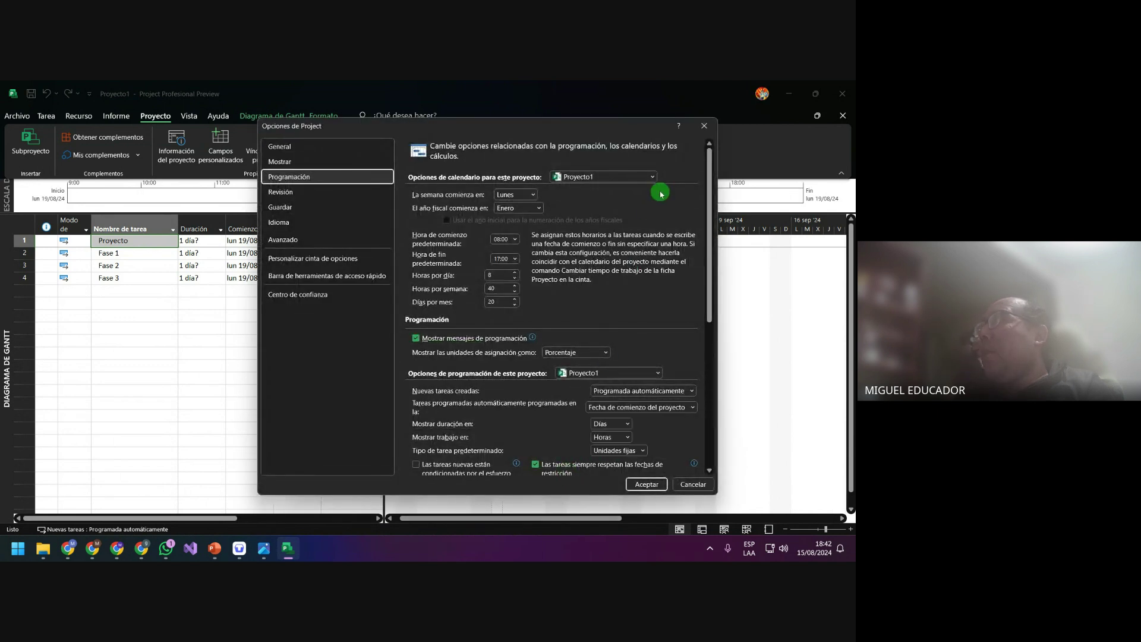
click(703, 125)
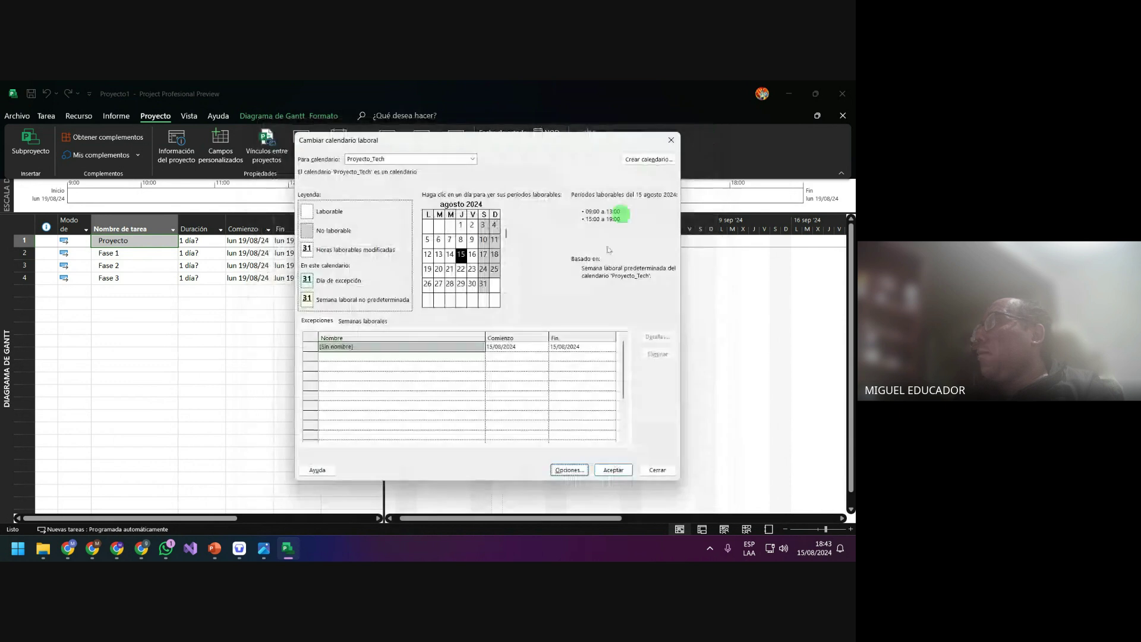
click(421, 348)
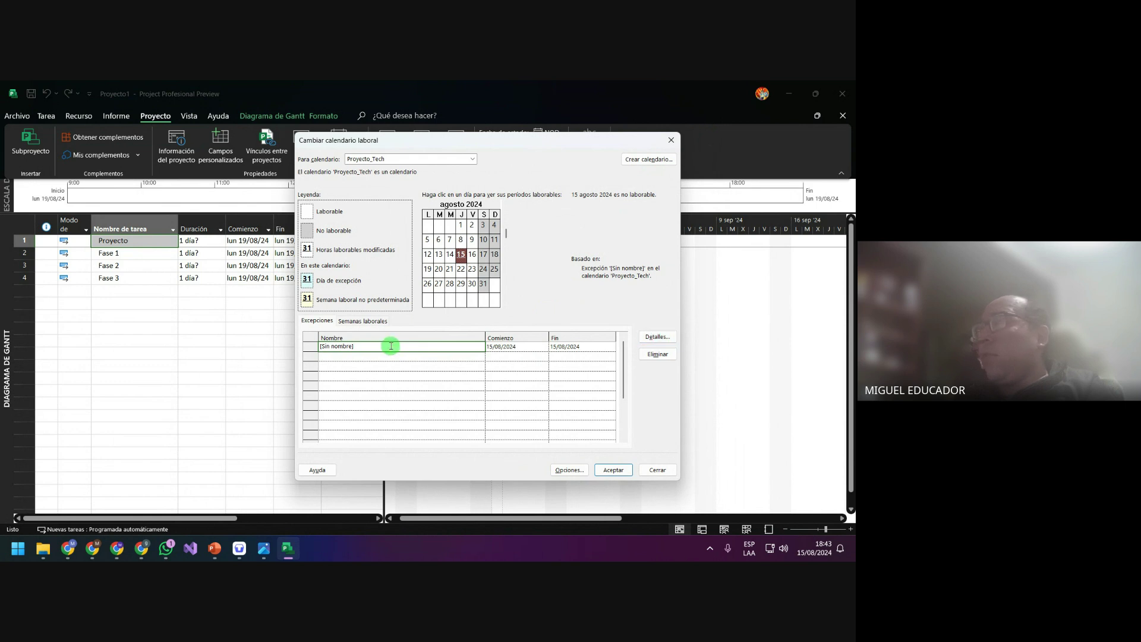
Examine the unnamed exception's working-period, recurrence pattern and range settings, leaving them without changes
drag(391, 346, 236, 347)
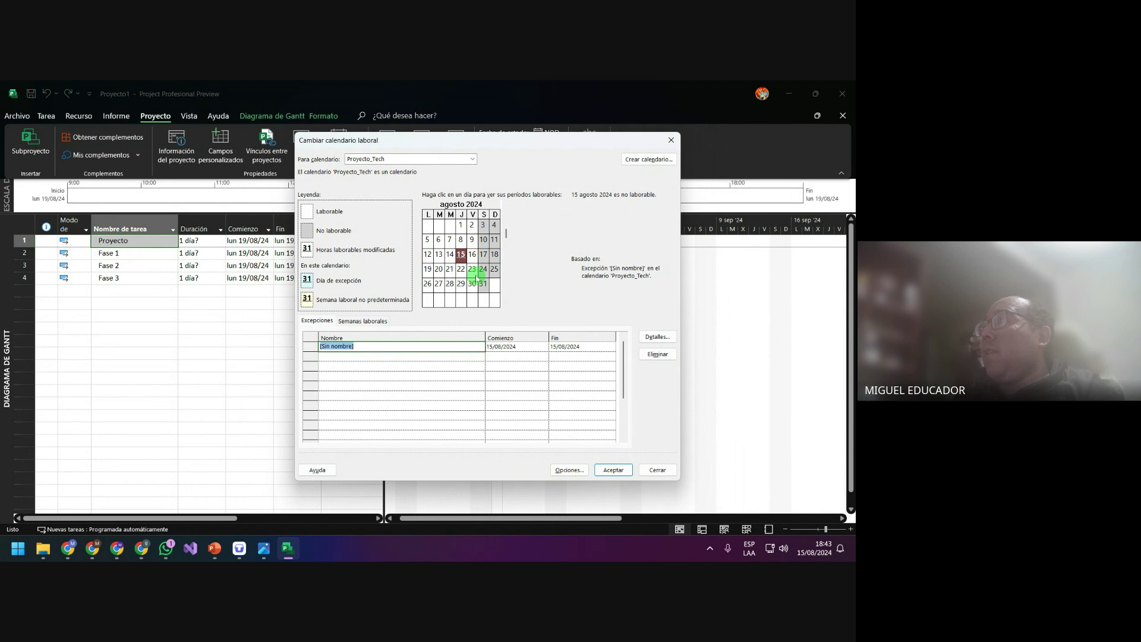
click(660, 337)
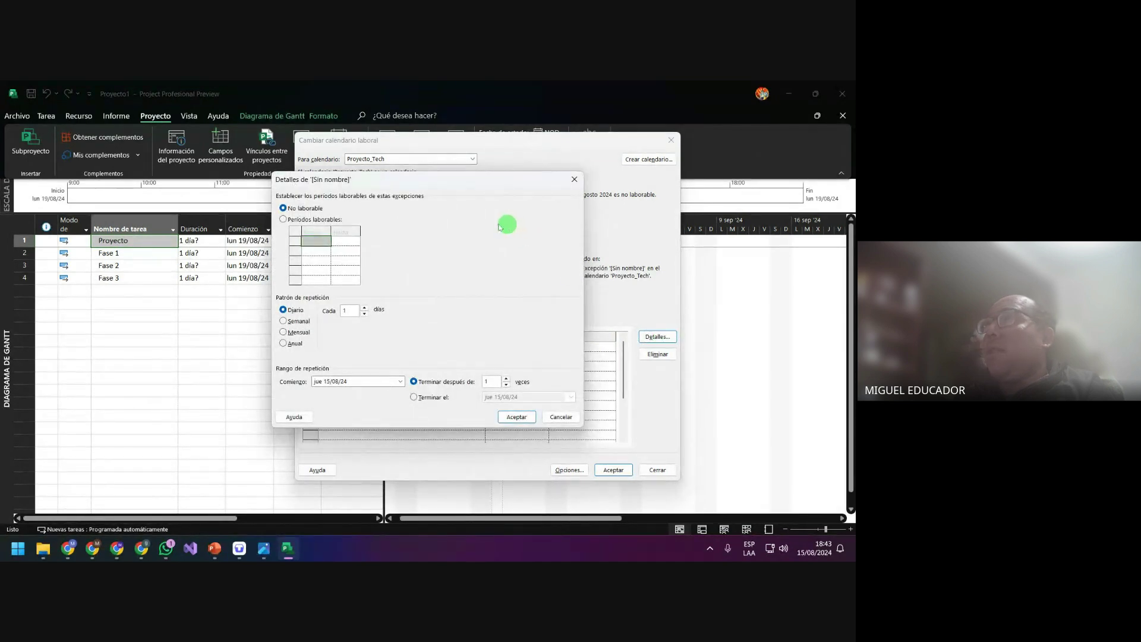
drag(447, 191, 462, 195)
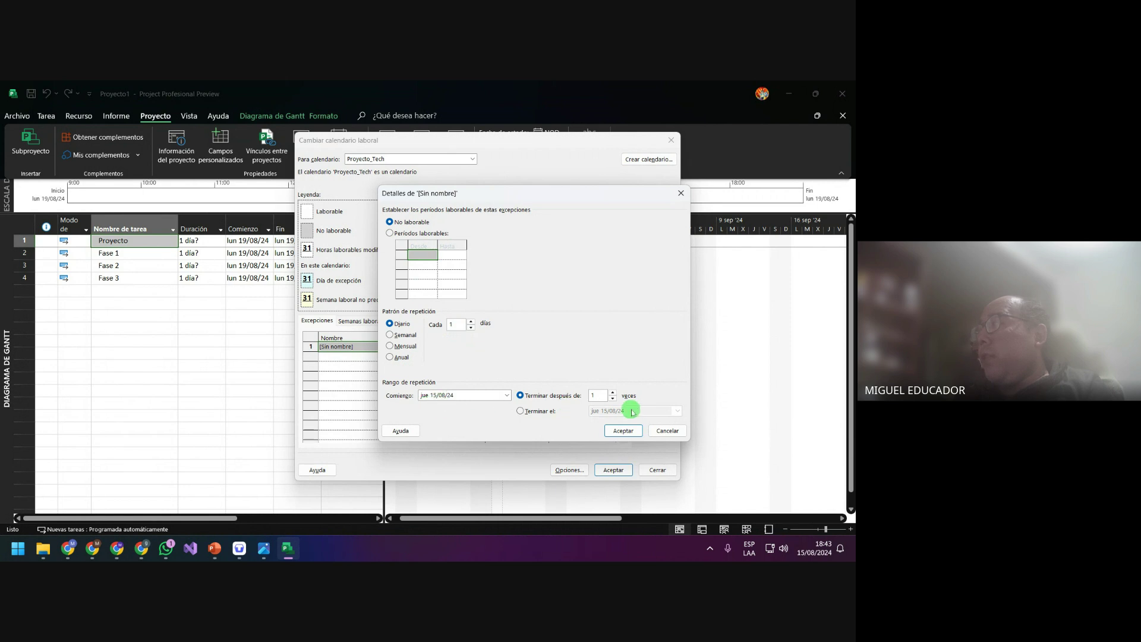
click(666, 430)
click(379, 347)
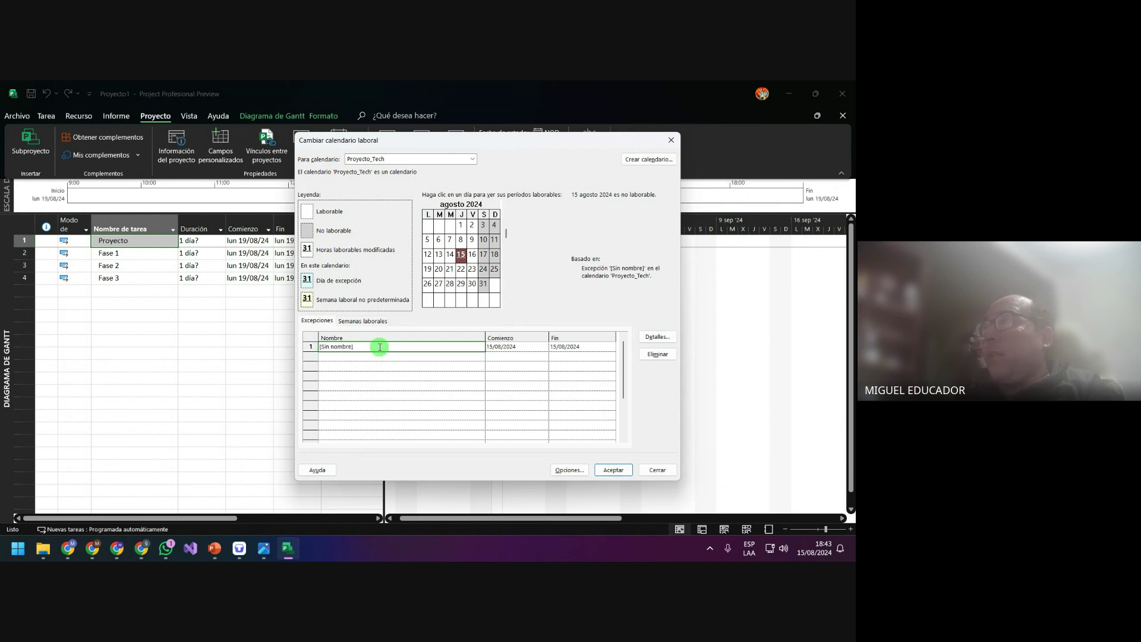
double_click(376, 350)
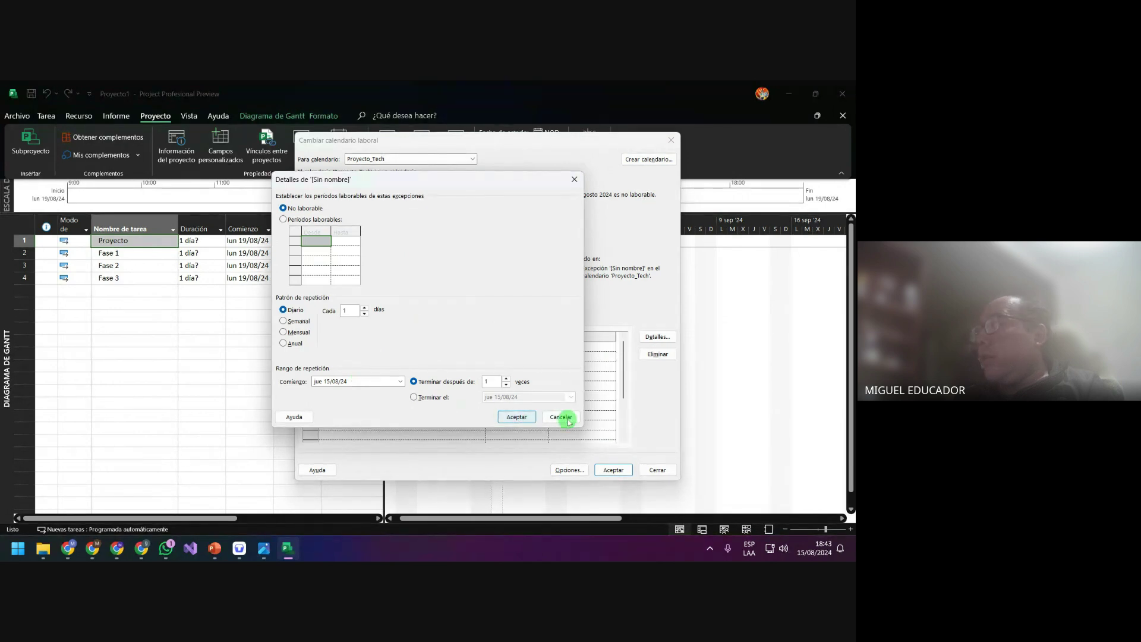
click(561, 416)
Name the 15/08/2024 exception in the Proyecto_Tech calendar Feriado_Santa Rosa de Lima
click(375, 355)
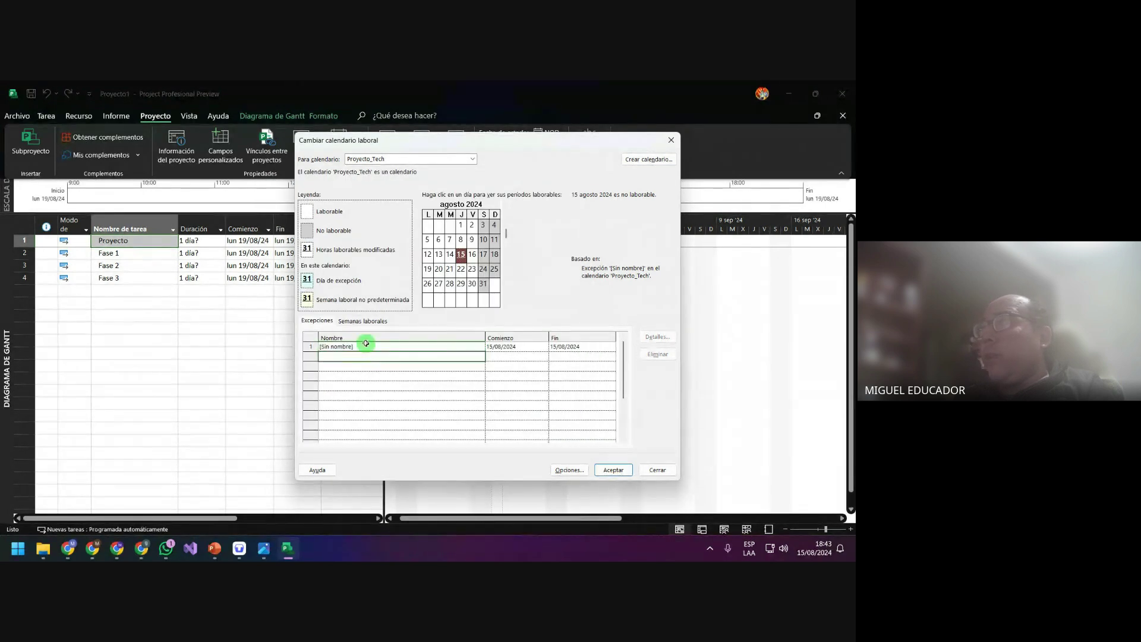
click(365, 344)
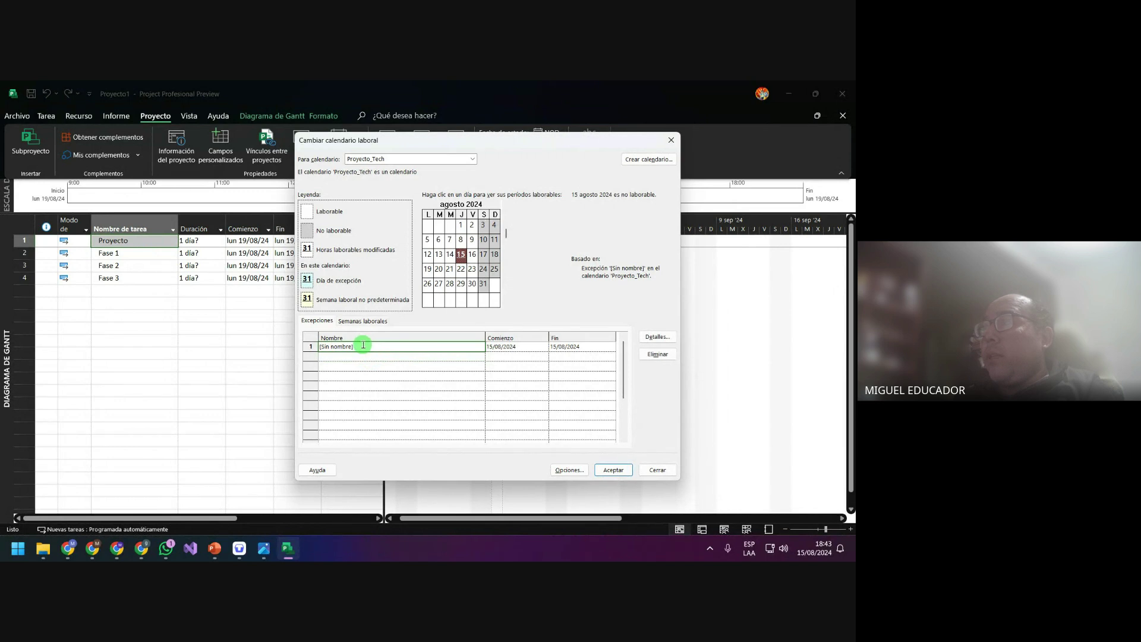
drag(362, 345, 261, 345)
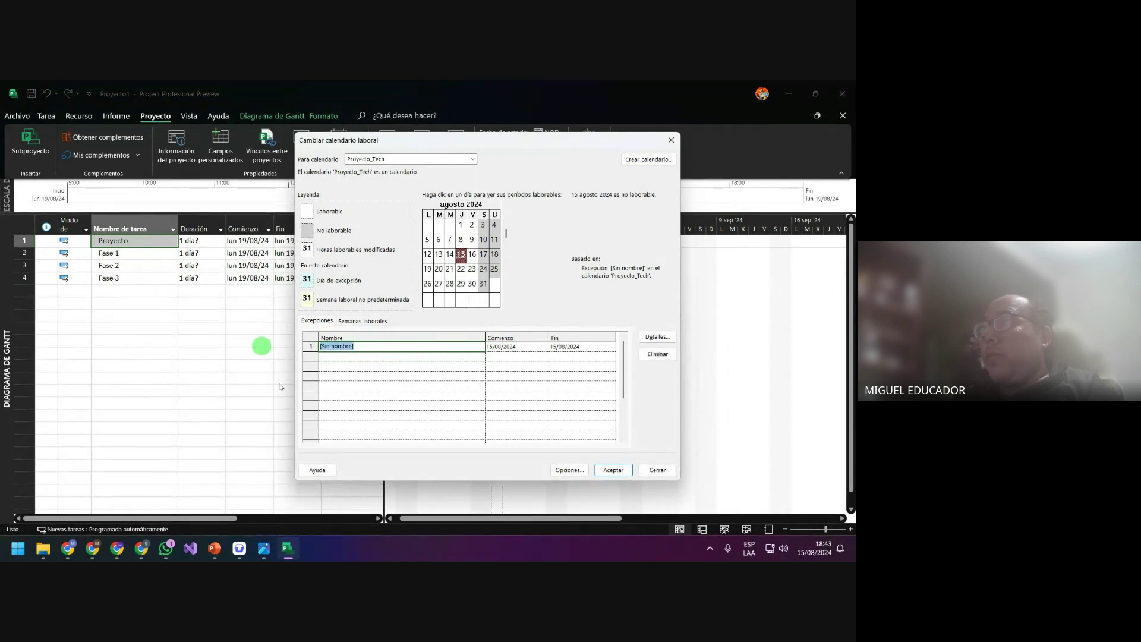
key(BackSpace)
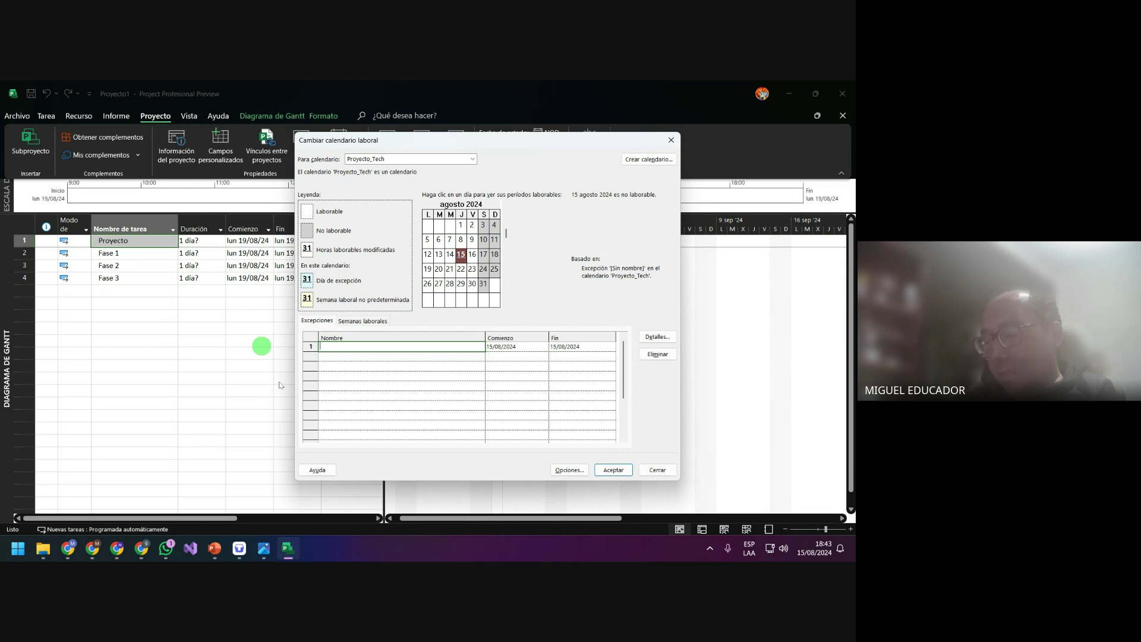
text(eria)
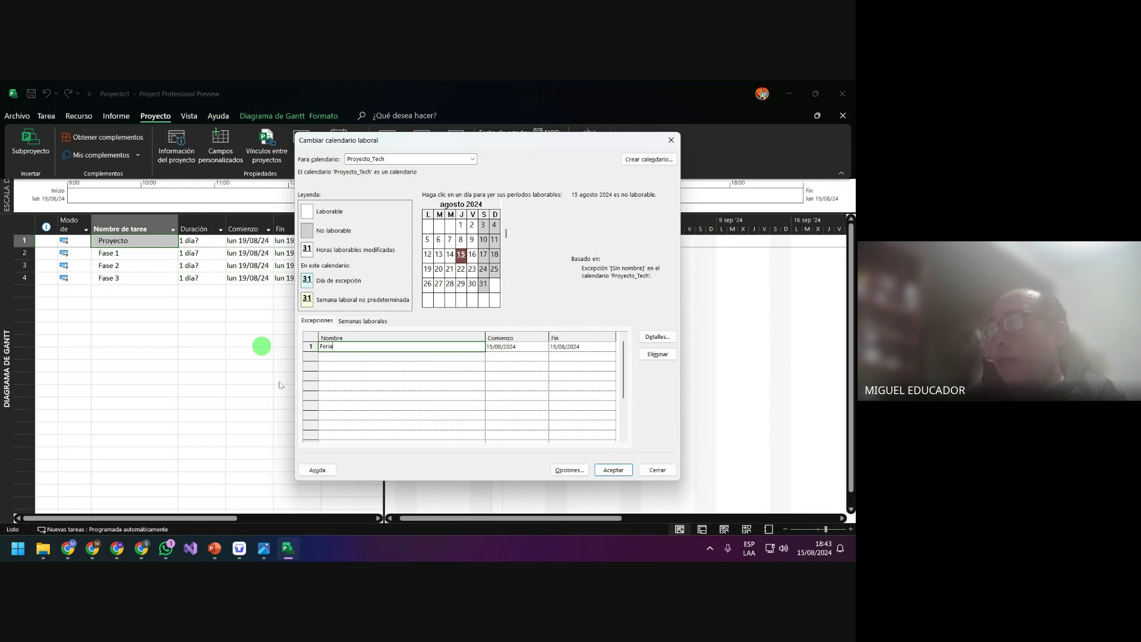
text(do_Santa Rosa de Lima)
Move the Feriado_Santa Rosa de Lima exception to 30/08/2024 and accept its details as a non-working day
click(534, 350)
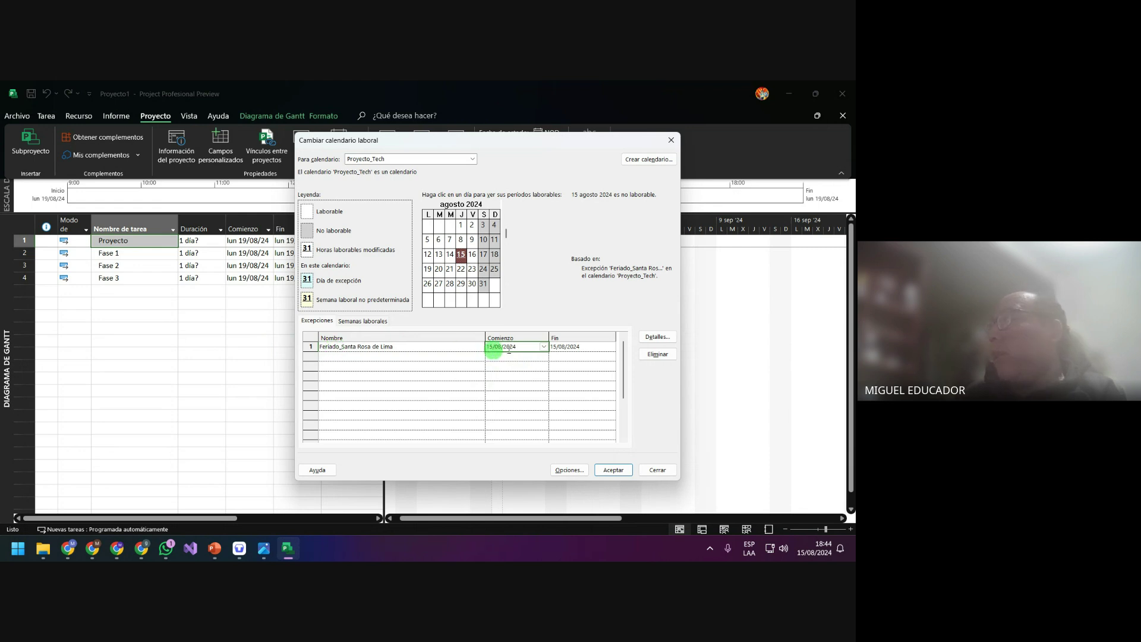
click(544, 347)
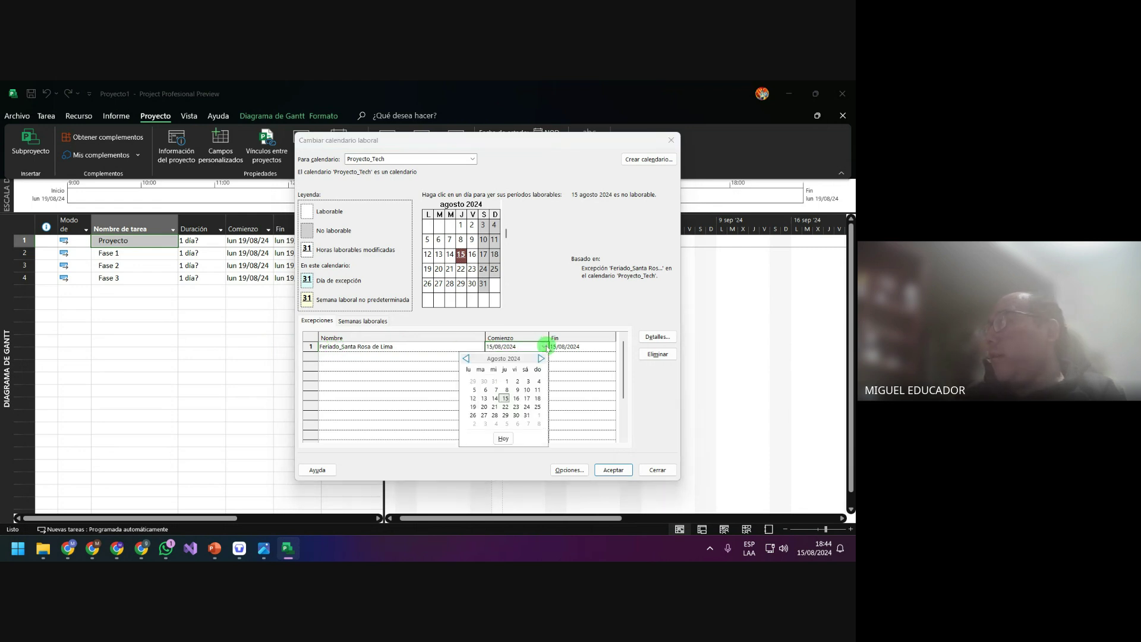
click(516, 416)
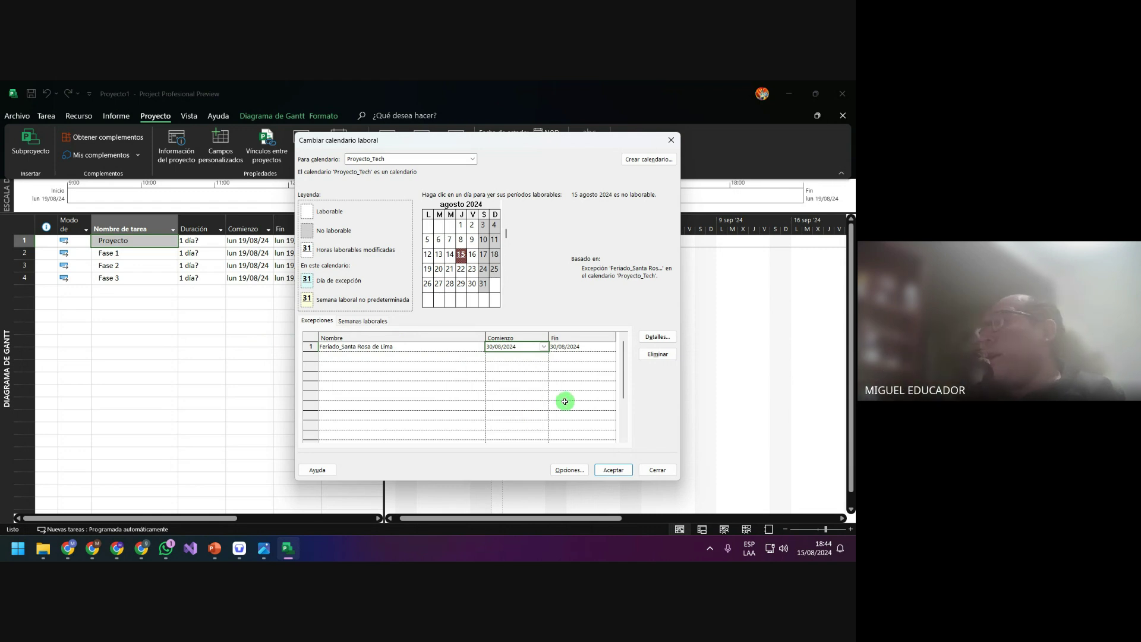
click(670, 336)
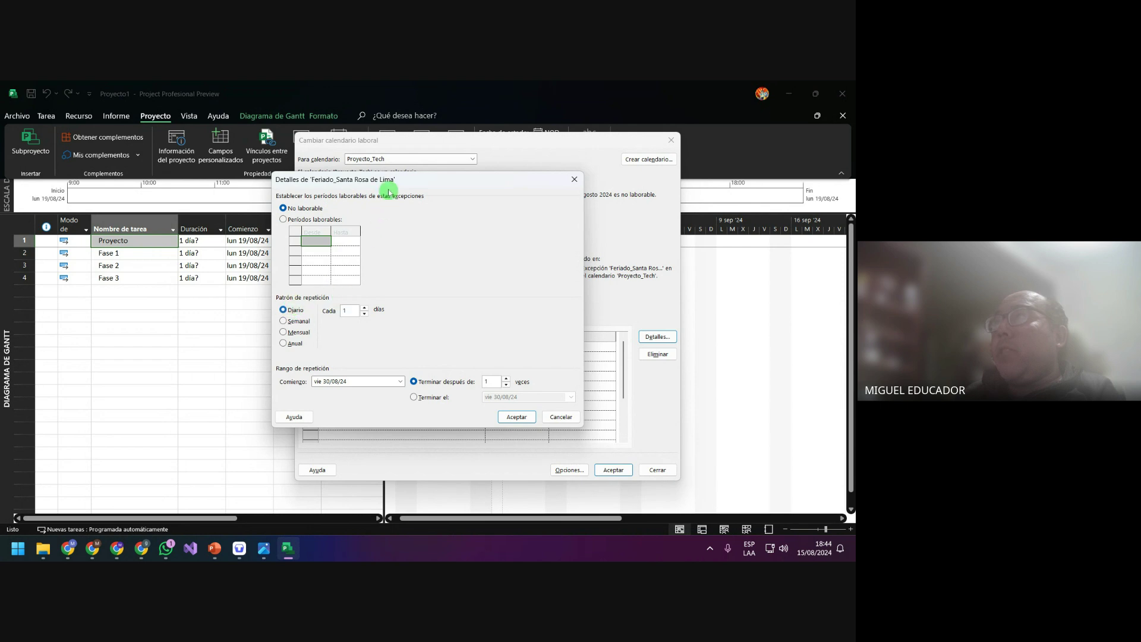
drag(389, 187, 239, 162)
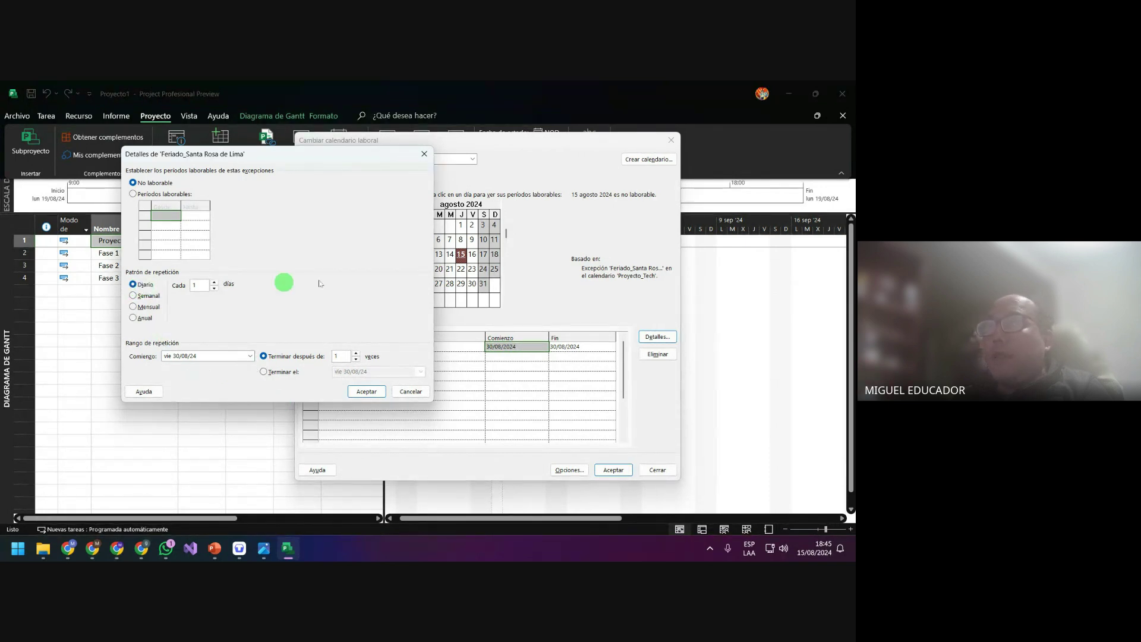
click(366, 391)
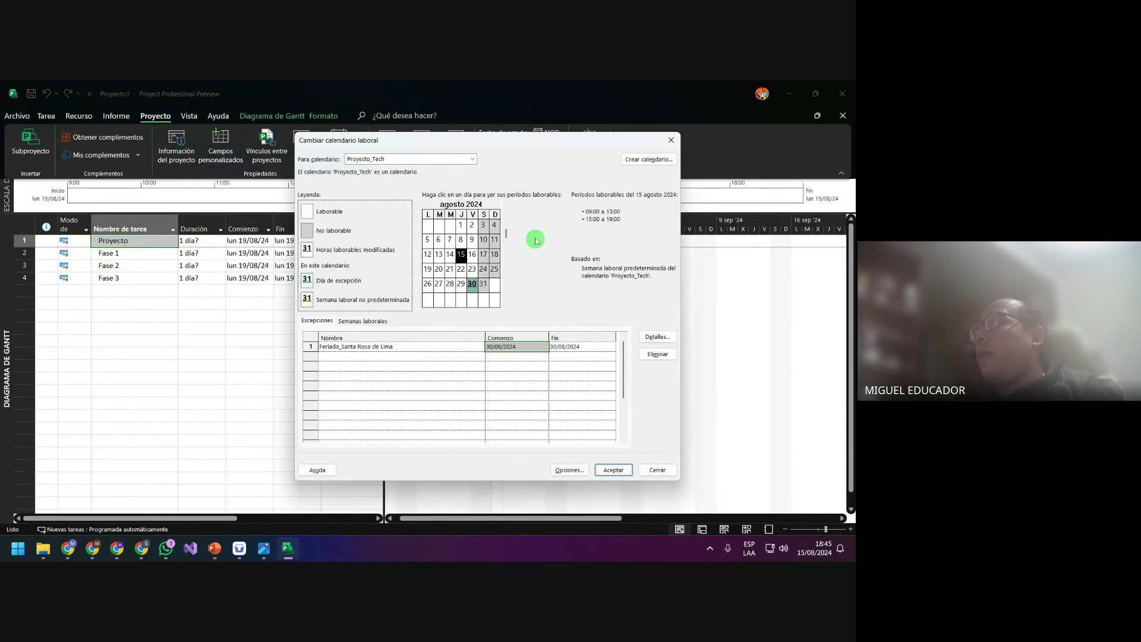
Show September 2024 in the Proyecto_Tech calendar, switch to Chrome and search Google for the holidays in September 2024
click(506, 304)
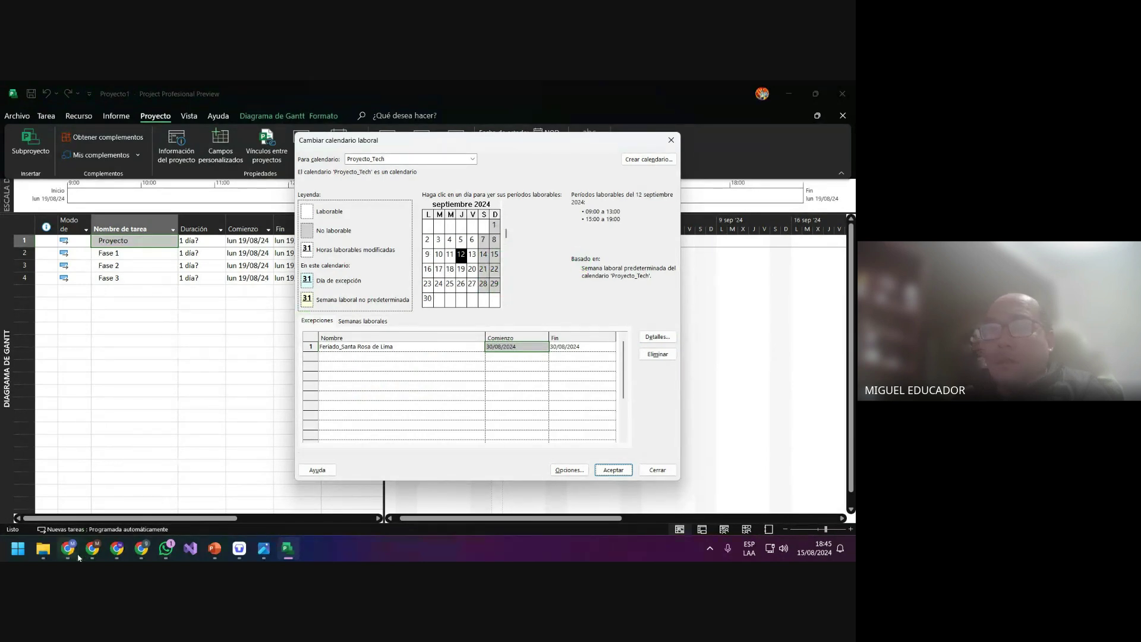
mouse_move(73, 551)
click(75, 498)
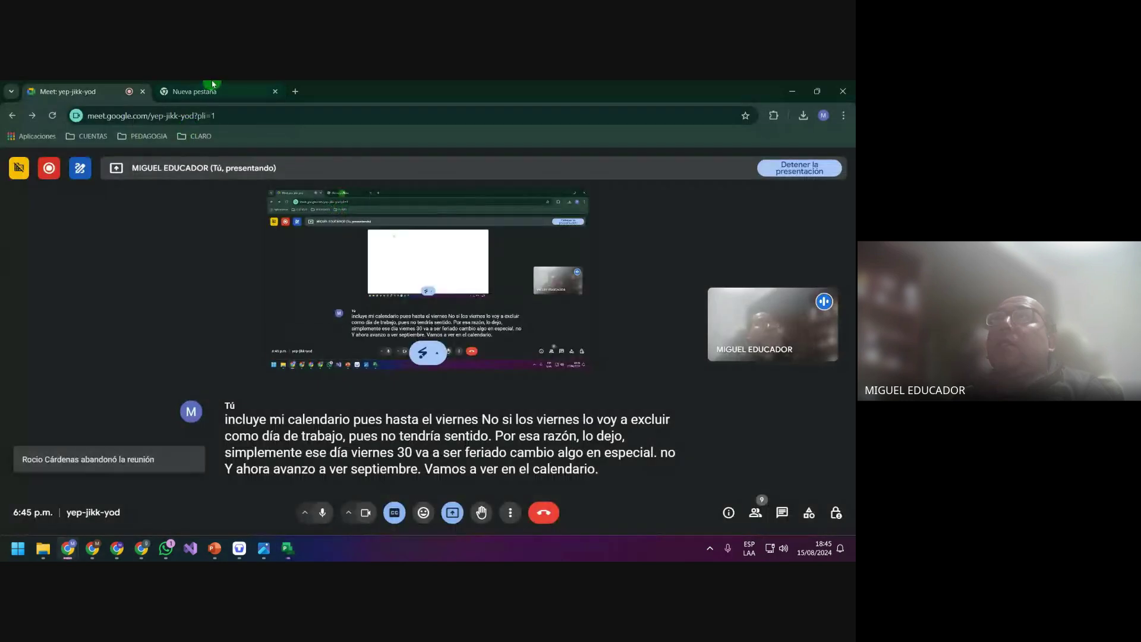
click(217, 92)
click(229, 112)
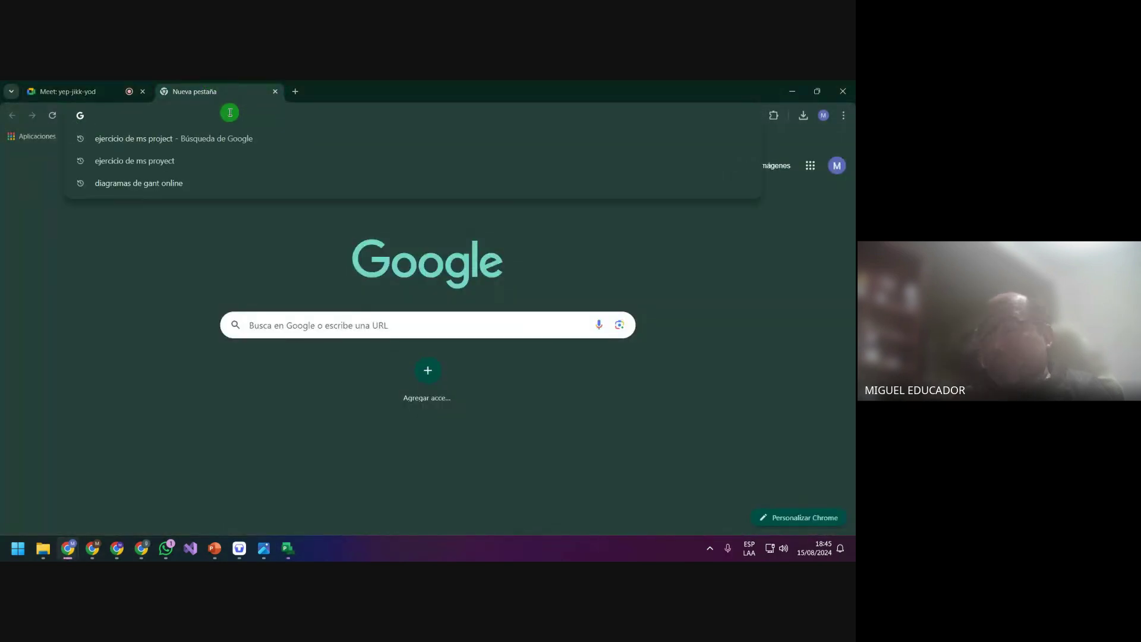
text(fear)
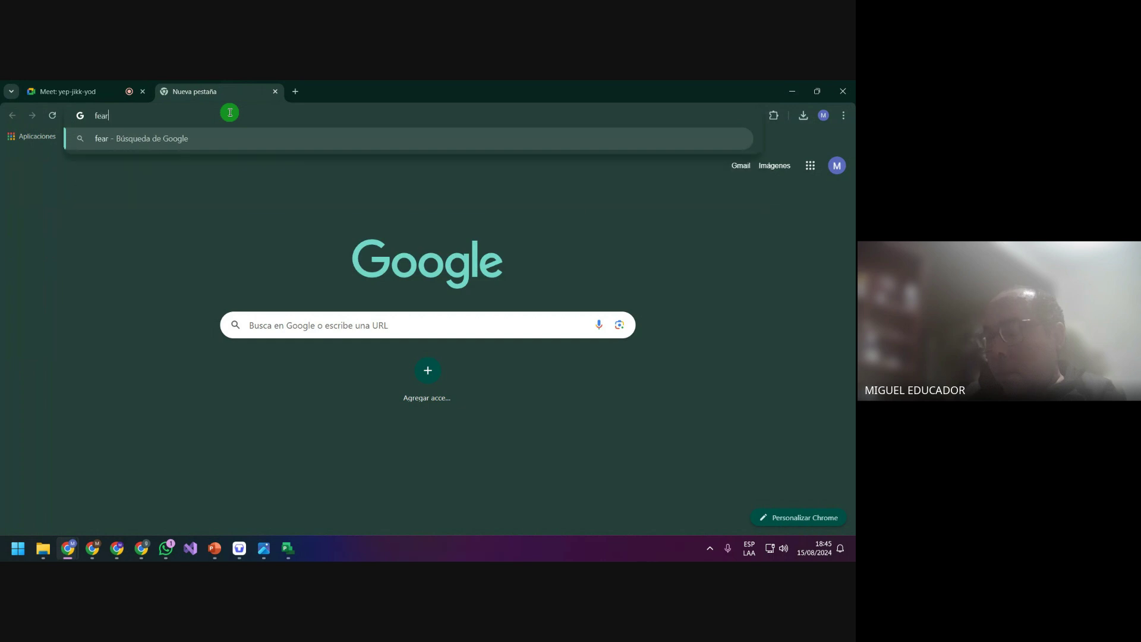
text(iados e)
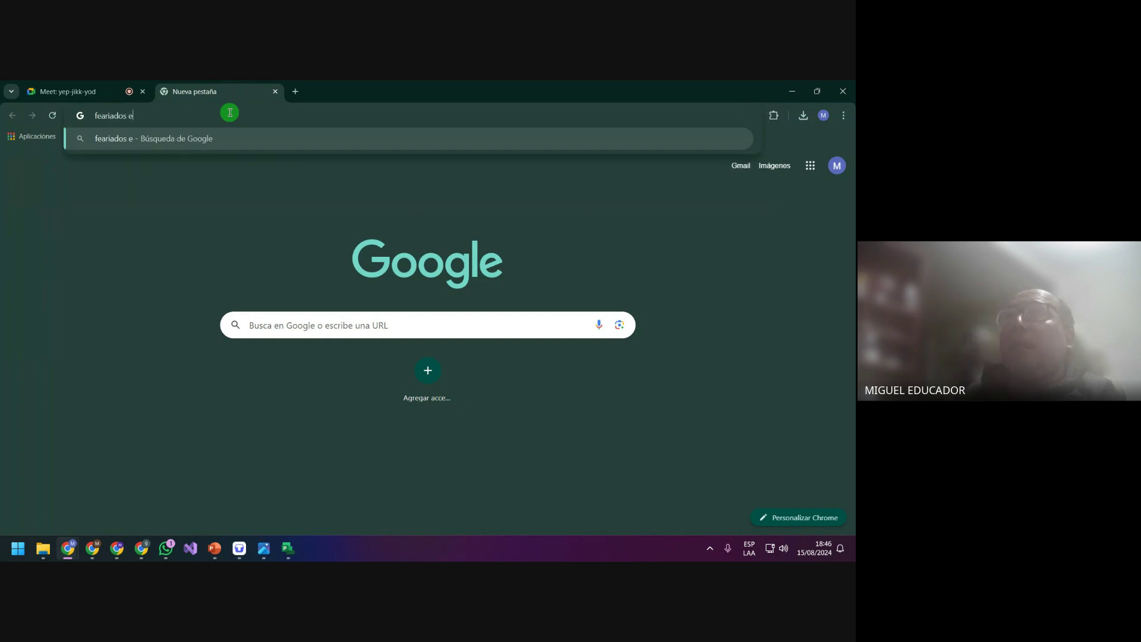
text(n el )
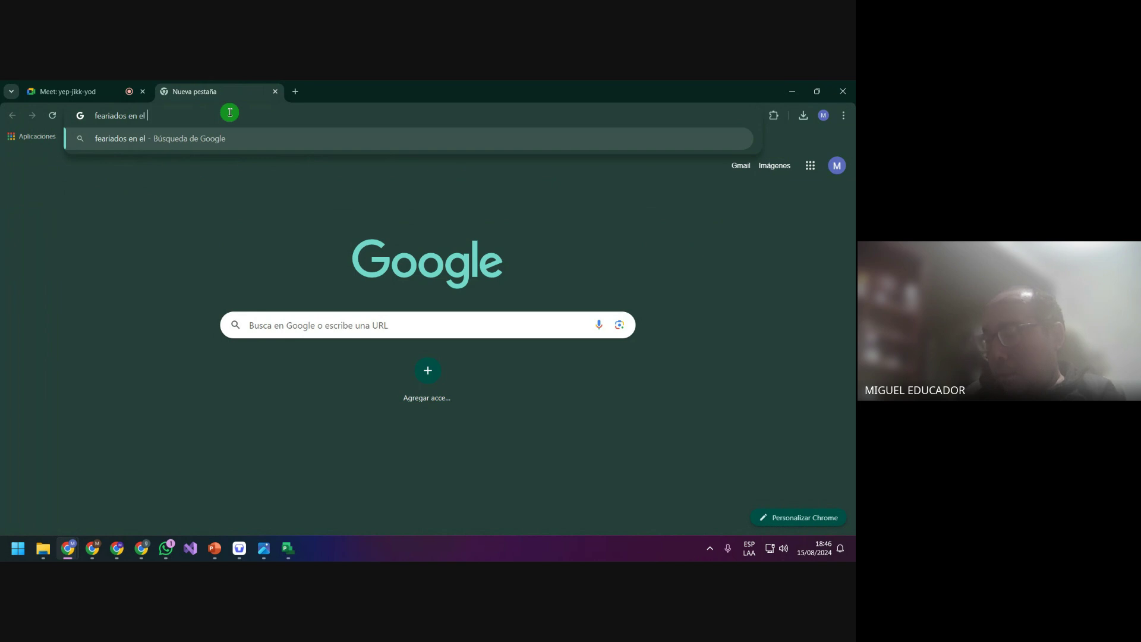
text(mes de sep)
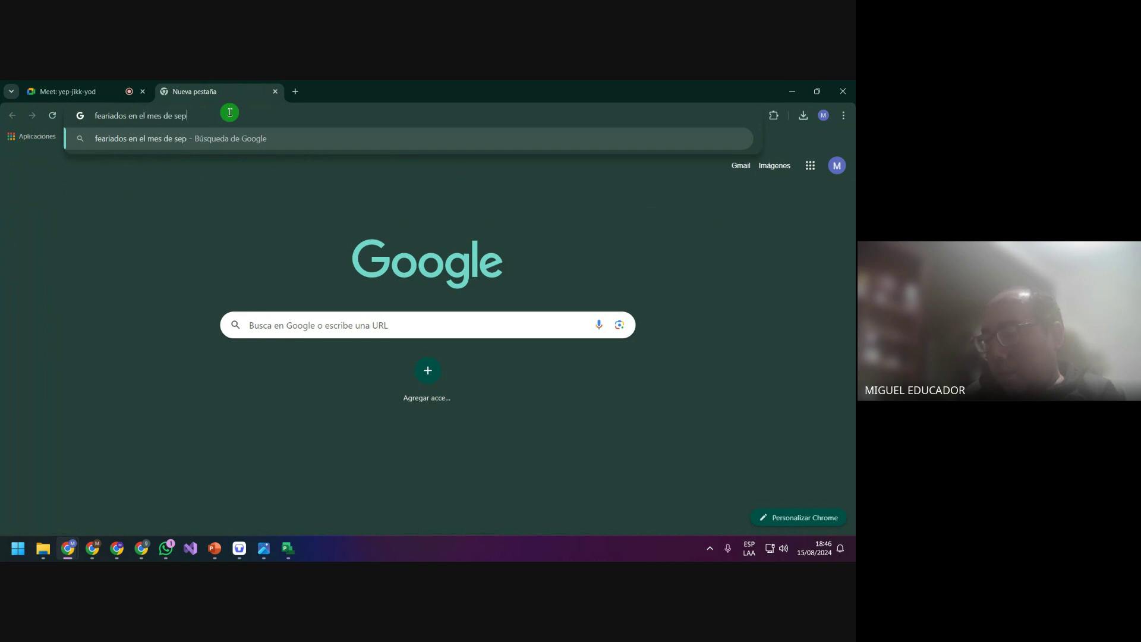
text(tiembre del2024)
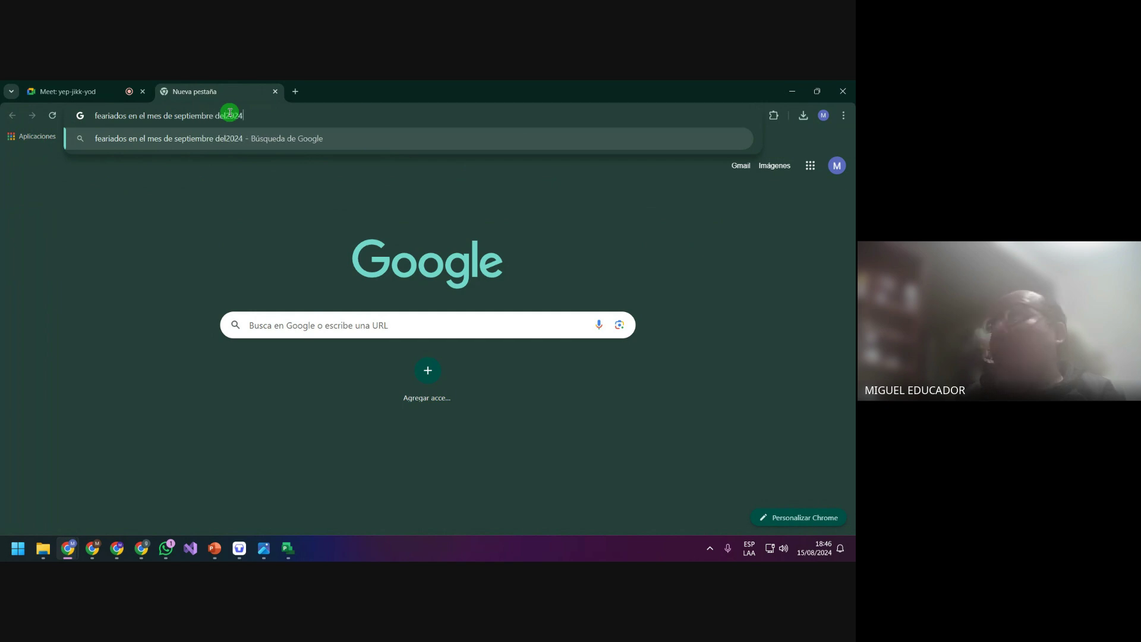
key(Return)
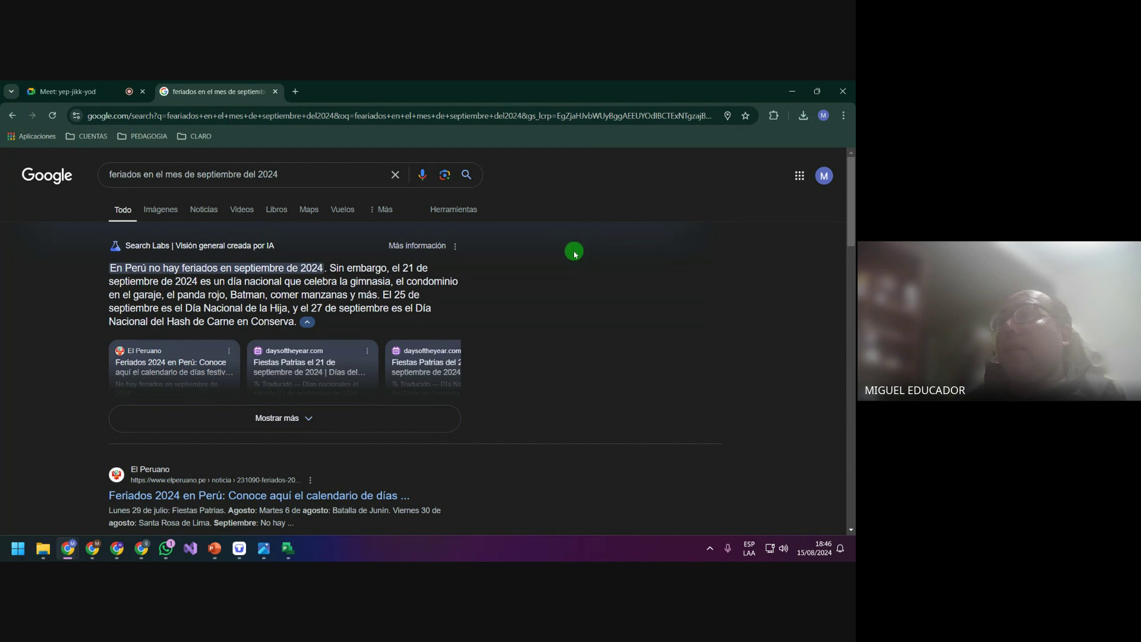
Examine the search results and expanded questions about Peru's 2024 holidays, close the results and return to Microsoft Project
scroll(570, 261, down, 1)
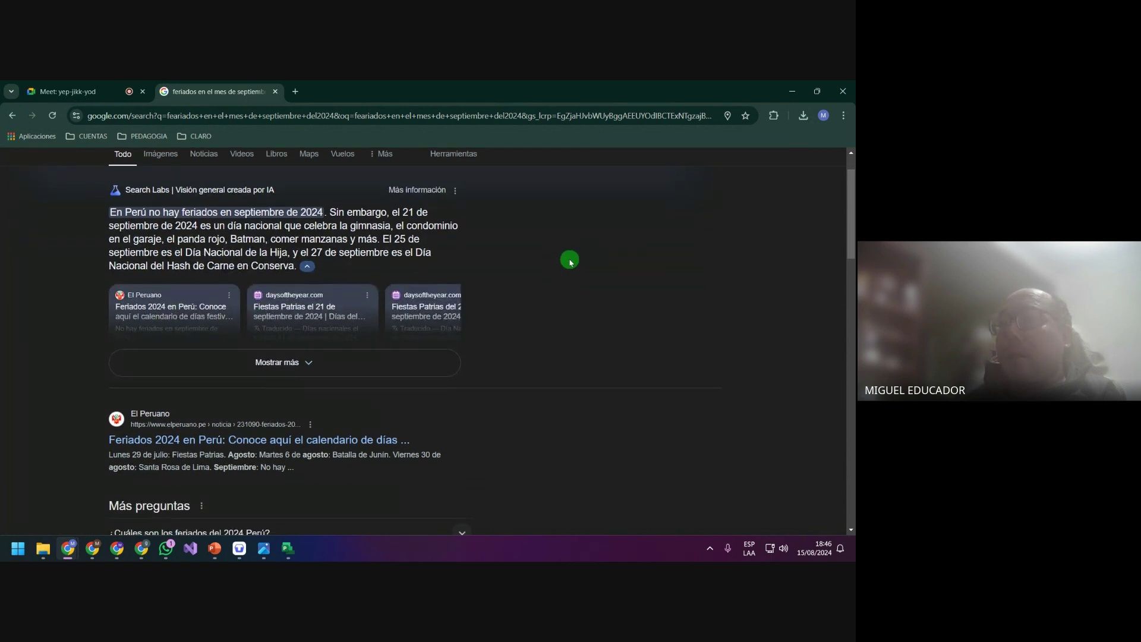
scroll(569, 262, down, 1)
scroll(568, 263, down, 1)
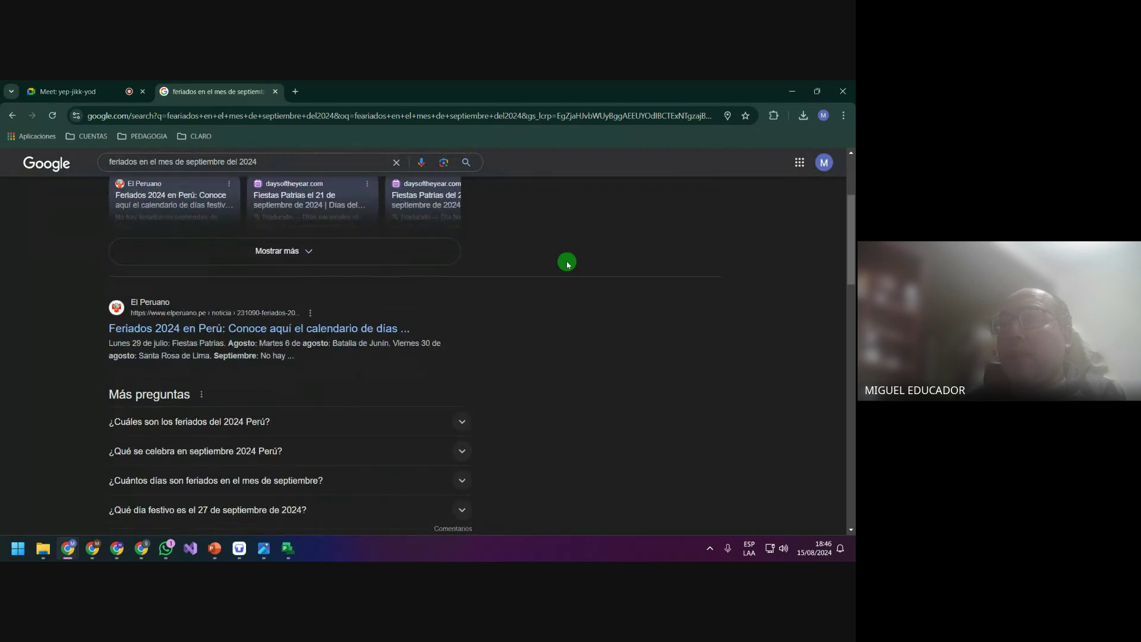
scroll(568, 263, down, 1)
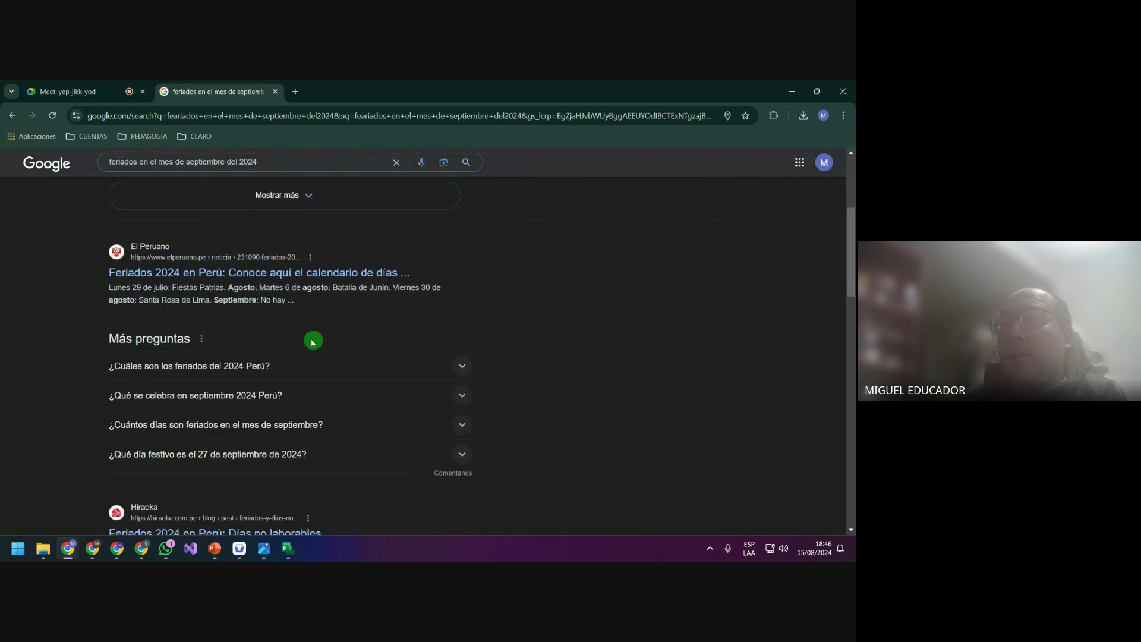
click(268, 365)
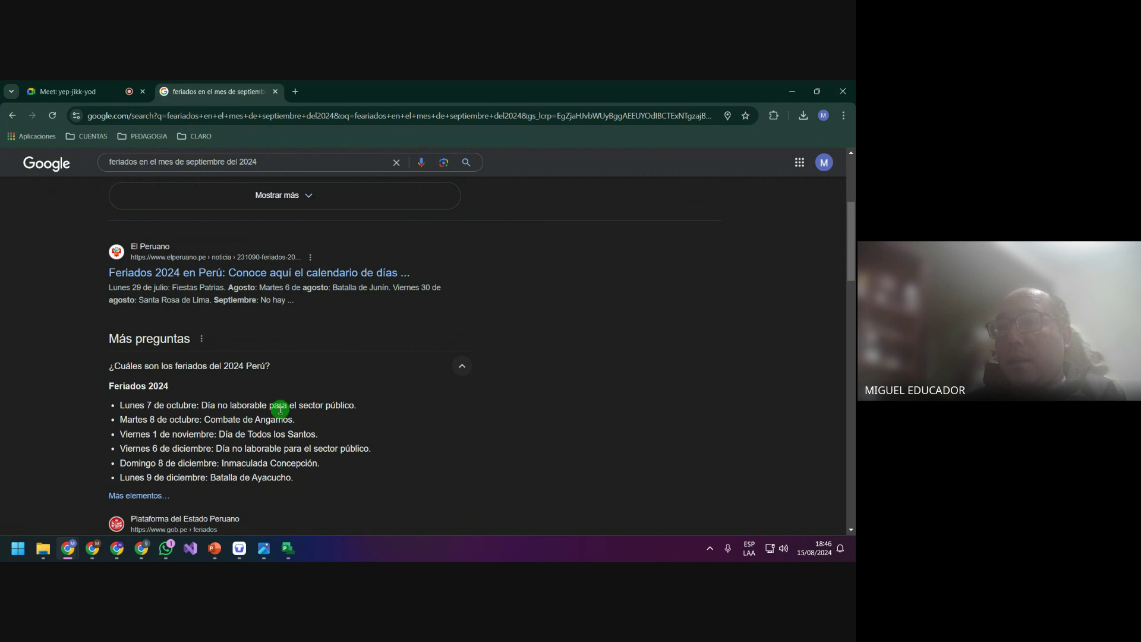
scroll(337, 452, down, 3)
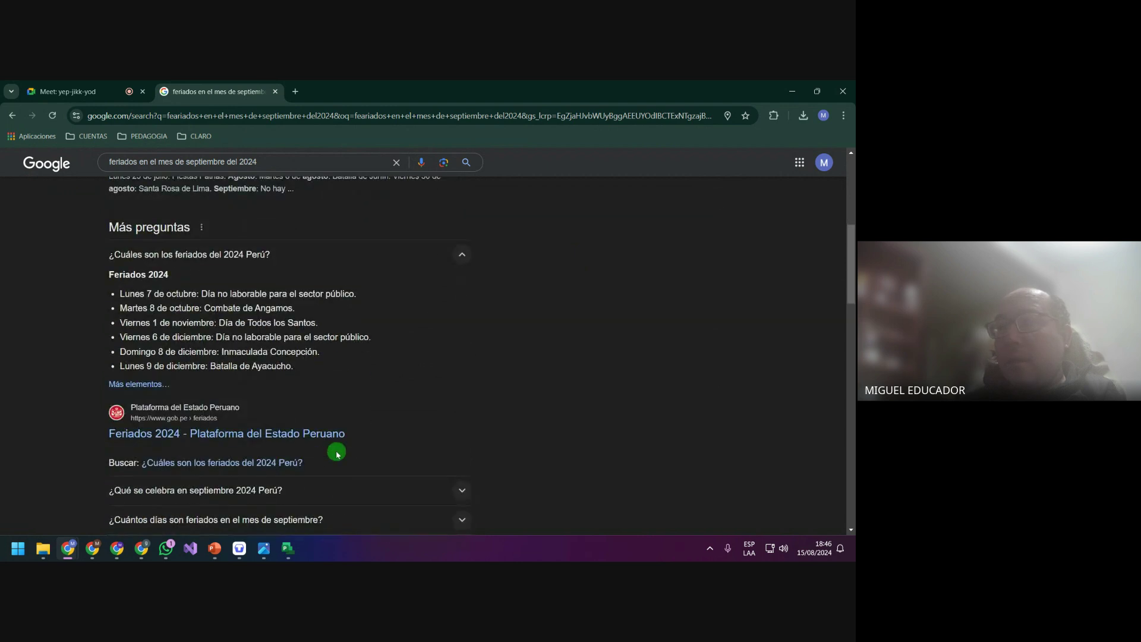
scroll(303, 422, down, 1)
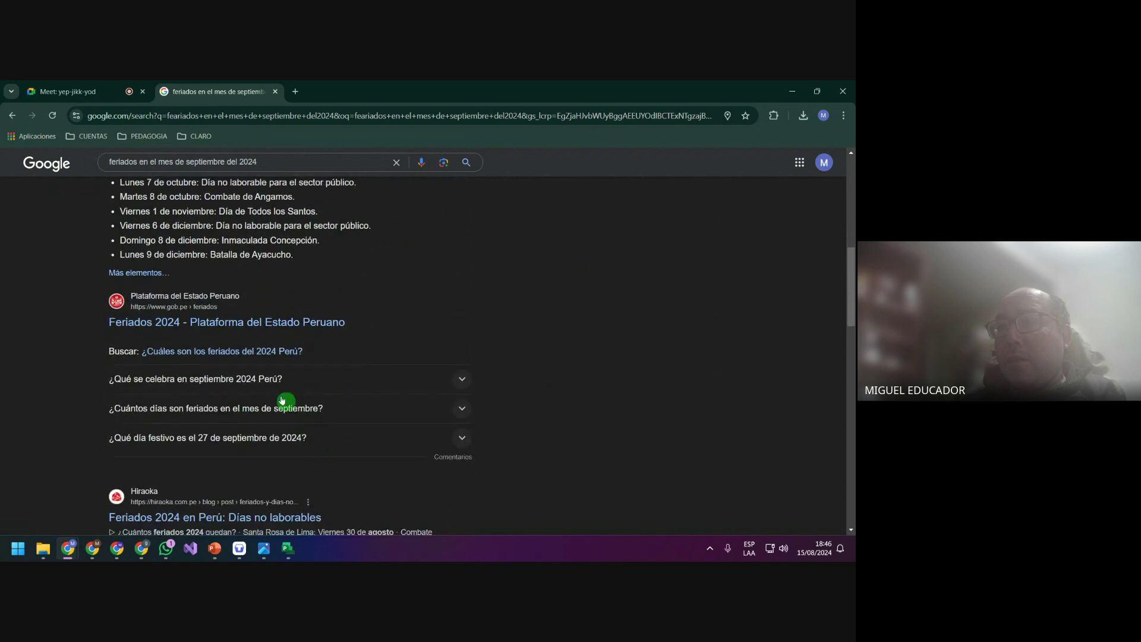
click(273, 383)
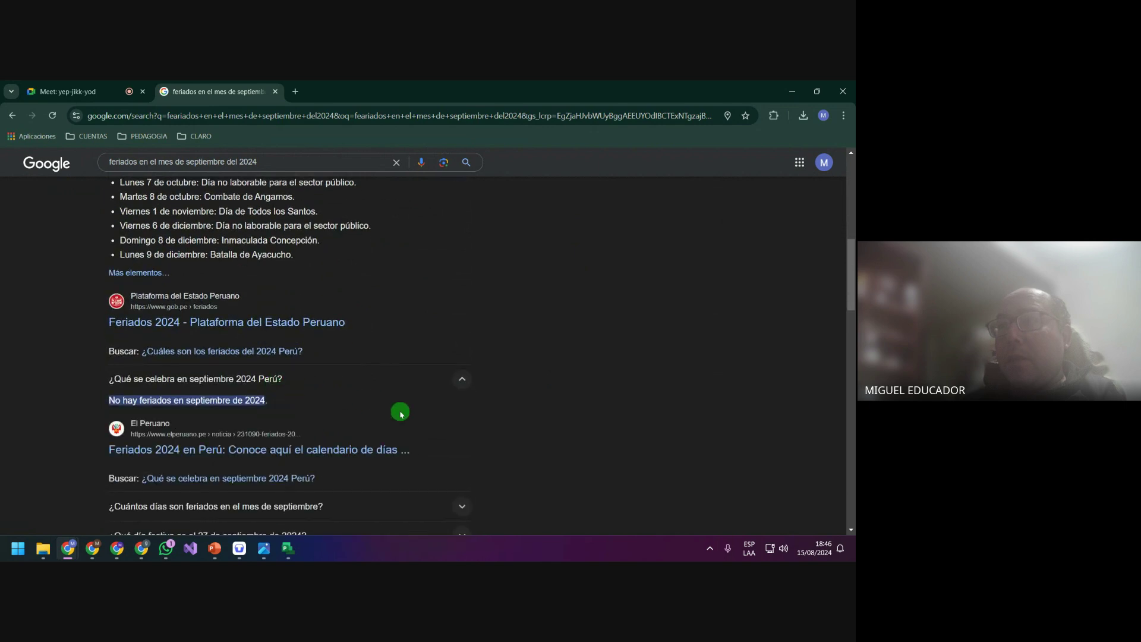
click(295, 91)
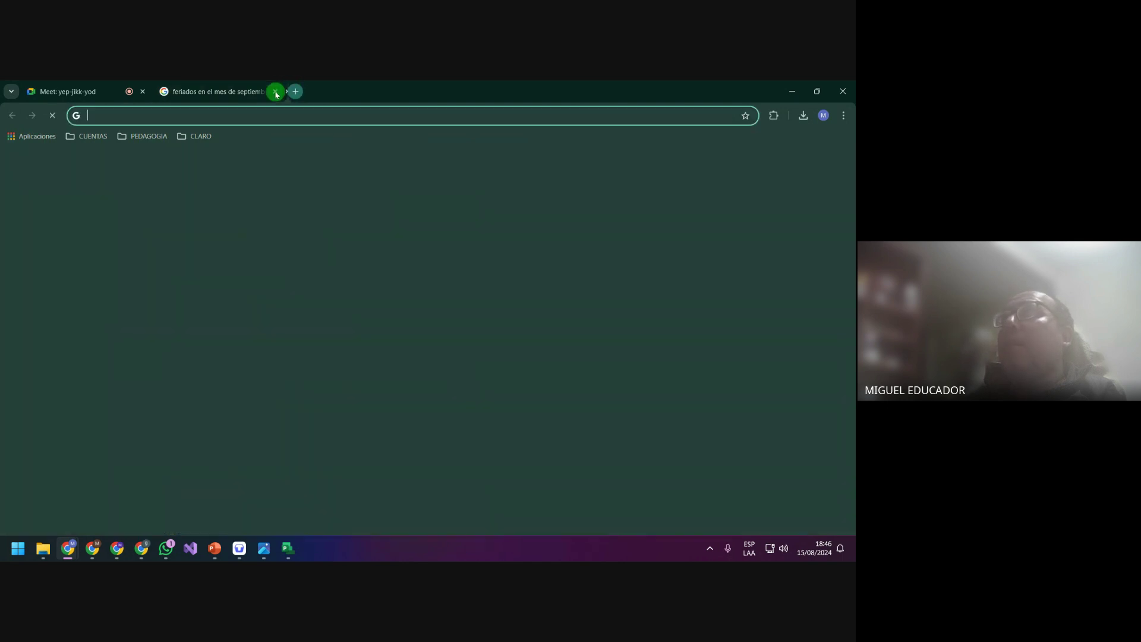
click(275, 92)
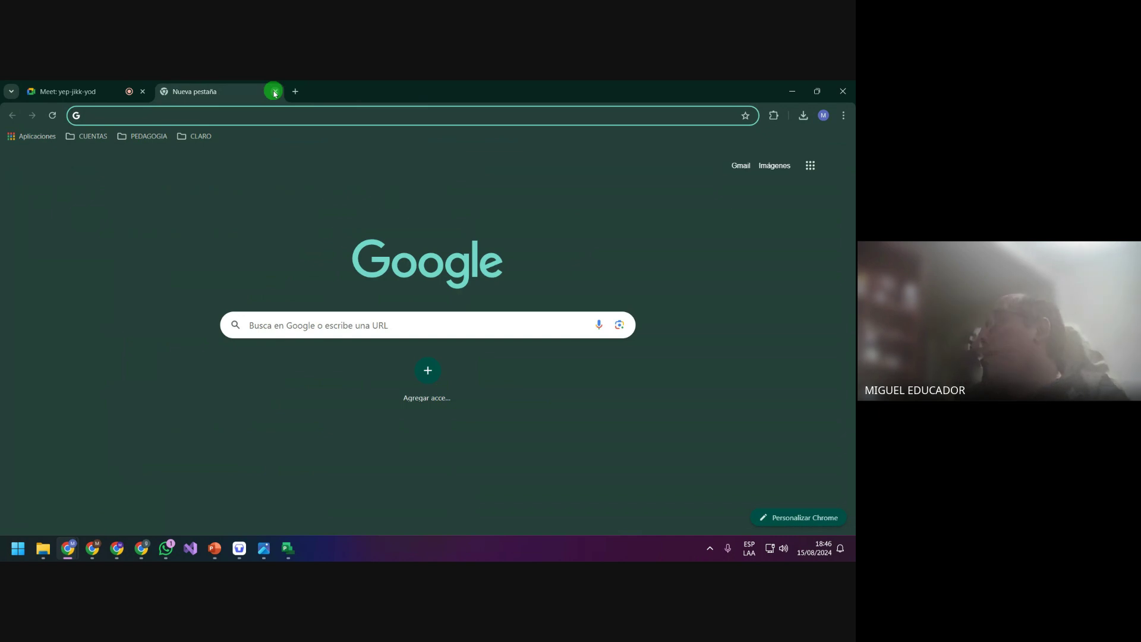
click(794, 91)
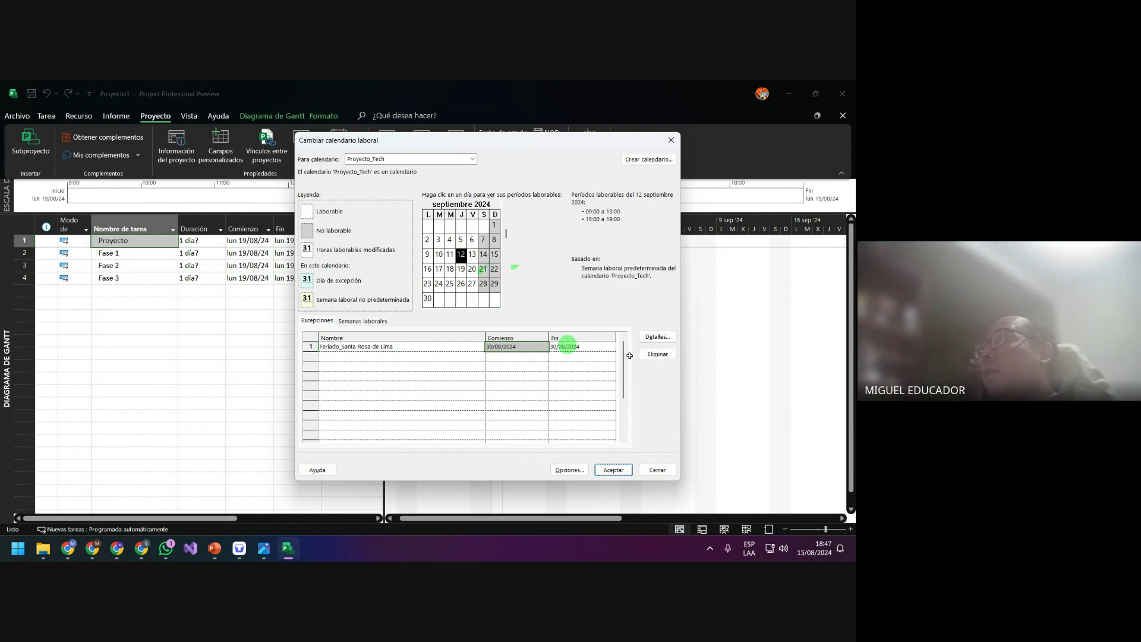
Apply the Proyecto_Tech calendar changes and recalculate the project, agreeing to save the changes to Proyecto1
click(612, 469)
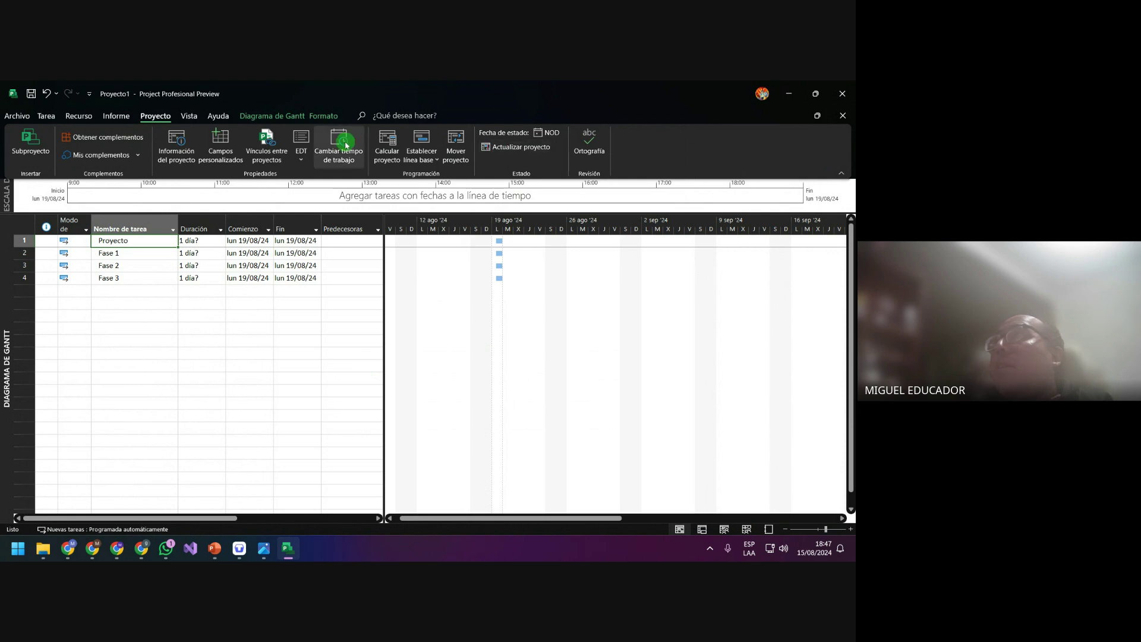
click(388, 141)
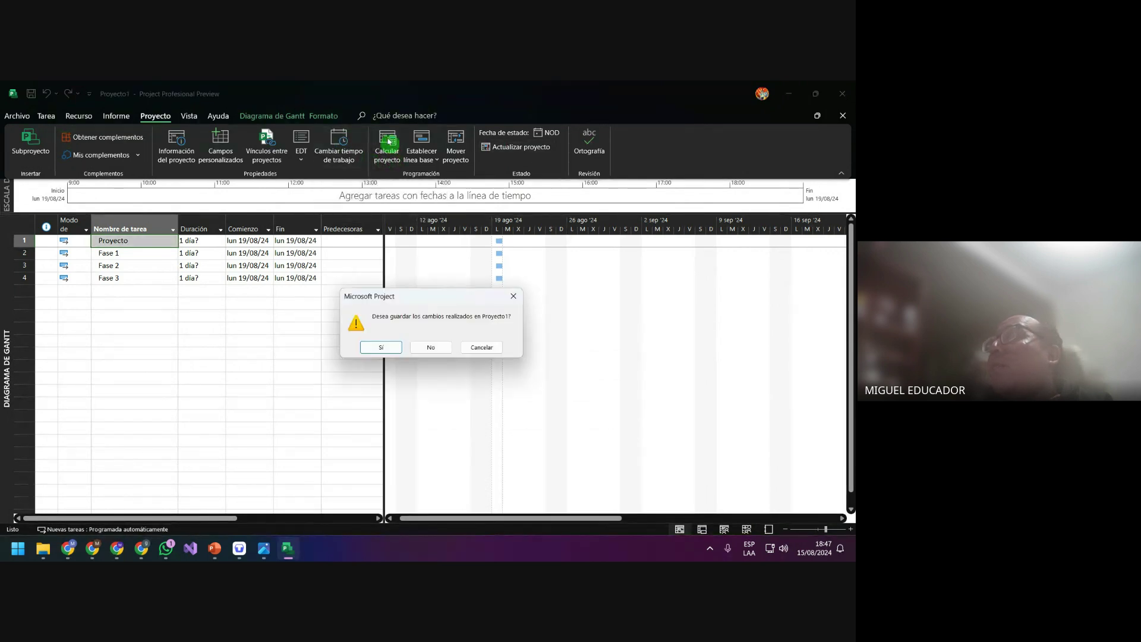
click(380, 347)
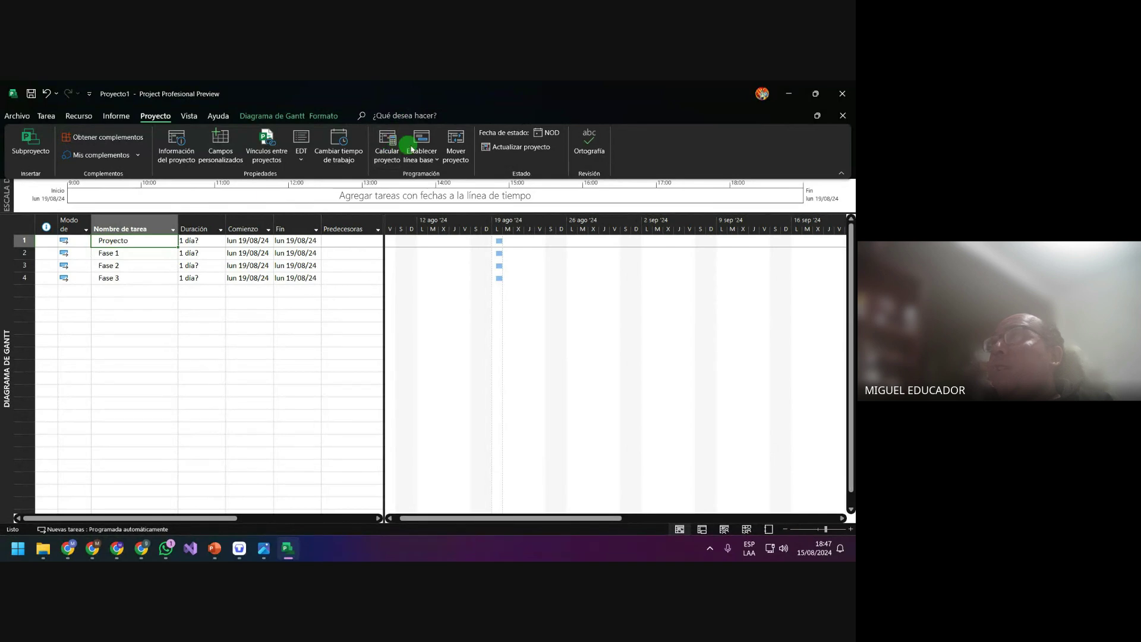
click(437, 166)
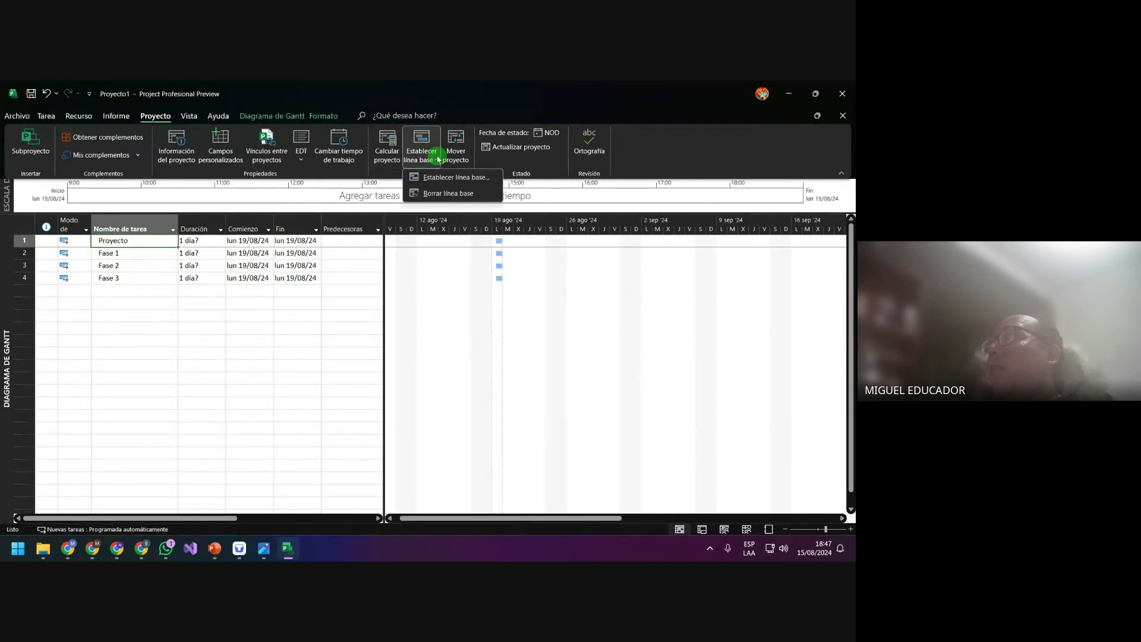
click(478, 92)
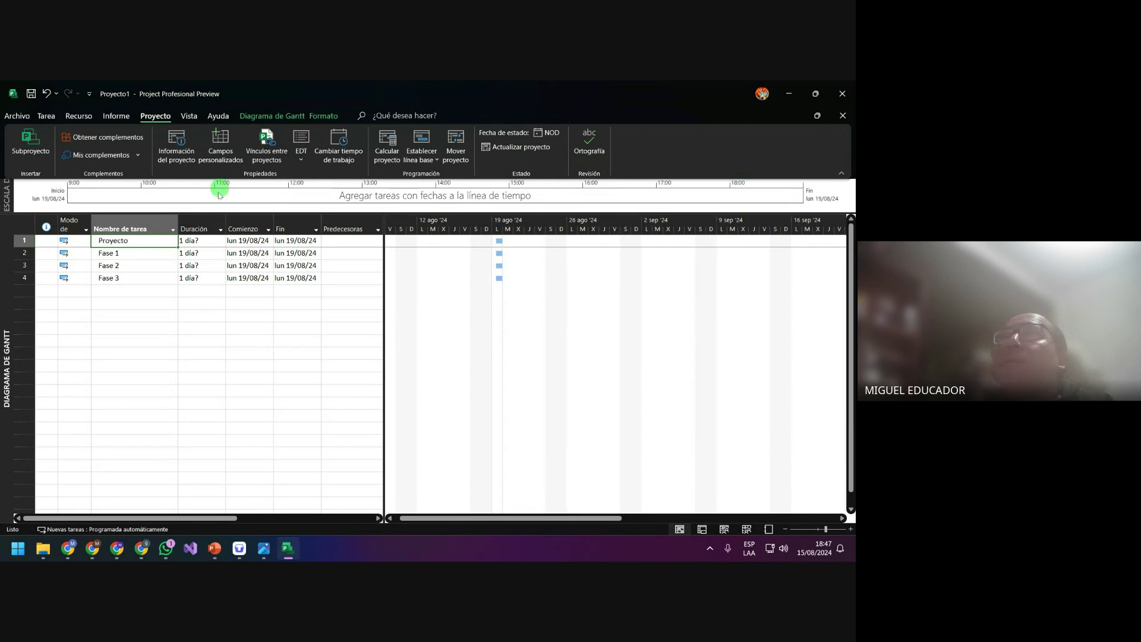
click(265, 265)
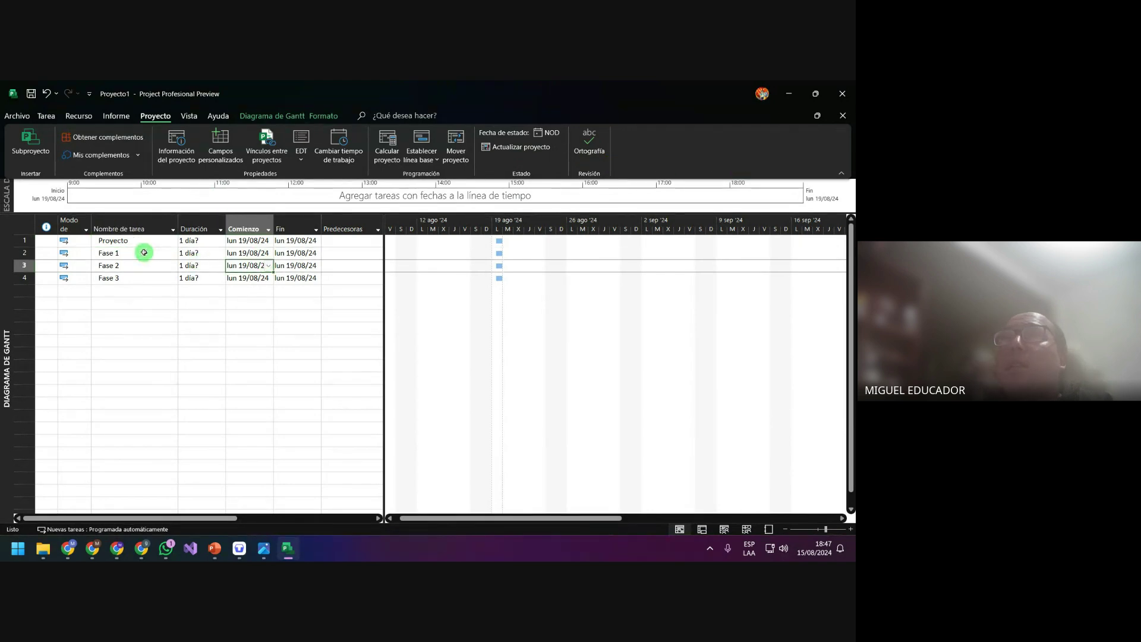
drag(143, 242, 143, 277)
right_click(143, 277)
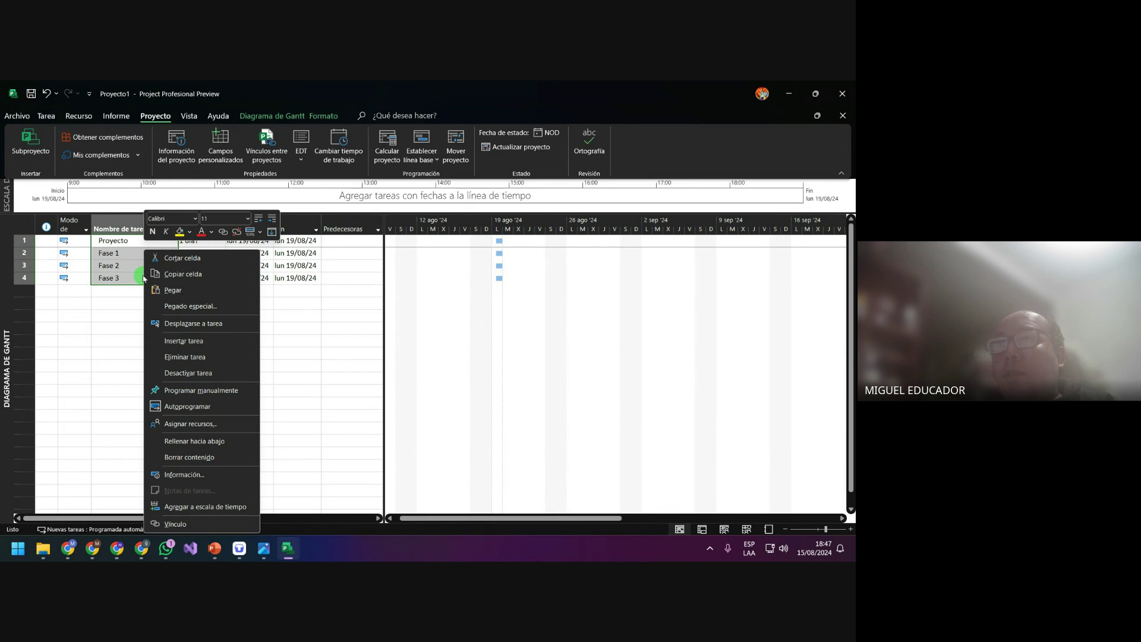
key(Escape)
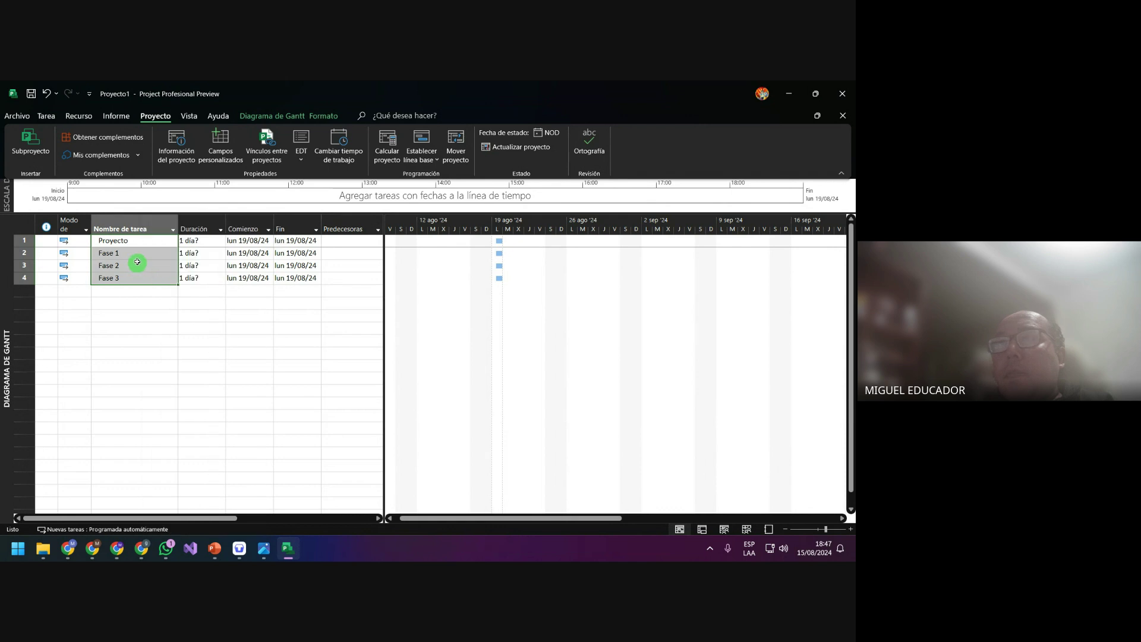
click(127, 254)
click(80, 254)
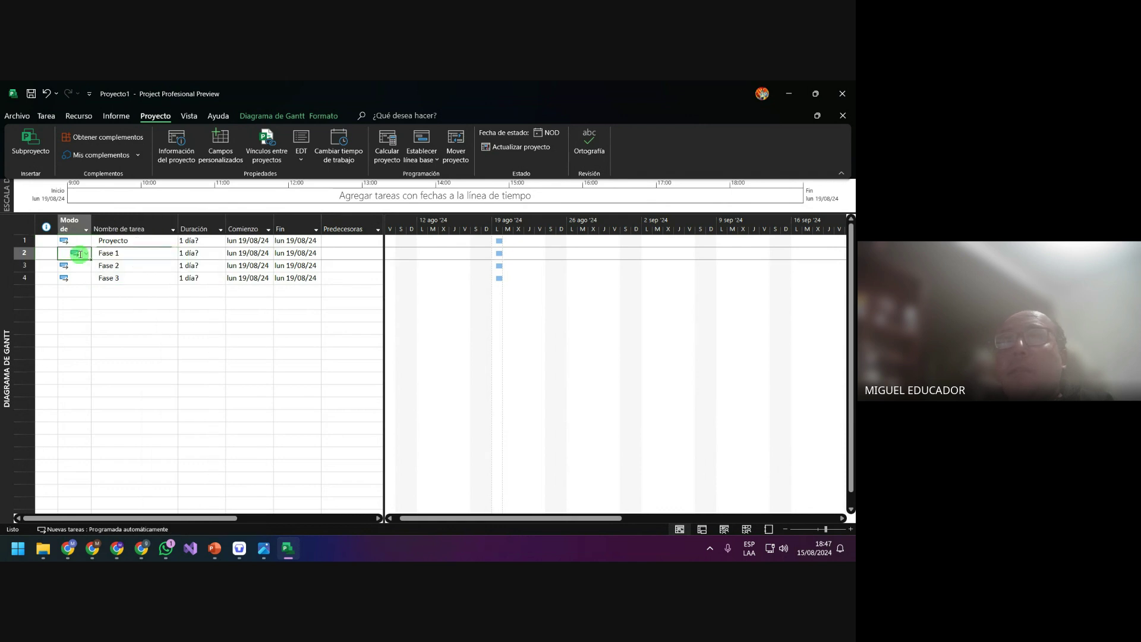
click(85, 254)
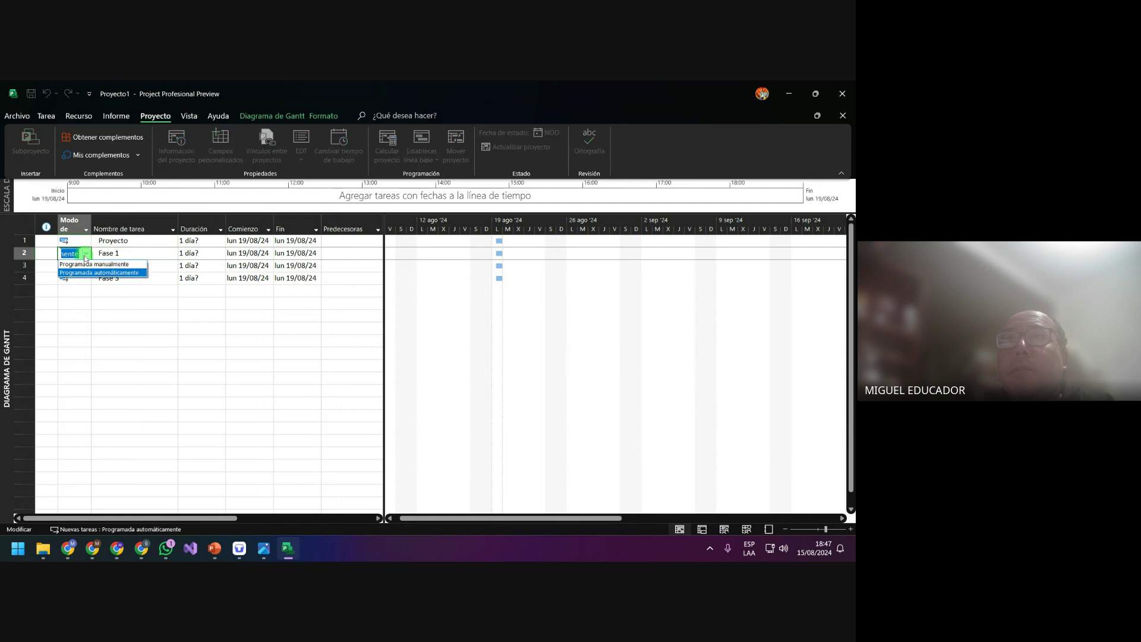
click(85, 255)
click(138, 255)
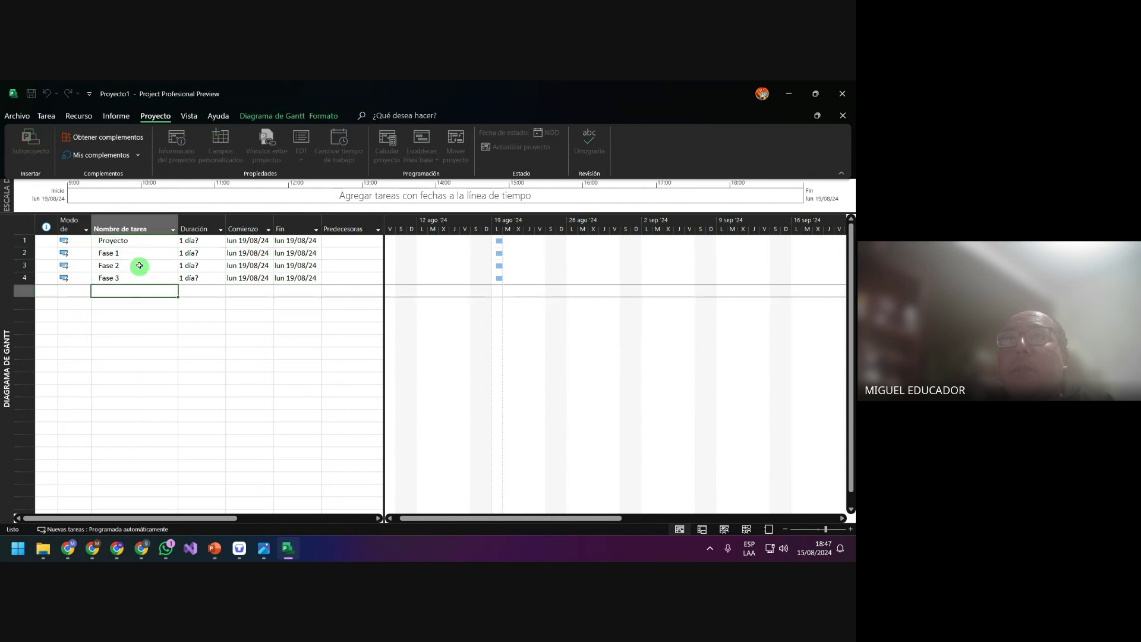
Try inserting new tasks above the selected Fase 1, Fase 2 and Fase 3, and undo the insertion
drag(137, 254, 136, 277)
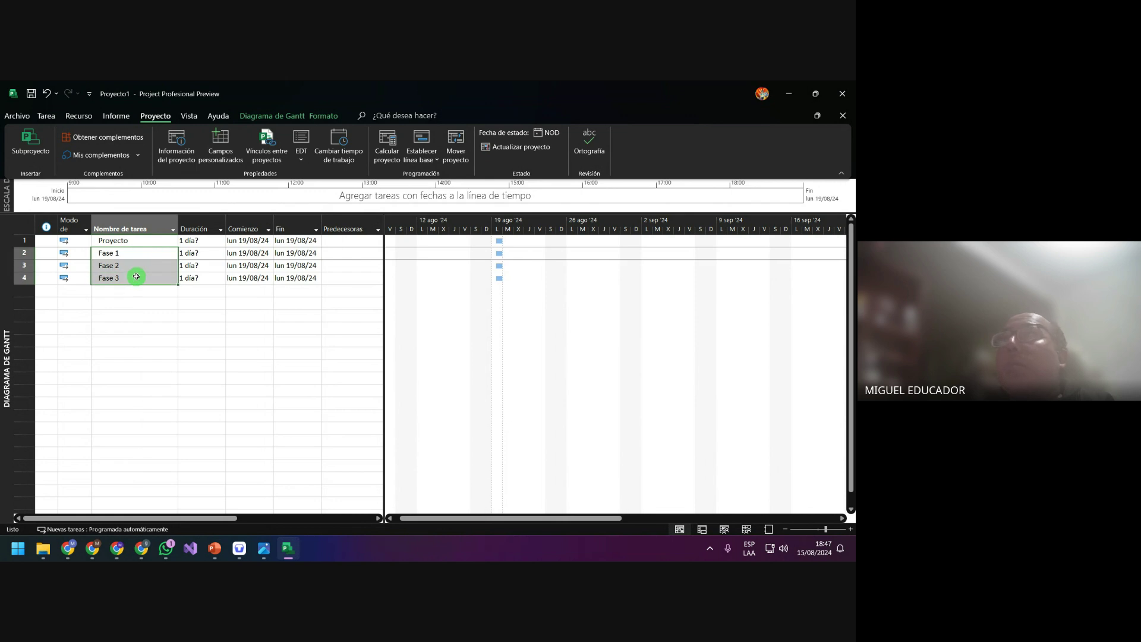
click(301, 156)
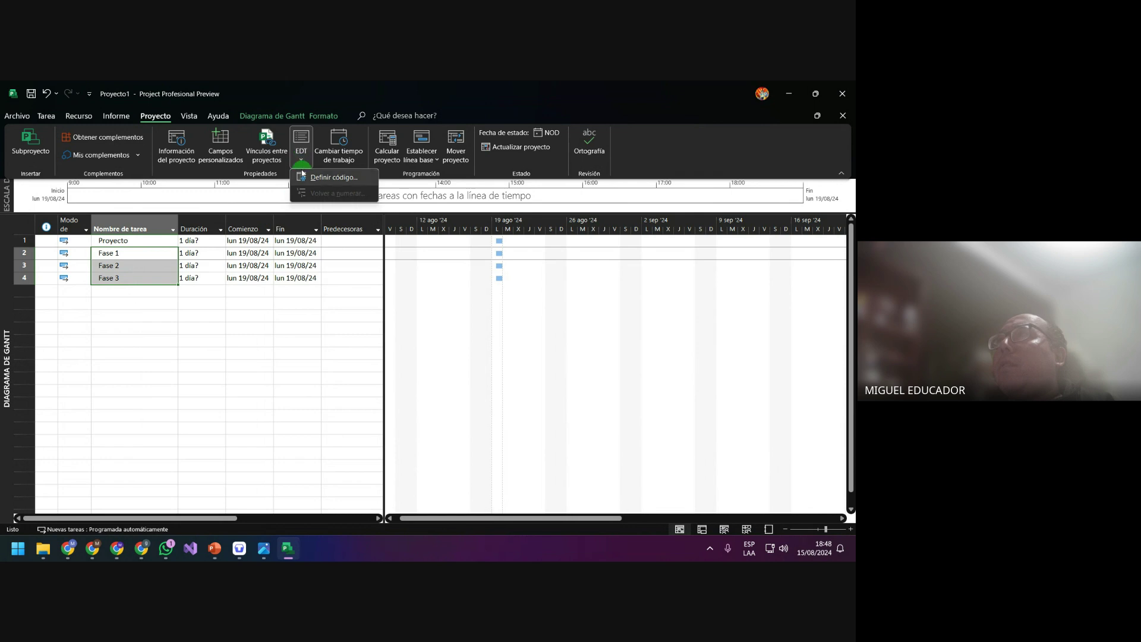
click(46, 116)
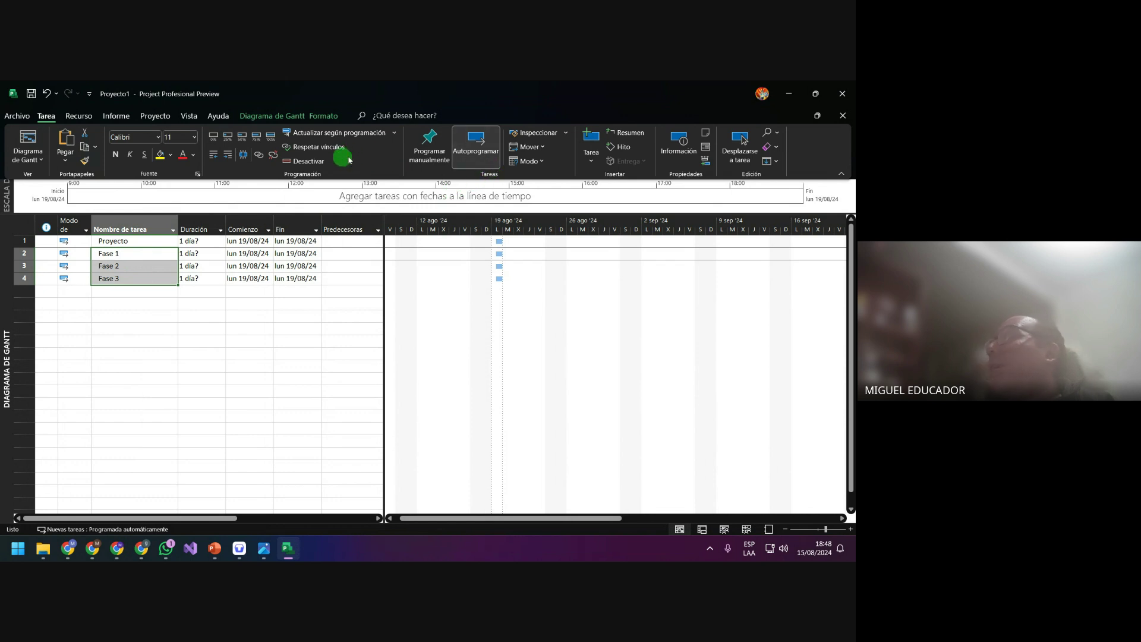
click(592, 161)
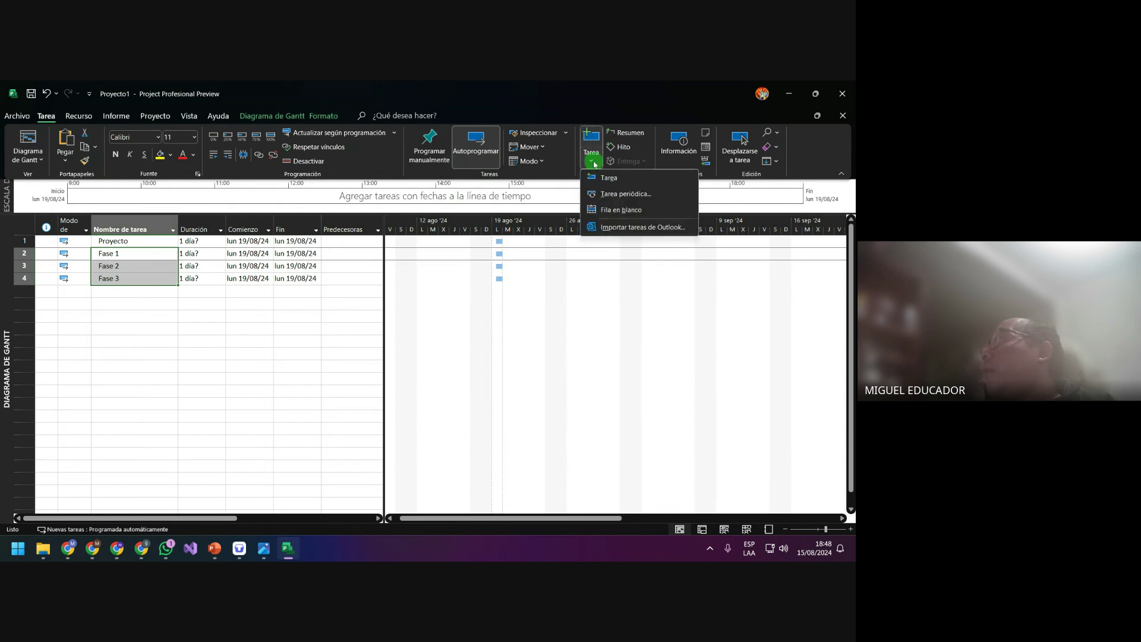
click(627, 180)
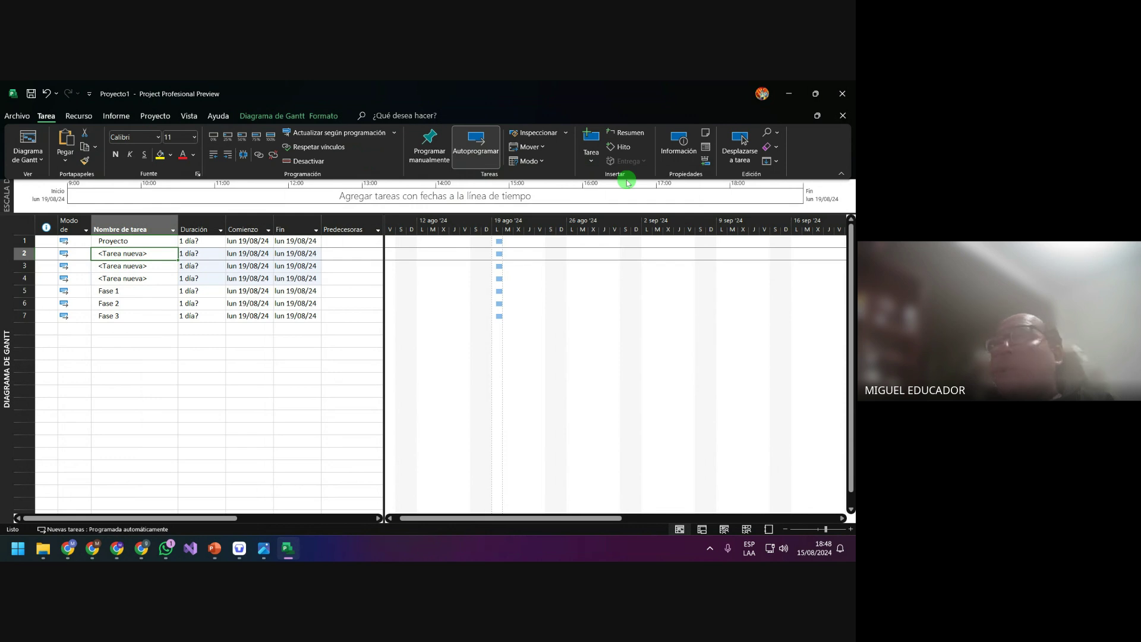
click(626, 183)
key(ctrl+z)
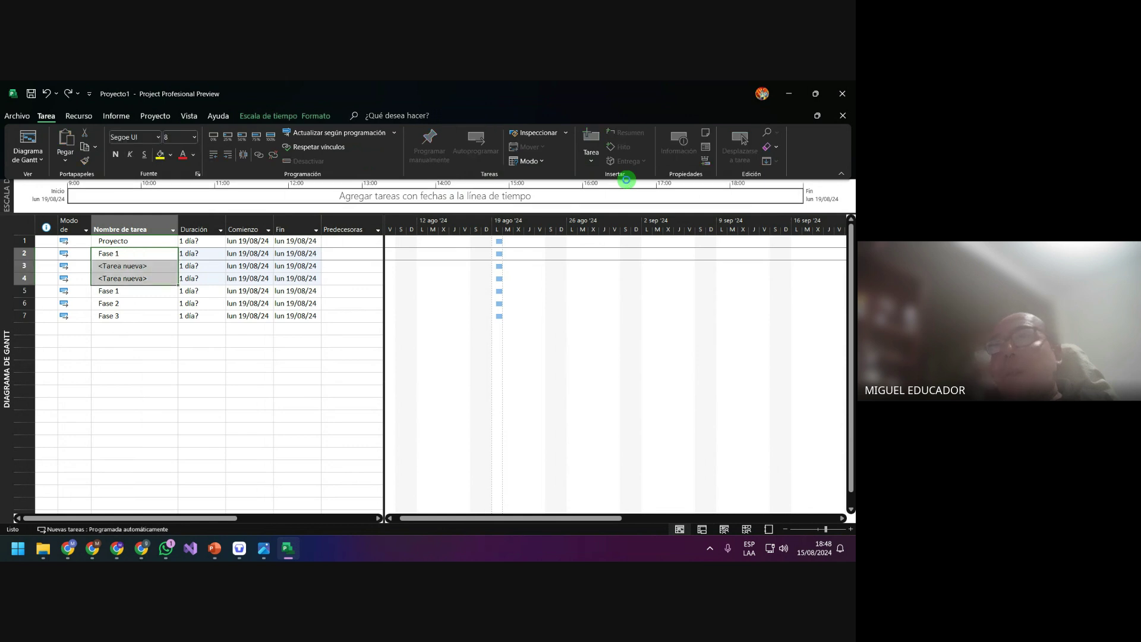
Delete the tasks Fase 1, Fase 2 and Fase 3 together from the task list
click(156, 261)
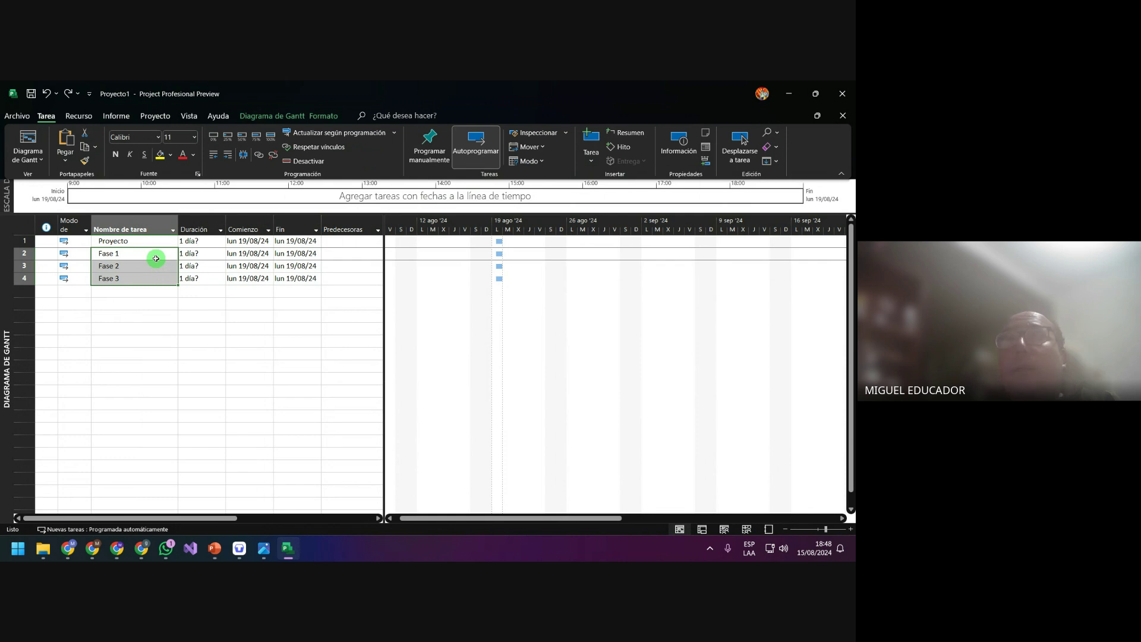
click(155, 256)
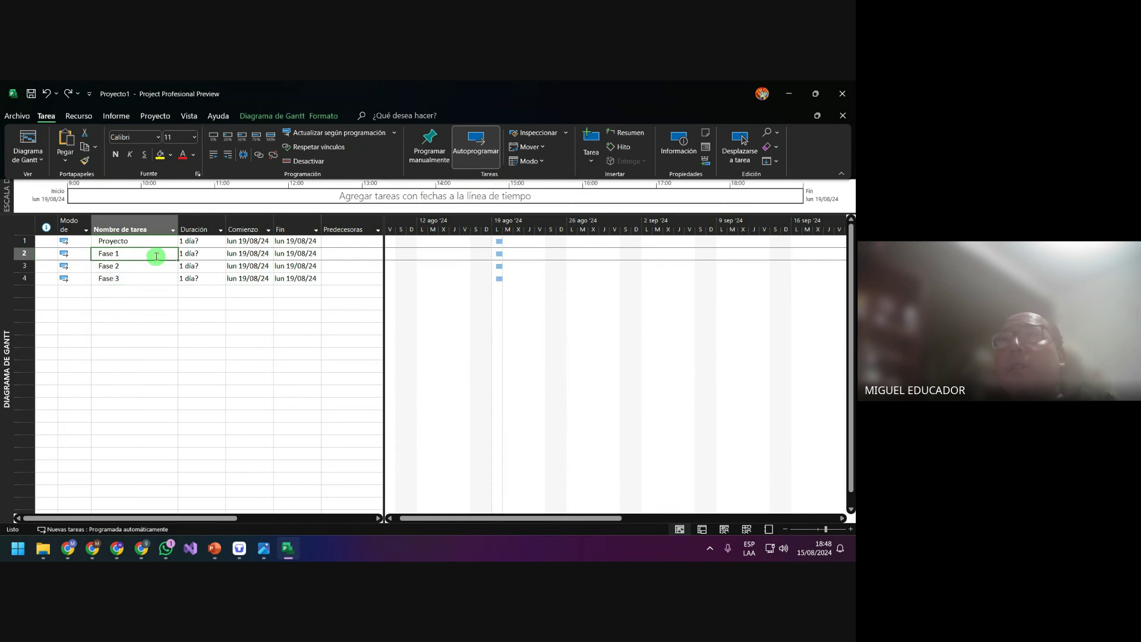
drag(156, 256, 156, 279)
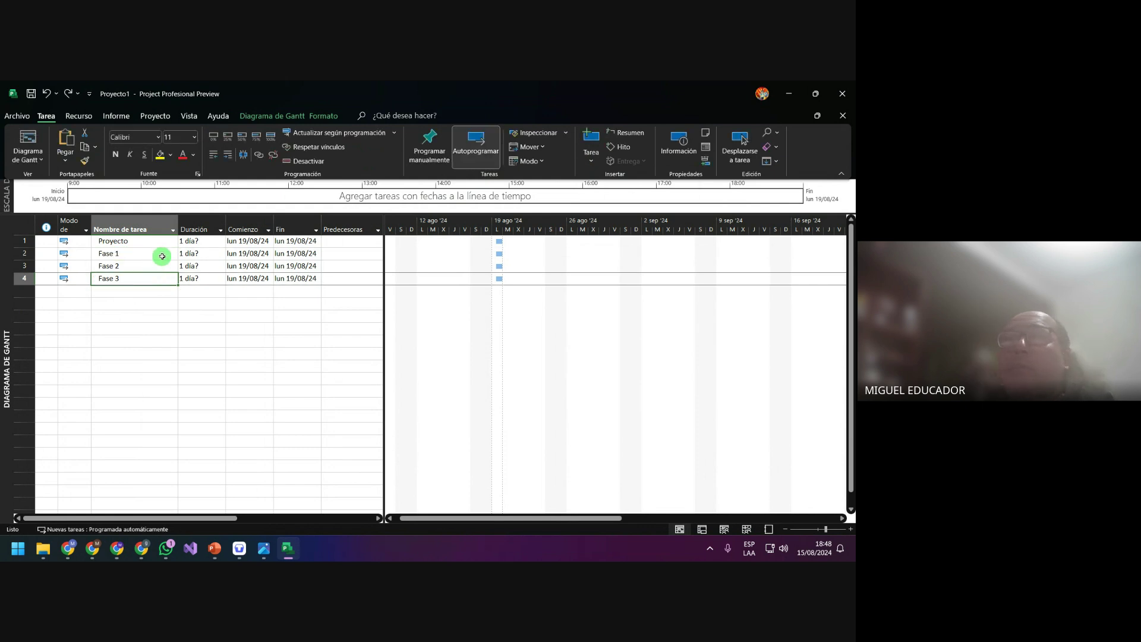
drag(24, 253, 25, 277)
right_click(27, 279)
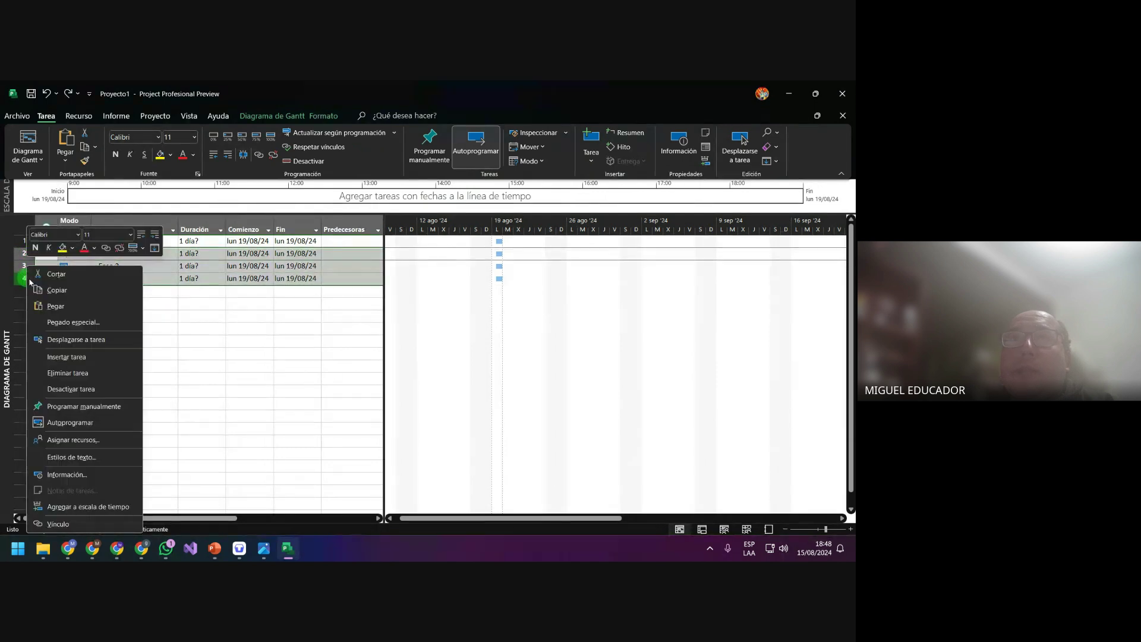
click(93, 374)
click(205, 290)
click(148, 246)
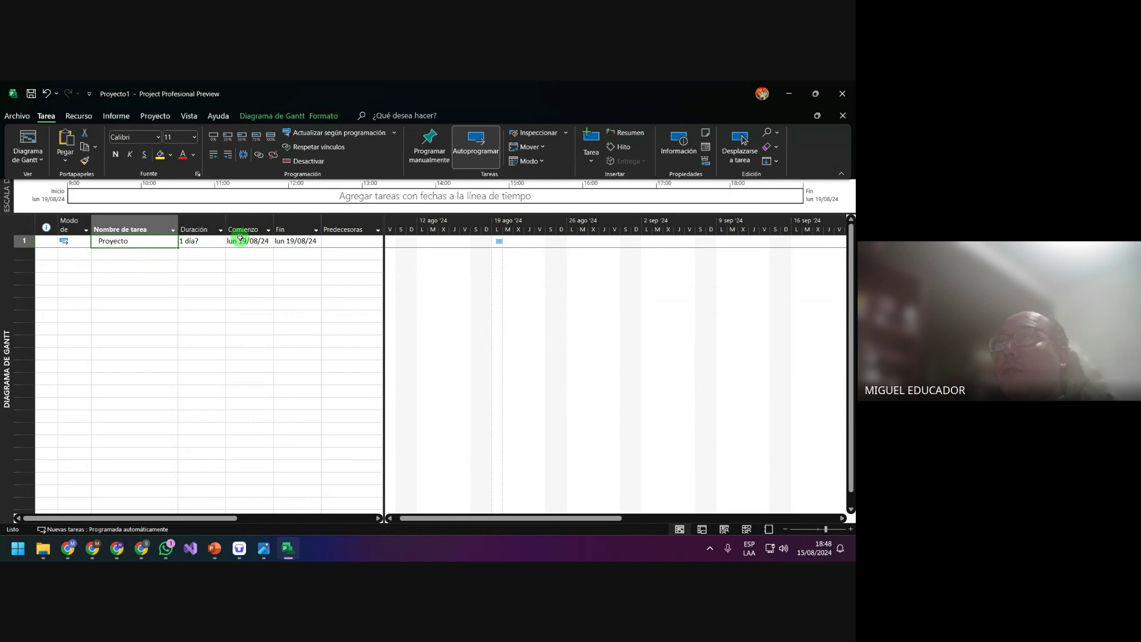
Delete the remaining Proyecto task to clear the task list
click(24, 241)
right_click(23, 240)
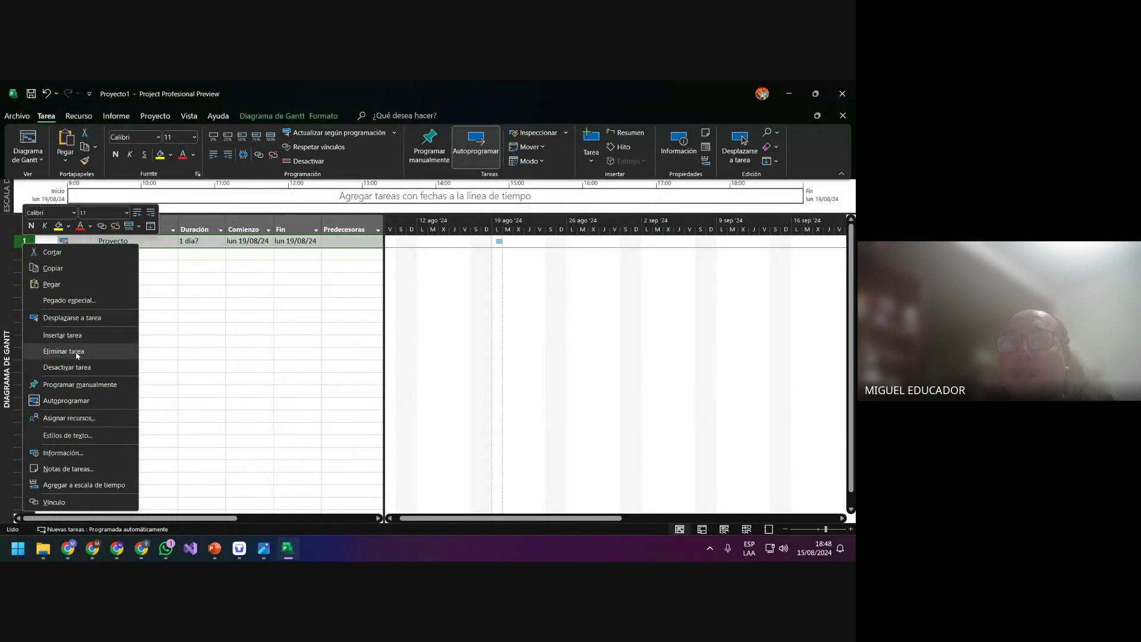
click(78, 352)
click(129, 292)
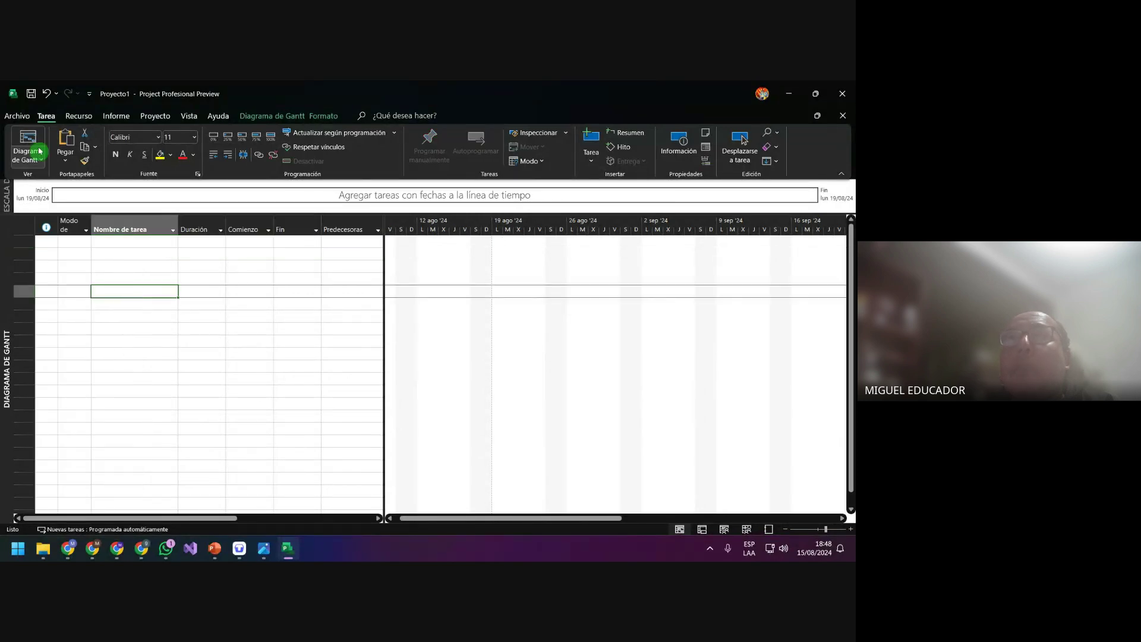
Review the project's scheduling options for default start and end times, hours per day and week, and days per month
click(17, 116)
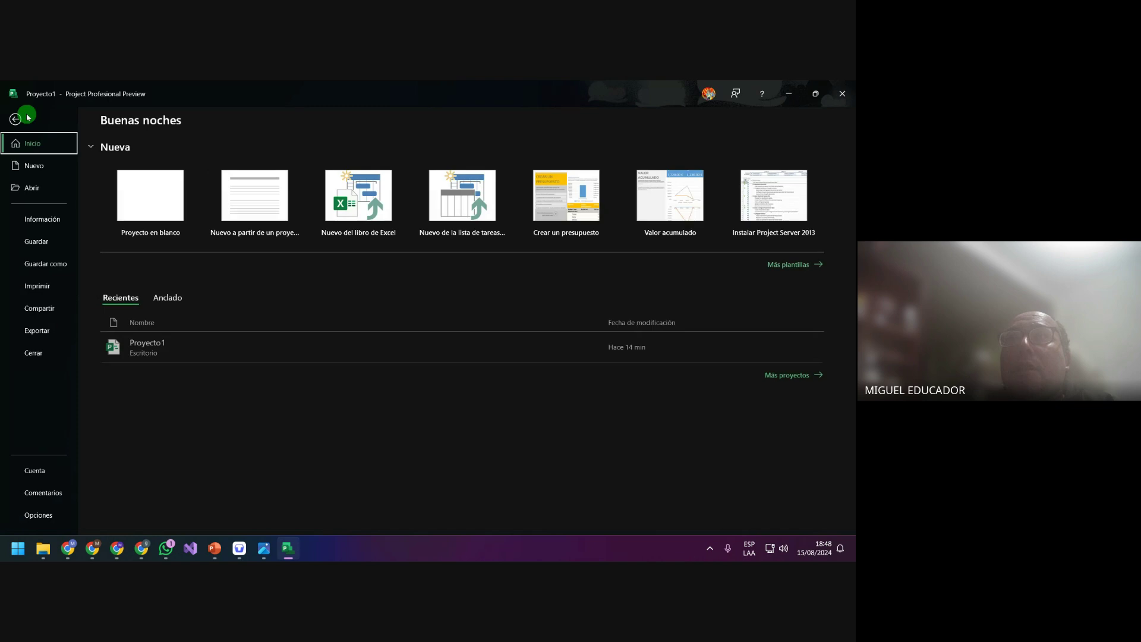
click(51, 521)
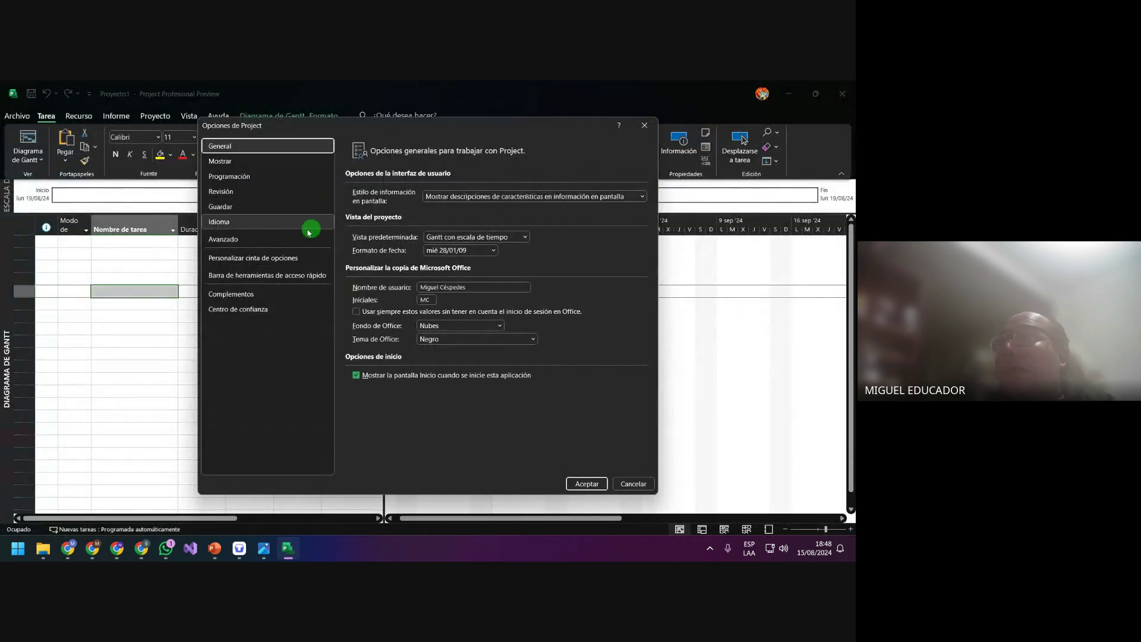
click(293, 192)
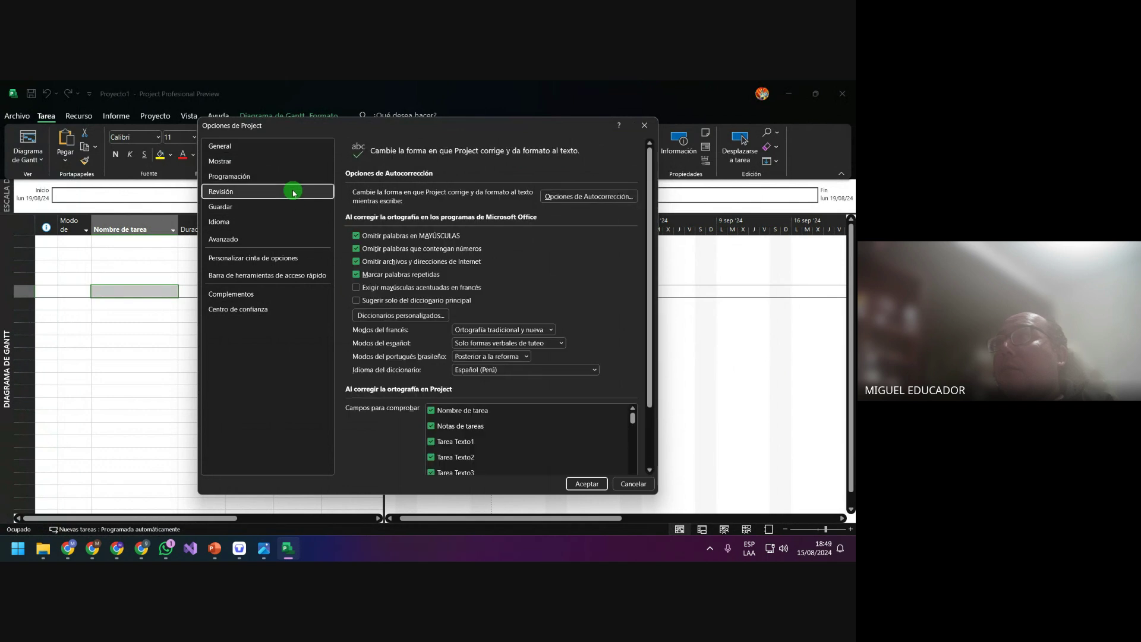
click(293, 177)
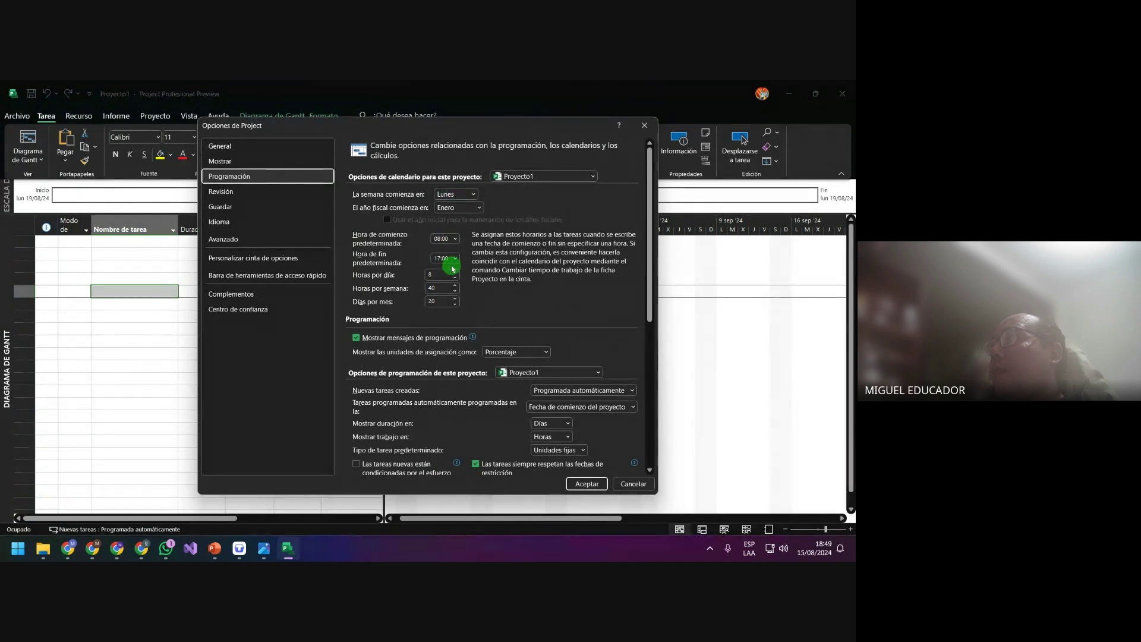
click(443, 300)
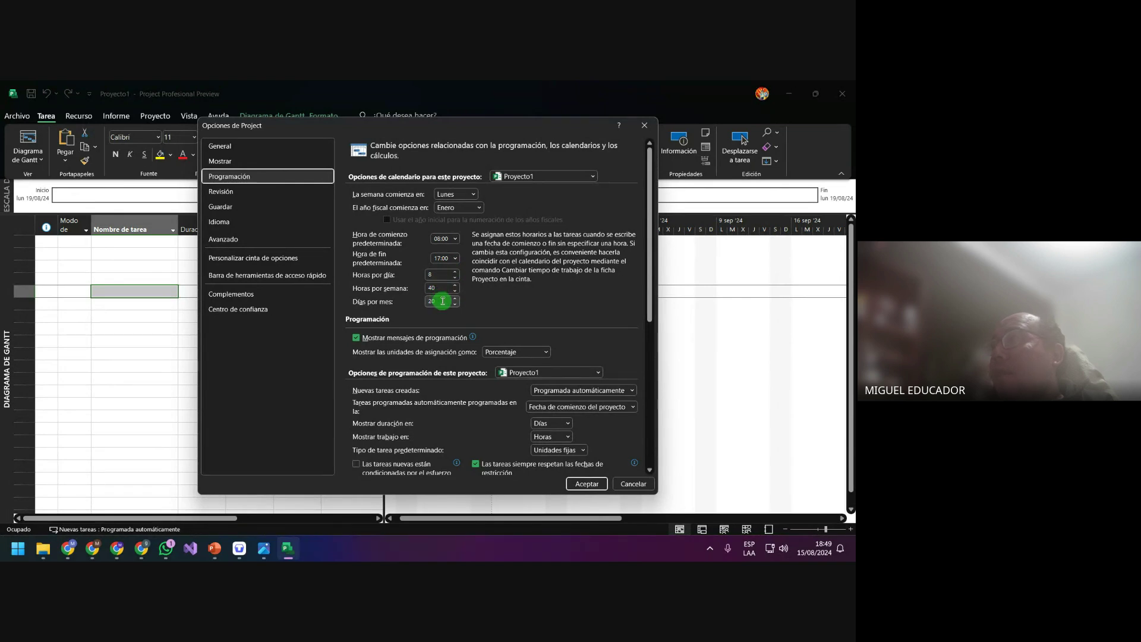
click(600, 484)
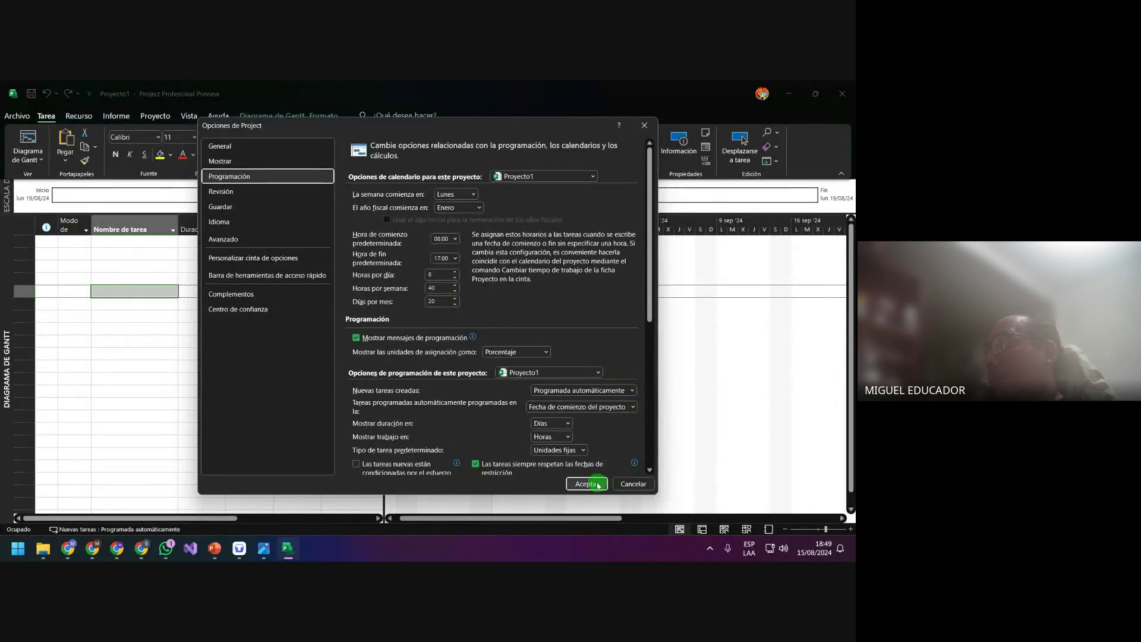
Add a task named Proyecto in the first row of the task table
click(155, 247)
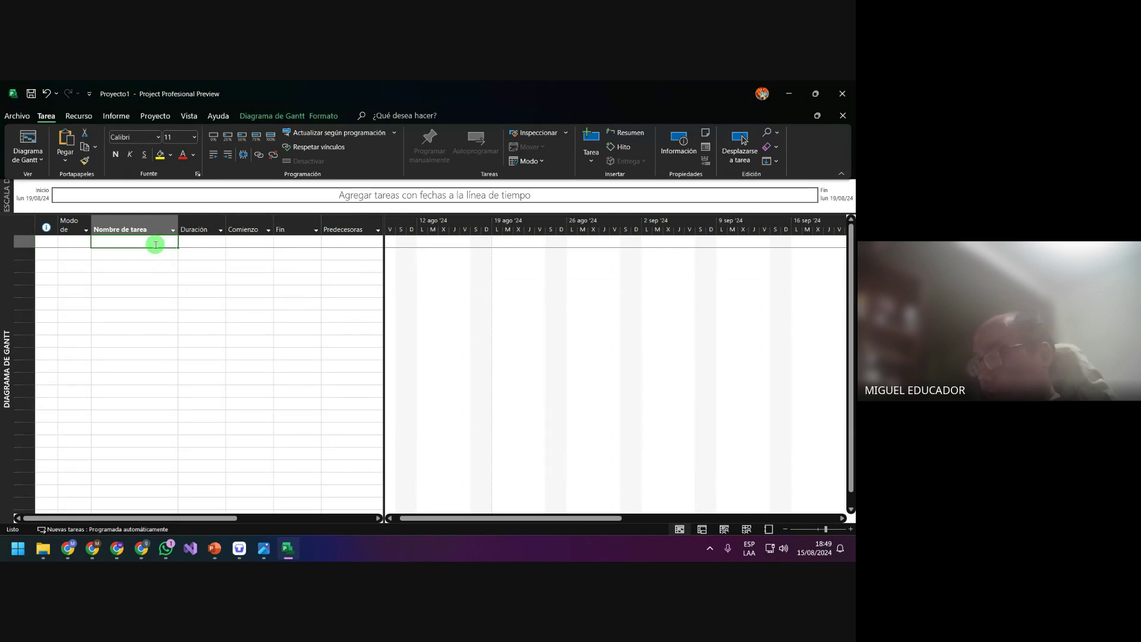
text(Proye)
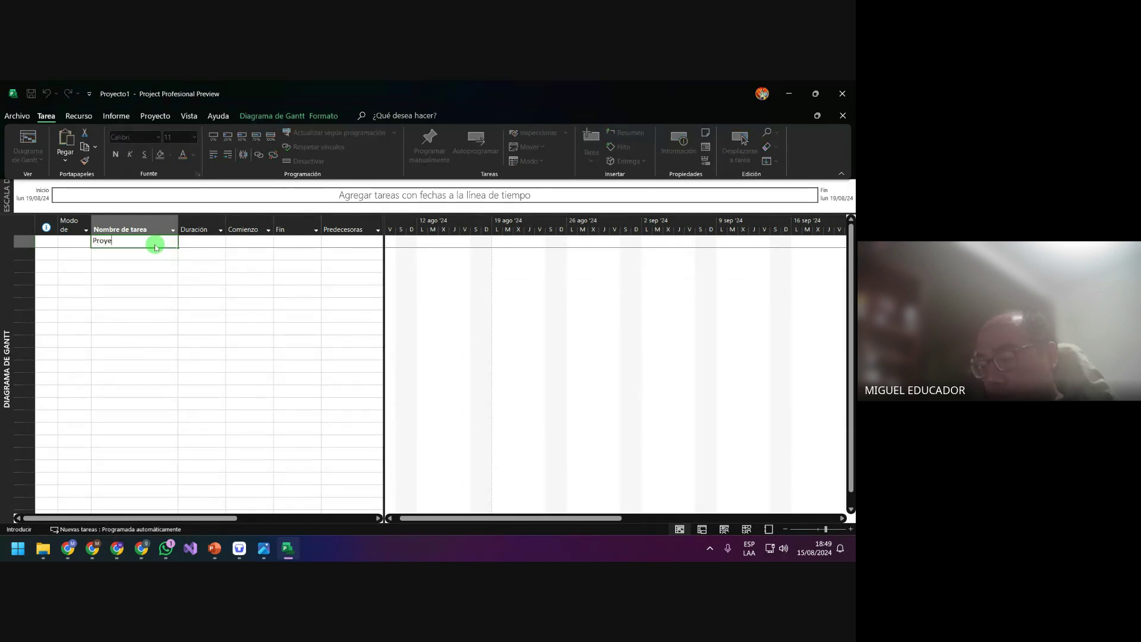
text(cto)
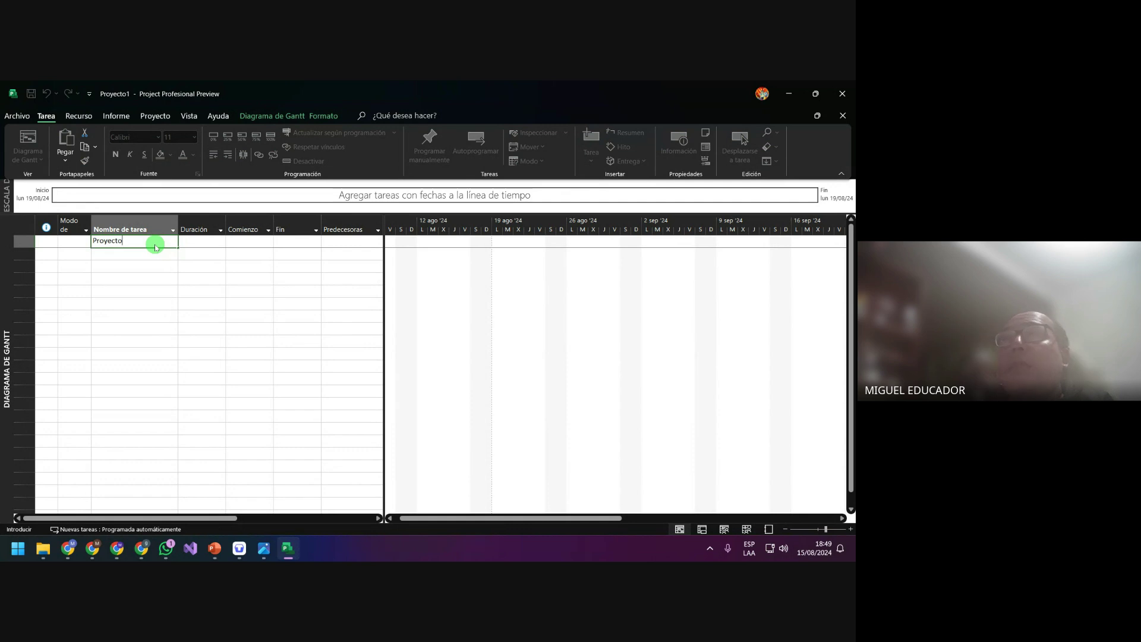
key(Return)
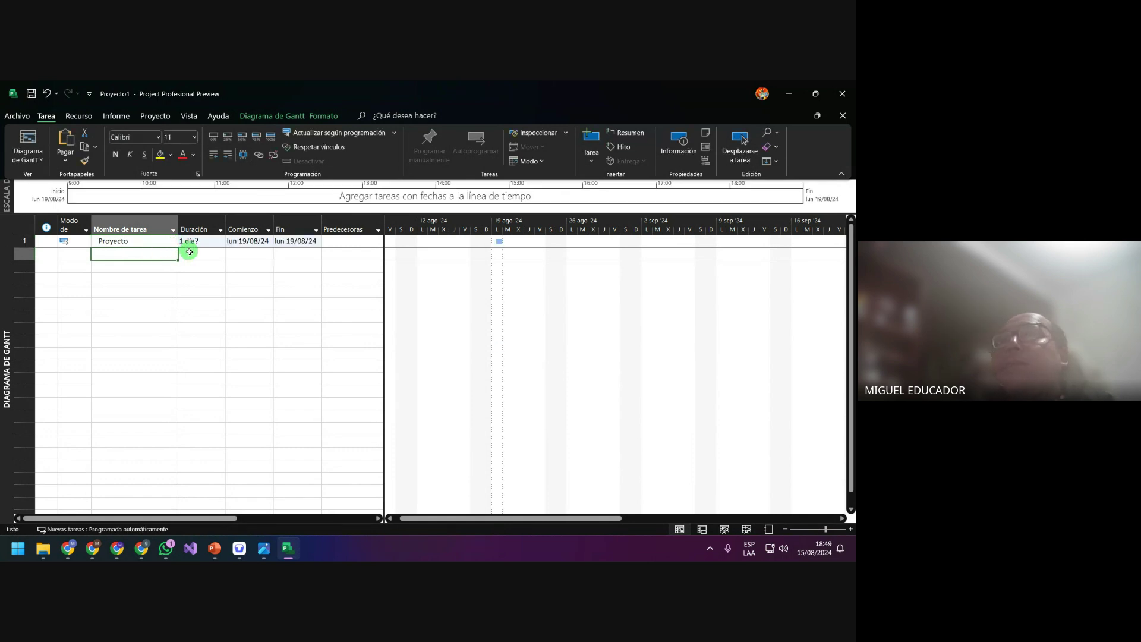
click(155, 241)
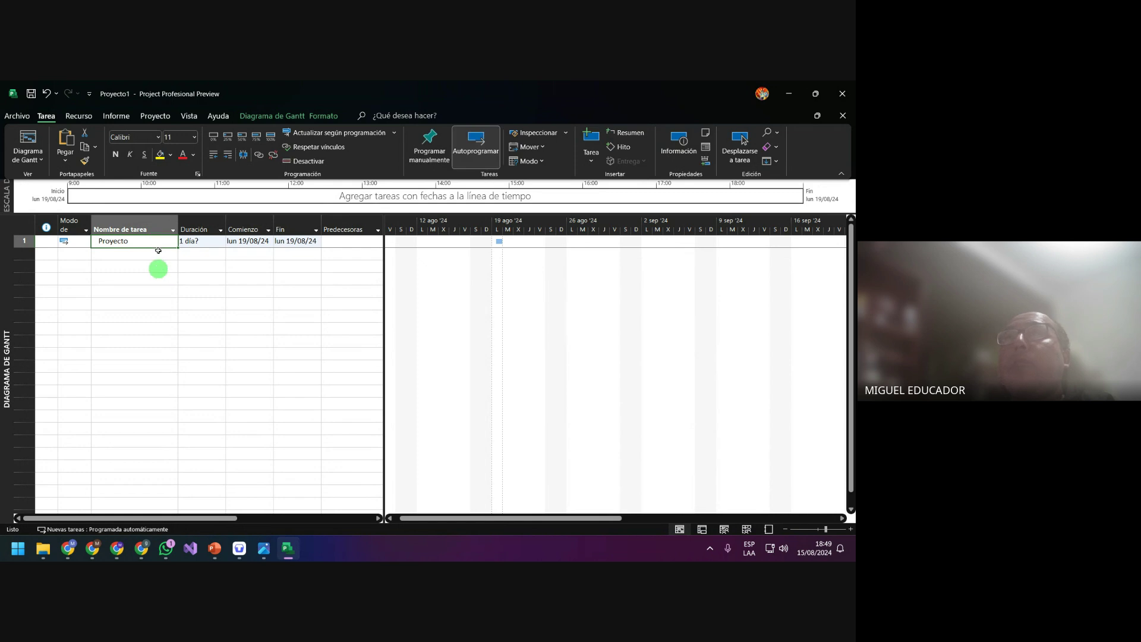
In the project information, set the current date to 12/09/2024 and the calendar to Proyecto_Tech
click(253, 119)
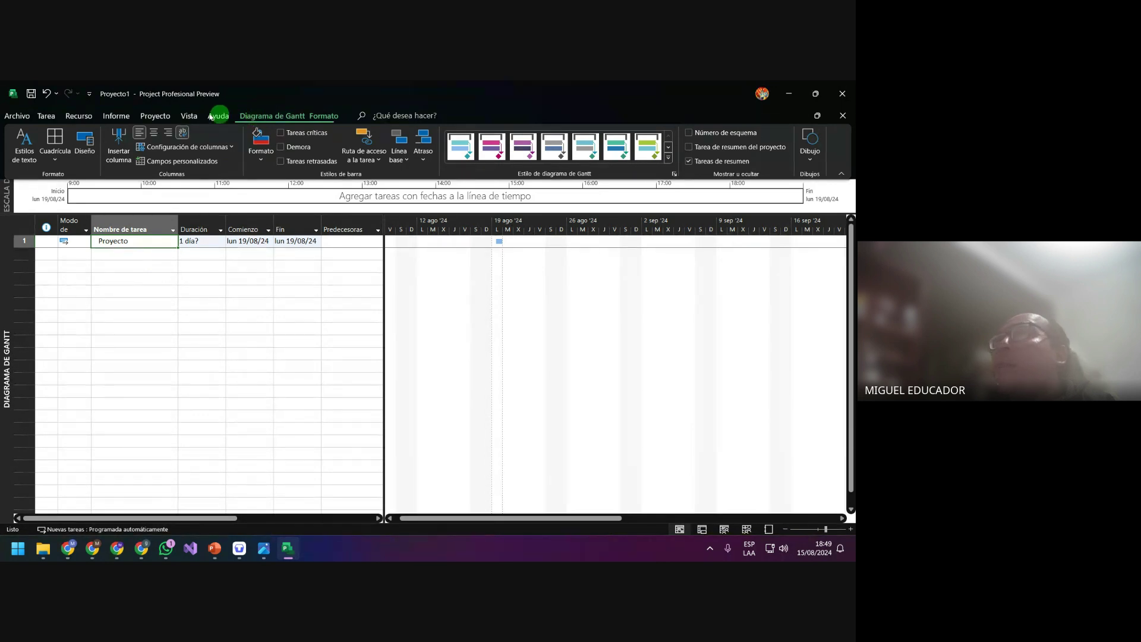
click(169, 117)
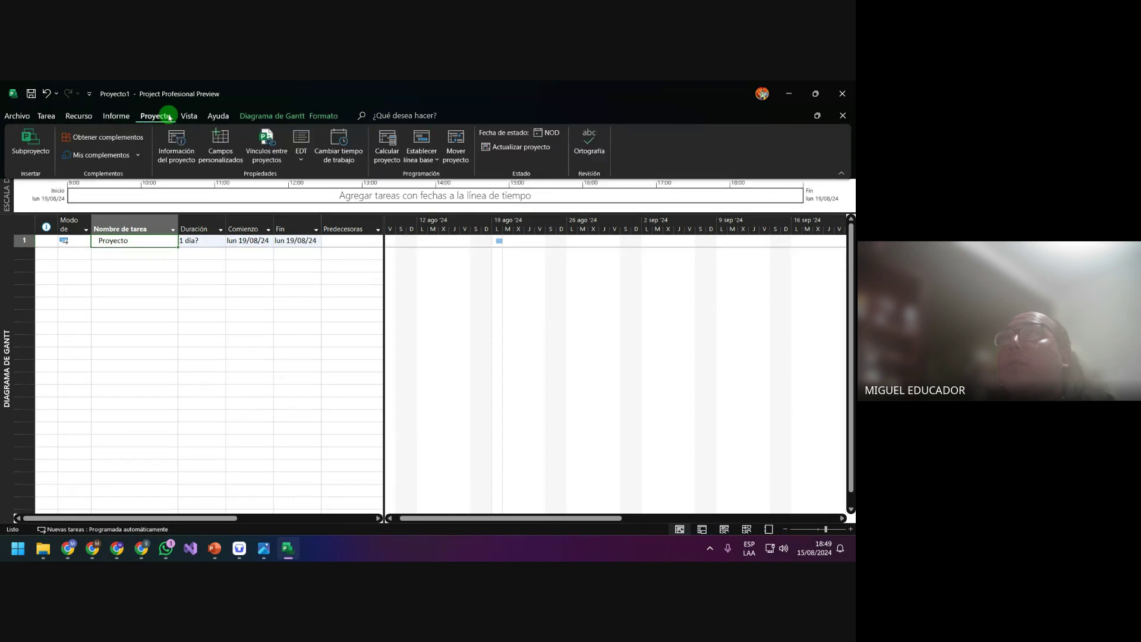
click(176, 147)
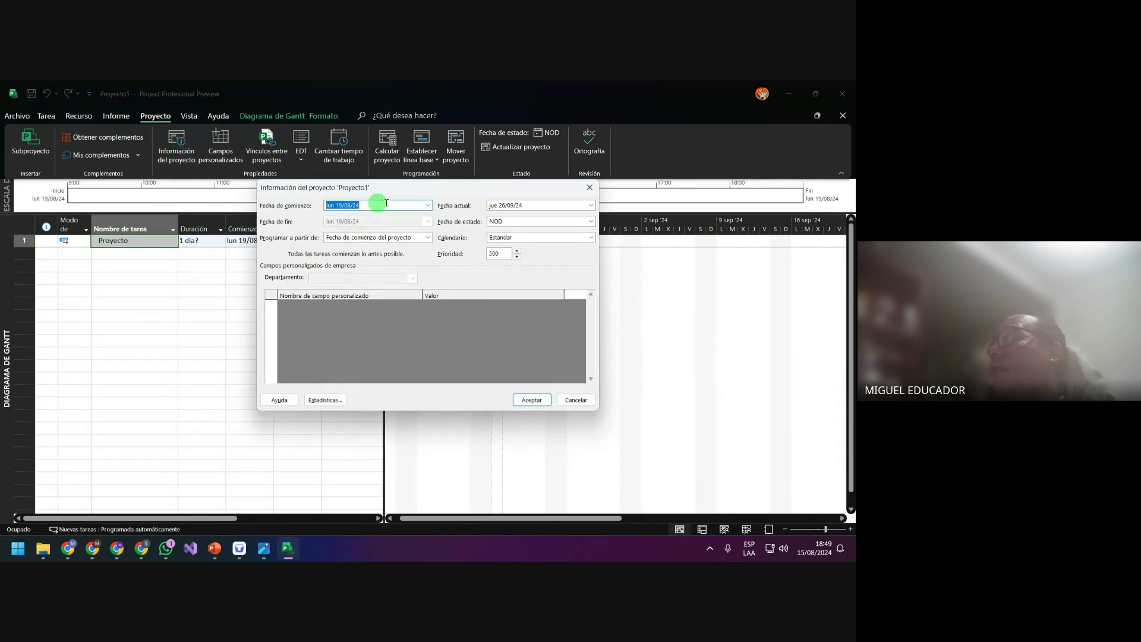
click(591, 205)
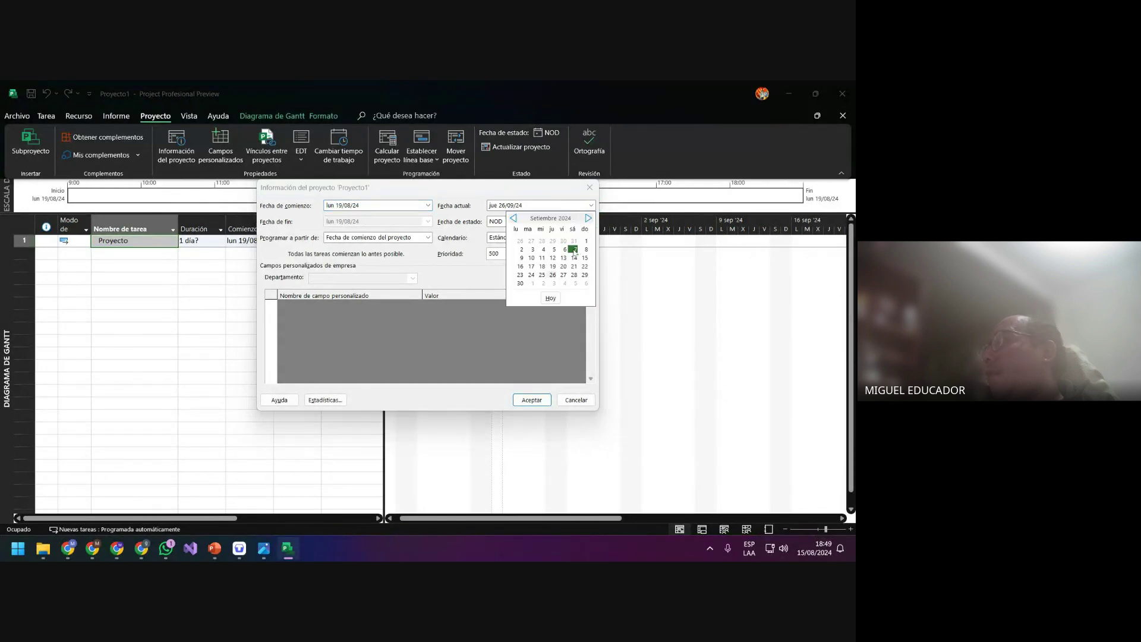
click(552, 257)
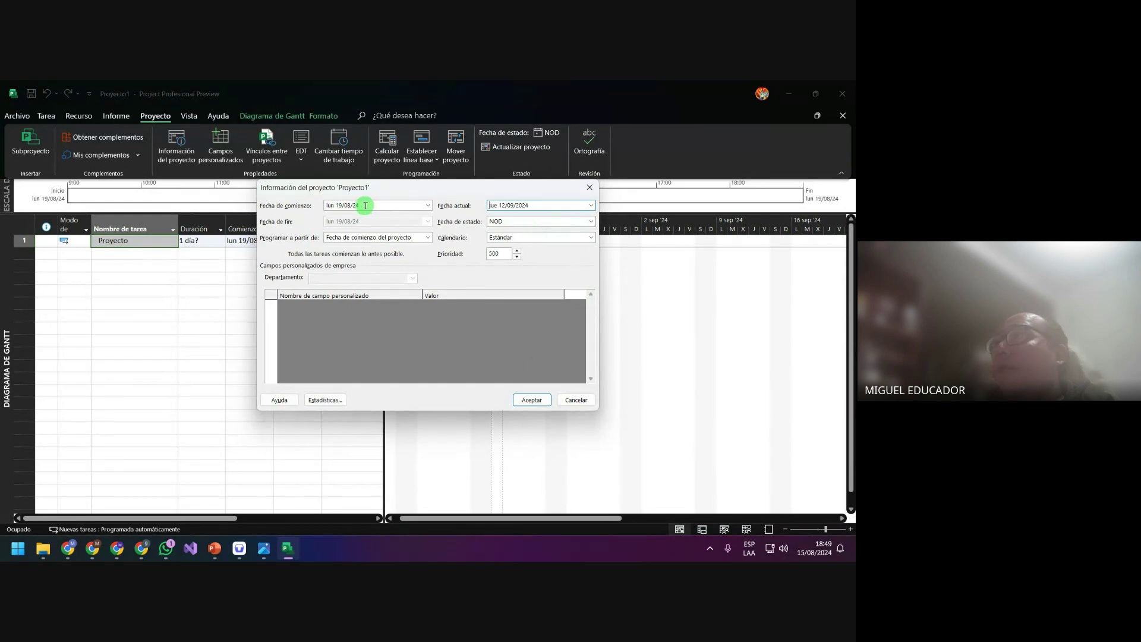
click(539, 237)
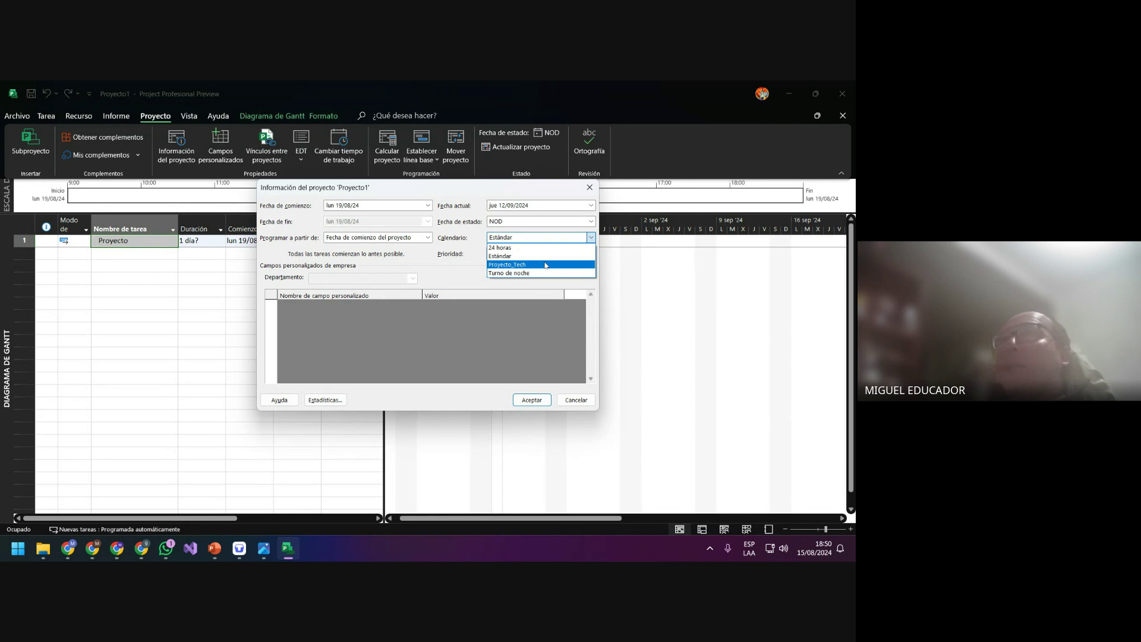
click(546, 265)
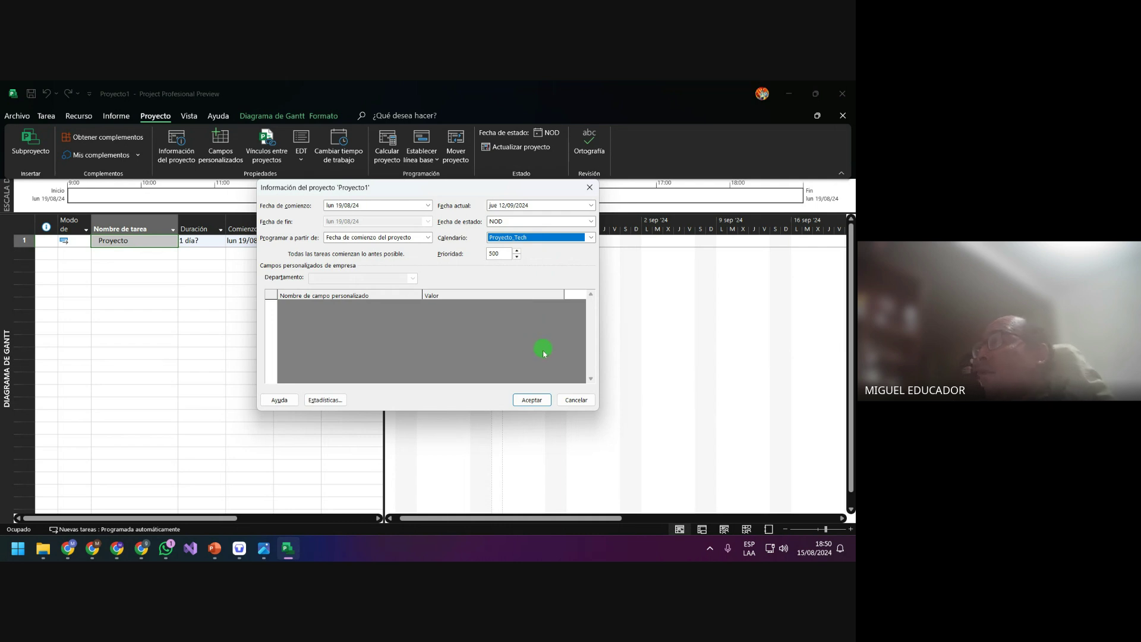
click(535, 400)
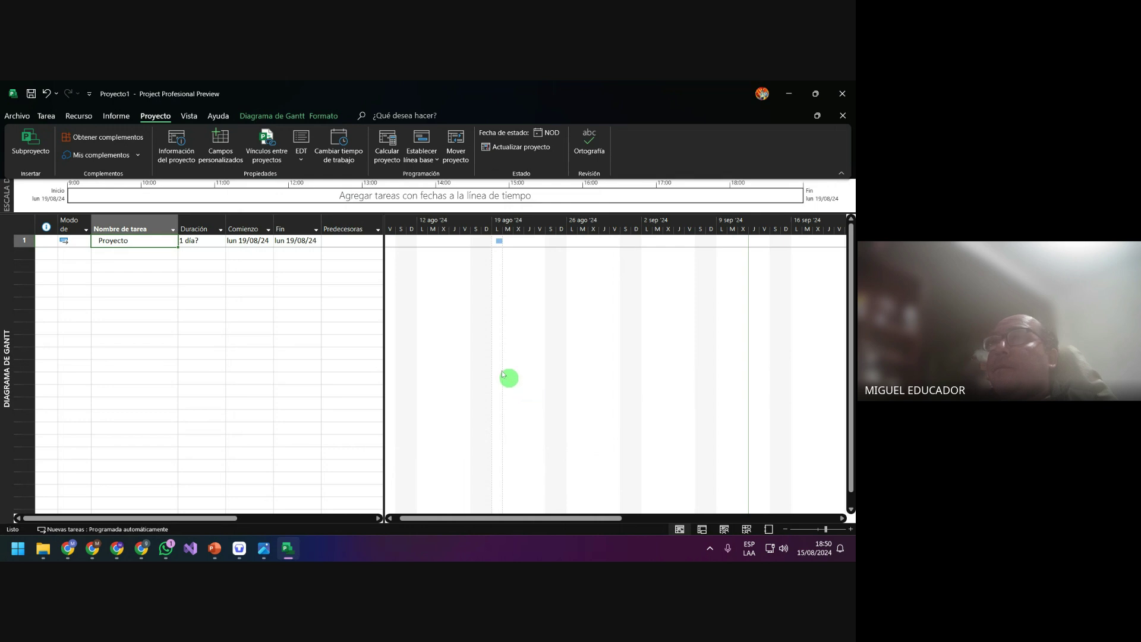
click(294, 265)
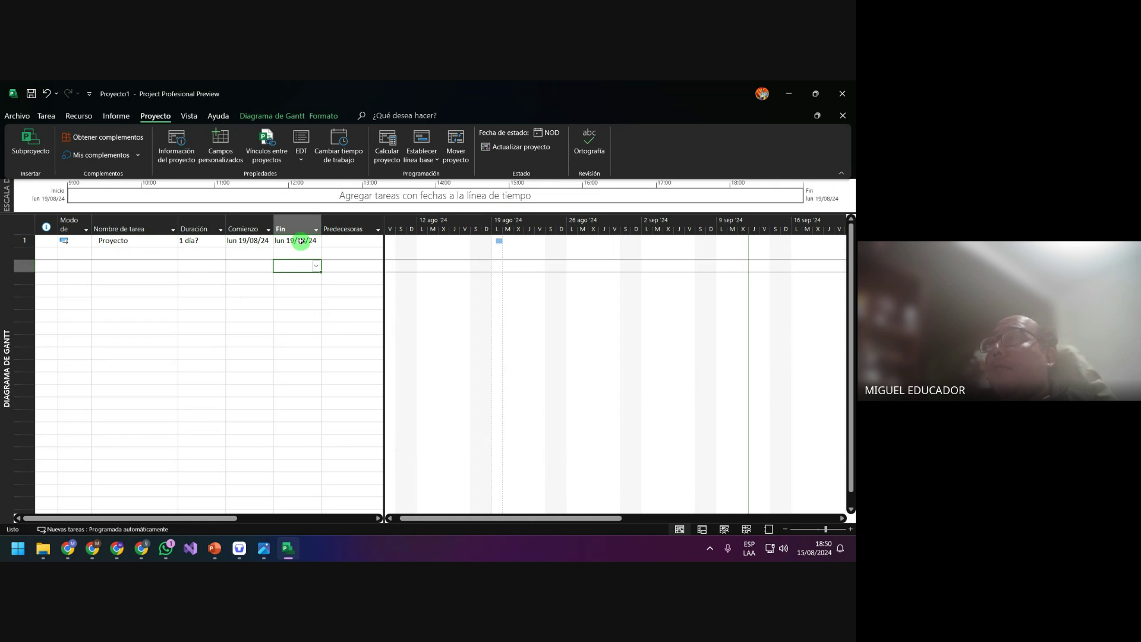
click(142, 249)
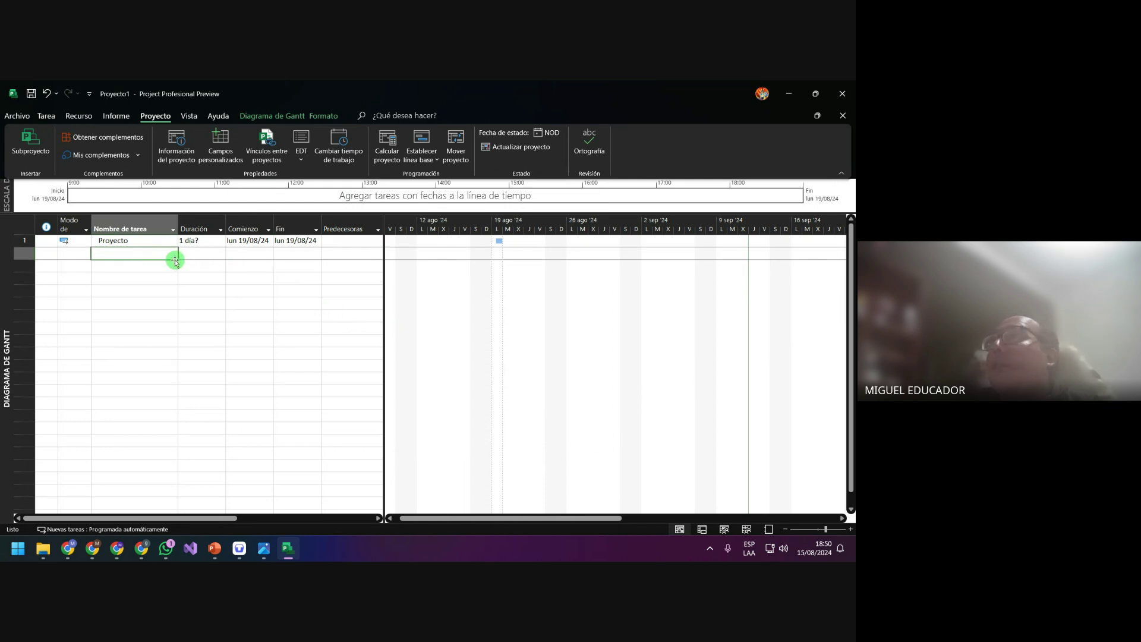
key(Down)
key(Down)
click(150, 255)
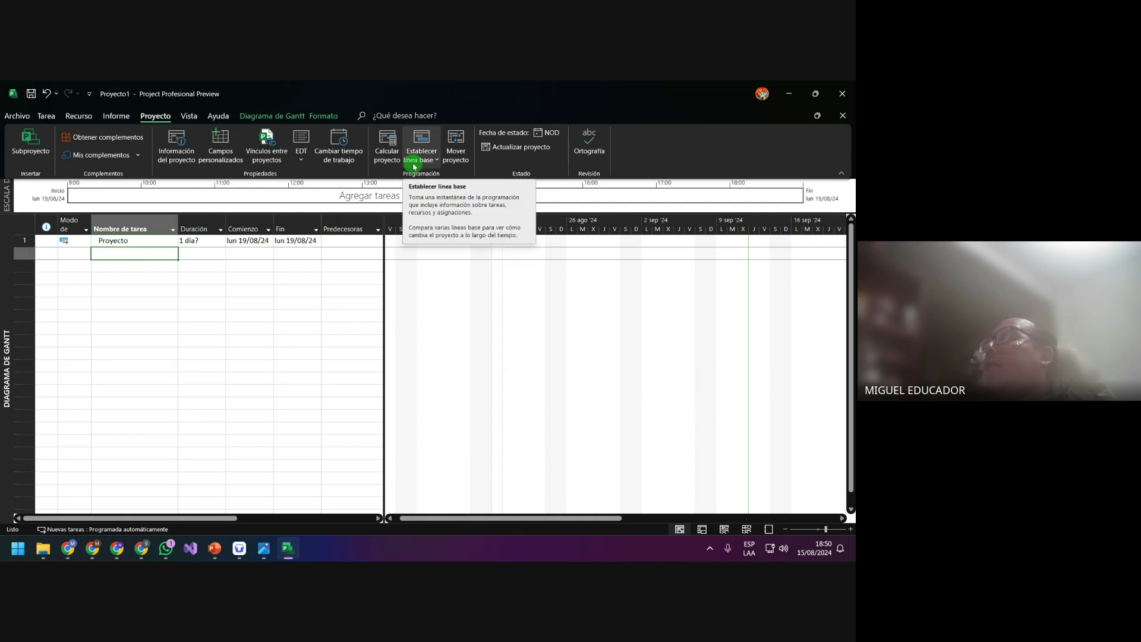
click(228, 159)
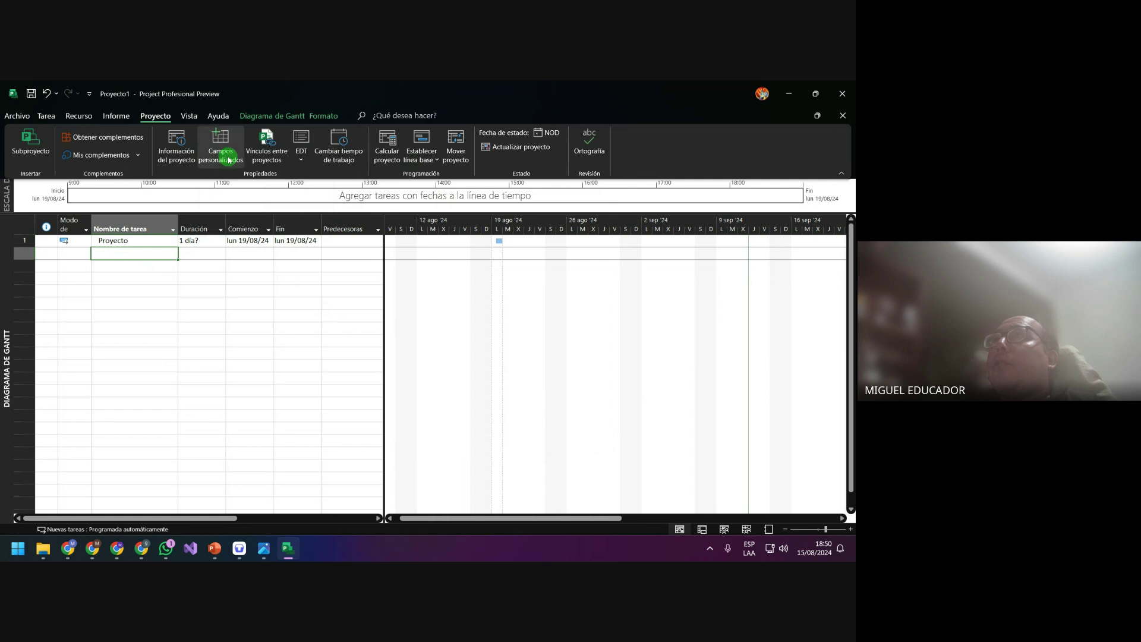
click(550, 162)
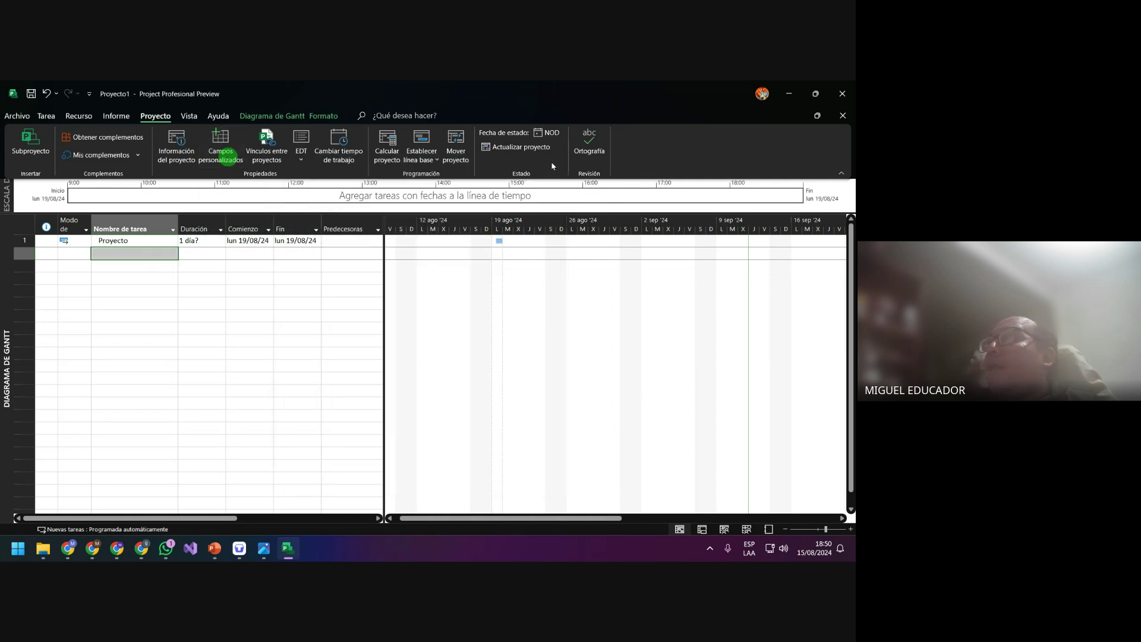
Review the working times and exceptions of the Proyecto_Tech calendar, and save the changes to Proyecto1
click(349, 148)
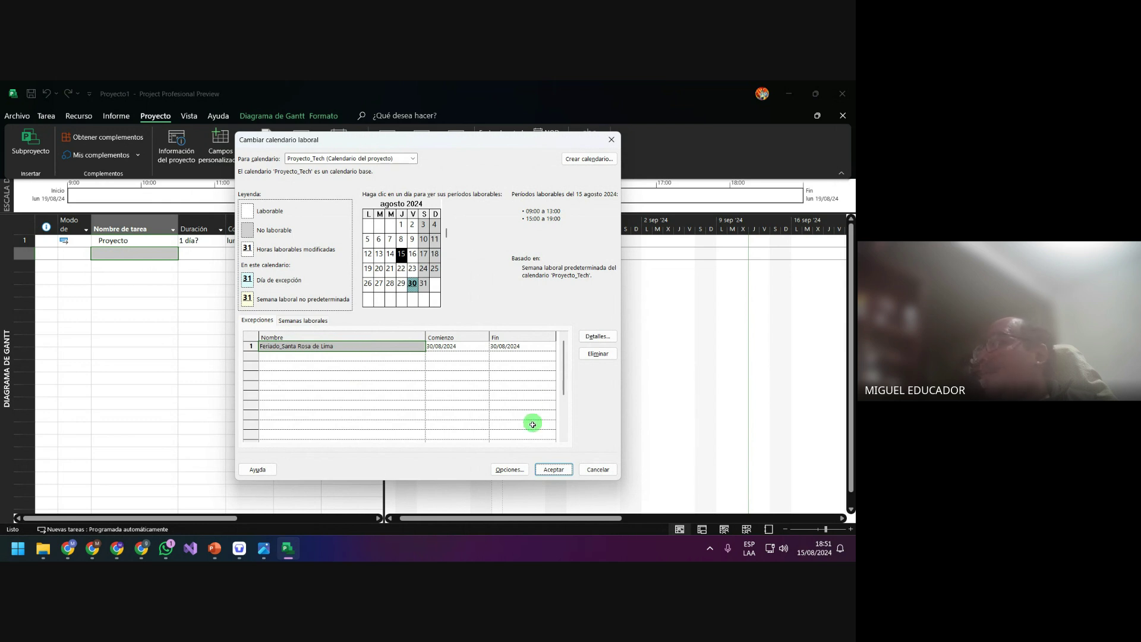
click(549, 470)
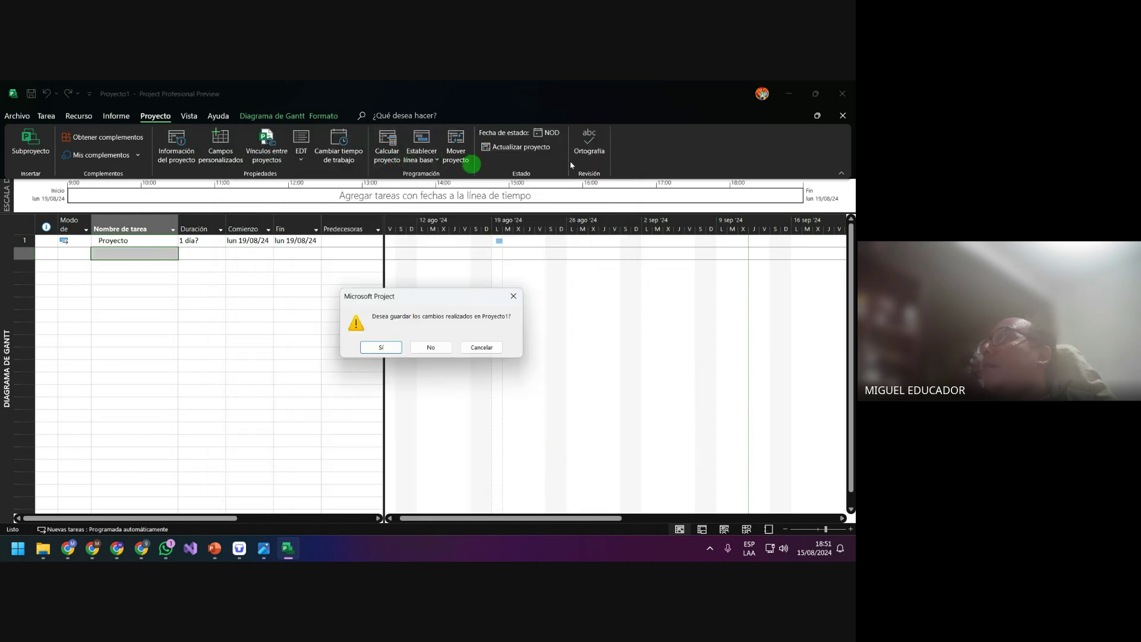
click(397, 347)
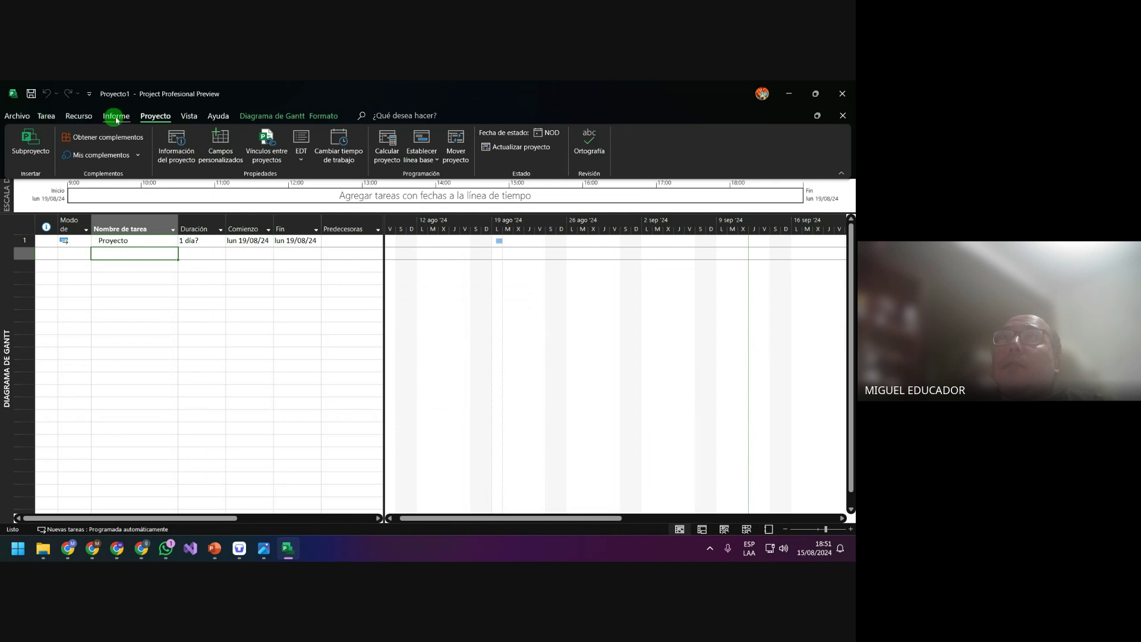
Insert a new task in the row below Proyecto
click(46, 116)
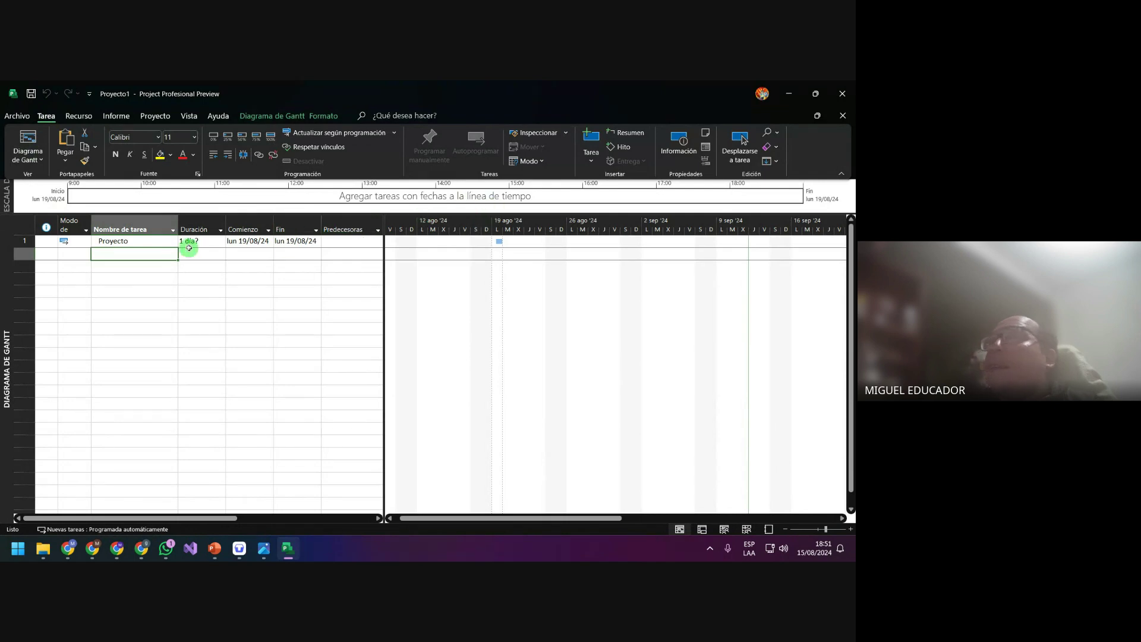
click(183, 289)
click(170, 253)
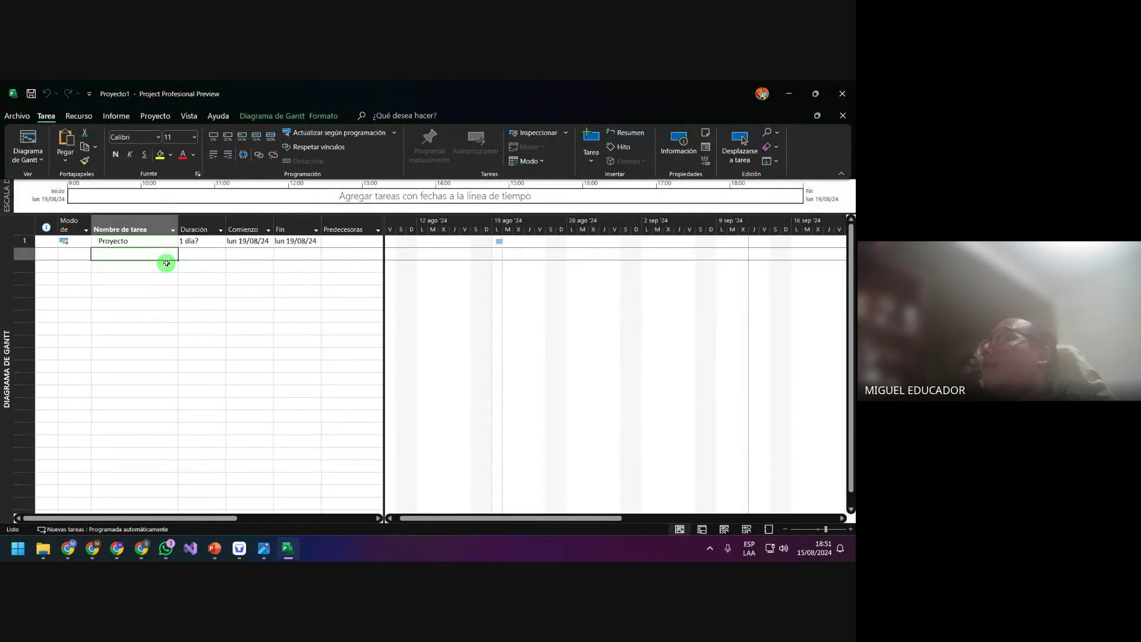
click(598, 162)
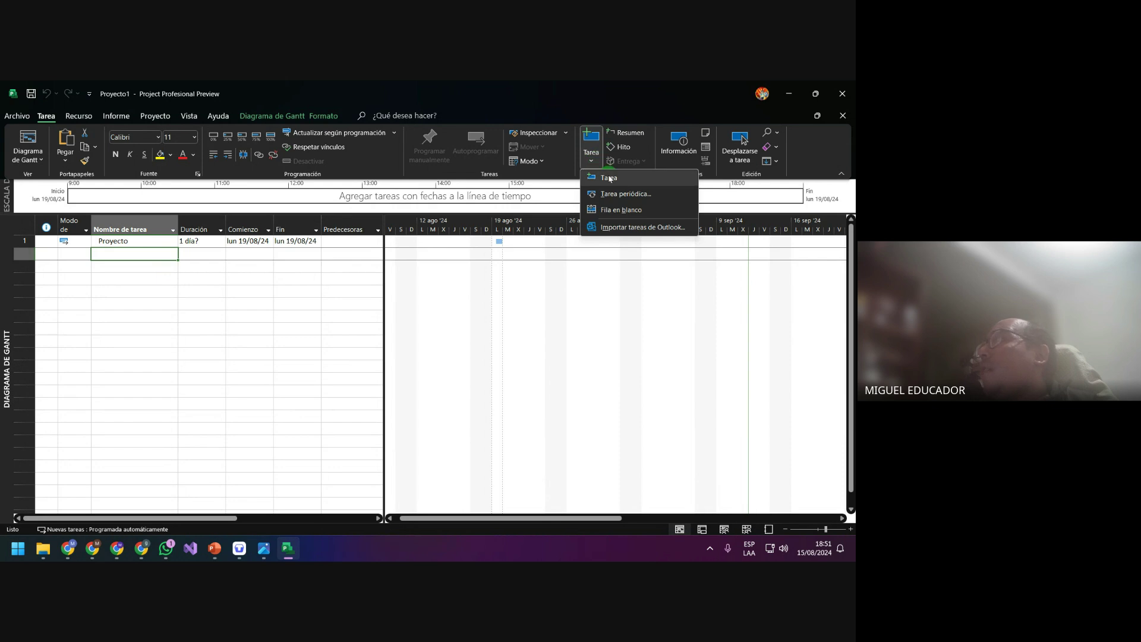
click(608, 178)
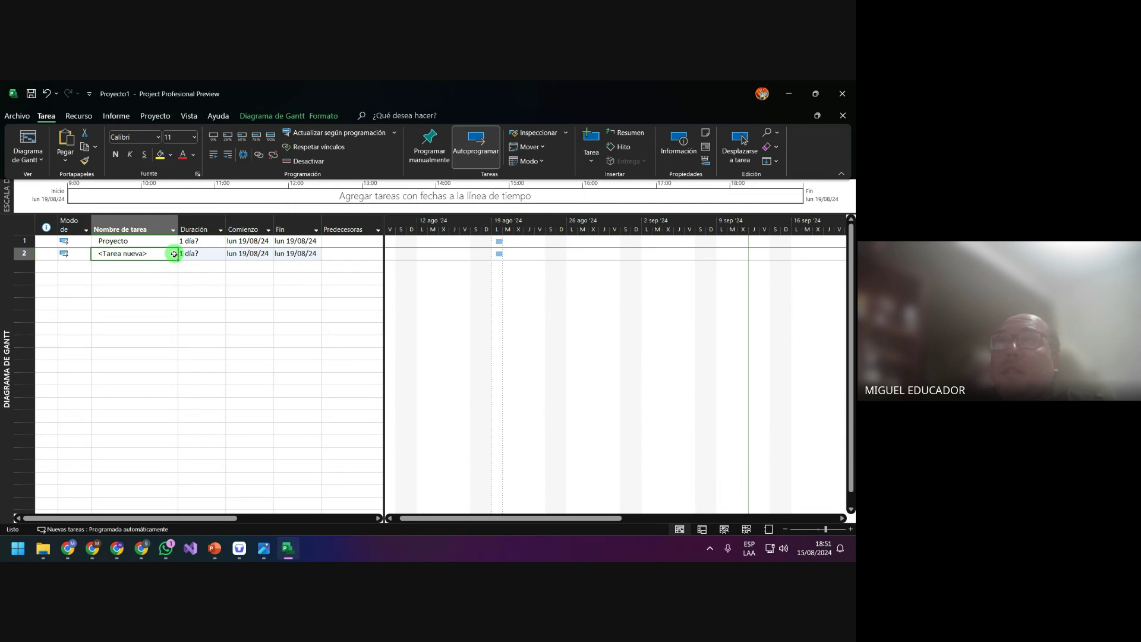
Check the example Gantt chart image and rename the new task below Proyecto as Fase 1
click(266, 550)
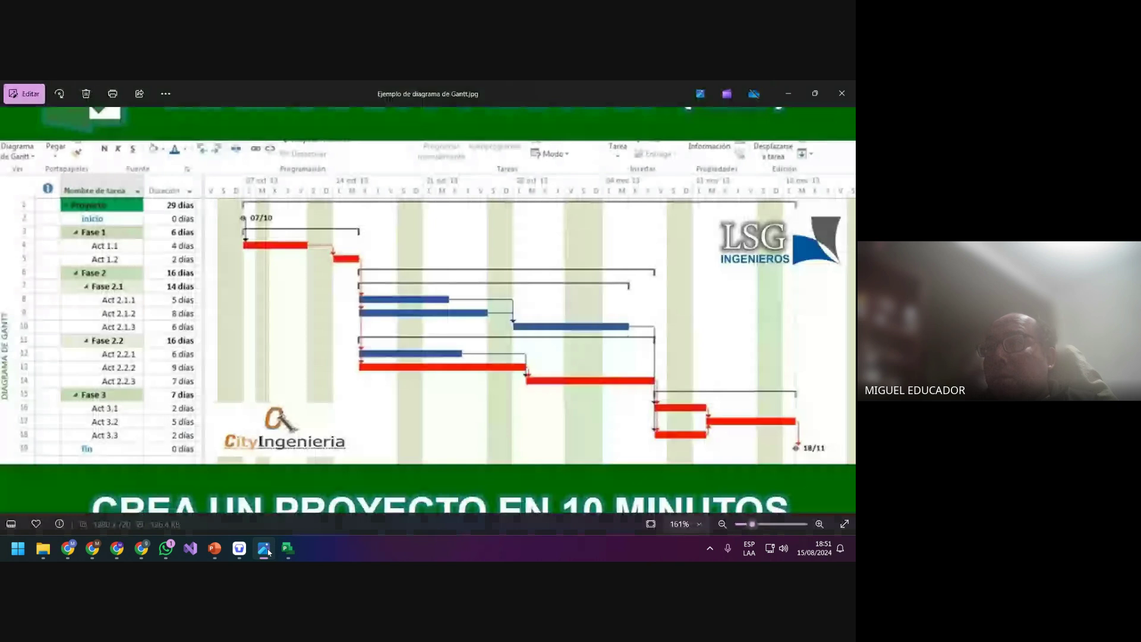
click(266, 549)
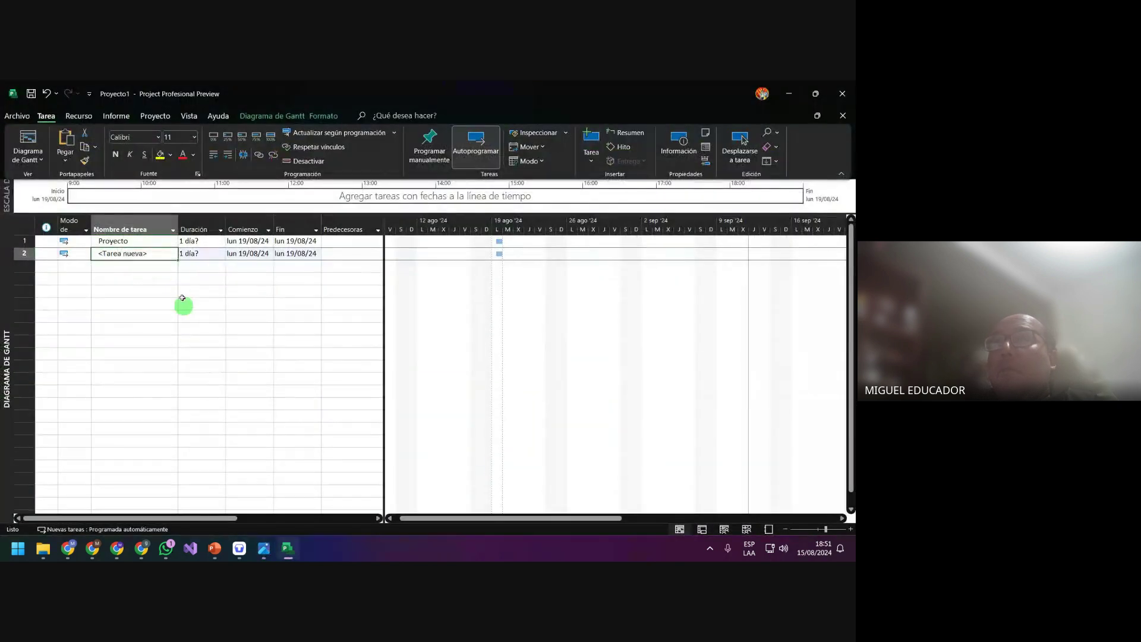
double_click(162, 256)
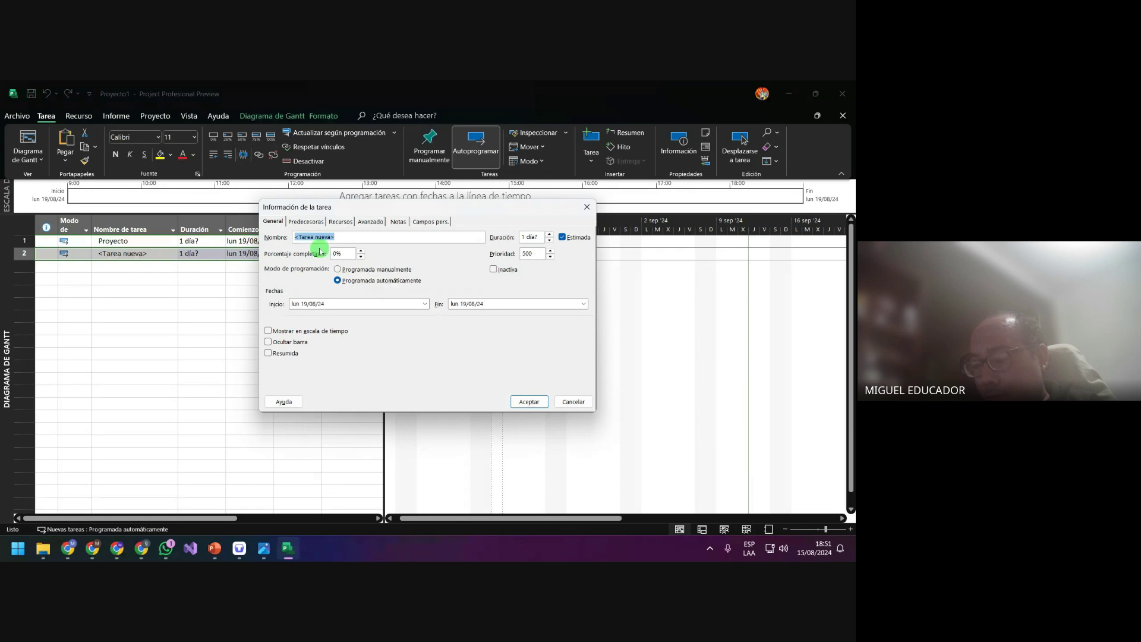
text(Fase 1)
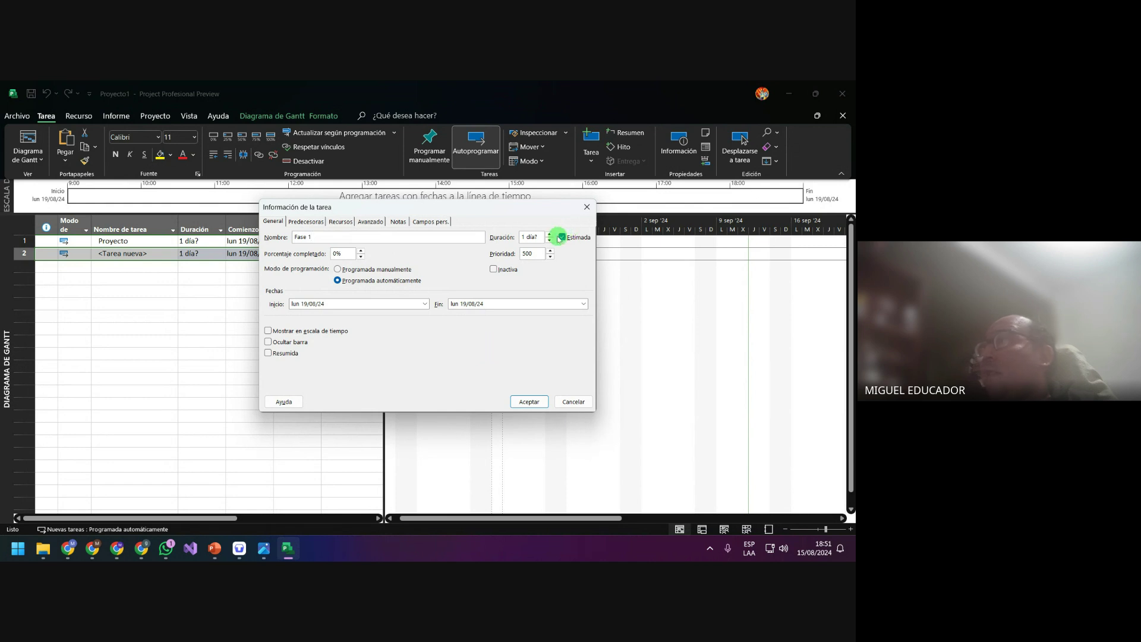
click(529, 403)
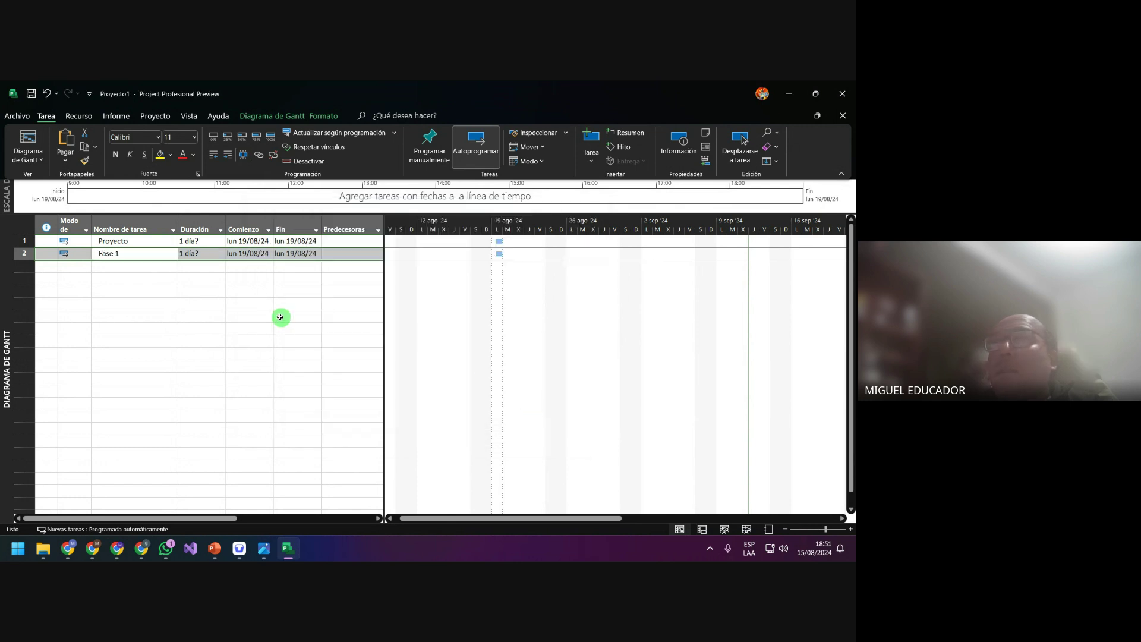
Insert a new task in the row below Fase 1 and name it Fase 2
click(150, 269)
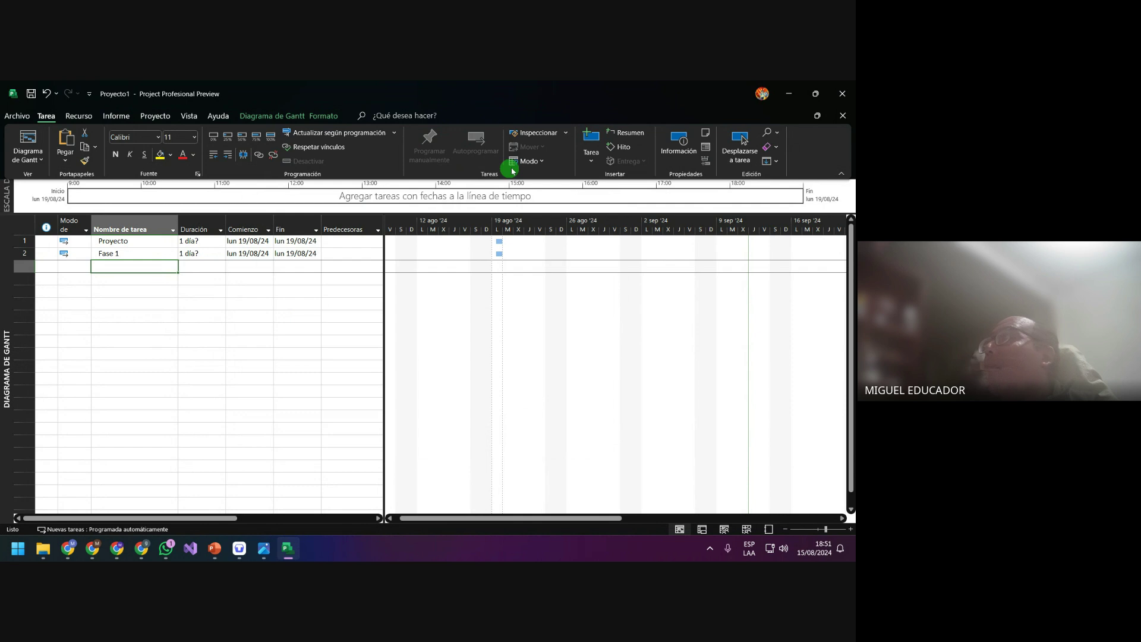
click(590, 158)
click(613, 181)
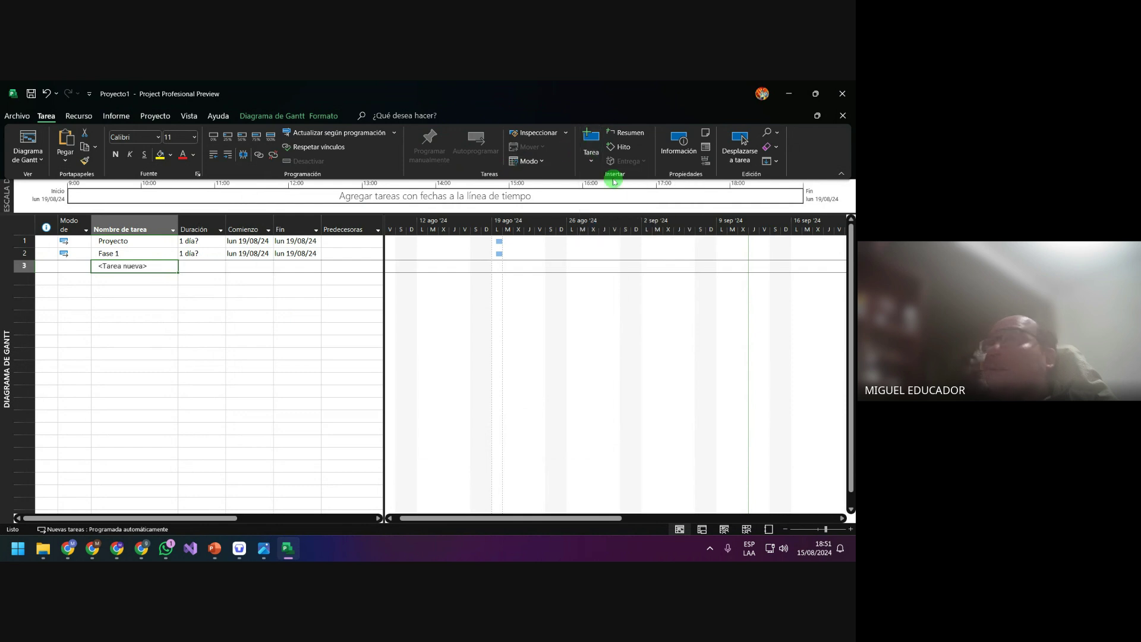
click(165, 265)
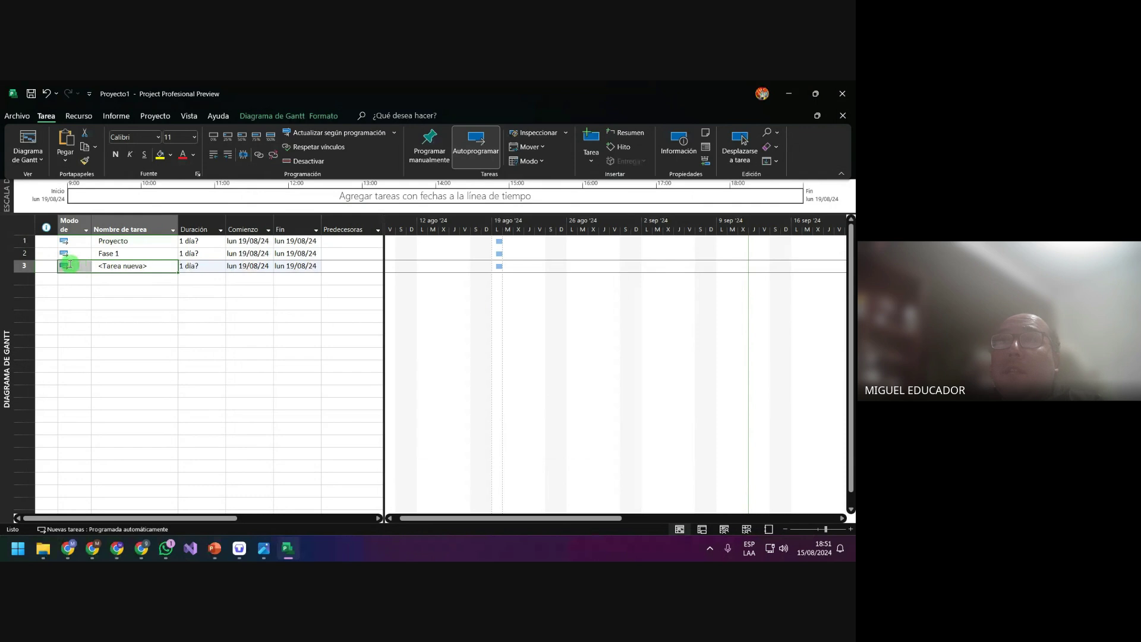
click(150, 269)
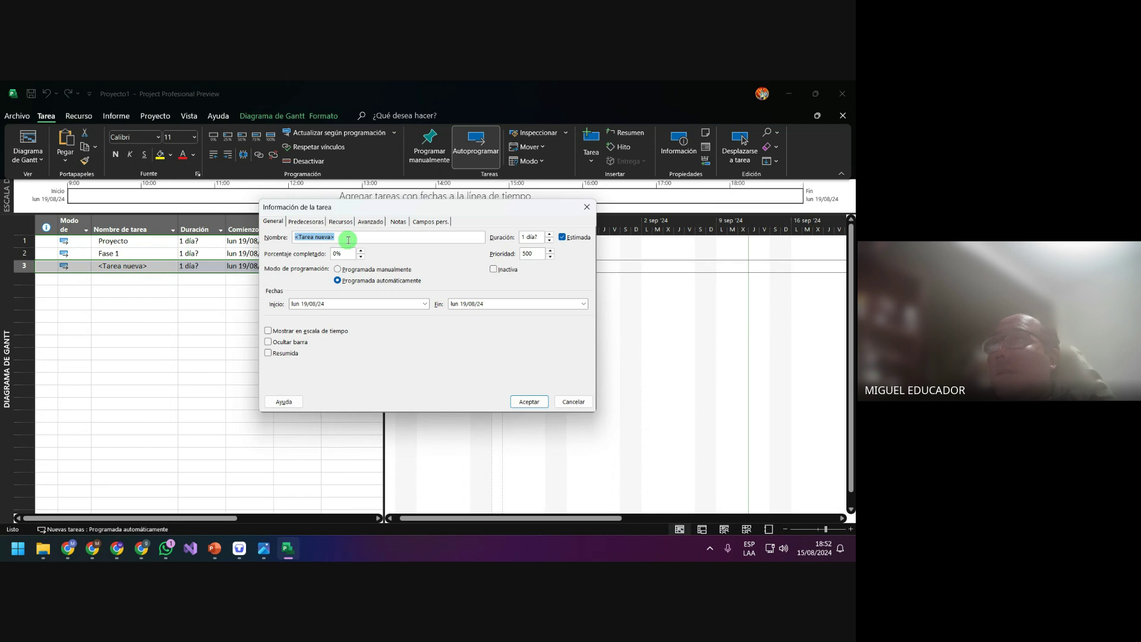
text(Fa)
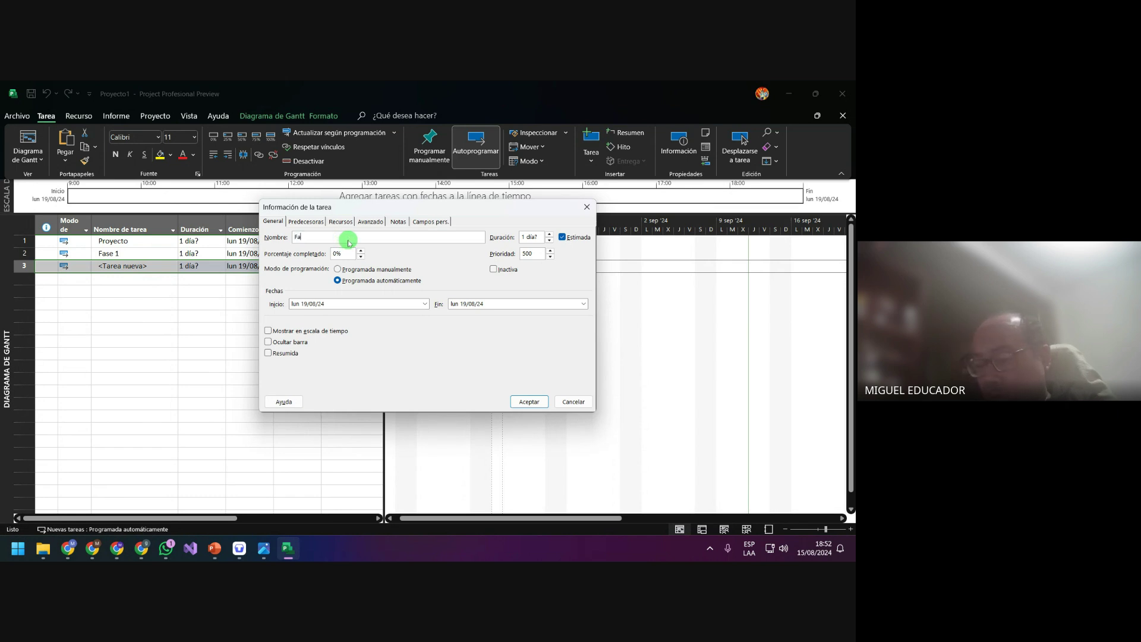
text(se 2)
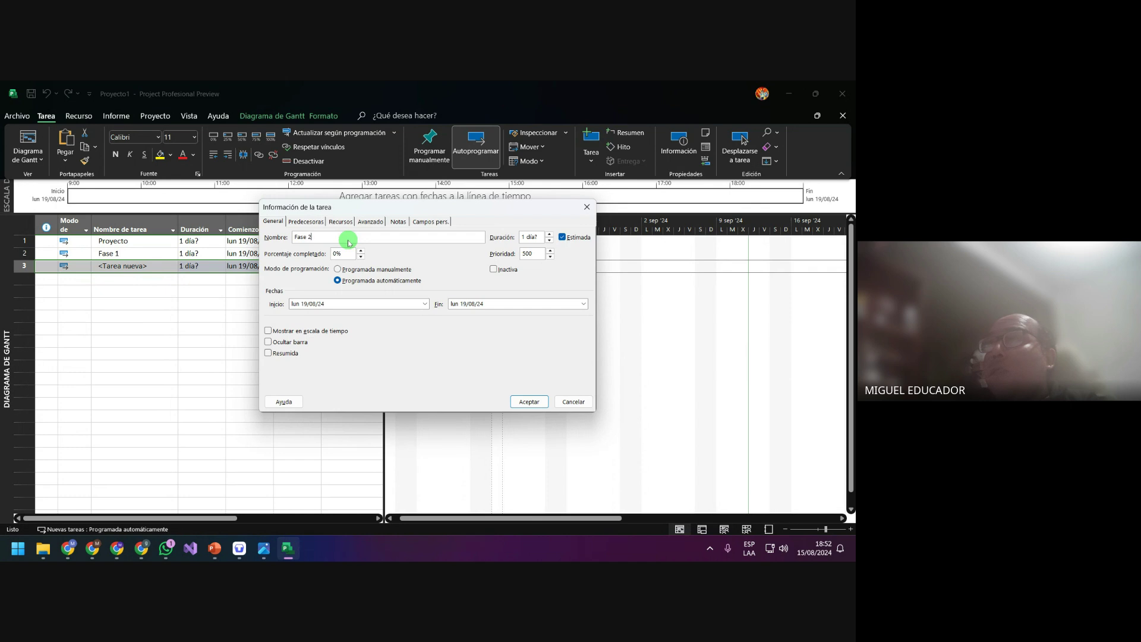
key(Return)
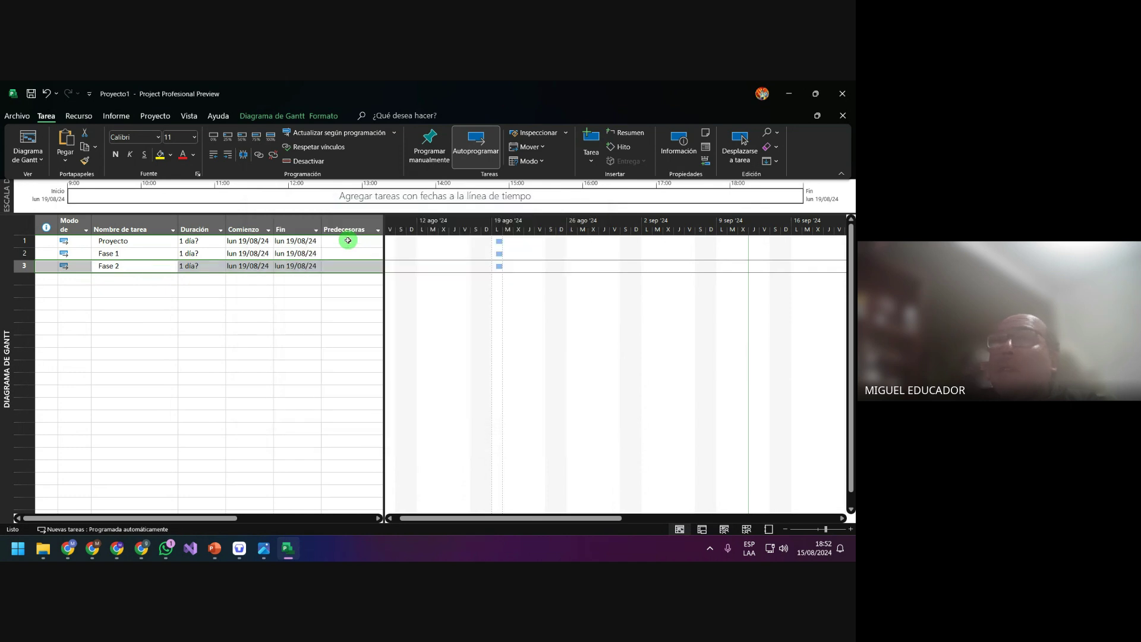
Save the changes made to Proyecto1
click(164, 280)
key(alt+F4)
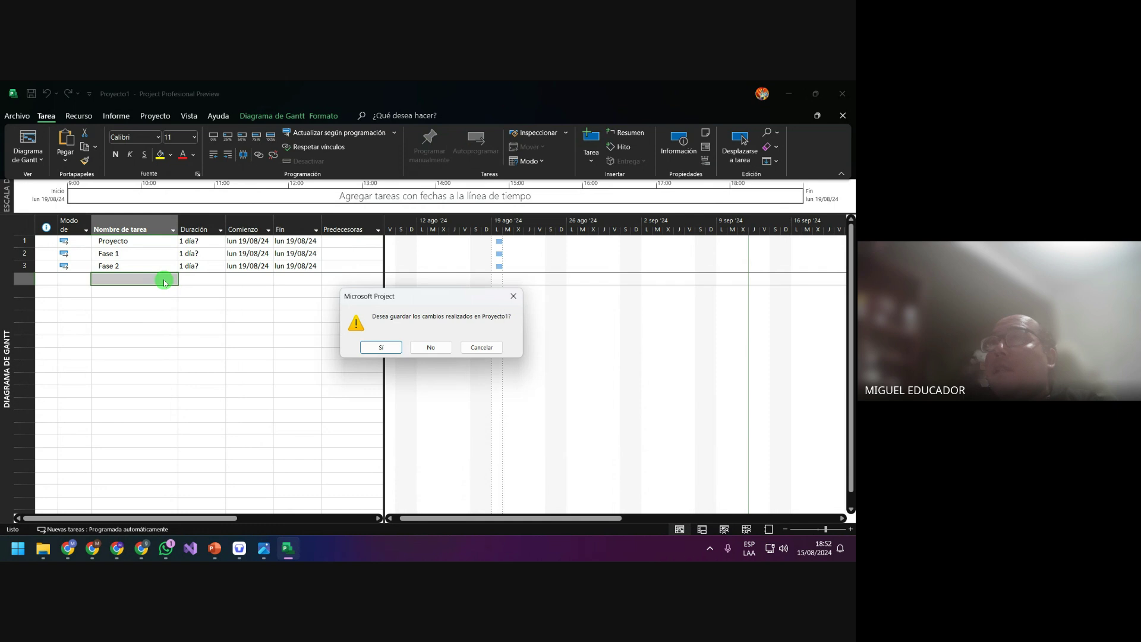
click(373, 346)
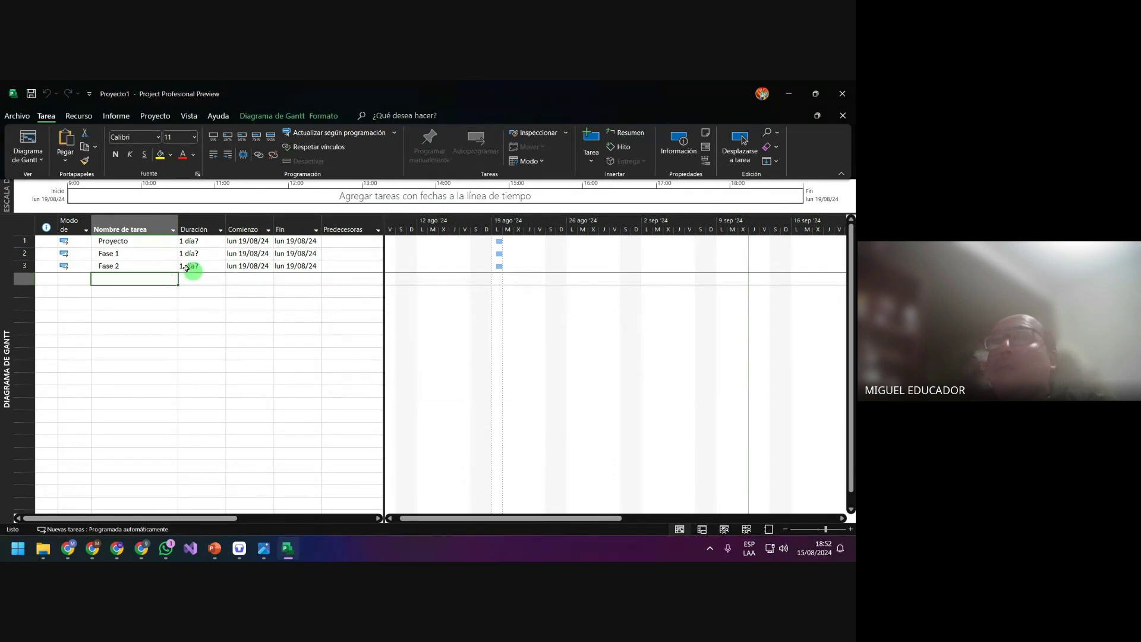
Insert a new task in the row below Fase 2 and name it Fase 3
click(591, 156)
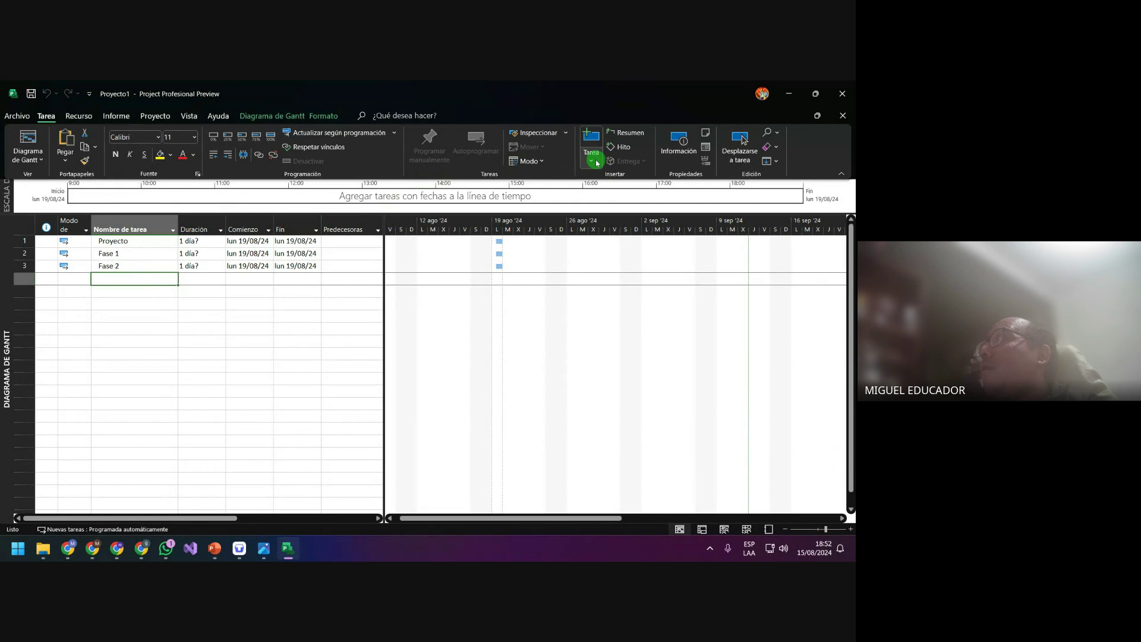
click(607, 178)
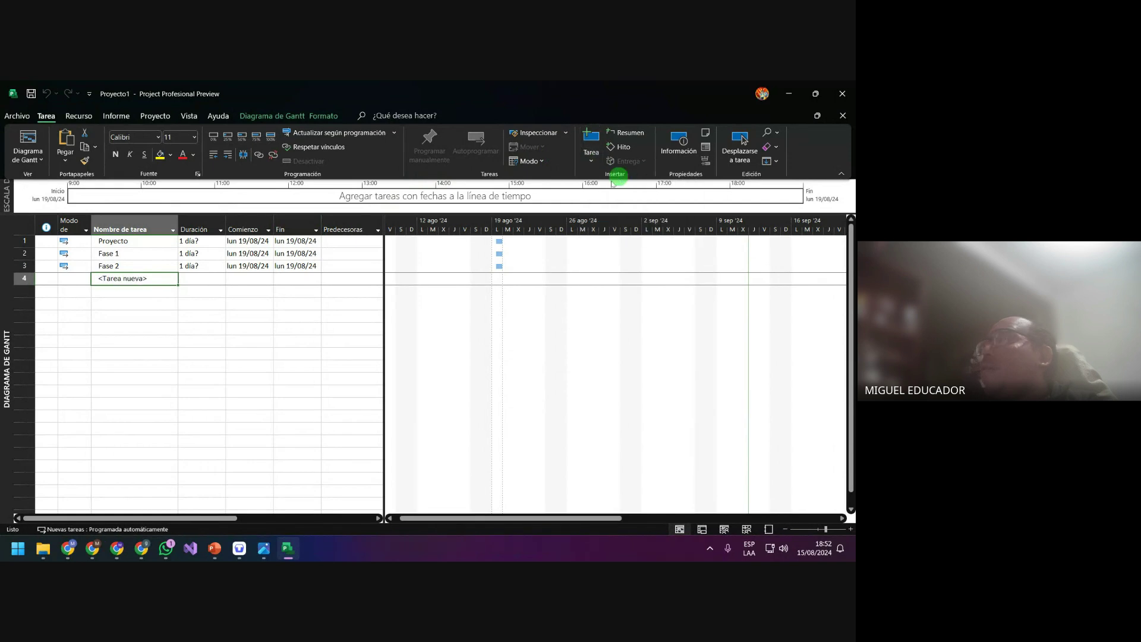
click(151, 282)
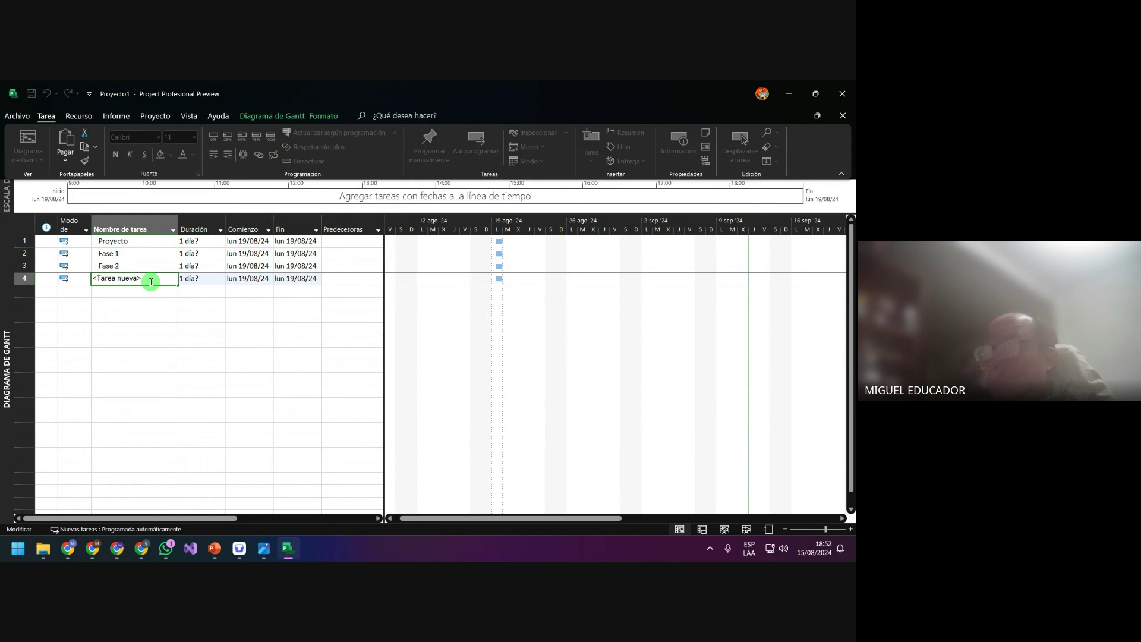
key(BackSpace)
key(BackSpace)
key(BackSpace)
key(BackSpace)
key(BackSpace)
key(BackSpace)
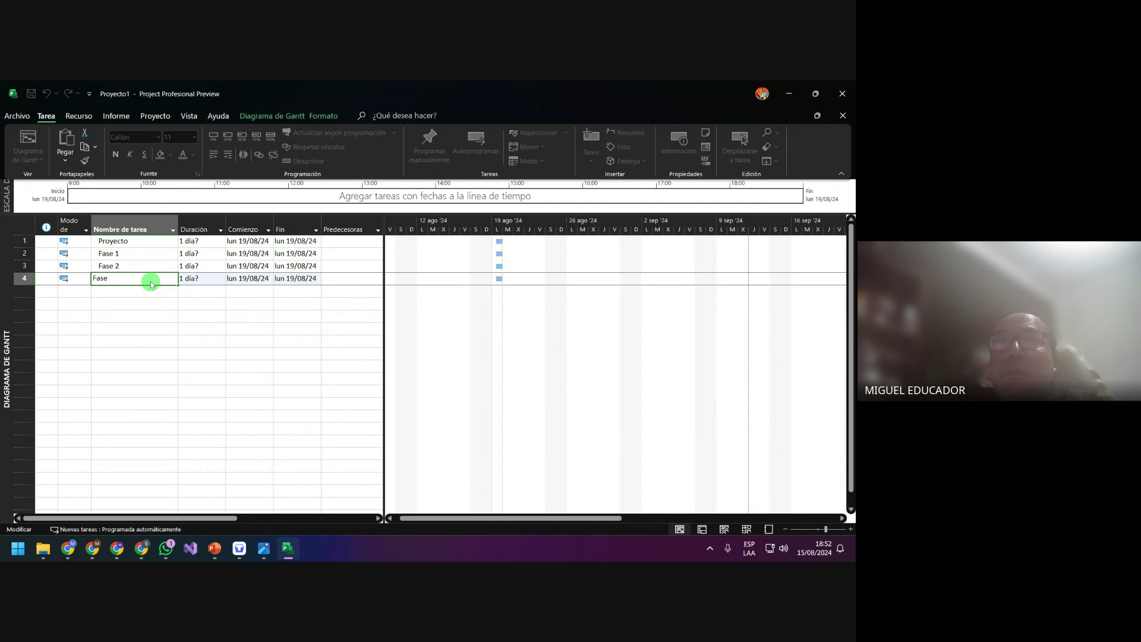
key(Return)
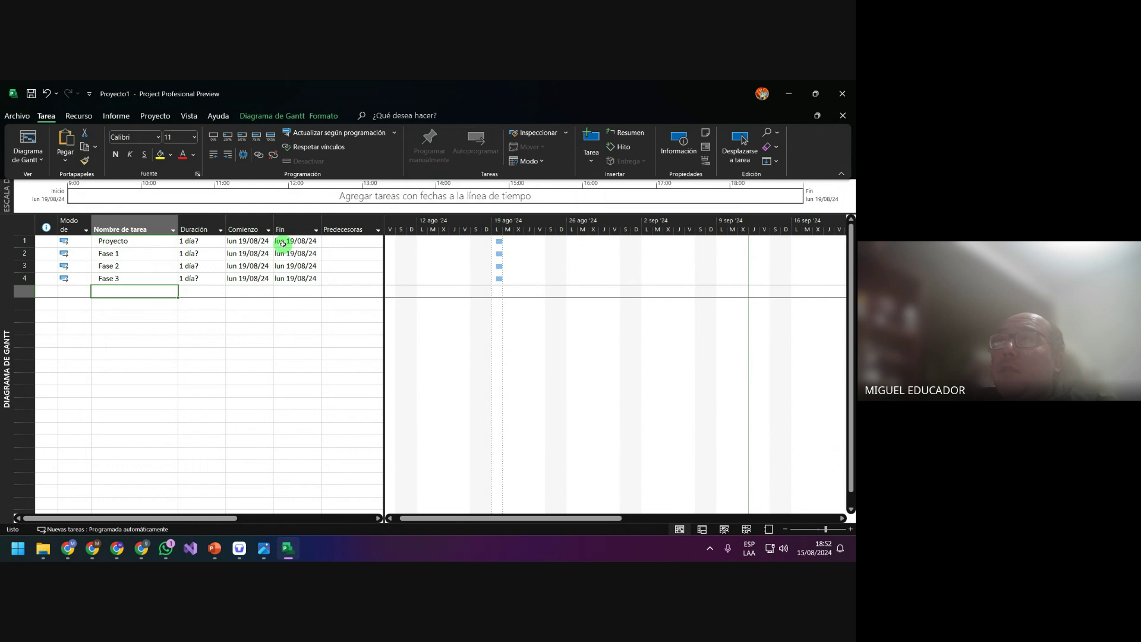
Set the start date of Fase 1 to 20/08/24, linking it so that it always follows Proyecto
click(264, 254)
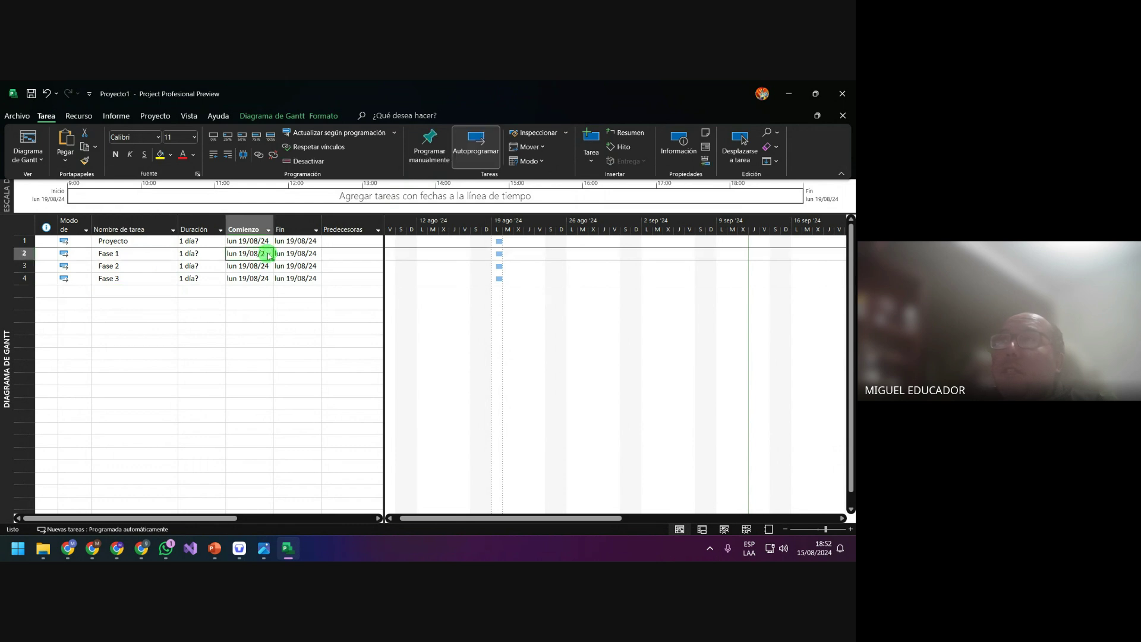
click(269, 254)
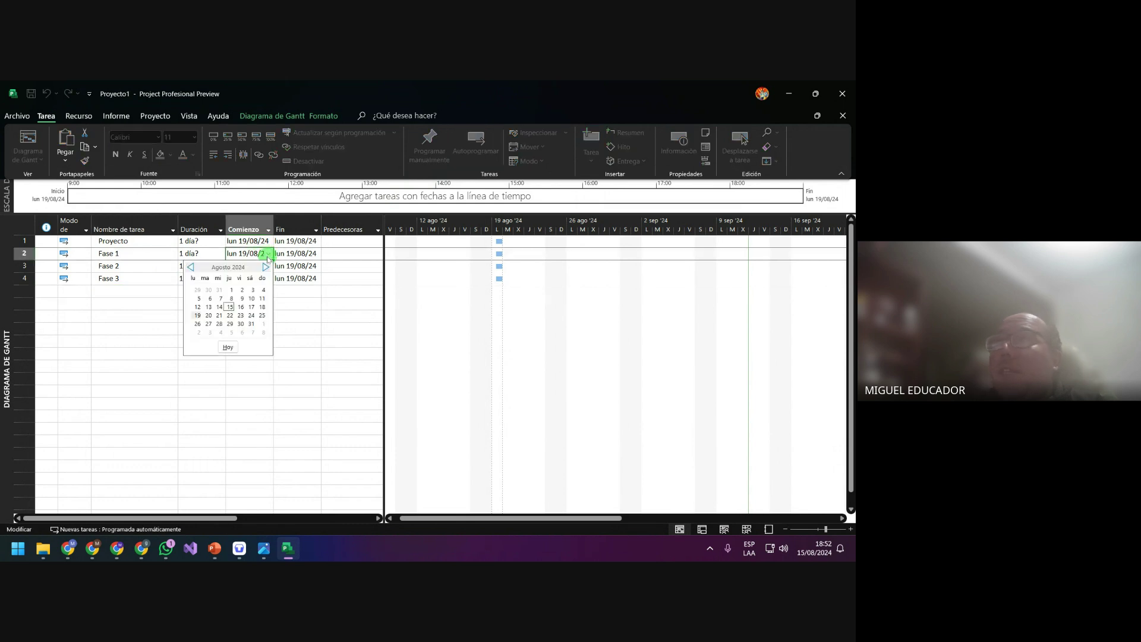
click(208, 315)
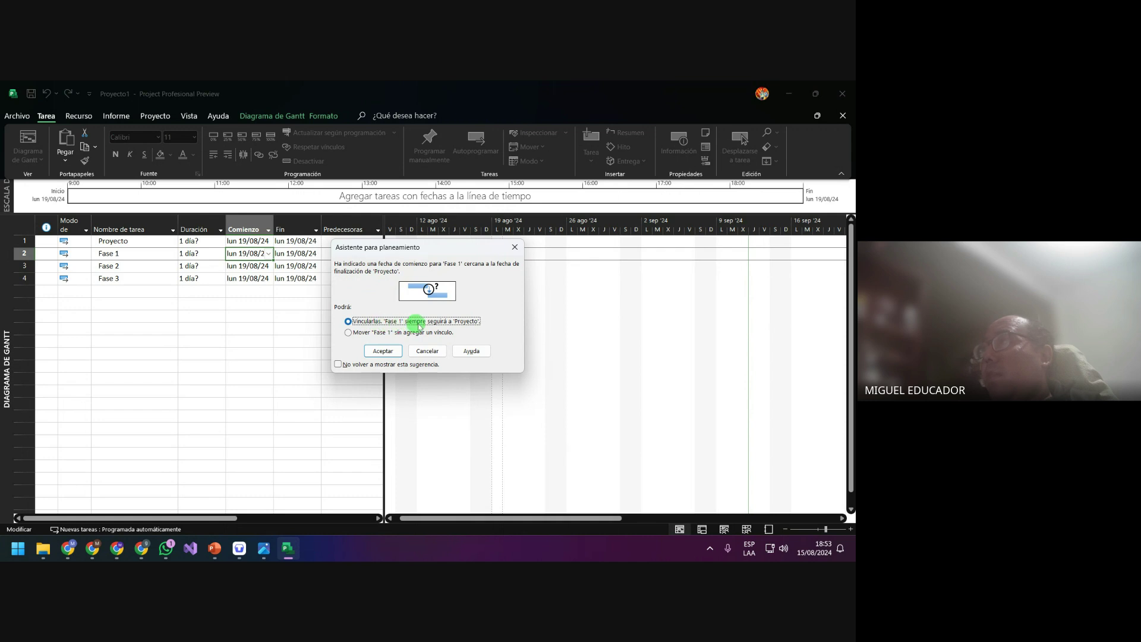
click(391, 352)
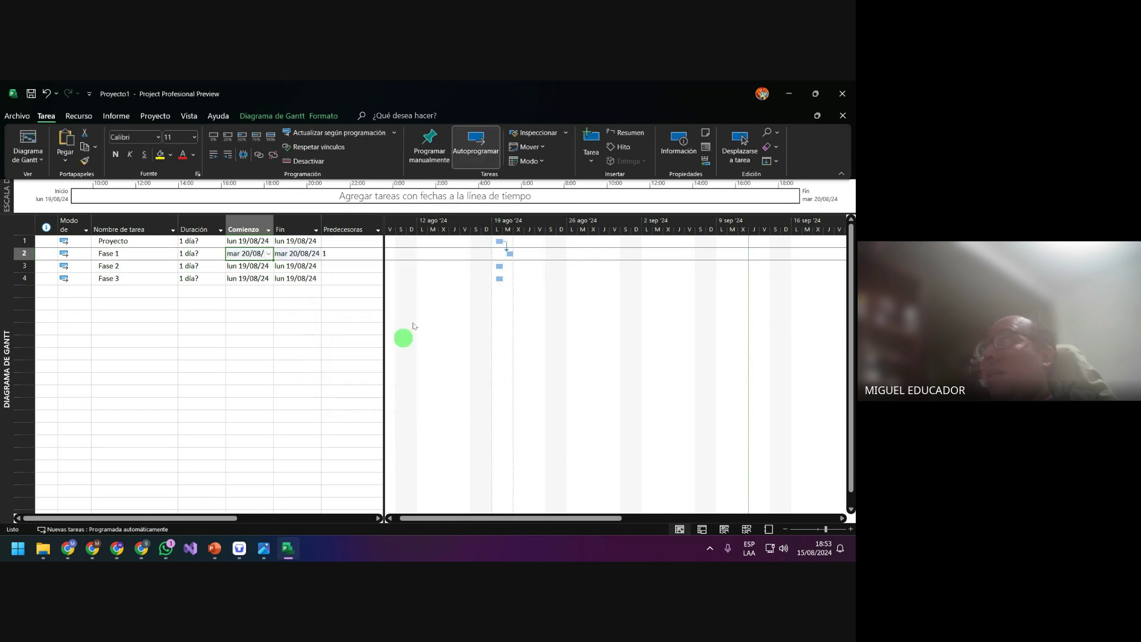
Remove the predecessor from Fase 1
mouse_move(512, 260)
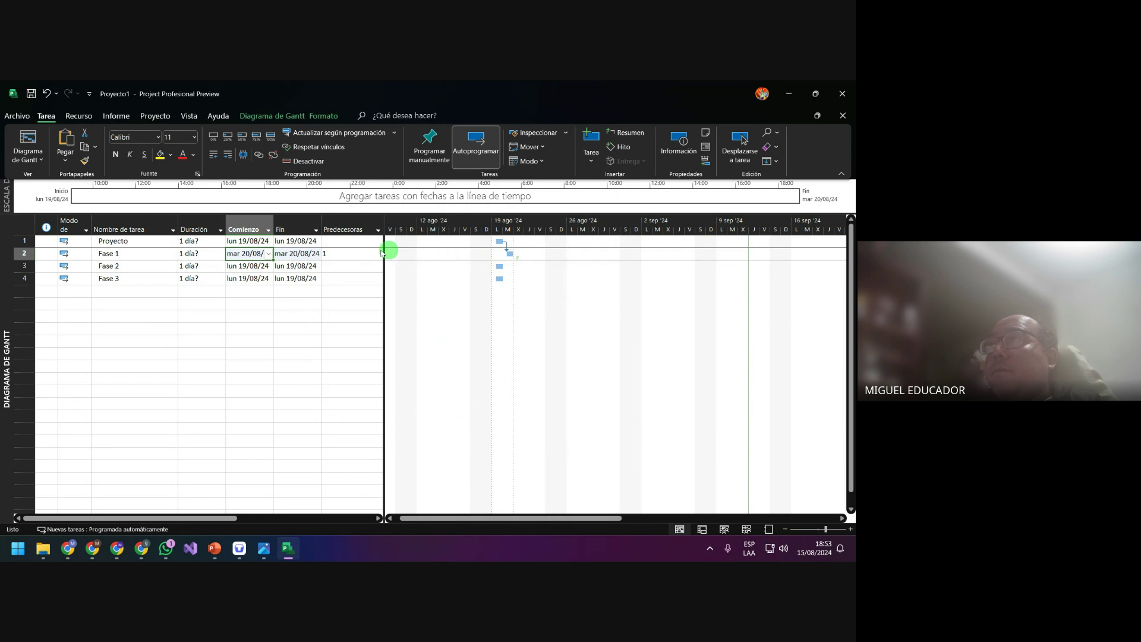
click(355, 230)
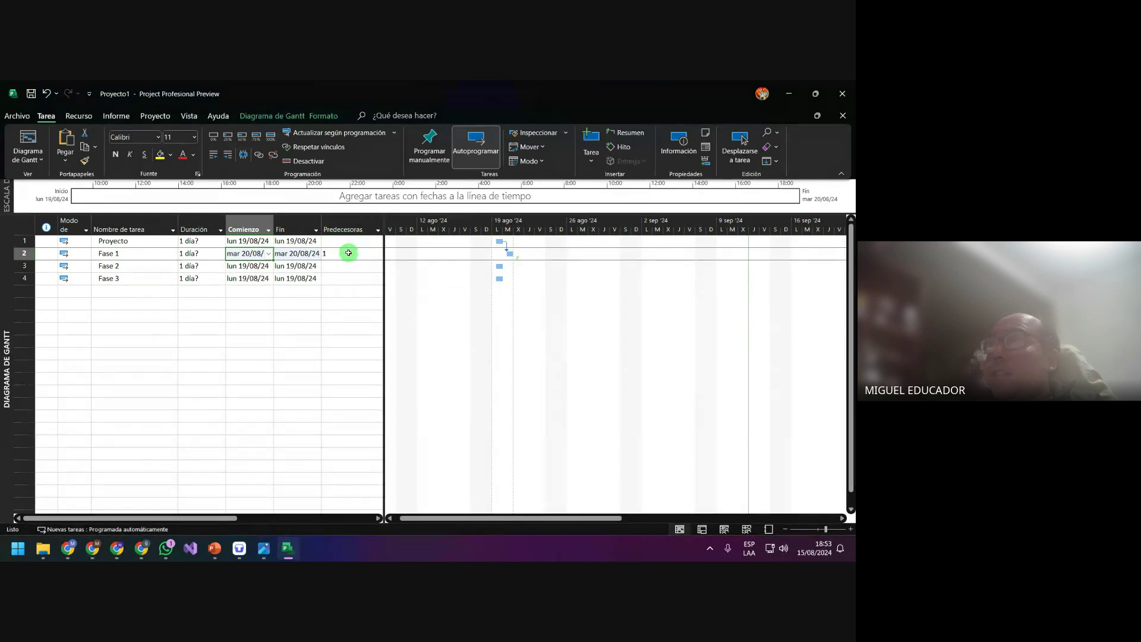
click(349, 254)
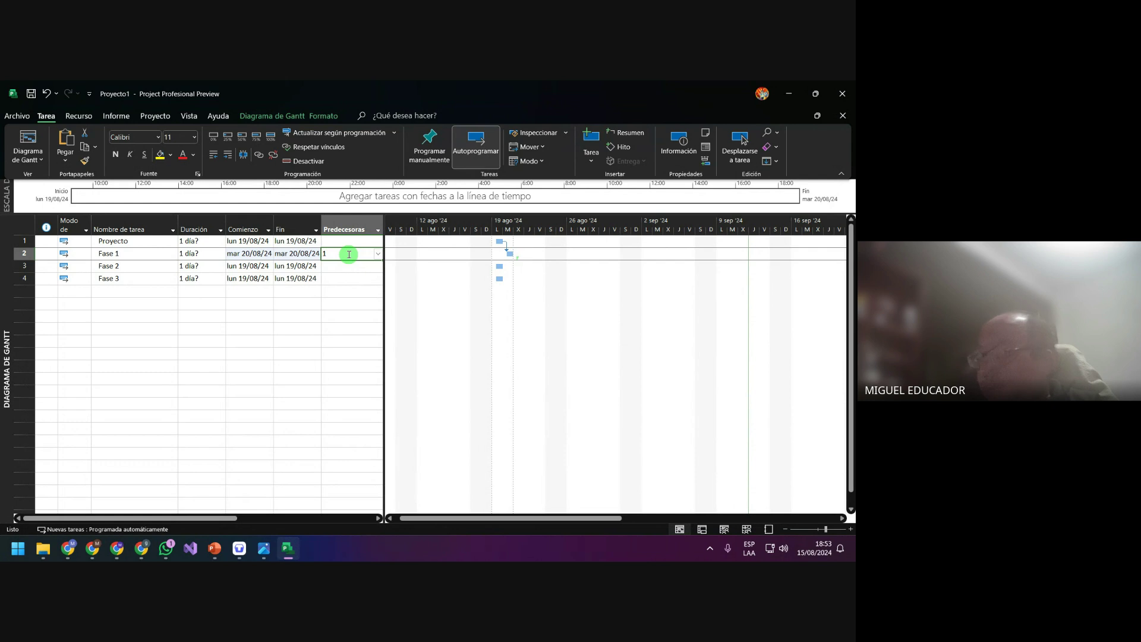
key(BackSpace)
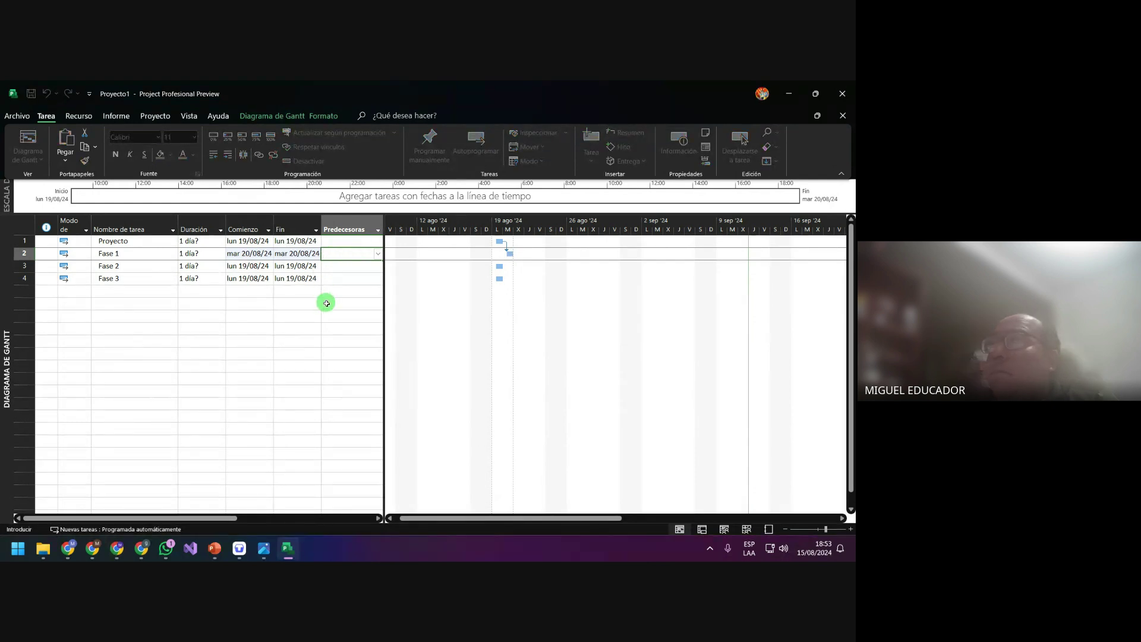
click(358, 316)
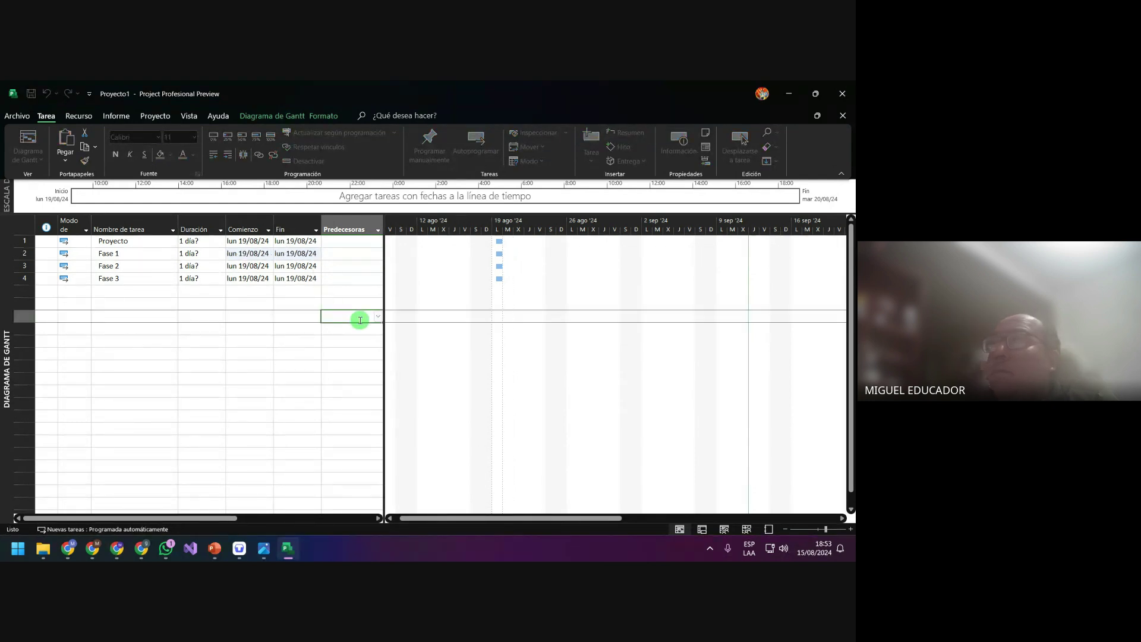
Set the start date of Fase 1 to 20/08/24, moving the task without adding a link to Proyecto
click(257, 254)
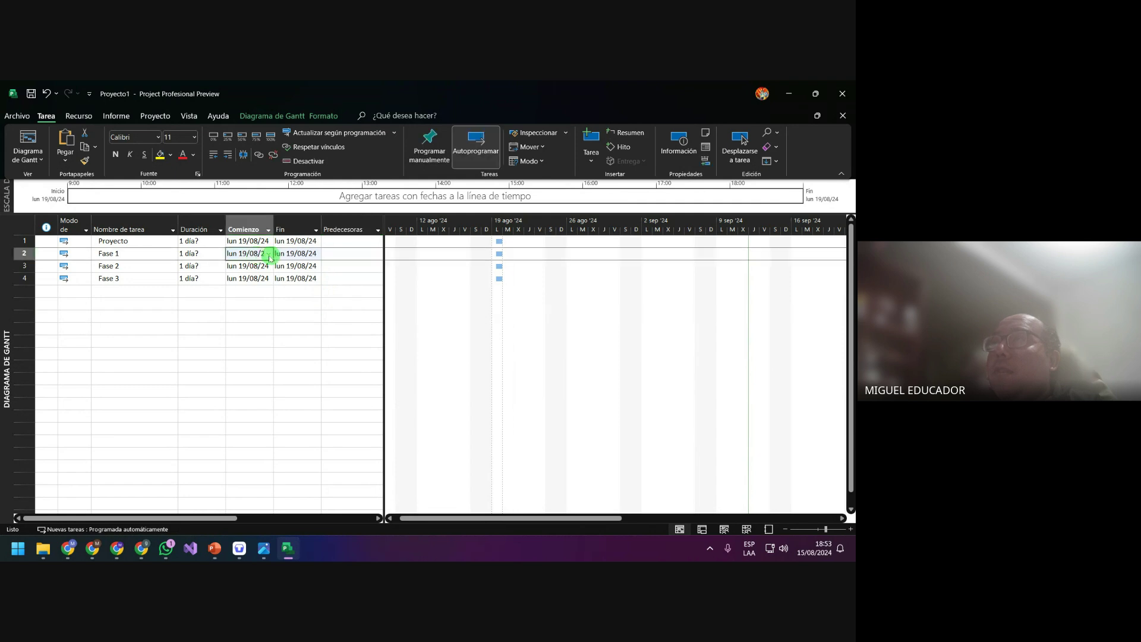
click(268, 254)
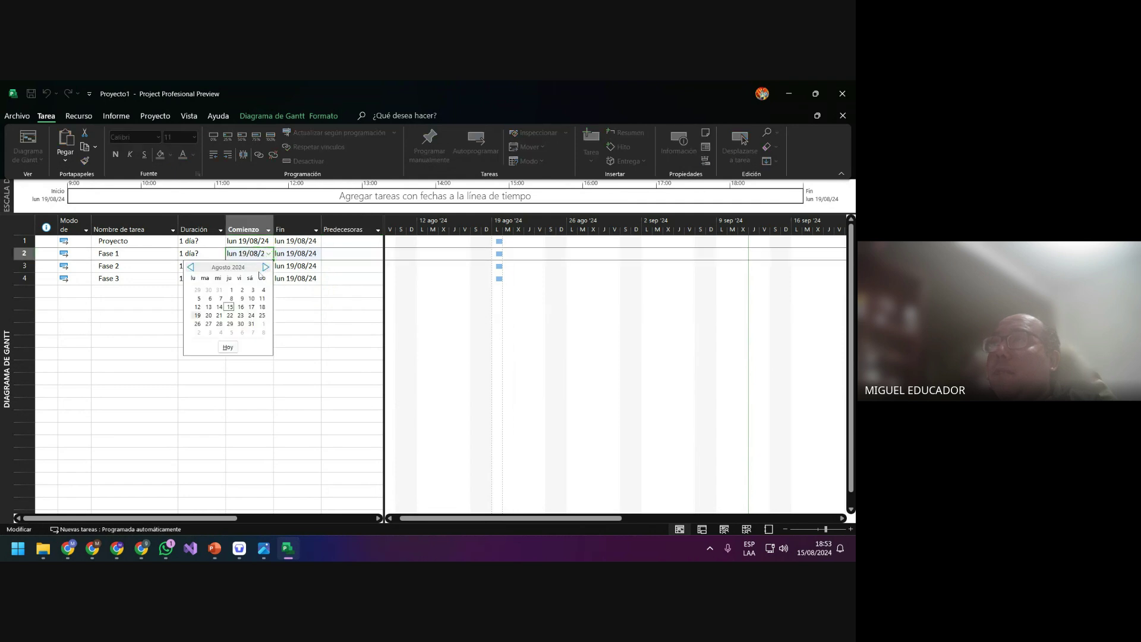
click(207, 315)
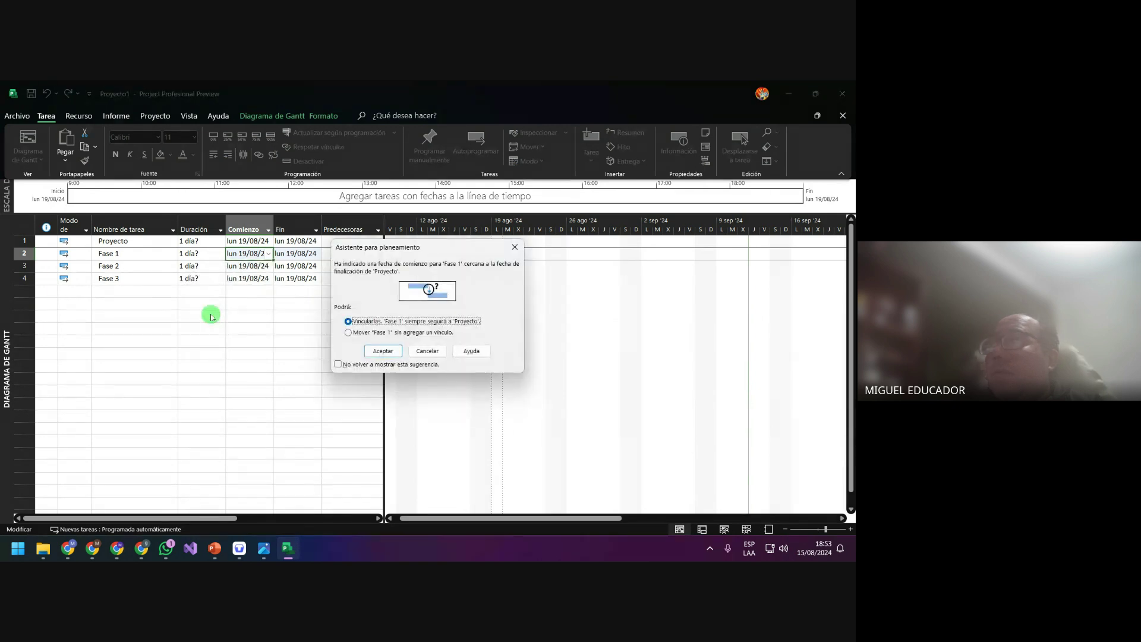
click(362, 334)
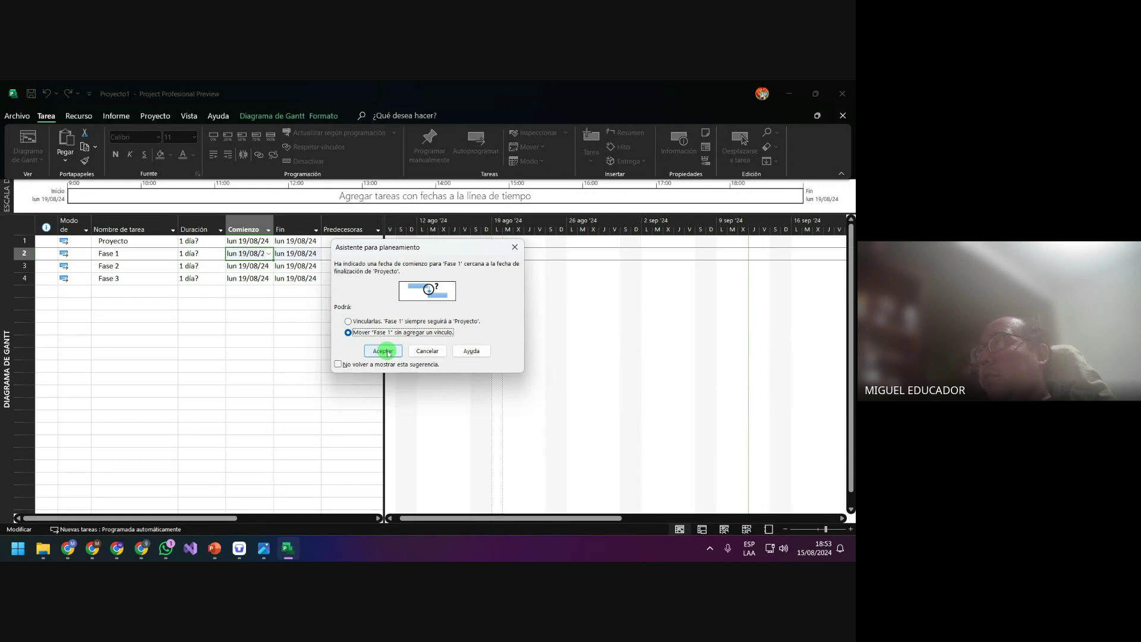
click(384, 352)
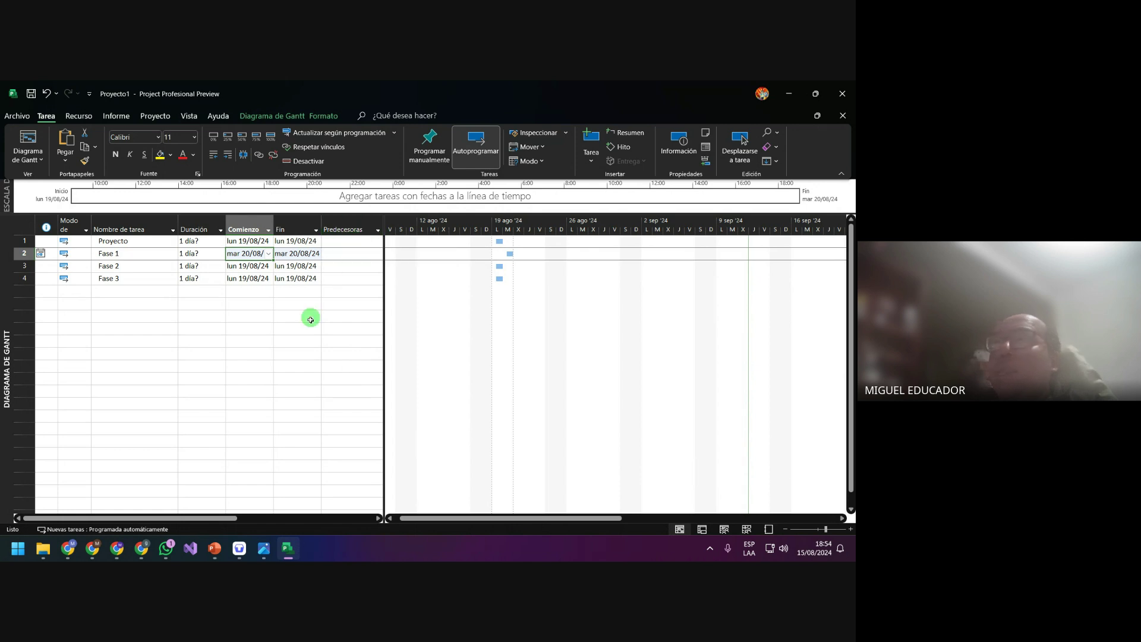
key(alt+F4)
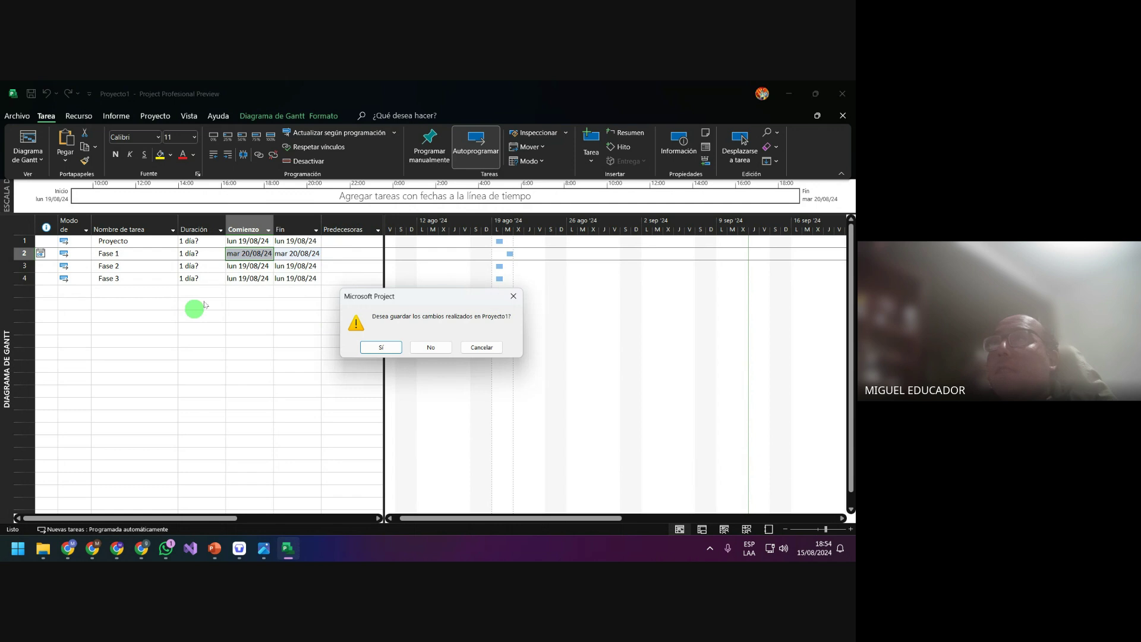
key(Escape)
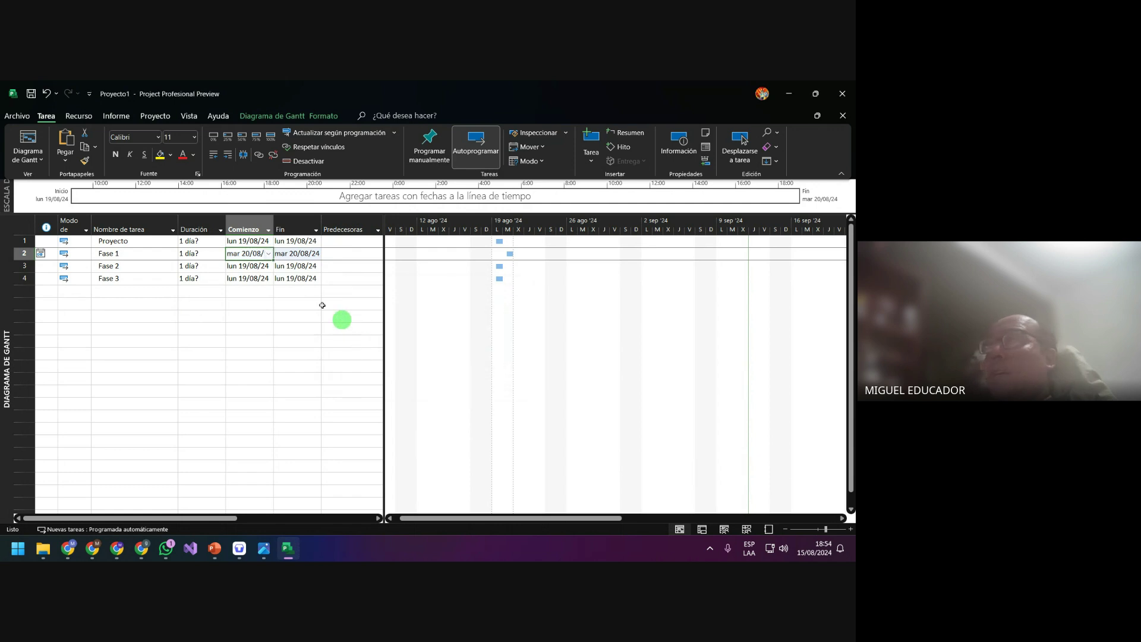
Set the start date of Fase 2 to 21/08/24, moving the task without adding a link to Fase 1
click(262, 267)
click(268, 268)
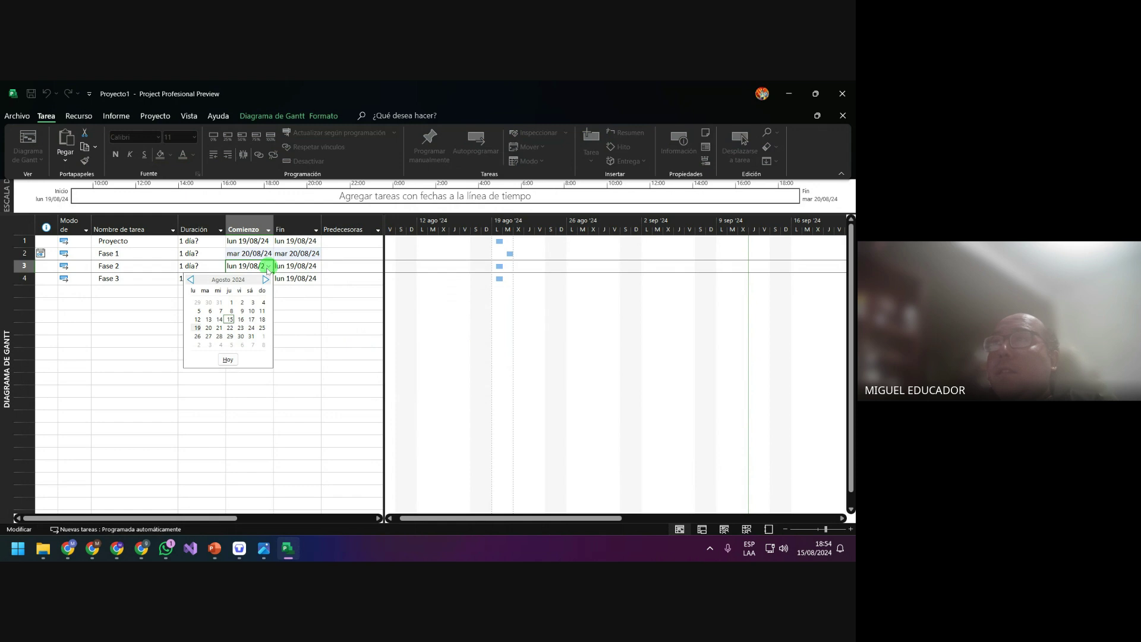
click(219, 328)
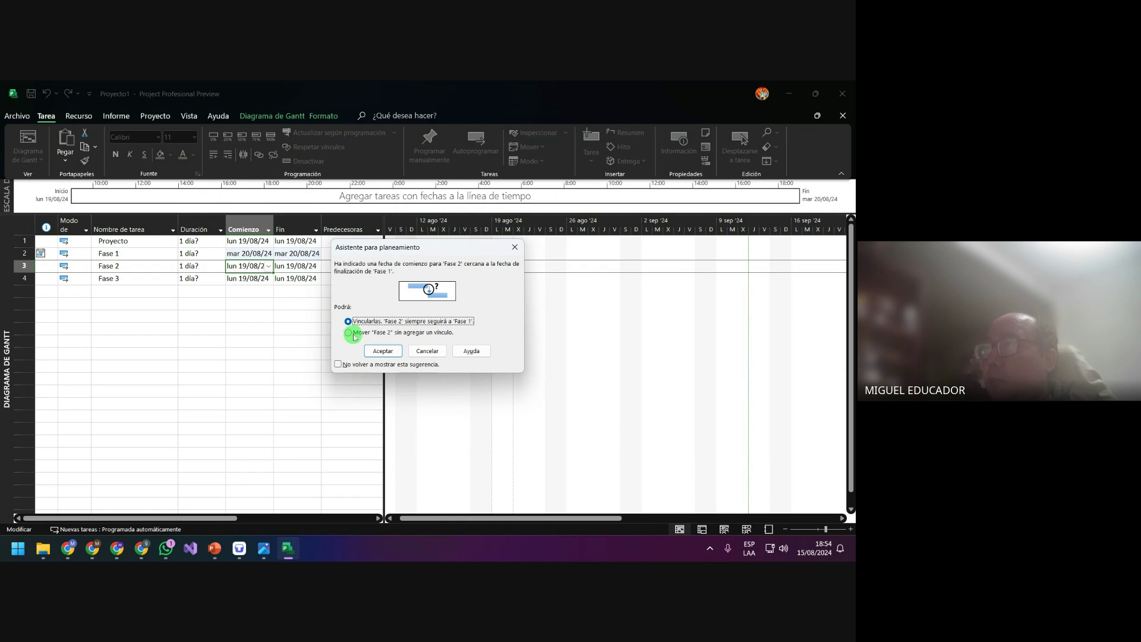
click(348, 332)
click(383, 350)
Set the start date of Fase 3 to 22/08/24, linking it so that it always follows Fase 2
click(269, 276)
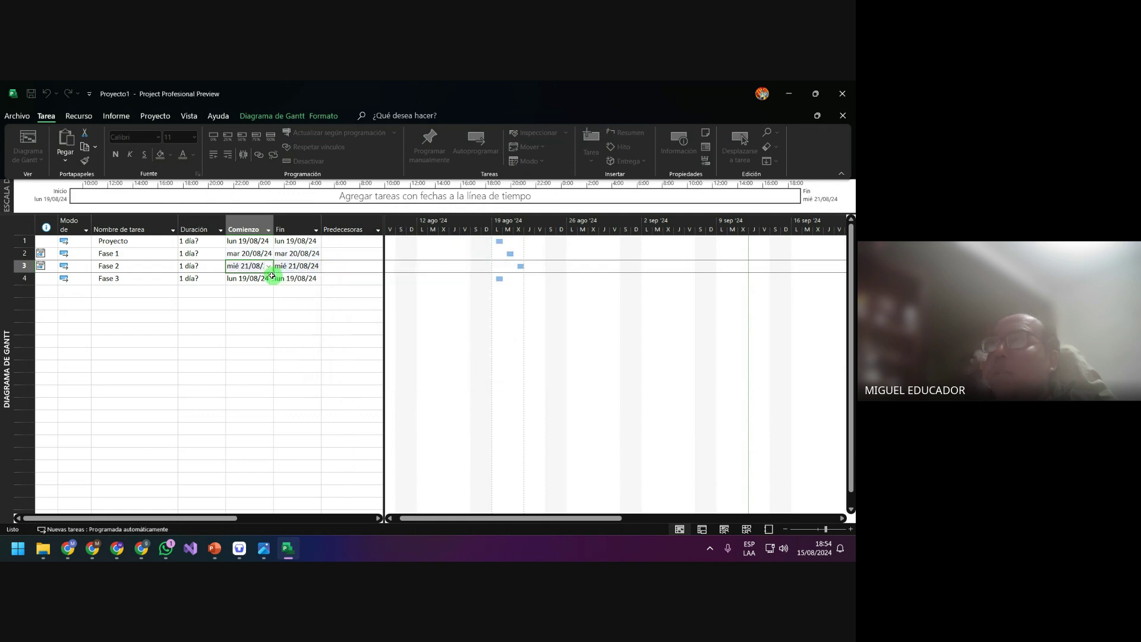
click(269, 278)
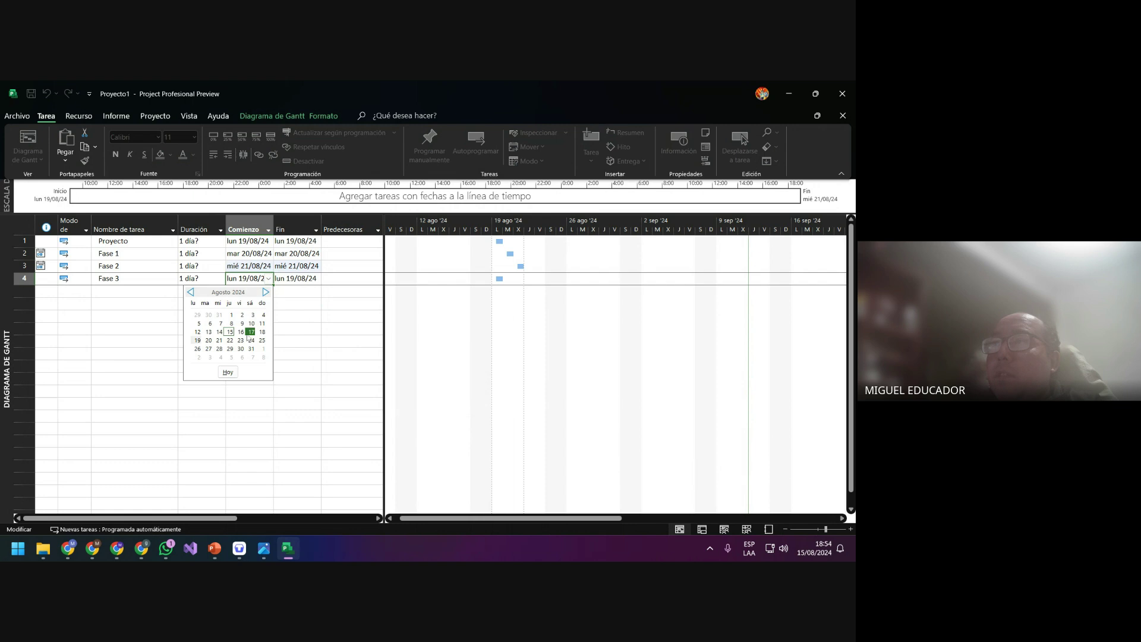
click(229, 340)
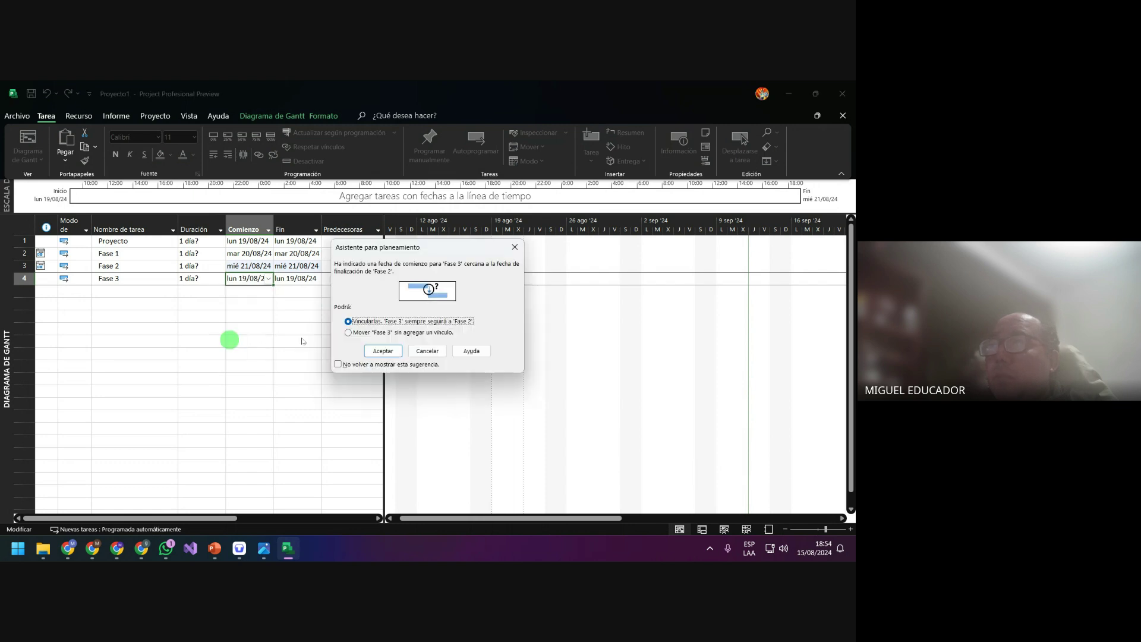
click(395, 352)
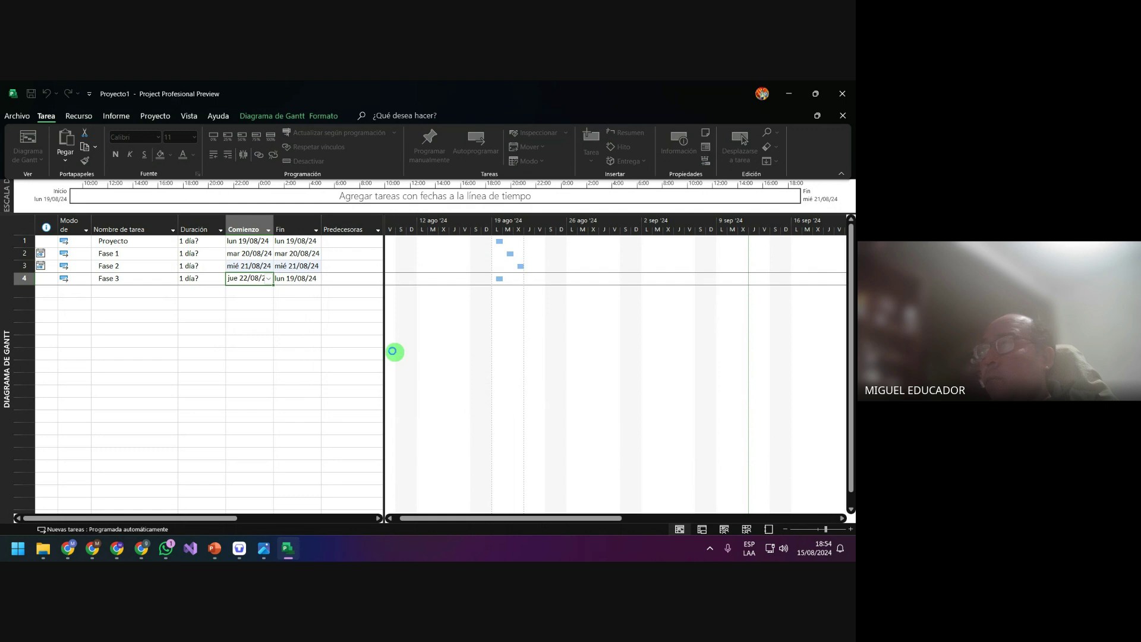
Remove the predecessor from Fase 3 and set its start date to 22/08/24, moving the task without adding a link
click(345, 278)
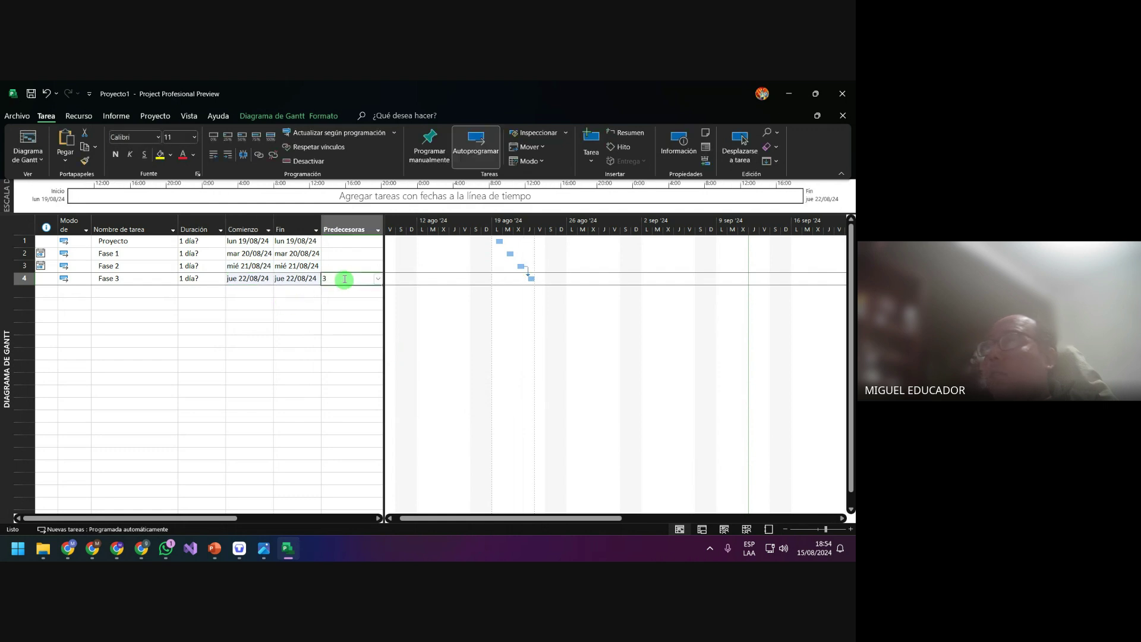
key(BackSpace)
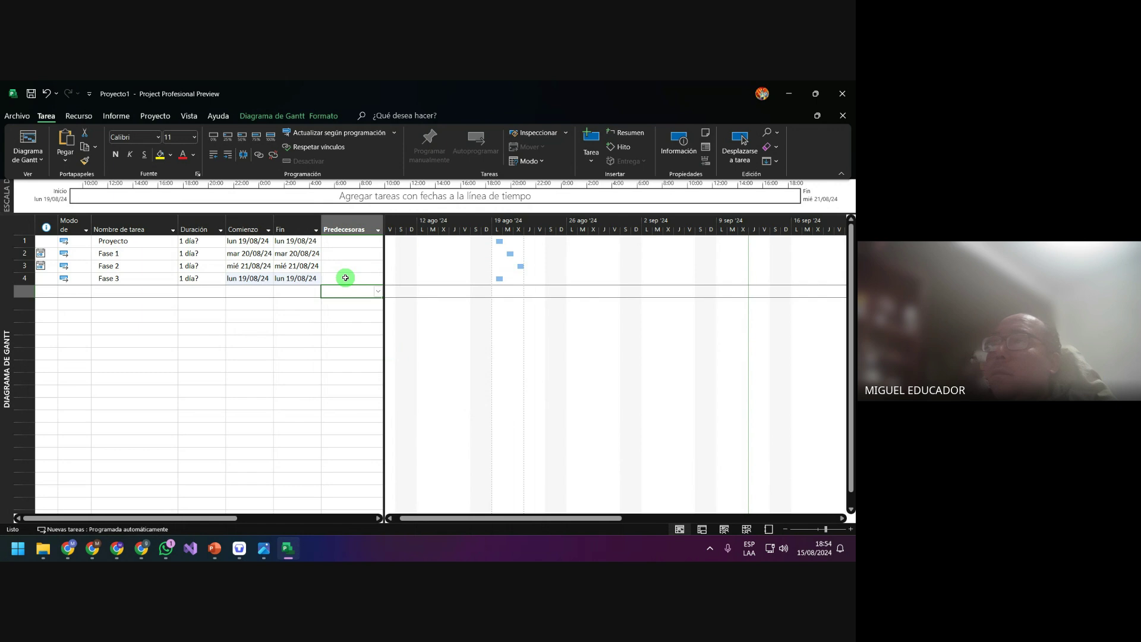
click(268, 280)
click(269, 279)
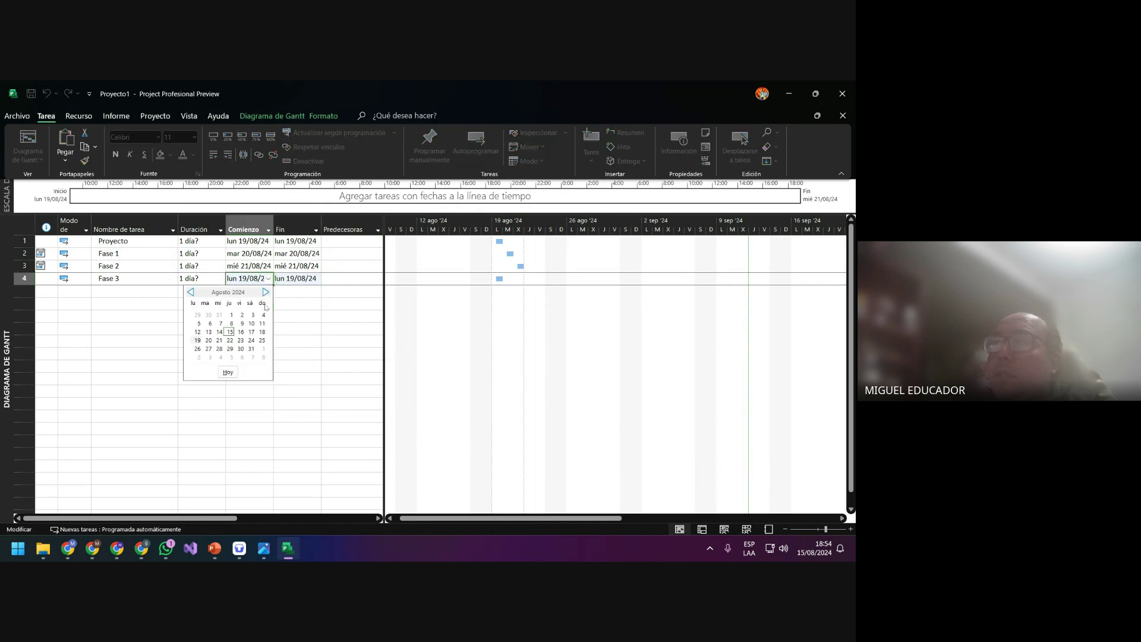
click(229, 340)
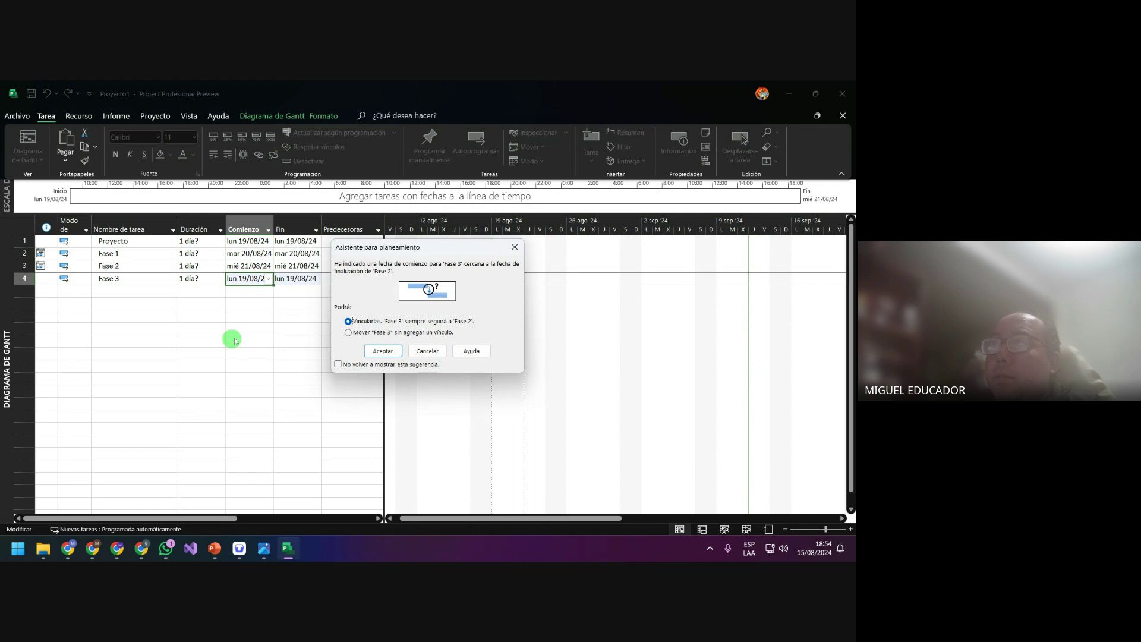
click(362, 334)
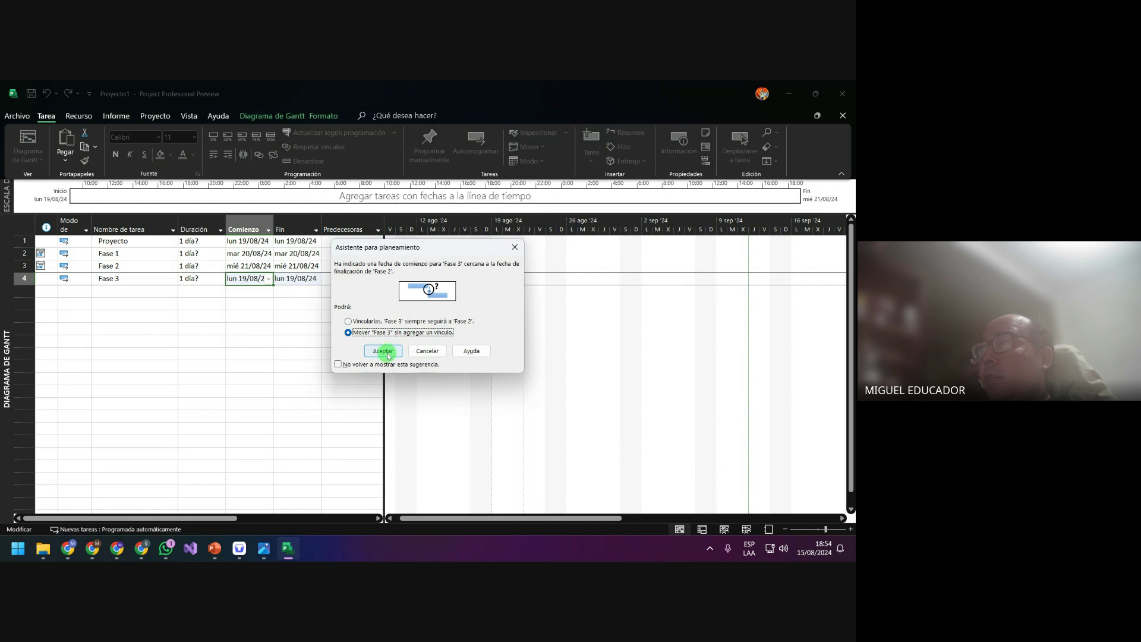
click(383, 351)
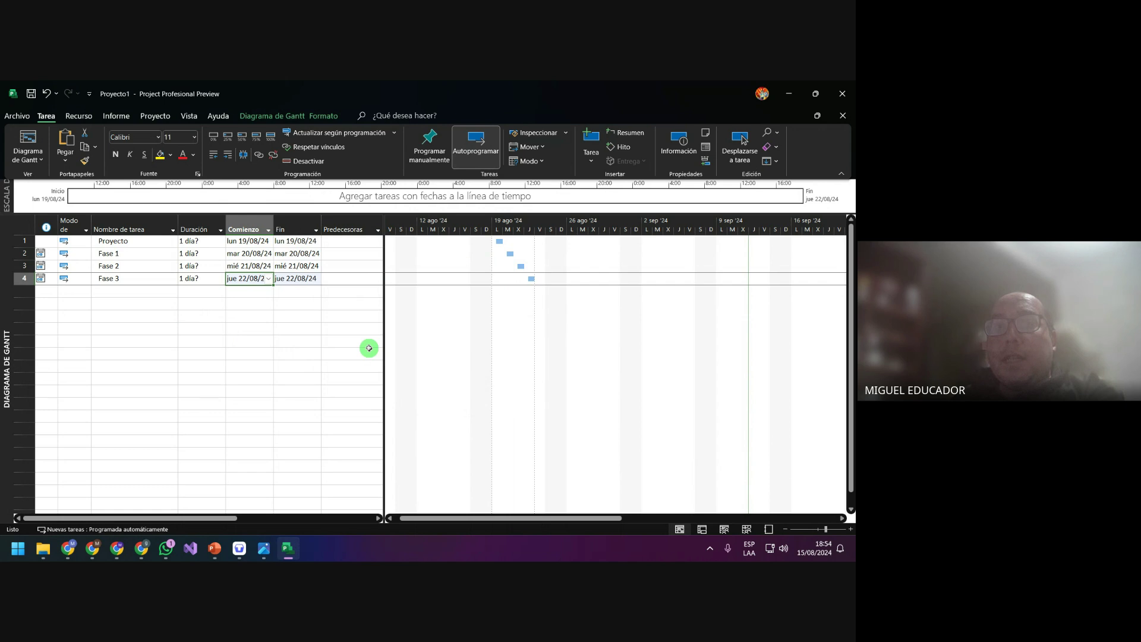
click(345, 338)
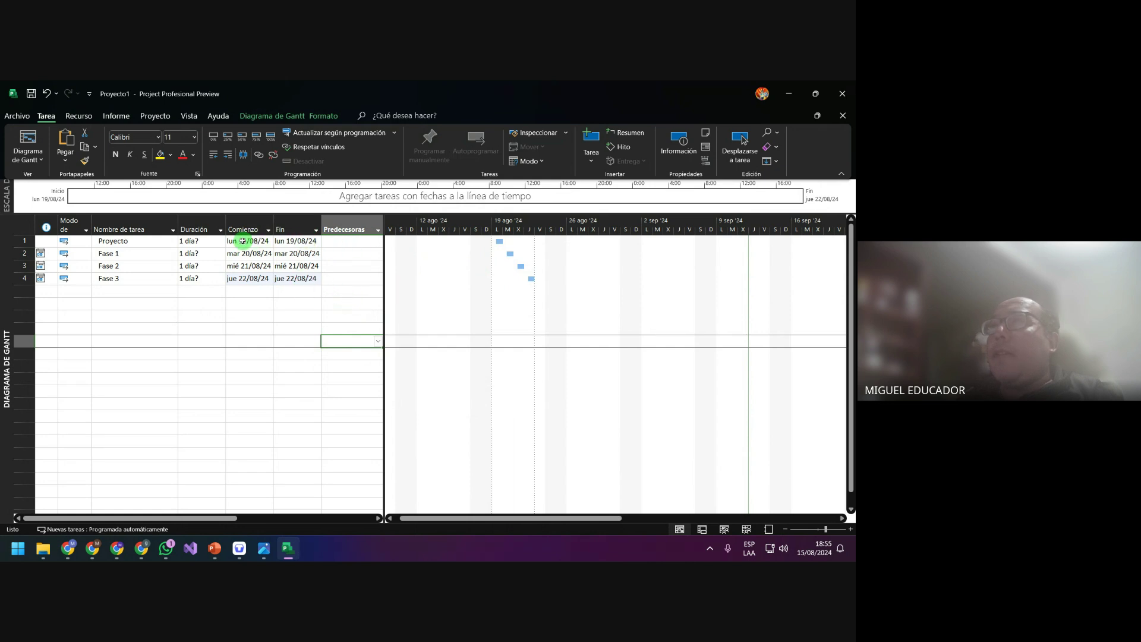
click(308, 241)
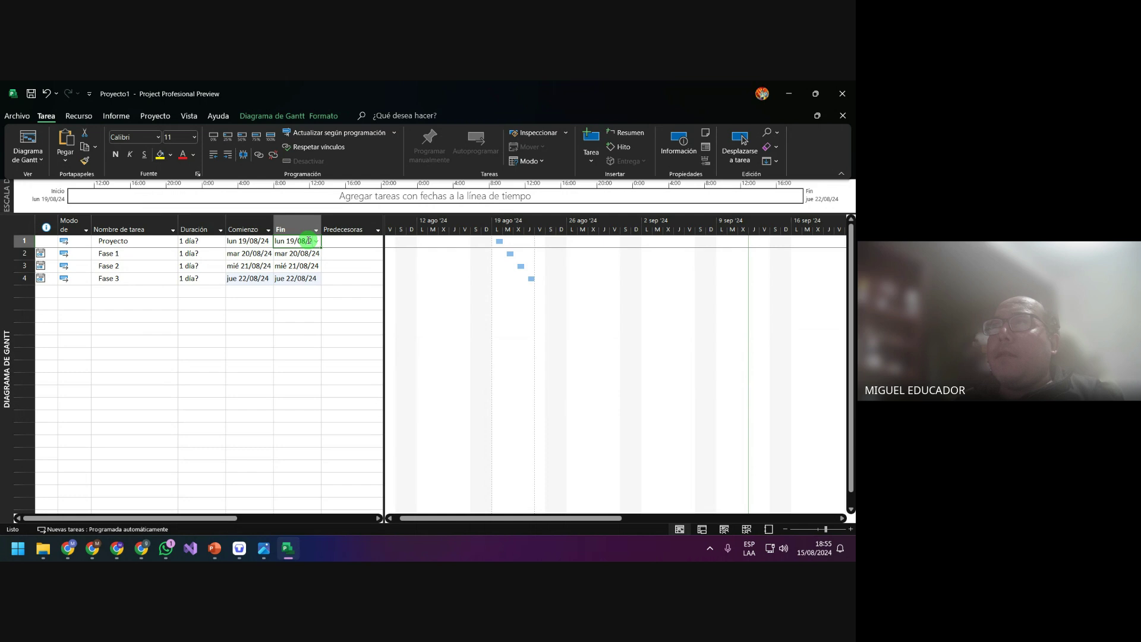
click(311, 316)
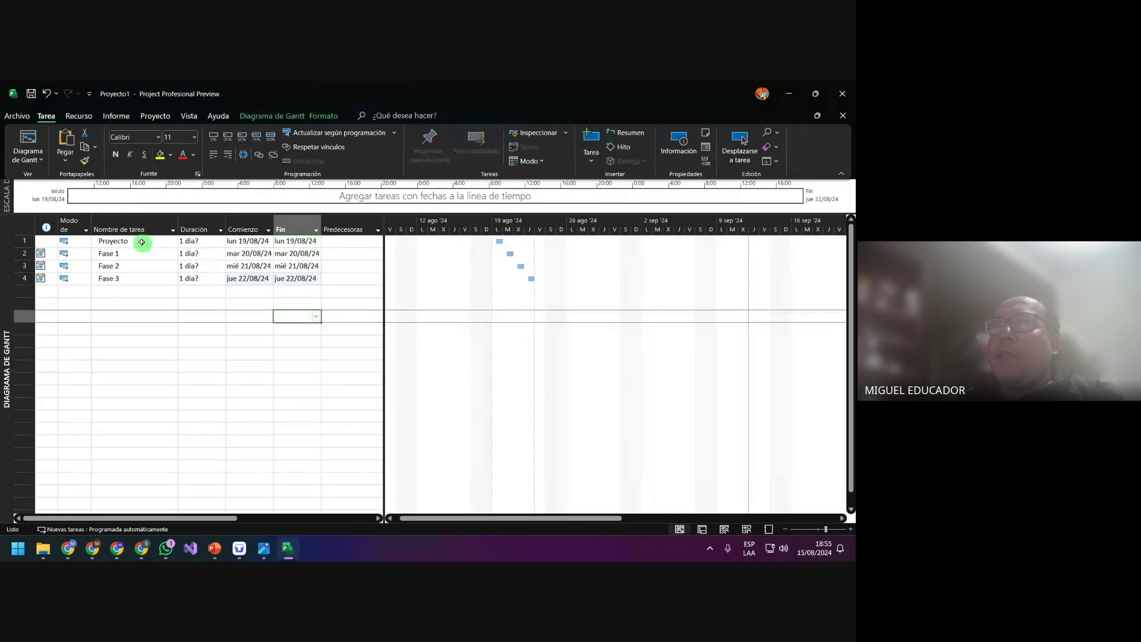
Select the task rows from Proyecto to Fase 3 and save the changes to Proyecto1
drag(141, 242, 301, 277)
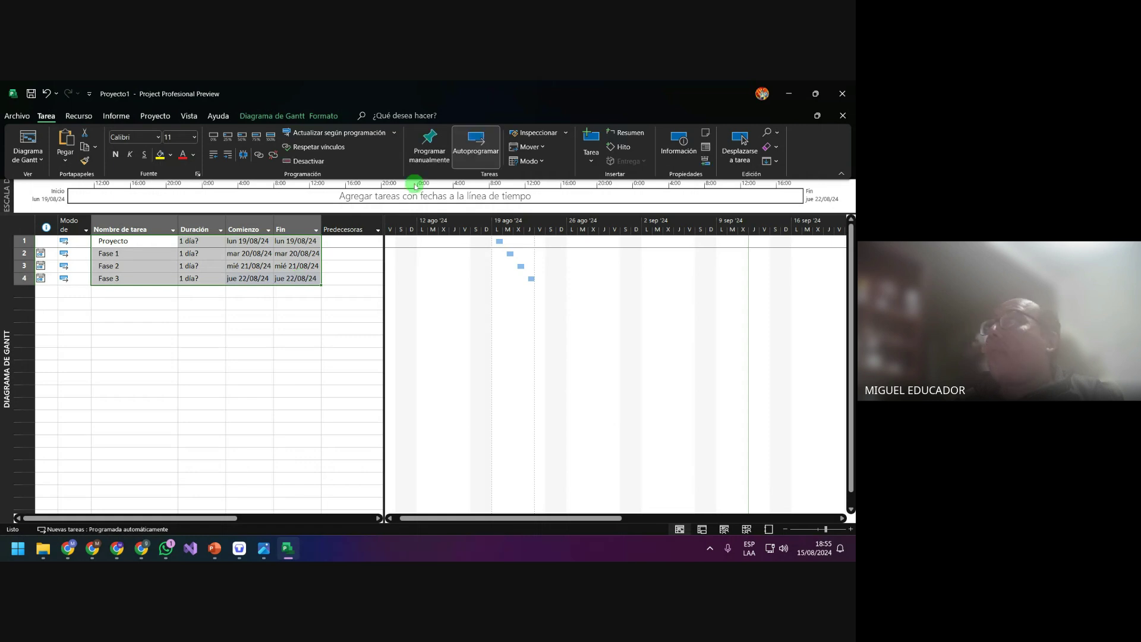
click(488, 165)
key(alt+F4)
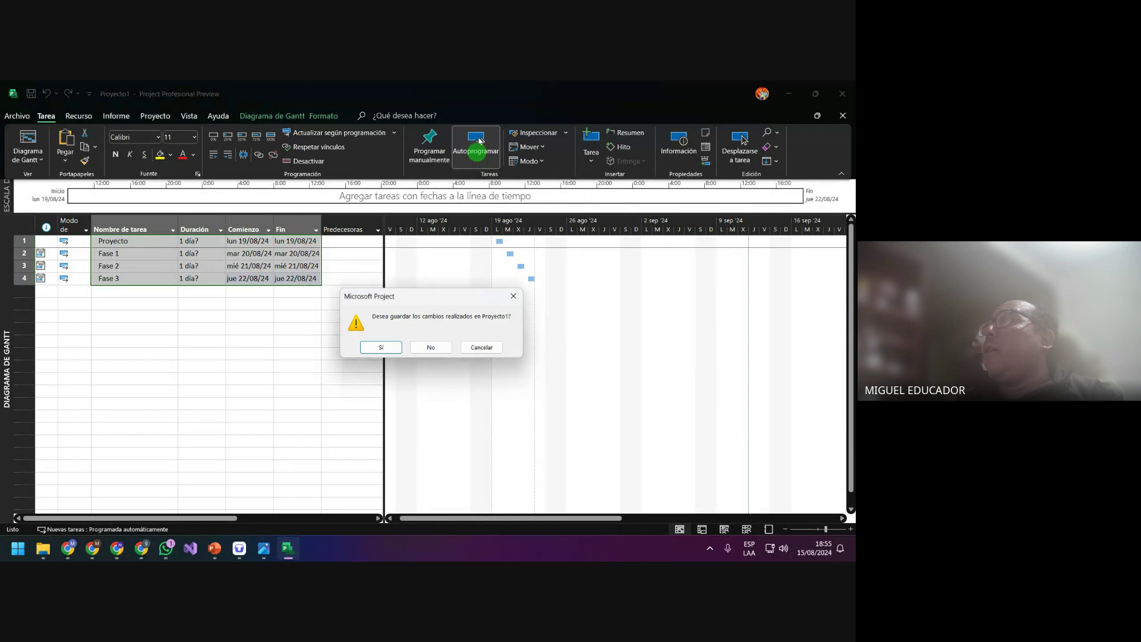
click(404, 325)
click(382, 345)
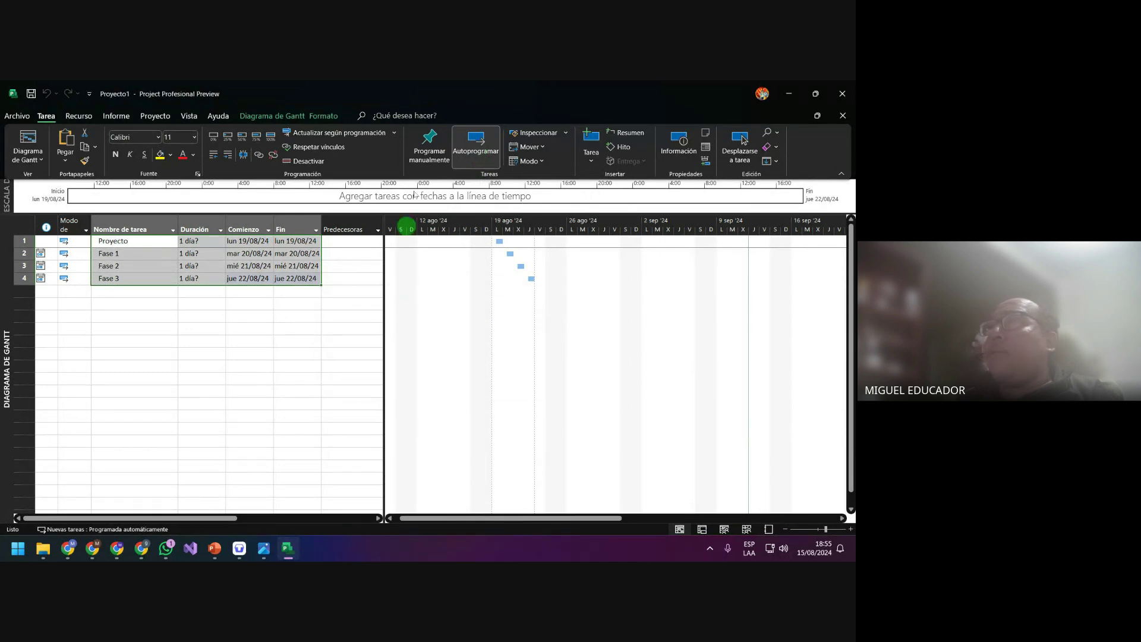
Apply auto scheduling to the four selected tasks from Proyecto to Fase 3
click(422, 152)
click(470, 147)
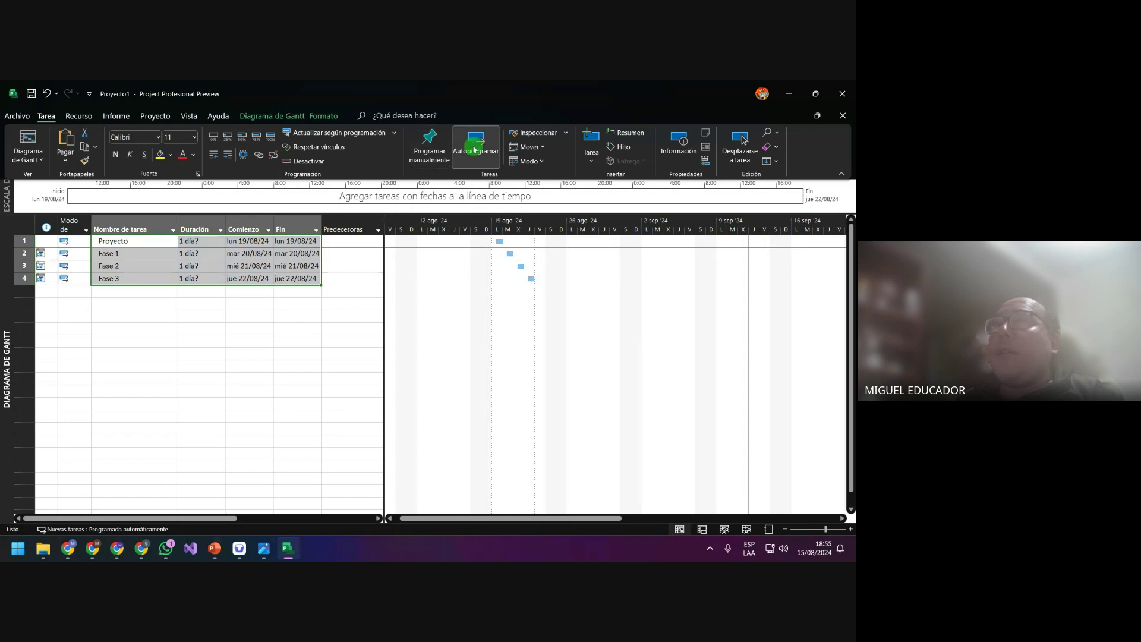
click(313, 320)
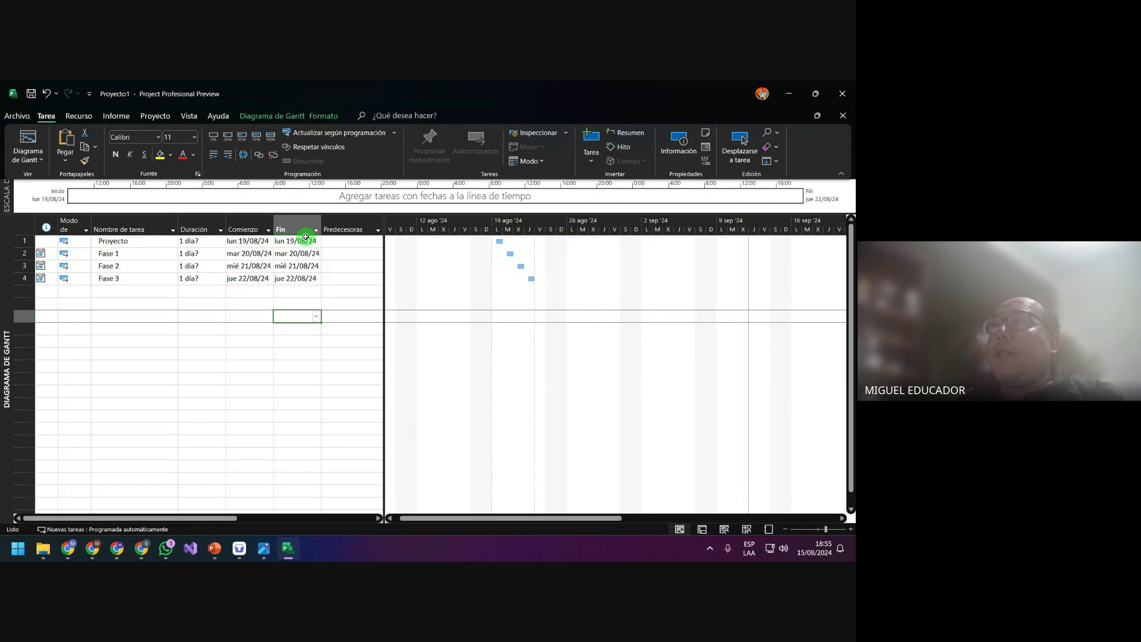
Switch to the example Gantt chart image in the photo viewer, examine how its phases are nested, and return to the project
click(147, 254)
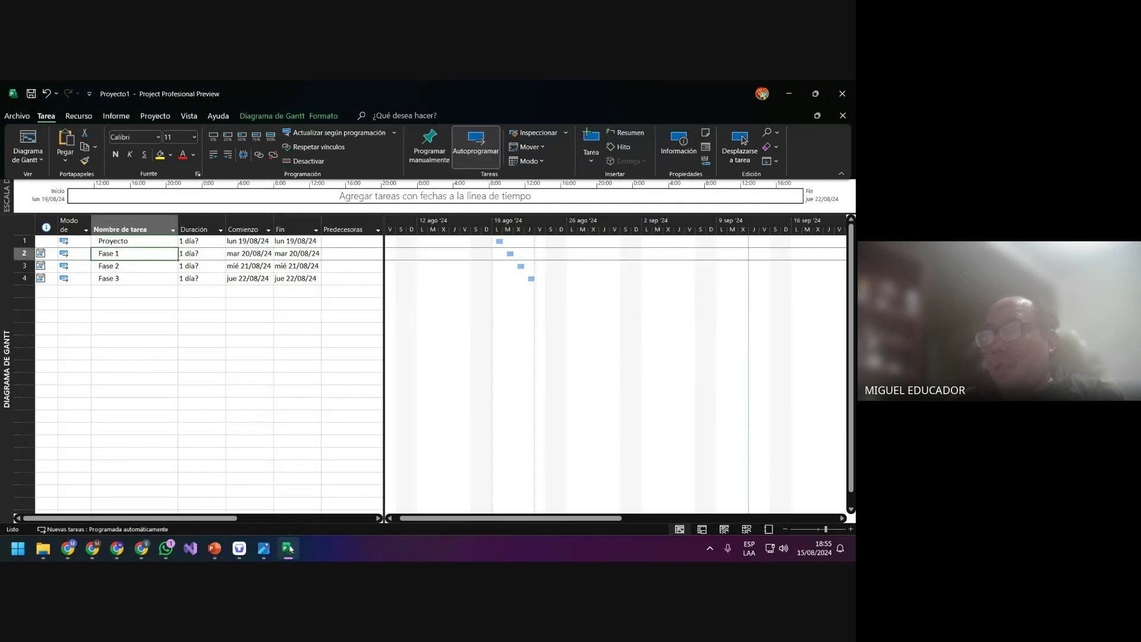
click(266, 552)
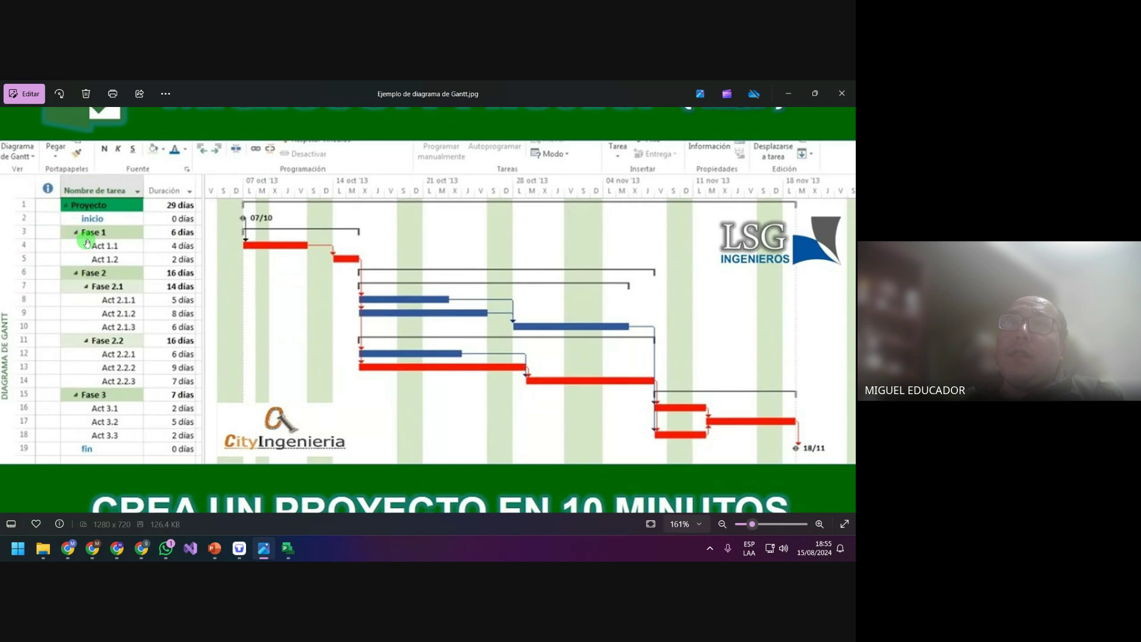
click(788, 95)
Indent Fase 1, Fase 2 and Fase 3 one level so they become subtasks of Proyecto
drag(150, 255, 150, 277)
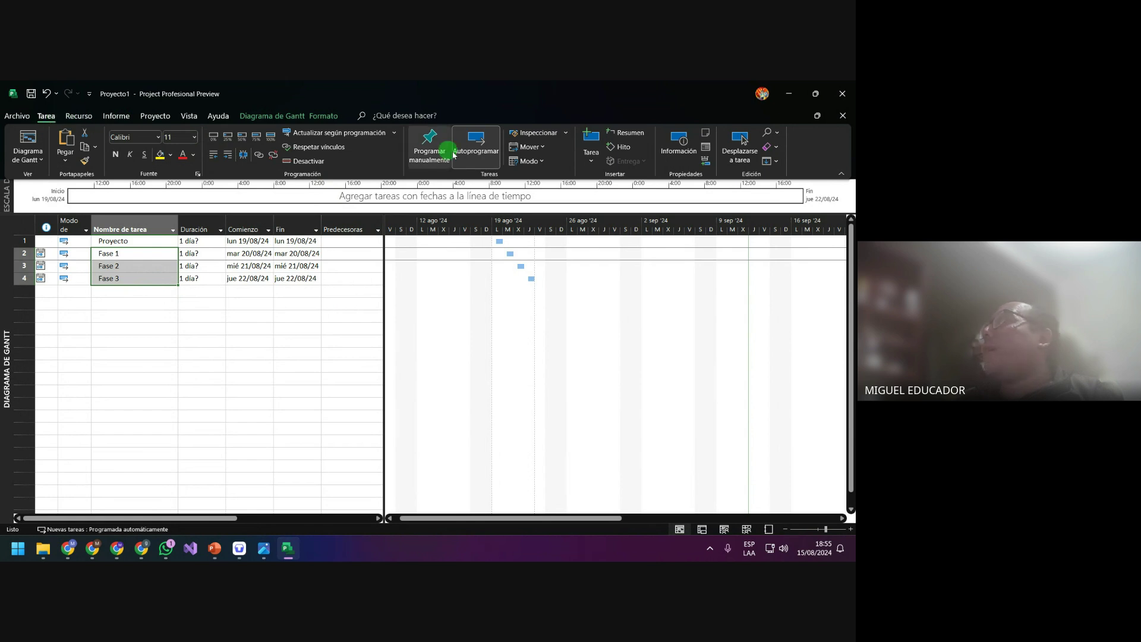
click(542, 147)
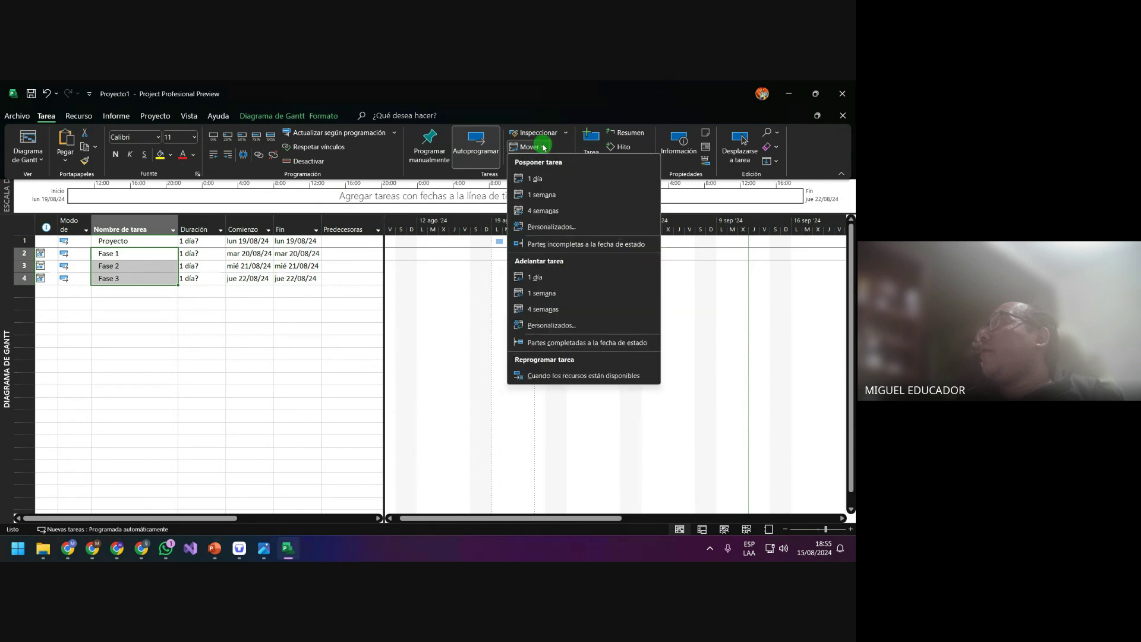
click(544, 147)
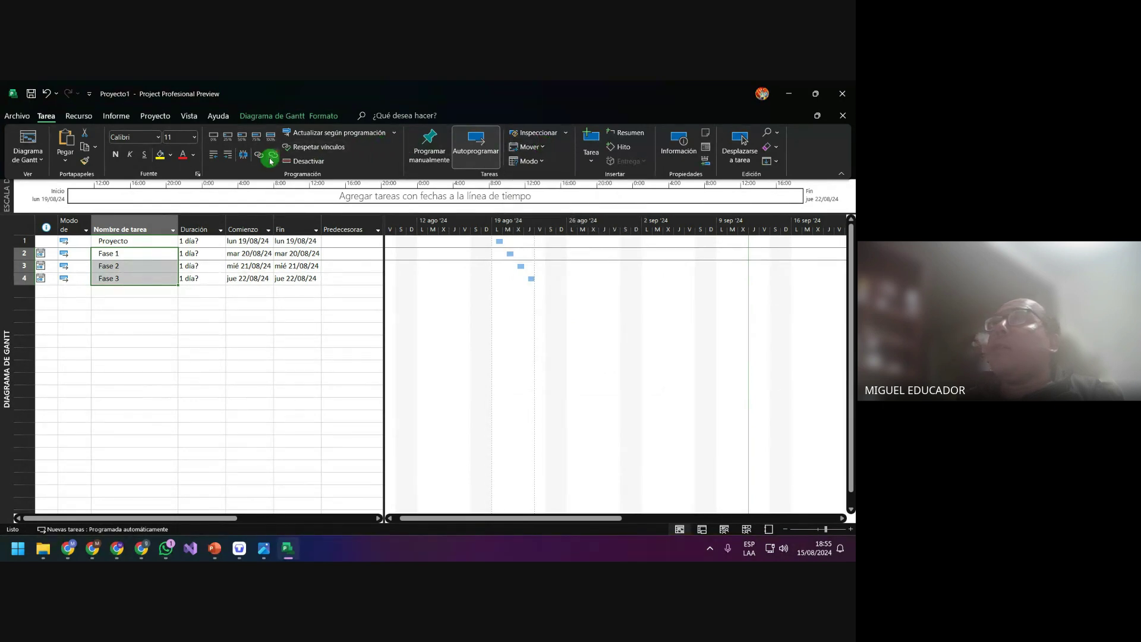
click(228, 157)
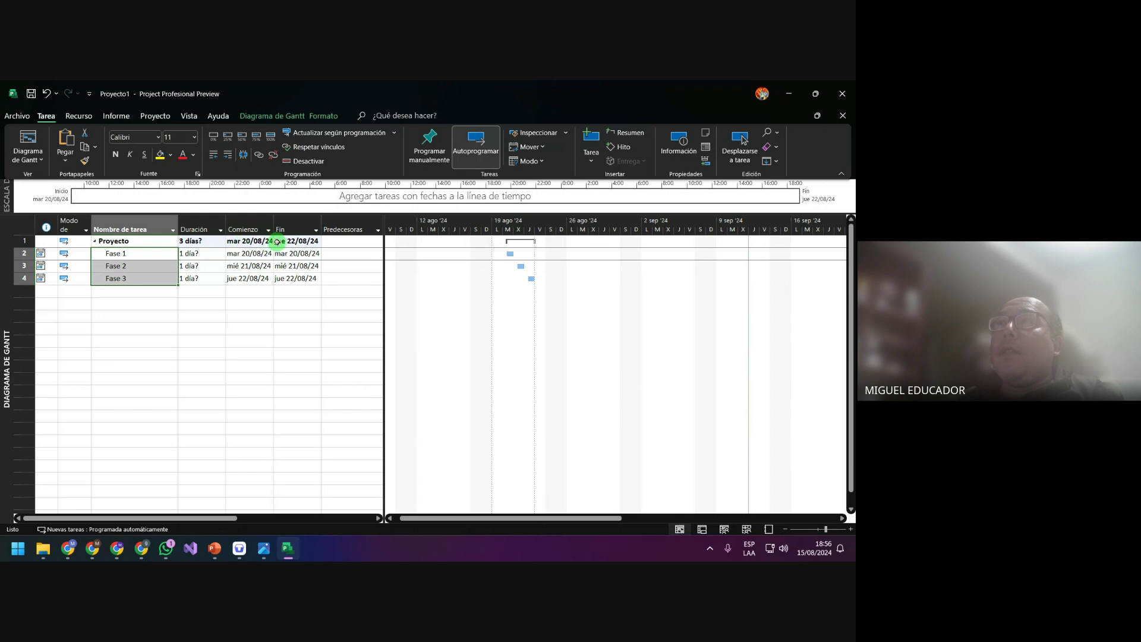
Save the changes to Proyecto1 and outdent Fase 1, Fase 2 and Fase 3 to the same level as Proyecto
key(alt+F4)
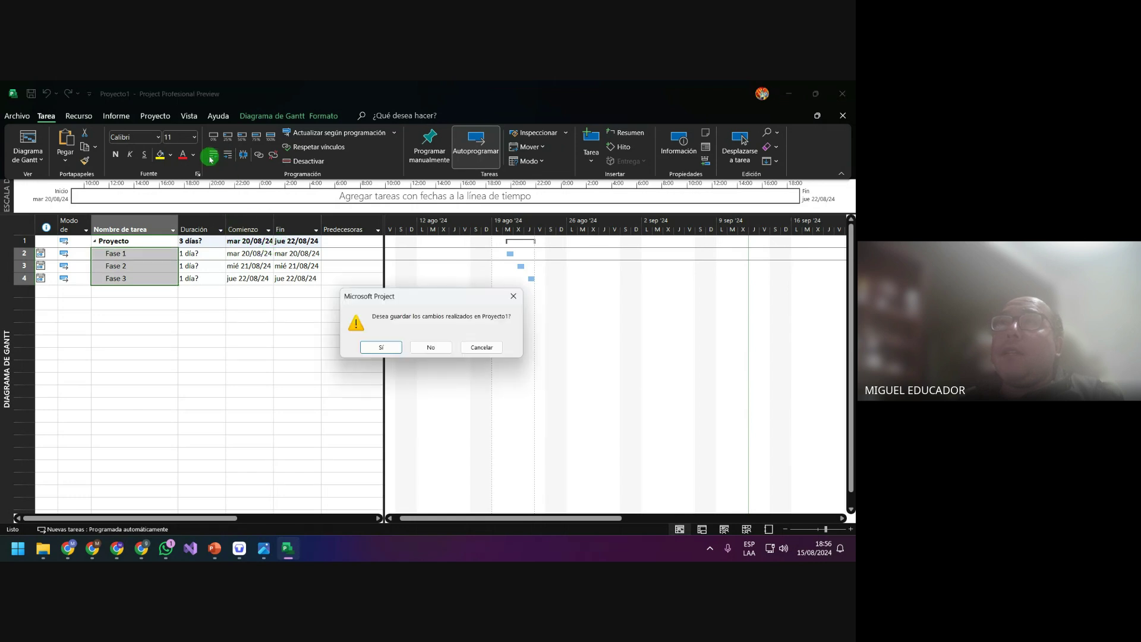
click(378, 347)
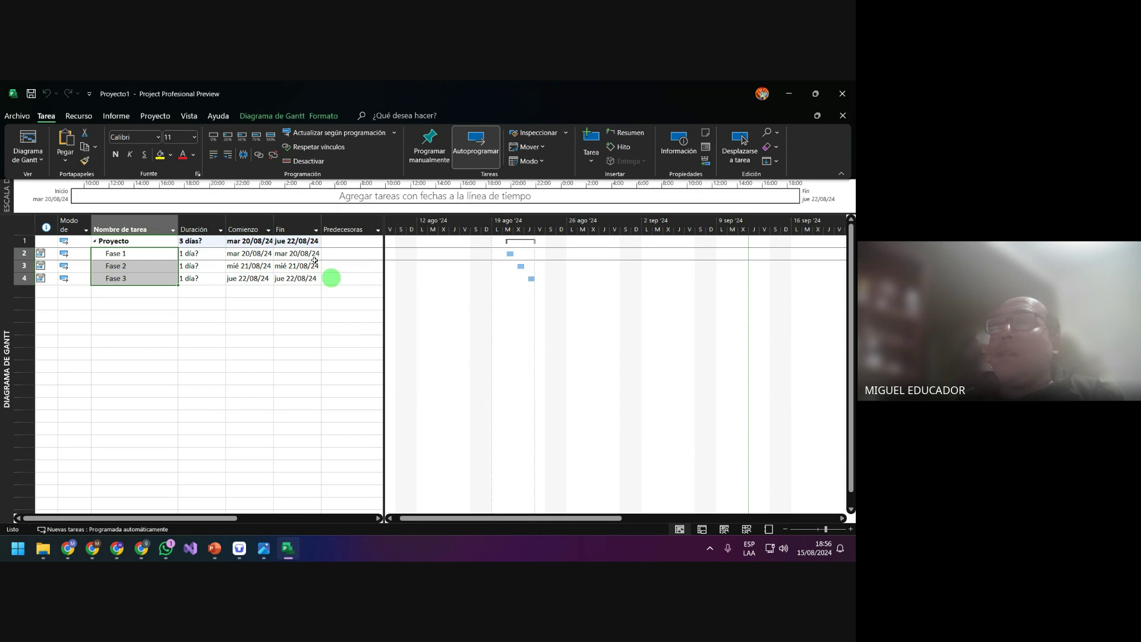
click(214, 156)
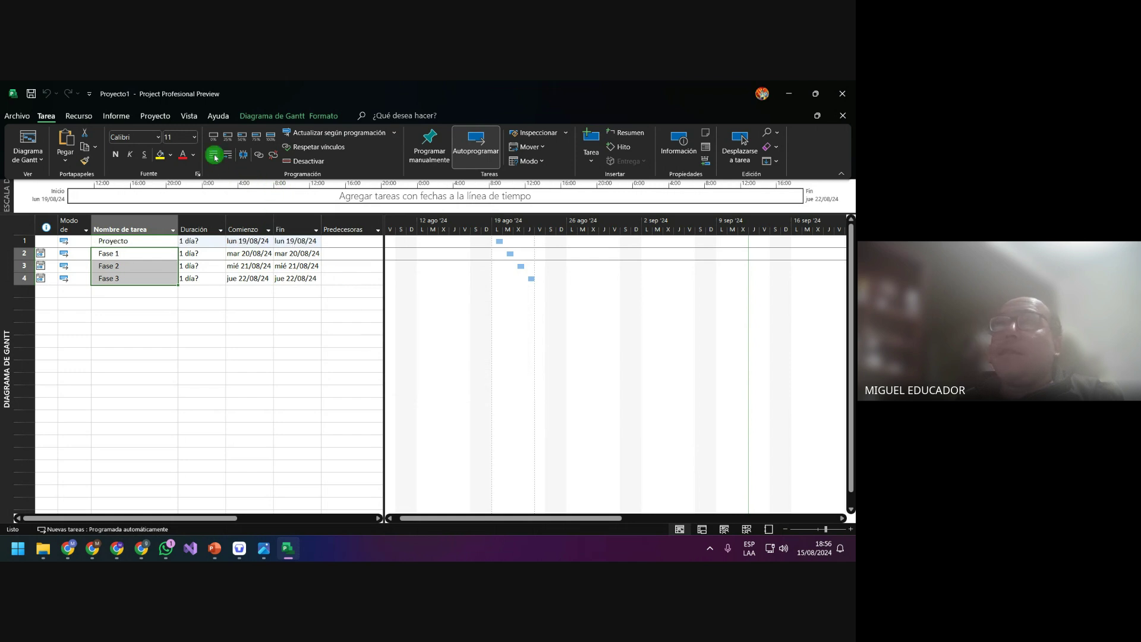
click(179, 315)
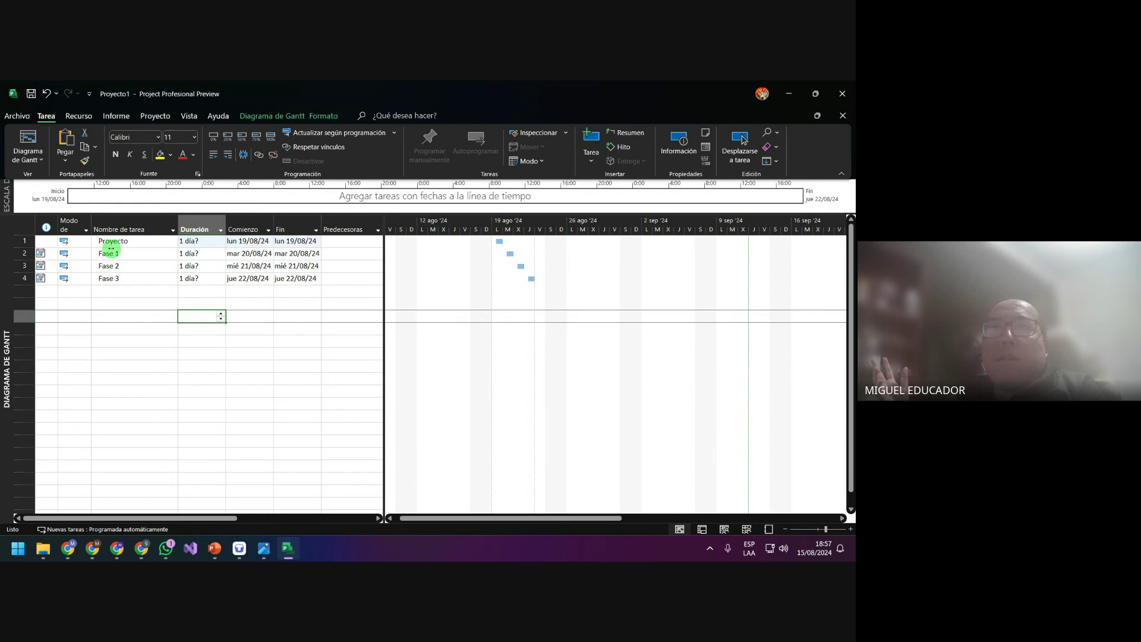
Save the current state of the project file Proyecto1
key(alt+F4)
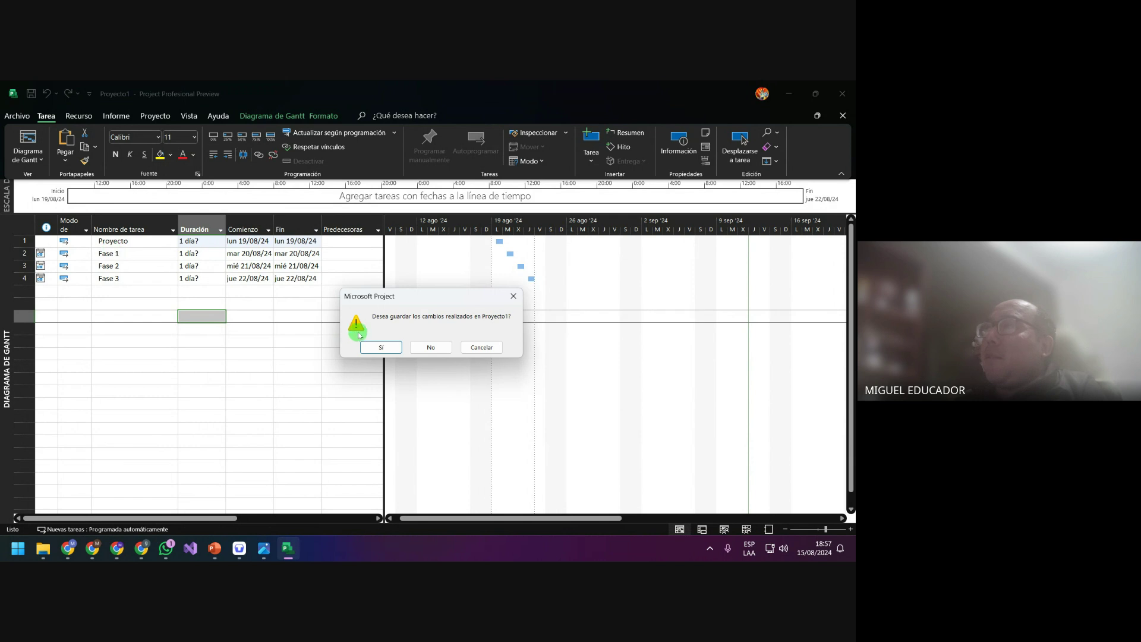
click(381, 347)
Set the program options to autosave every 3 minutes
click(24, 116)
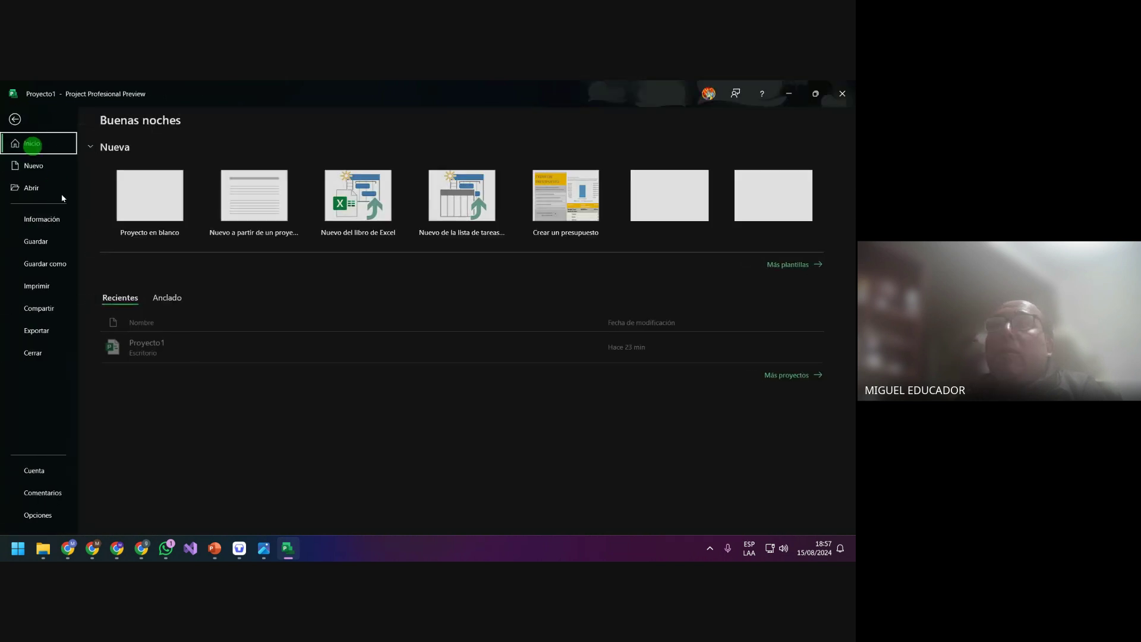
click(54, 509)
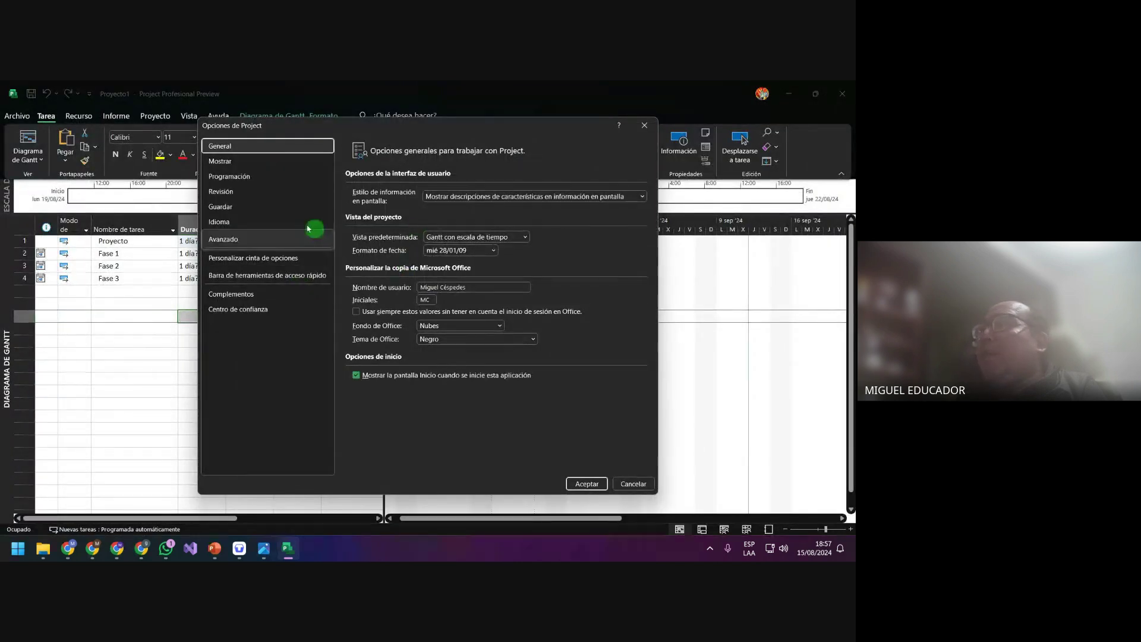
click(266, 166)
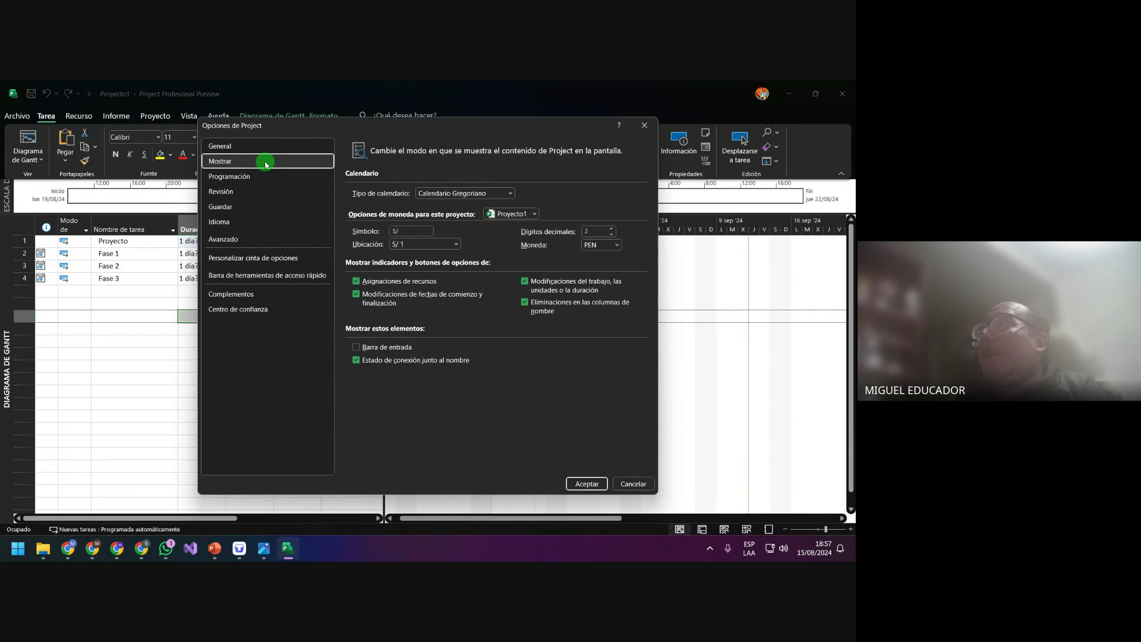
click(591, 238)
click(283, 147)
click(275, 221)
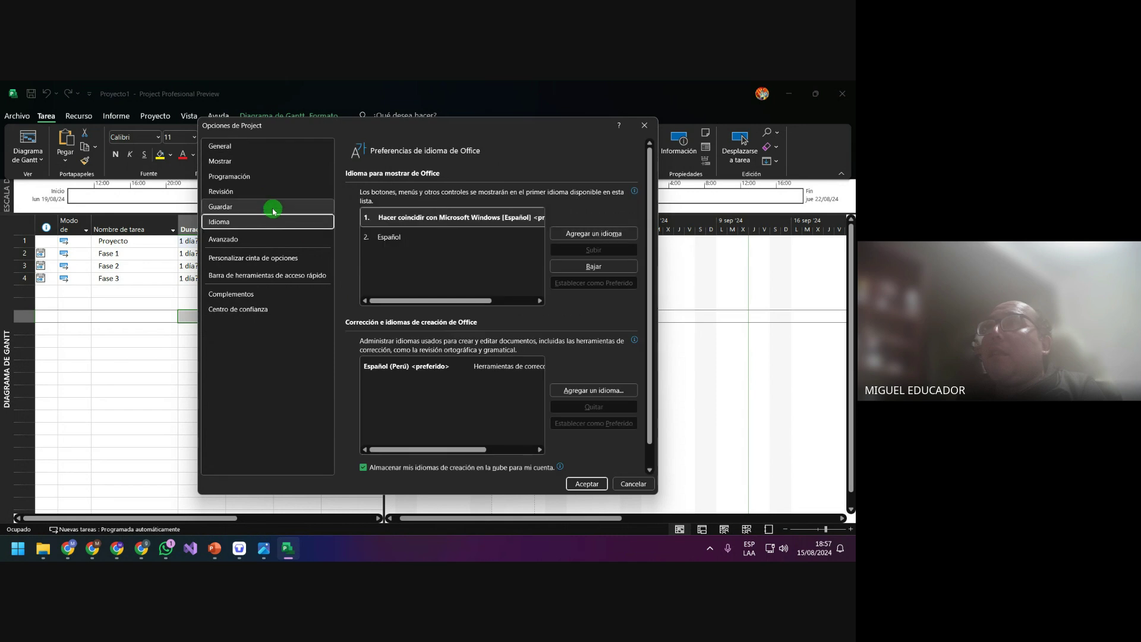
click(275, 207)
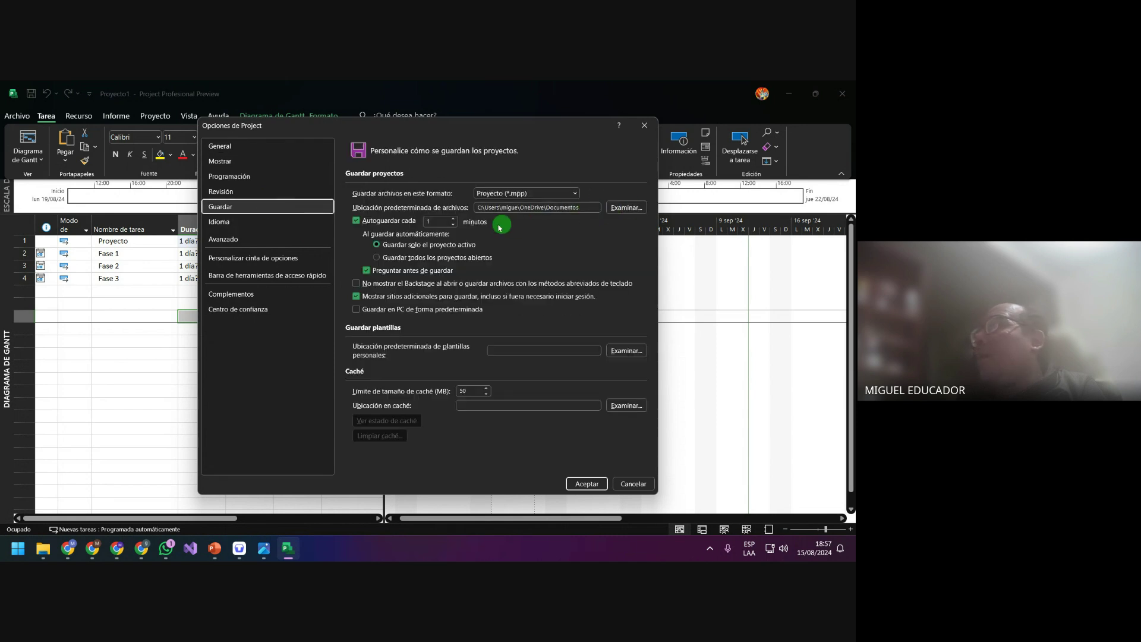
click(454, 218)
click(454, 218)
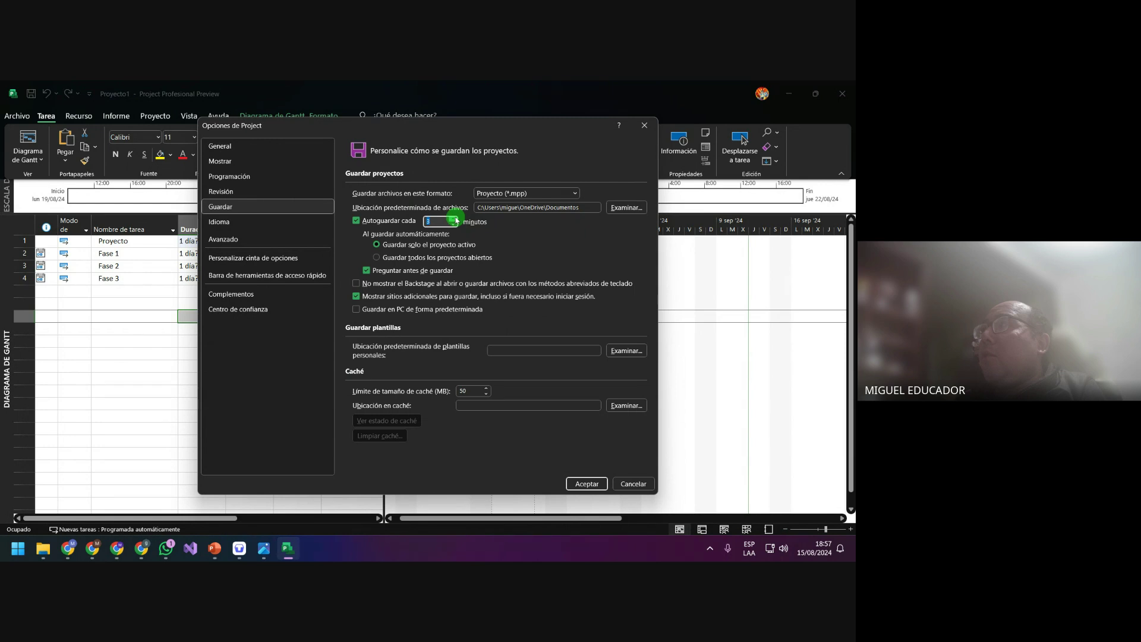
click(586, 483)
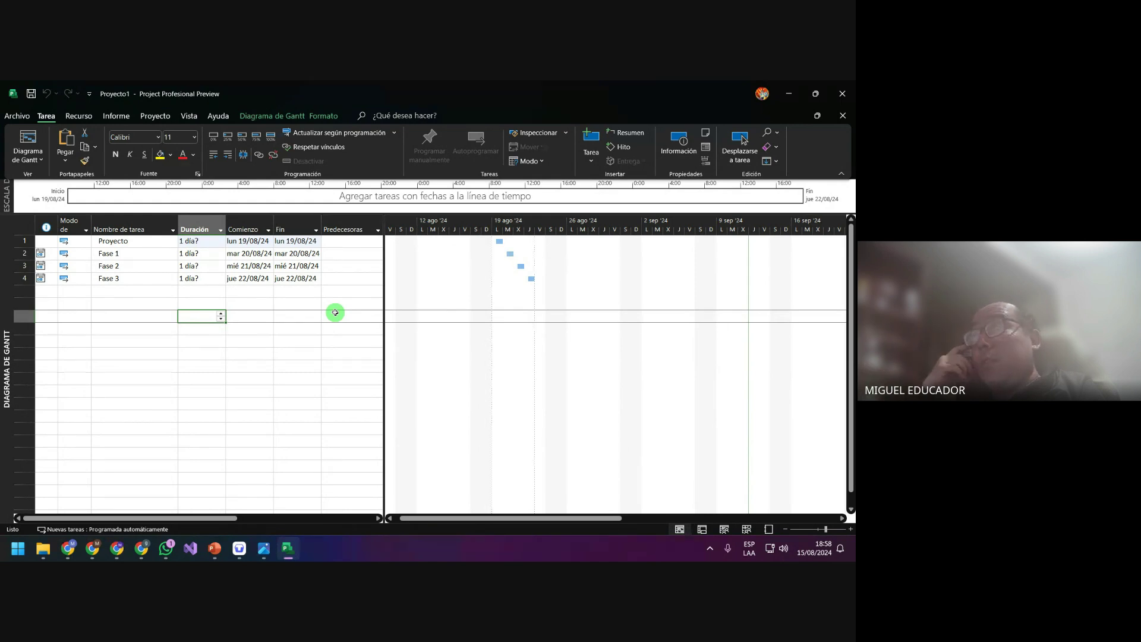
Indent Fase 1, Fase 2 and Fase 3 one level to make them subtasks of Proyecto
click(323, 317)
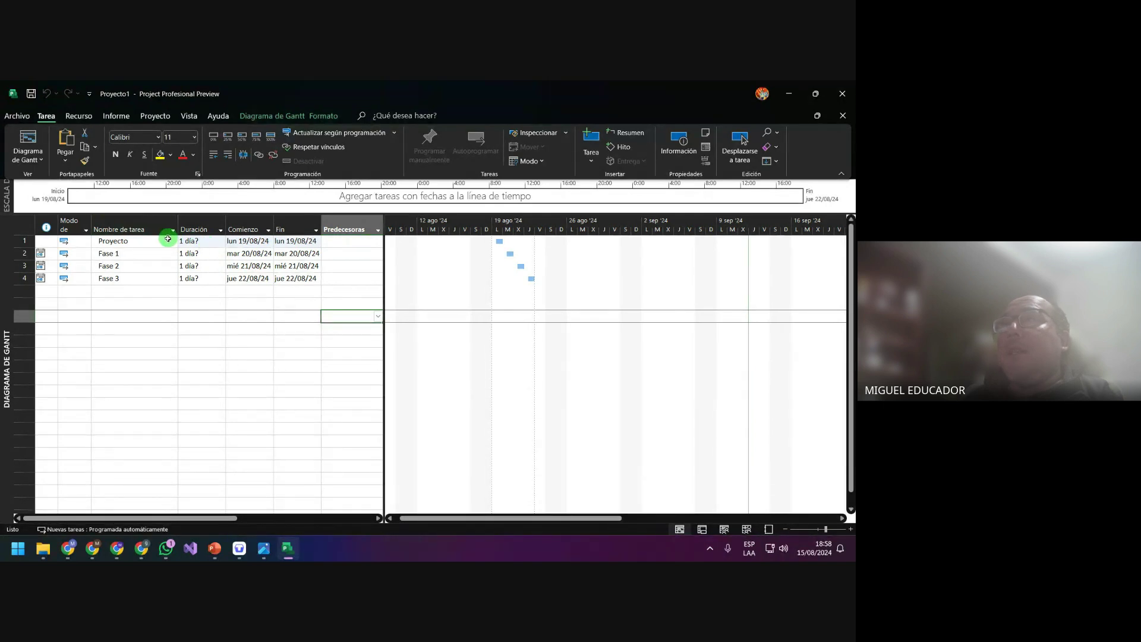
drag(156, 253, 153, 282)
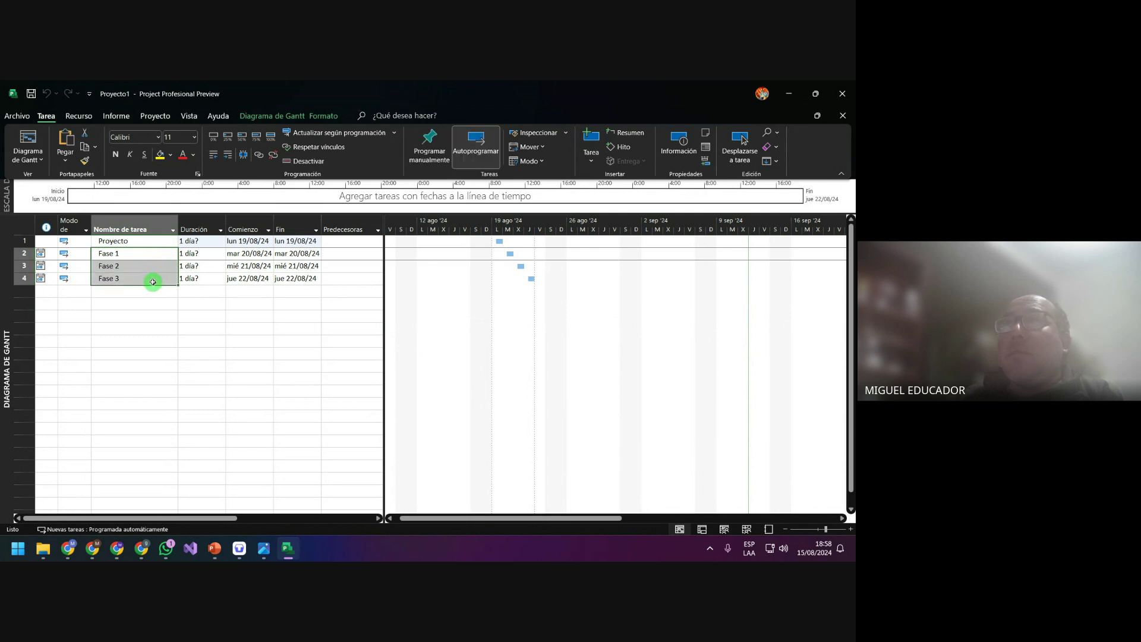
click(229, 156)
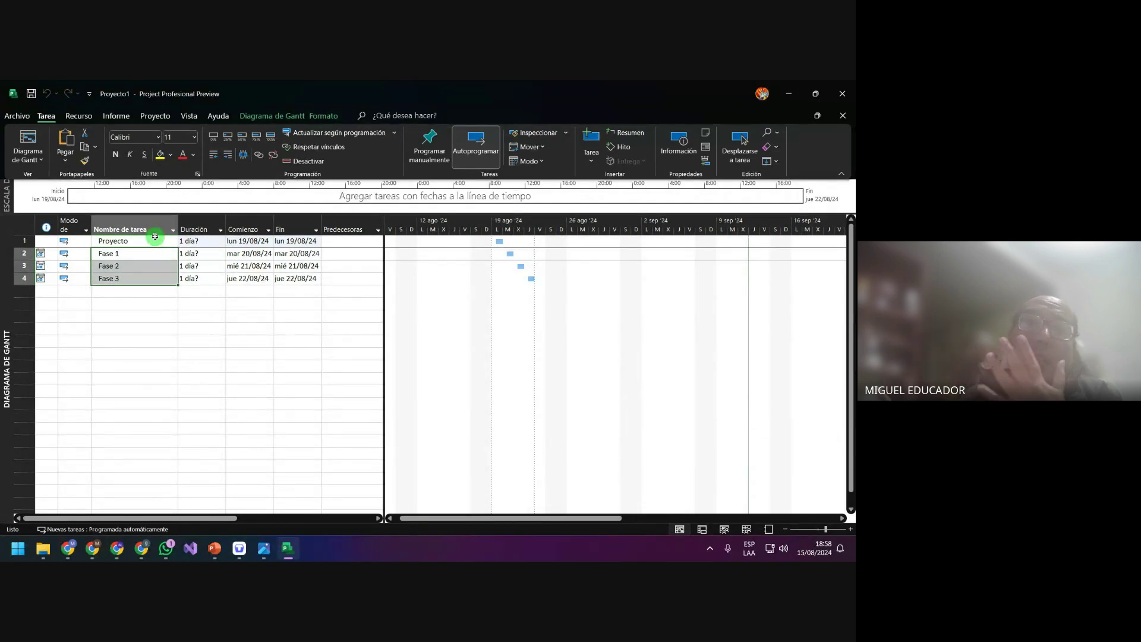
click(228, 155)
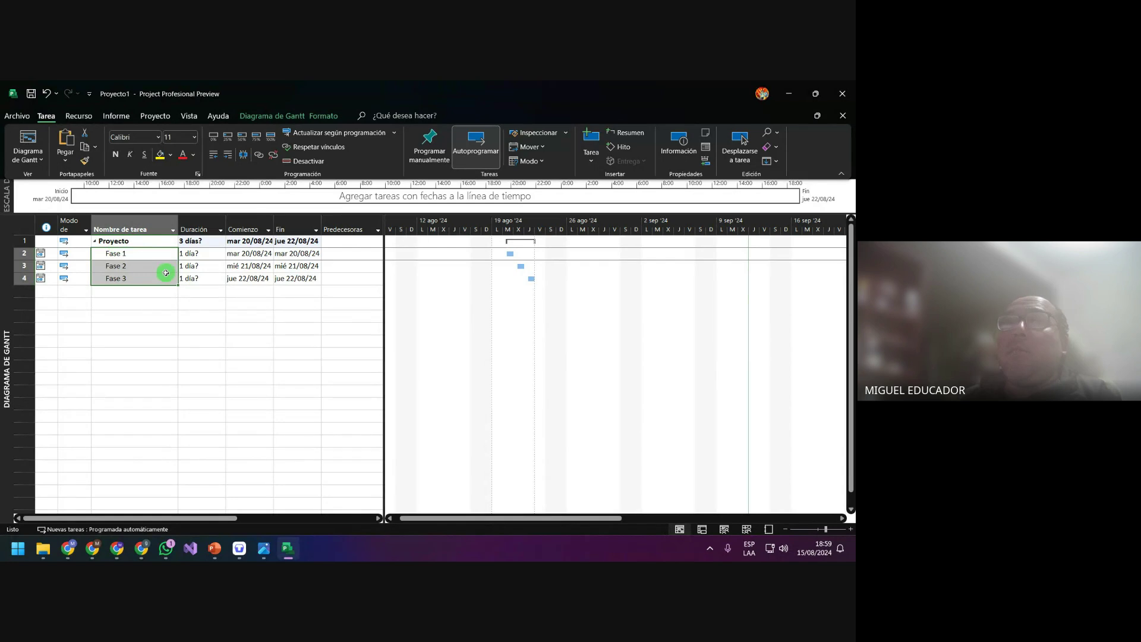
drag(169, 255, 149, 291)
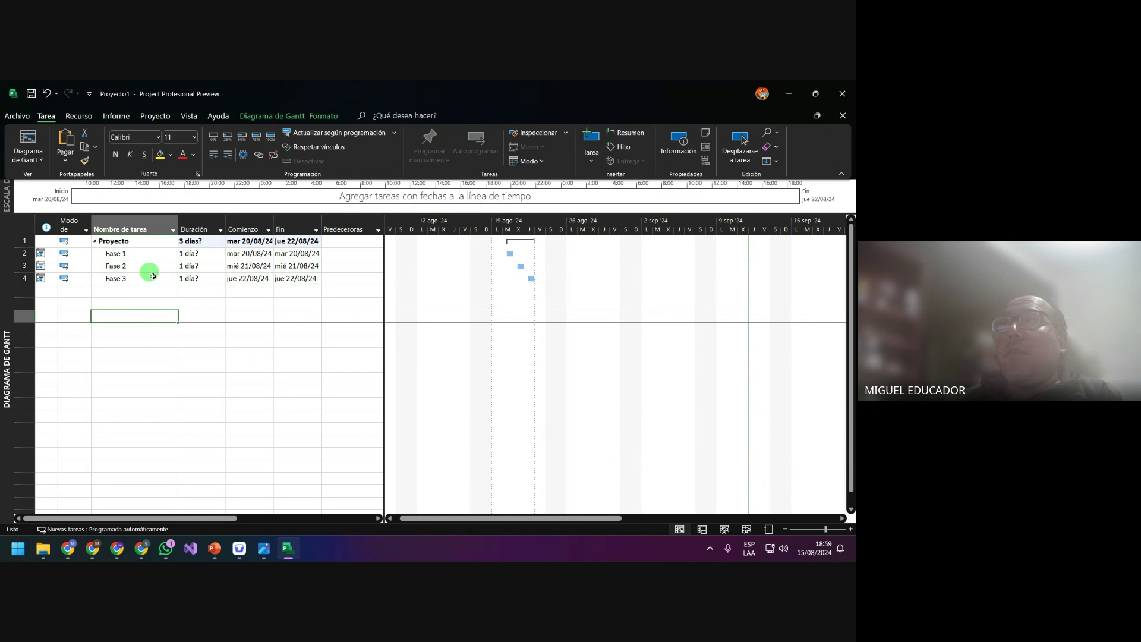
Set the start date of Fase 1 to Monday 19/08/24
click(252, 254)
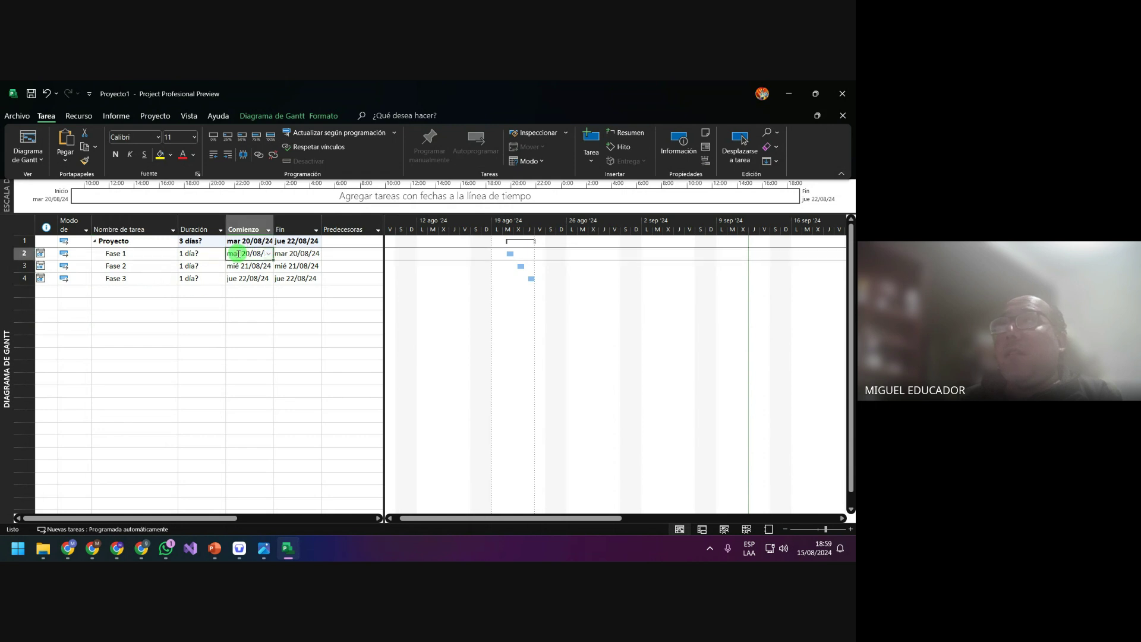
click(254, 254)
click(267, 254)
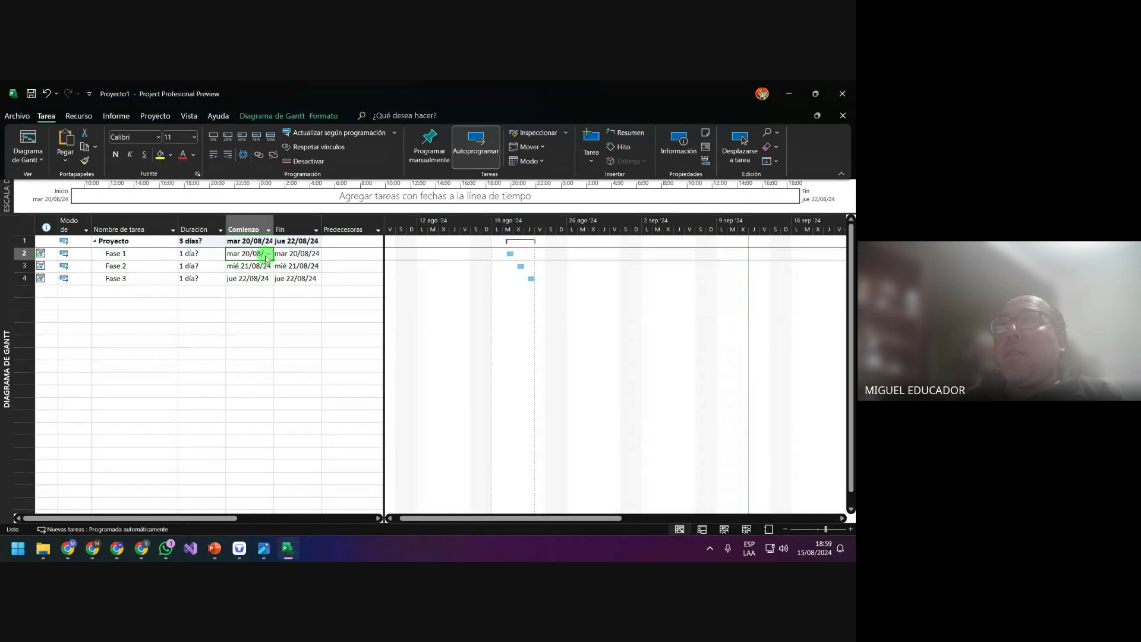
click(268, 254)
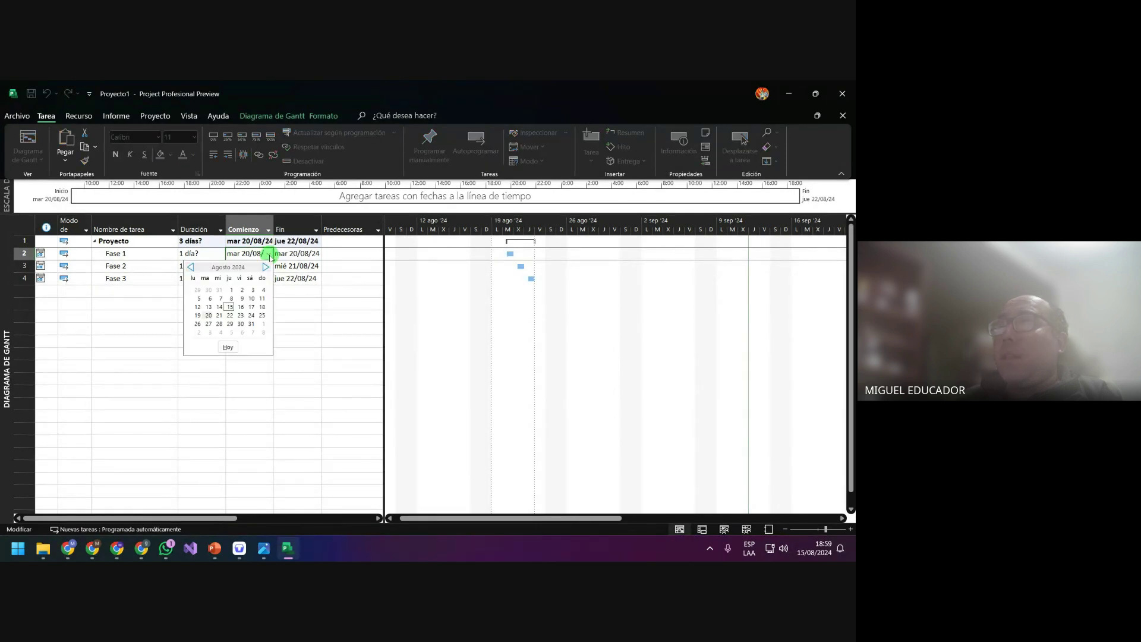
click(198, 314)
Set the start date of Fase 2 to Tuesday 20/08/24, moving the task without adding a link to Fase 1
click(274, 268)
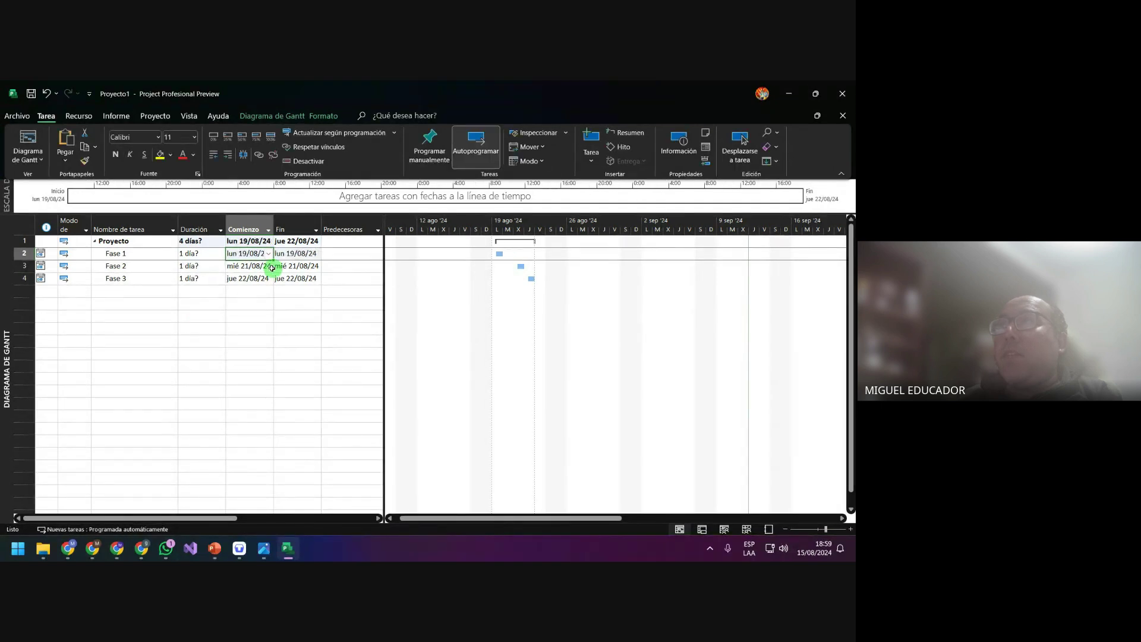
click(268, 269)
click(268, 268)
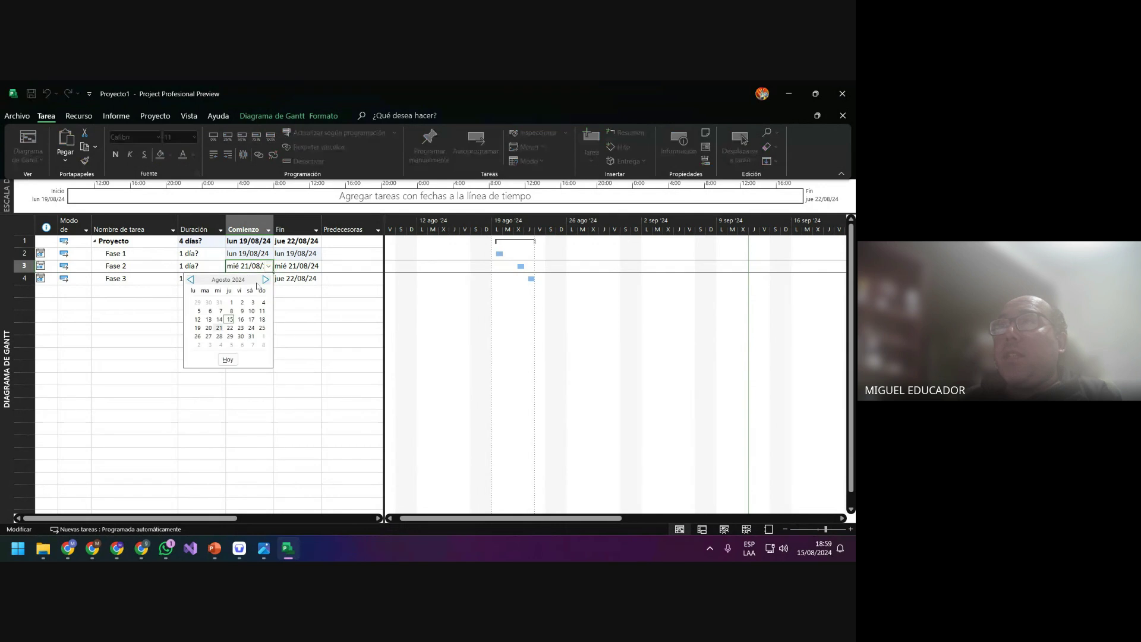
click(207, 328)
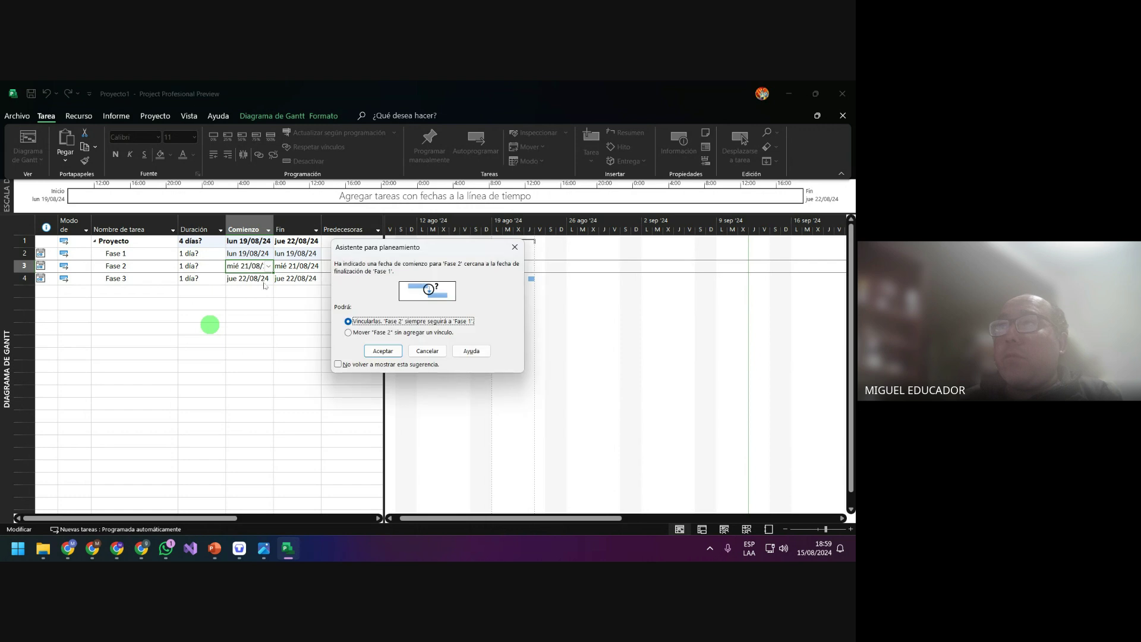
click(377, 334)
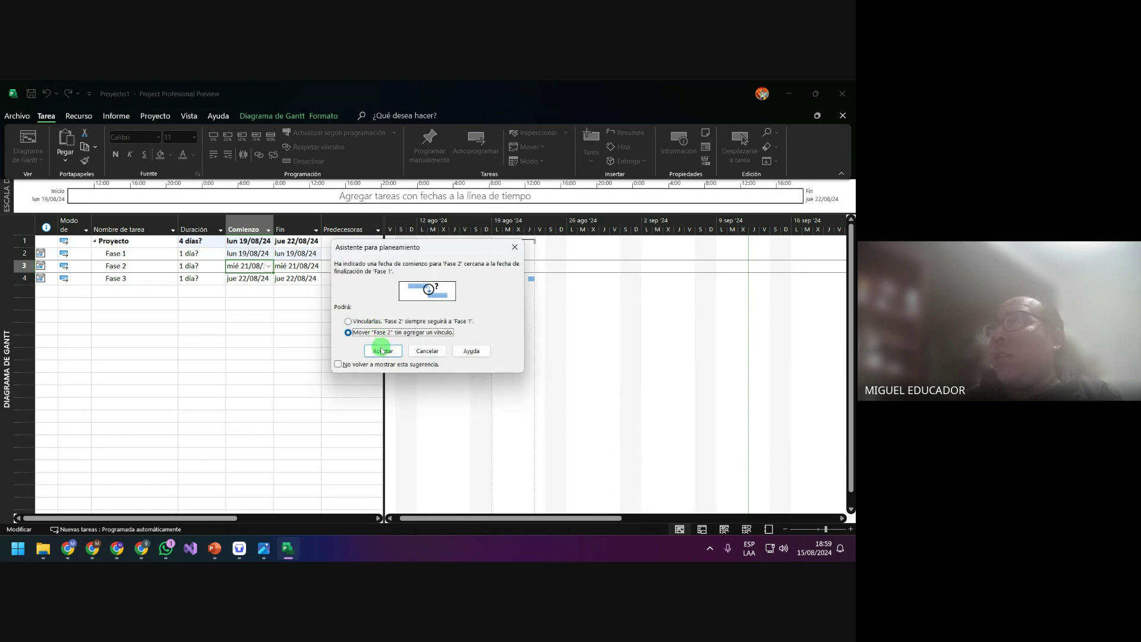
click(382, 350)
Set the start date of Fase 3 to Wednesday 21/08/24, moving the task without adding a link to Fase 2
click(271, 279)
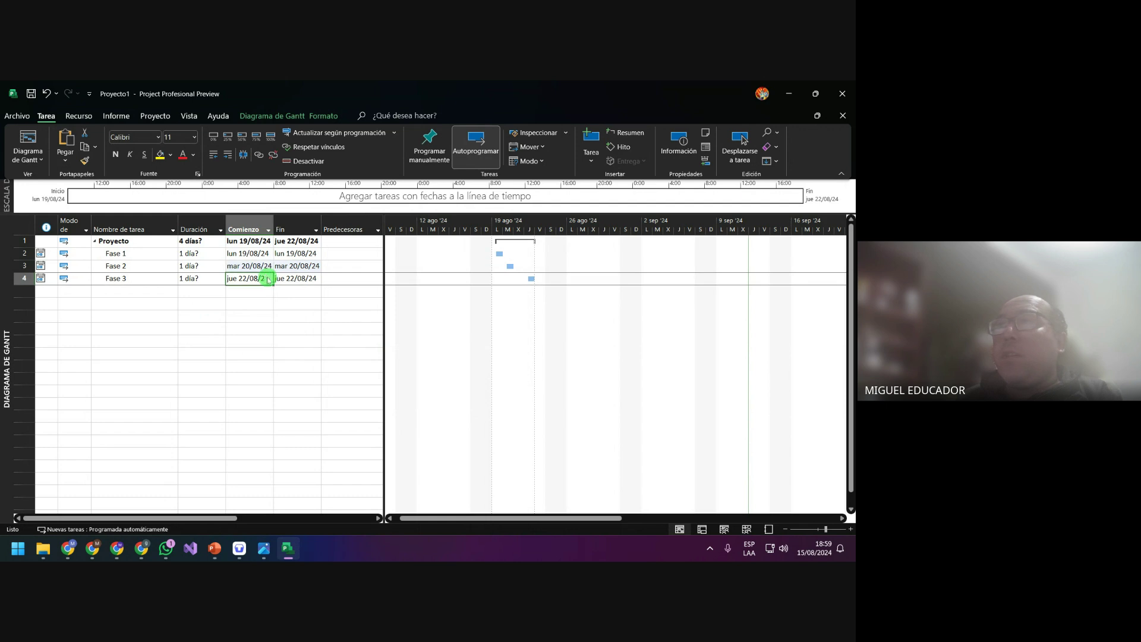
click(269, 279)
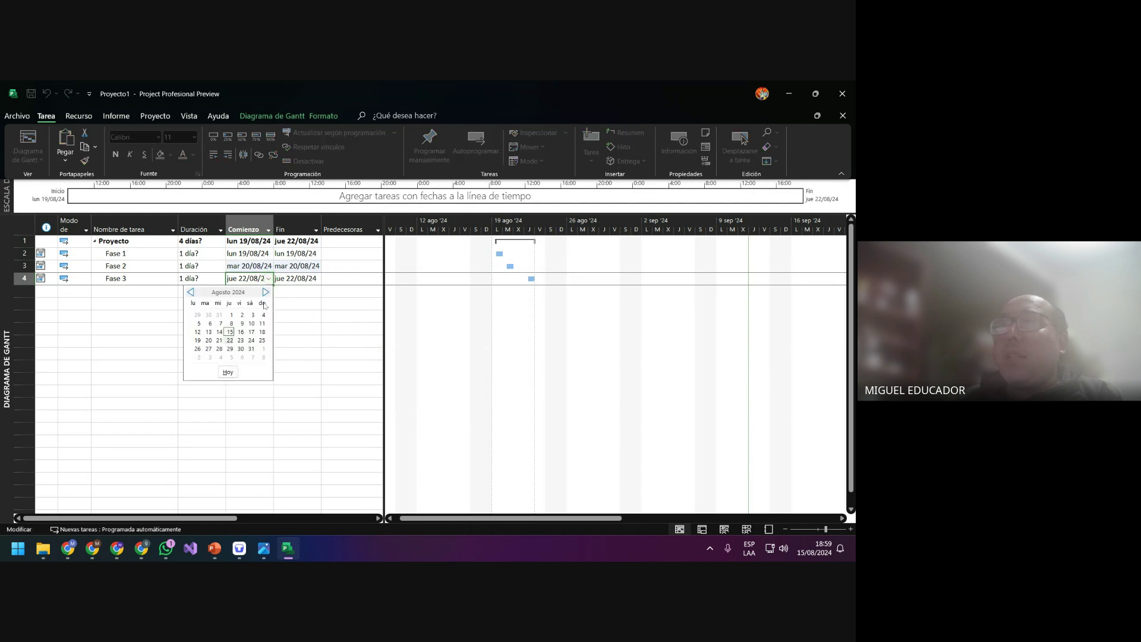
click(219, 340)
click(364, 332)
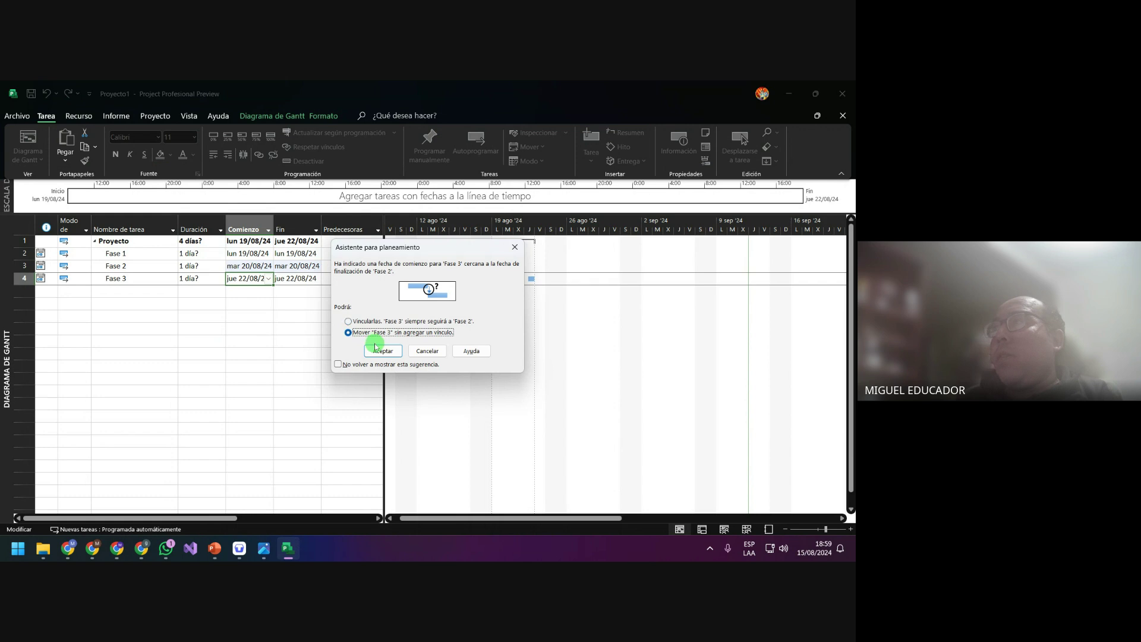
click(375, 348)
click(282, 351)
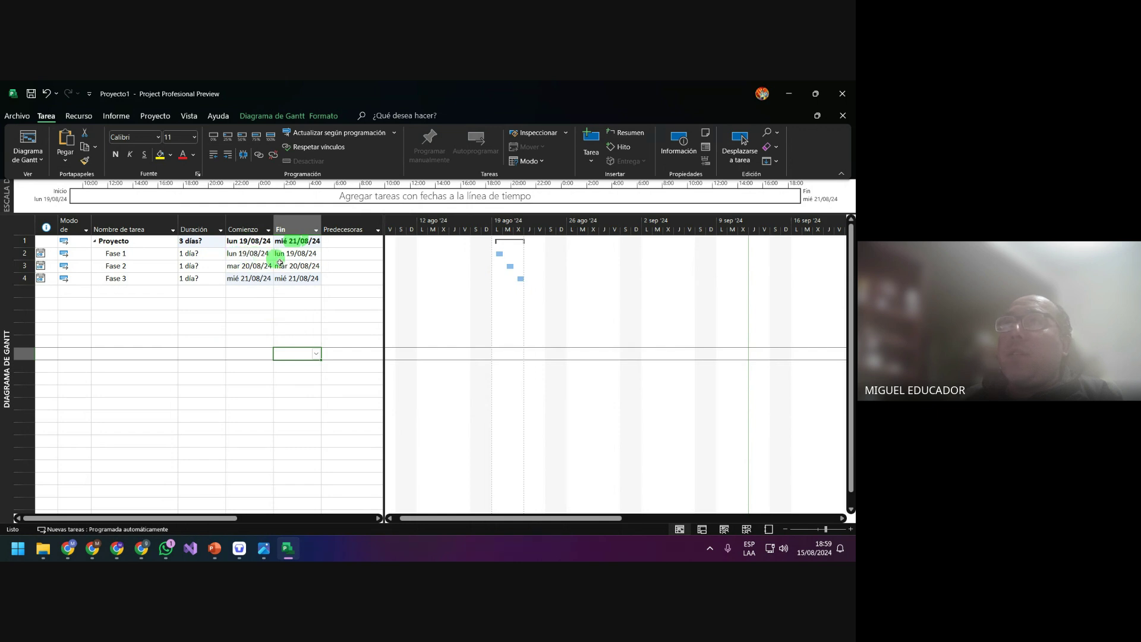
Check the start date, finish date, current date and calendar in the information of Proyecto1, then accept it
click(137, 240)
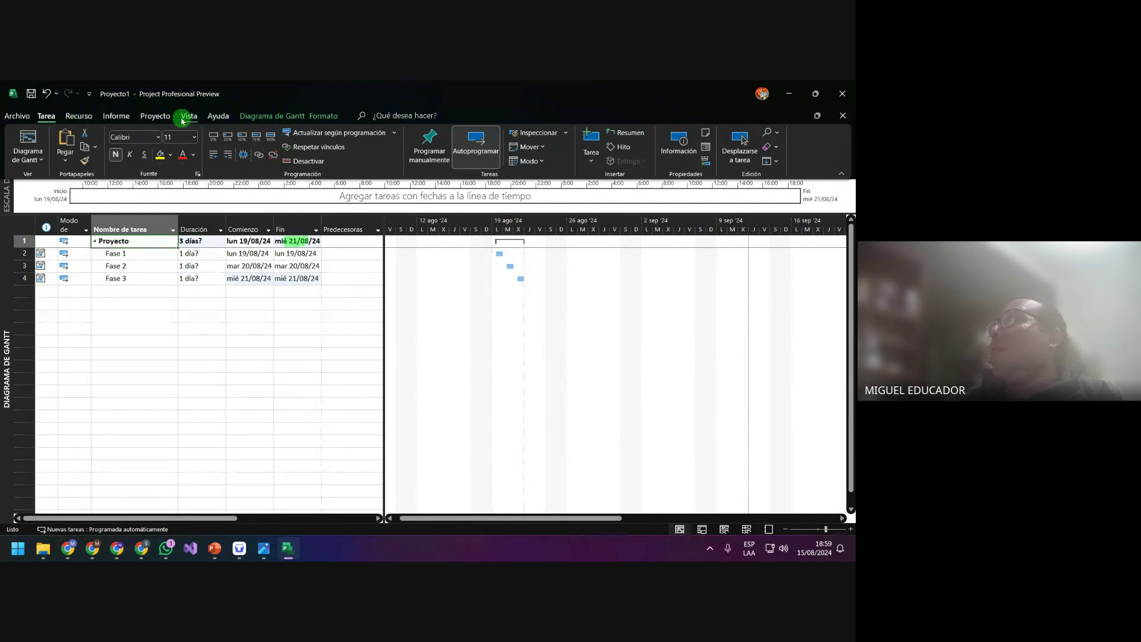
click(145, 117)
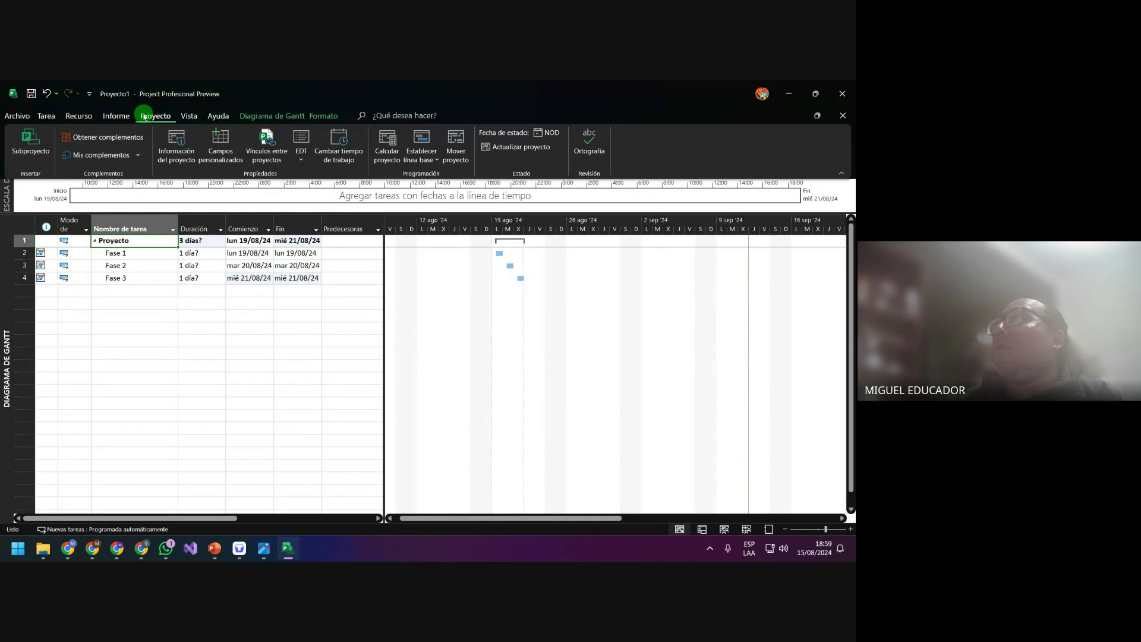
click(179, 148)
click(168, 148)
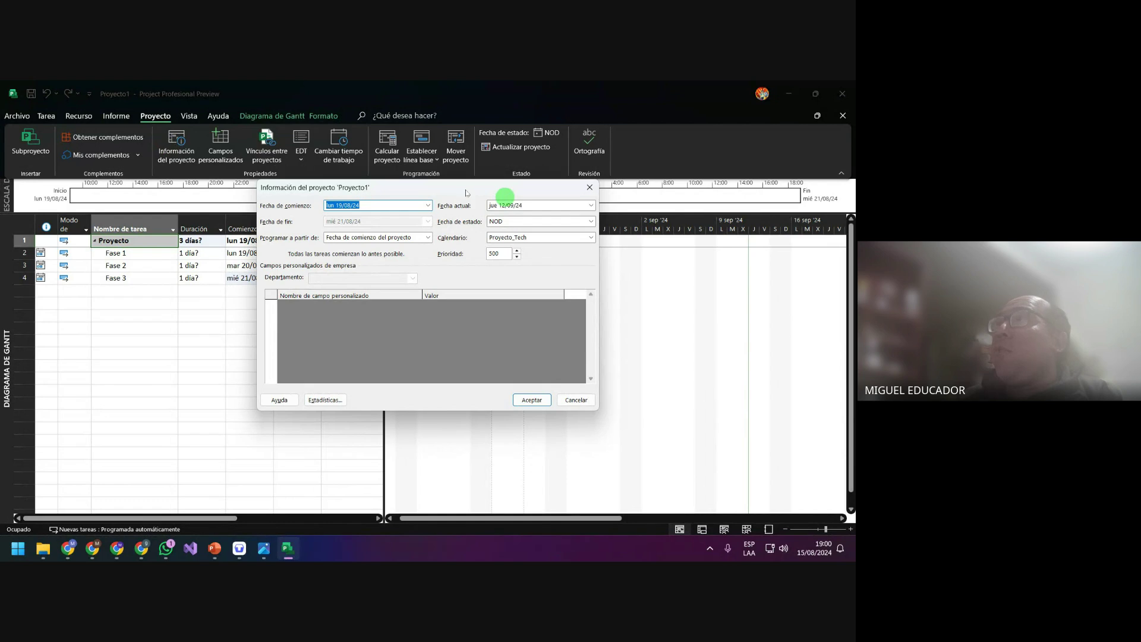
drag(466, 192, 479, 251)
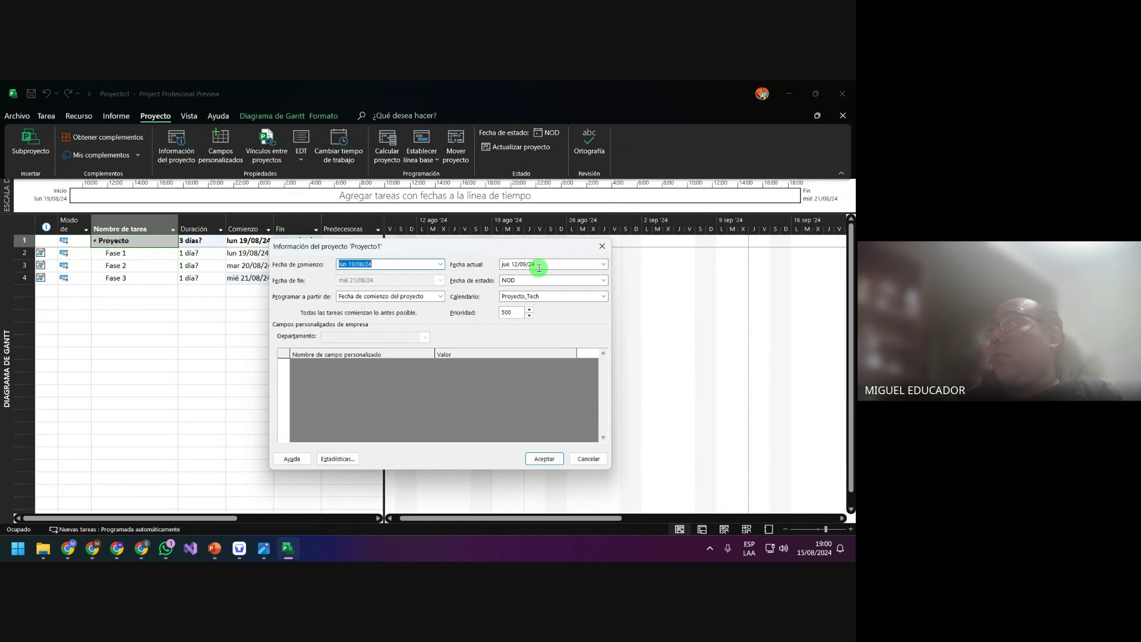
click(544, 459)
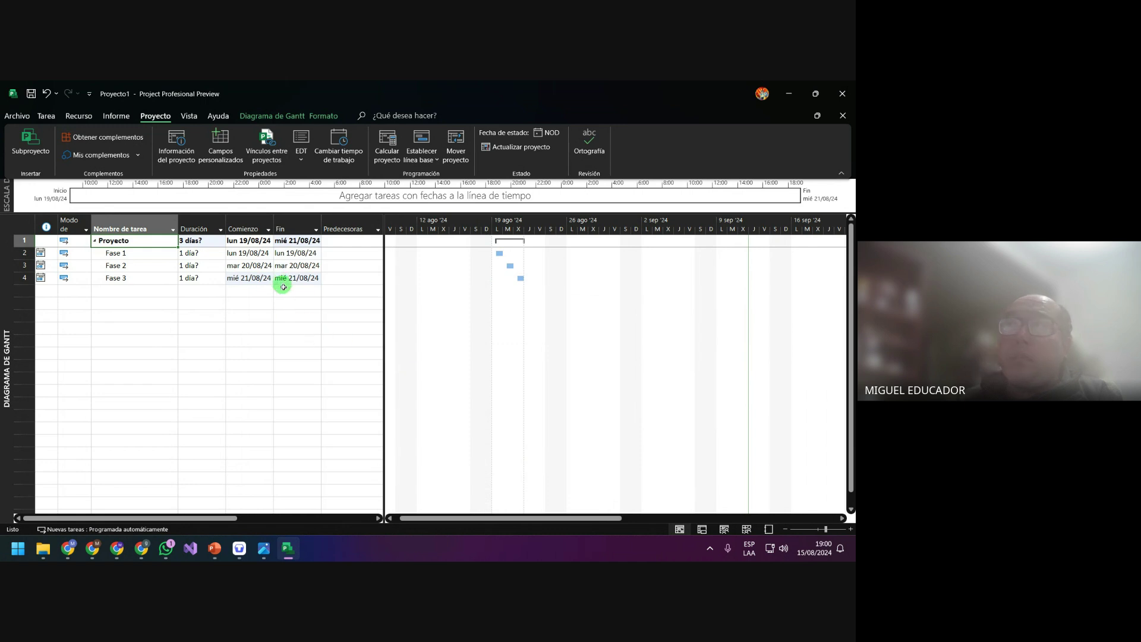
Switch to the photo viewer to examine the tasks under each phase in the example Gantt chart, and return to the project
click(264, 549)
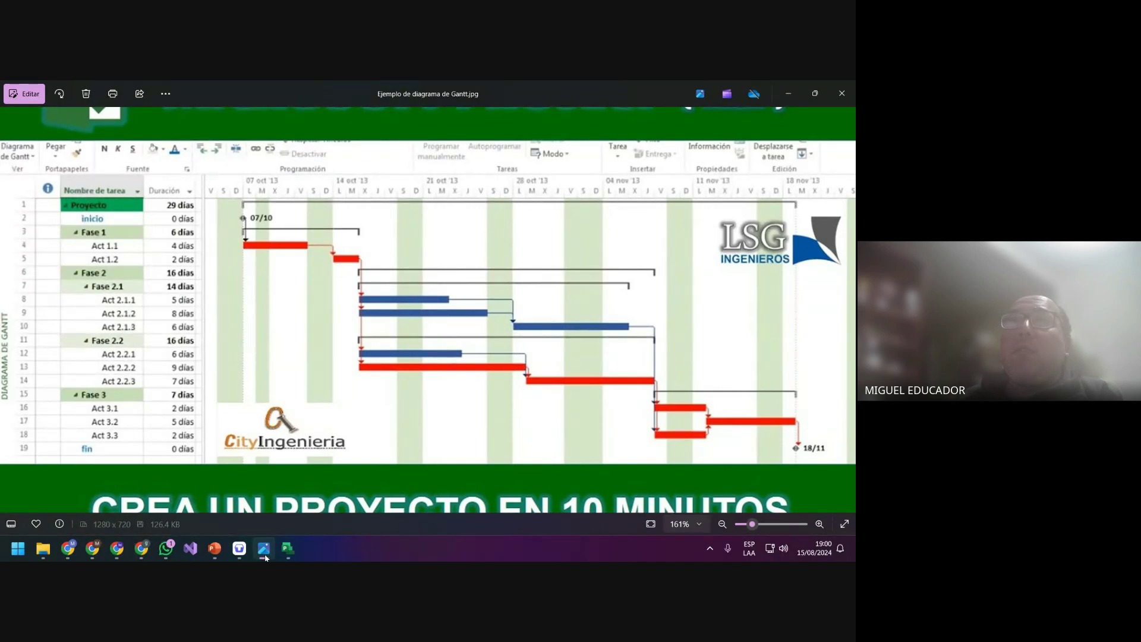
click(265, 558)
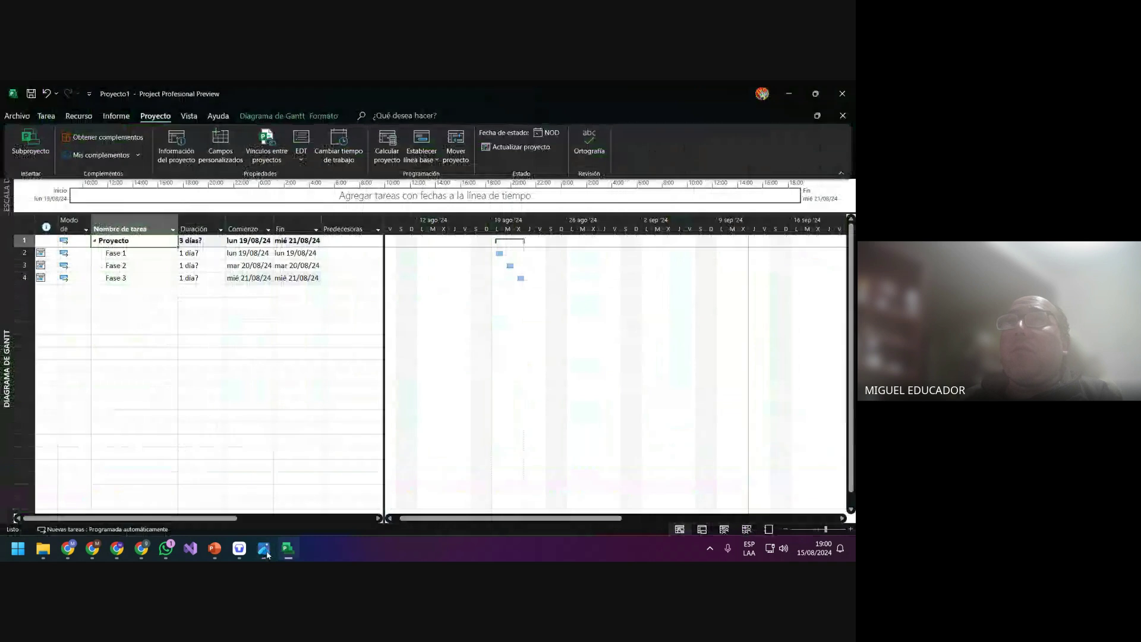
click(157, 252)
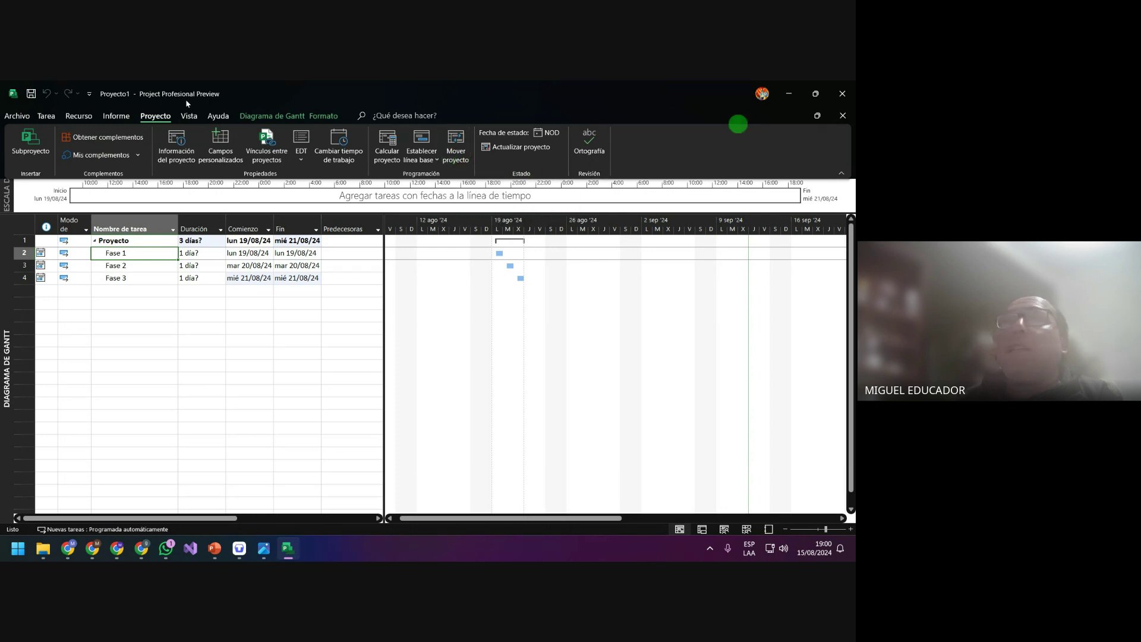
click(47, 116)
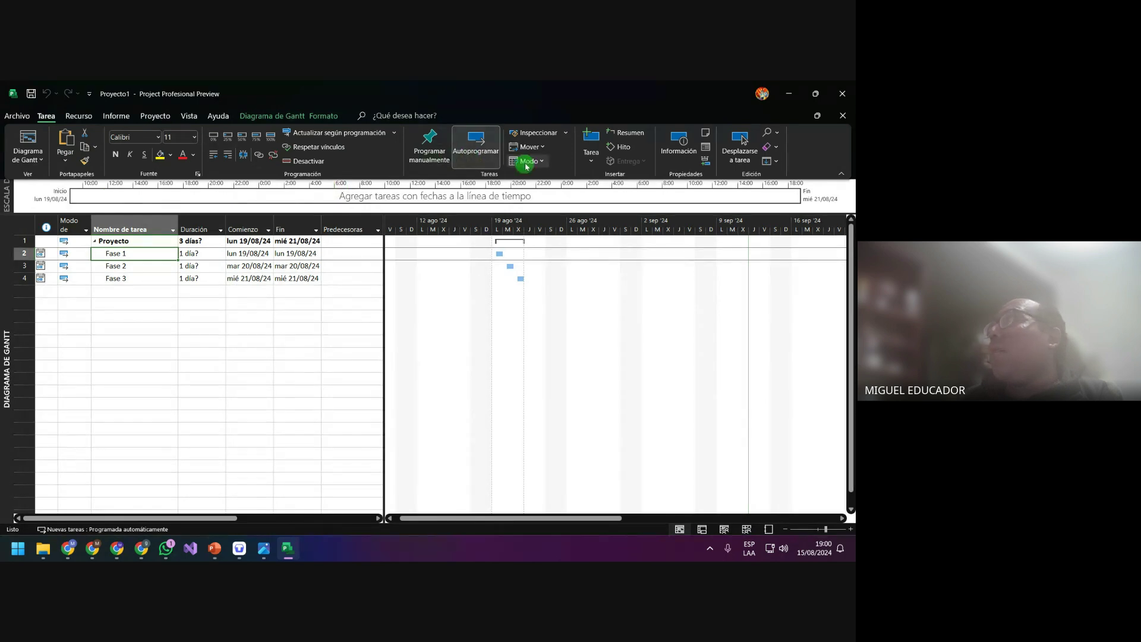
click(592, 159)
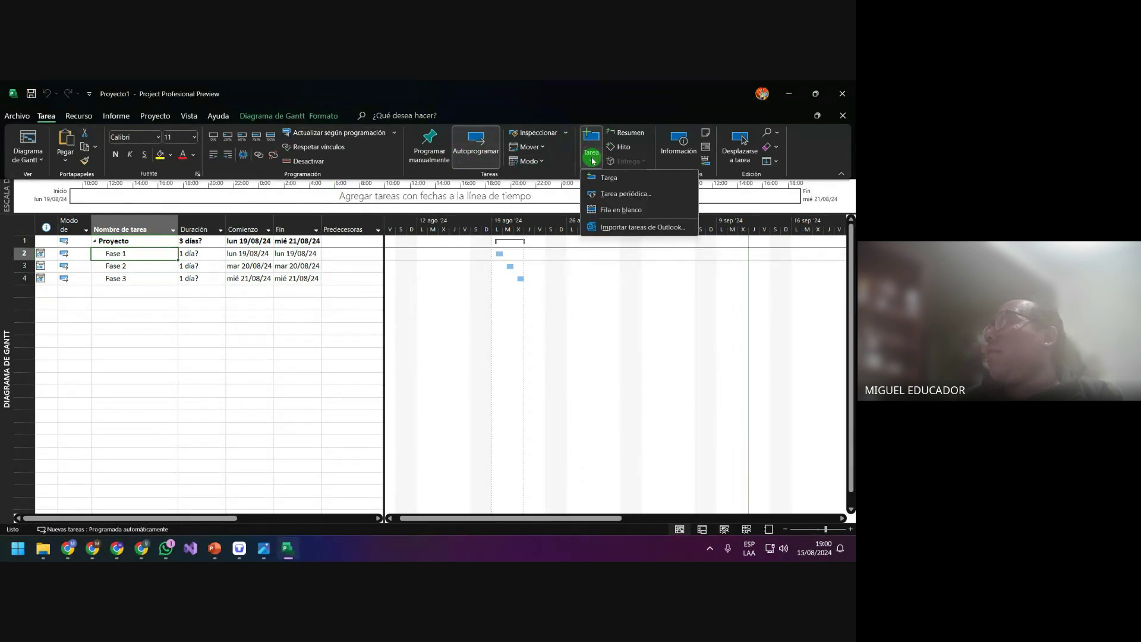
click(635, 184)
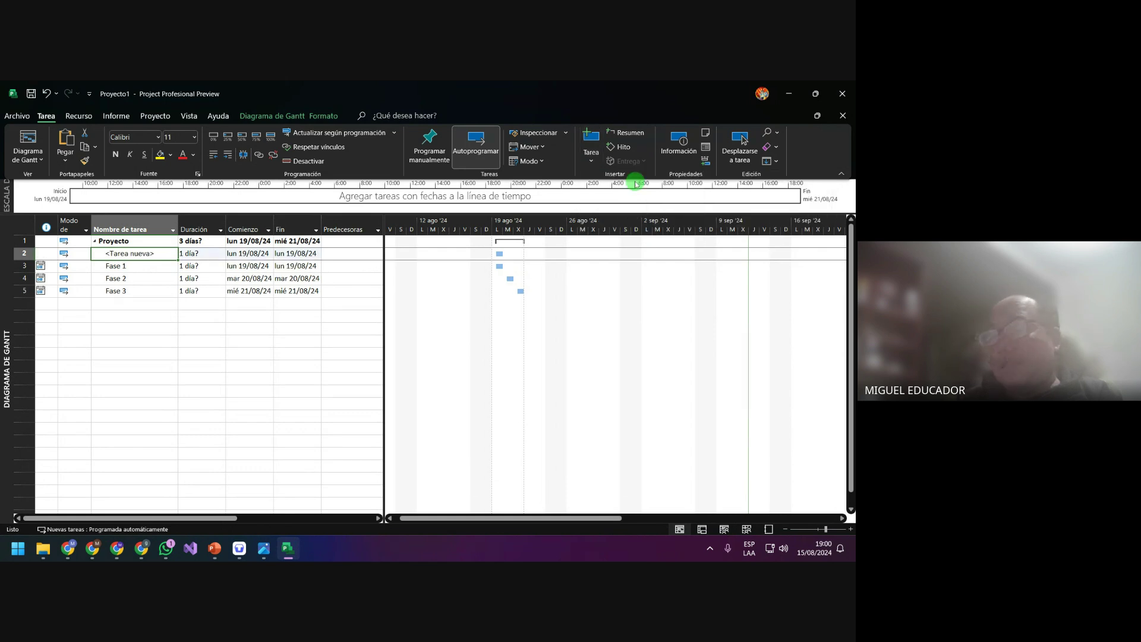
click(465, 213)
key(ctrl+z)
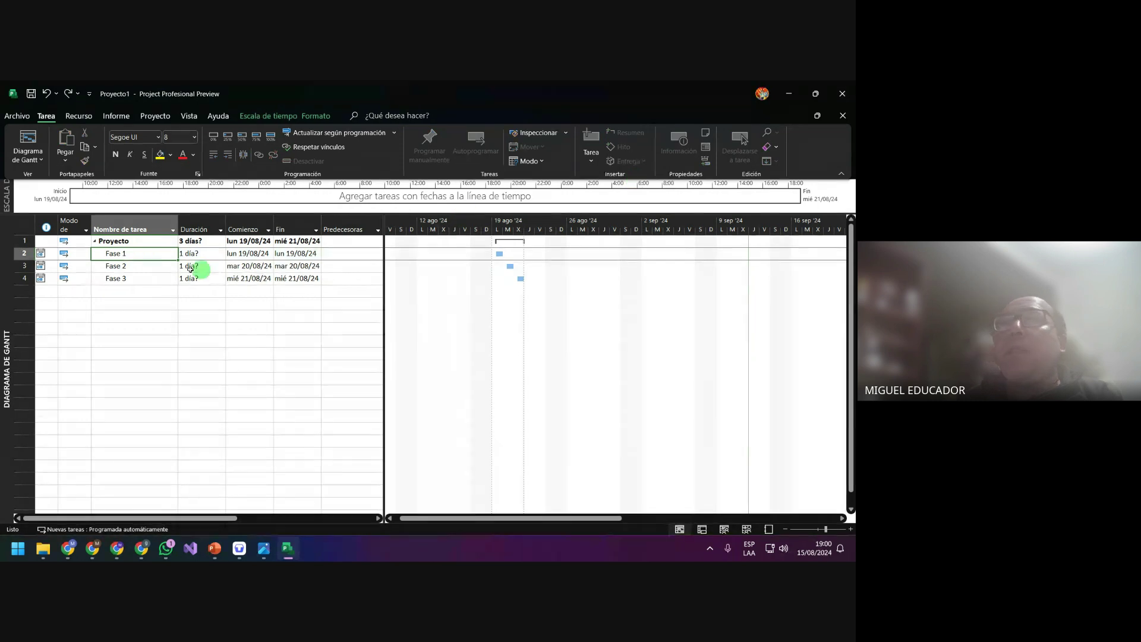
Insert two new tasks between Fase 1 and Fase 2 in the task list
click(160, 269)
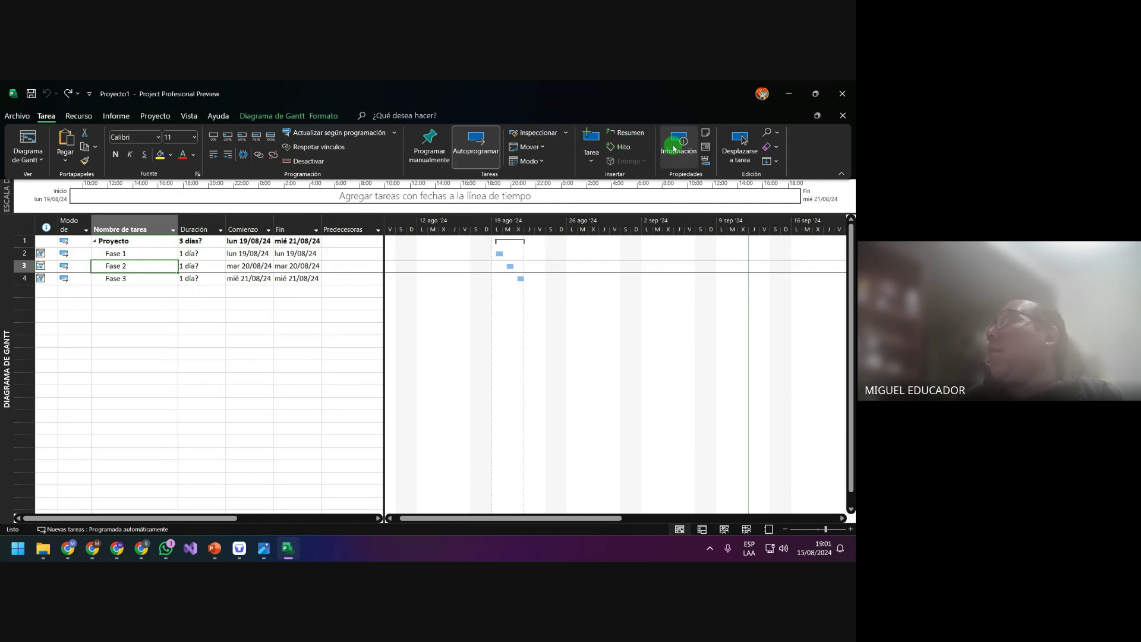
click(591, 155)
click(620, 183)
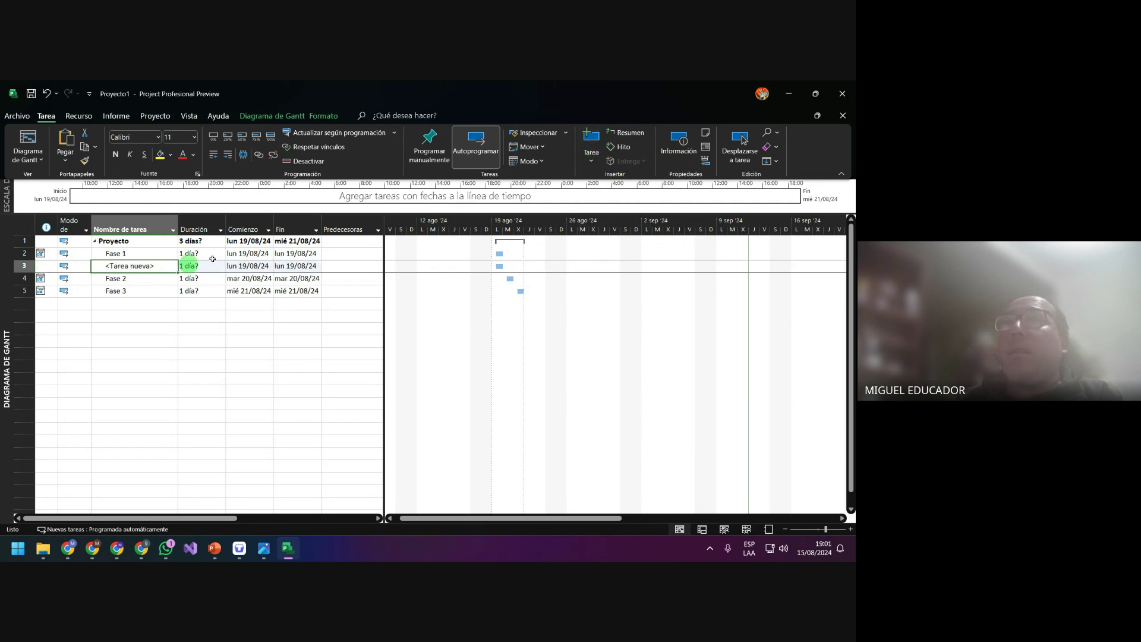
click(595, 161)
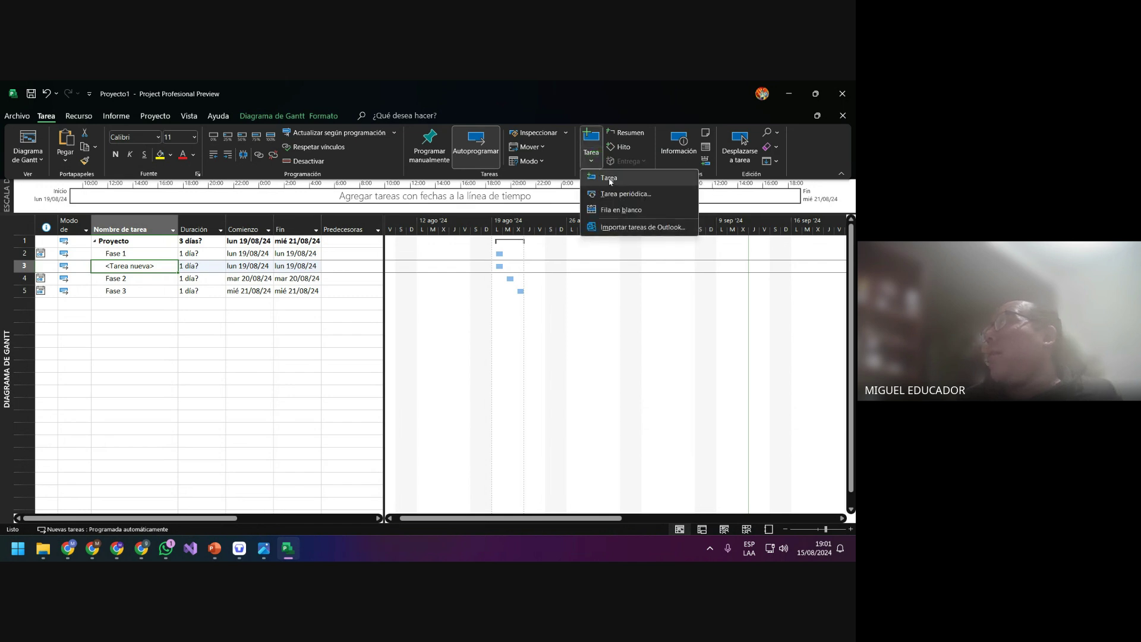
click(618, 182)
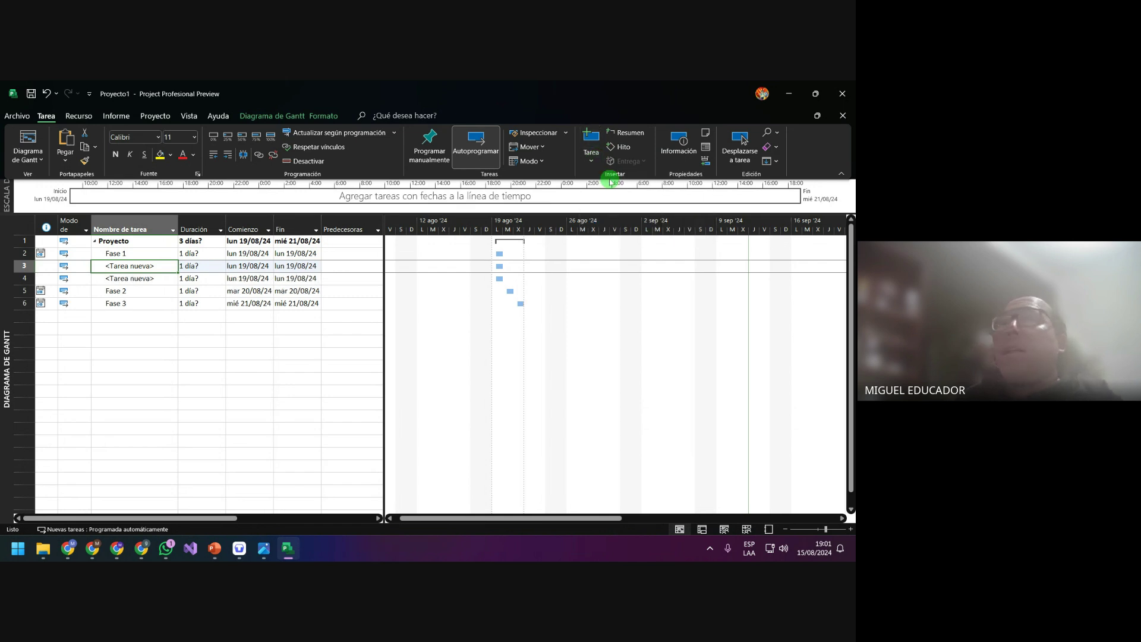
click(186, 327)
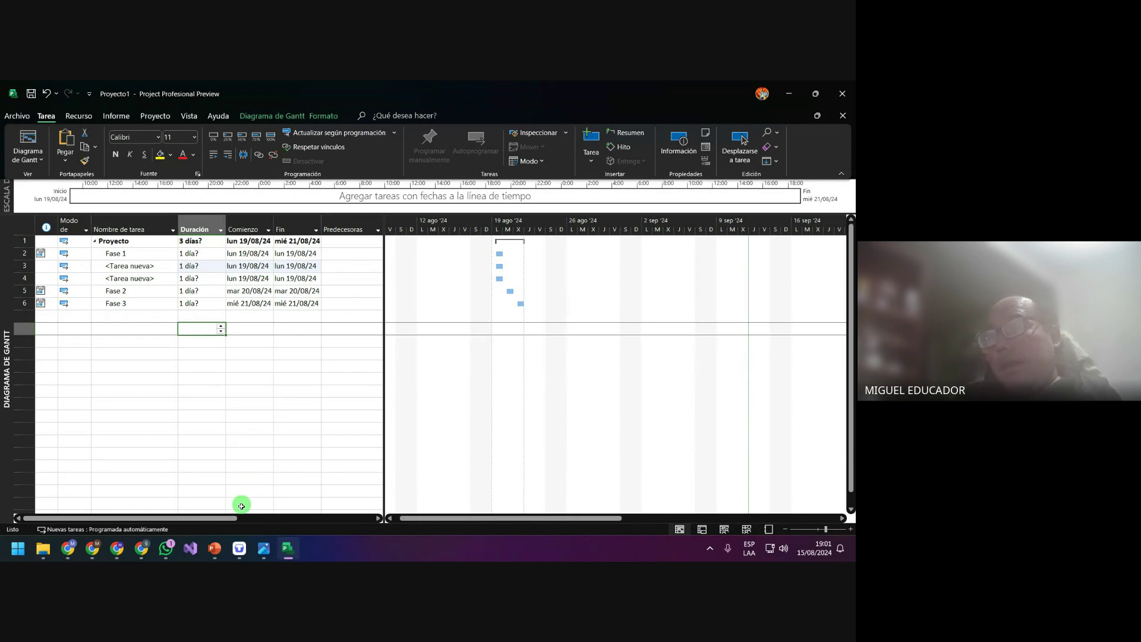
Switch to the photo viewer to examine the activities under Fase 1 in the example Gantt chart, and return to the project
mouse_move(262, 551)
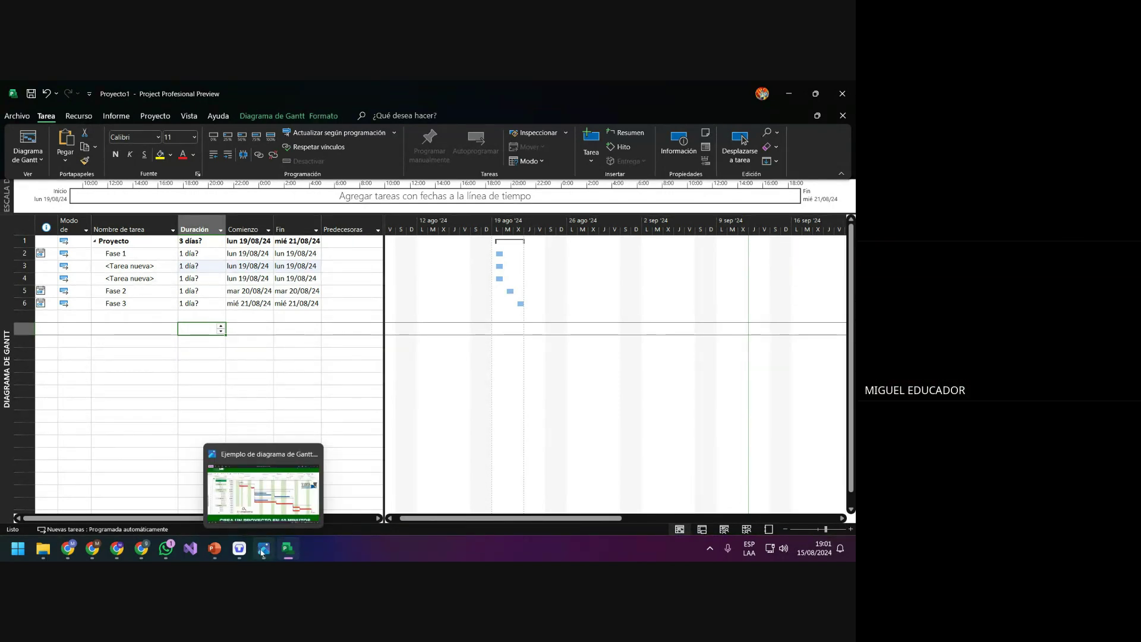
click(262, 552)
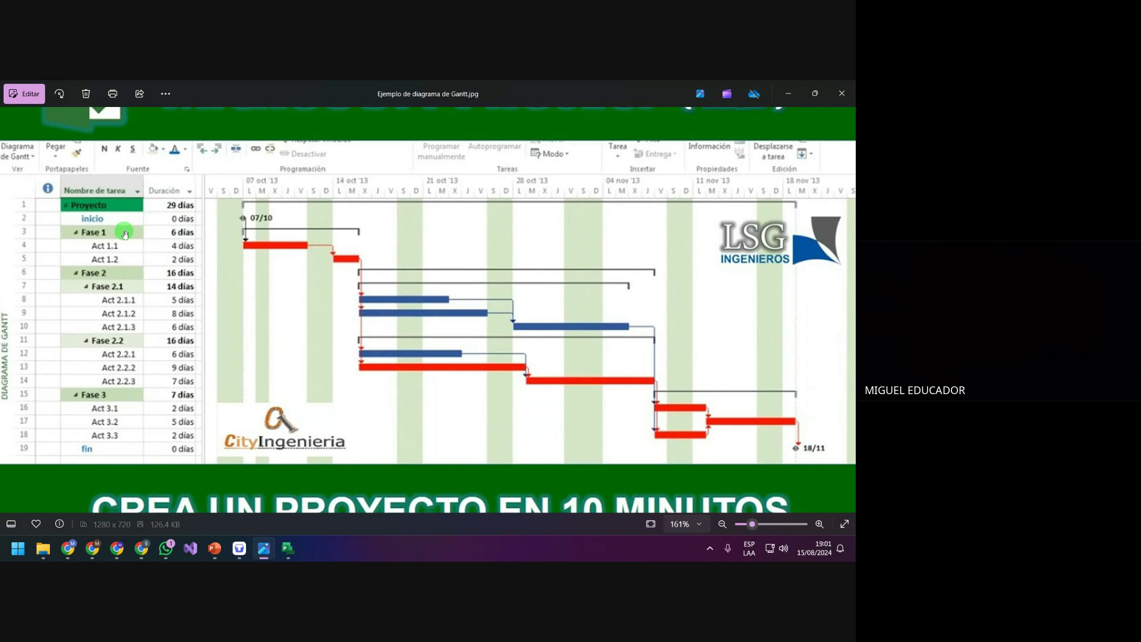
click(788, 93)
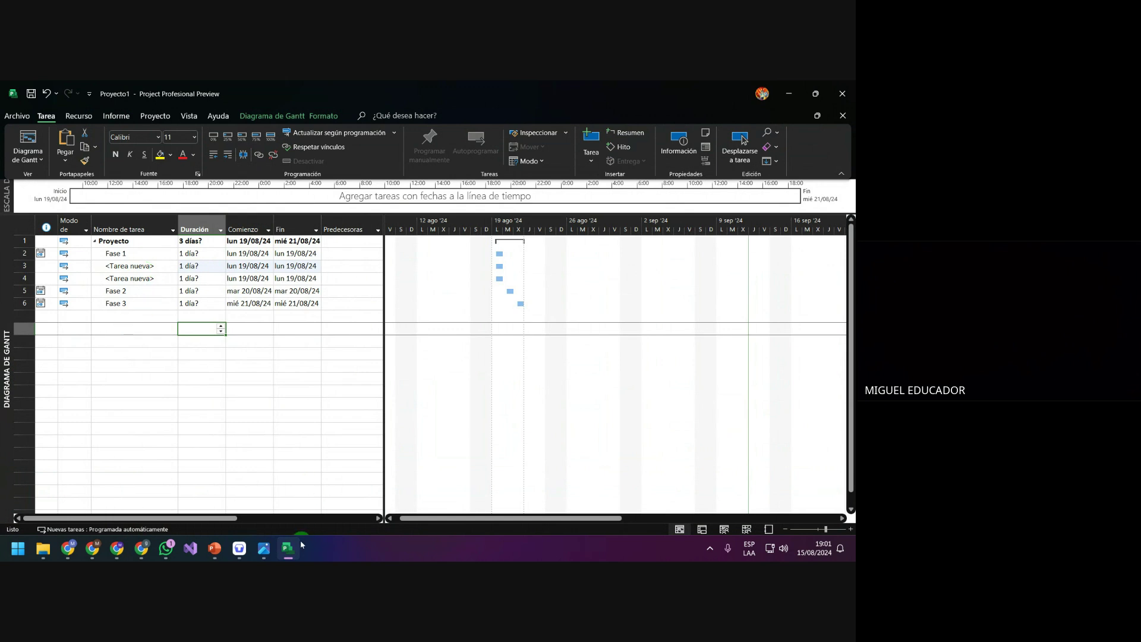
click(263, 548)
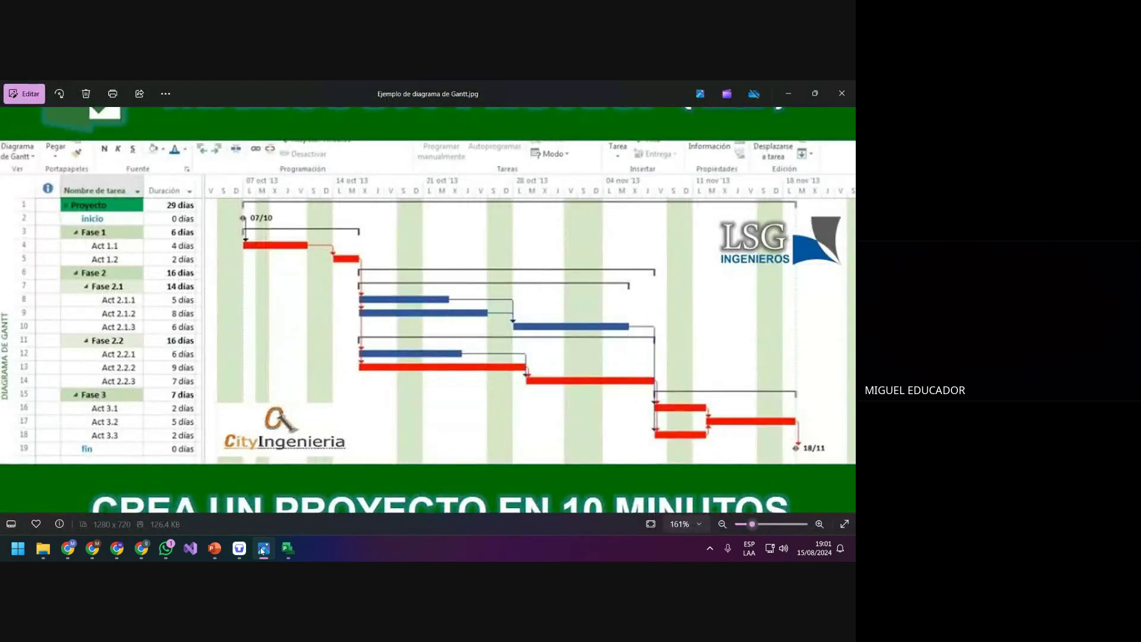
click(263, 548)
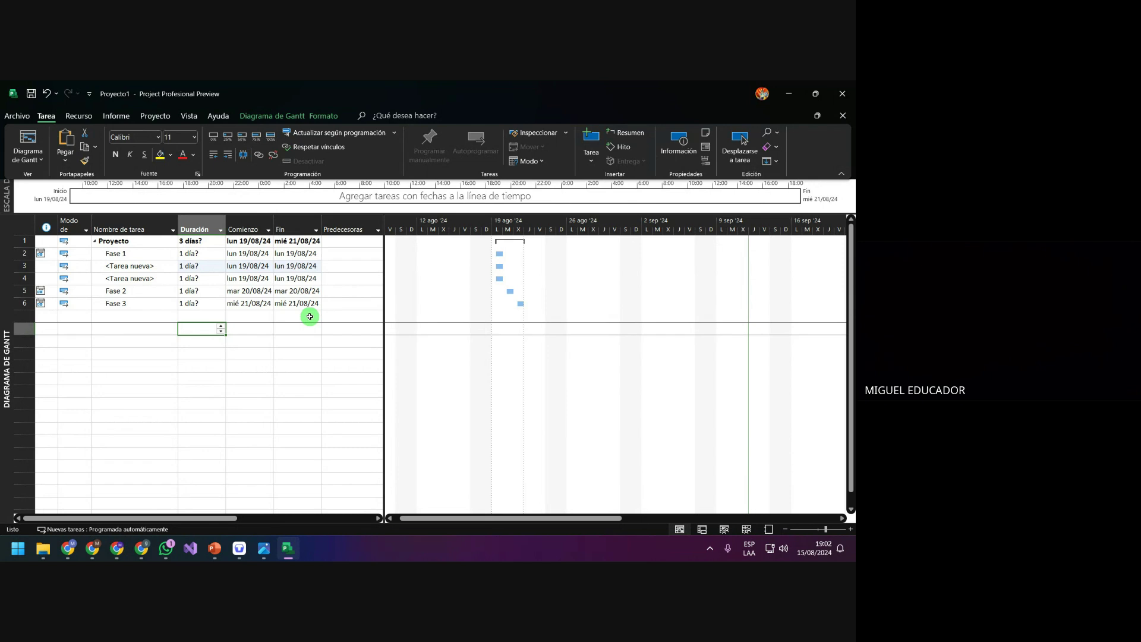
Try to close Proyecto1 with its changes saved, and select the first new task below Fase 1
key(alt+F4)
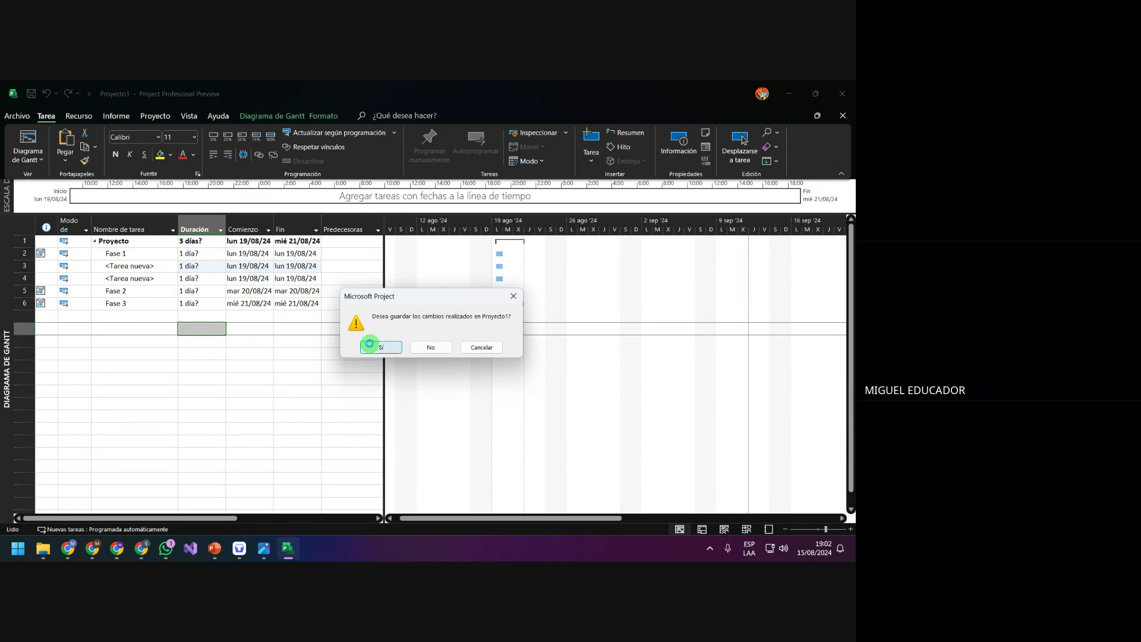
click(371, 345)
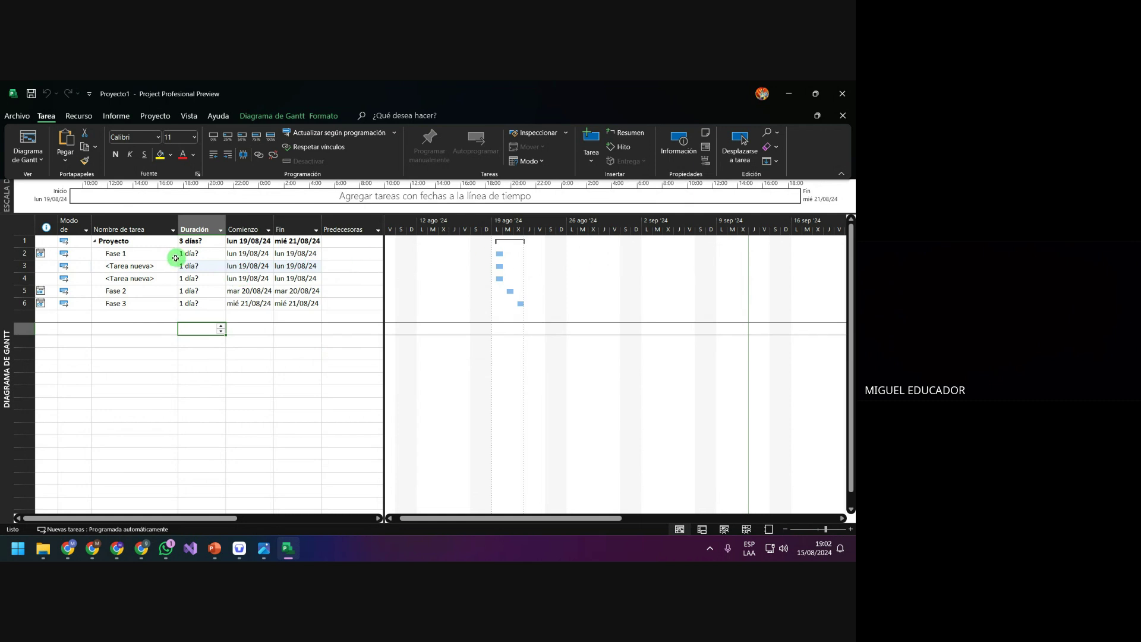
click(140, 253)
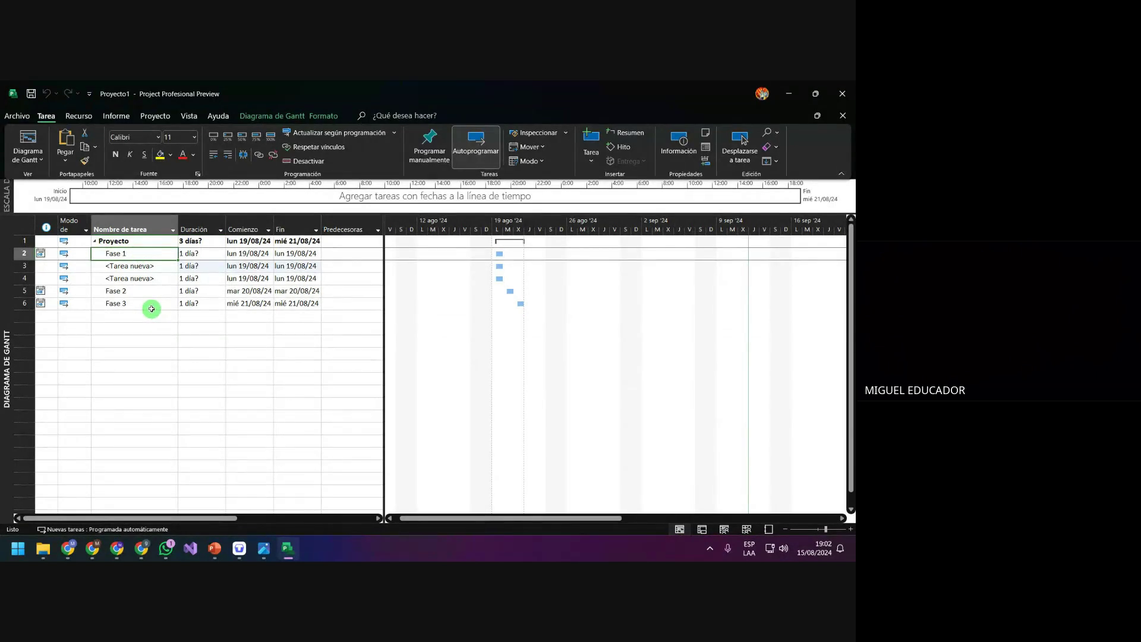
click(161, 269)
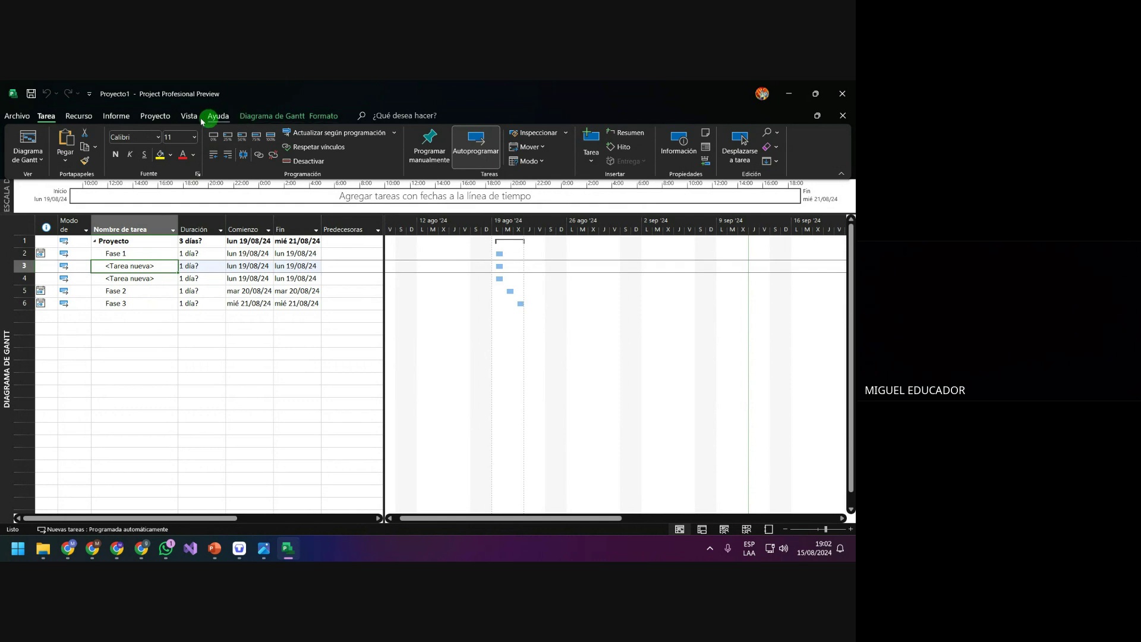
Set the start date of Proyecto1 to Monday 29/07/2024 and its current date to Friday 13/09/2024 in the project information
click(159, 119)
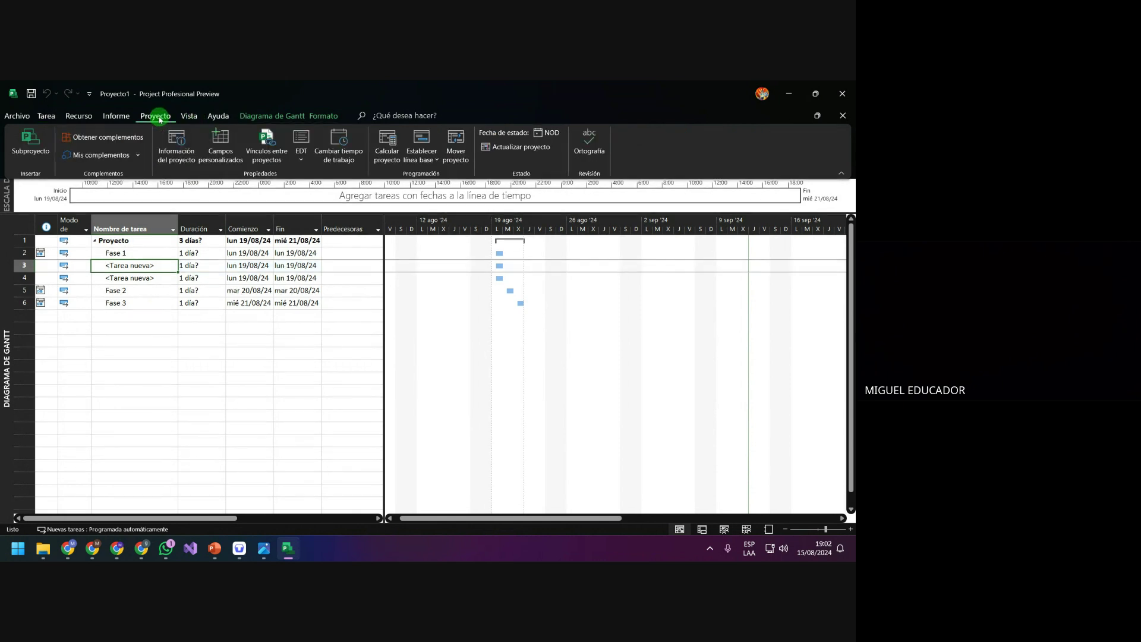
click(186, 144)
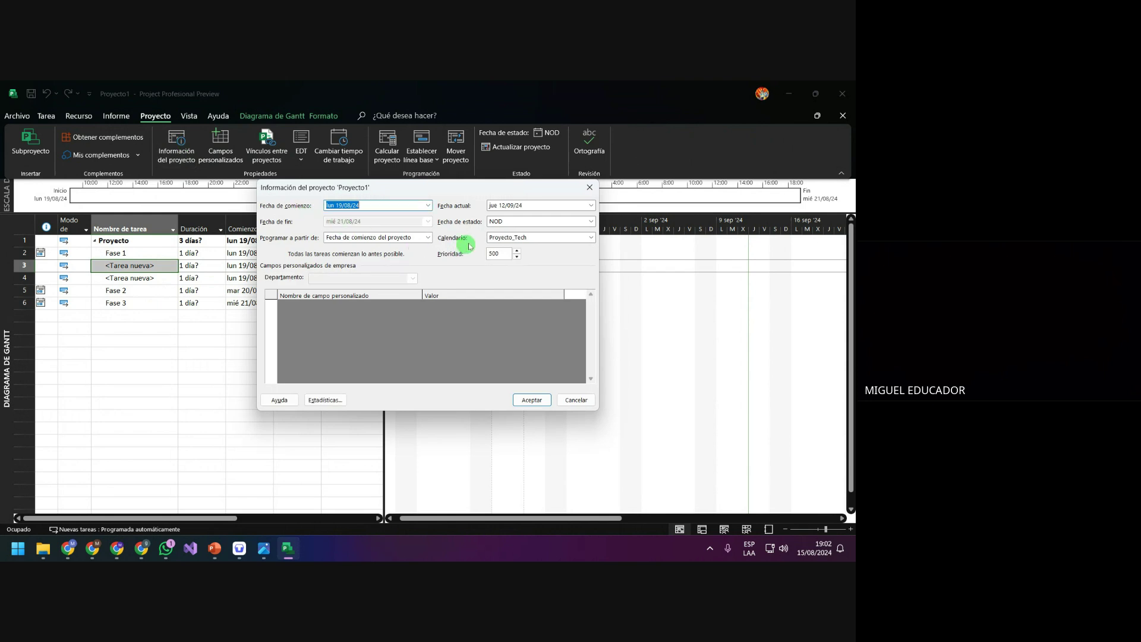
click(428, 206)
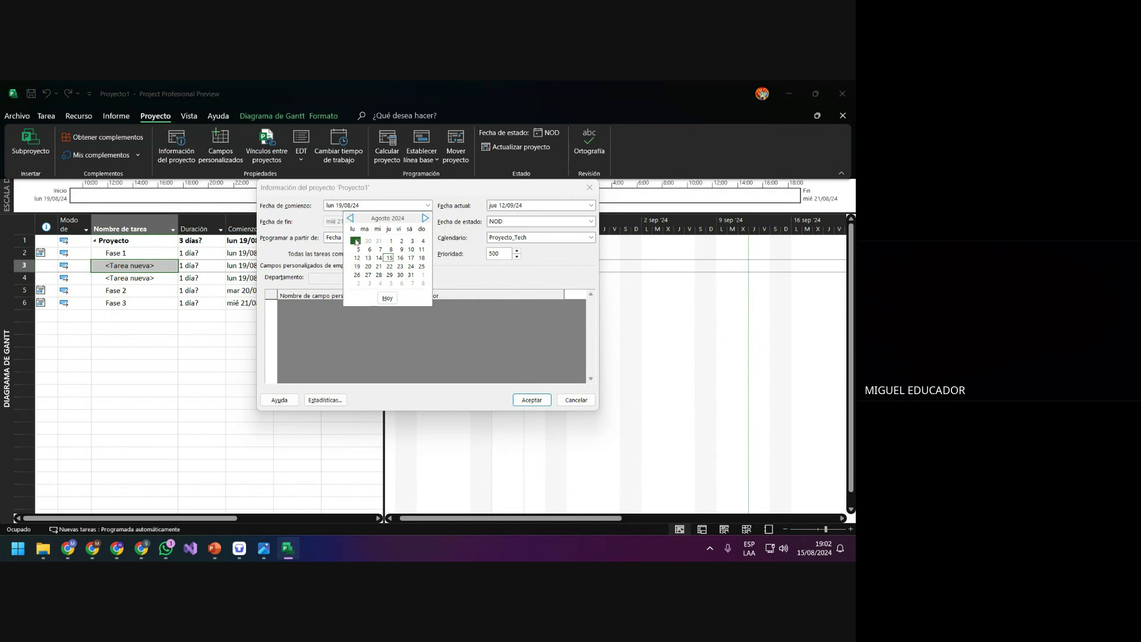
click(355, 240)
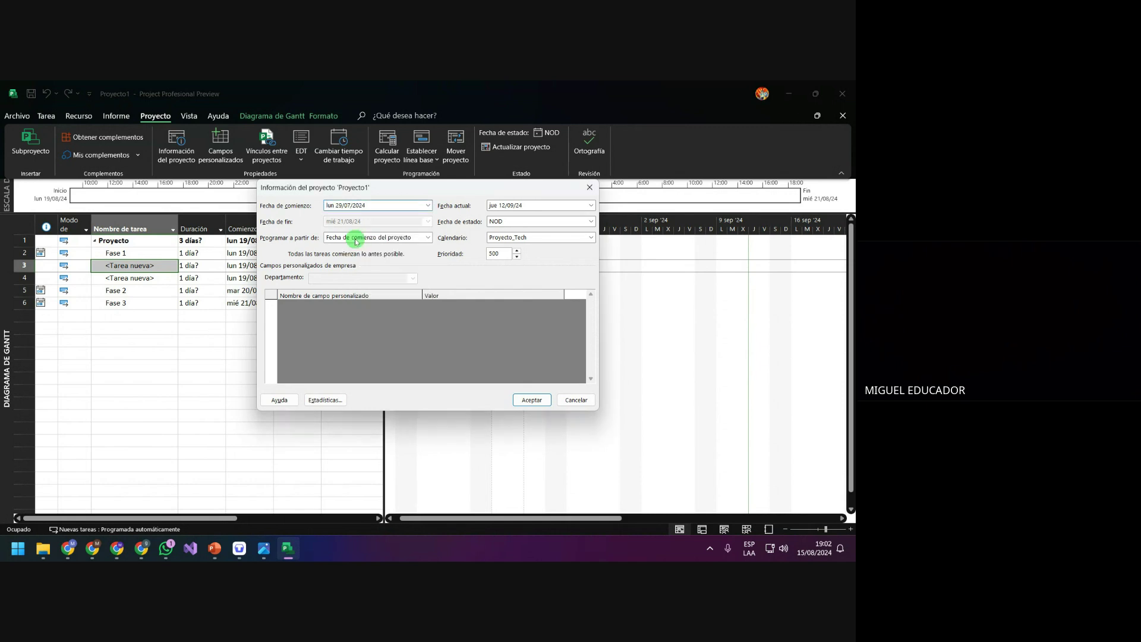
click(590, 205)
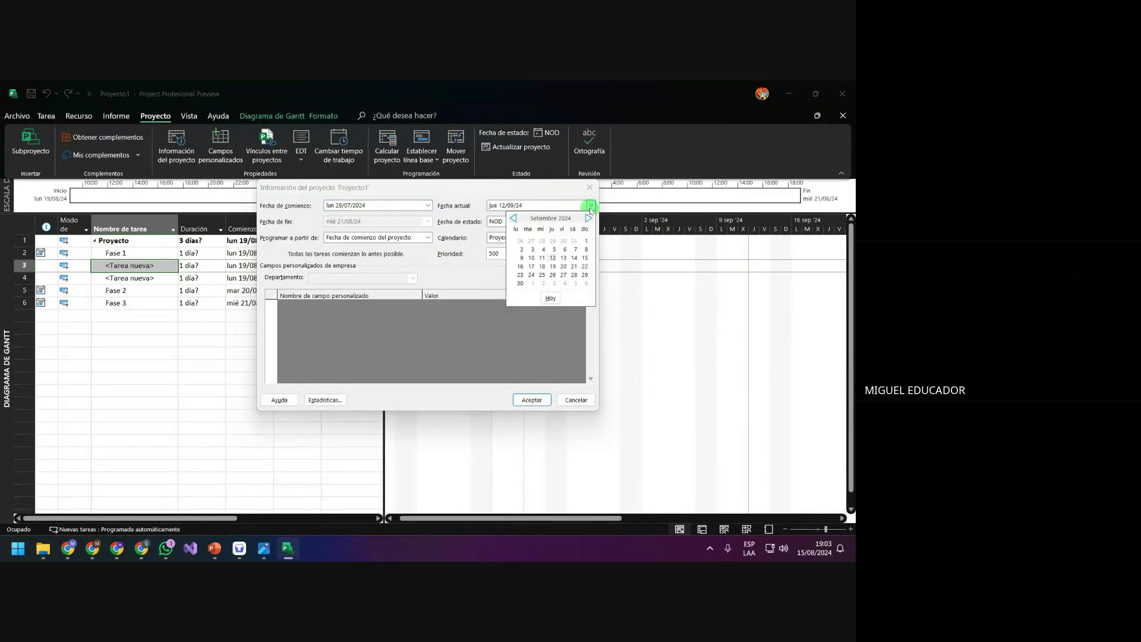
click(514, 218)
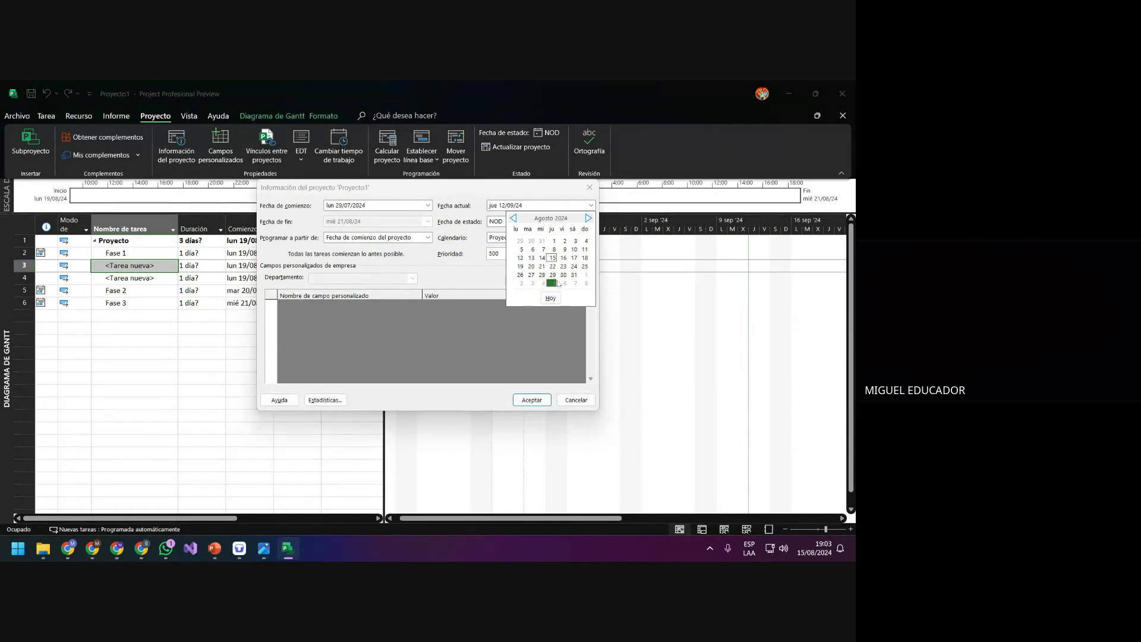
click(588, 218)
click(563, 258)
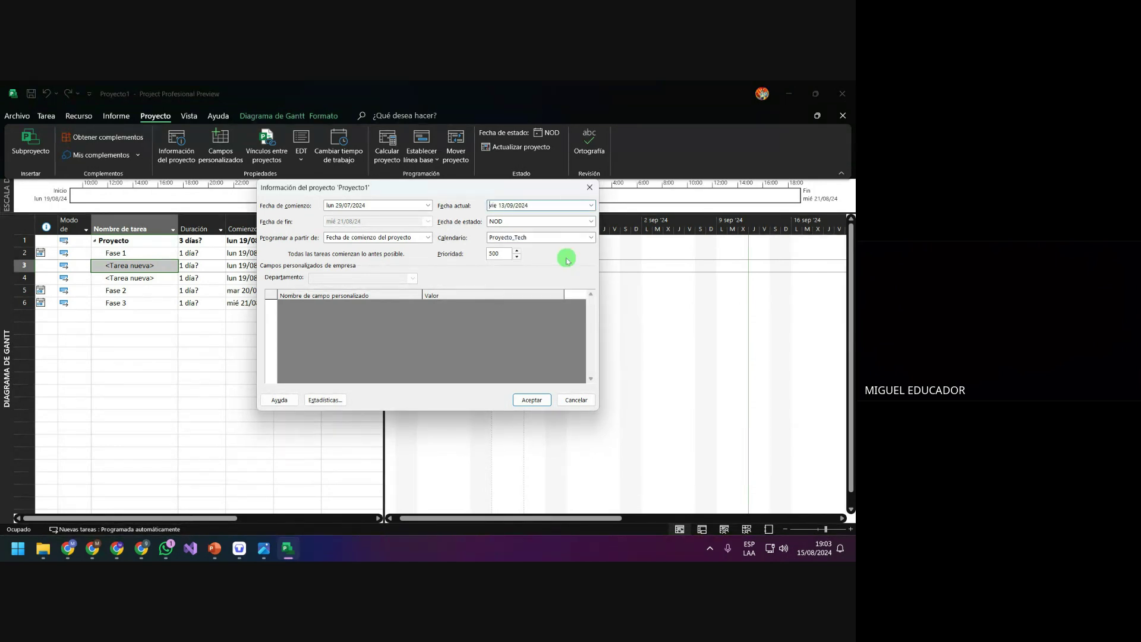
click(532, 403)
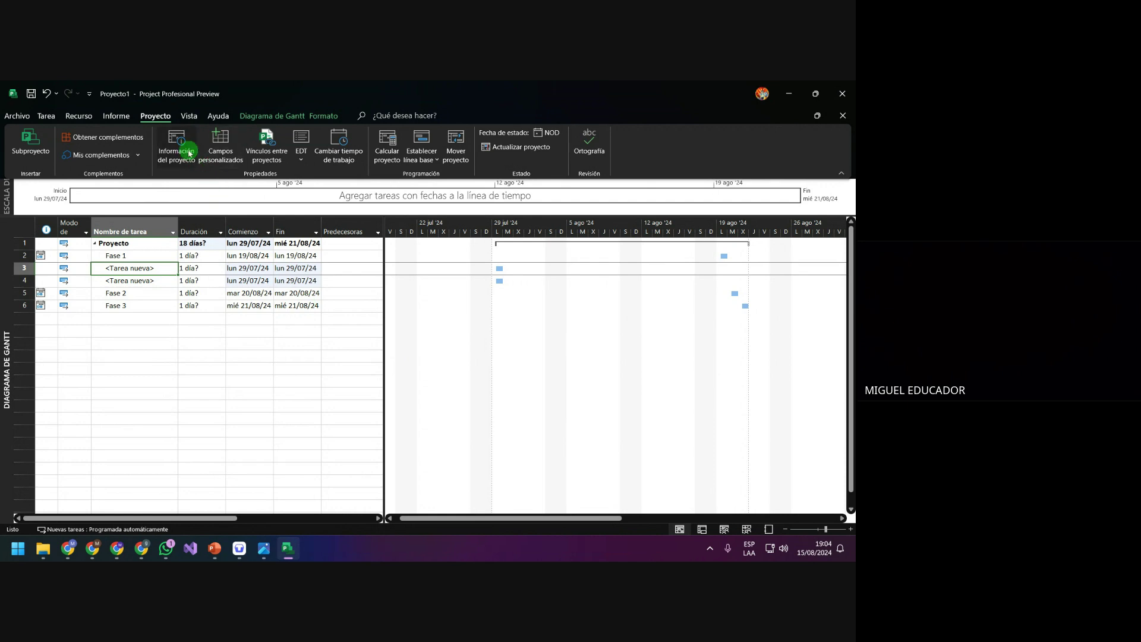
Review the dates in the project information, close it without changes, and display the Windows calendar
click(176, 148)
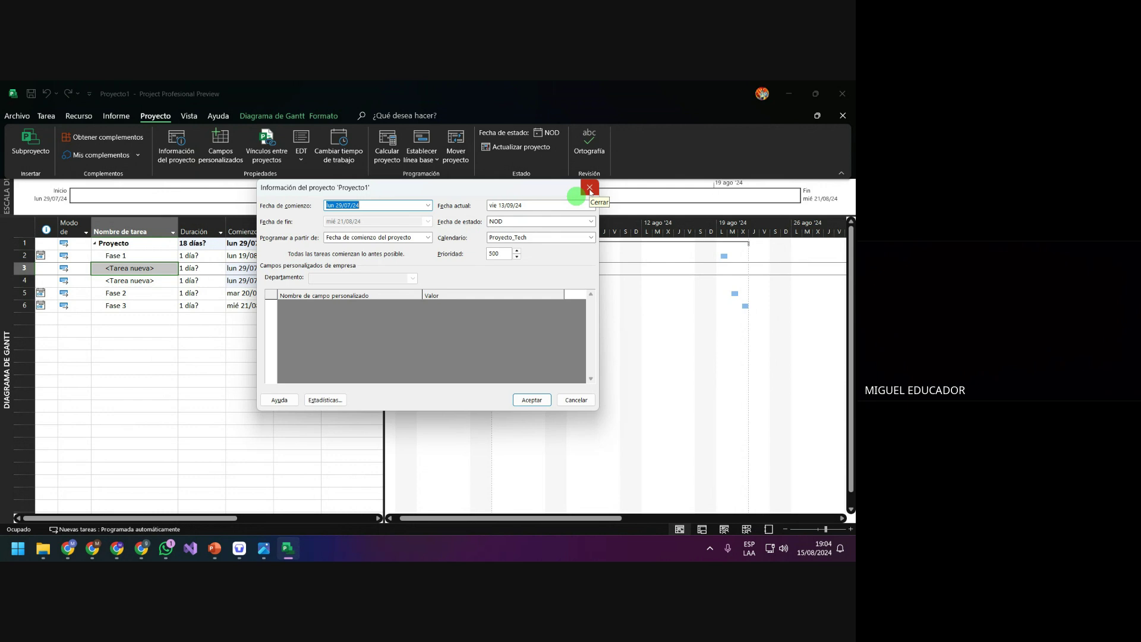
click(590, 189)
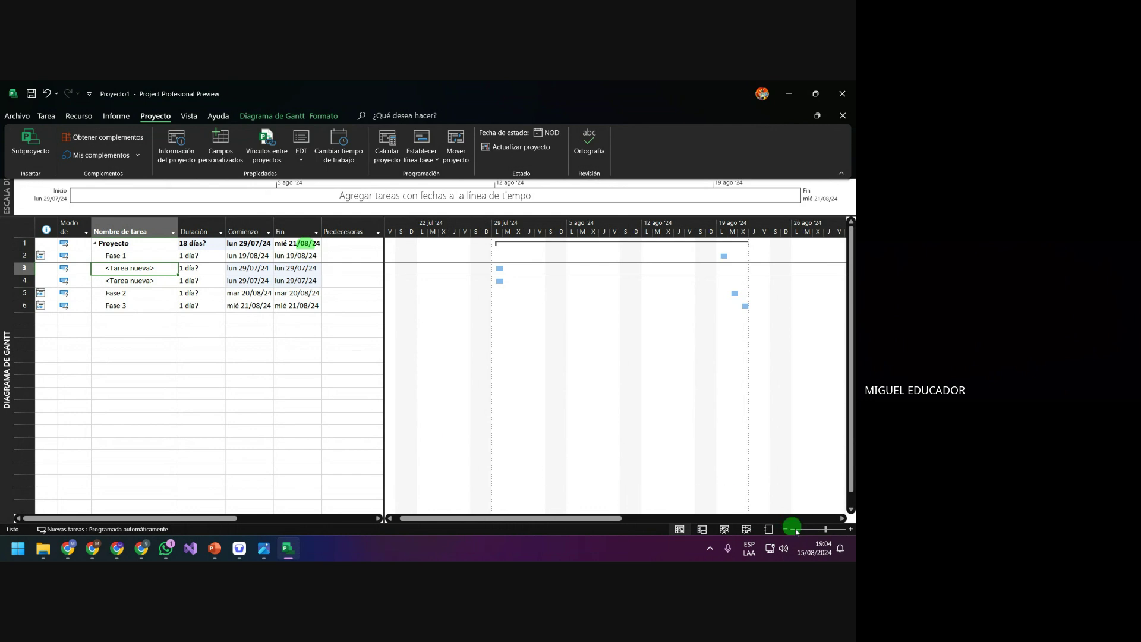
click(829, 552)
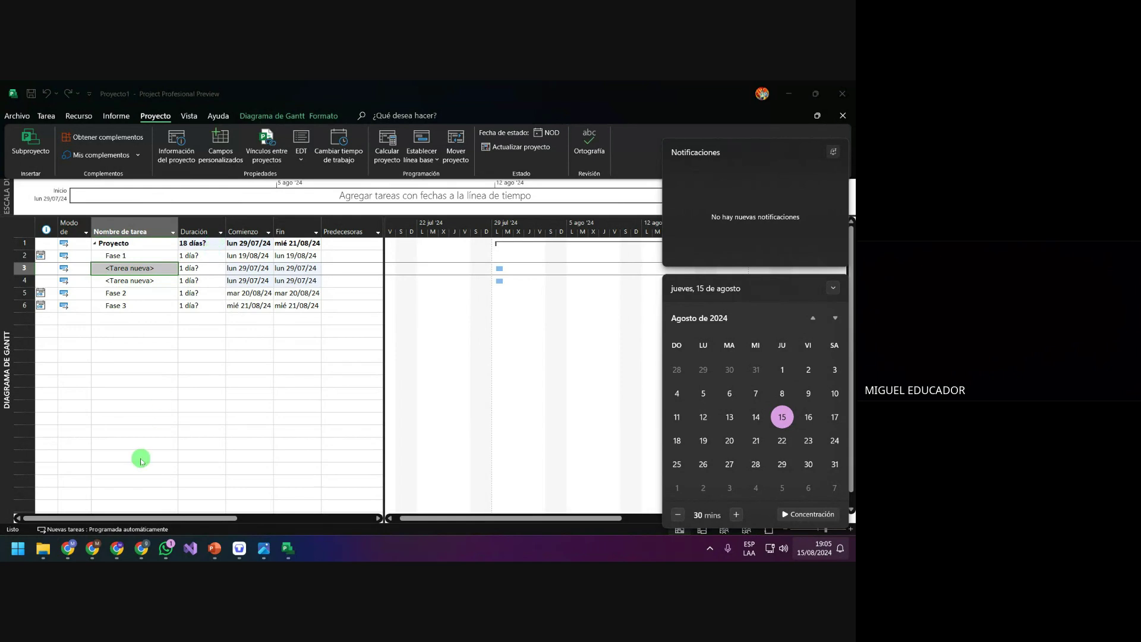
Switch to the Google Meet call in Chrome to check the participant list and the call messages
click(70, 548)
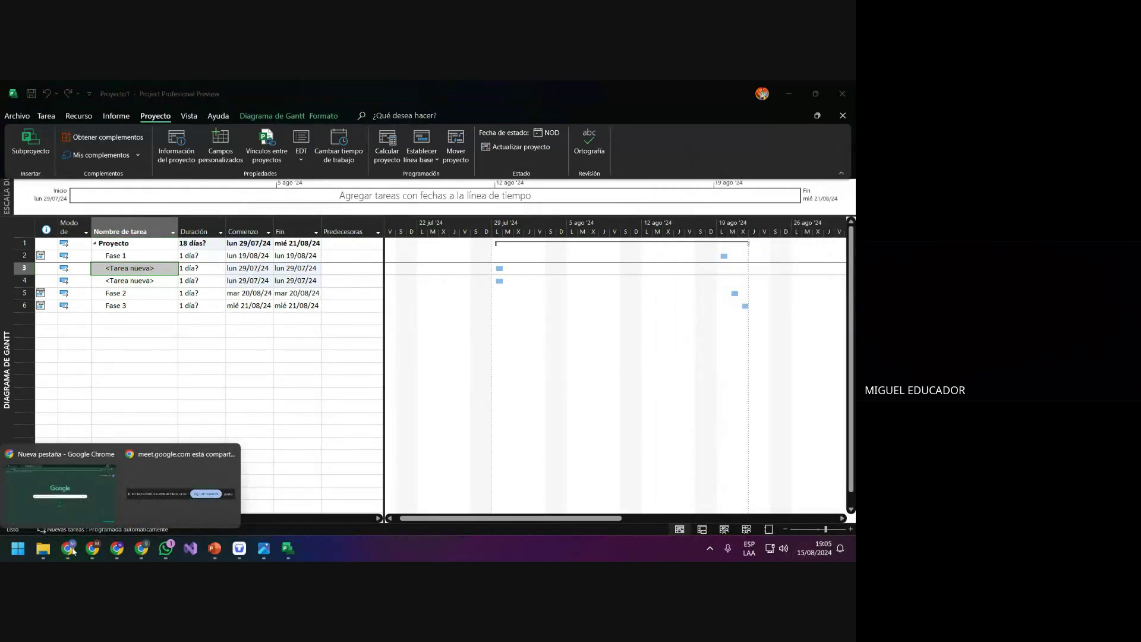
click(67, 504)
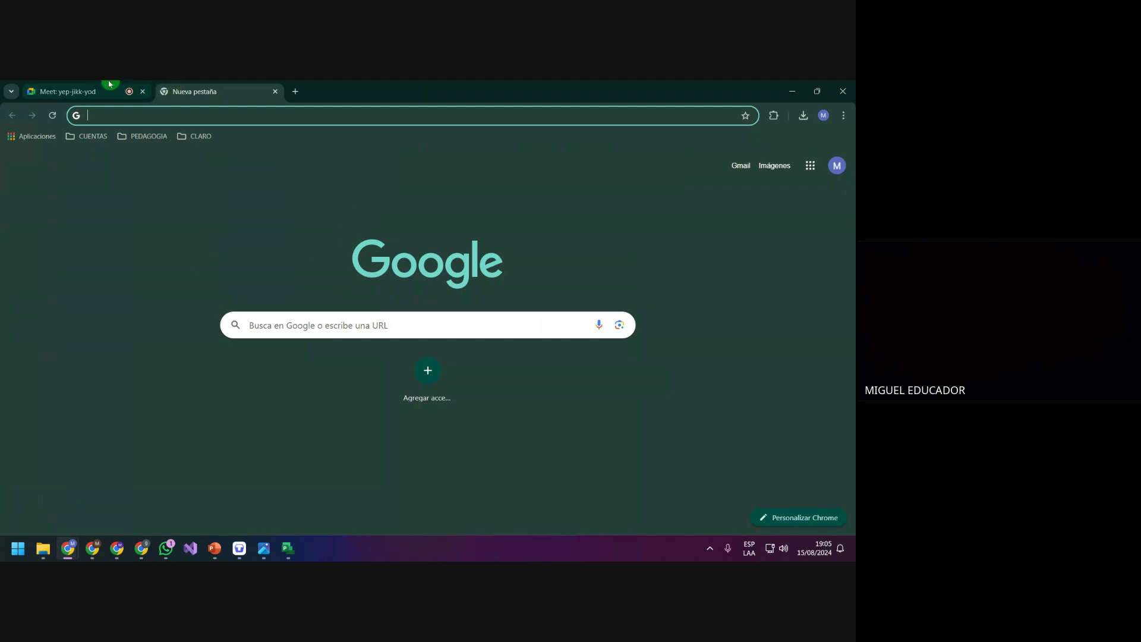
click(93, 89)
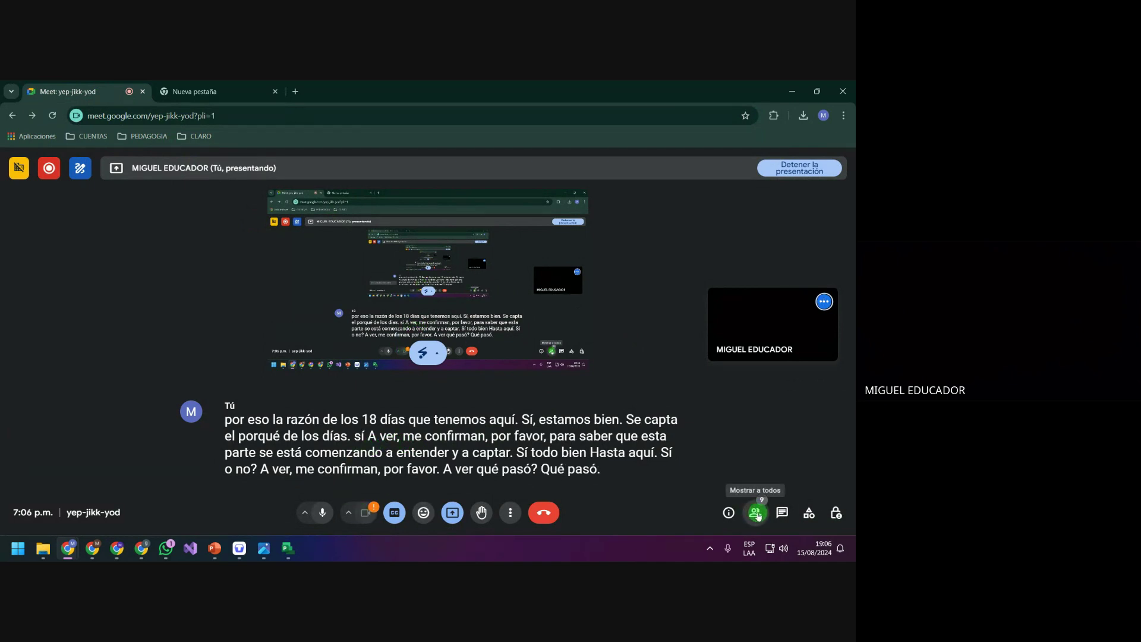
click(756, 514)
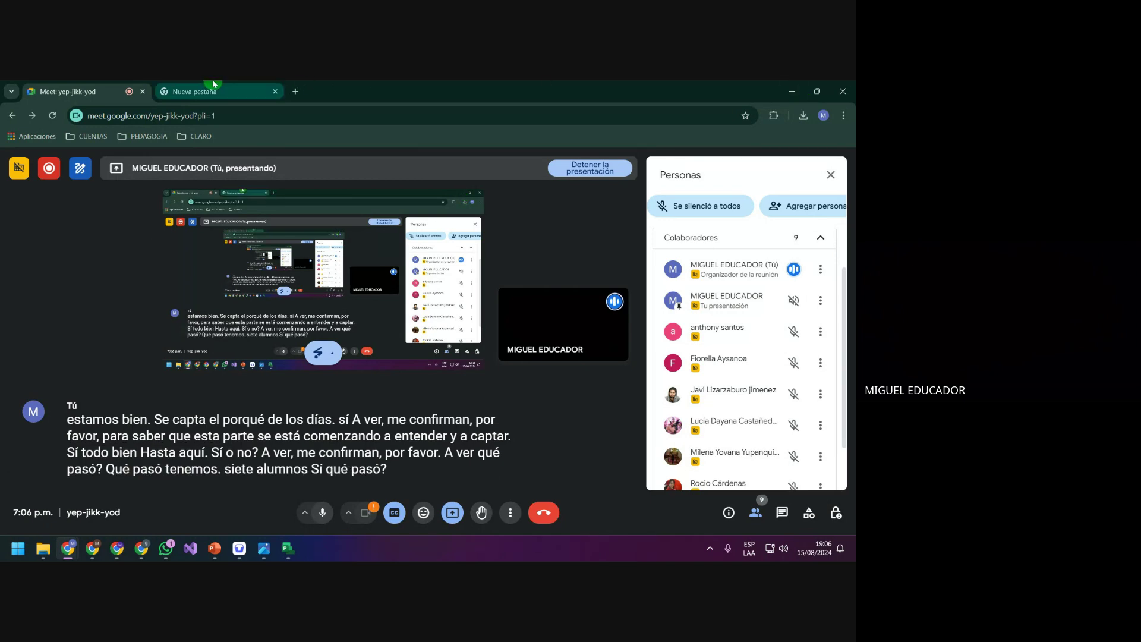
click(782, 514)
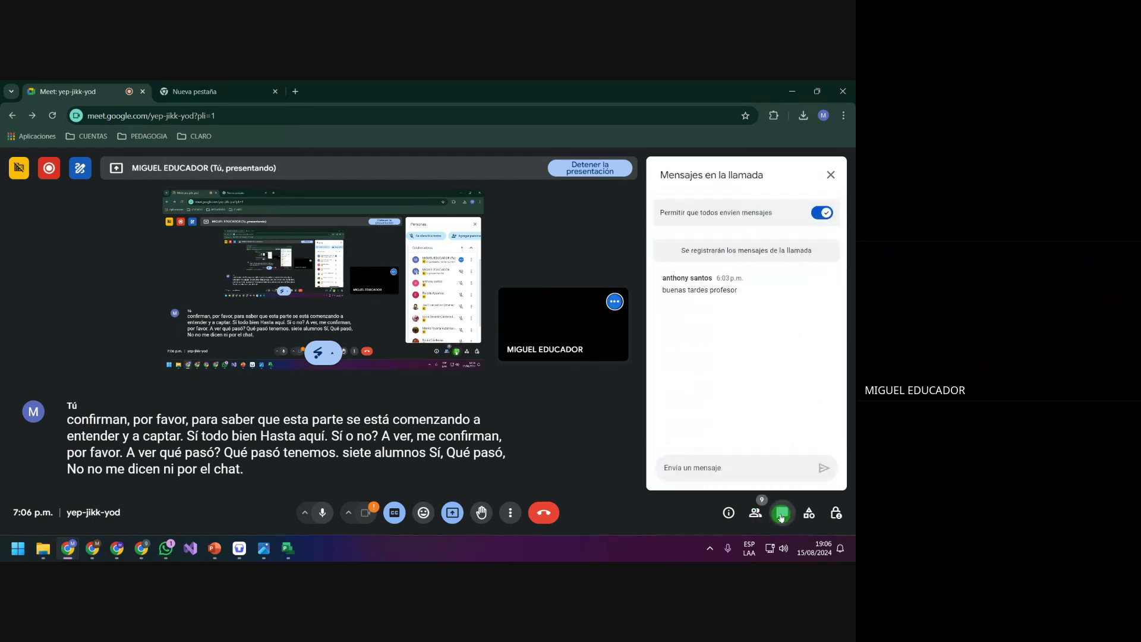
Turn off the camera in the Meet call, close the call messages and return to the project
click(367, 518)
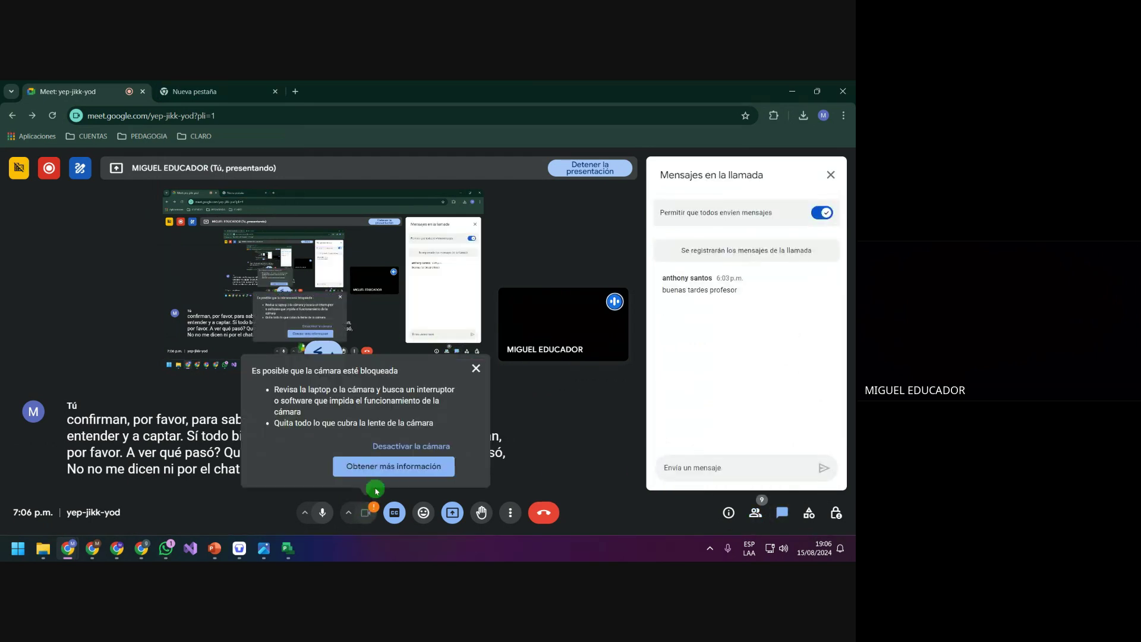
click(386, 446)
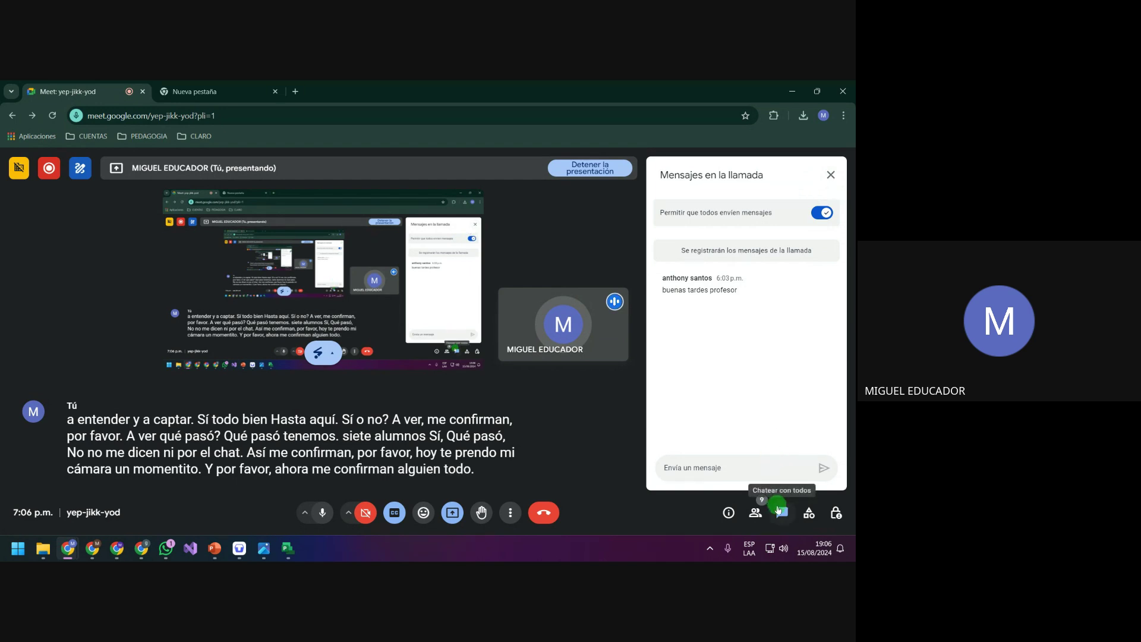
click(782, 513)
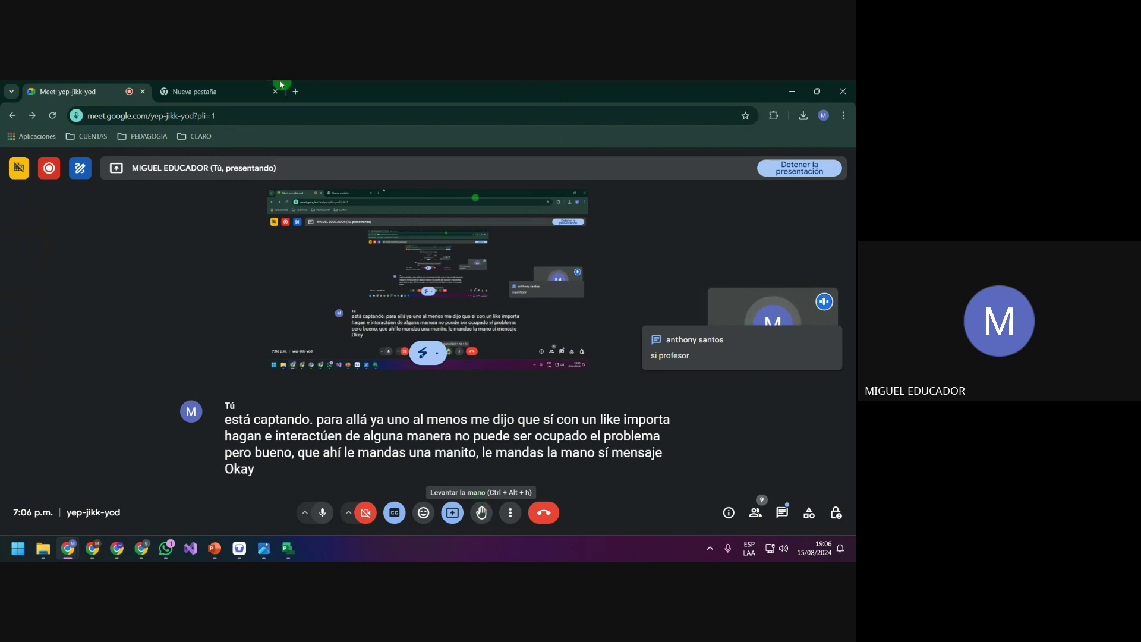
click(230, 91)
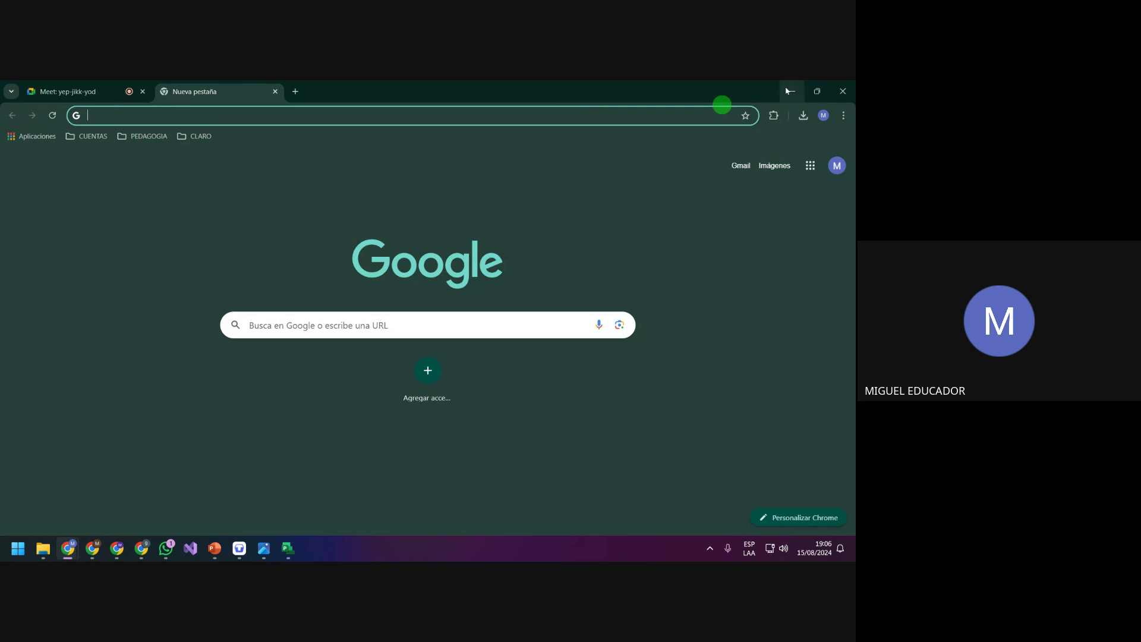
click(792, 91)
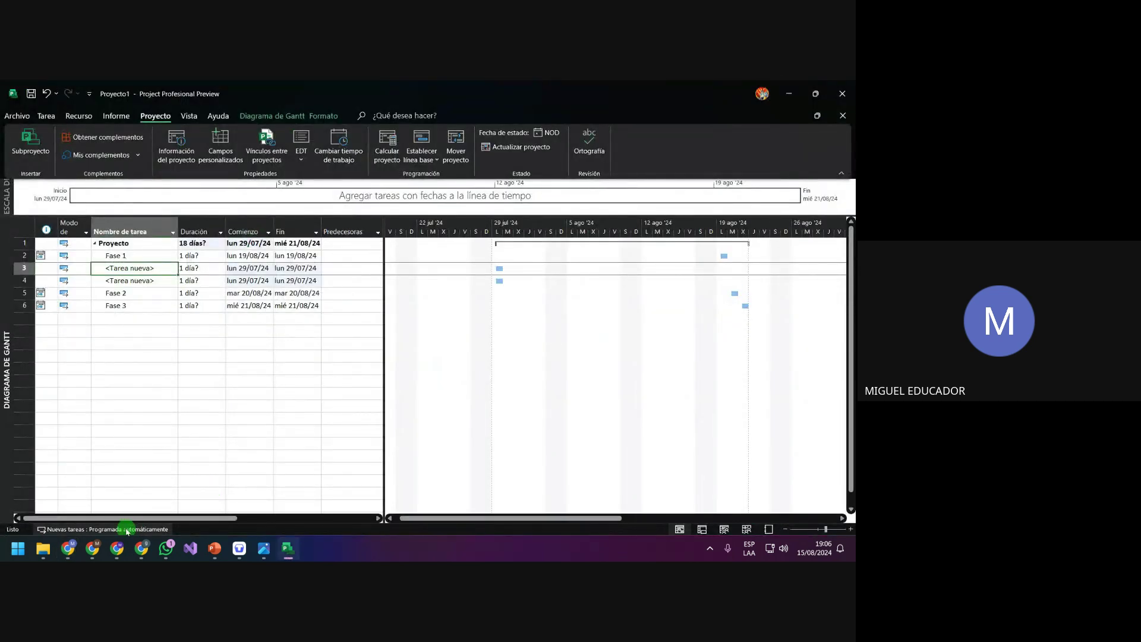
Switch to the Google Meet call in Chrome, turn on the camera and return to the project
mouse_move(145, 547)
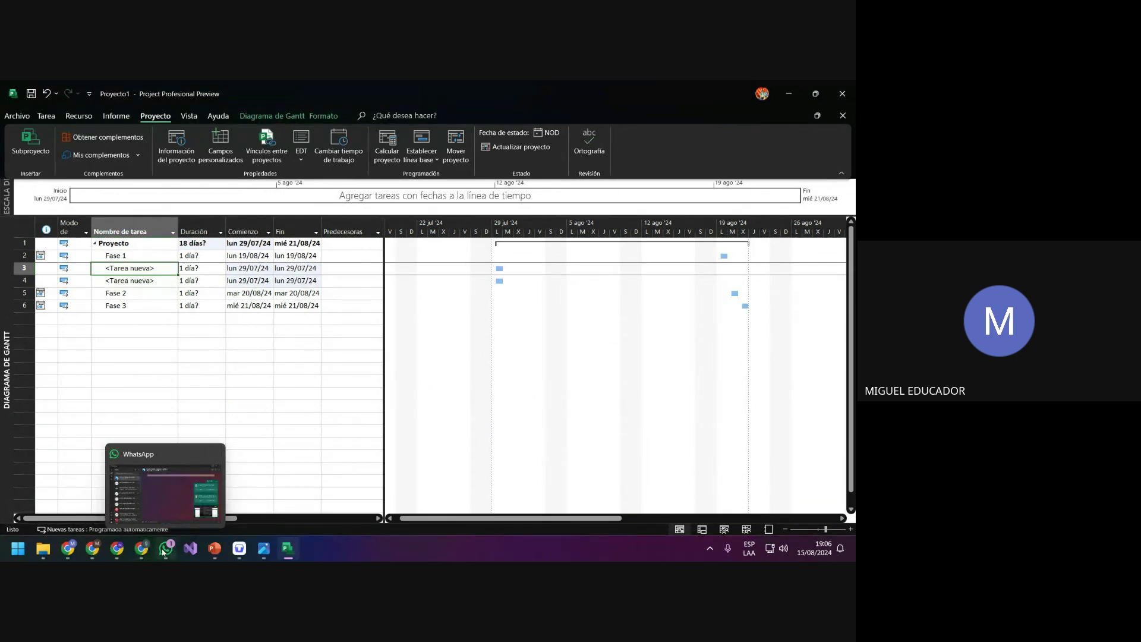
mouse_move(285, 556)
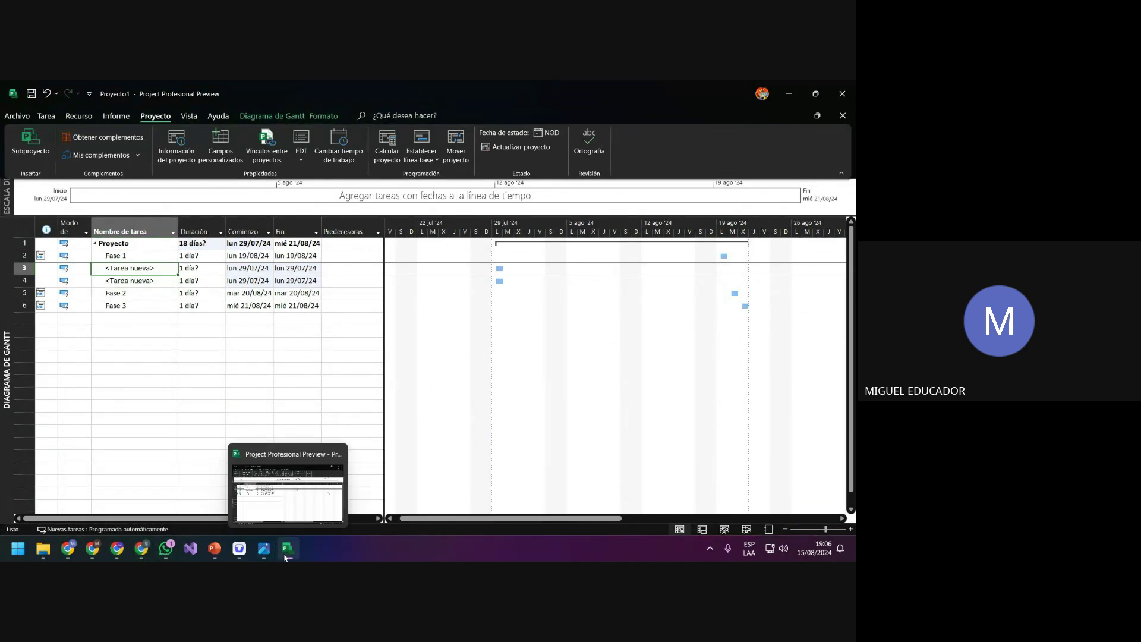
mouse_move(68, 548)
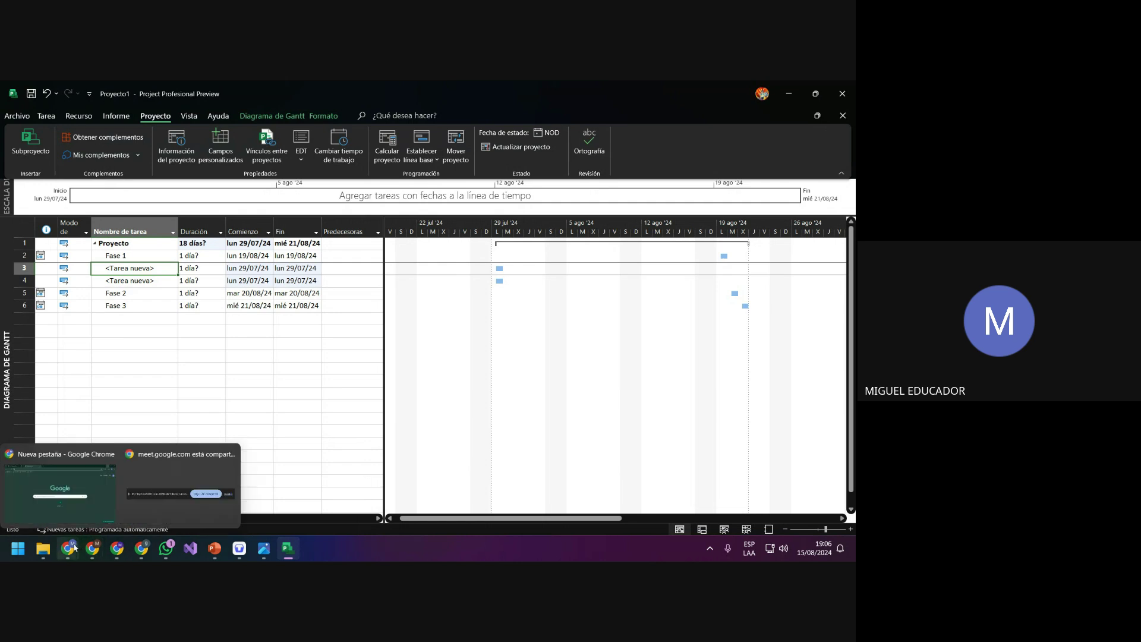
click(76, 501)
click(84, 89)
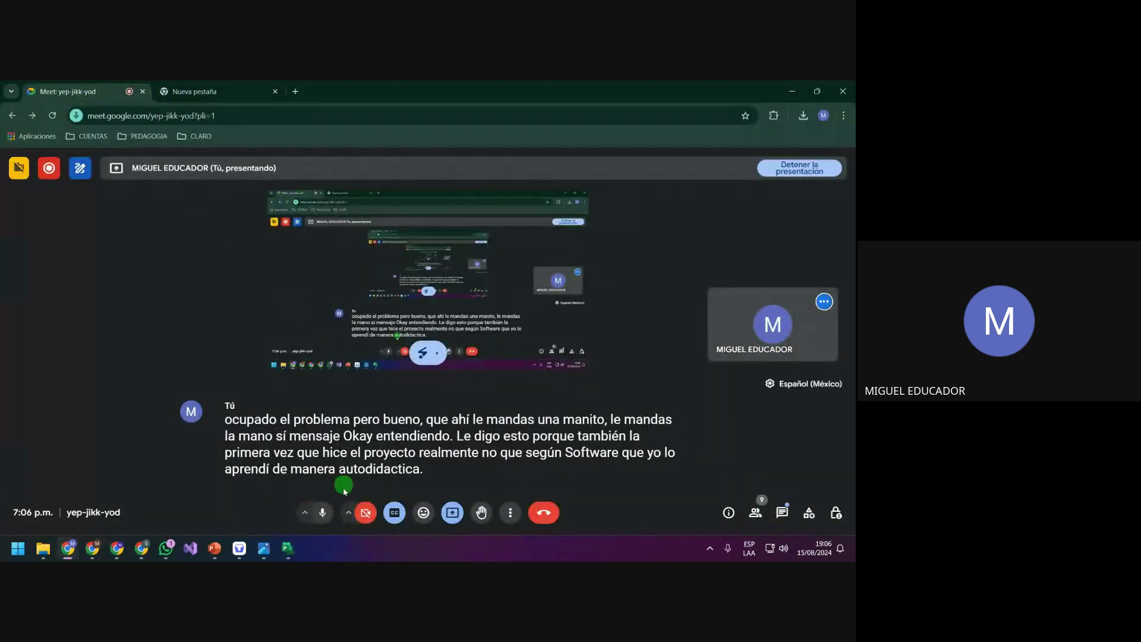
click(365, 514)
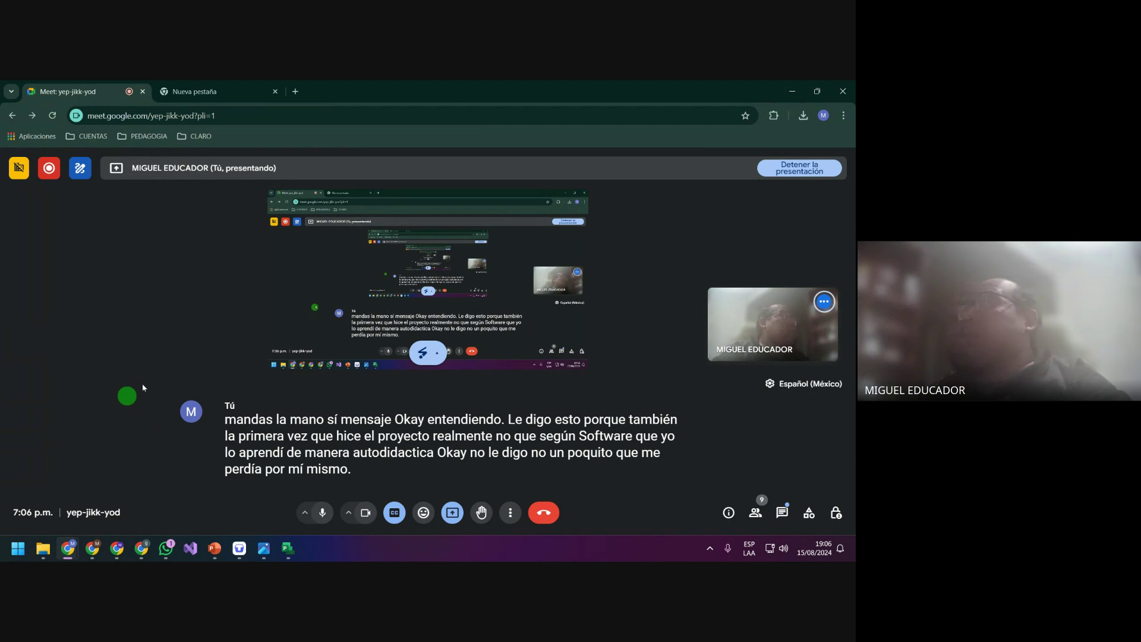
click(202, 91)
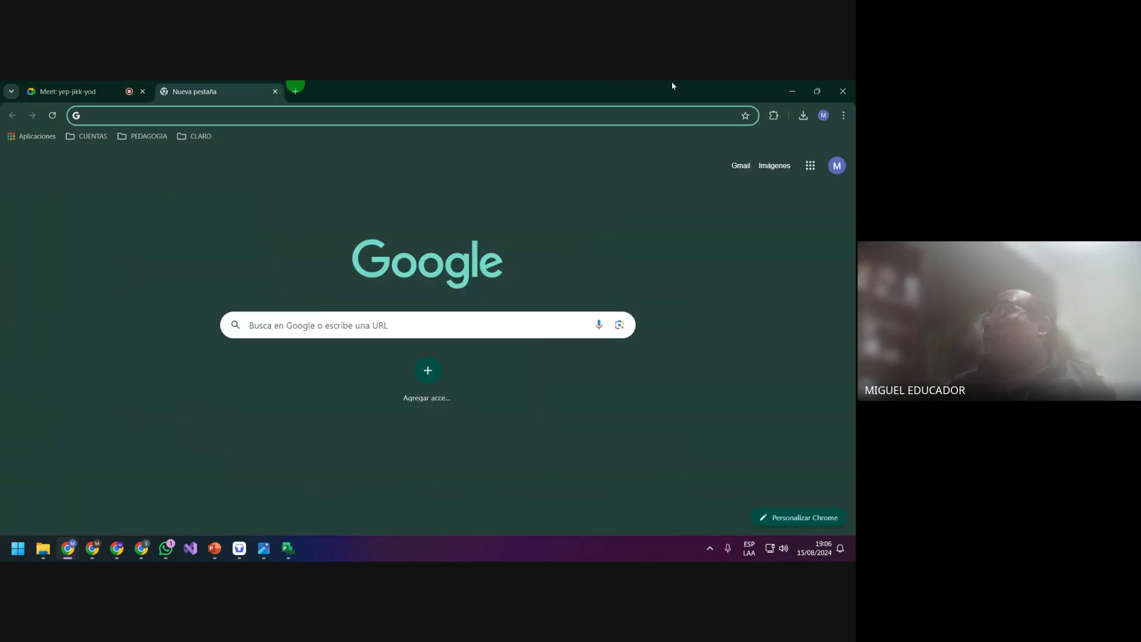
click(789, 90)
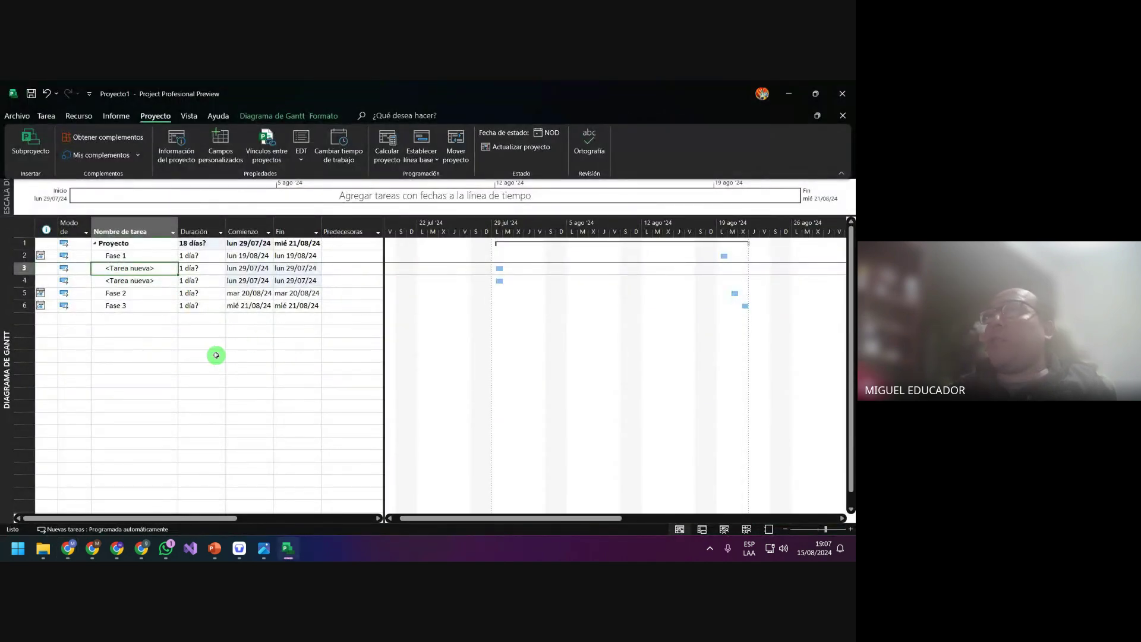
Save the project and open a blank workbook in Excel
click(32, 93)
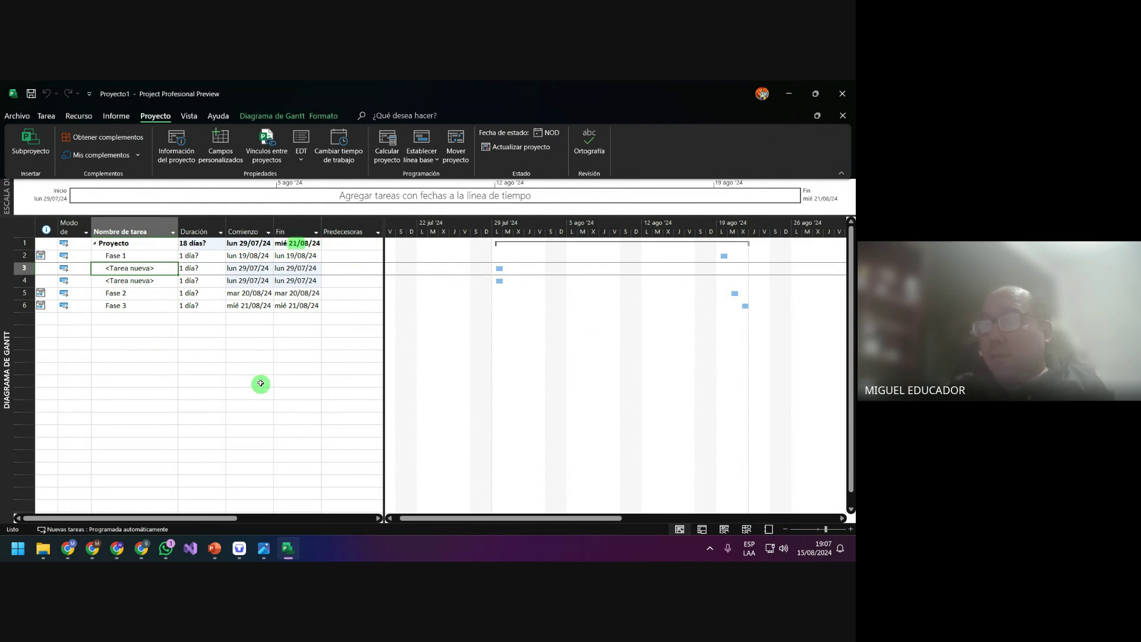
key(super)
text(excel)
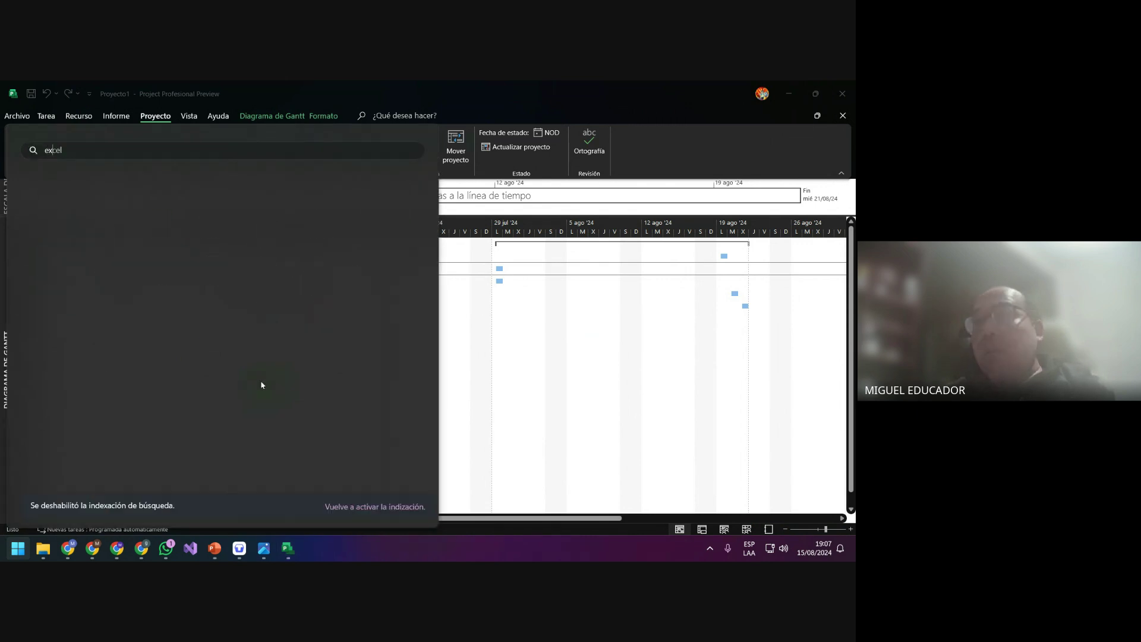
key(Escape)
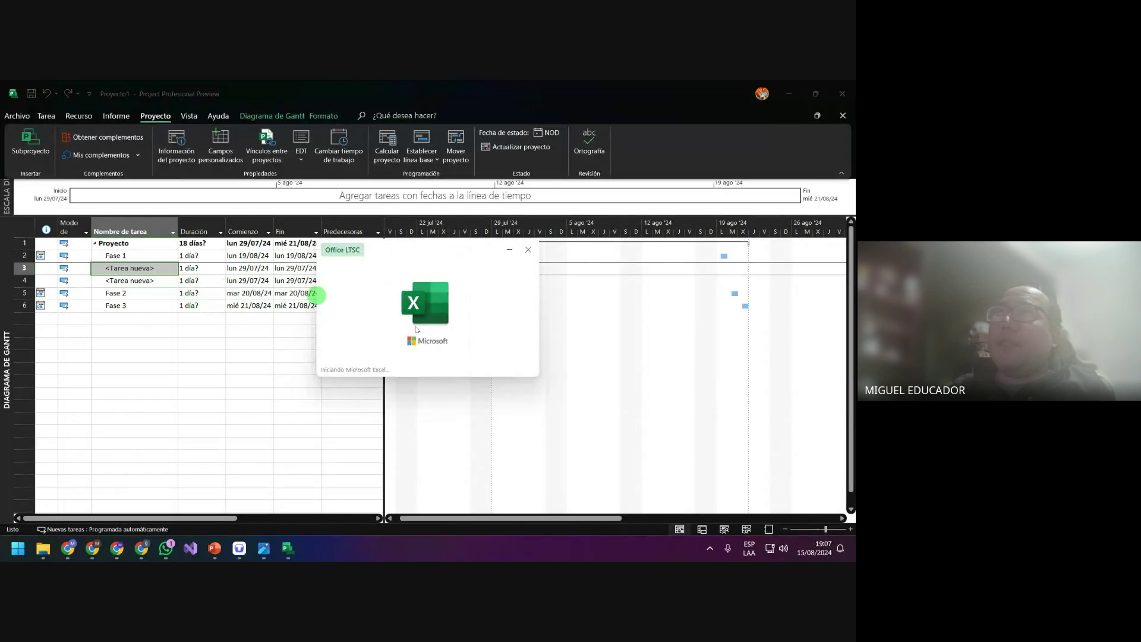
click(583, 196)
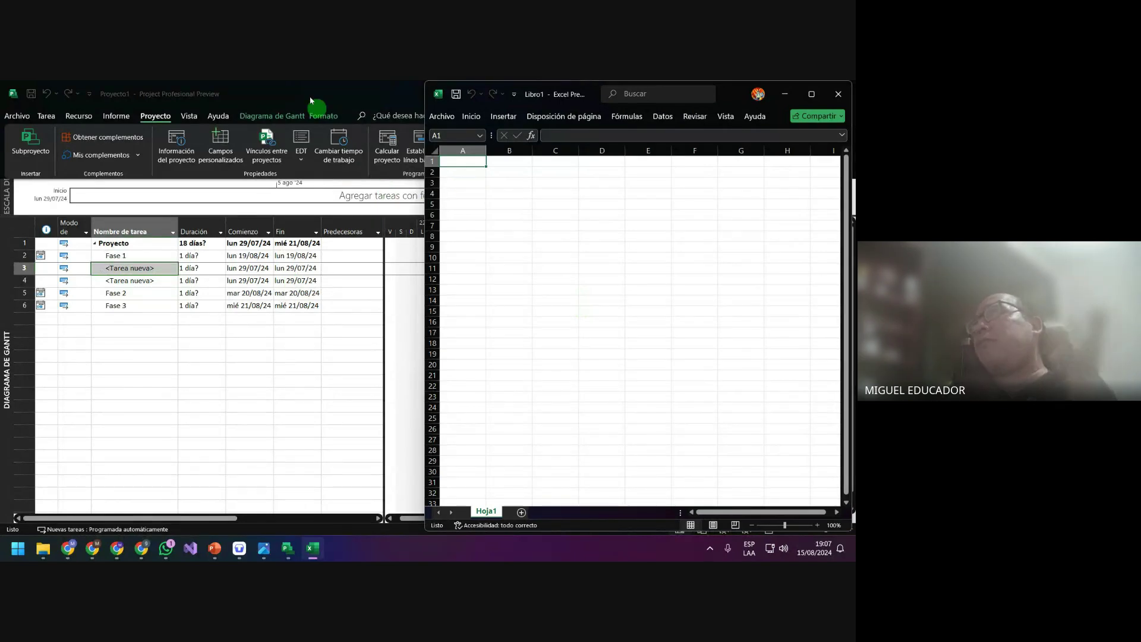
Arrange the project window side by side with the blank Excel workbook
drag(296, 87, 2, 181)
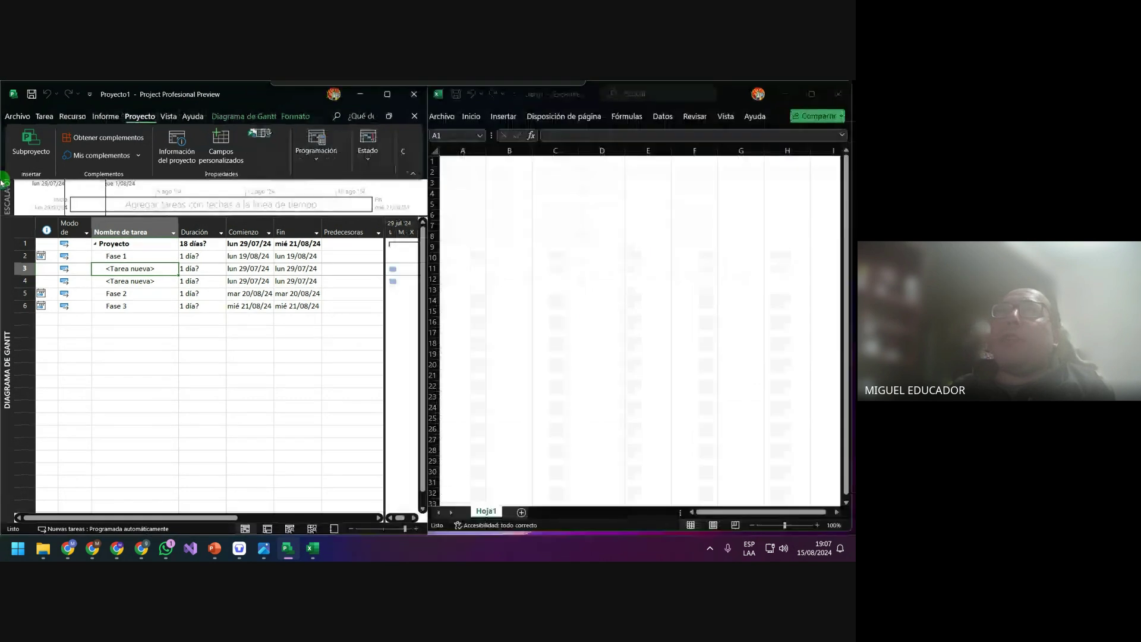
click(523, 254)
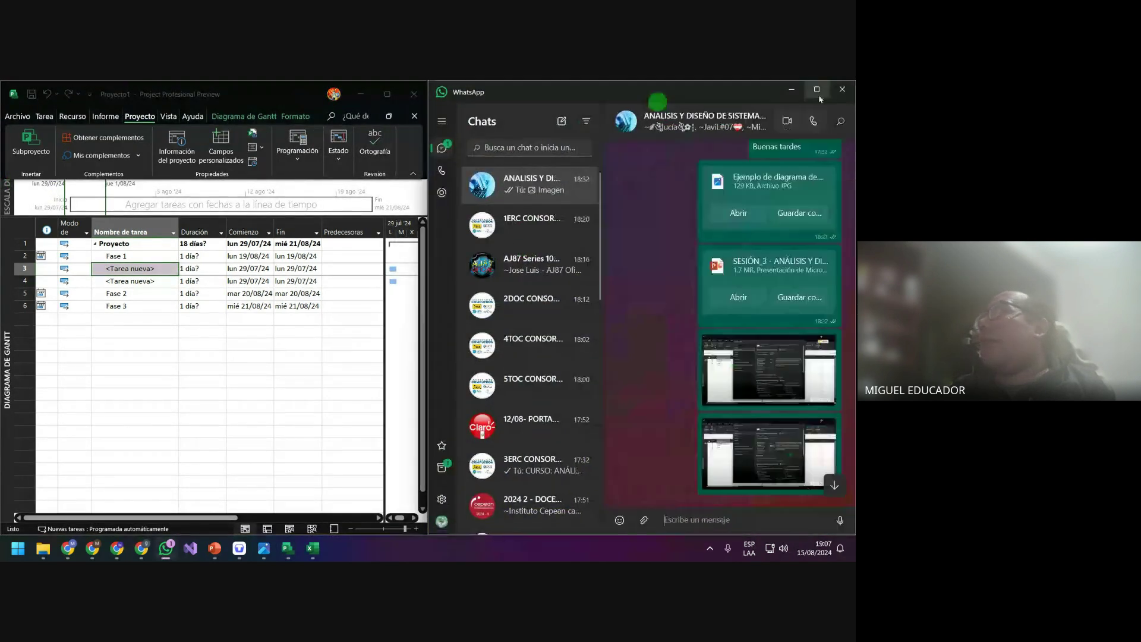
click(790, 89)
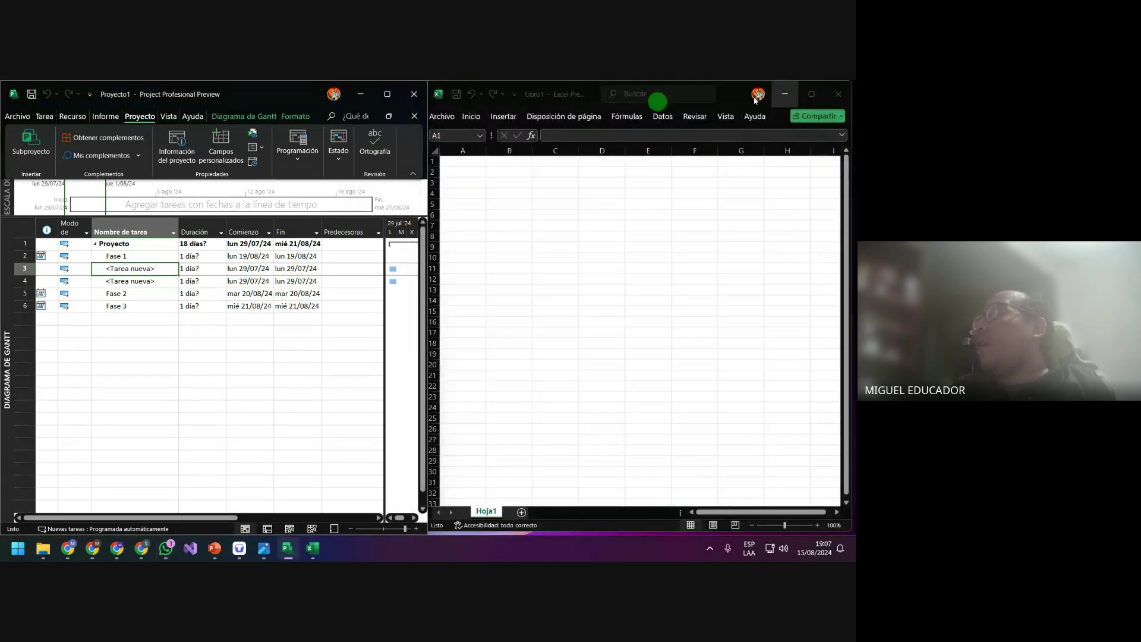
click(479, 160)
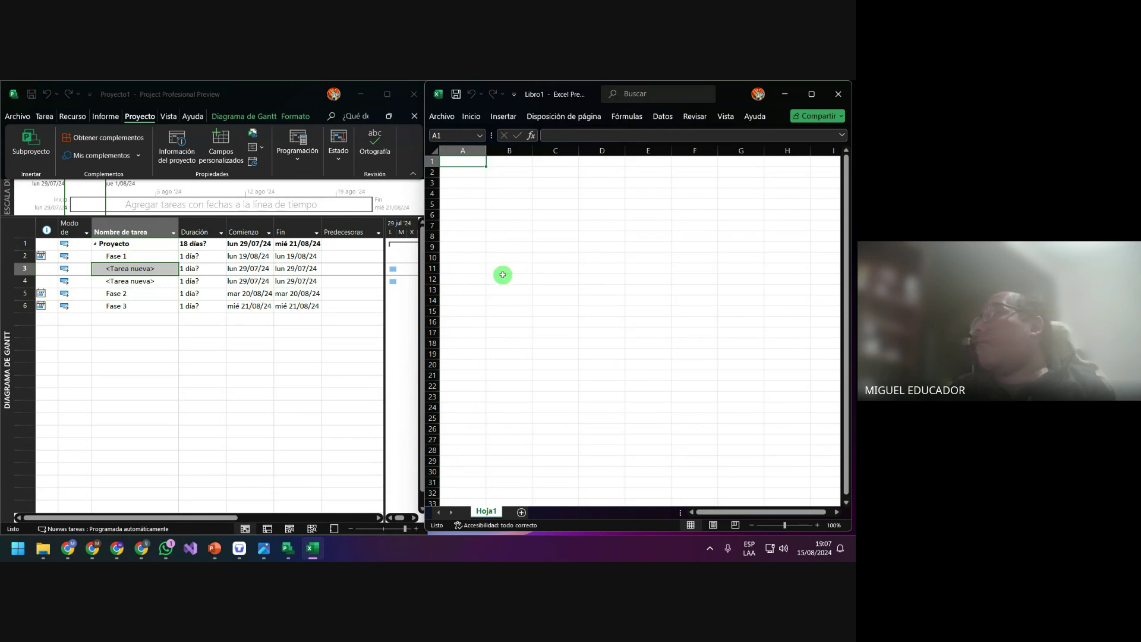
click(484, 153)
drag(485, 153, 620, 153)
click(537, 184)
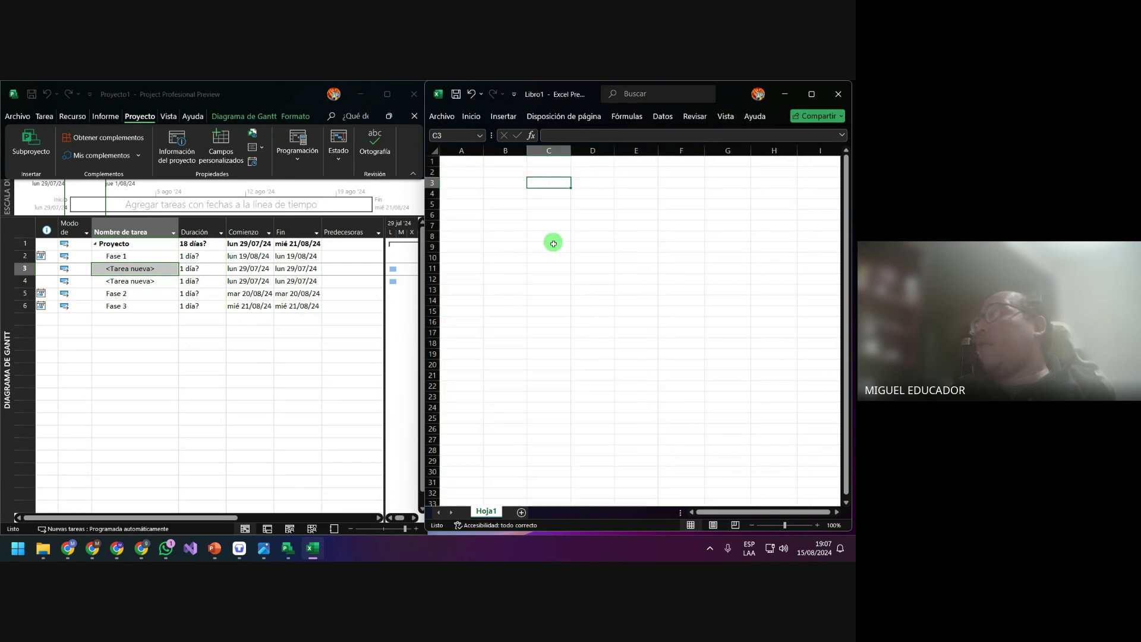
Enter the date 29/8/24 in cell A1 of the Excel sheet
ctrl+scroll(554, 255, up, 2)
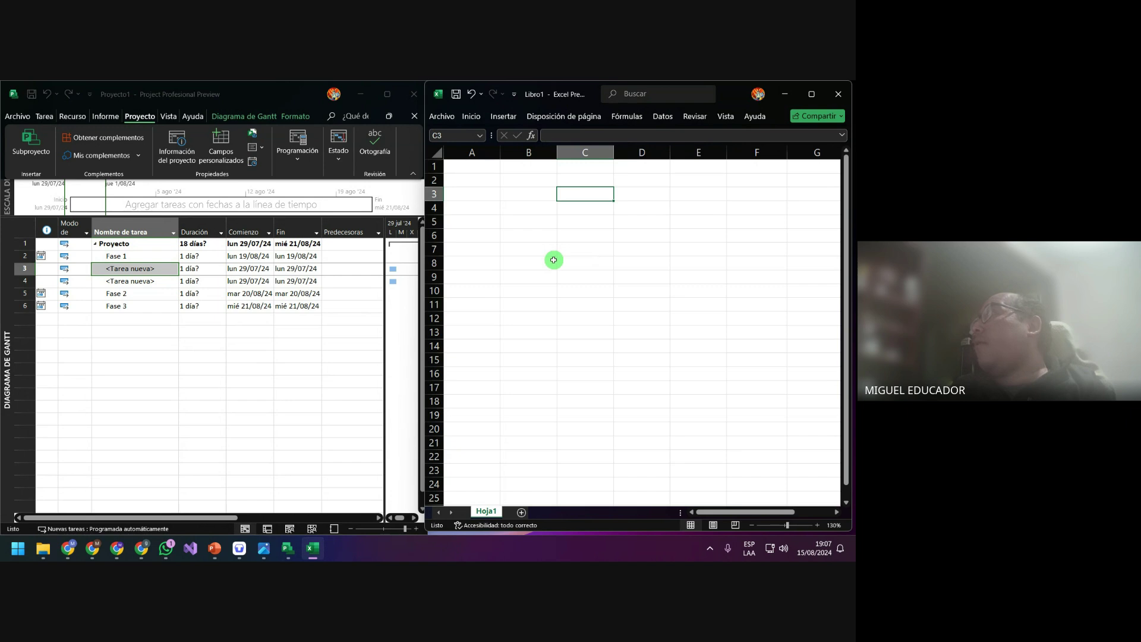
scroll(554, 259, up, 1)
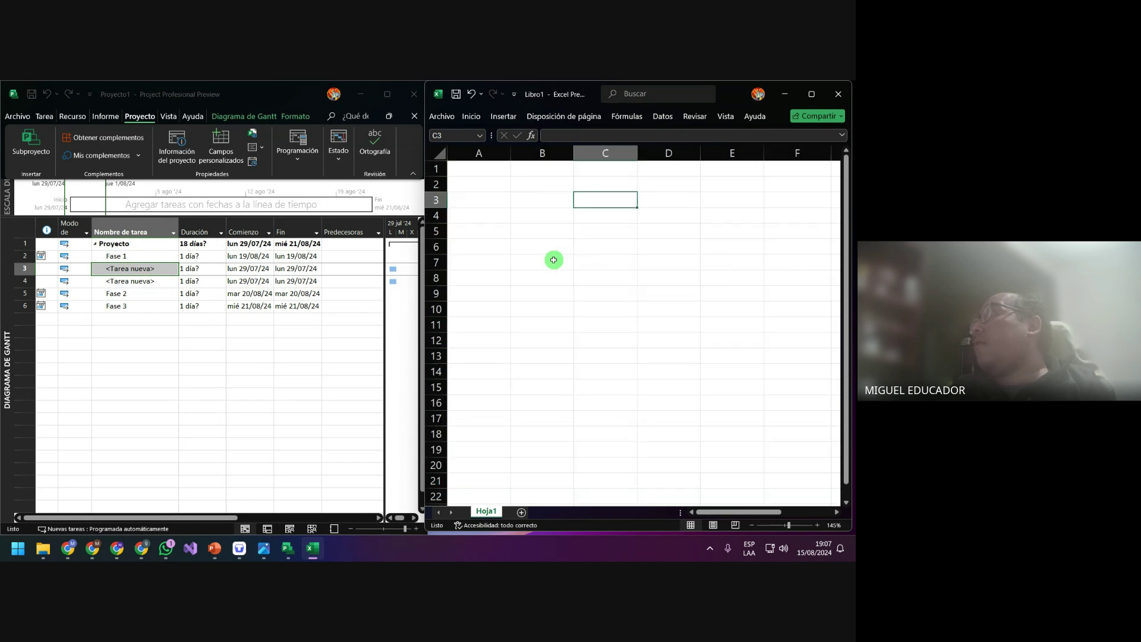
click(469, 171)
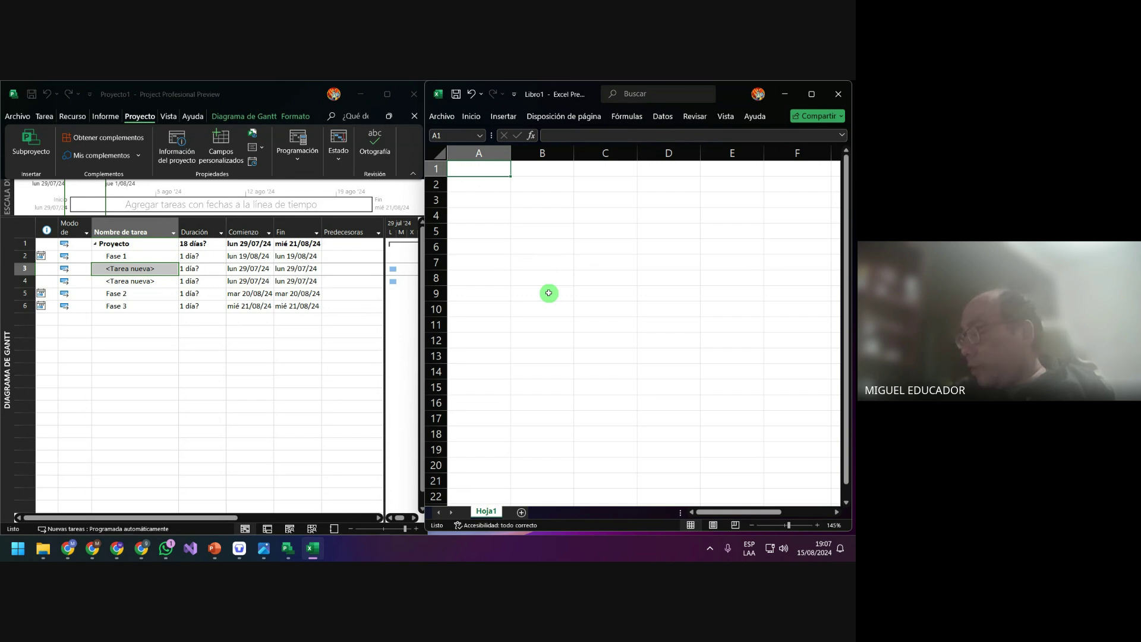
text(39)
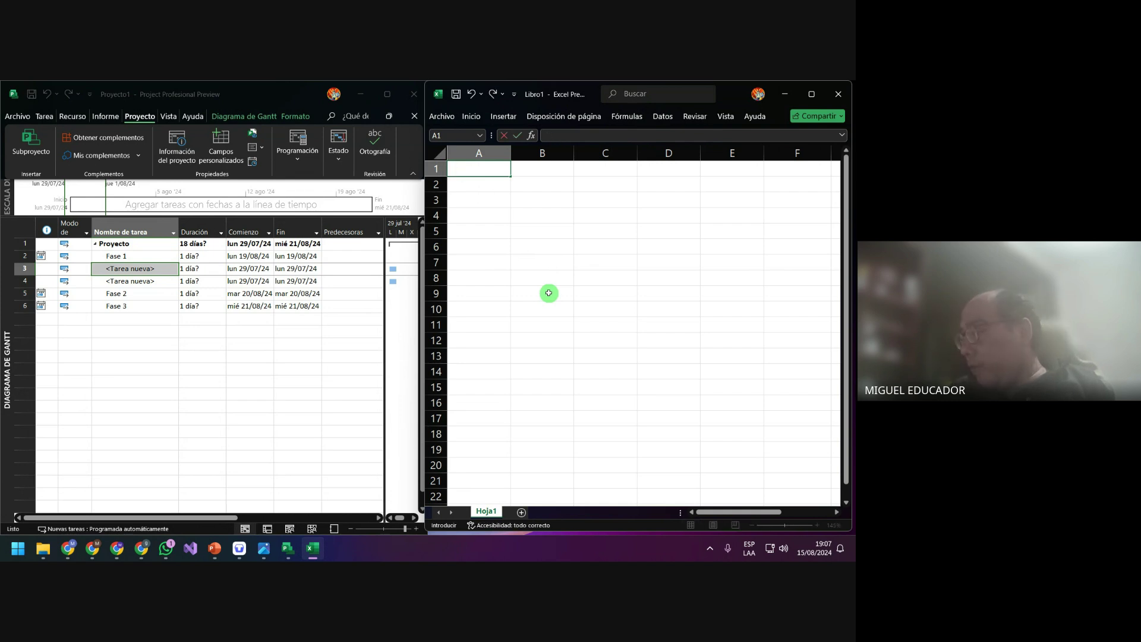
text(29/)
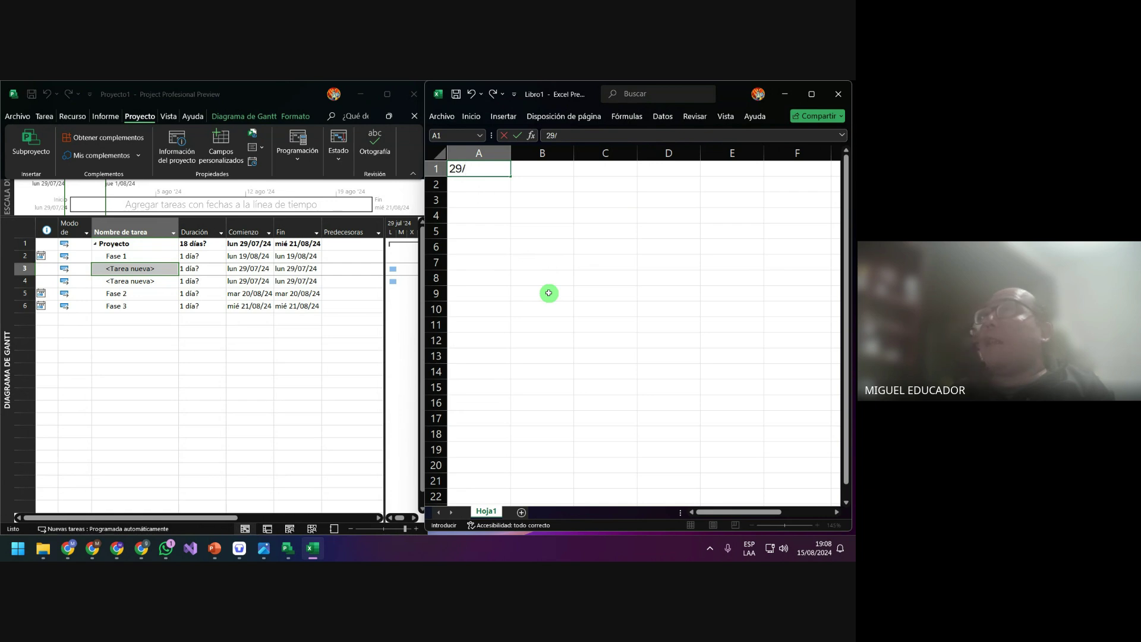
text(8/24)
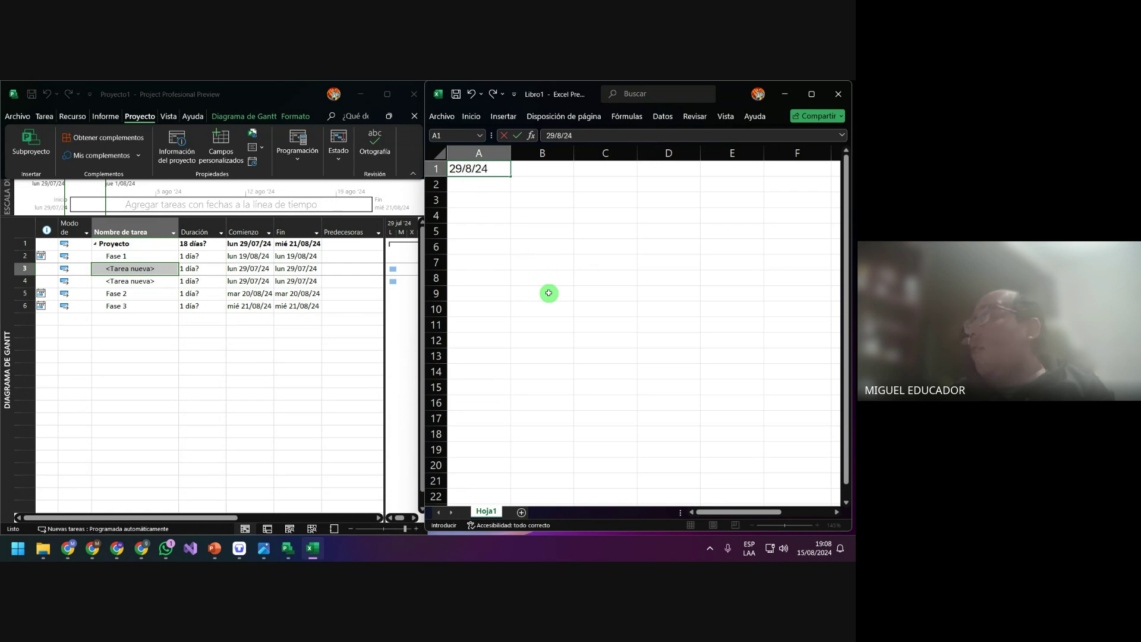
key(Return)
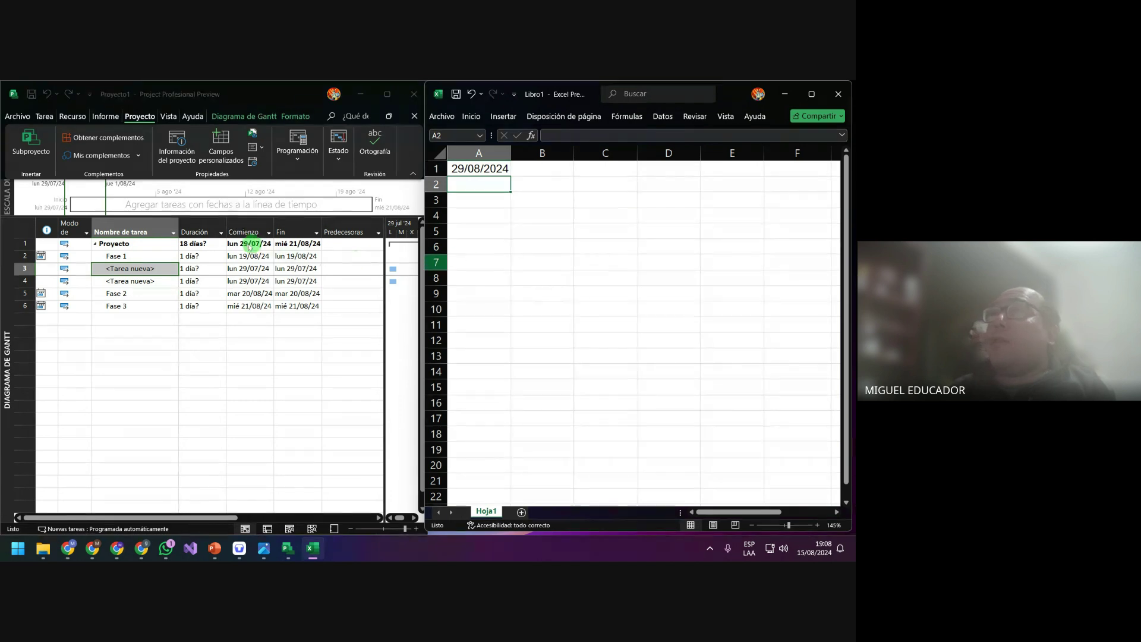
Reduce the font size of the date in cell A1
click(498, 168)
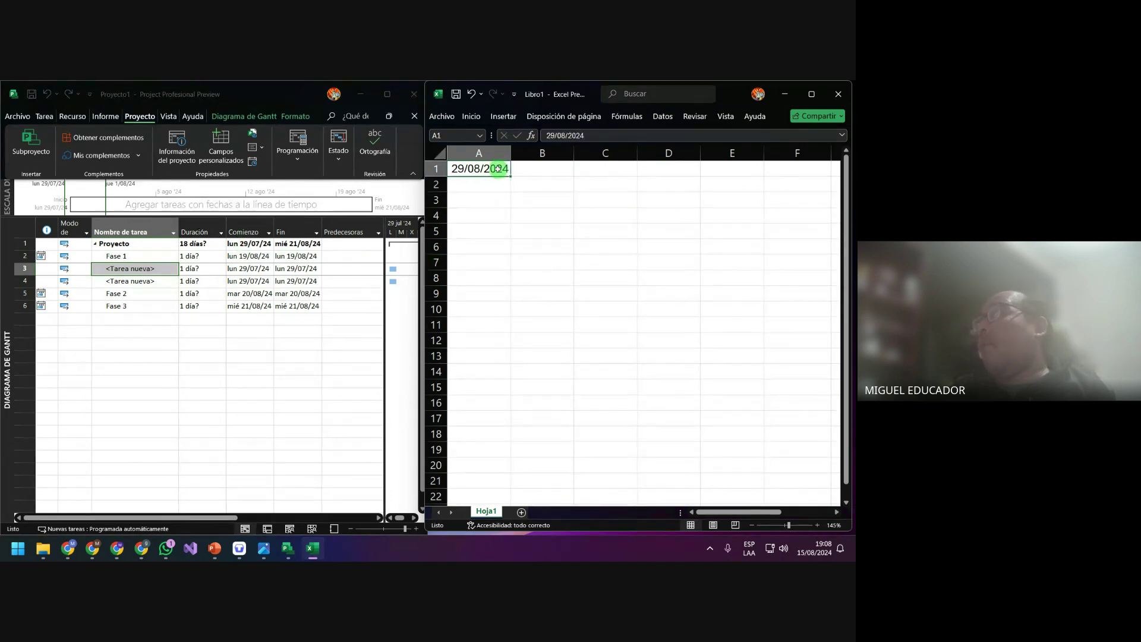
click(471, 116)
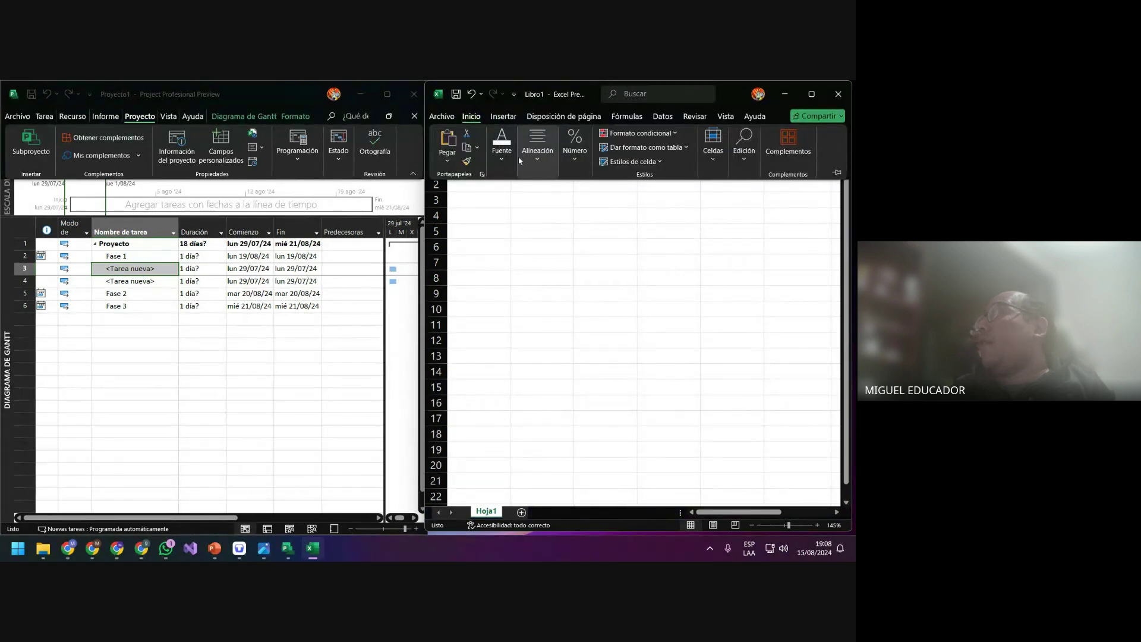
click(511, 162)
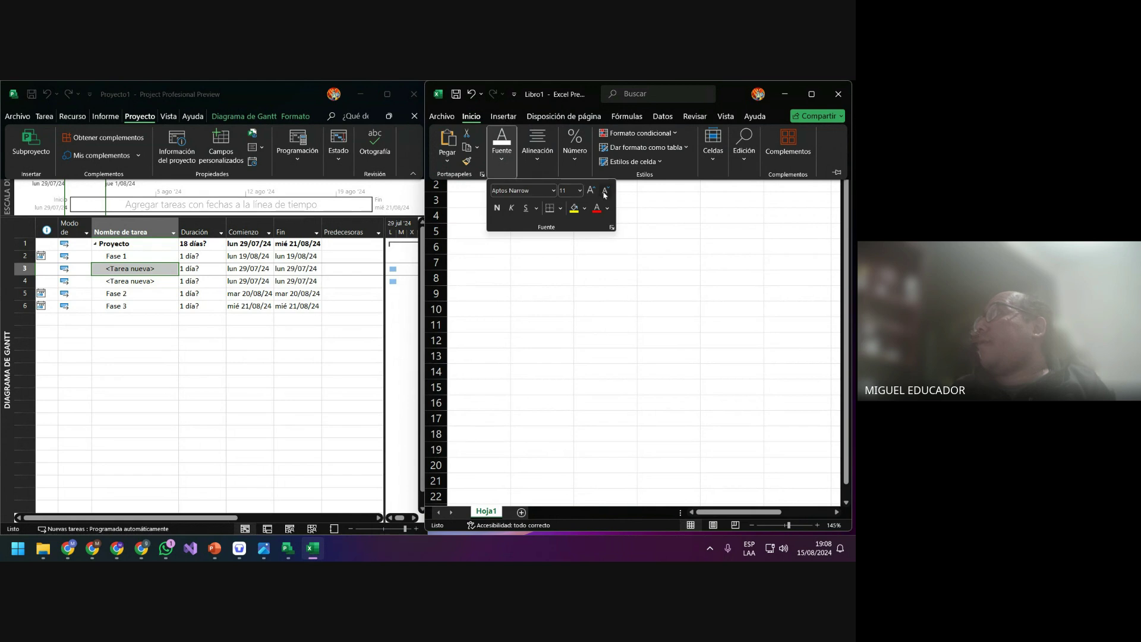
click(496, 286)
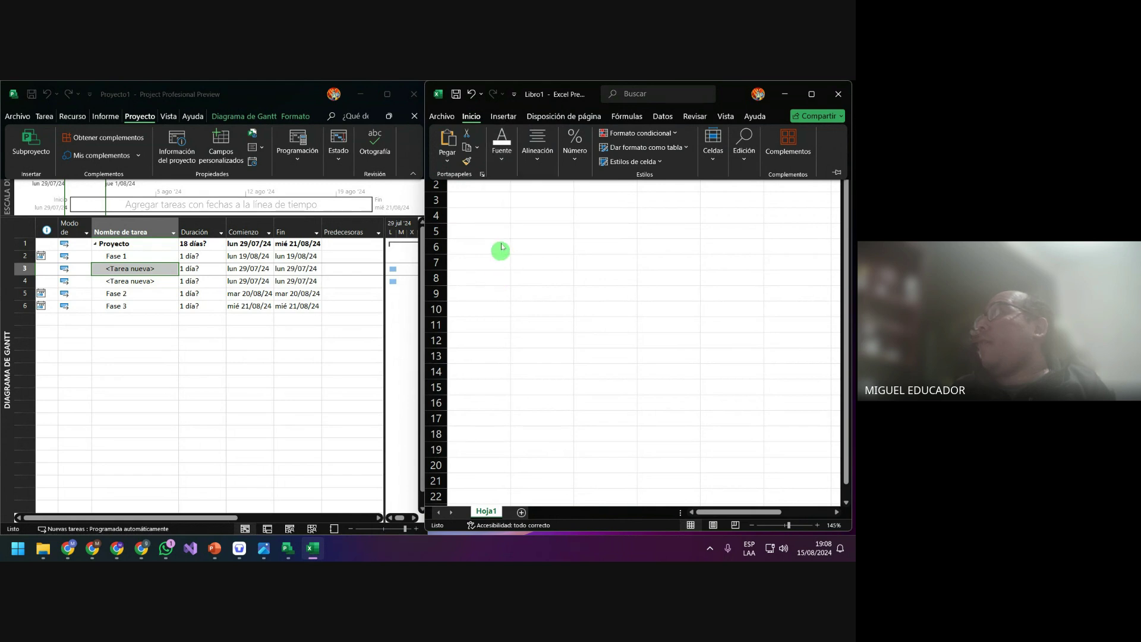
click(501, 245)
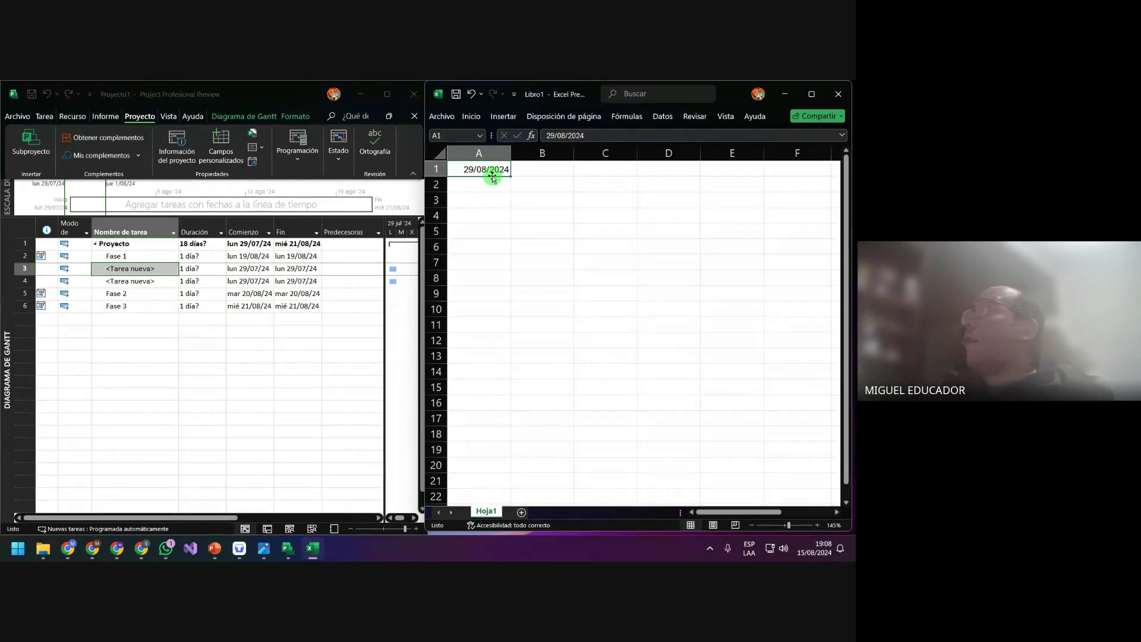
Apply the custom number format ddd d/mm/yyyy to the date in cell A1
click(470, 116)
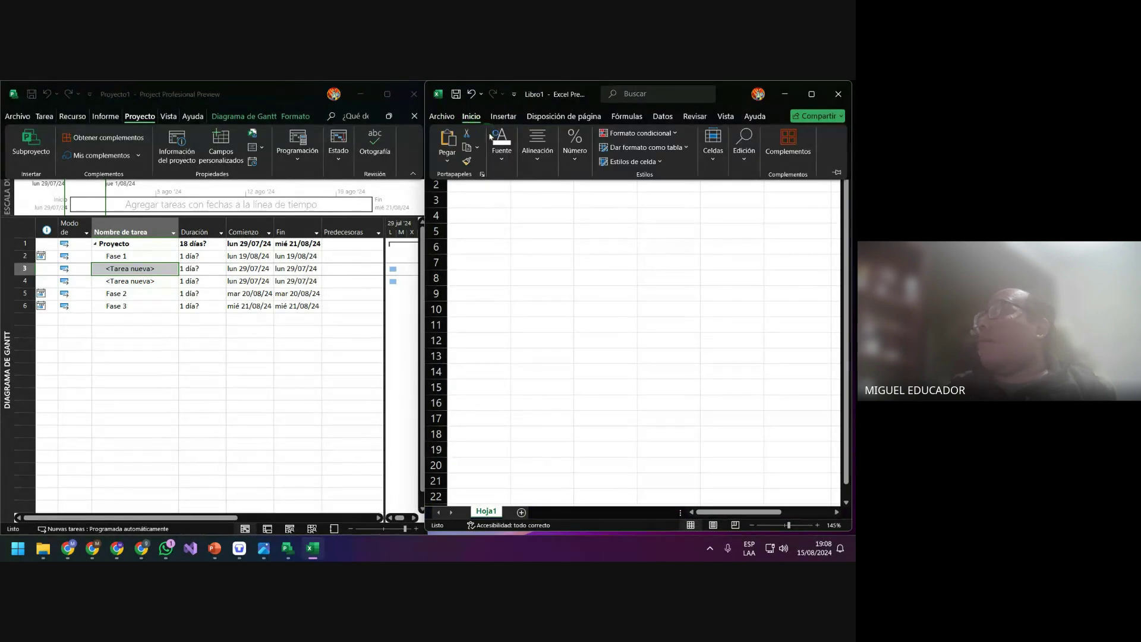
click(573, 152)
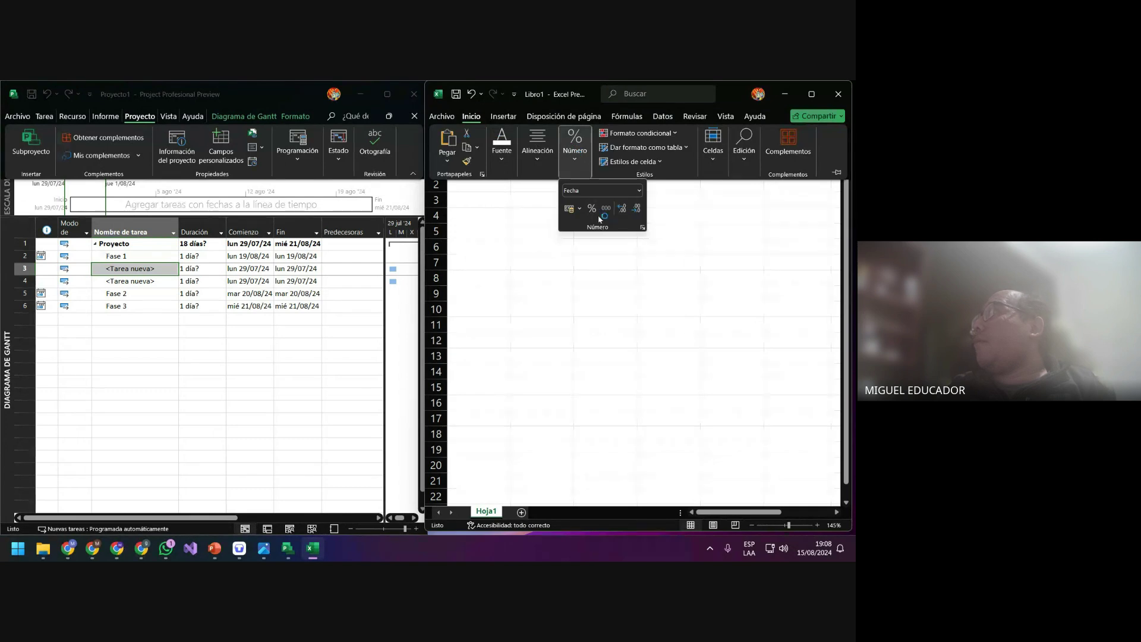
click(639, 191)
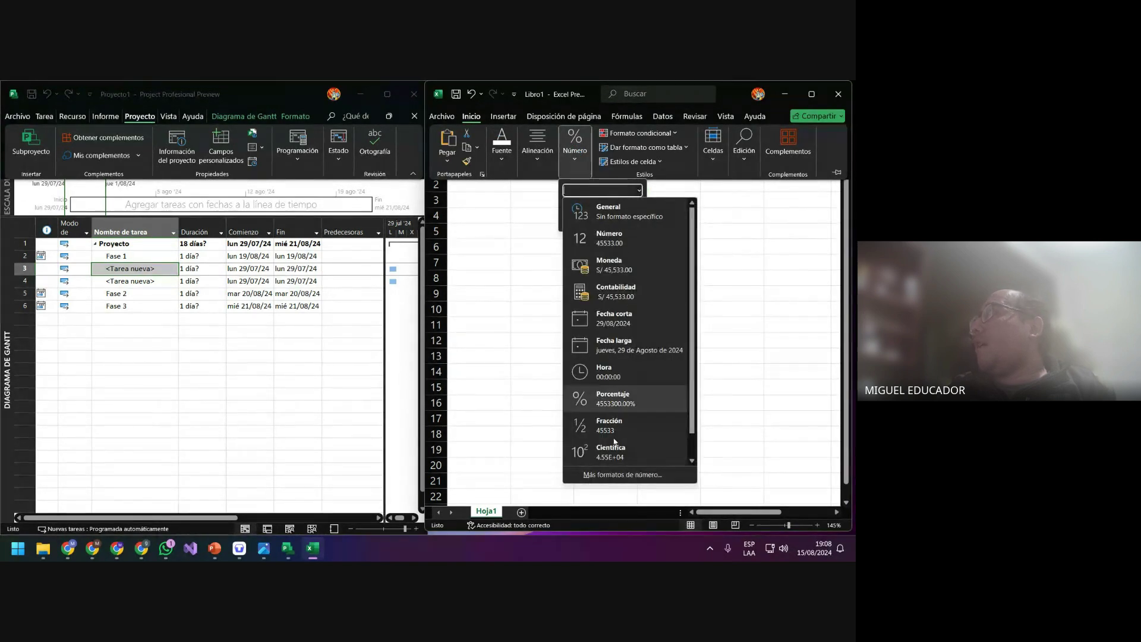
click(615, 475)
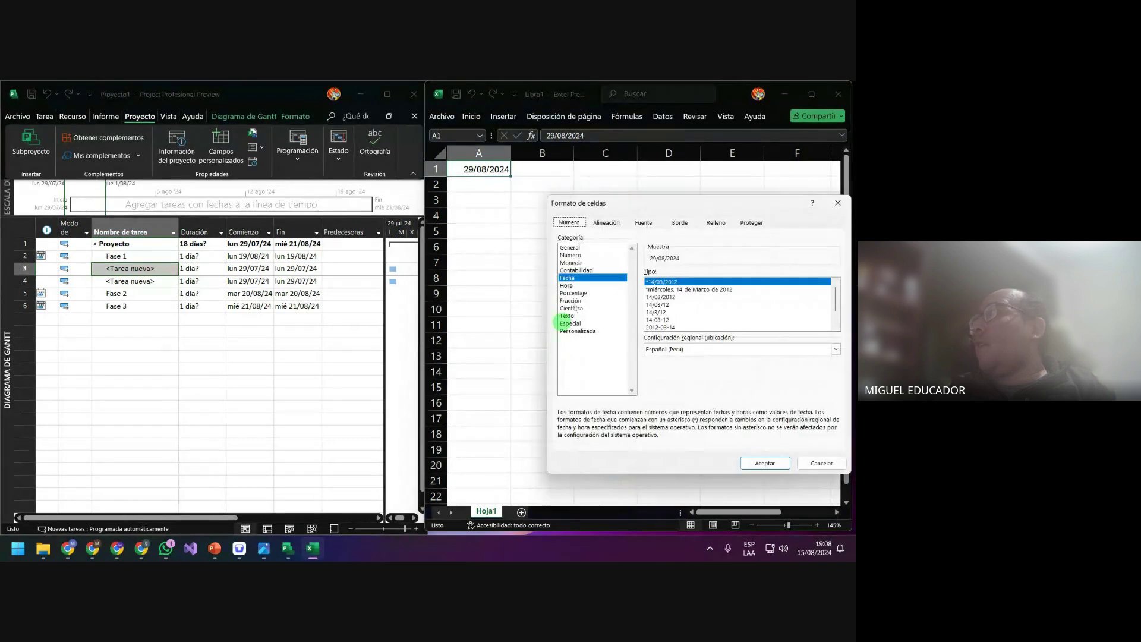
click(604, 332)
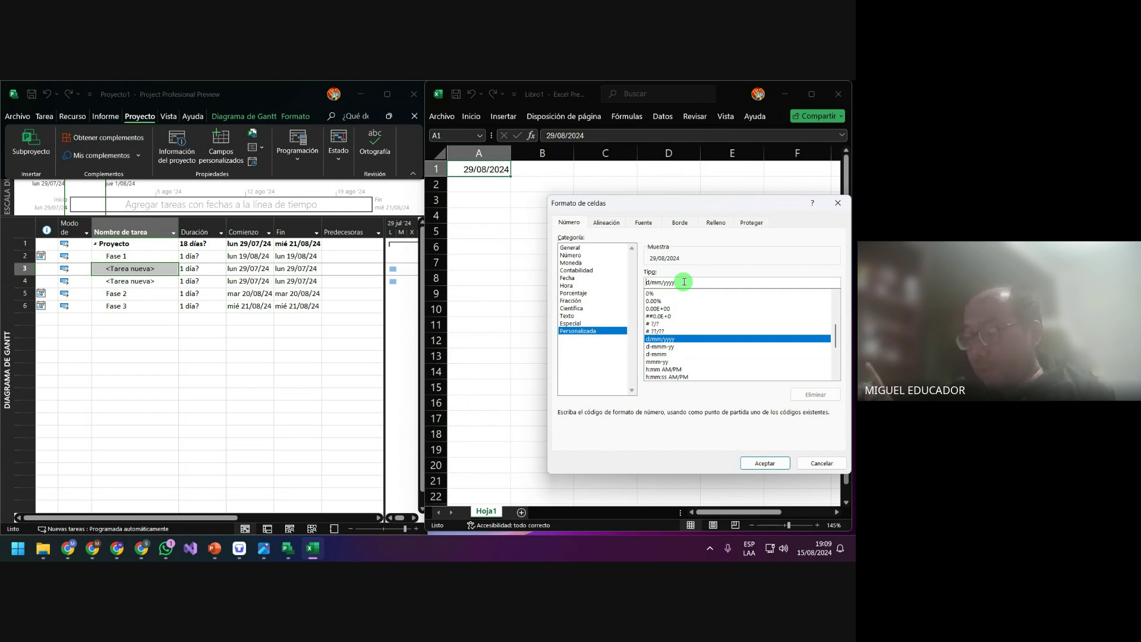
text(ddd)
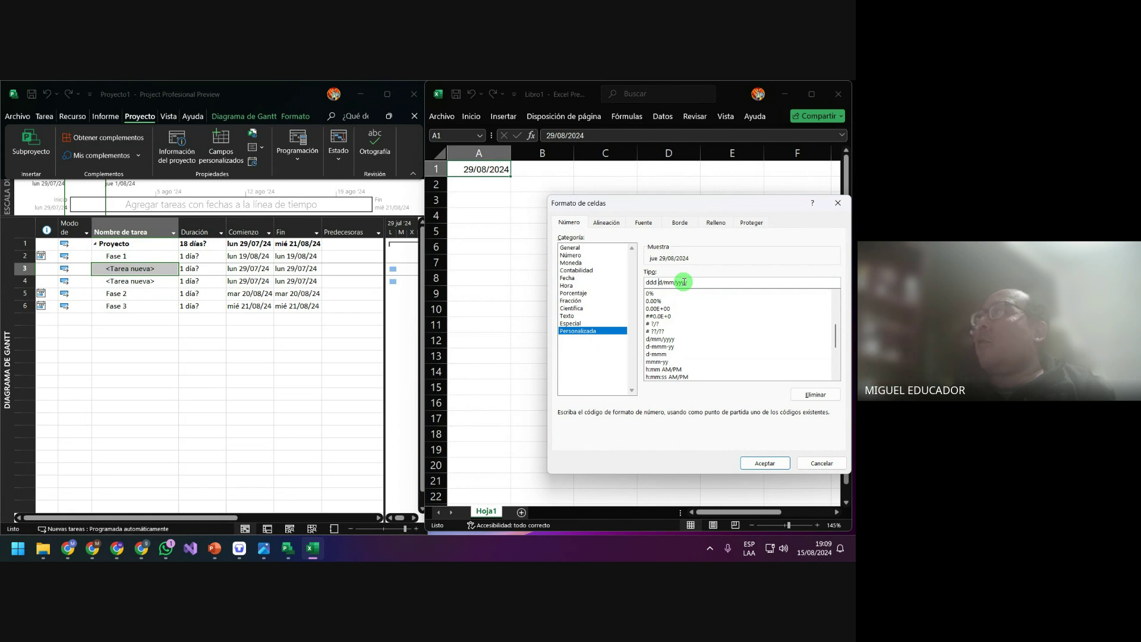
key(Return)
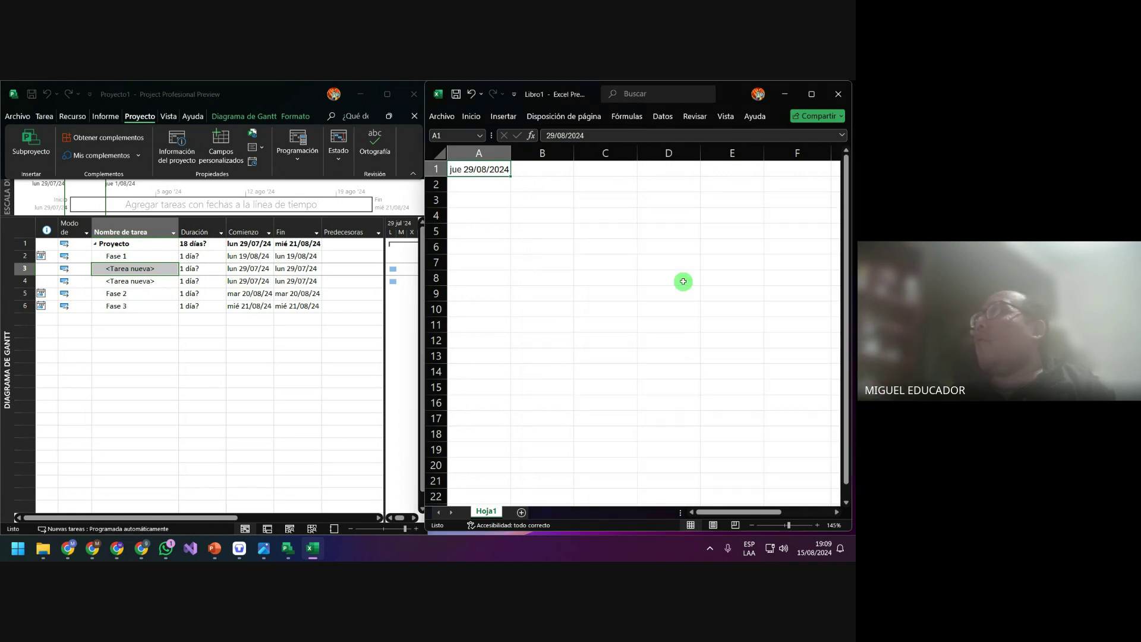
Change the date in cell A1 to 29/07/2024 and fill consecutive dates across to E1
key(F2)
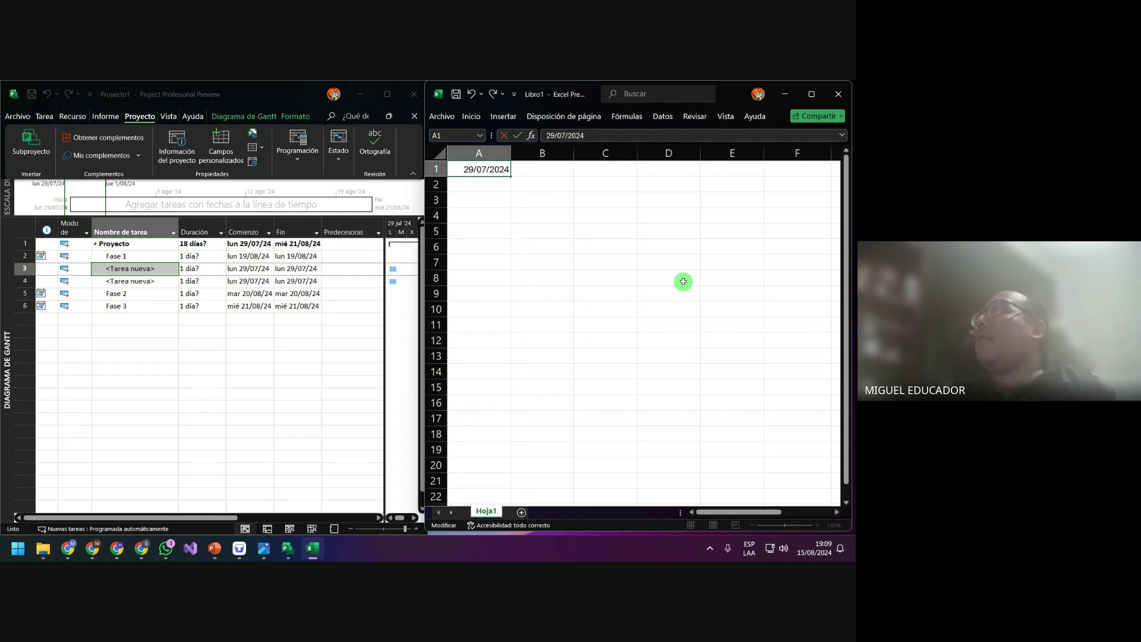
key(Return)
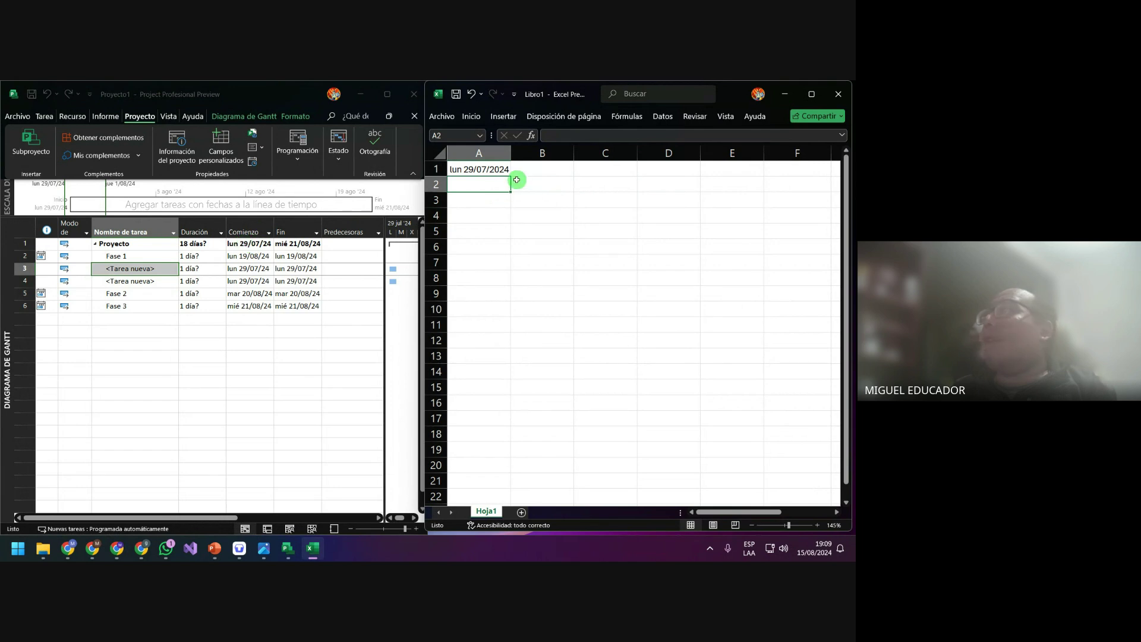
click(485, 171)
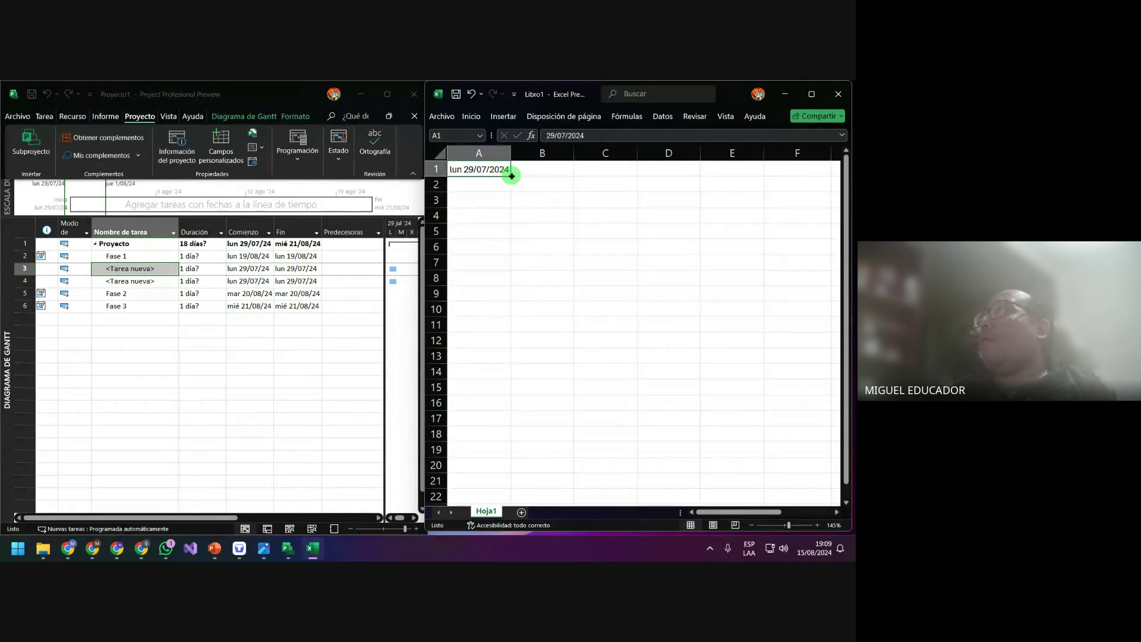
drag(508, 174, 733, 171)
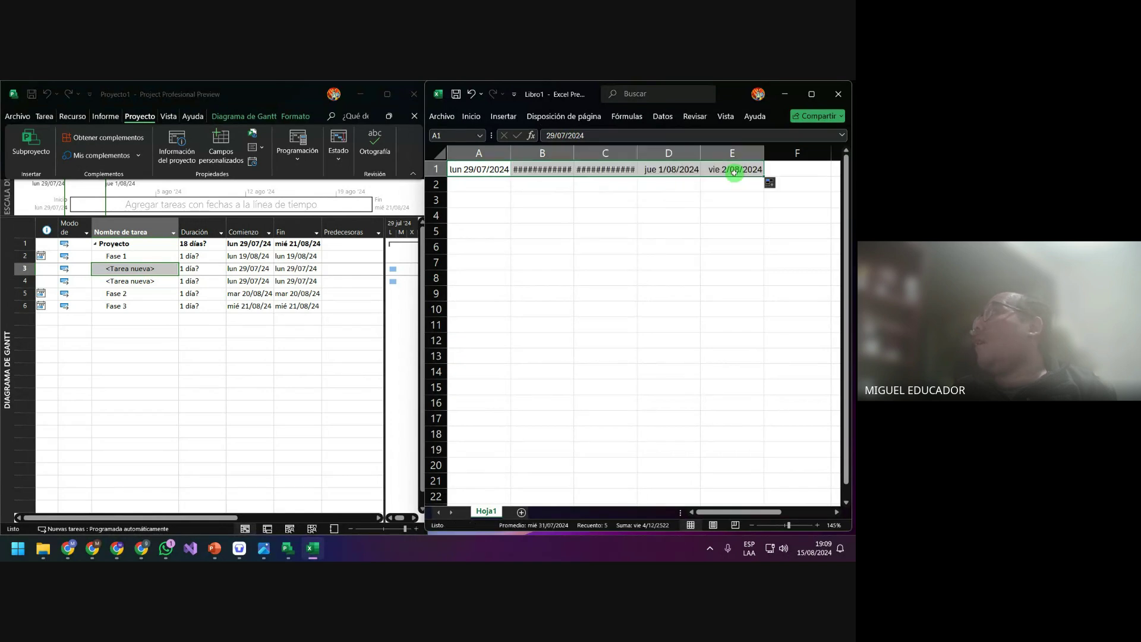
Widen columns B and C to fit their full dates
double_click(574, 156)
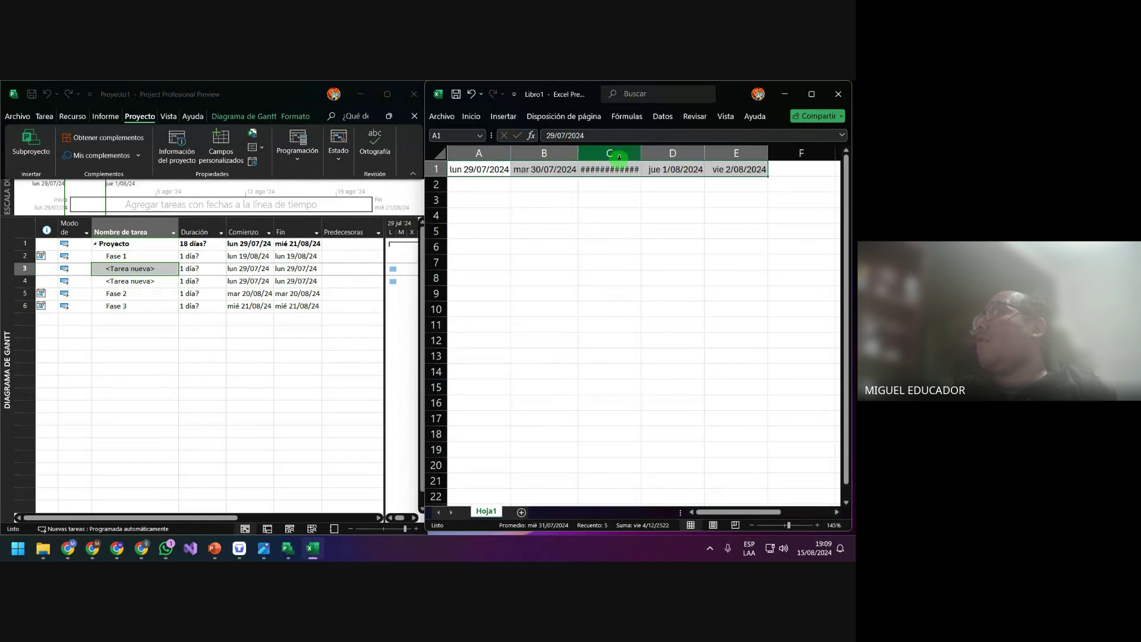
double_click(642, 154)
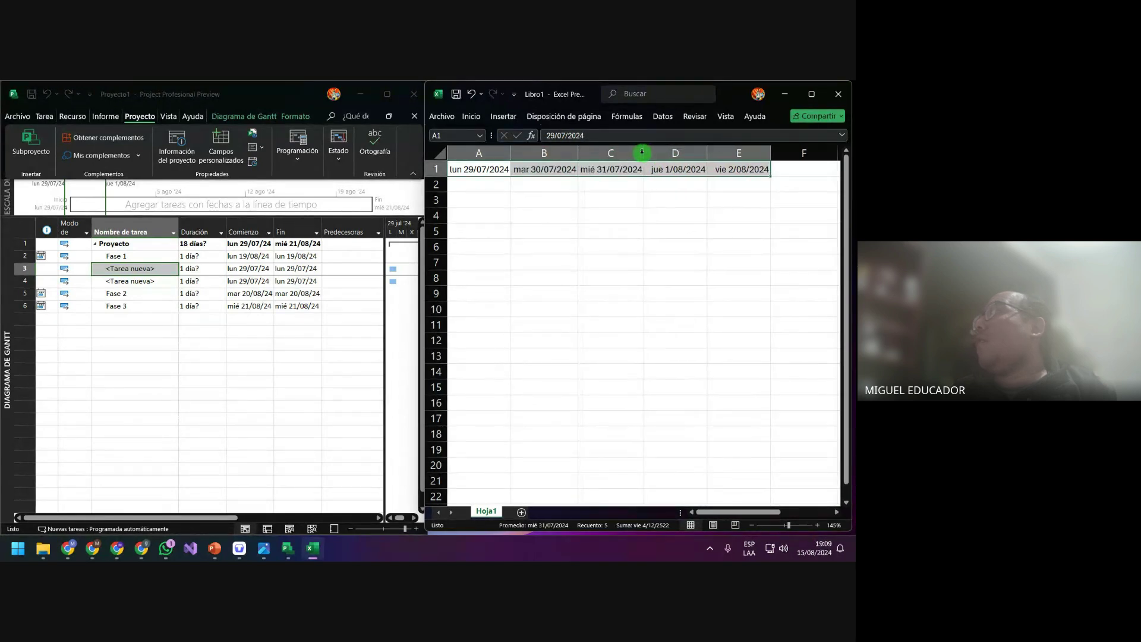
click(741, 200)
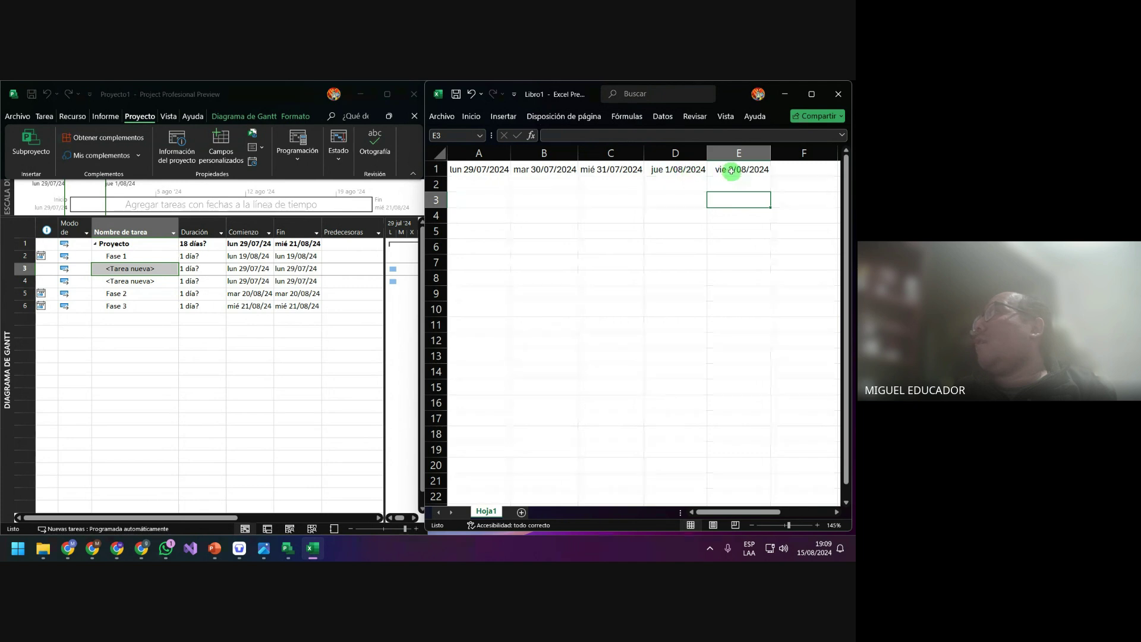
Enter the formula =A1+7 in cell A2 and widen column A to fit its contents
click(479, 181)
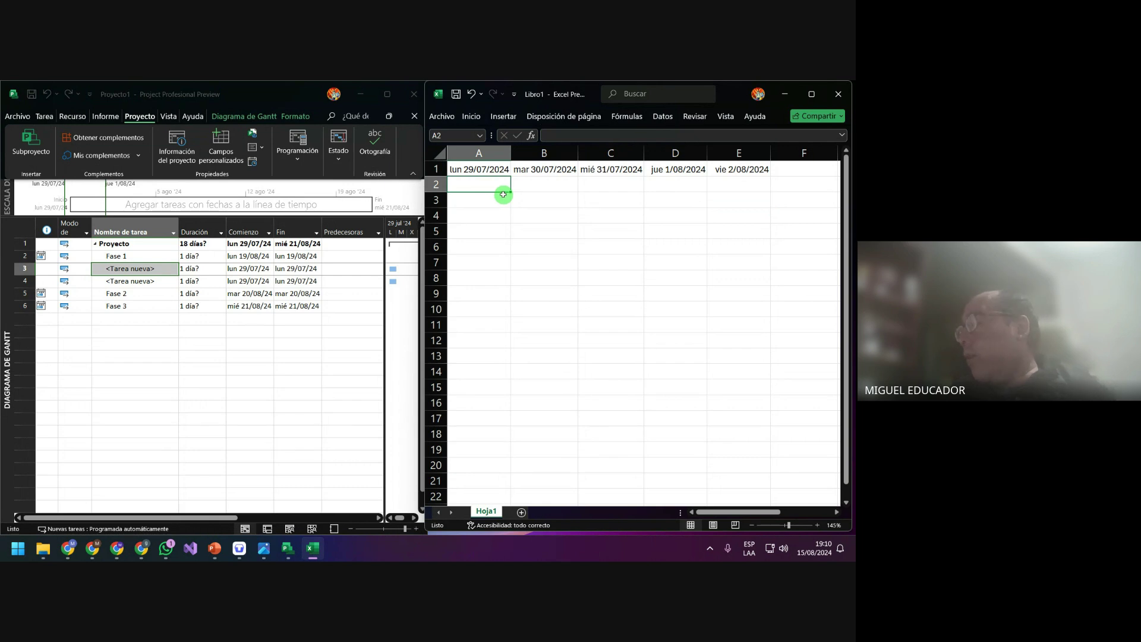
text(=)
key(Up)
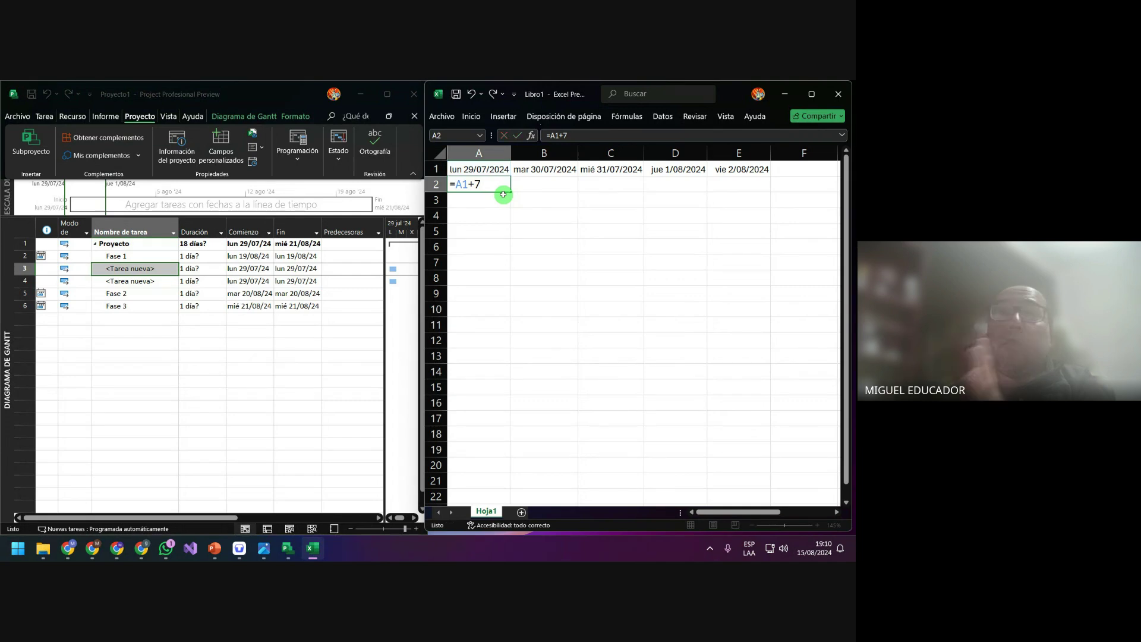
key(Return)
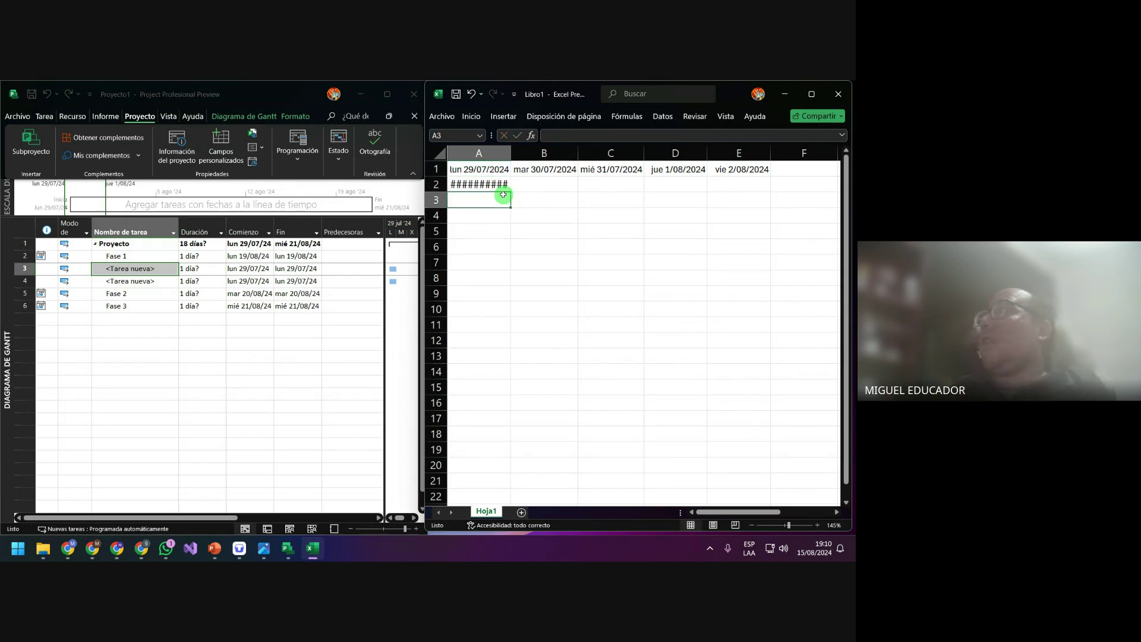
click(512, 160)
double_click(511, 156)
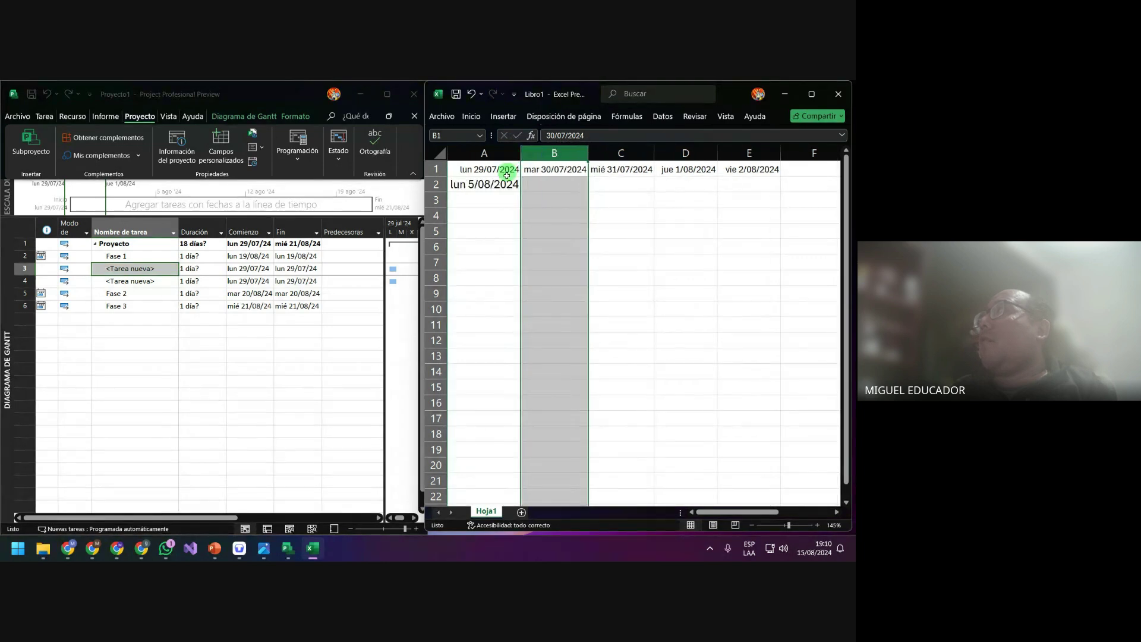
Copy the formatting of cell A1 onto the date in cell A2
click(504, 183)
click(505, 169)
right_click(507, 171)
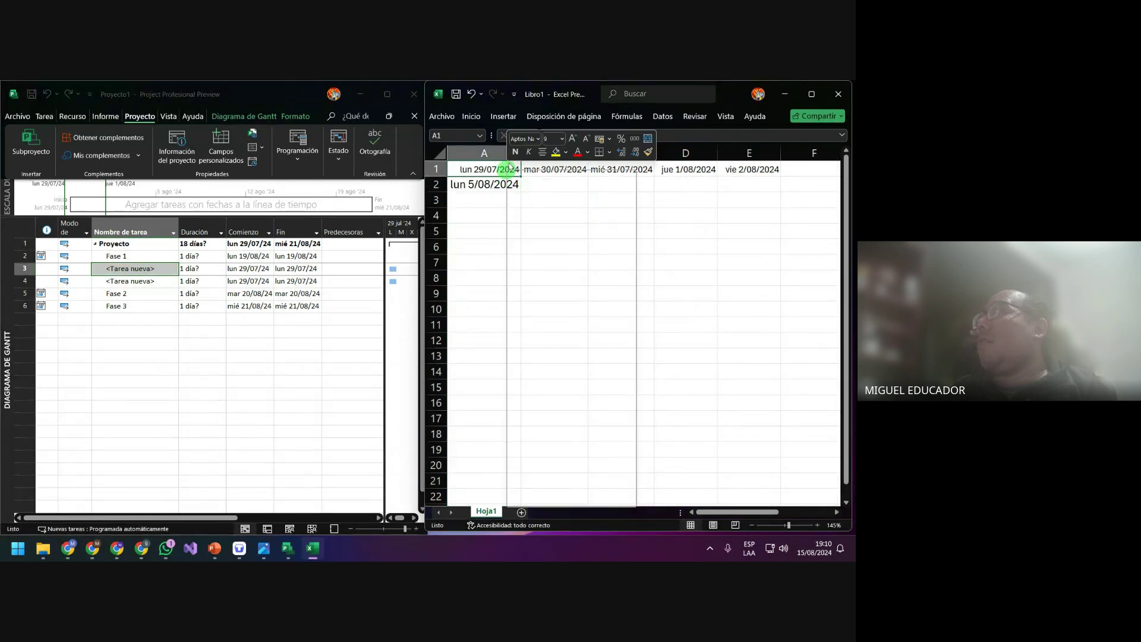
click(648, 152)
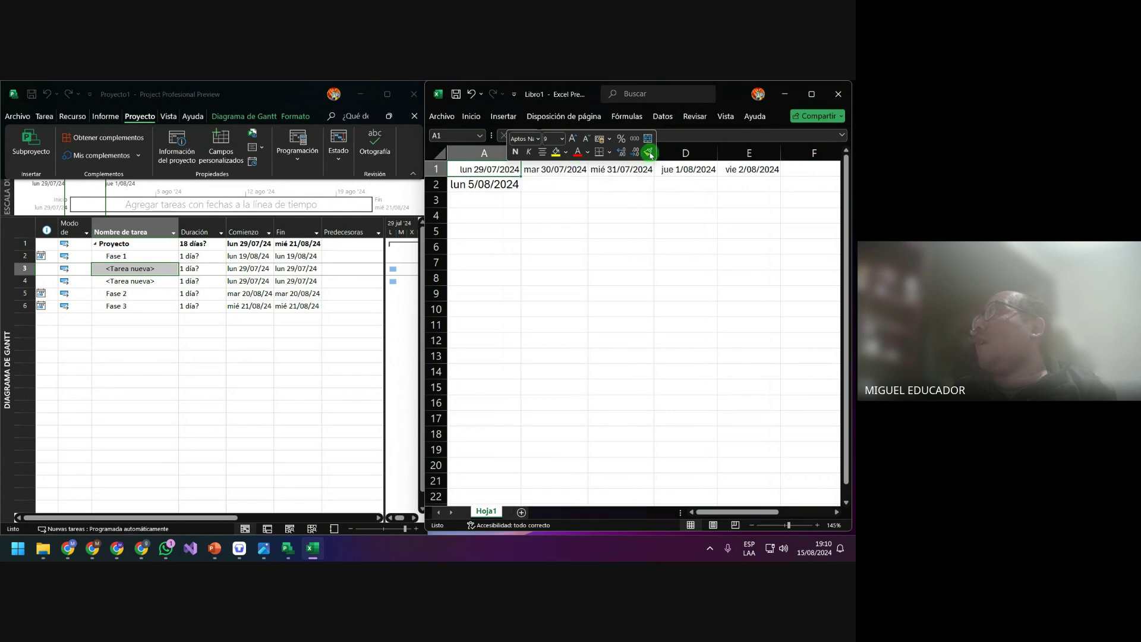
mouse_move(522, 186)
mouse_down()
mouse_move(739, 223)
mouse_move(740, 237)
mouse_move(722, 238)
mouse_up()
click(511, 185)
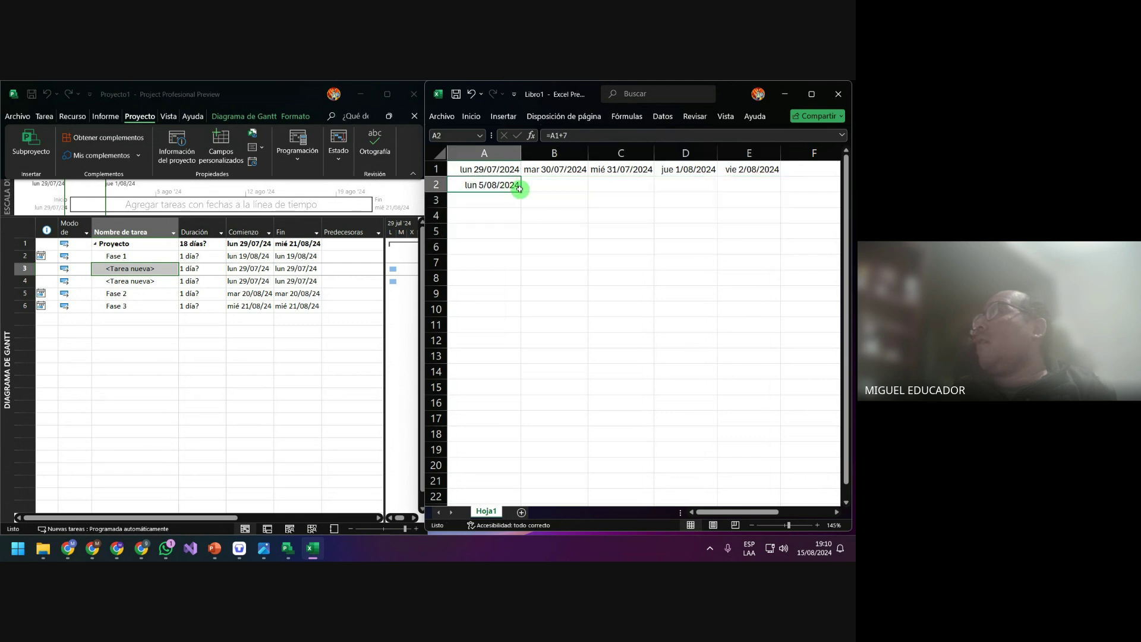
Fill the A2 formula across to E2, and extend it into row 3 from A3 to E3
drag(522, 189, 756, 190)
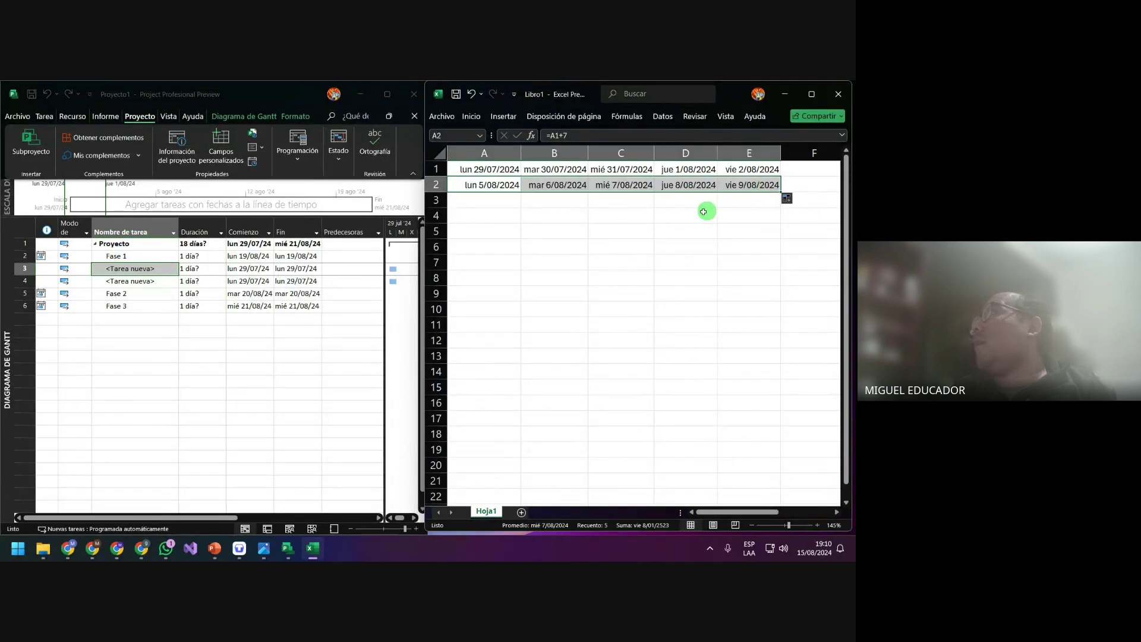
click(681, 214)
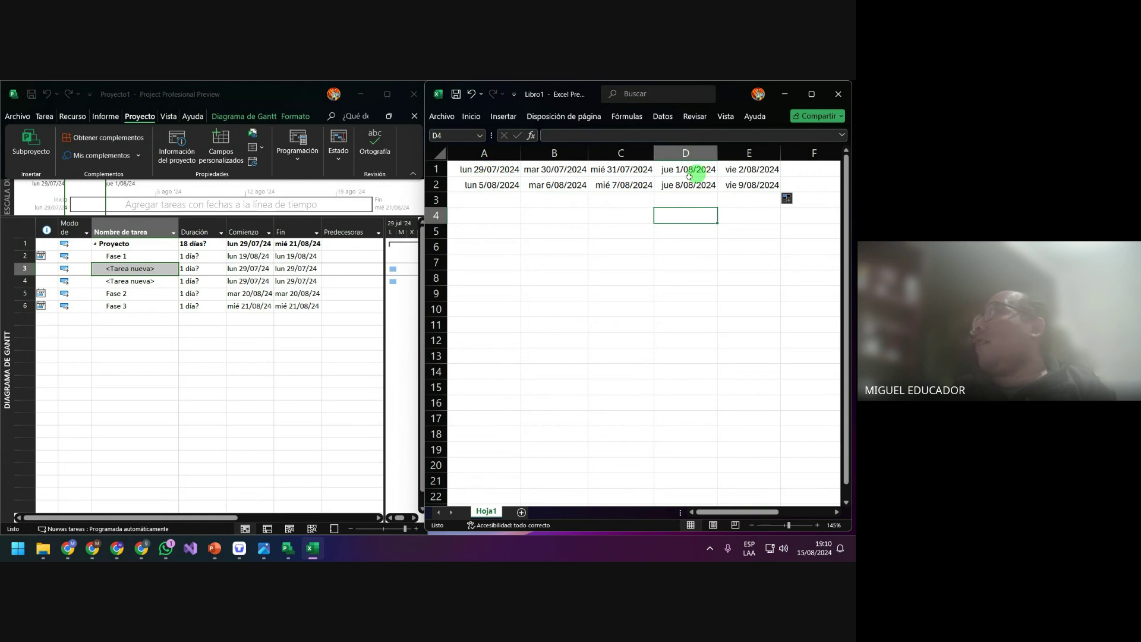
click(489, 186)
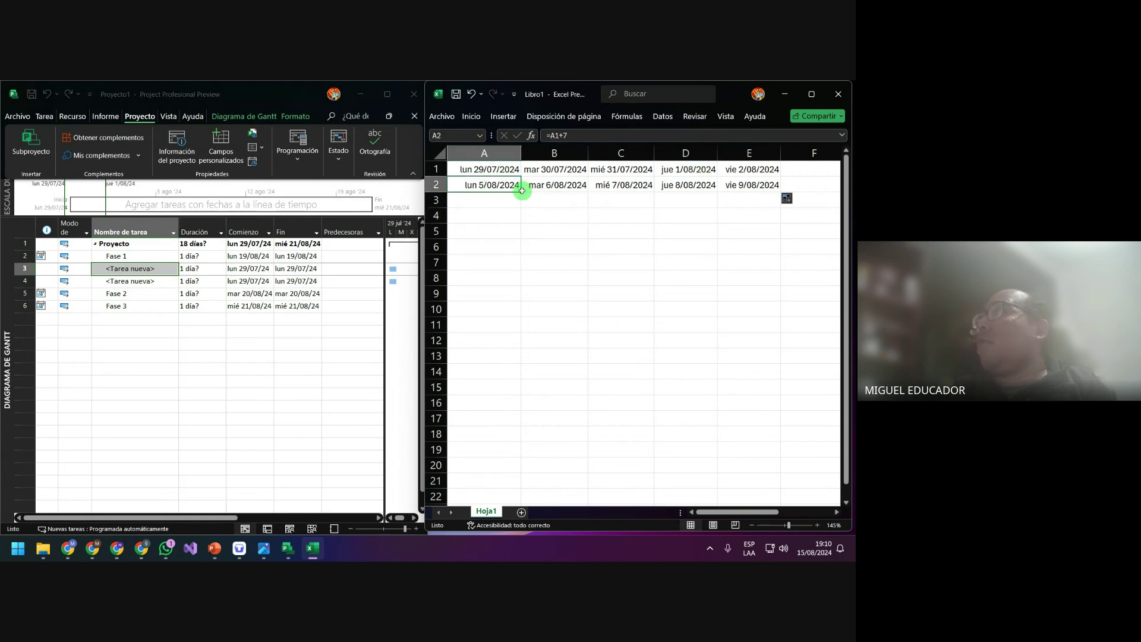
drag(521, 192, 760, 210)
click(509, 200)
click(709, 250)
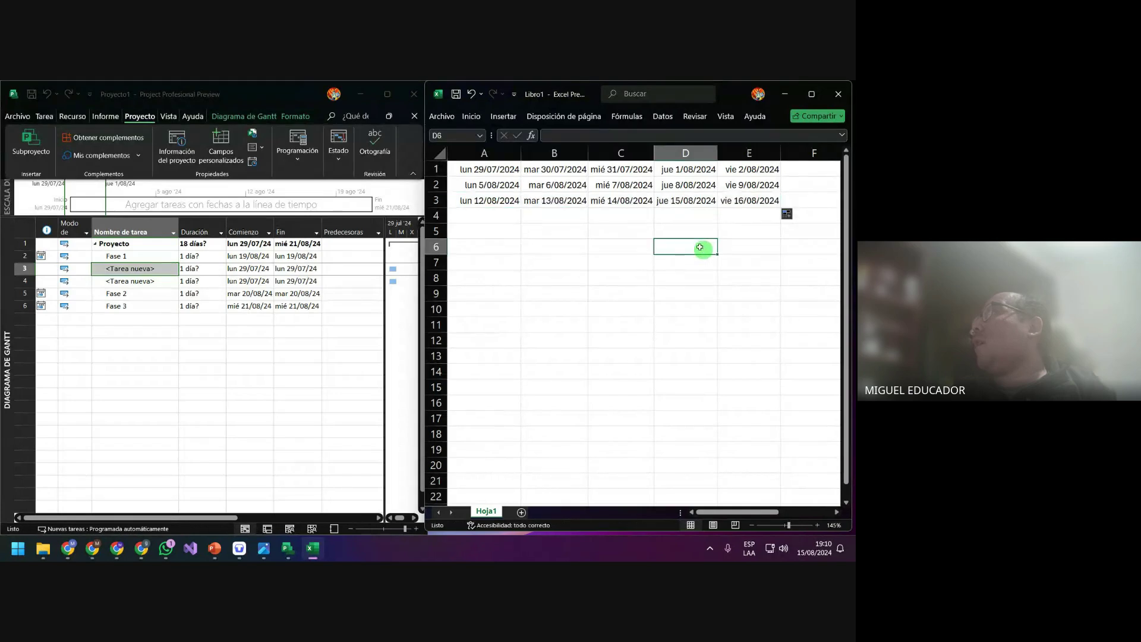
Extend the weekly date formula from cell A3 into row 4, filling A4 to C4
click(509, 200)
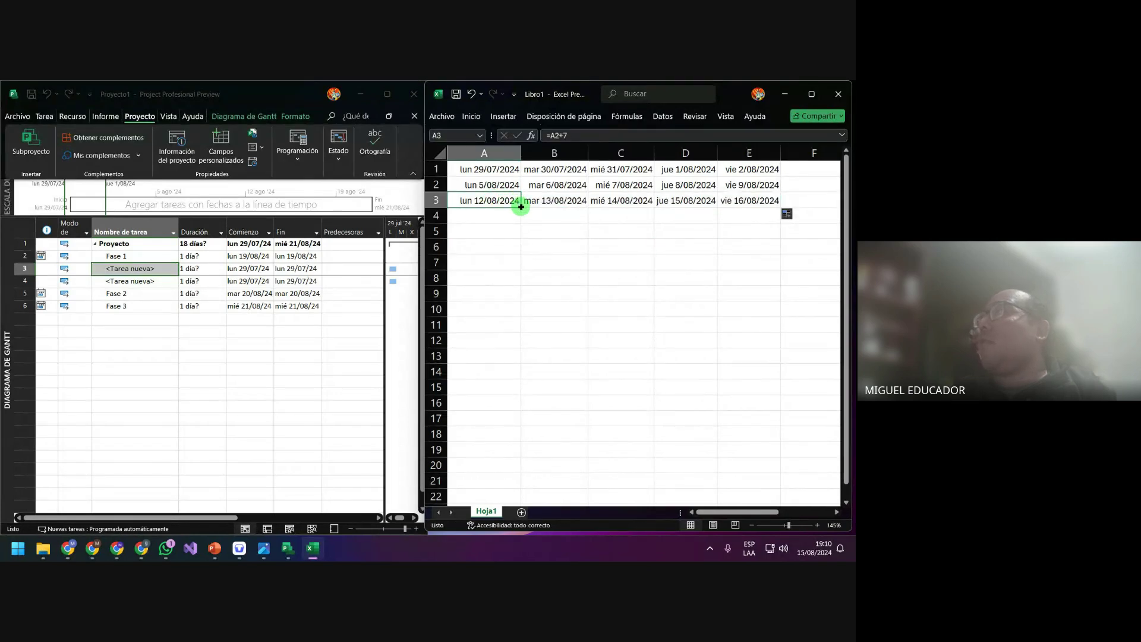
drag(520, 207, 628, 219)
click(515, 219)
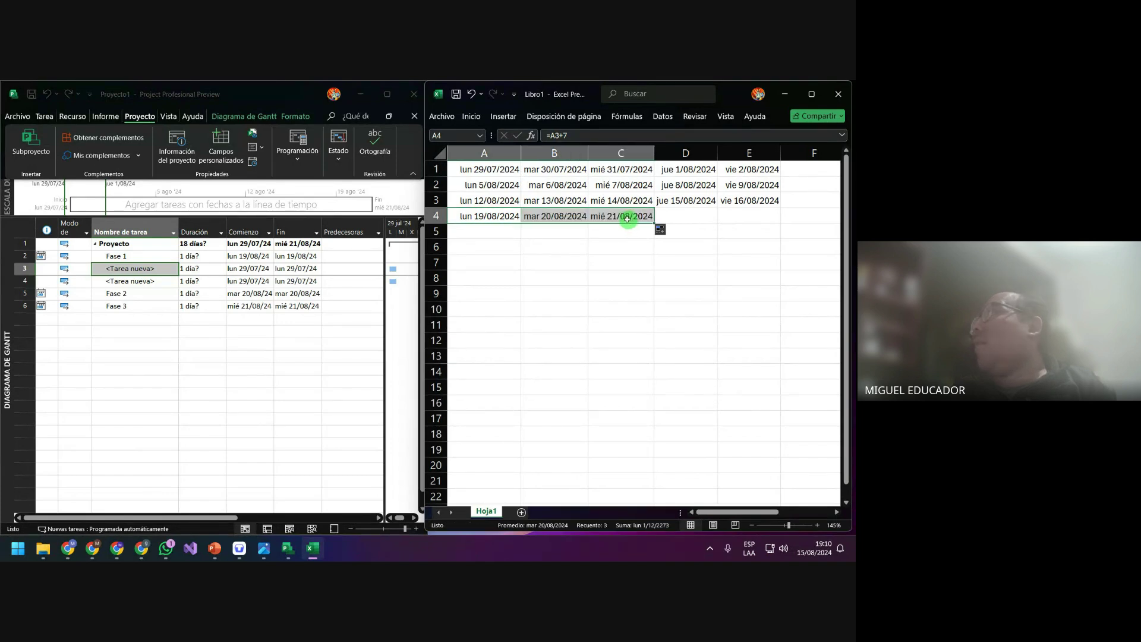
Enter the formula =CONTAR(A1:E4) in cell A6 to count the working dates
click(503, 245)
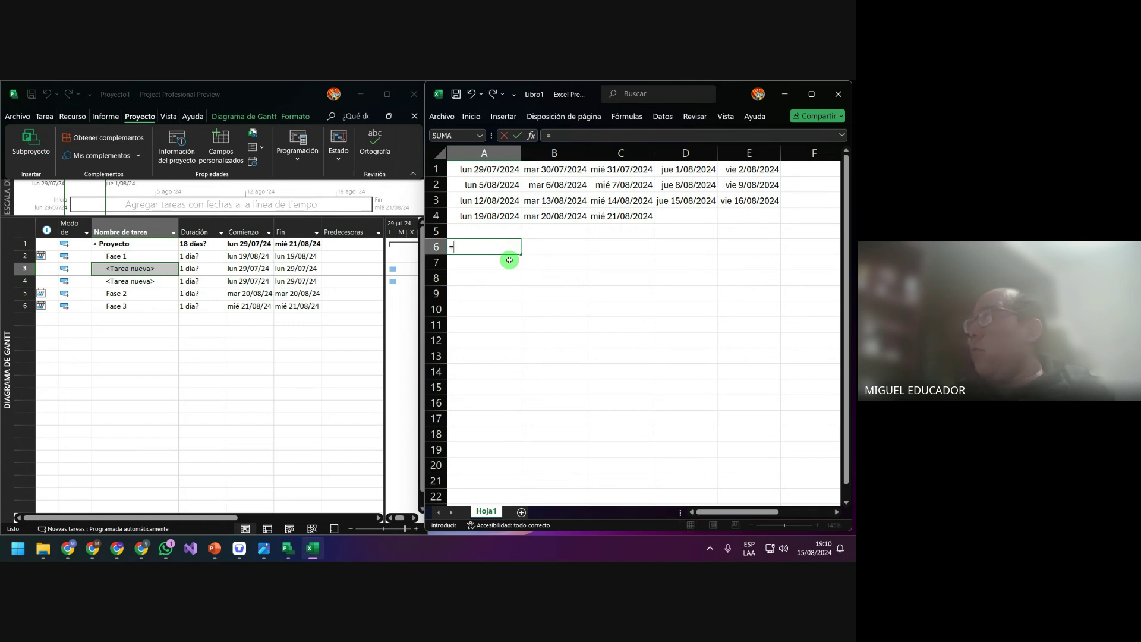
text(=con)
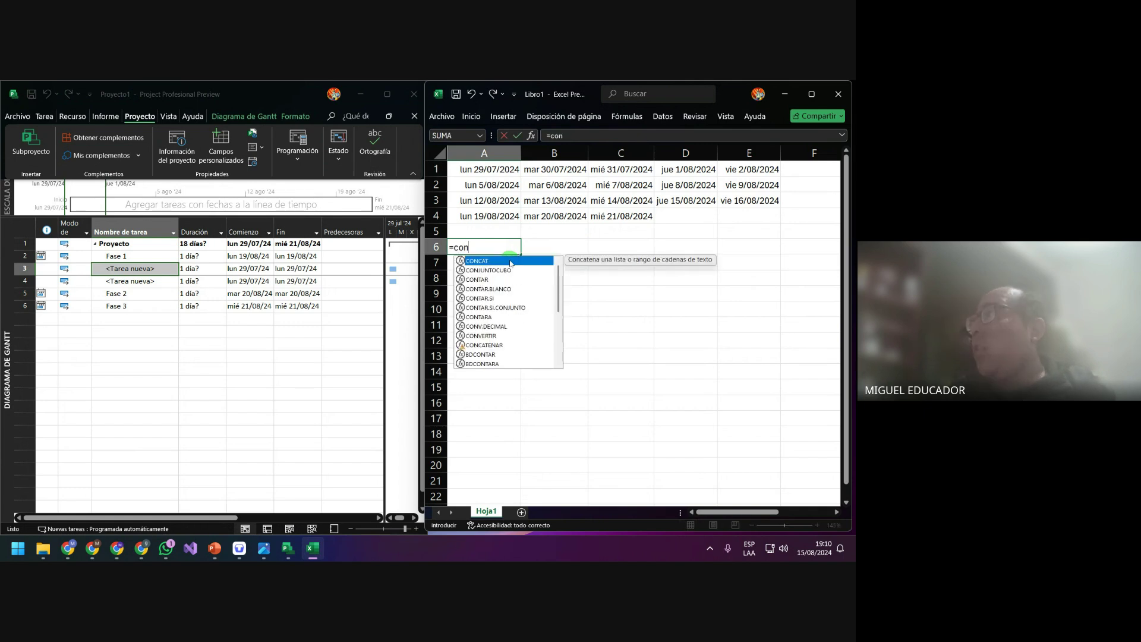
text(t)
key(Tab)
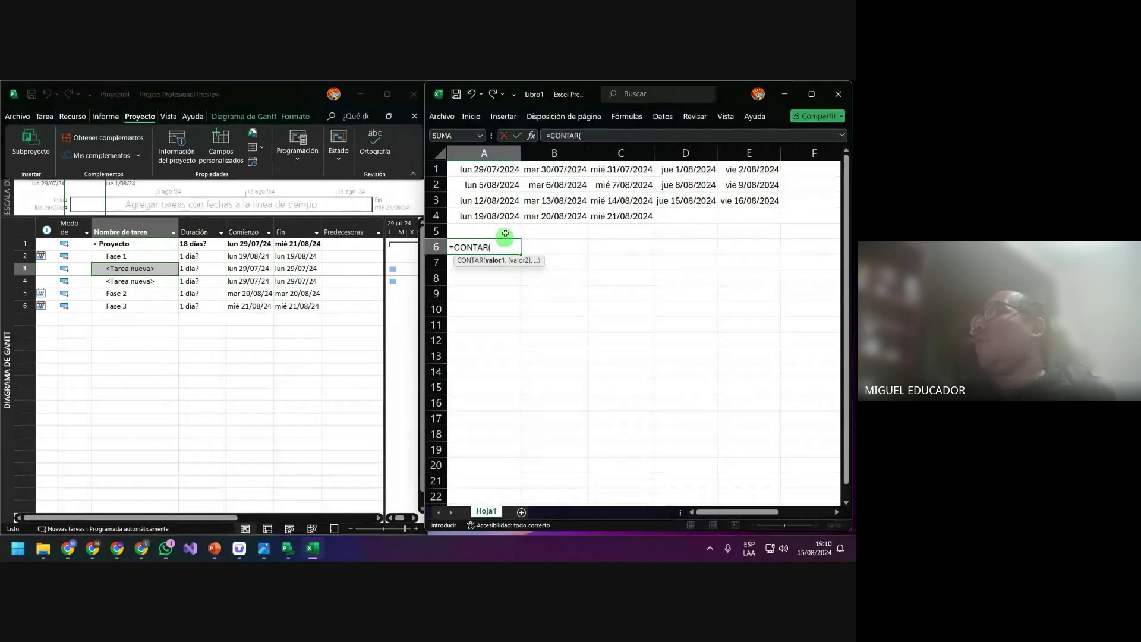
drag(495, 172, 753, 220)
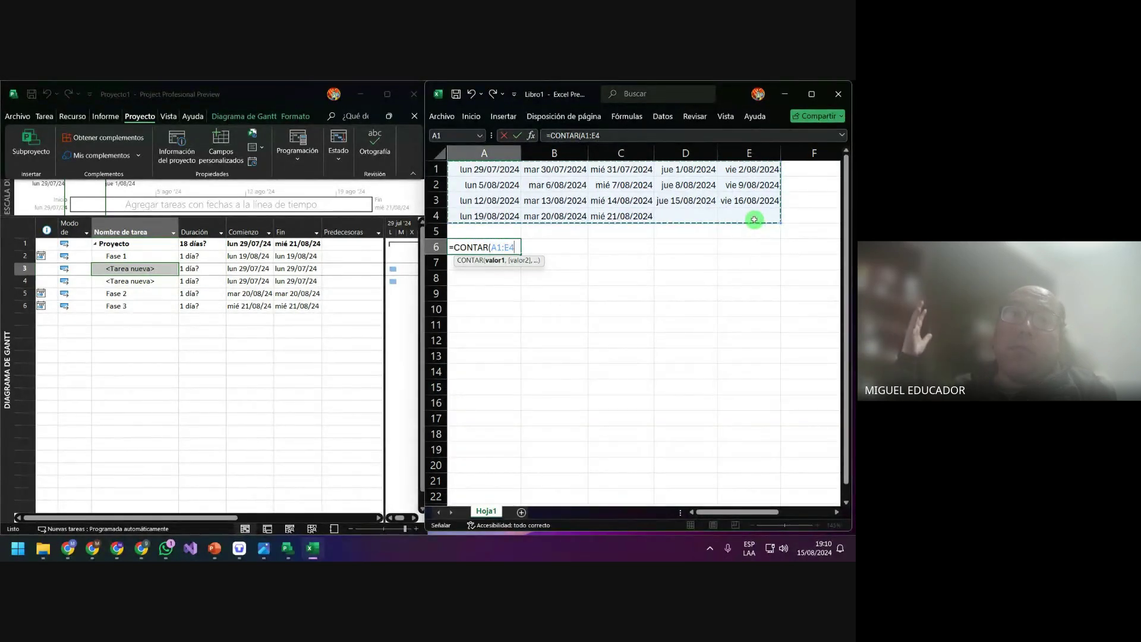
key(Return)
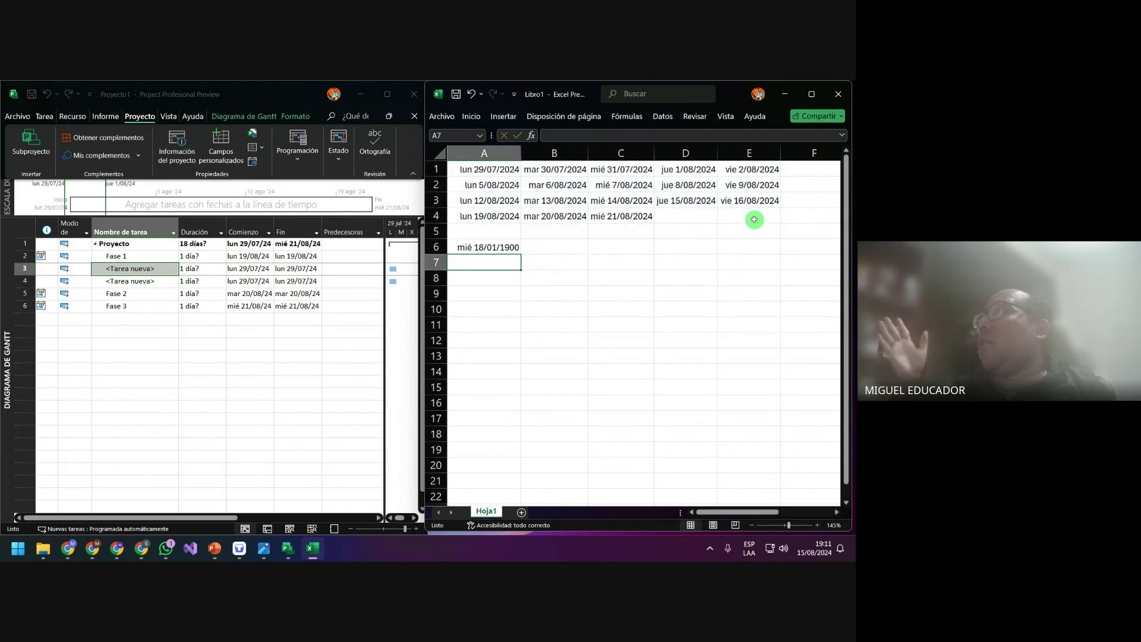
Format the count in cell A6 as a plain number without decimals
click(494, 245)
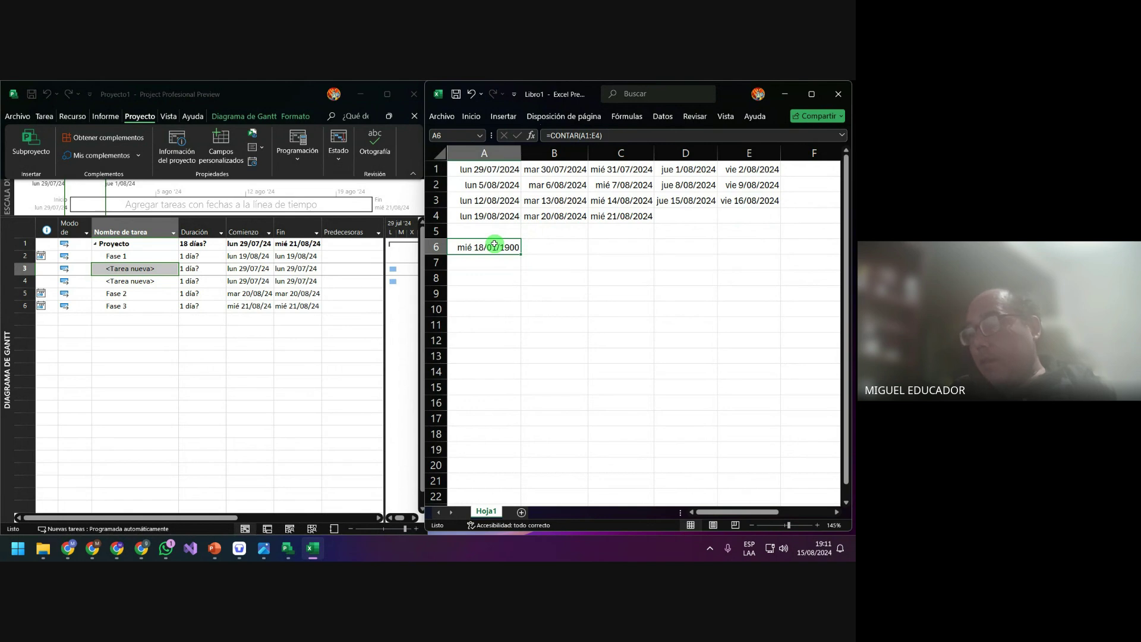
key(ctrl+shift+1)
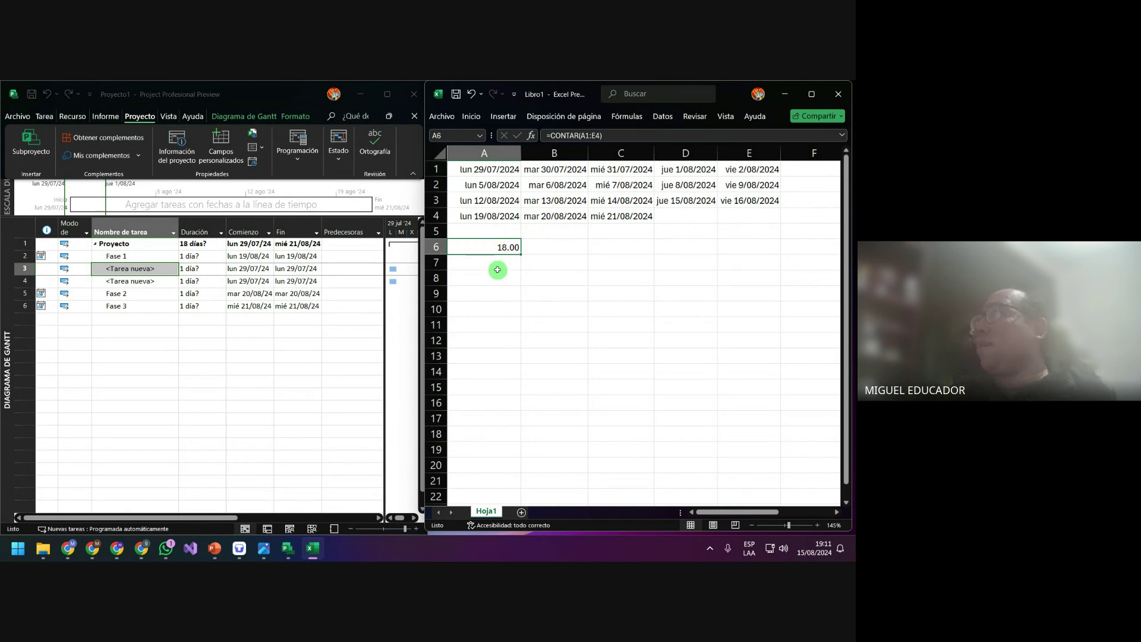
click(544, 278)
click(509, 249)
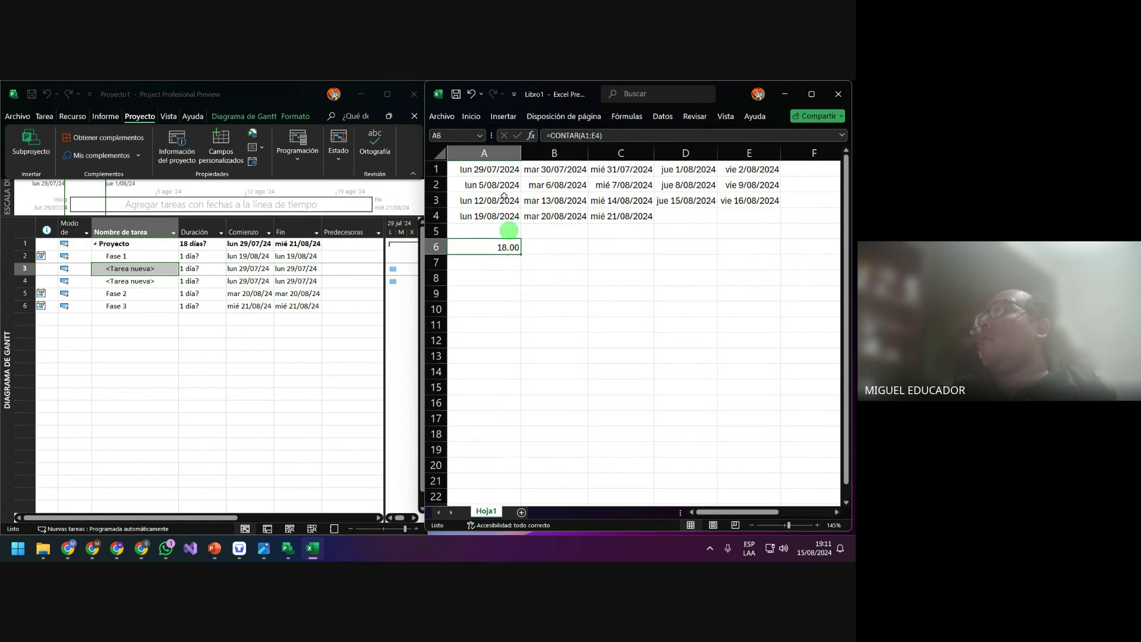
click(472, 117)
click(575, 157)
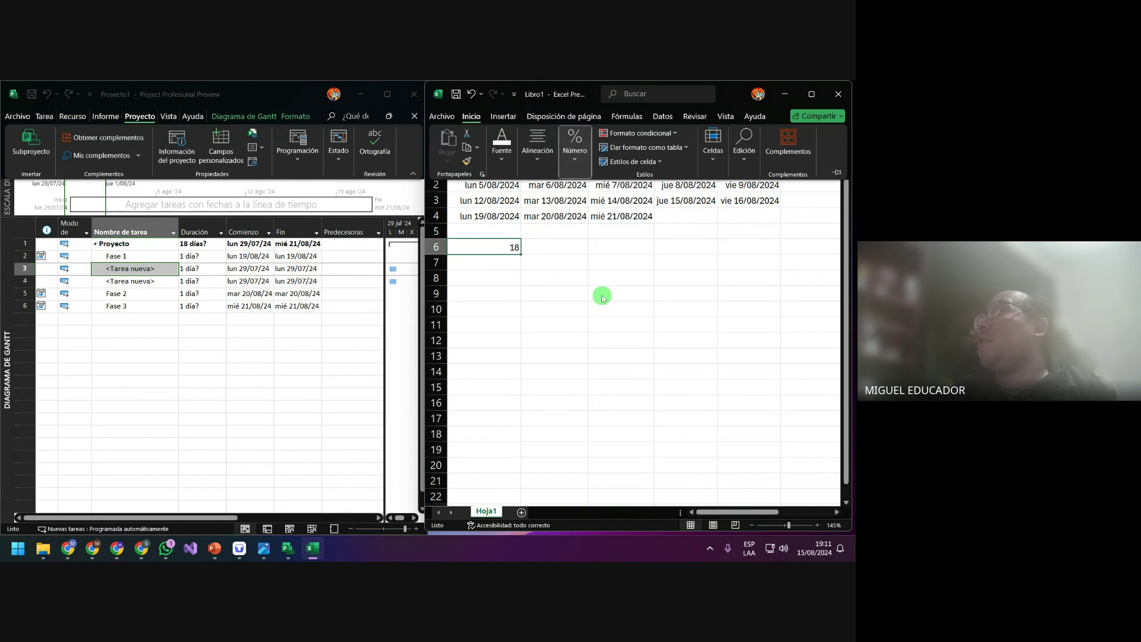
click(515, 248)
Select the dates in cells A4:C4 to compare them with the phase dates in the project
click(518, 310)
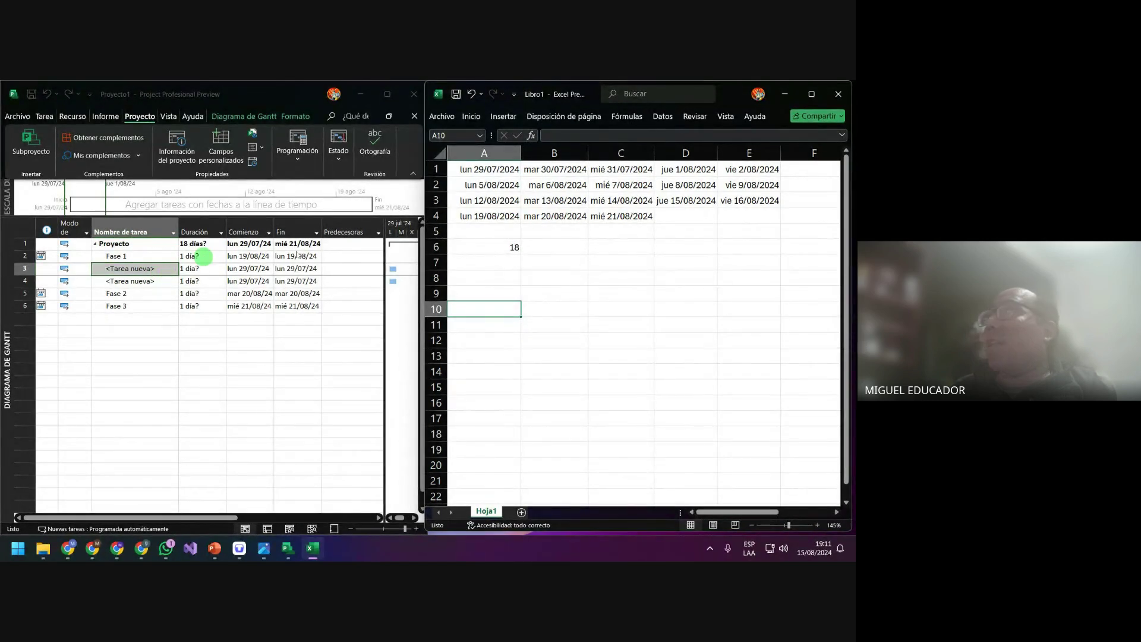
click(597, 245)
drag(496, 216, 635, 218)
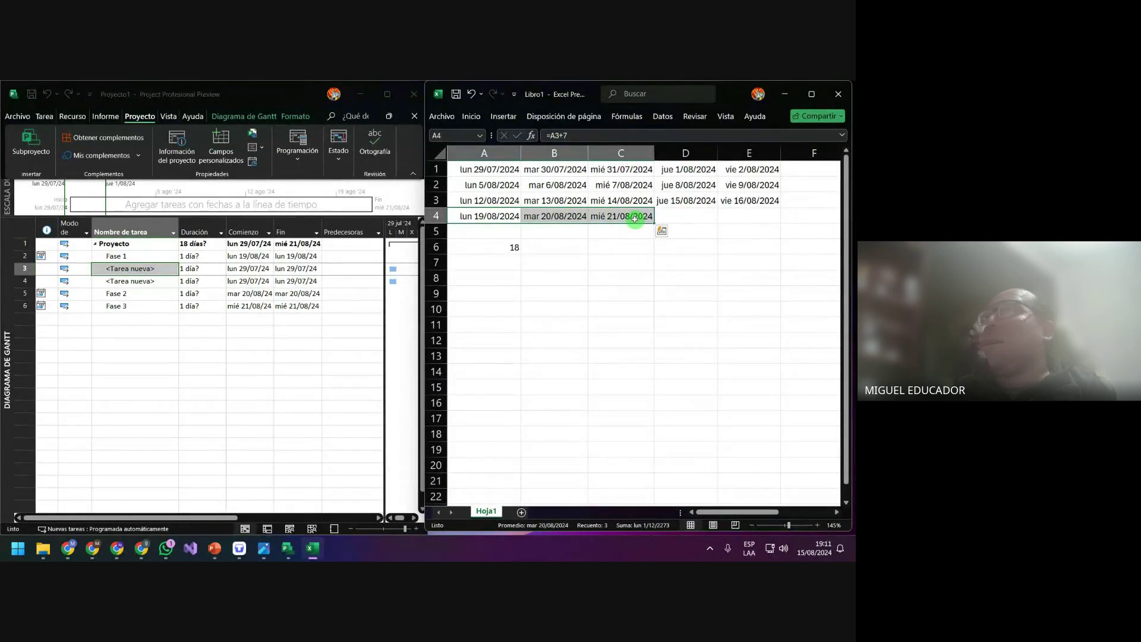
Switch to Project and set the start date of the new task in row 3 to 31 July 2024
click(297, 343)
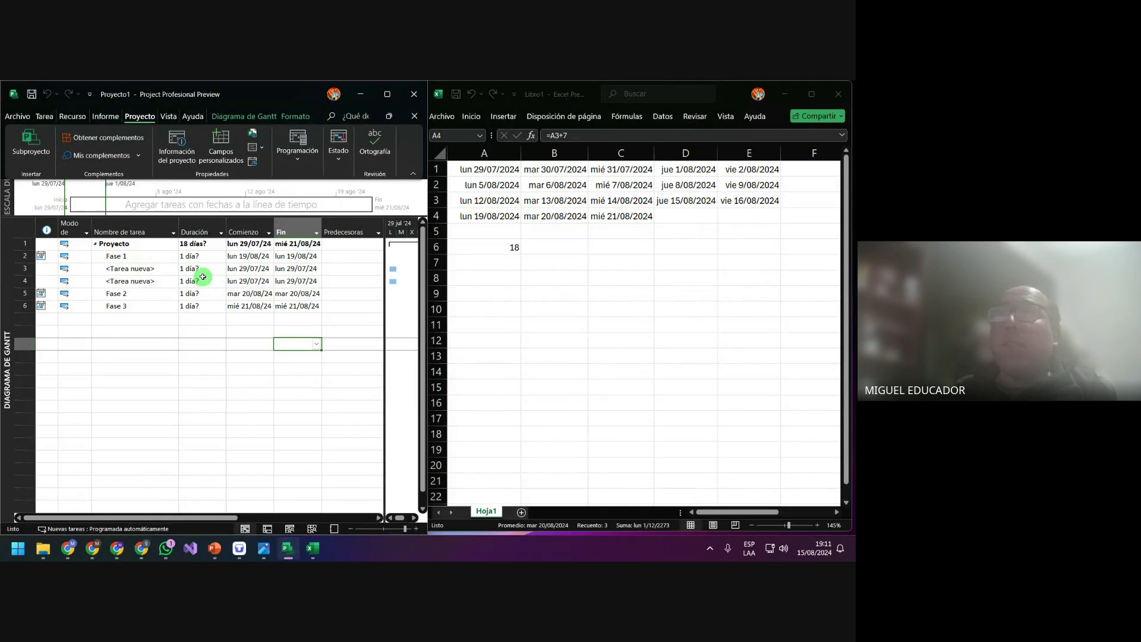
click(257, 268)
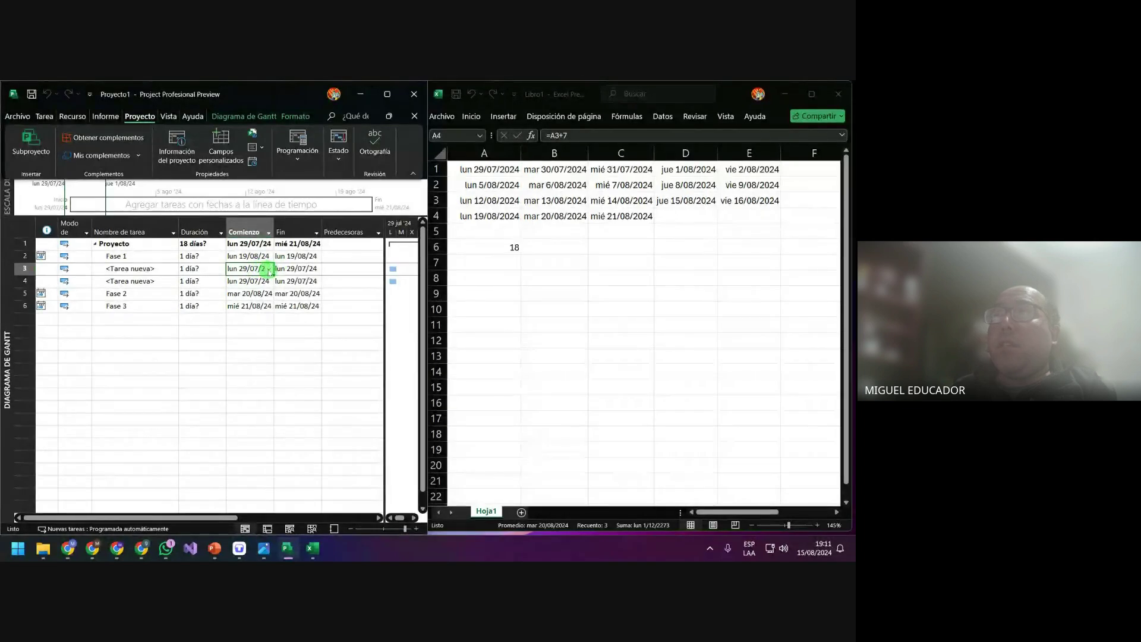
click(269, 270)
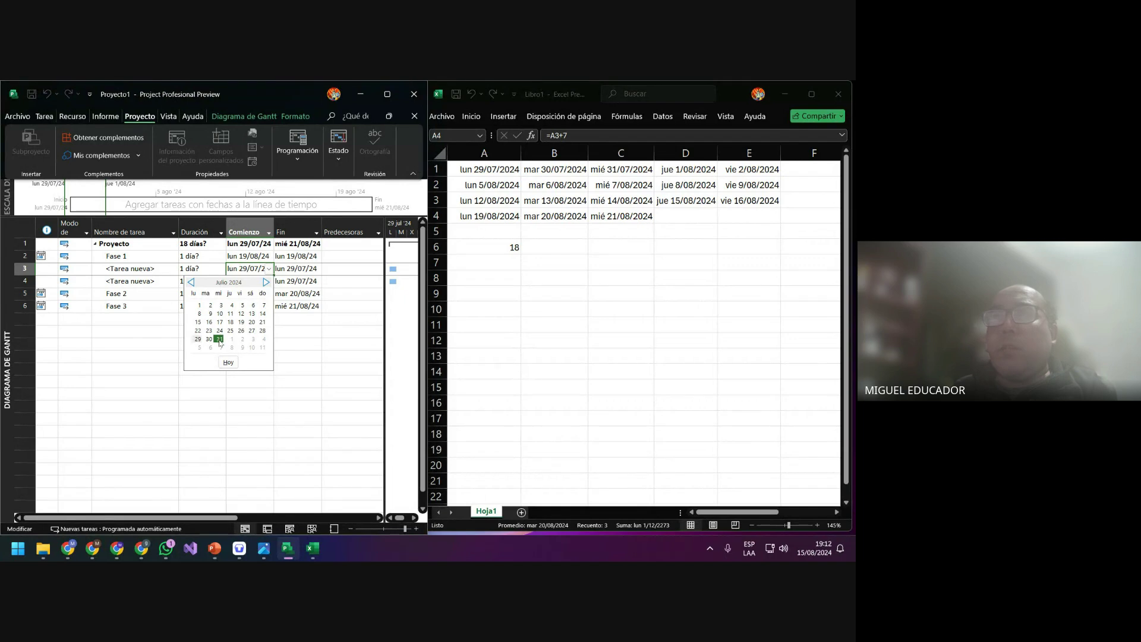
click(220, 340)
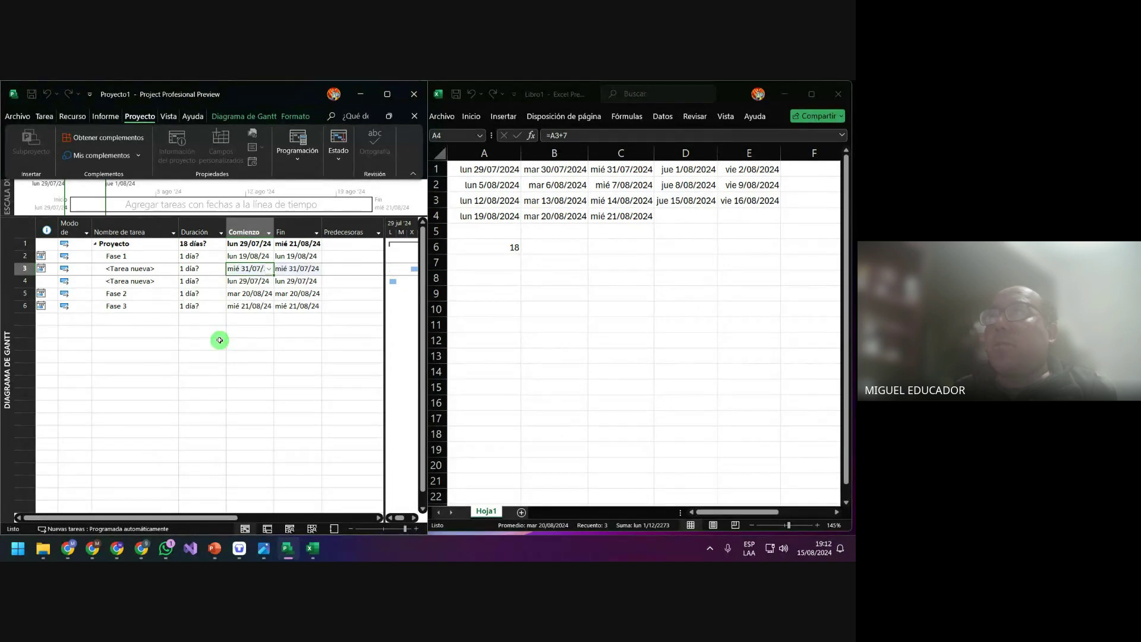
Set the start date of the new task in row 4 to 1 August 2024, moving it without a link and suppressing this suggestion
click(270, 282)
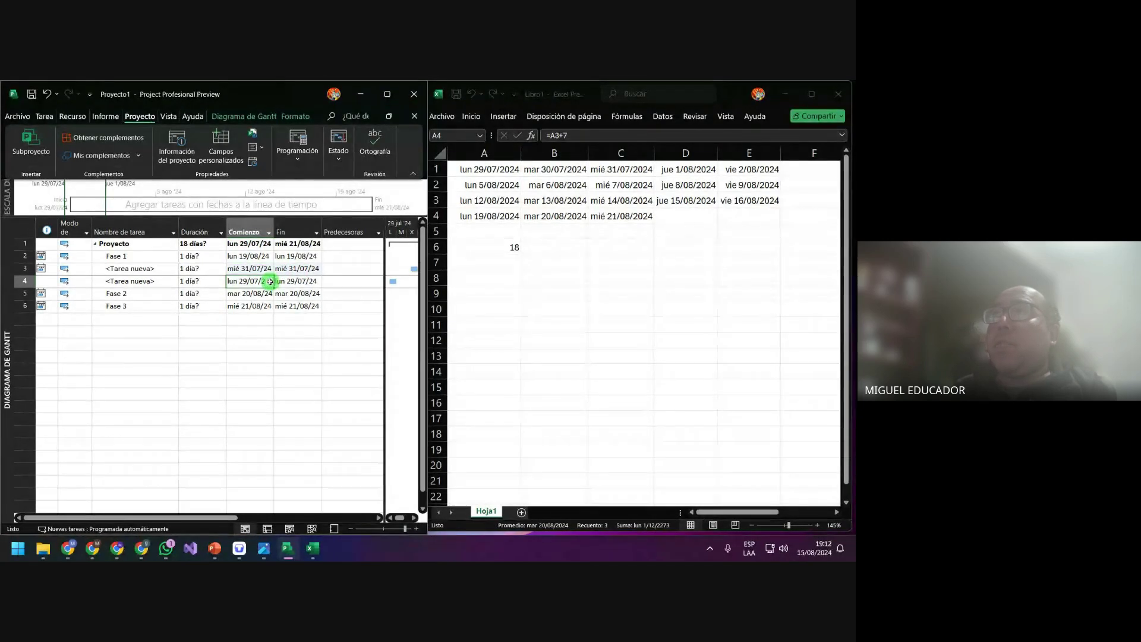
click(269, 282)
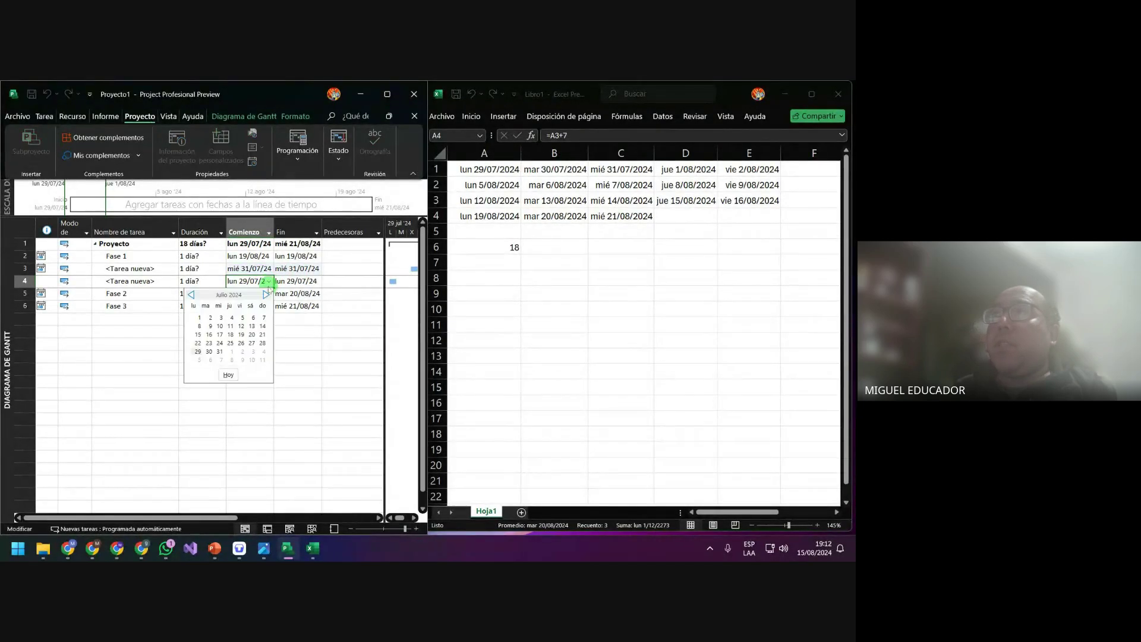
click(232, 351)
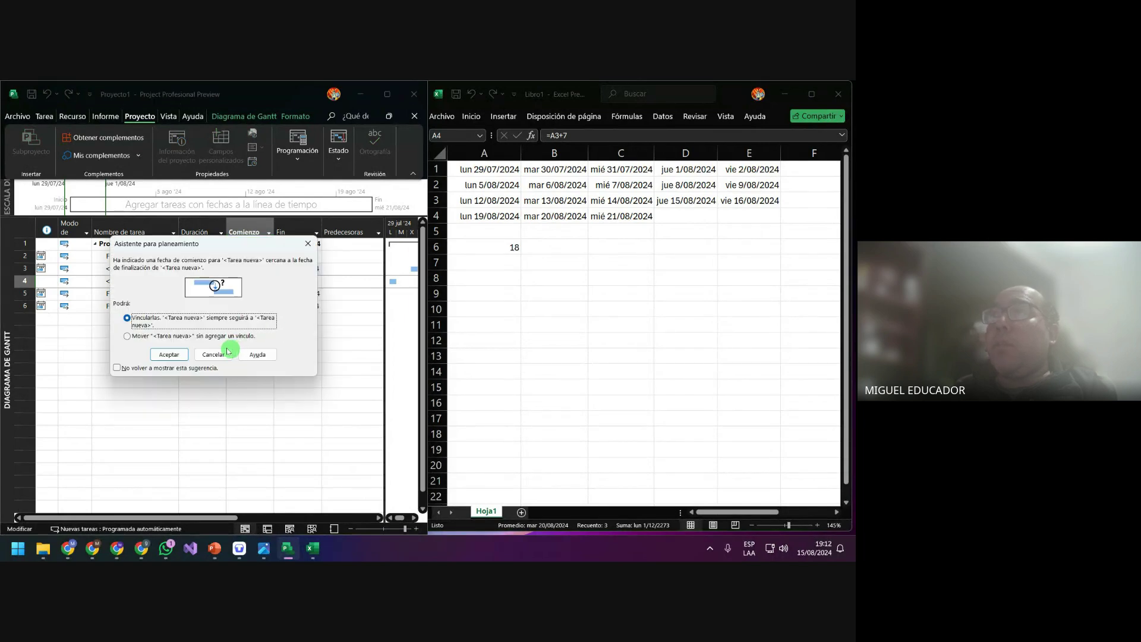
click(198, 336)
click(126, 367)
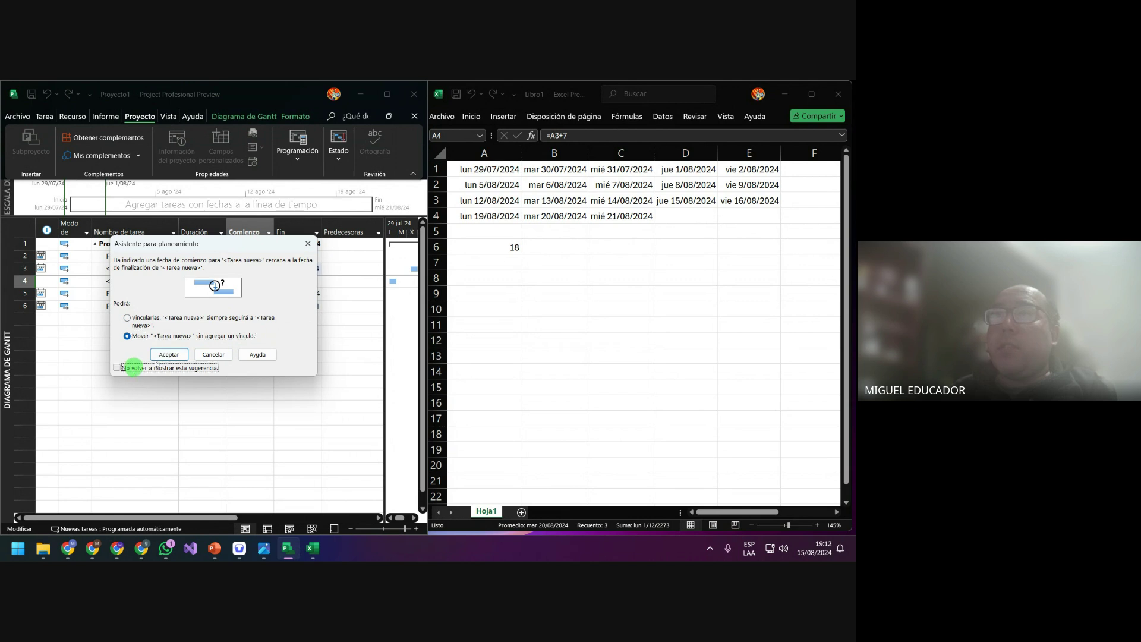
click(181, 354)
click(294, 343)
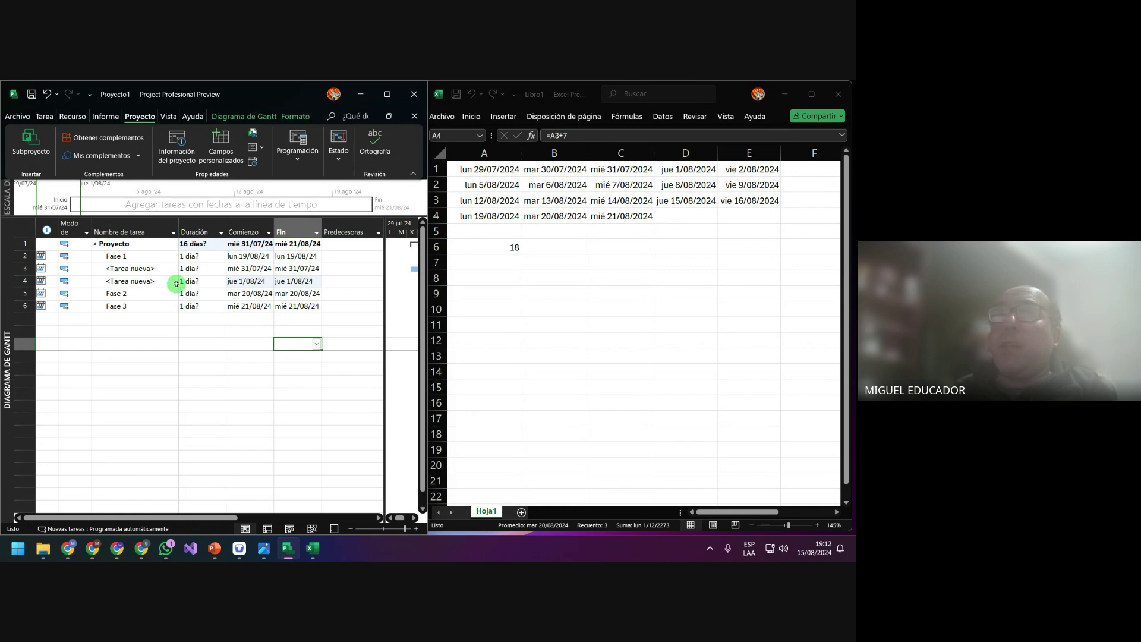
Insert two new tasks between Fase 2 and Fase 3
click(155, 294)
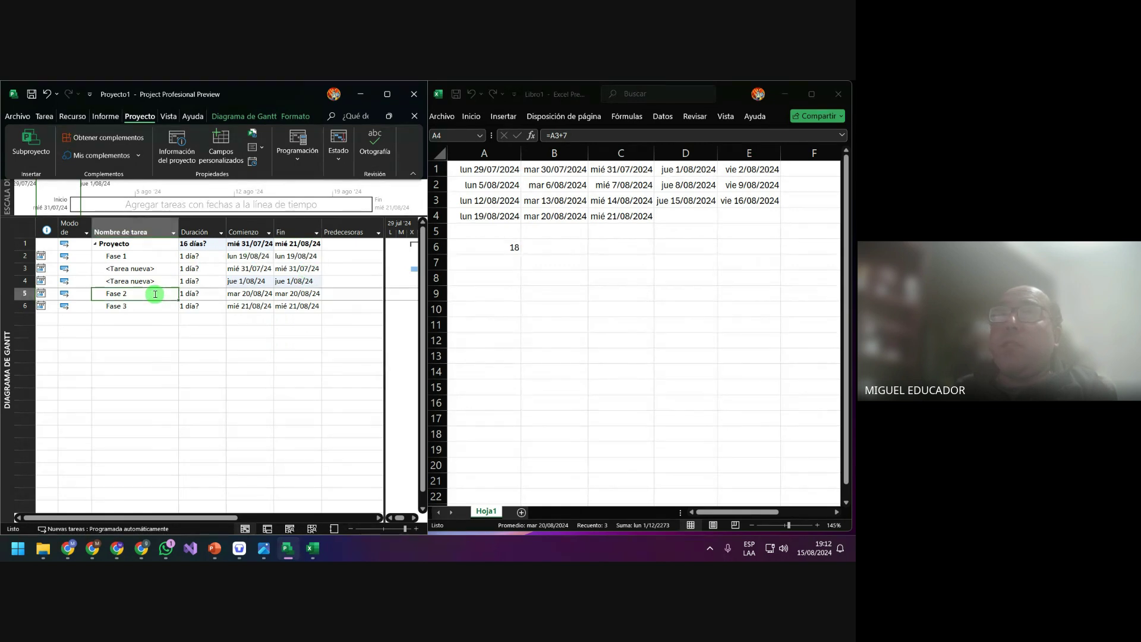
click(146, 310)
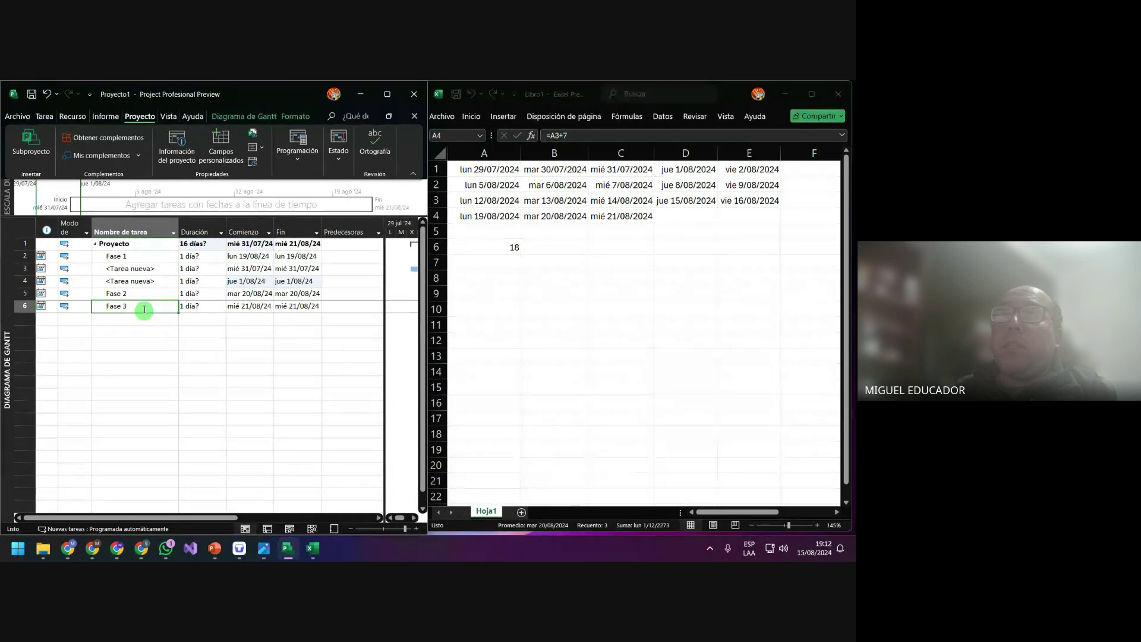
right_click(145, 309)
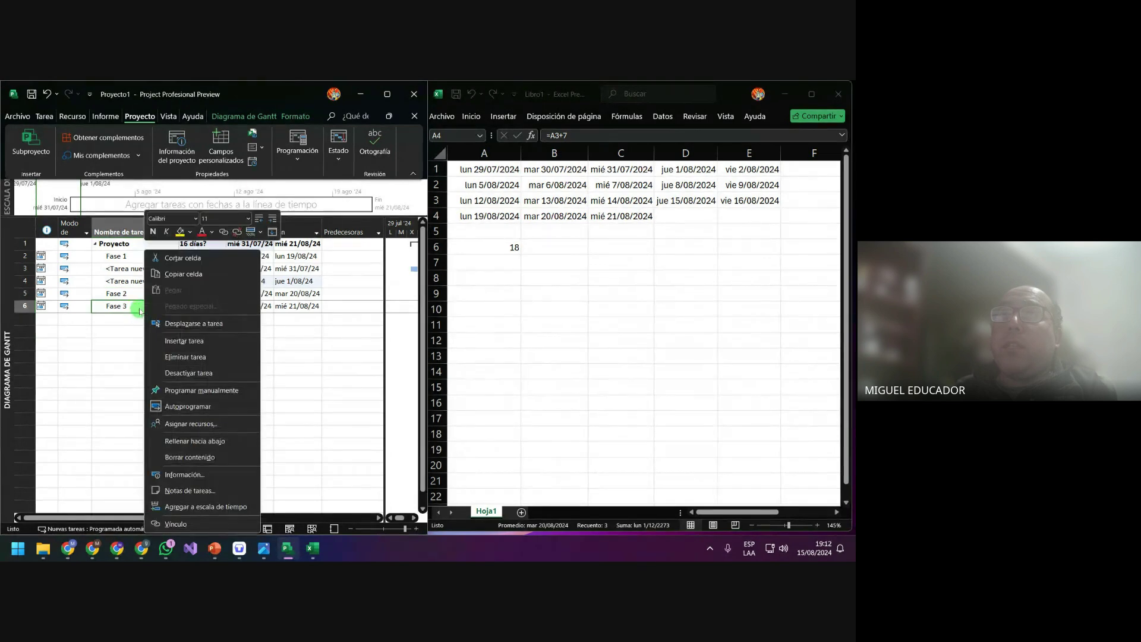
click(184, 342)
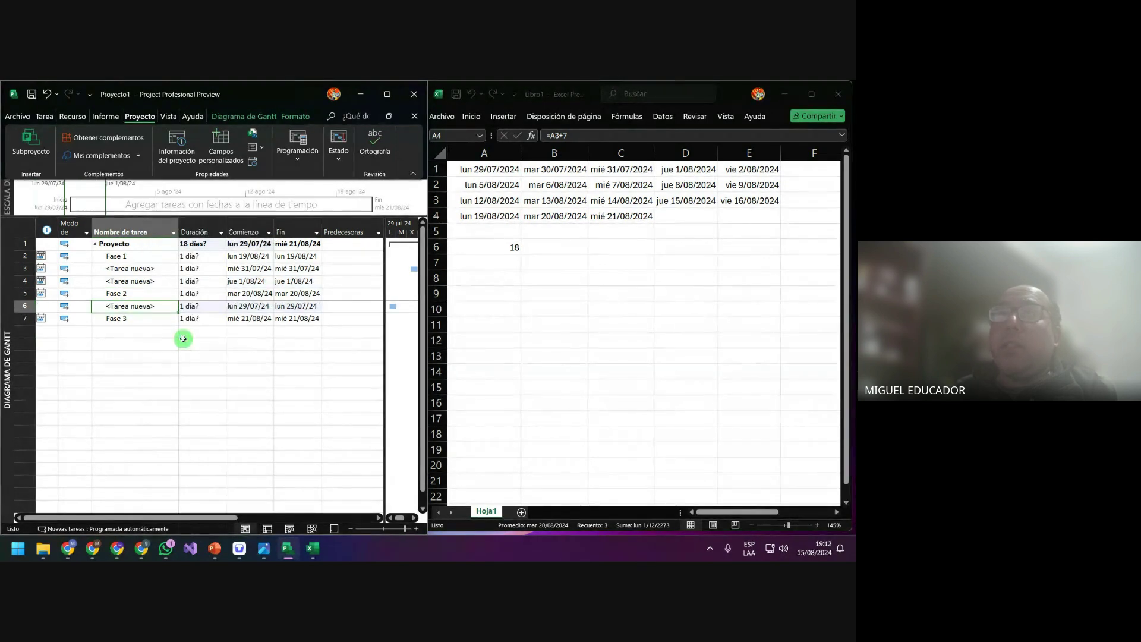
click(148, 319)
right_click(149, 319)
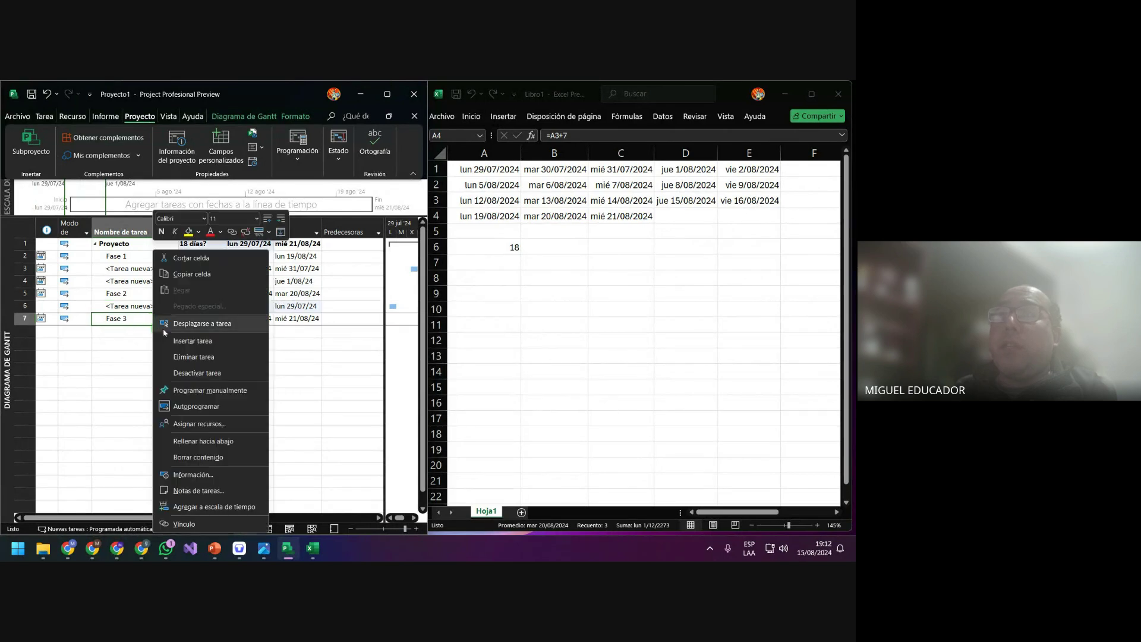
click(205, 343)
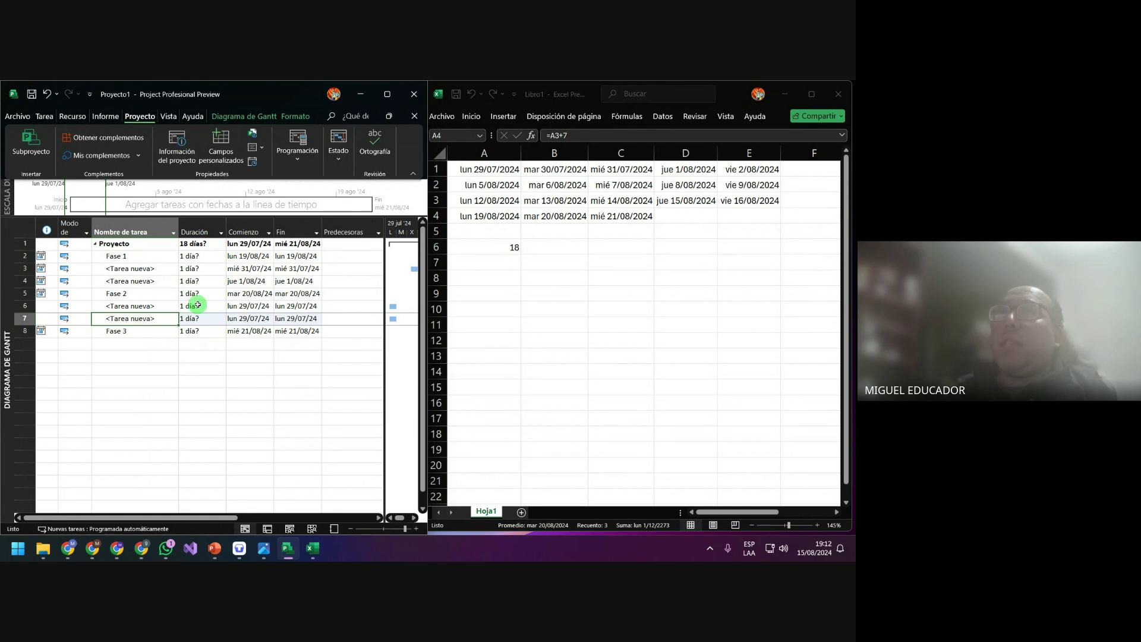
Set the start dates of the two new tasks under Fase 2 to 7 and 8 August 2024
click(240, 308)
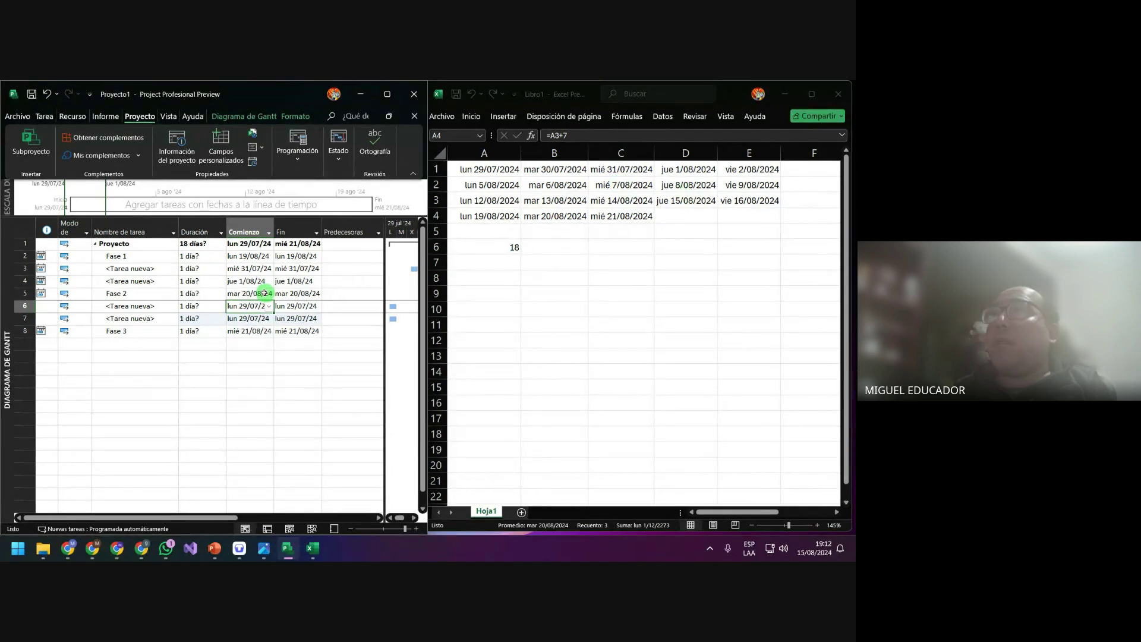
click(261, 293)
click(261, 306)
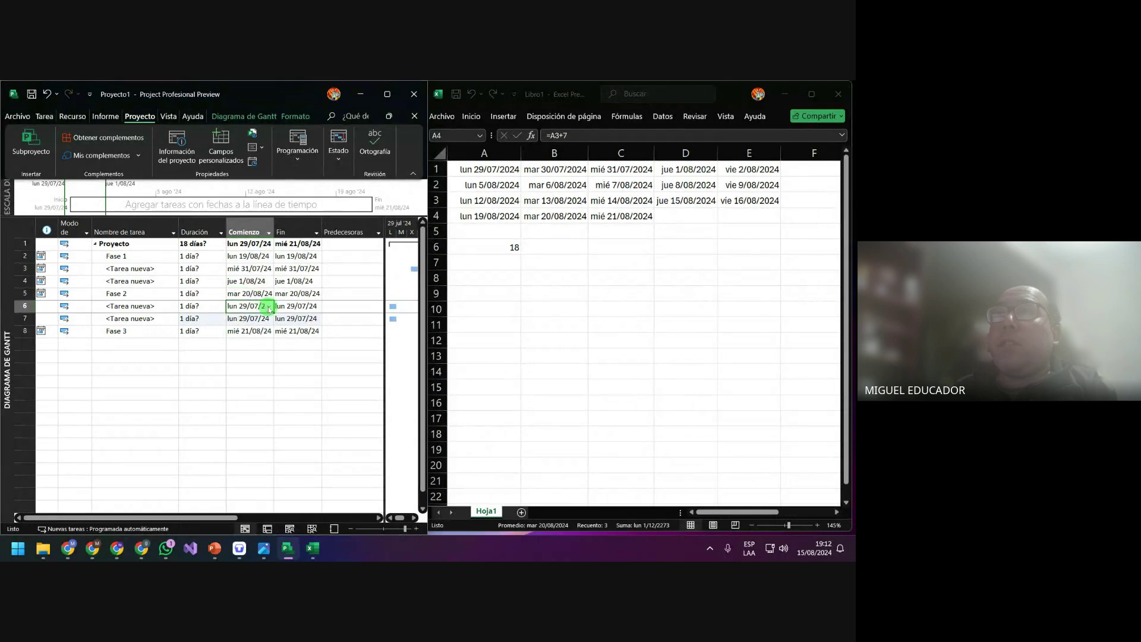
click(268, 307)
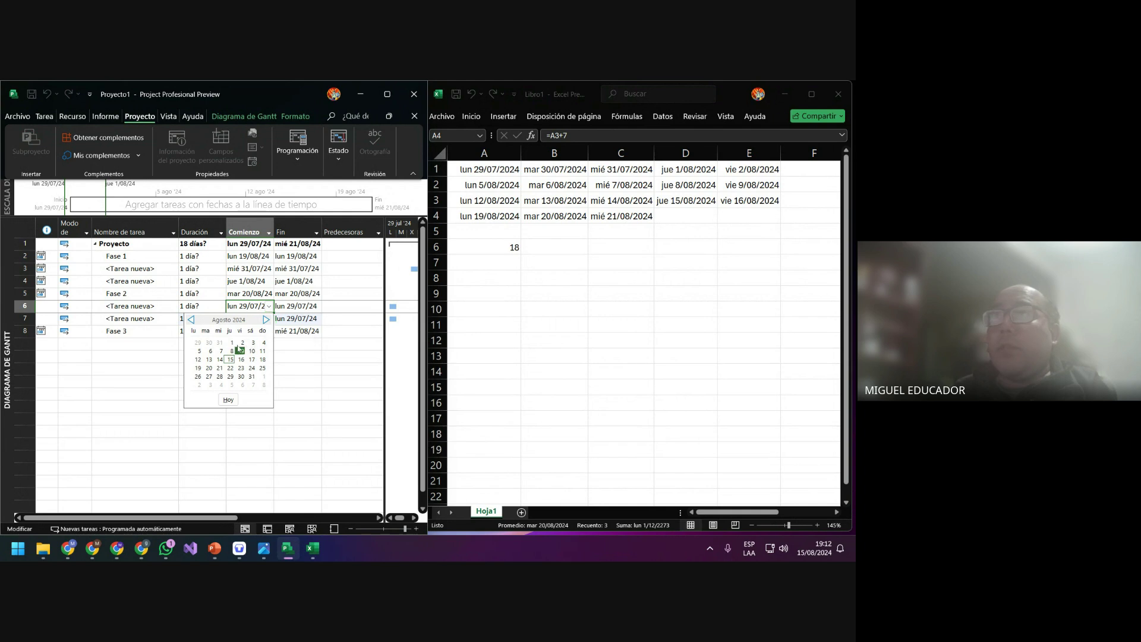
click(220, 351)
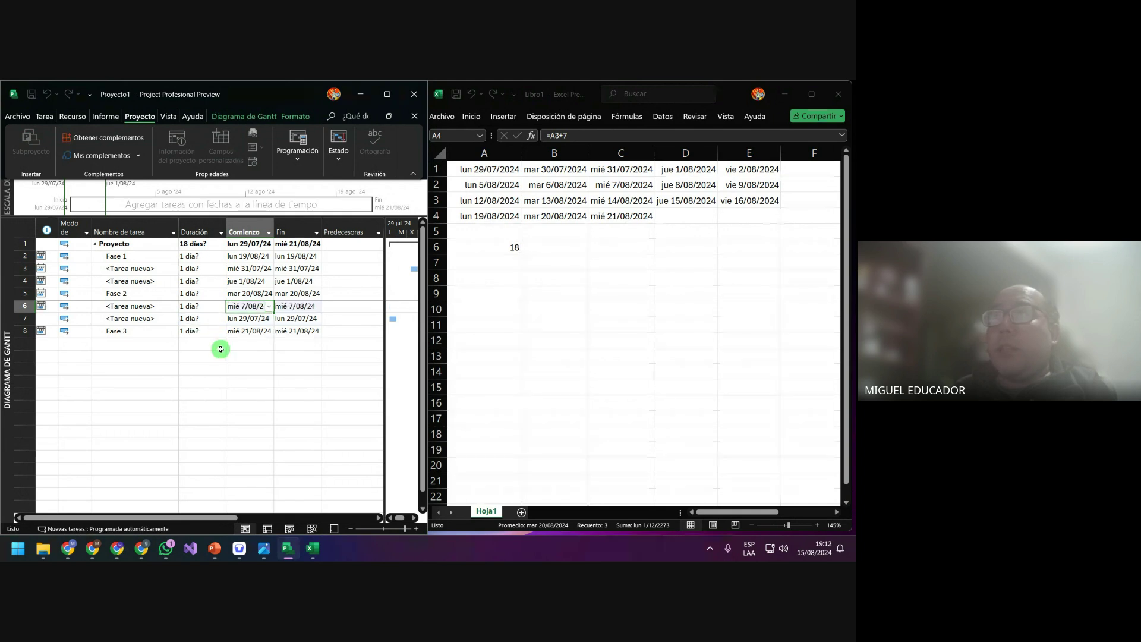
click(269, 319)
click(269, 321)
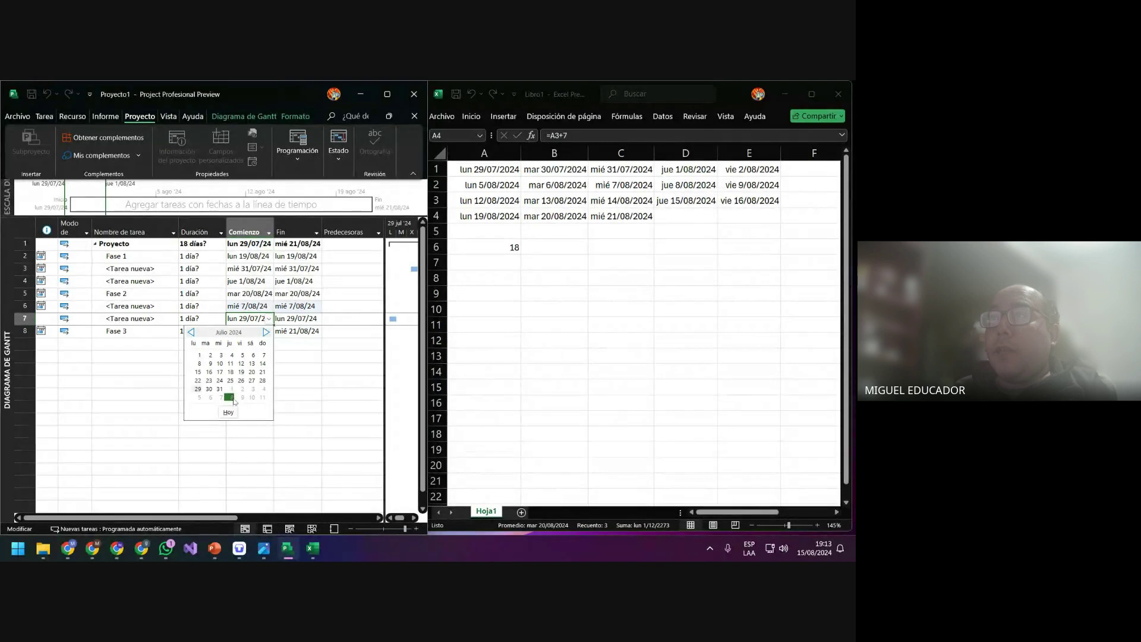
click(233, 400)
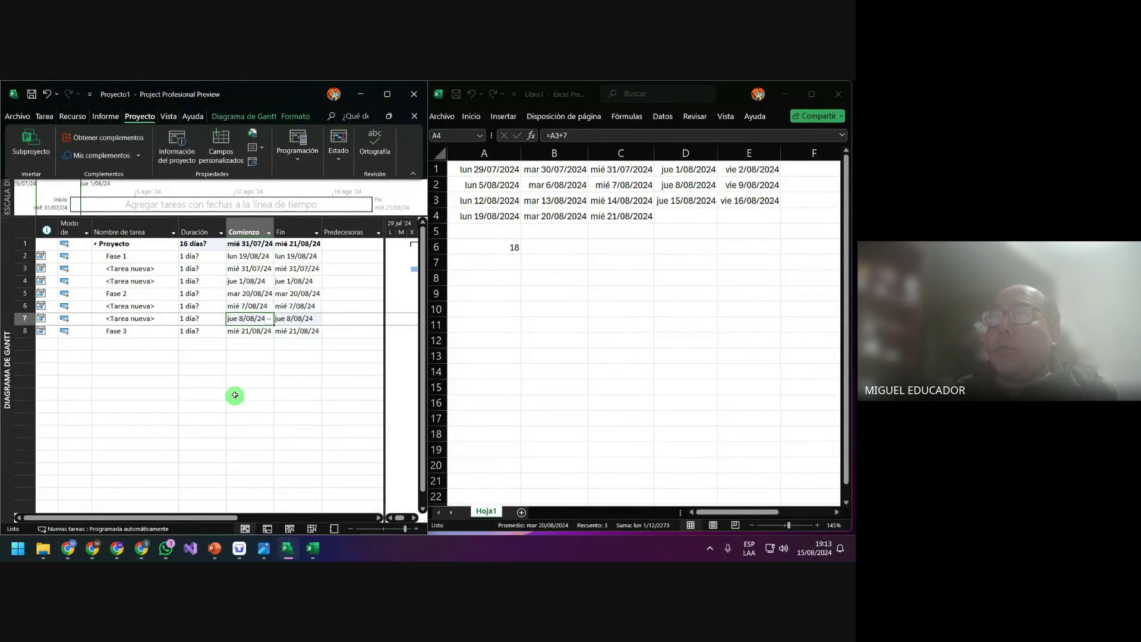
click(261, 355)
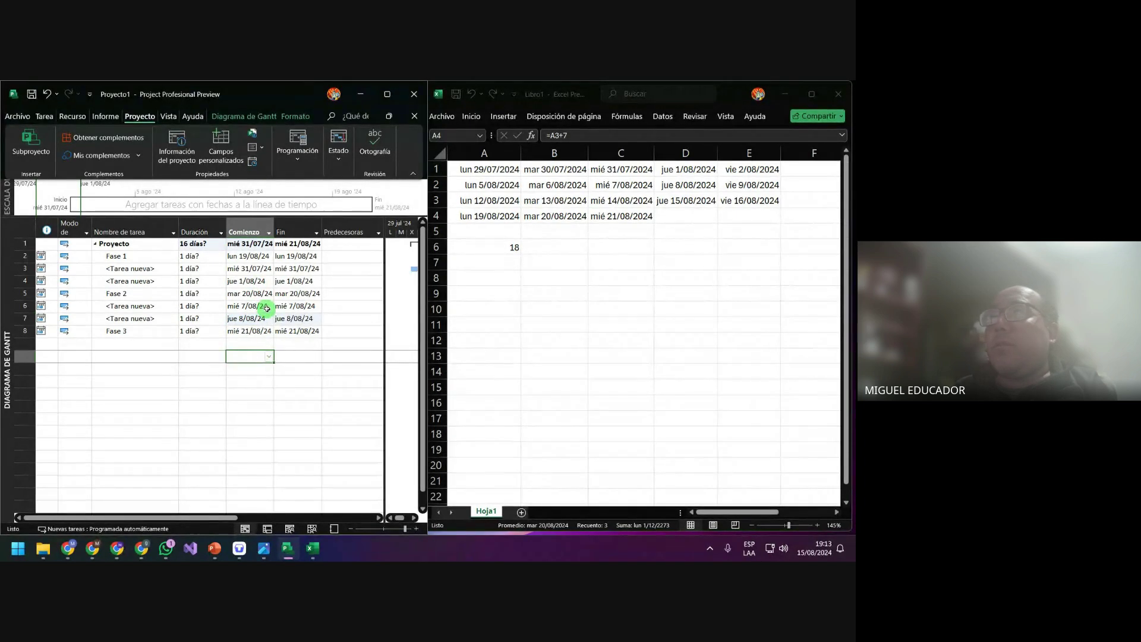
Insert two new tasks in the empty rows below Fase 3, keeping the project open
click(142, 331)
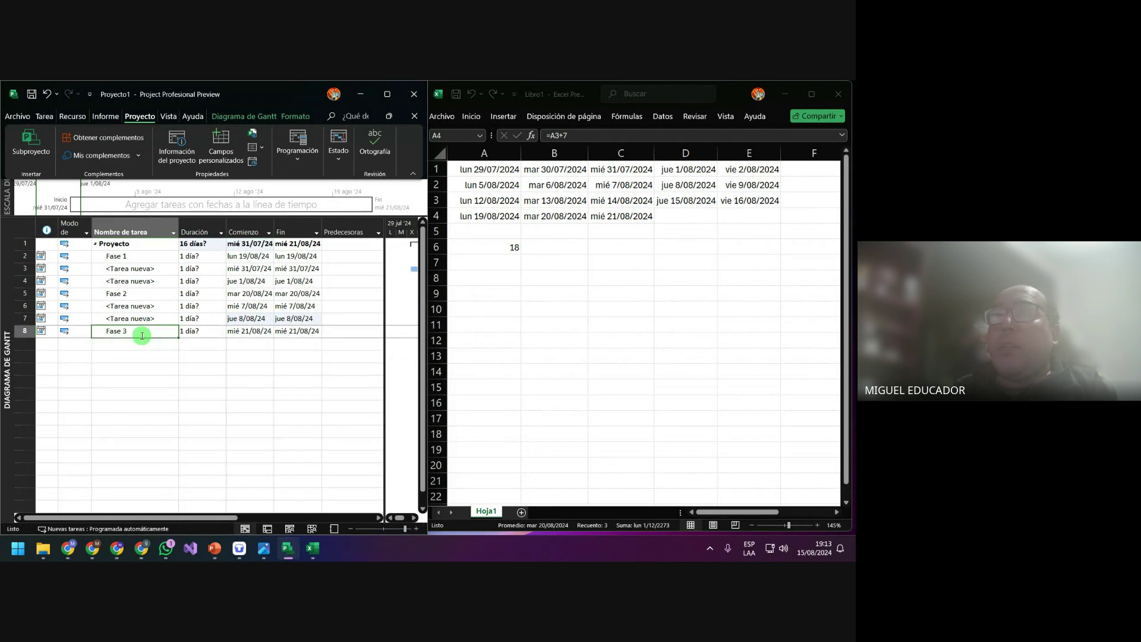
click(134, 344)
key(alt+F4)
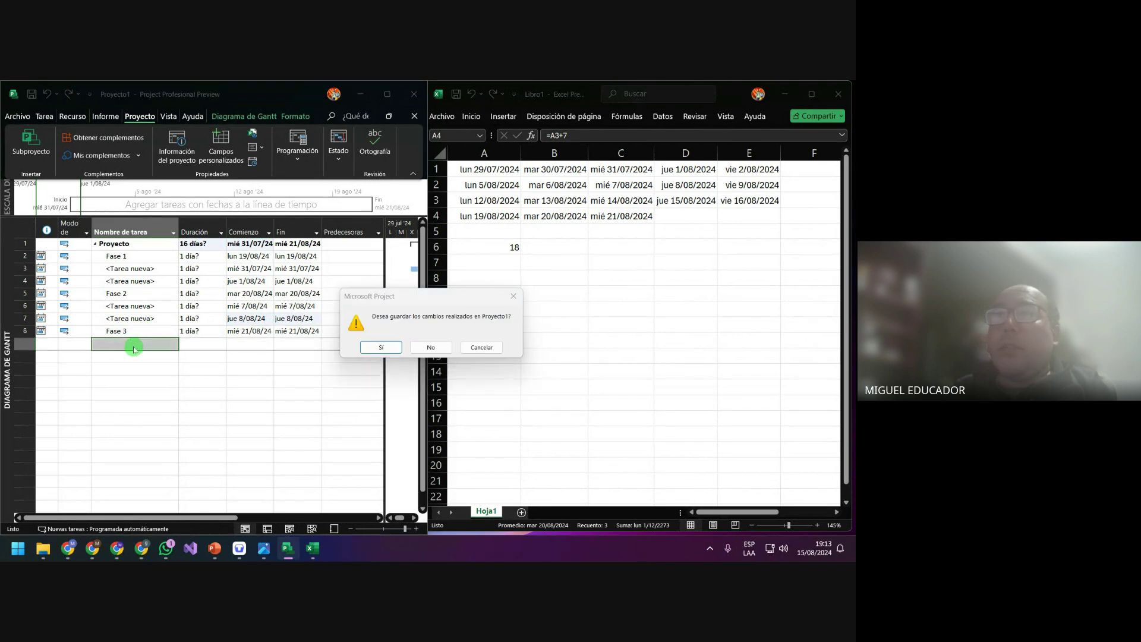
click(382, 349)
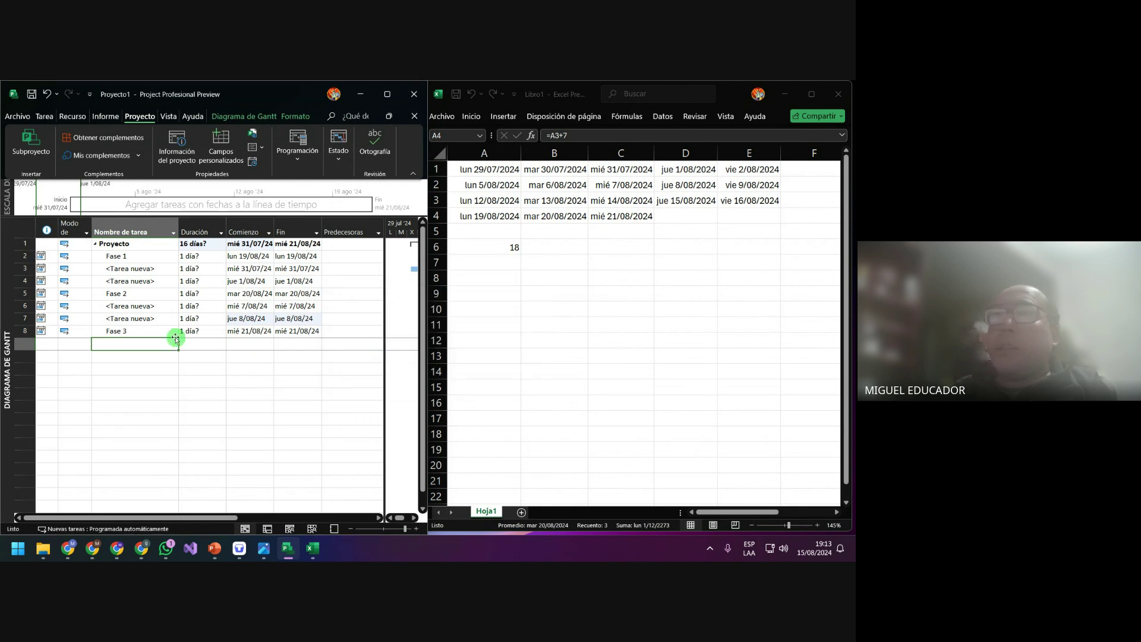
right_click(141, 343)
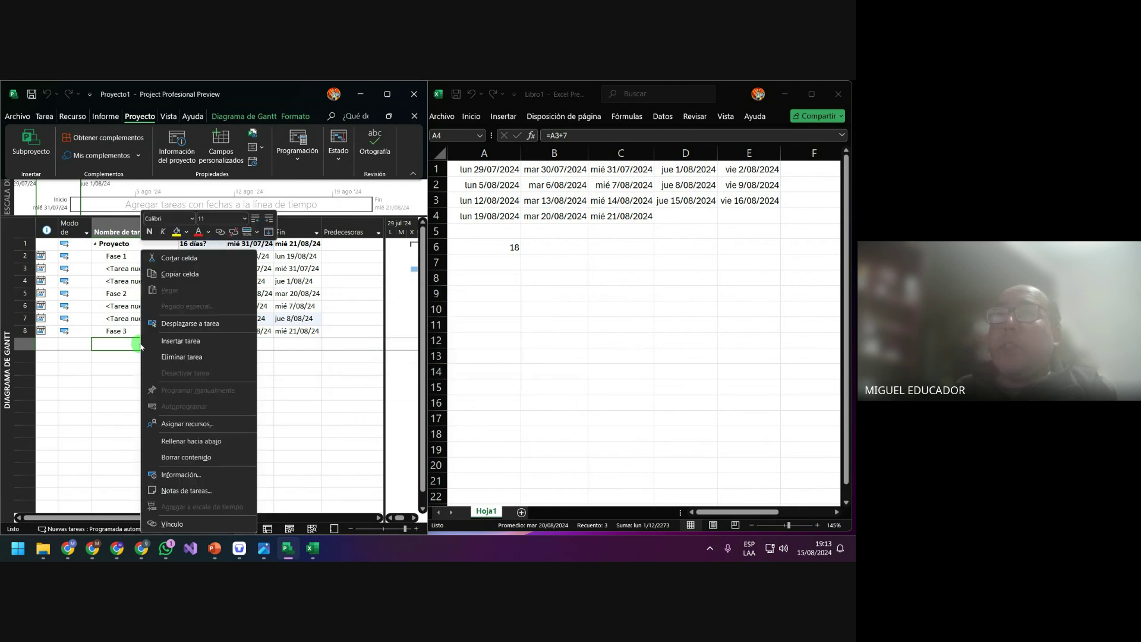
click(170, 342)
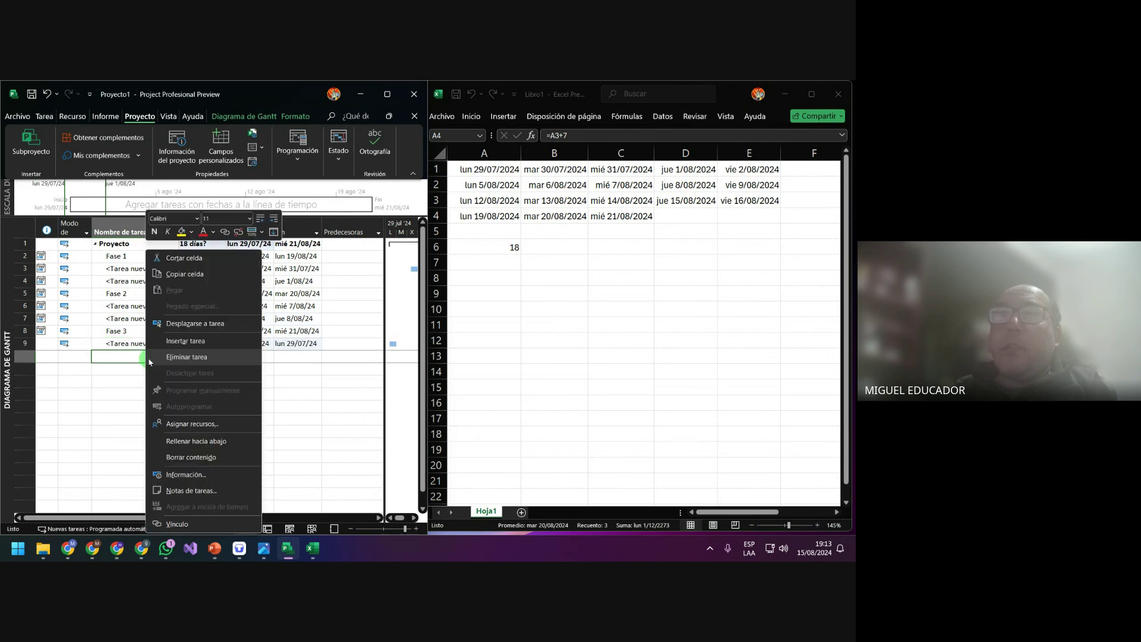
click(196, 341)
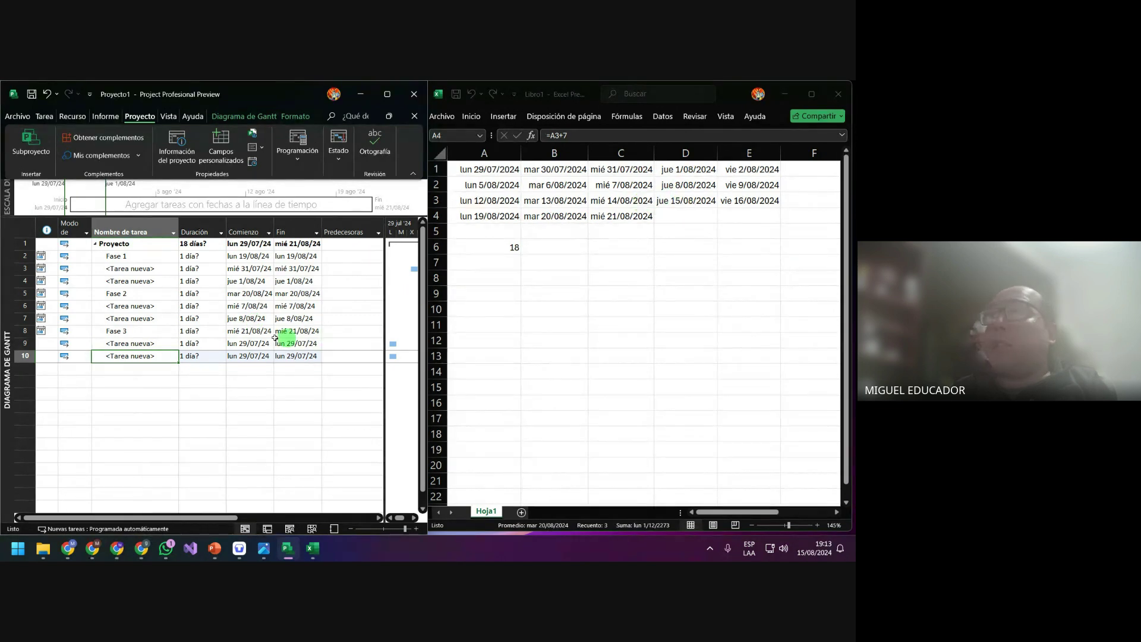
Set the start dates of the two new tasks under Fase 3 to 14 and 15 August 2024
click(255, 344)
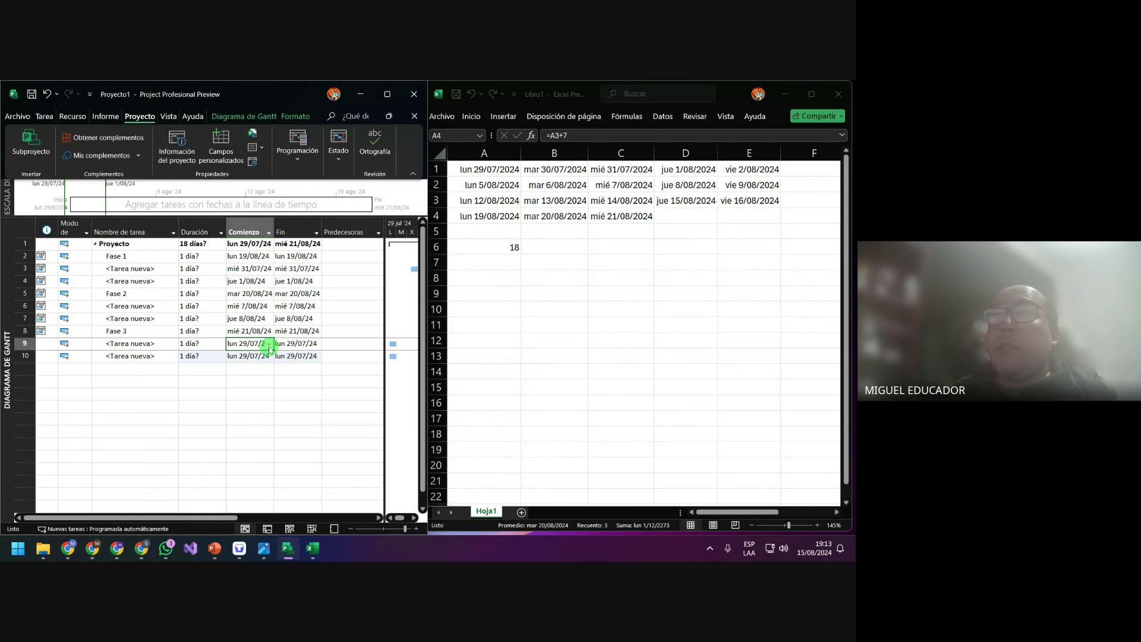
click(269, 344)
click(267, 357)
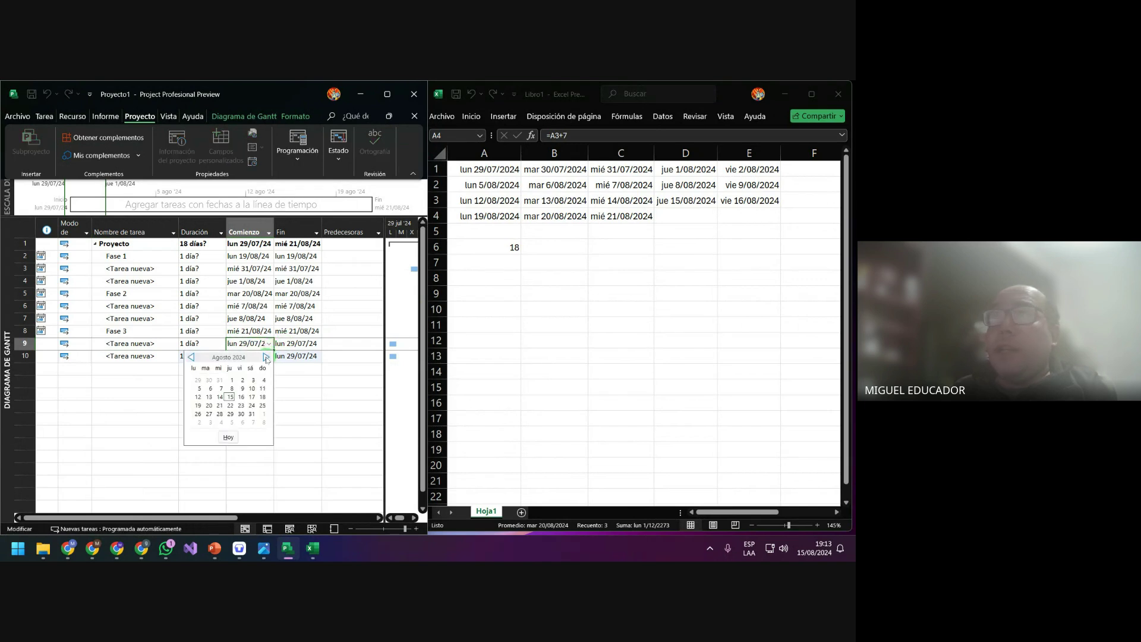
click(219, 396)
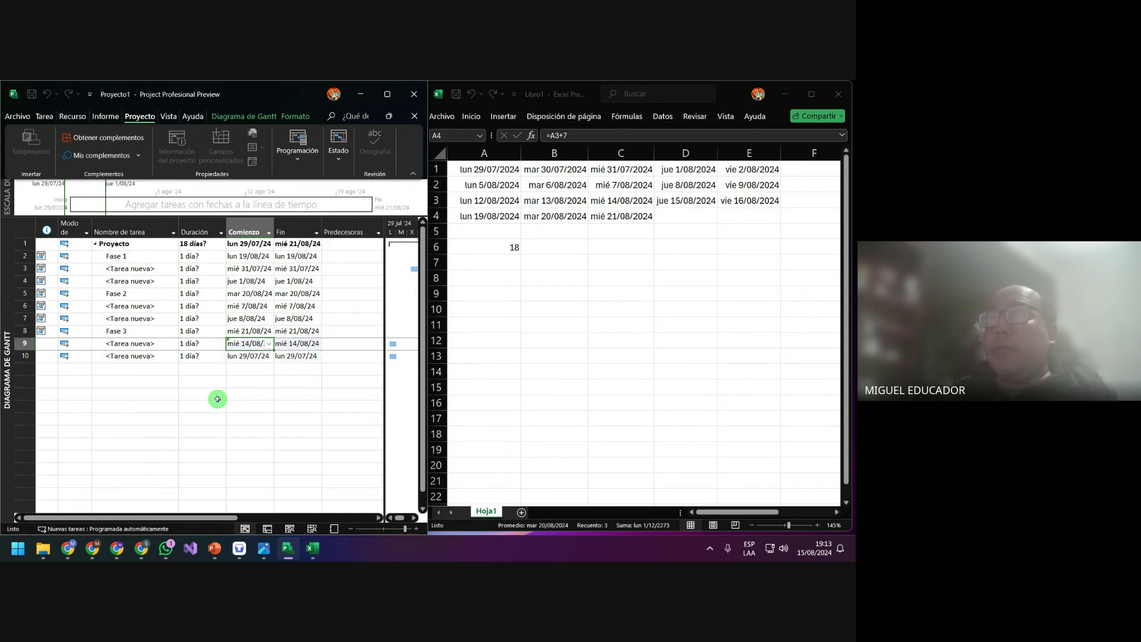
click(271, 356)
click(269, 357)
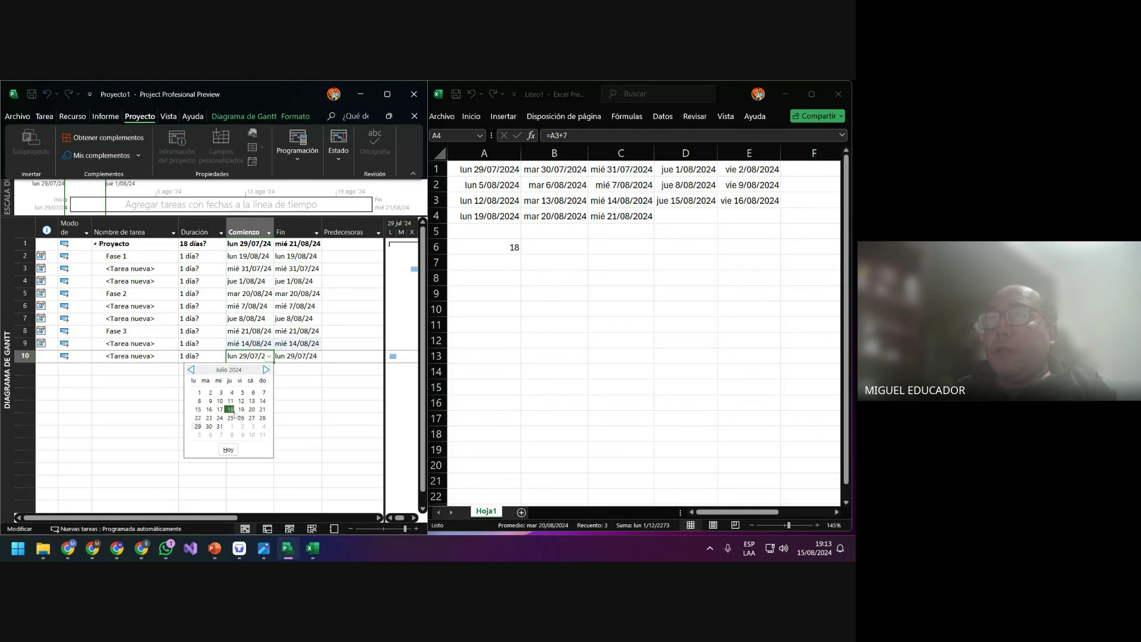
click(265, 369)
click(230, 409)
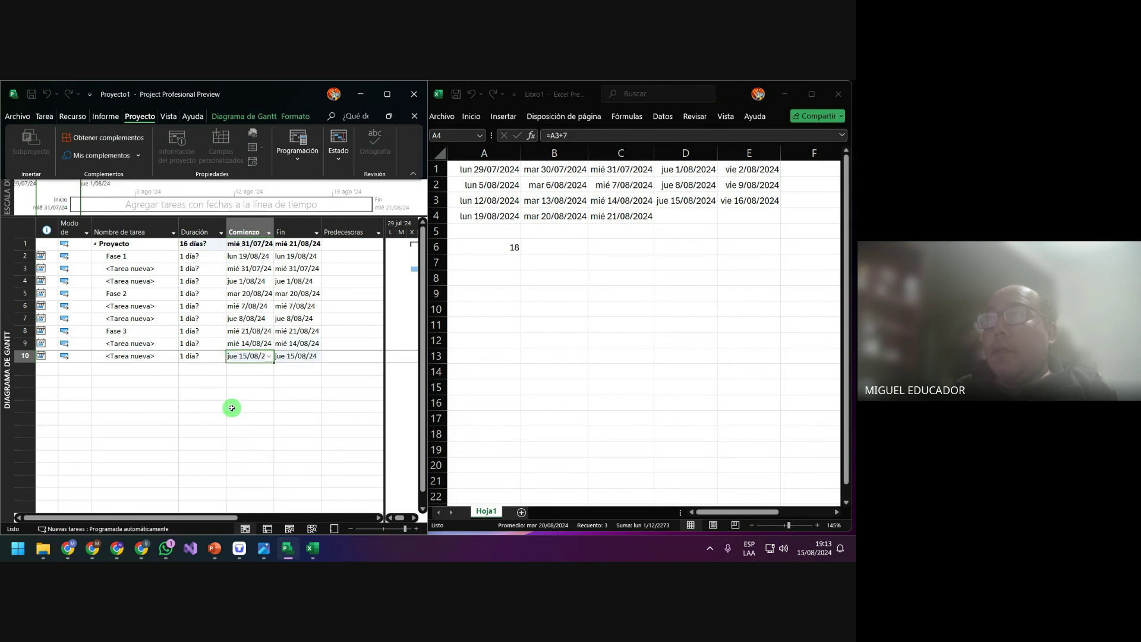
Switch to Excel, delete the dates in cells A4:C4 from the counted grid, and select the last remaining date in E3
click(586, 248)
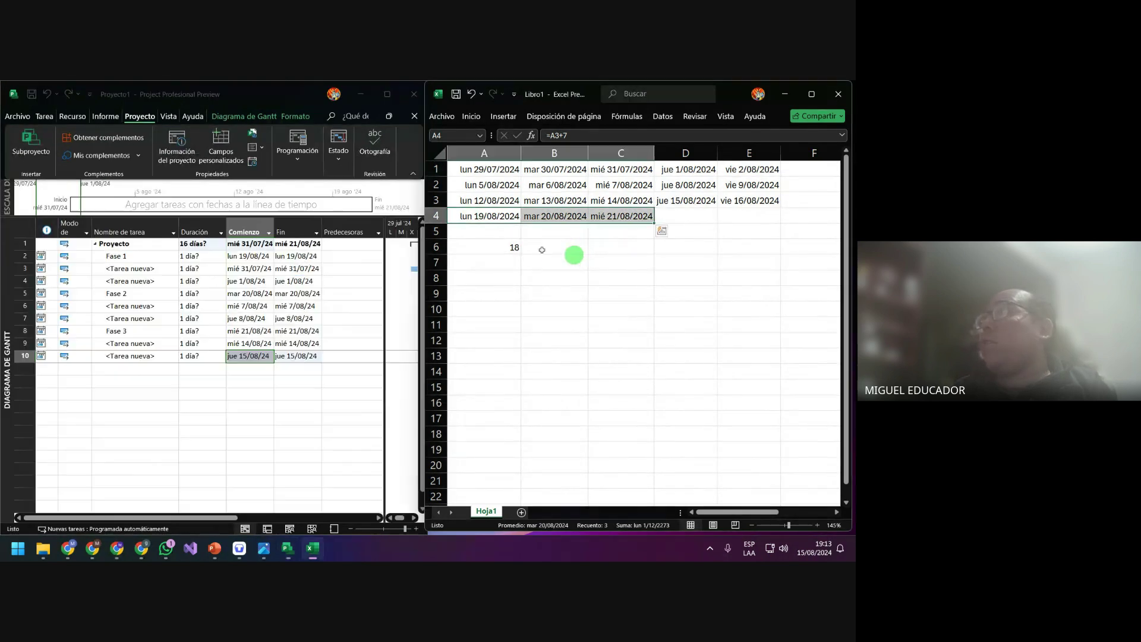
click(490, 249)
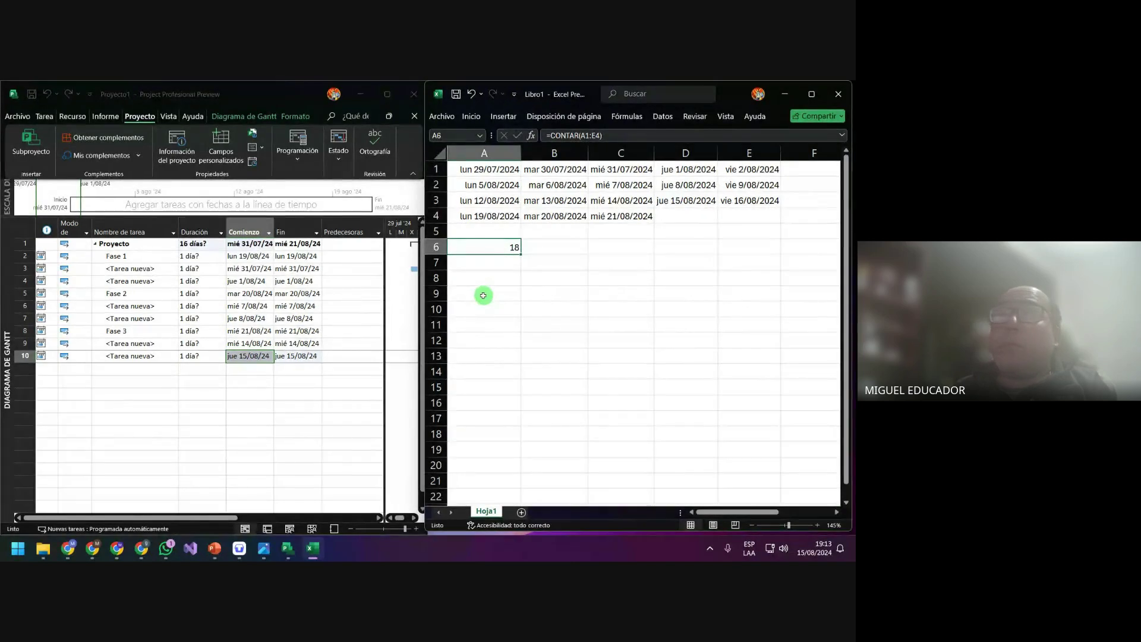
click(476, 389)
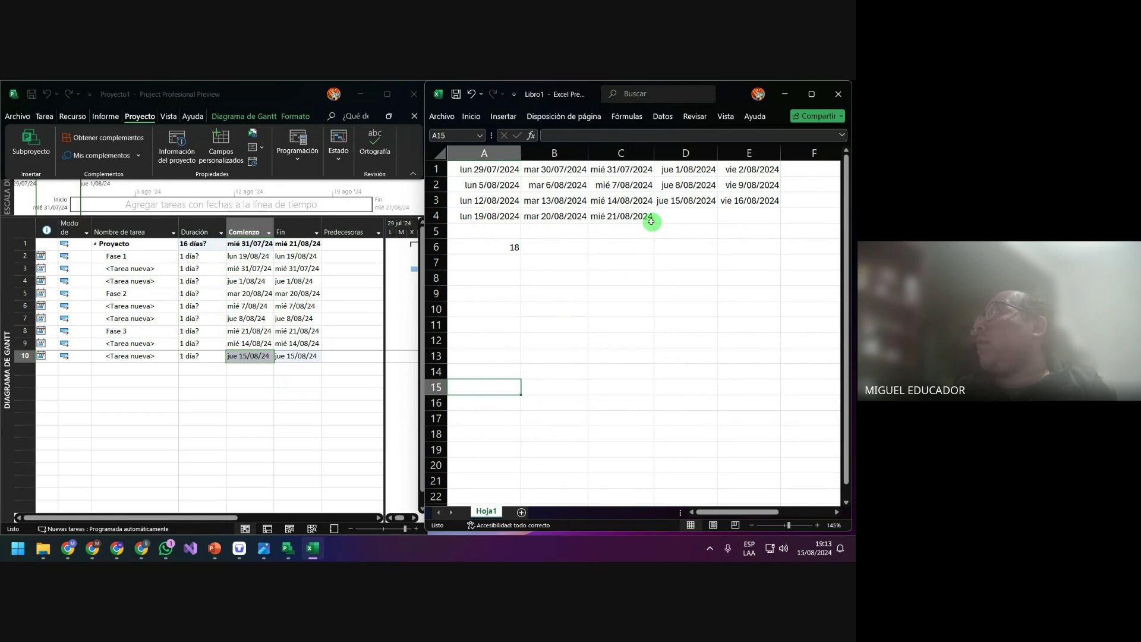
drag(651, 221, 485, 218)
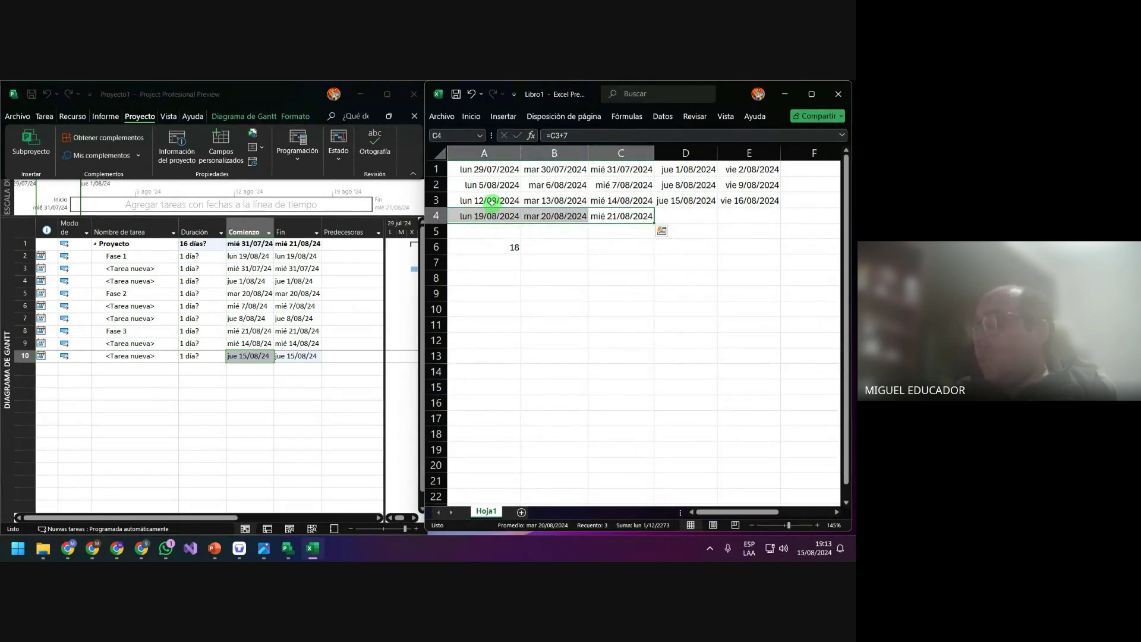
key(Delete)
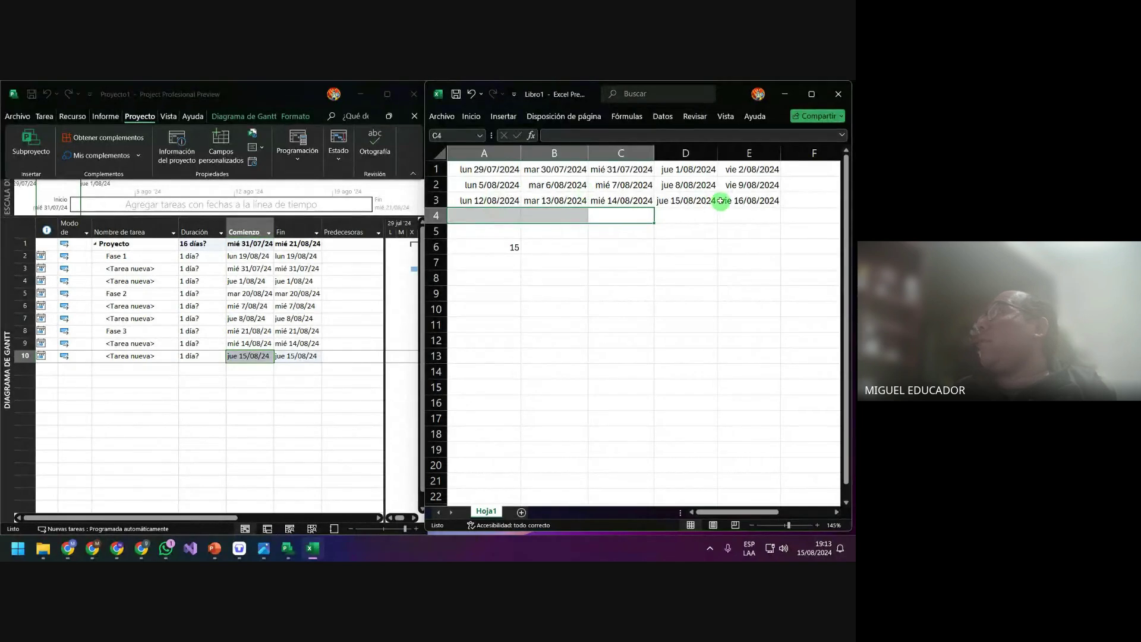
click(746, 200)
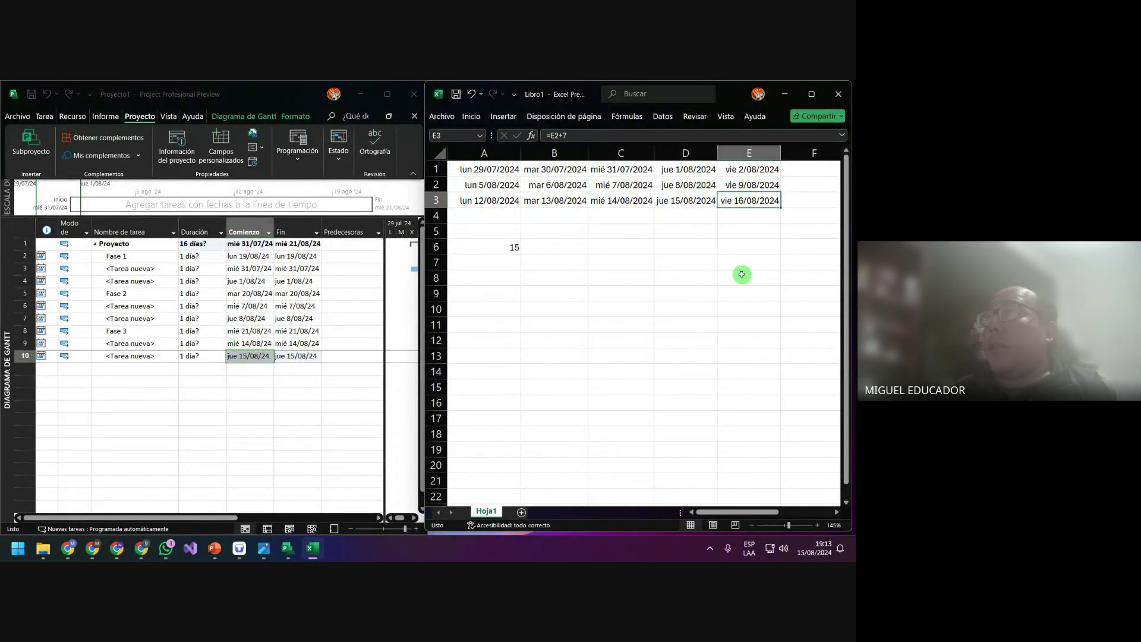
Delete the date in cell E3 and select the count formula in A6 to check the total
key(Delete)
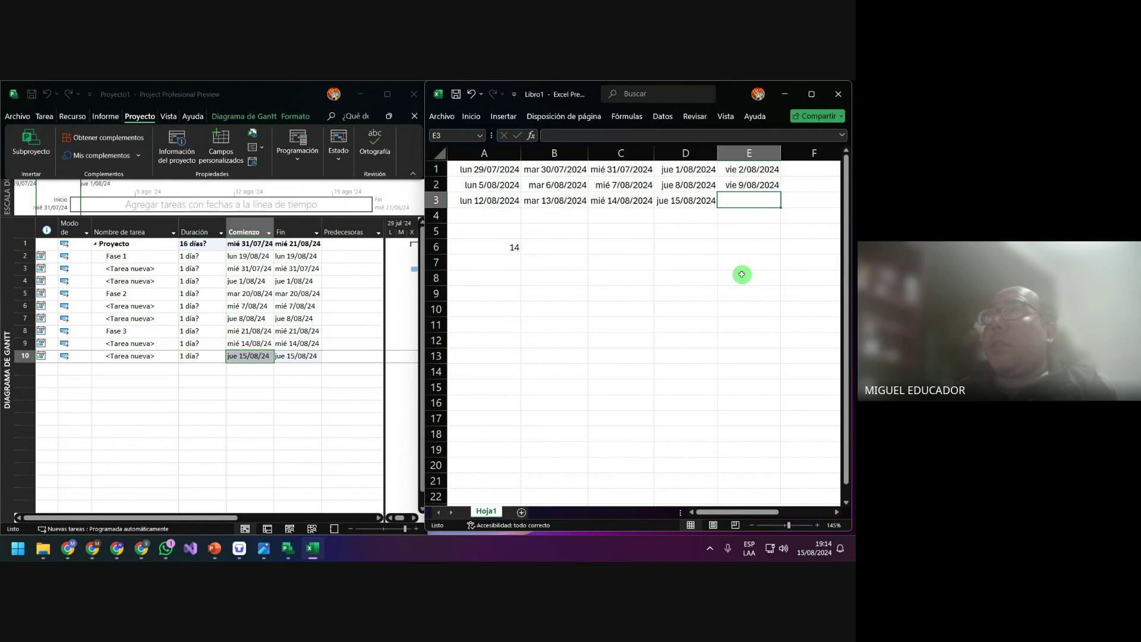
key(Down)
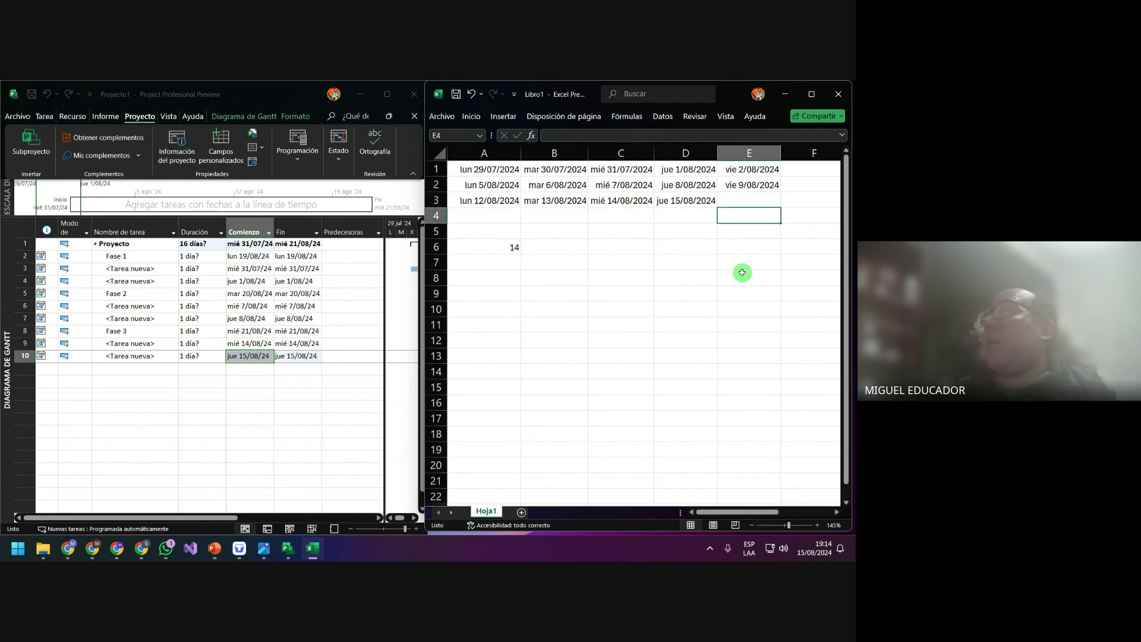
click(496, 248)
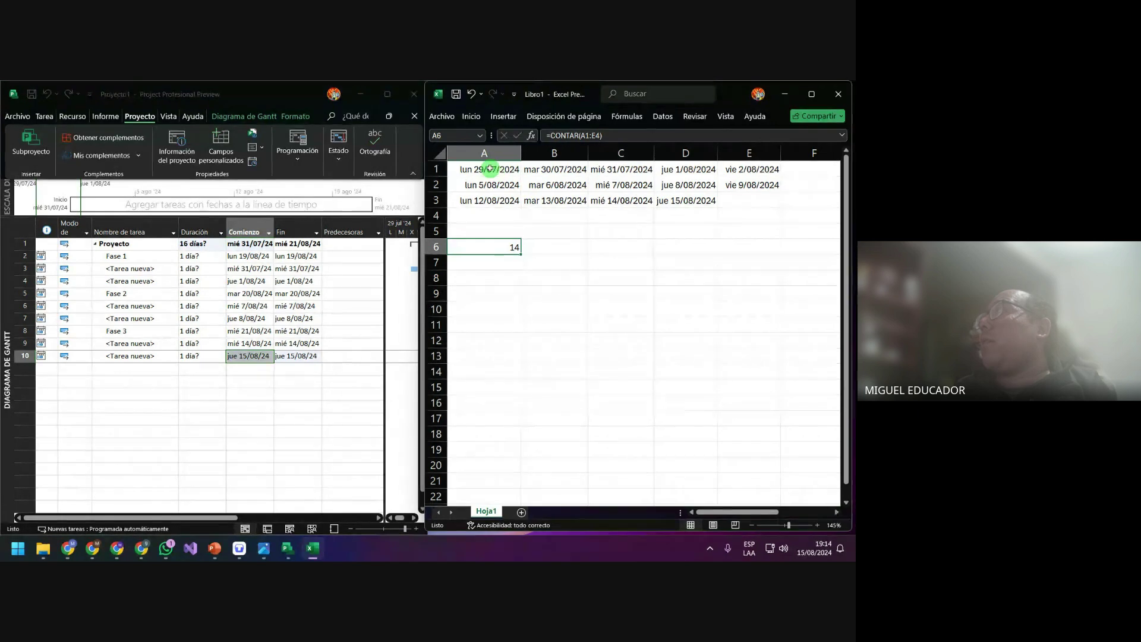
drag(488, 168, 551, 169)
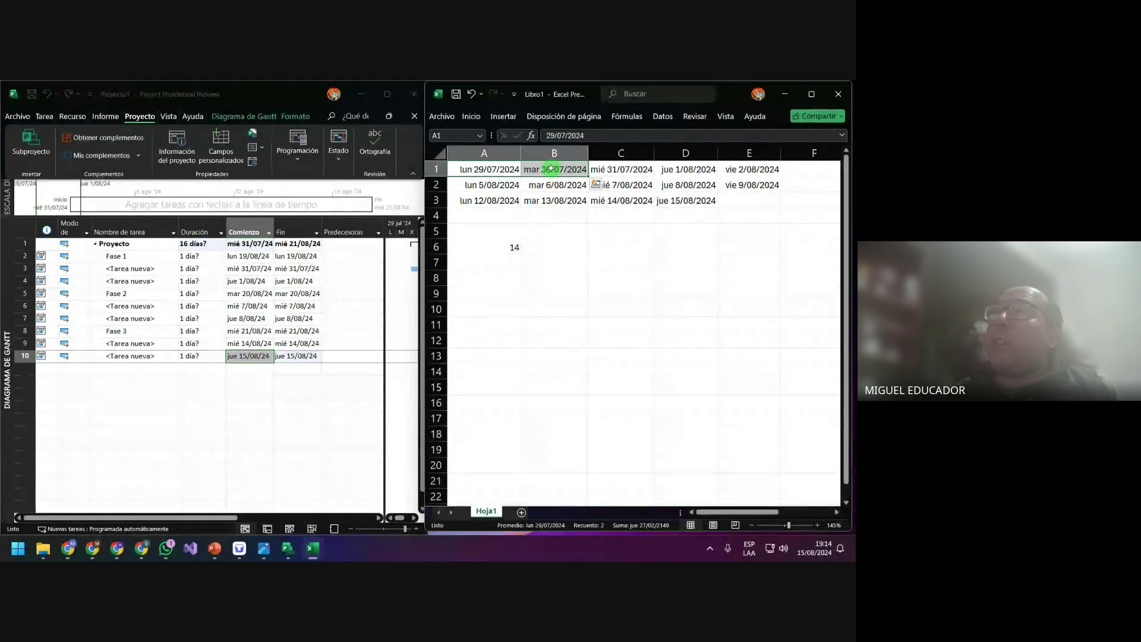
key(Delete)
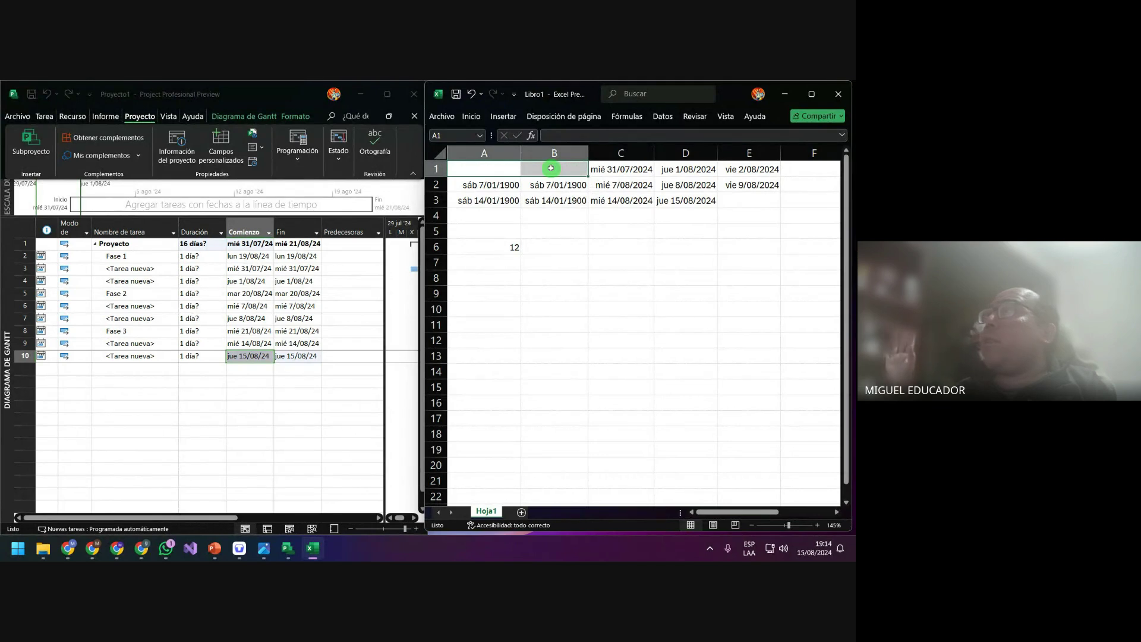
key(ctrl+z)
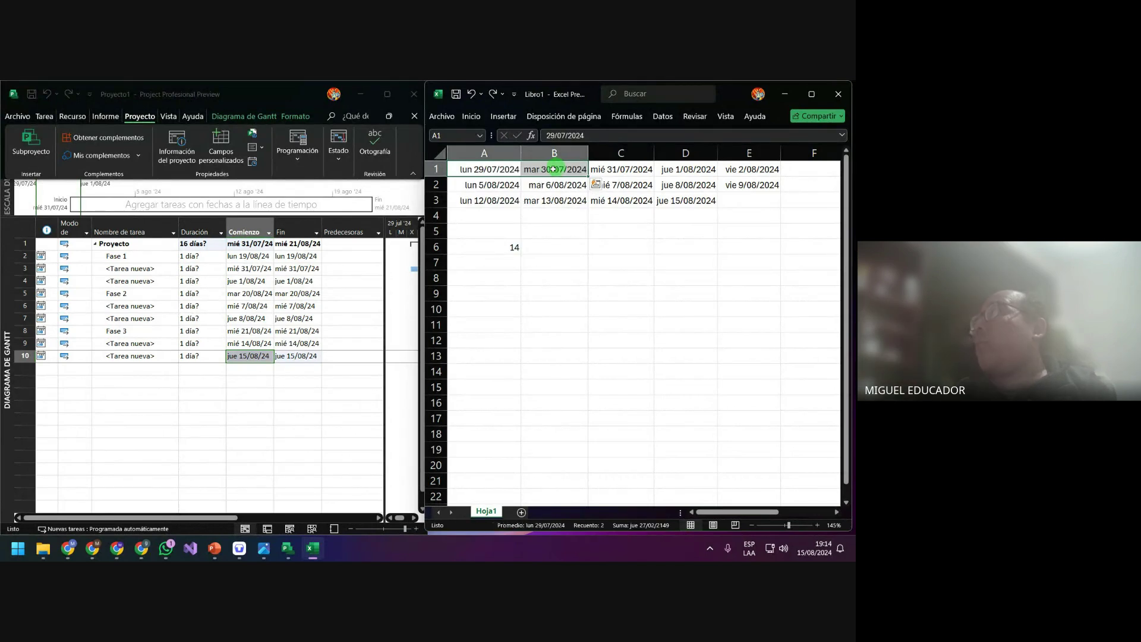
Replace the formulas in A2:B2 with fixed dates by copying the cells and pasting them in place as values
drag(485, 186, 553, 185)
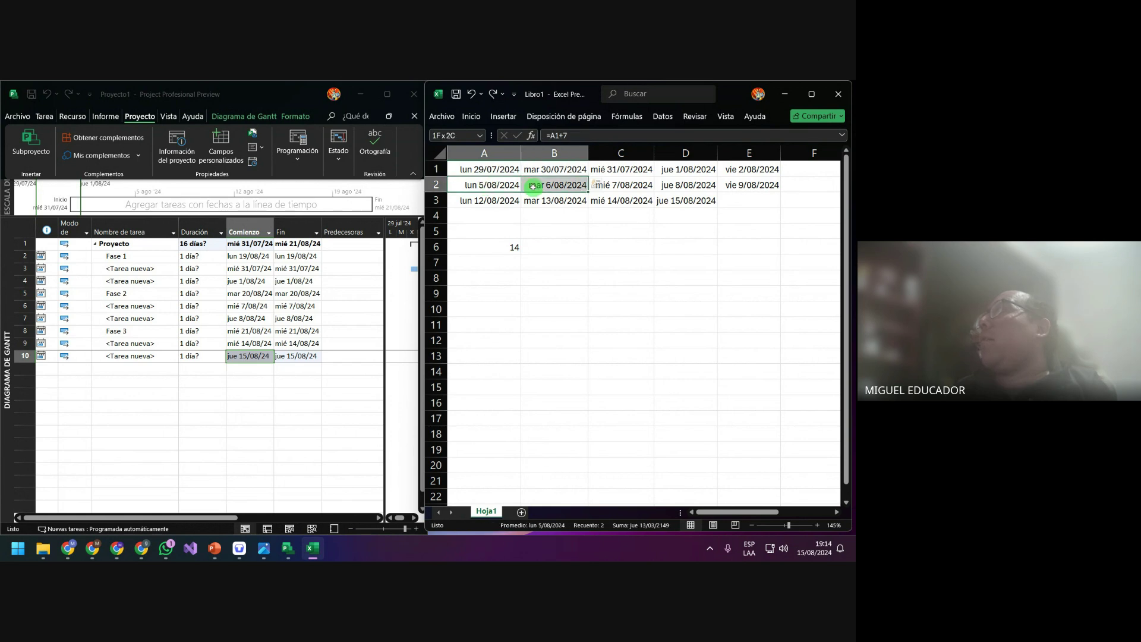
right_click(536, 188)
click(565, 230)
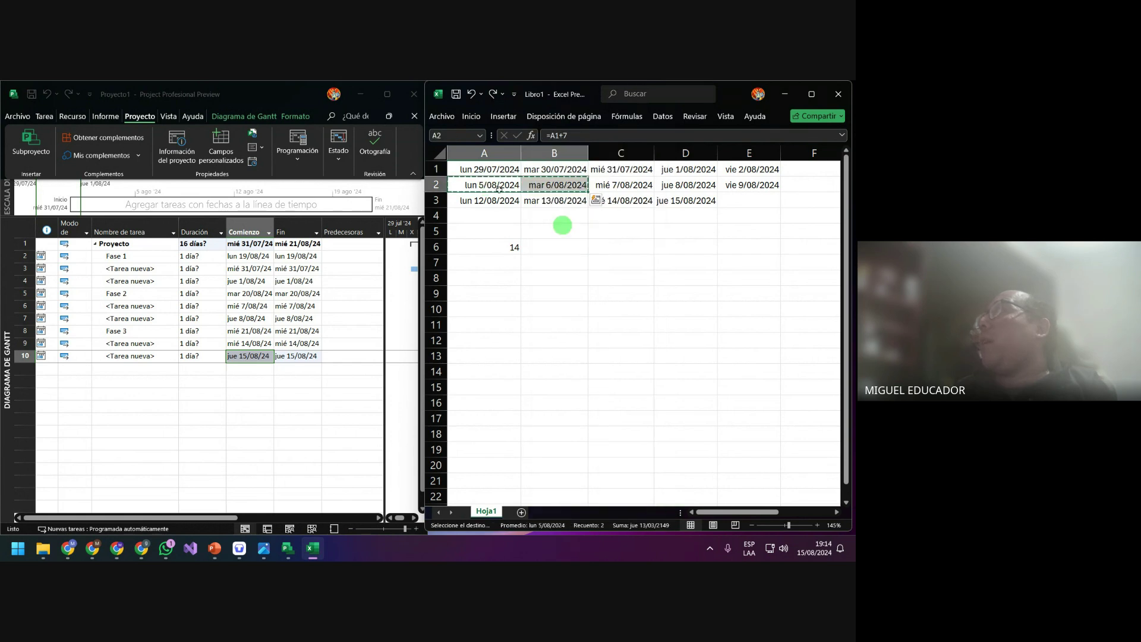
right_click(483, 180)
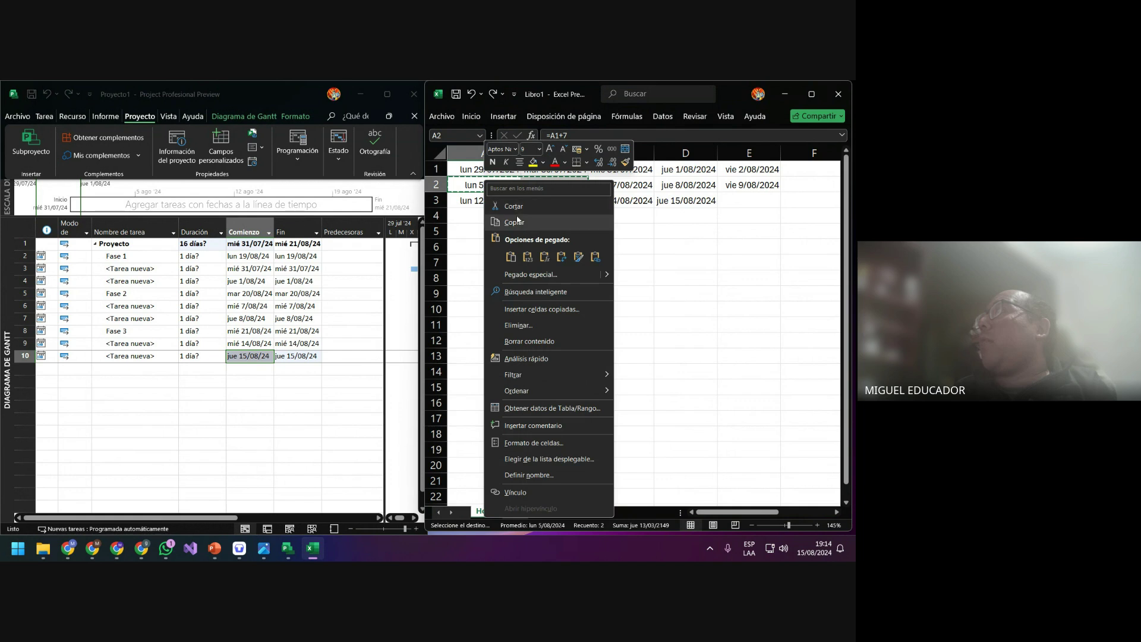
click(527, 256)
click(500, 277)
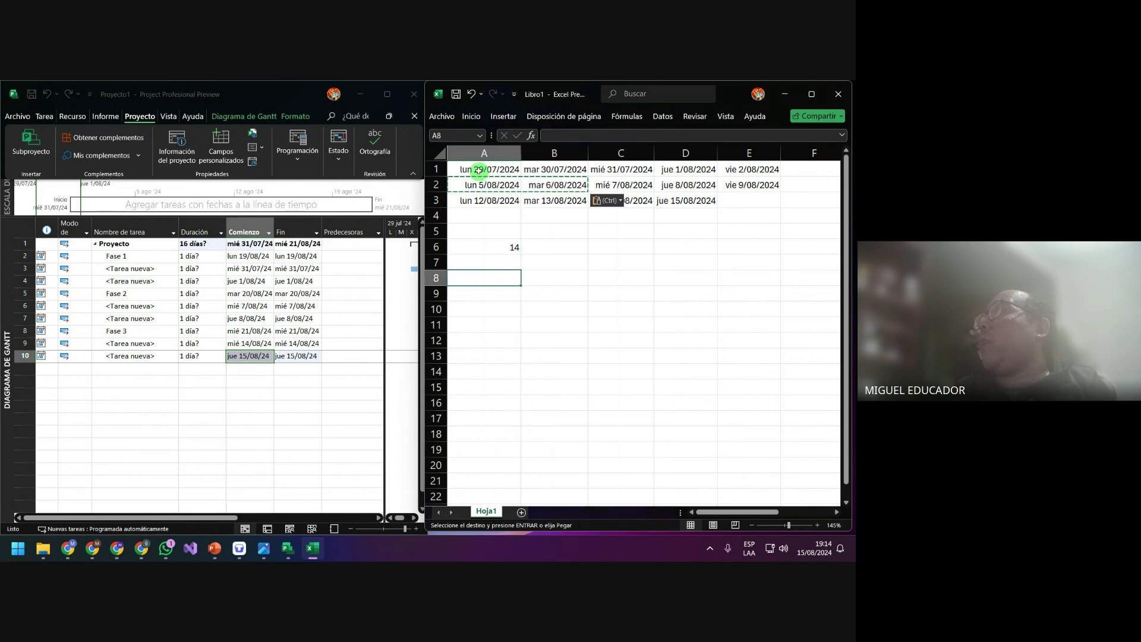
Delete the dates in cells A1:B1 and check the count formula in A6
drag(482, 170, 538, 169)
key(Delete)
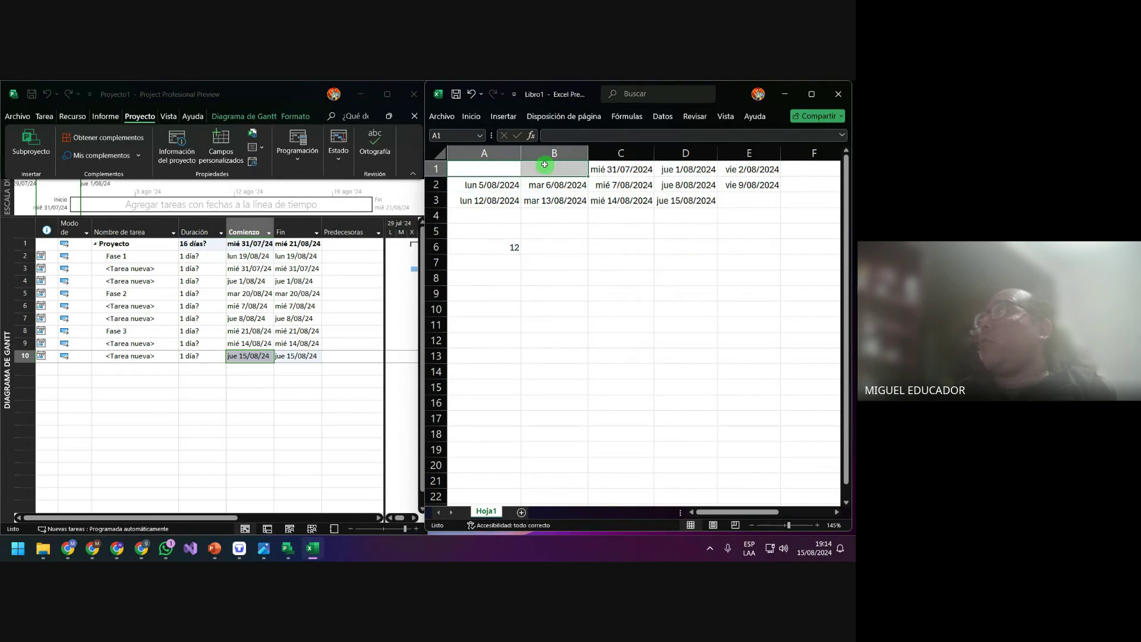
click(595, 236)
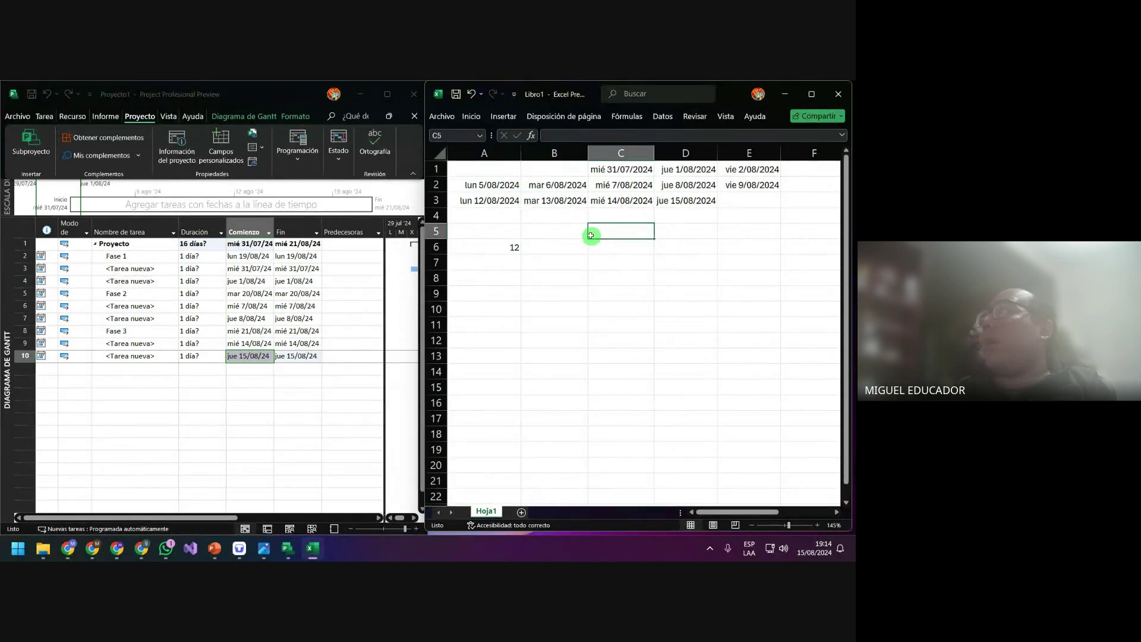
click(512, 247)
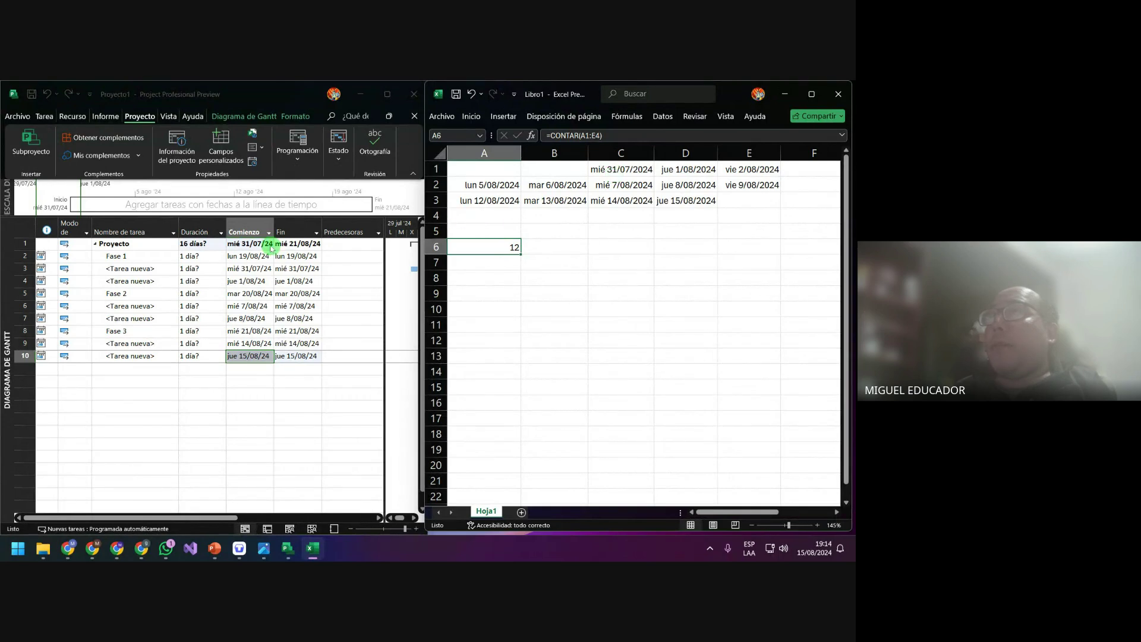
Switch to Project and try setting the finish date of the Proyecto summary task to 15 August 2024
click(314, 244)
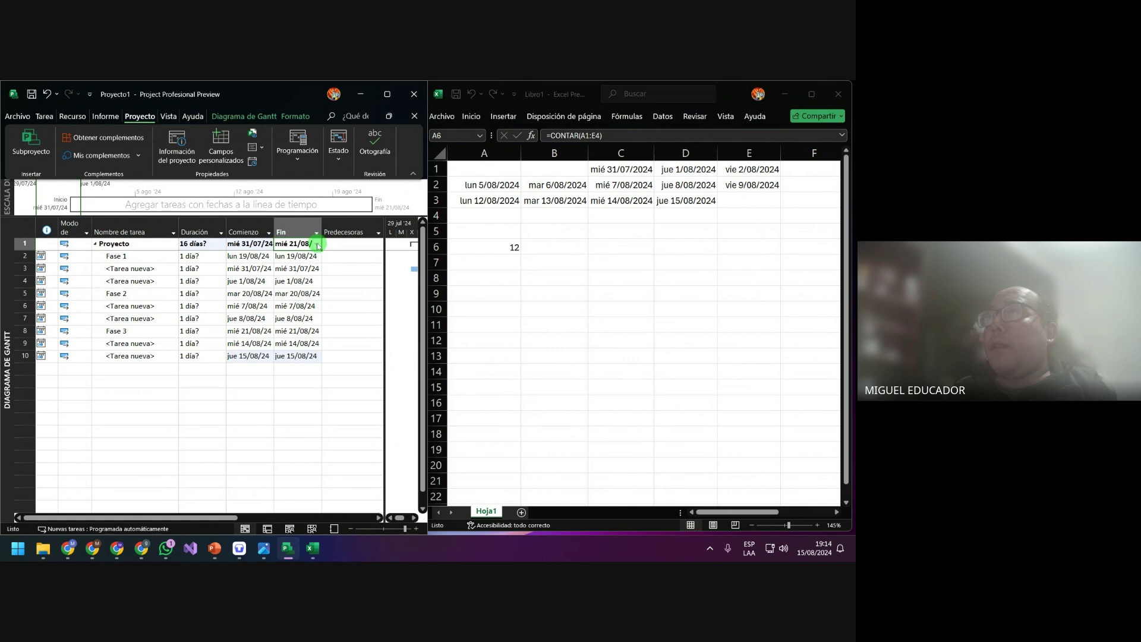
click(317, 244)
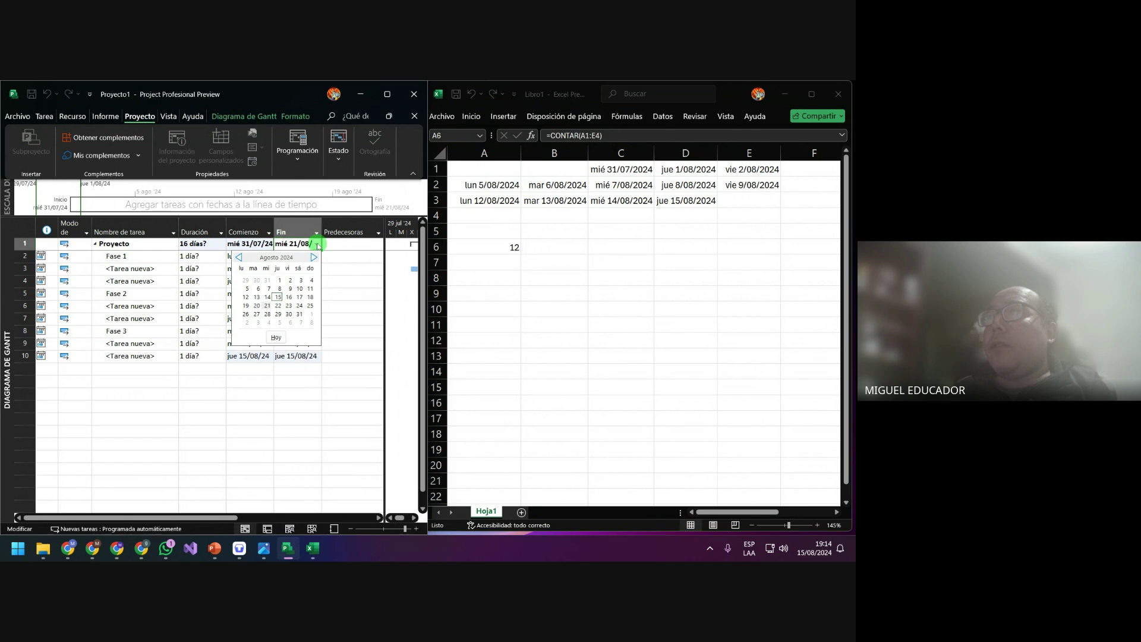
click(278, 297)
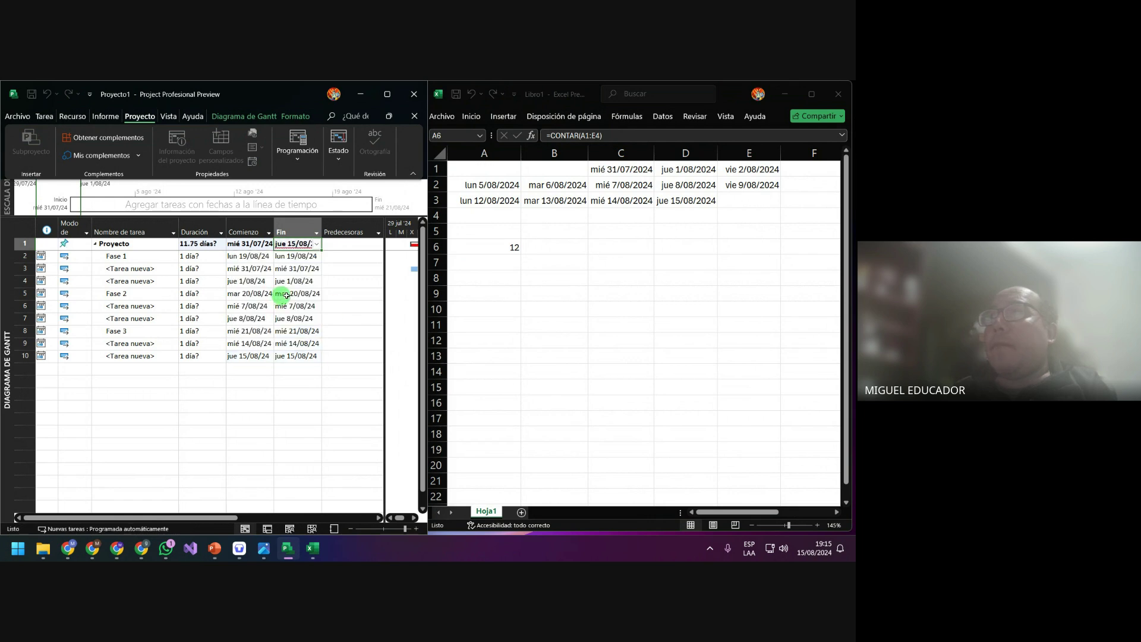
click(359, 295)
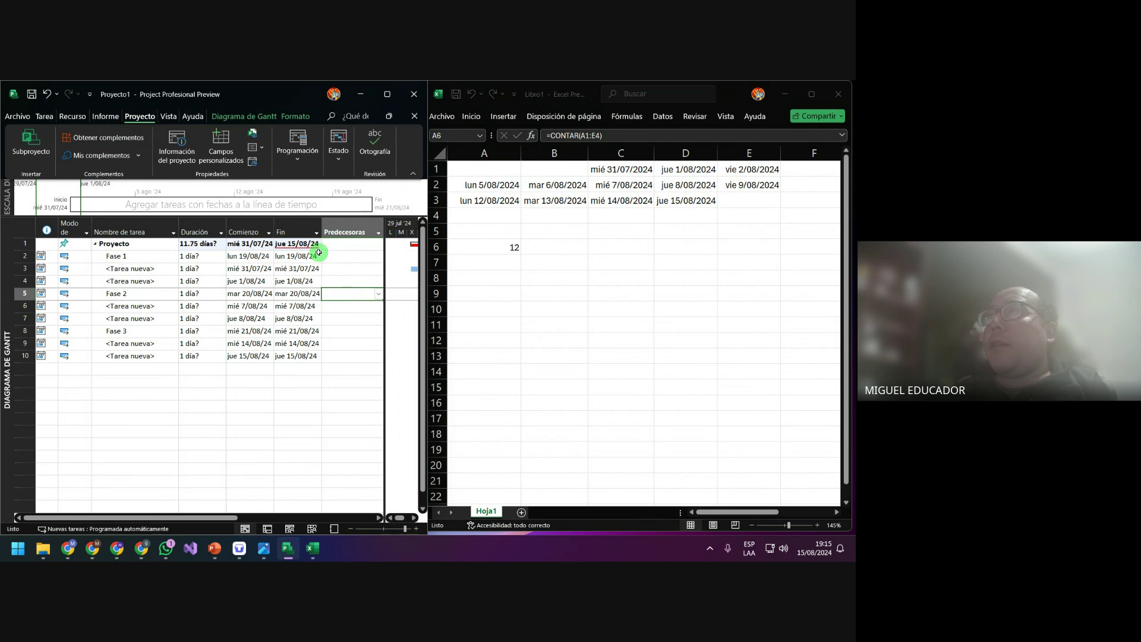
click(330, 268)
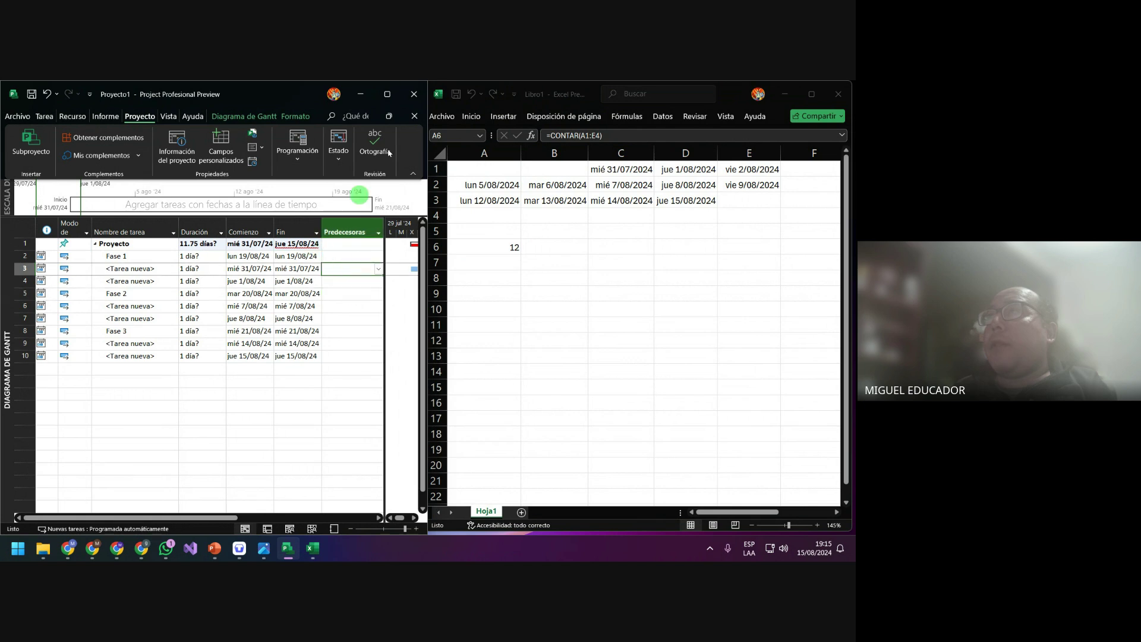
Maximize the Project window and check the Proyecto summary task's finish date against the Gantt chart
click(387, 94)
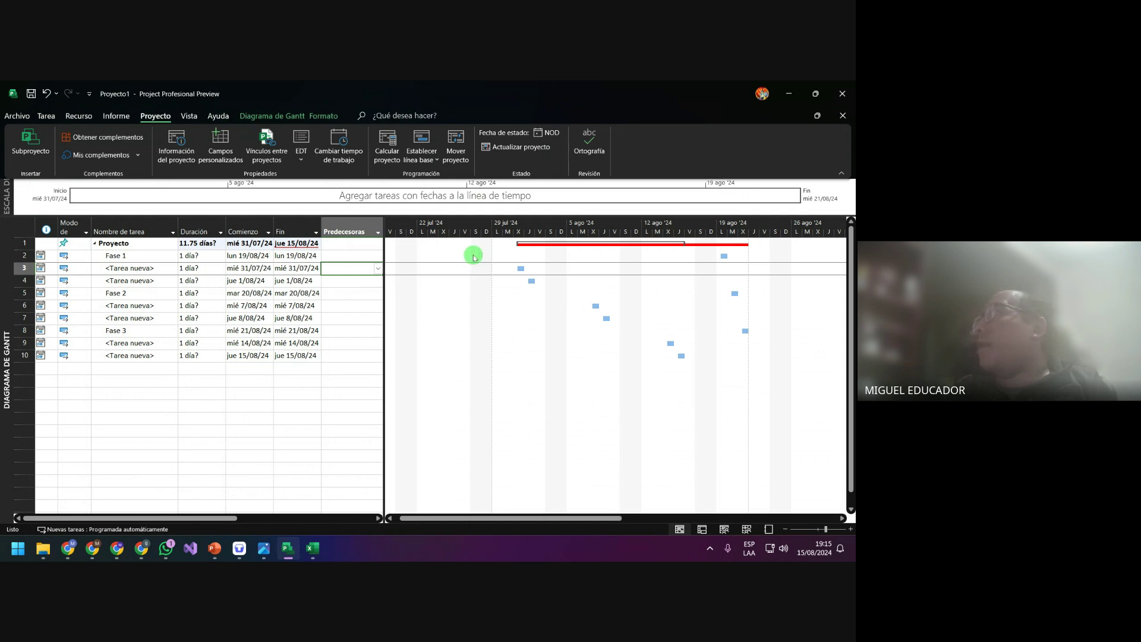
click(331, 343)
click(297, 243)
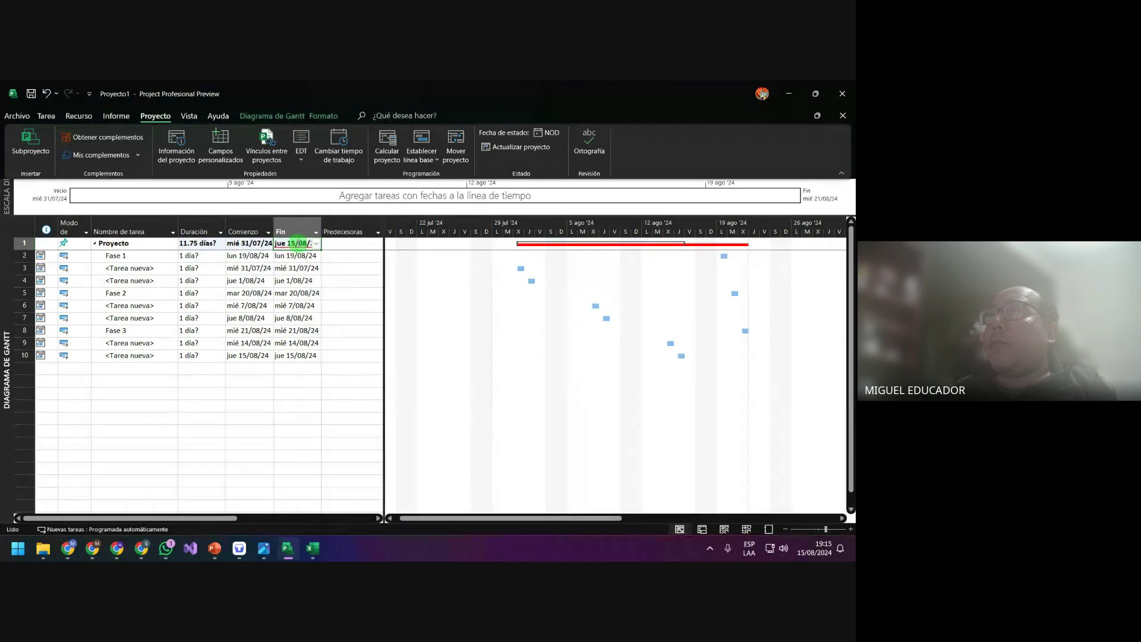
drag(119, 243, 143, 254)
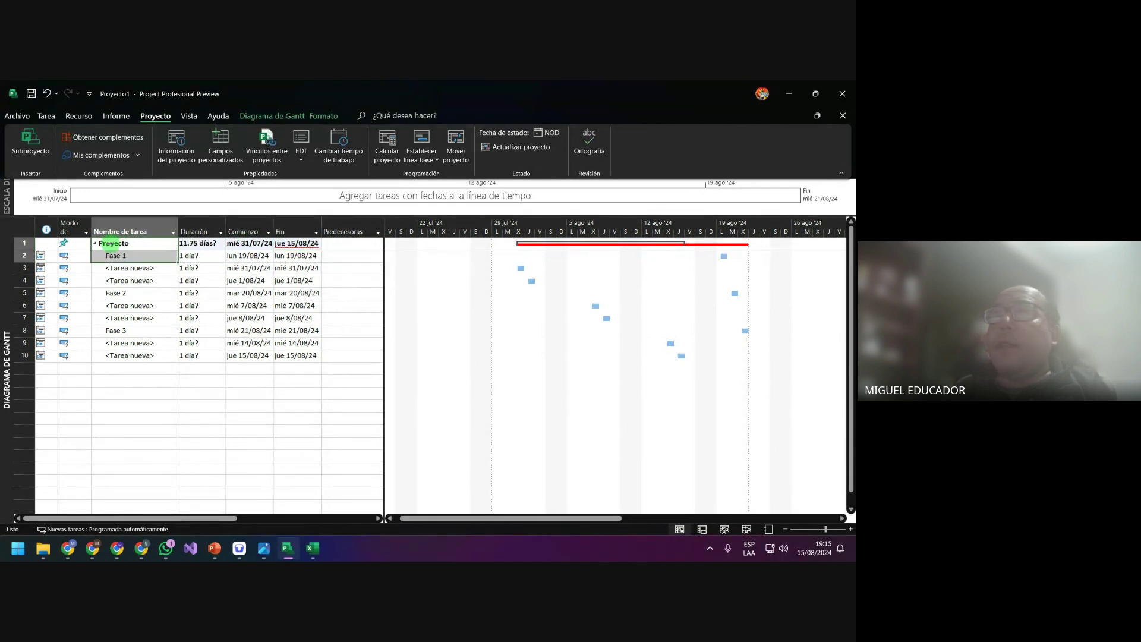
Collapse the Proyecto summary task and switch it to automatic scheduling
click(94, 243)
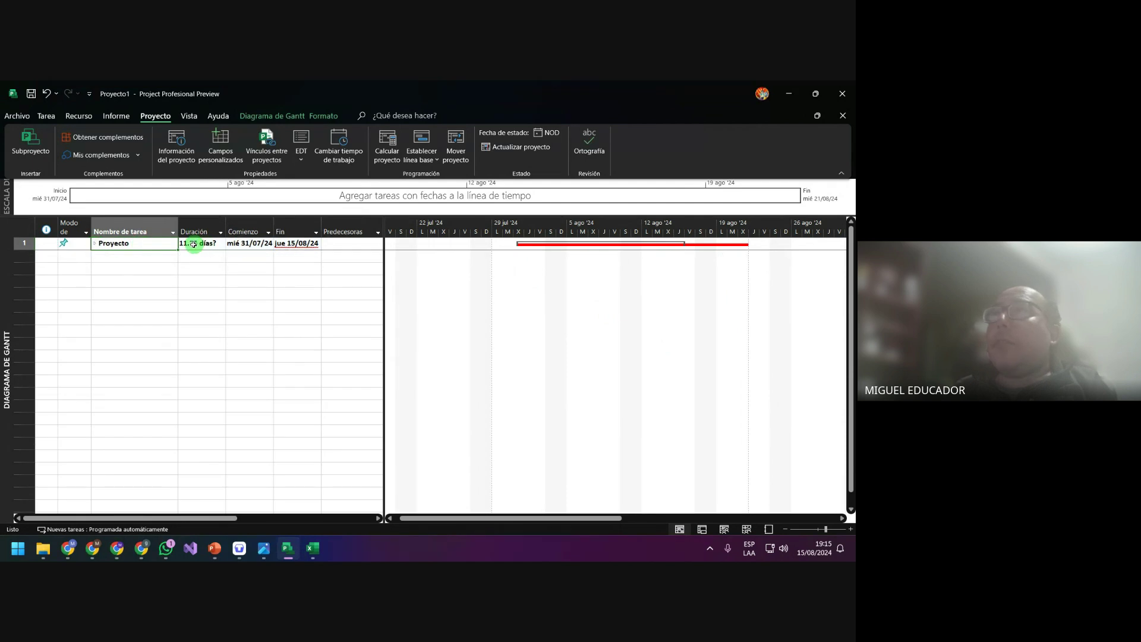
drag(161, 244, 303, 243)
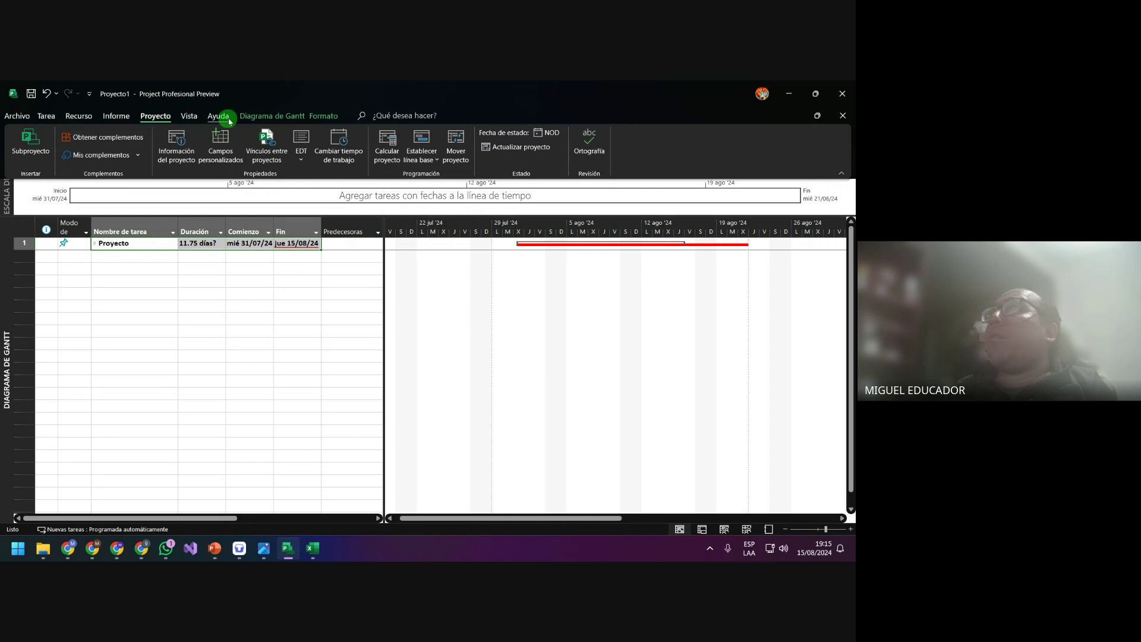
click(284, 117)
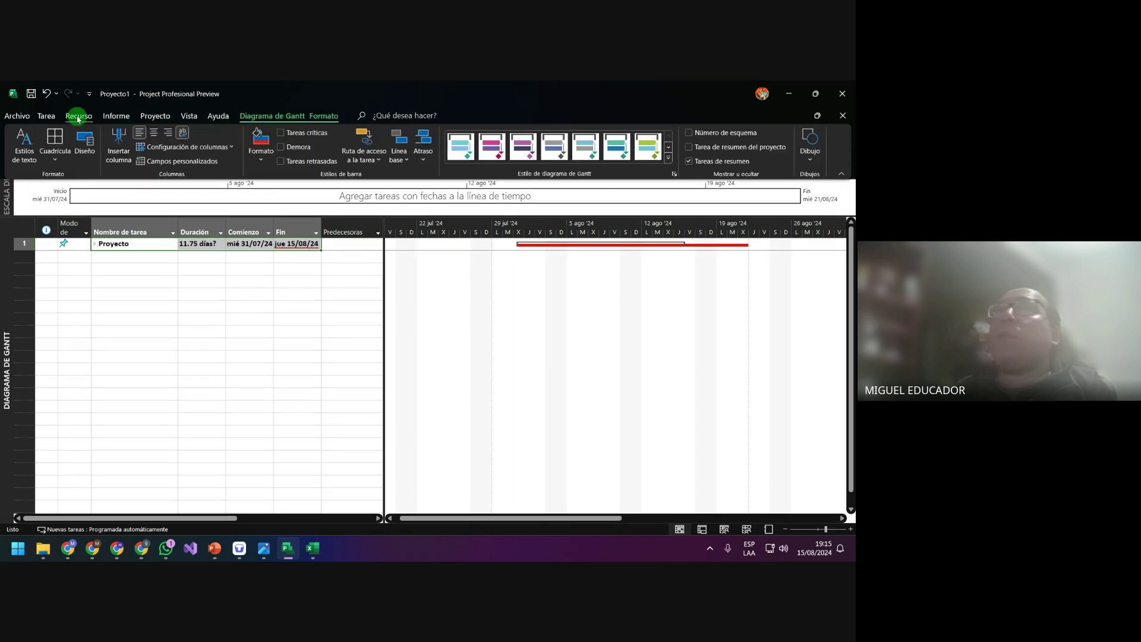
click(46, 116)
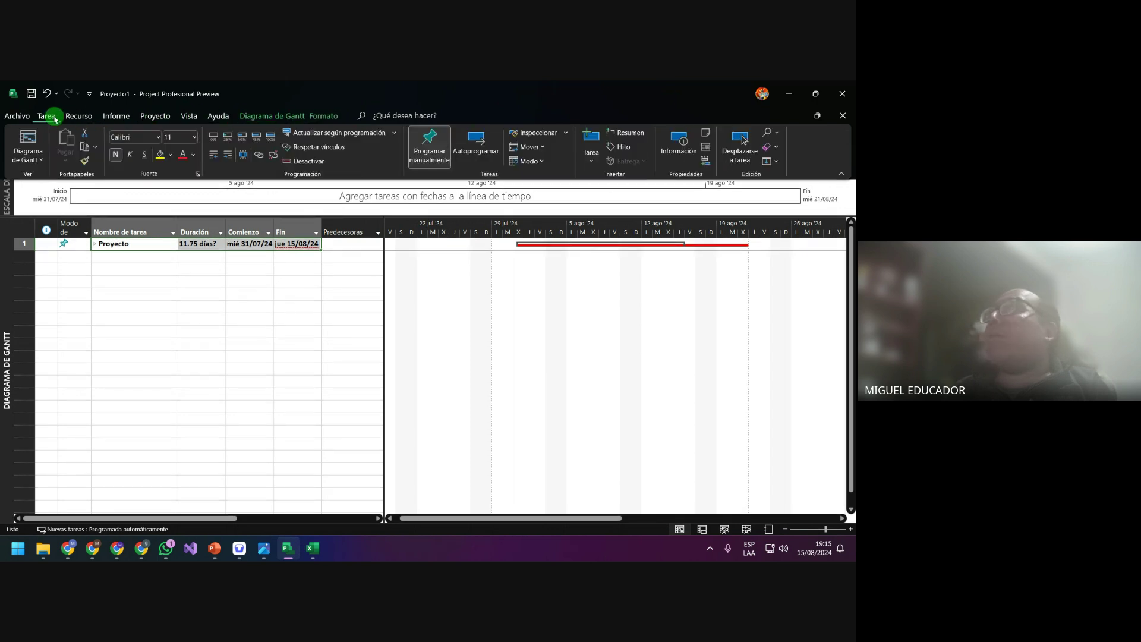
click(476, 150)
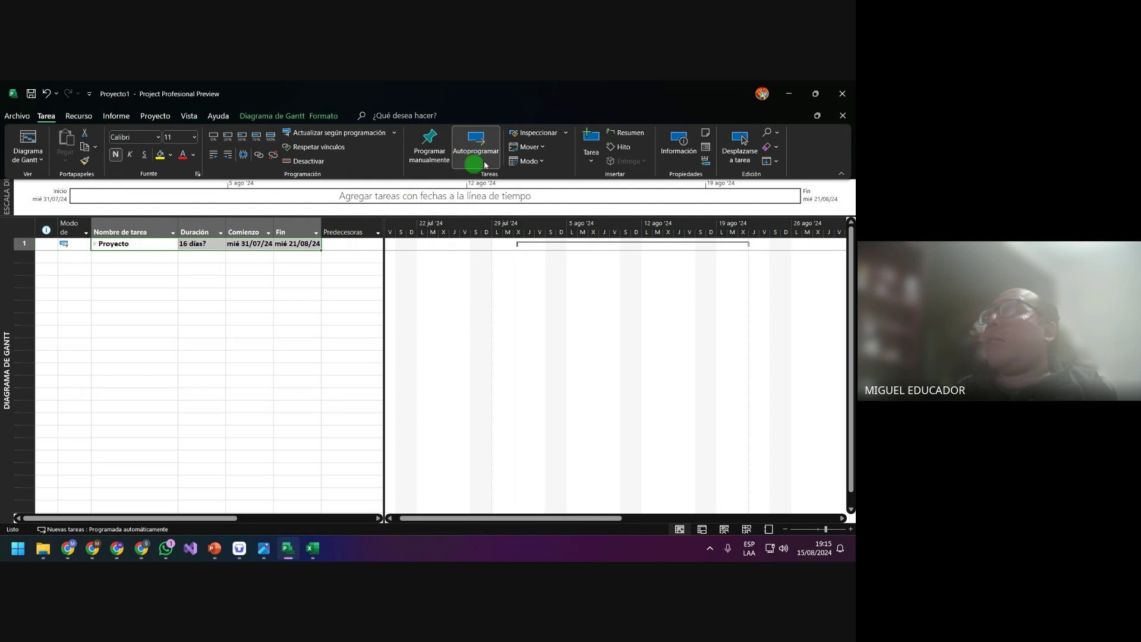
Expand the Proyecto summary task and check the finish dates of Fase 1 and the last task
click(95, 245)
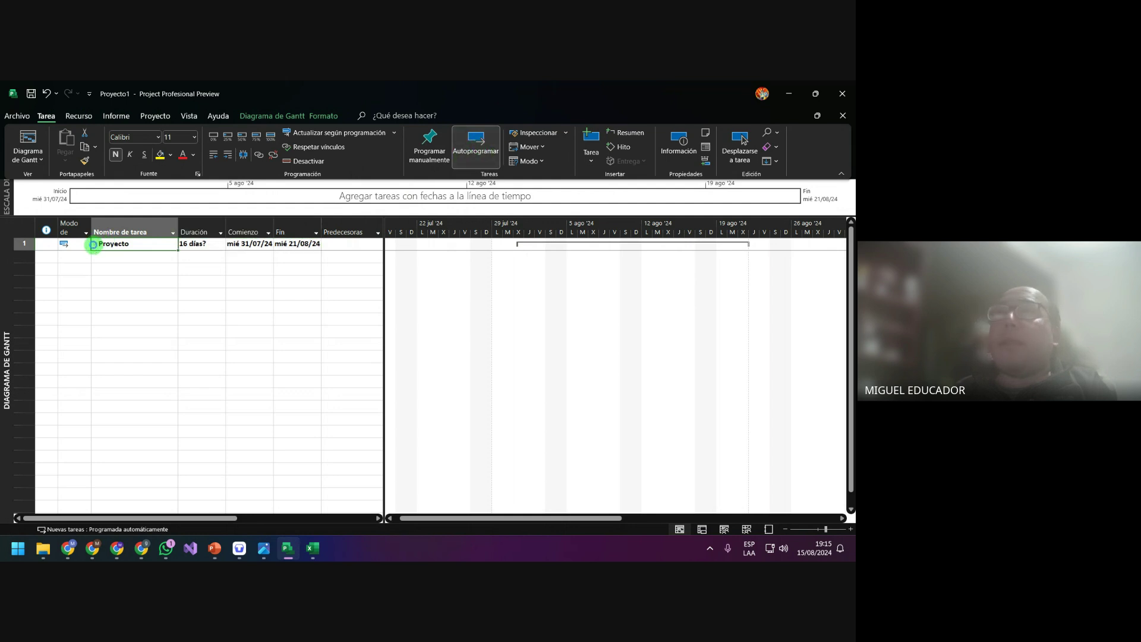
text(Fase 1 <Tarea nueva> <Tarea nueva> Fase 2 <Tarea nueva> <Tarea nueva> Fase 3 <Tarea nueva> <Tarea nueva>)
click(350, 328)
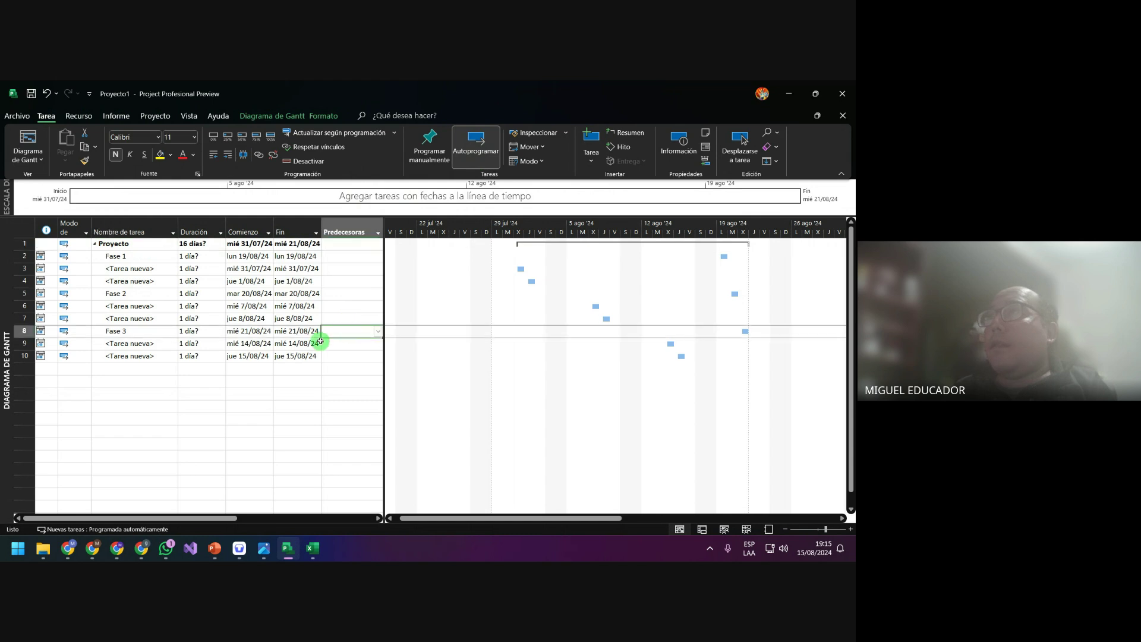
click(309, 355)
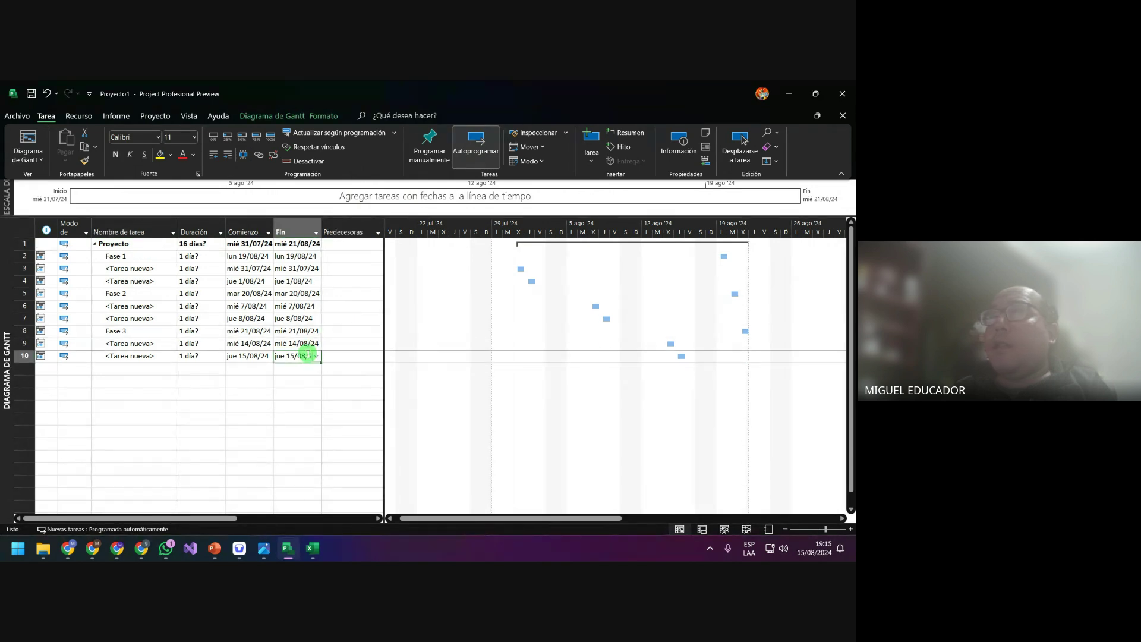
click(315, 257)
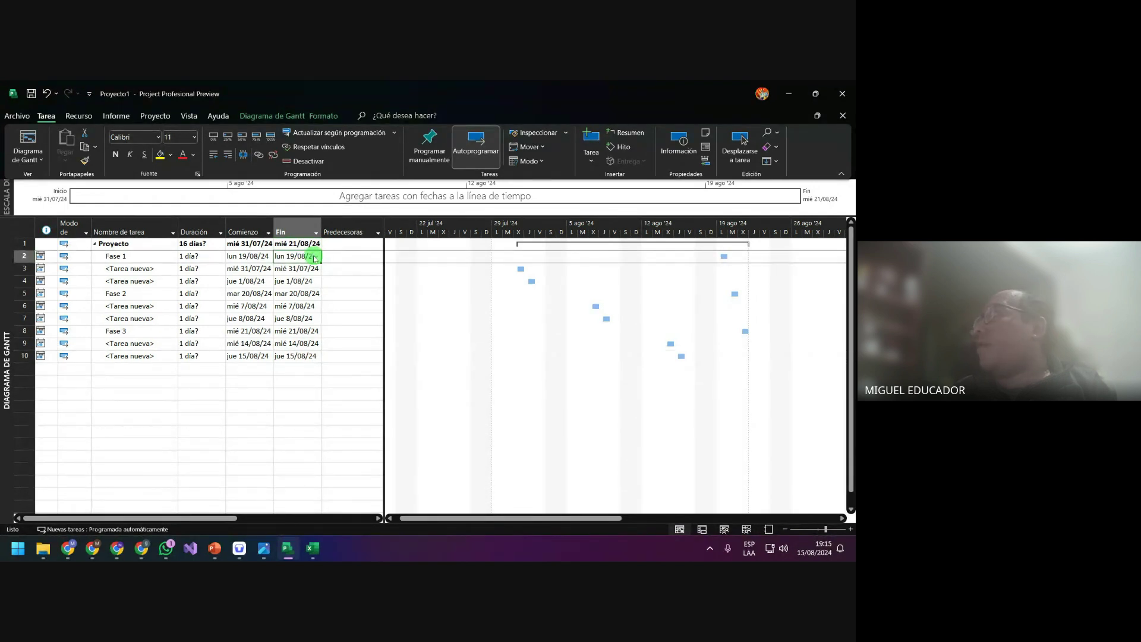
Set the finish date of the last new task under Fase 3 to 15 August 2024
click(314, 355)
click(314, 355)
click(315, 356)
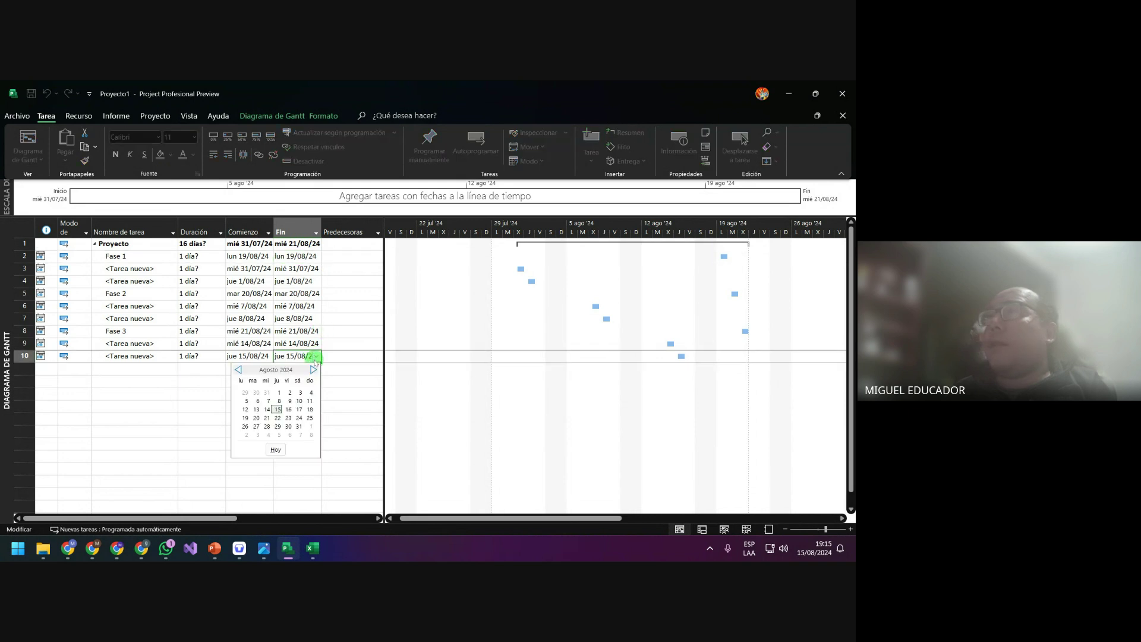
click(275, 409)
click(348, 331)
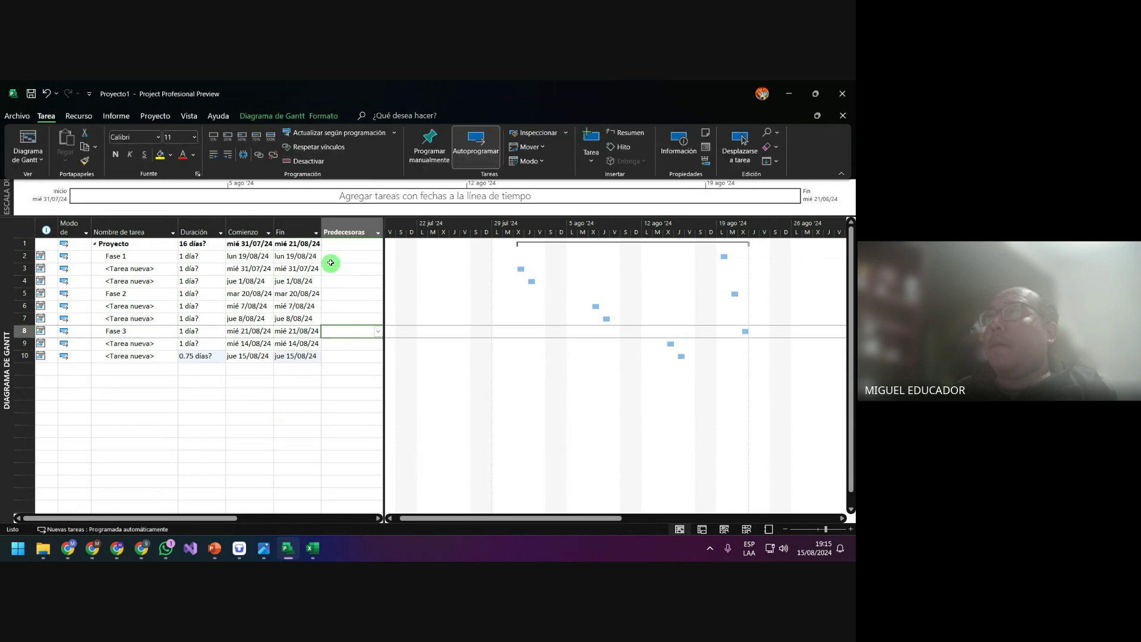
Review the project's start date, finish date and calendar in the project information, then close it without changes
click(309, 244)
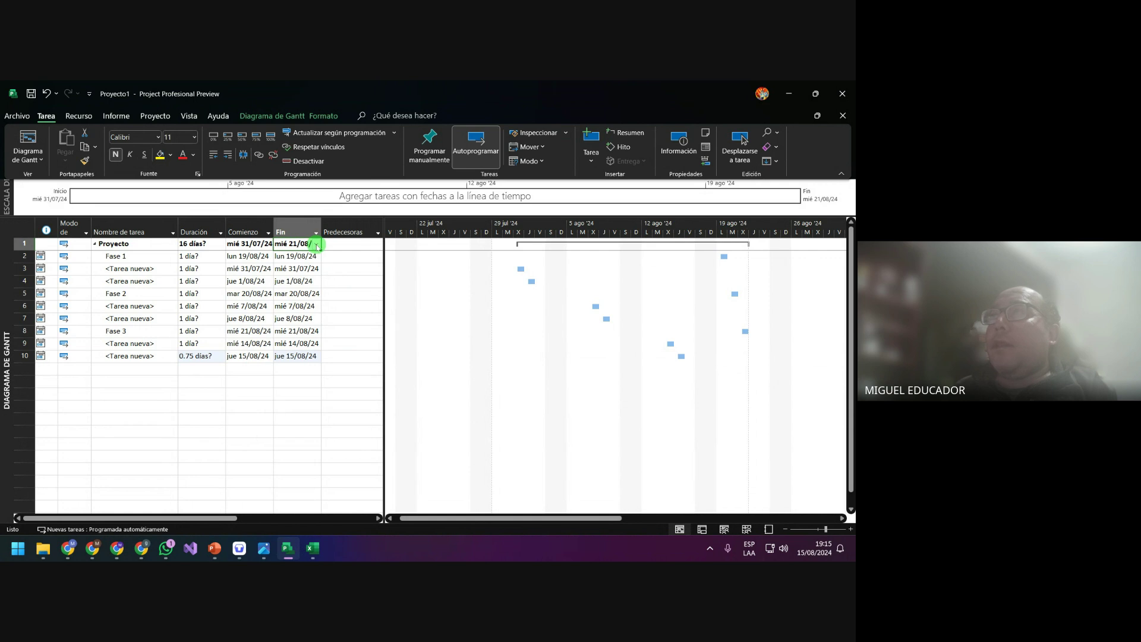
click(117, 241)
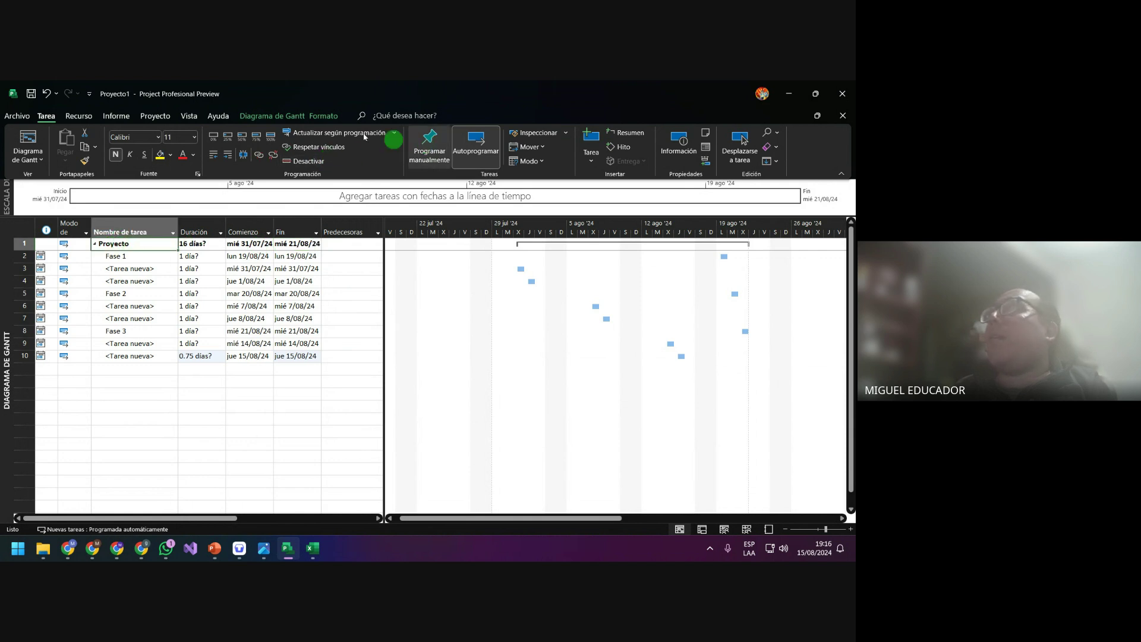
click(155, 117)
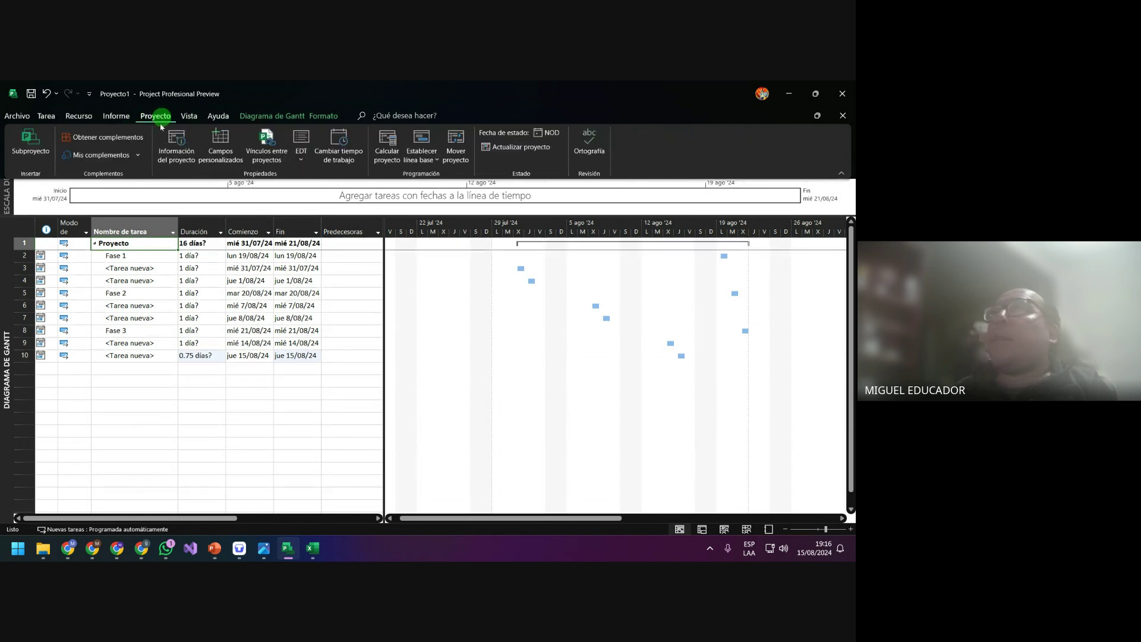
click(181, 144)
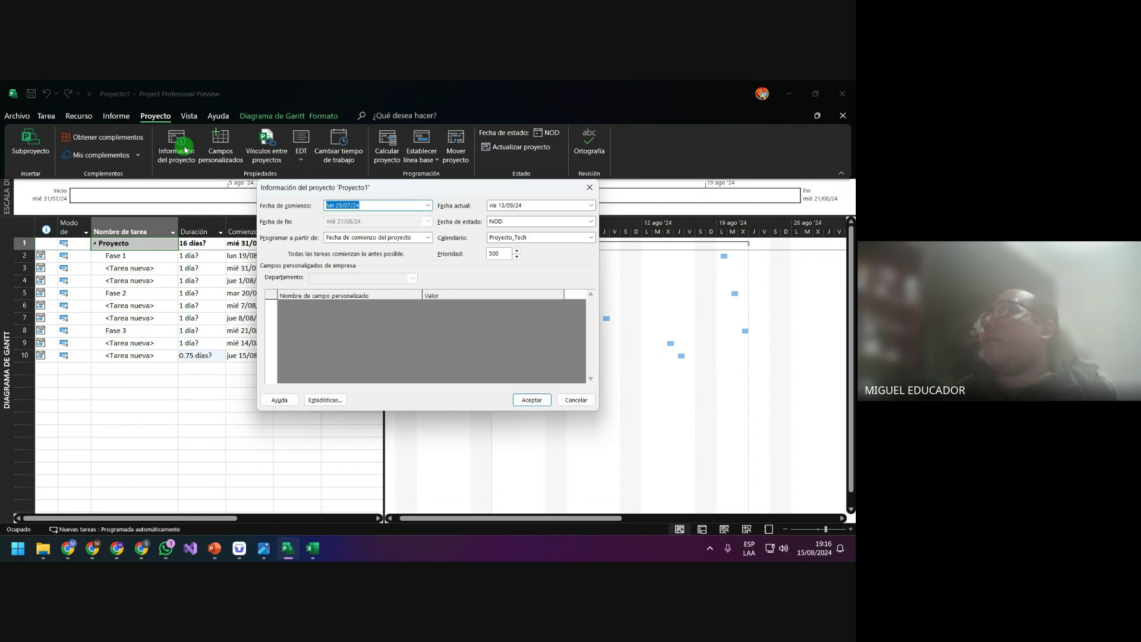
click(590, 191)
Set the Proyecto summary task's finish date to 21 August 2024
click(308, 244)
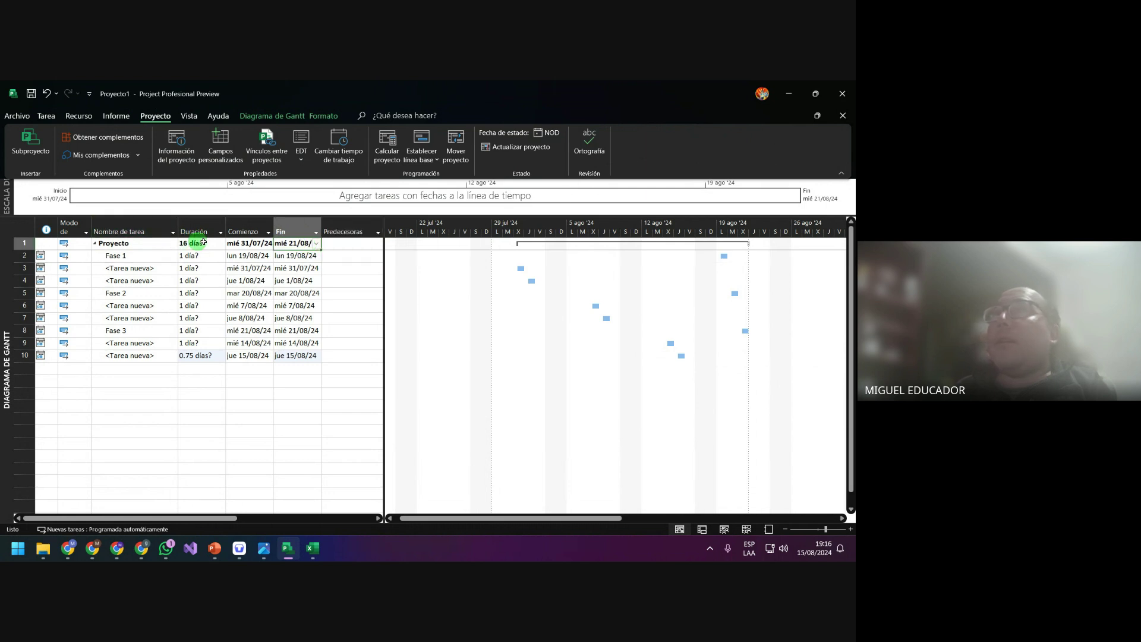
click(316, 243)
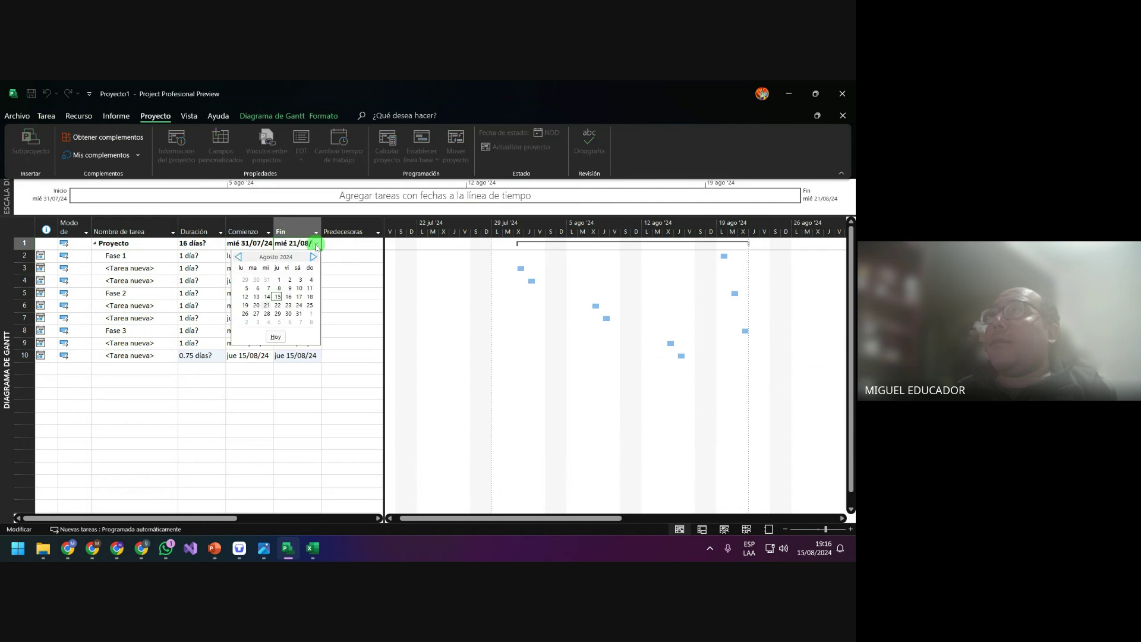
click(267, 305)
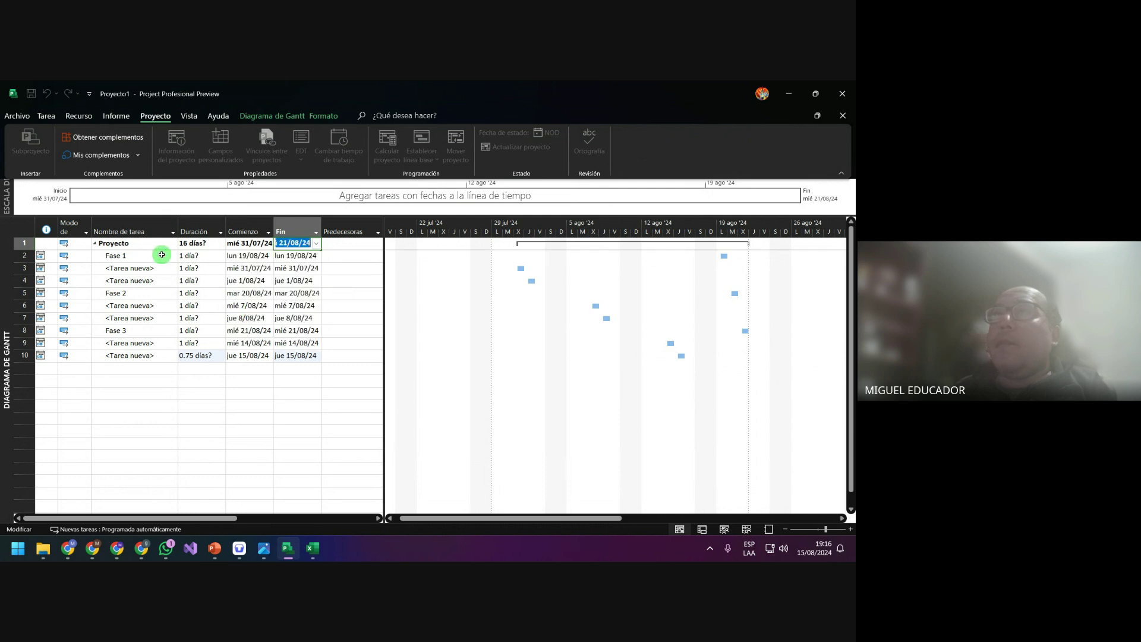
Outdent all tasks from Fase 1 through the last new task so they are no longer subtasks of Proyecto
drag(162, 255, 148, 356)
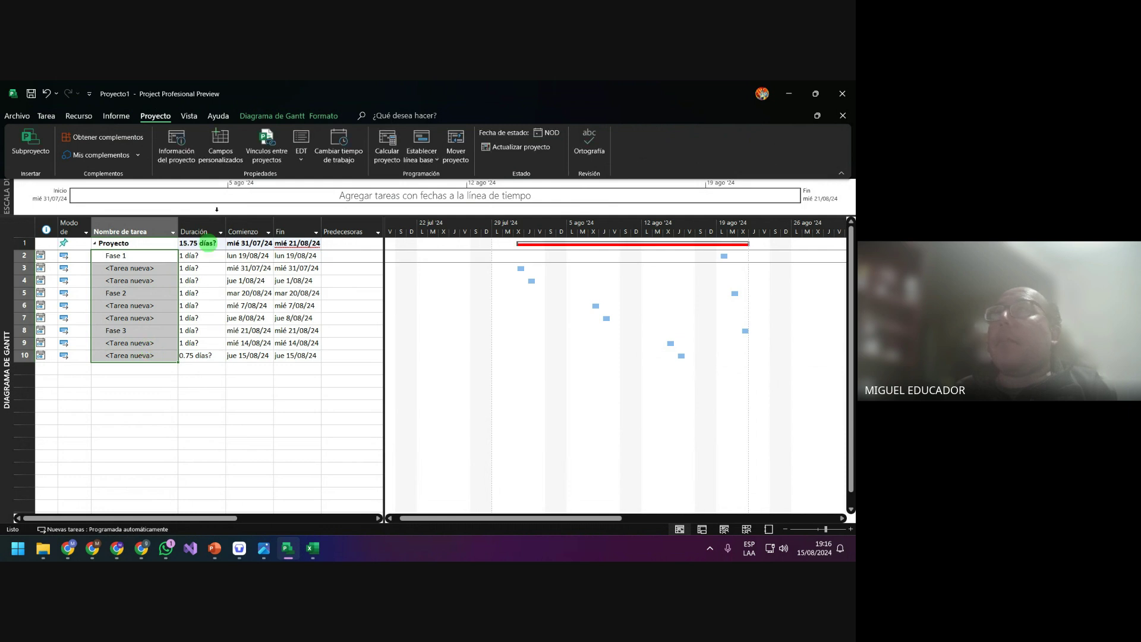
click(56, 118)
click(215, 156)
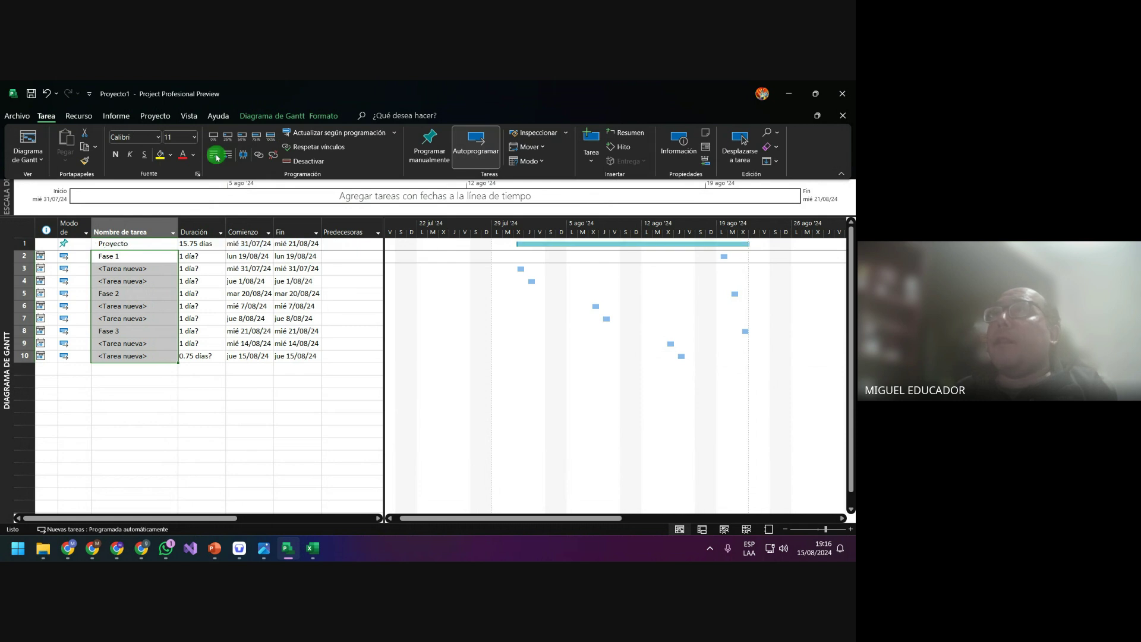
Select the Proyecto task's finish date for editing
click(305, 242)
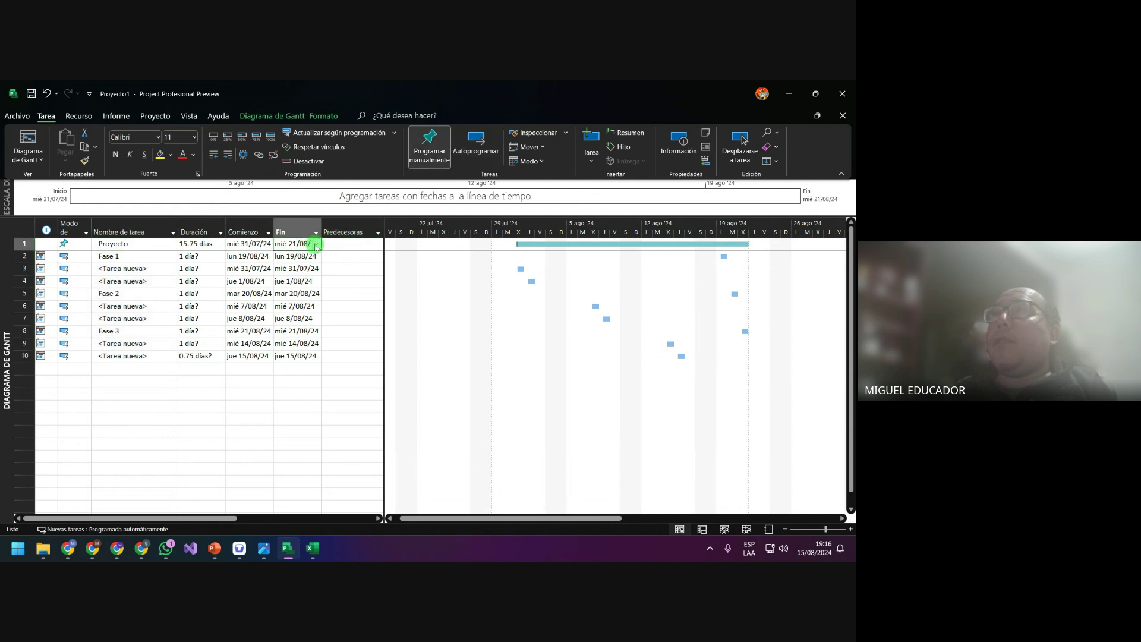
Set the duration of the last task in the list, row 10, to 1 day
click(316, 245)
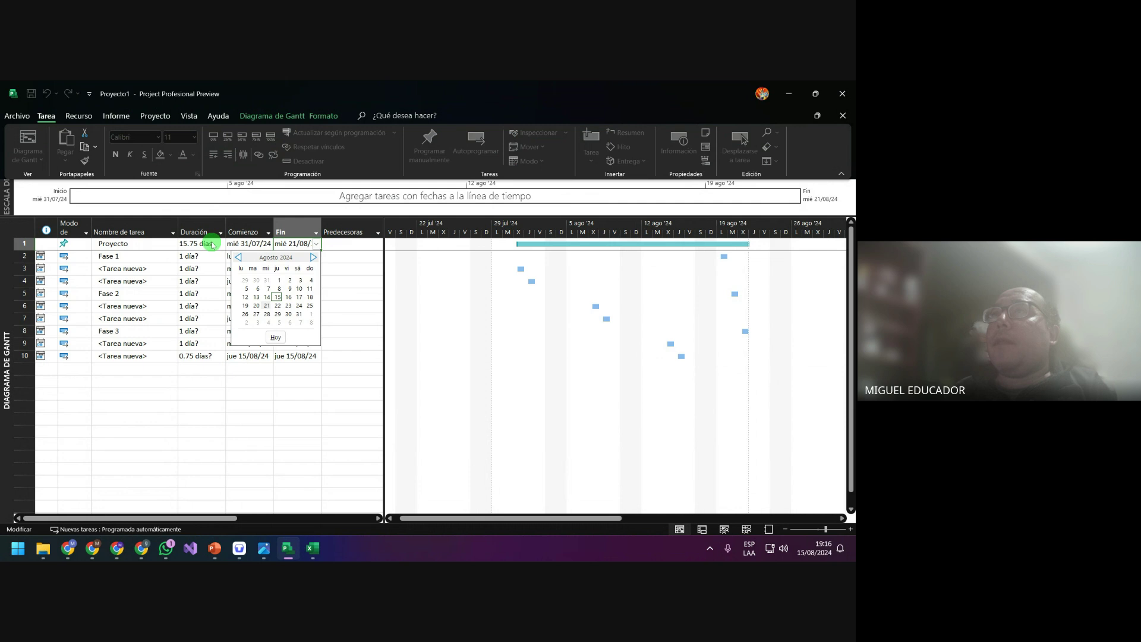
key(Escape)
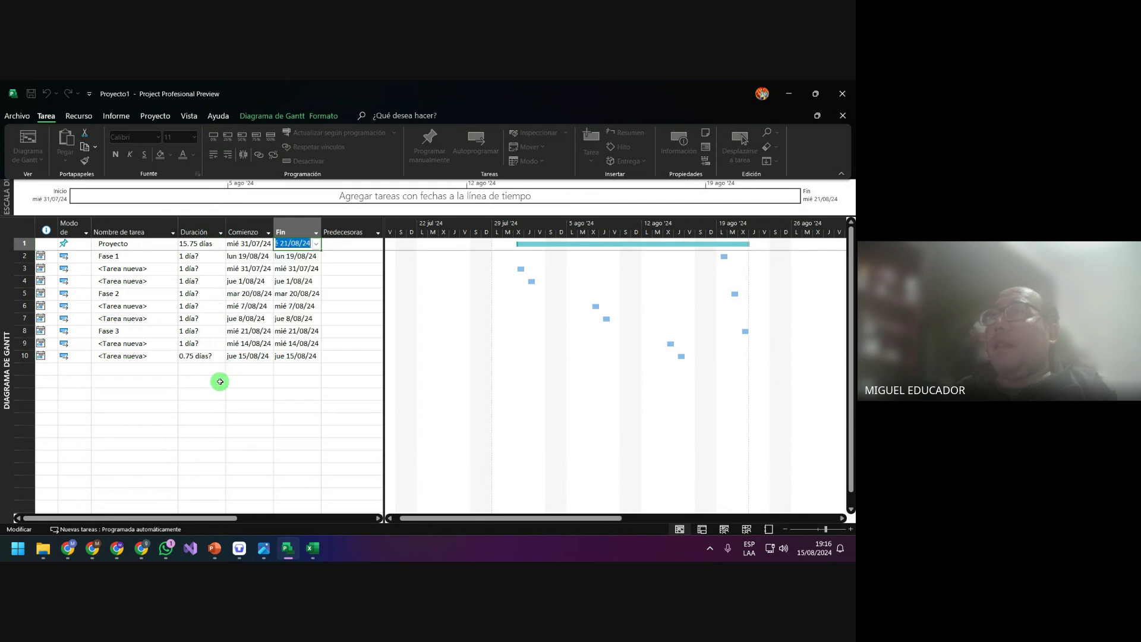
click(202, 357)
click(221, 354)
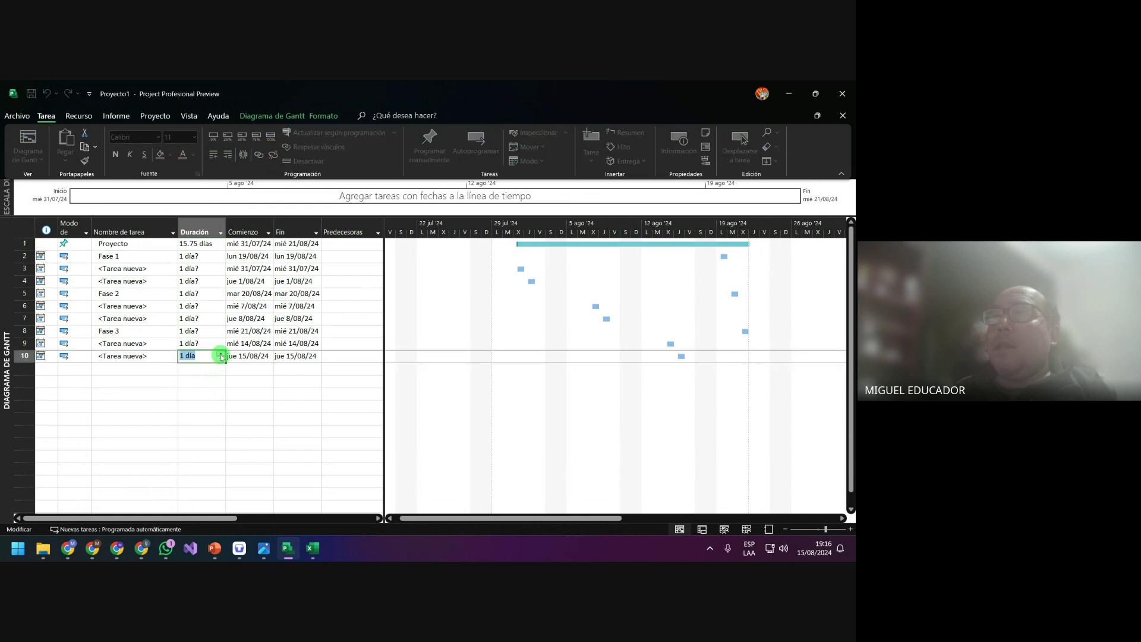
click(205, 396)
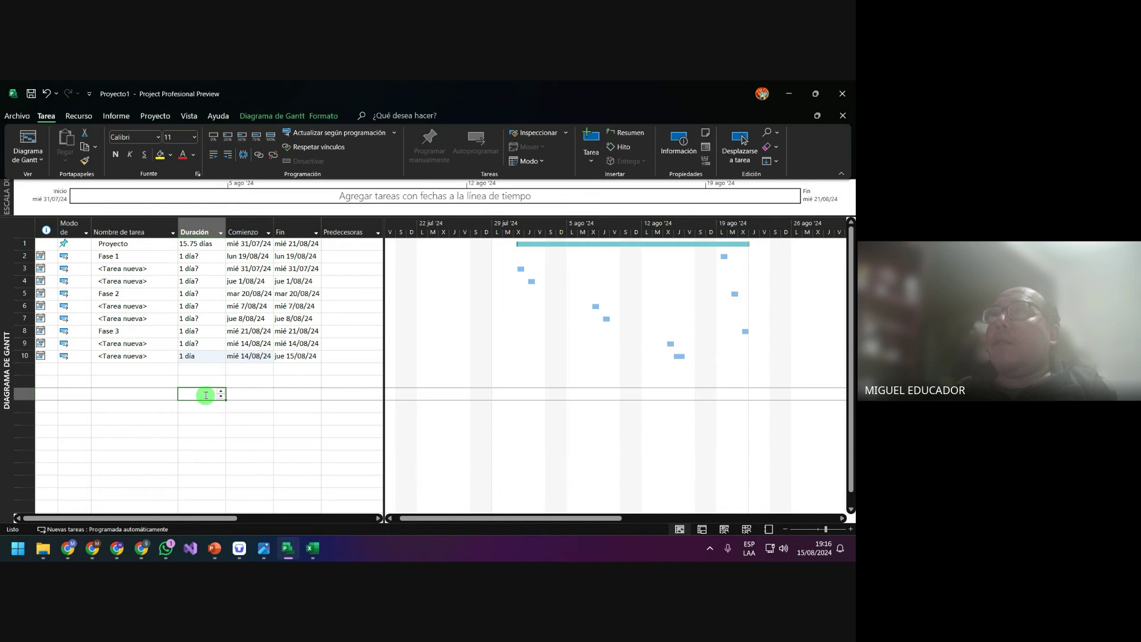
Reduce the duration of the Proyecto task to 12 days
click(216, 244)
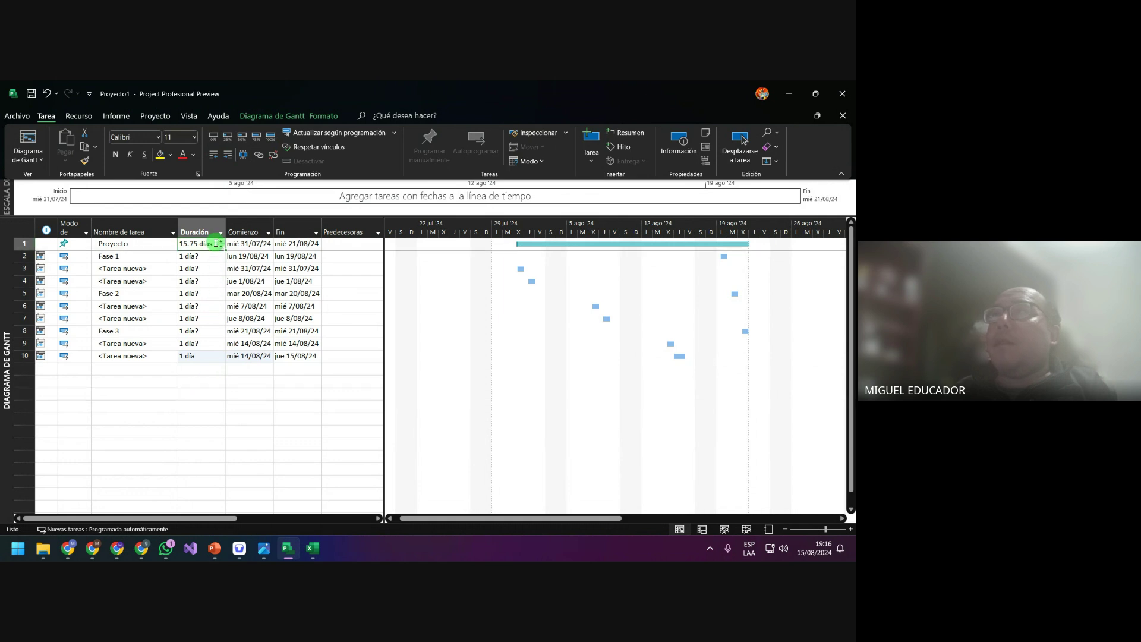
click(221, 241)
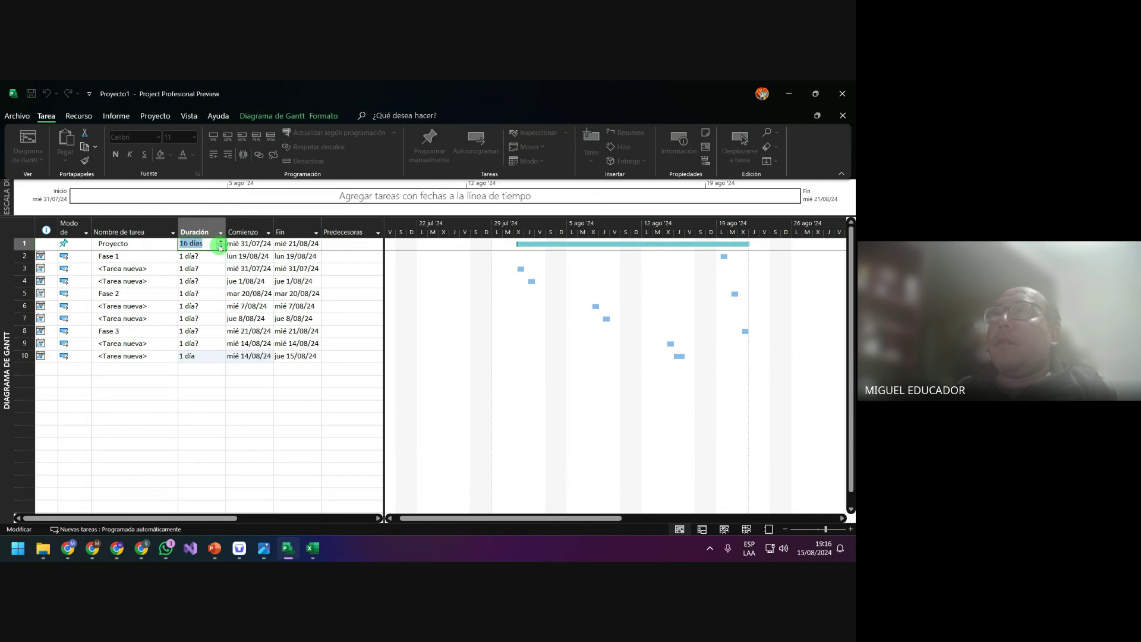
click(221, 248)
click(205, 280)
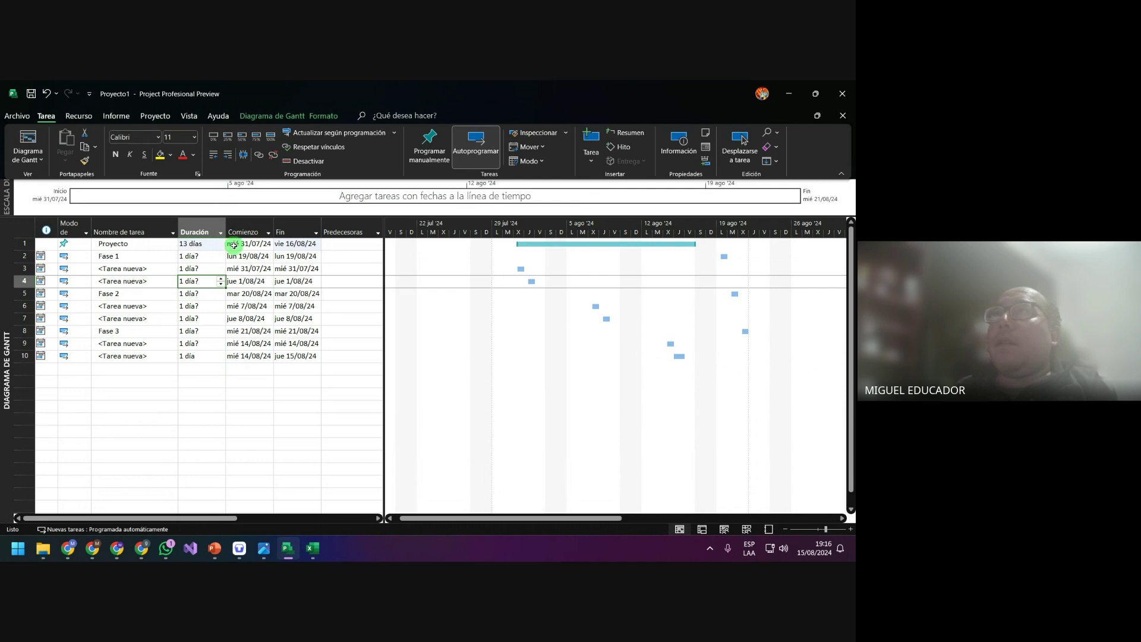
click(204, 244)
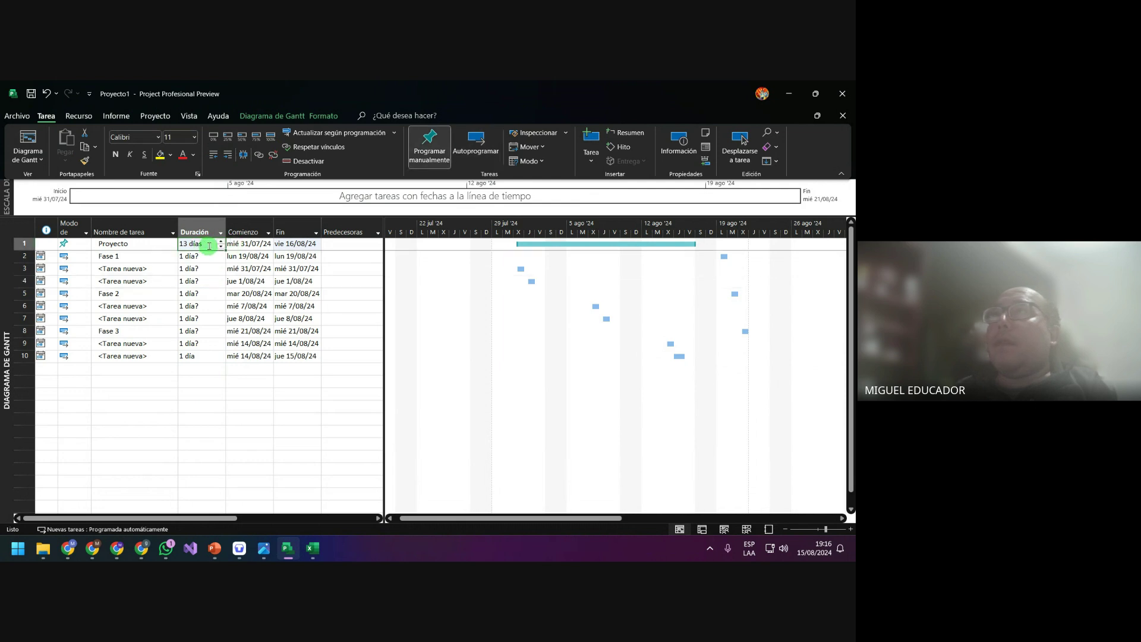
click(221, 247)
click(212, 278)
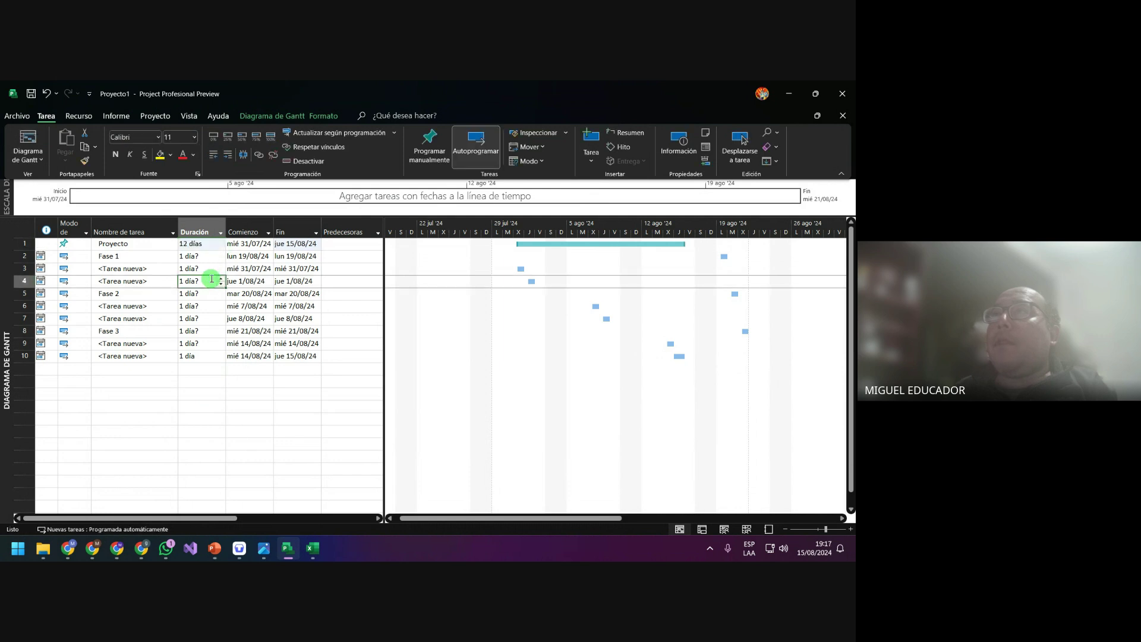
Delete the unnamed task directly under Fase 2, the one starting mié 7/08/24
click(212, 255)
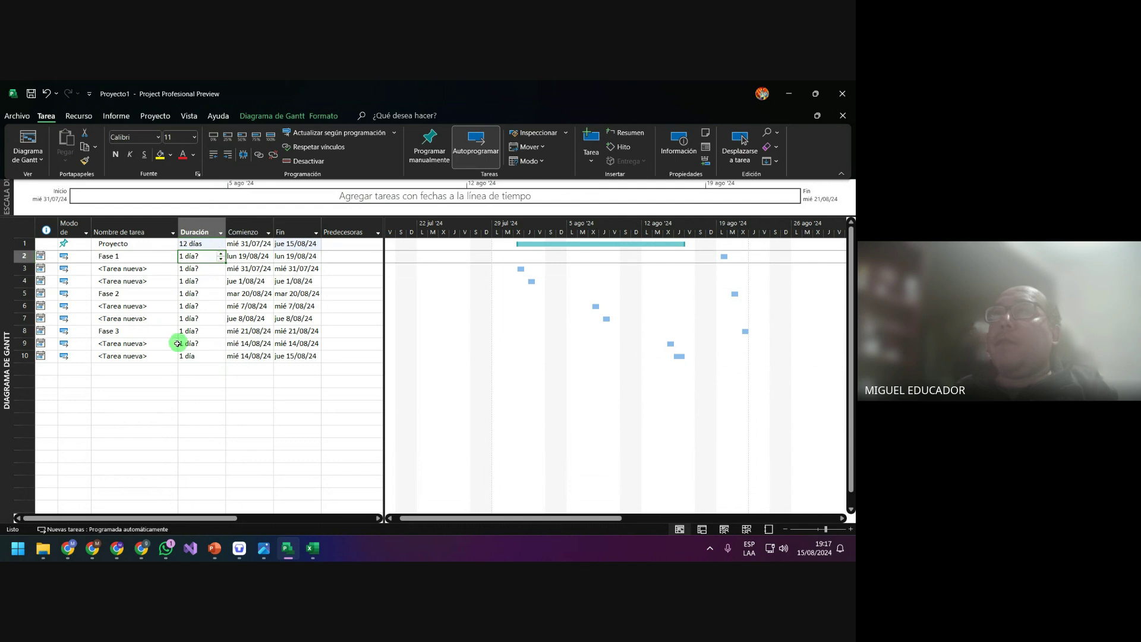
click(156, 345)
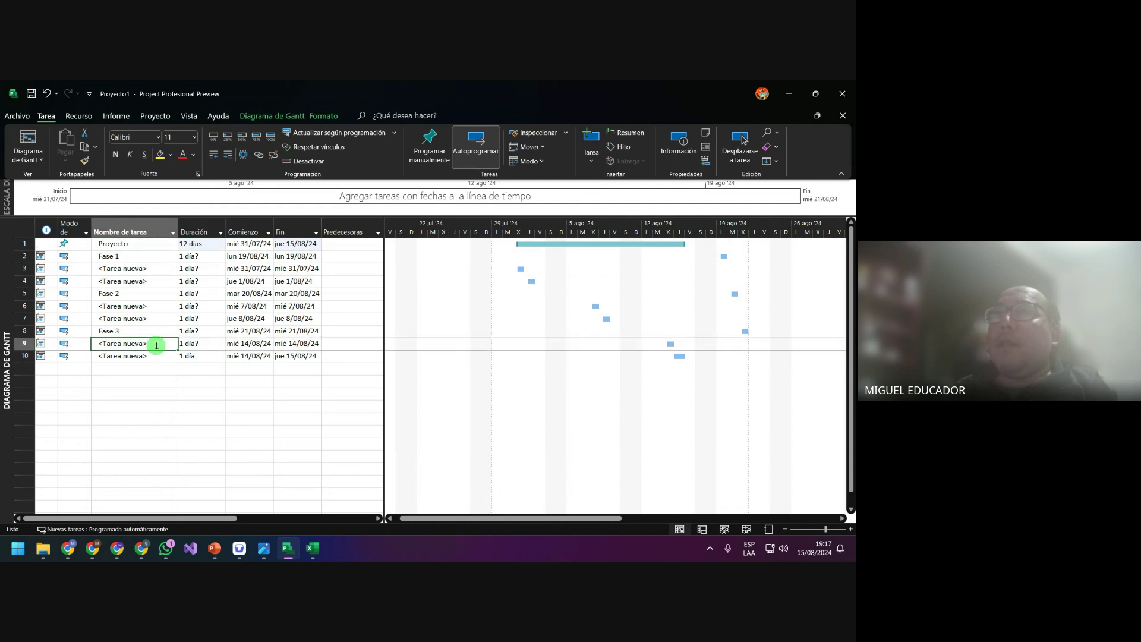
click(156, 356)
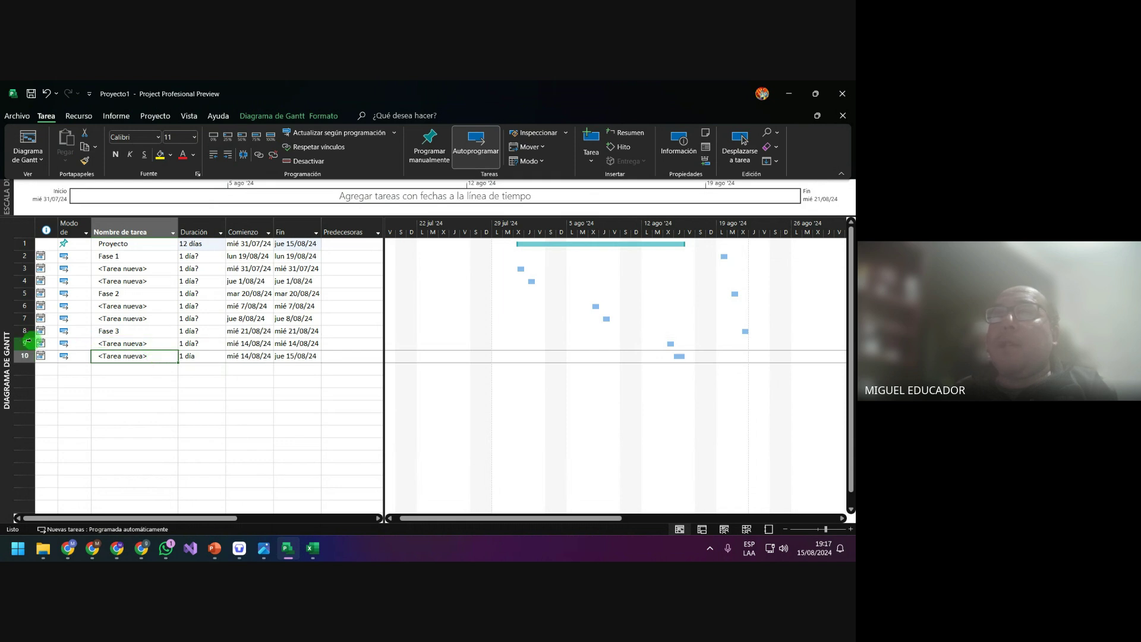
click(20, 306)
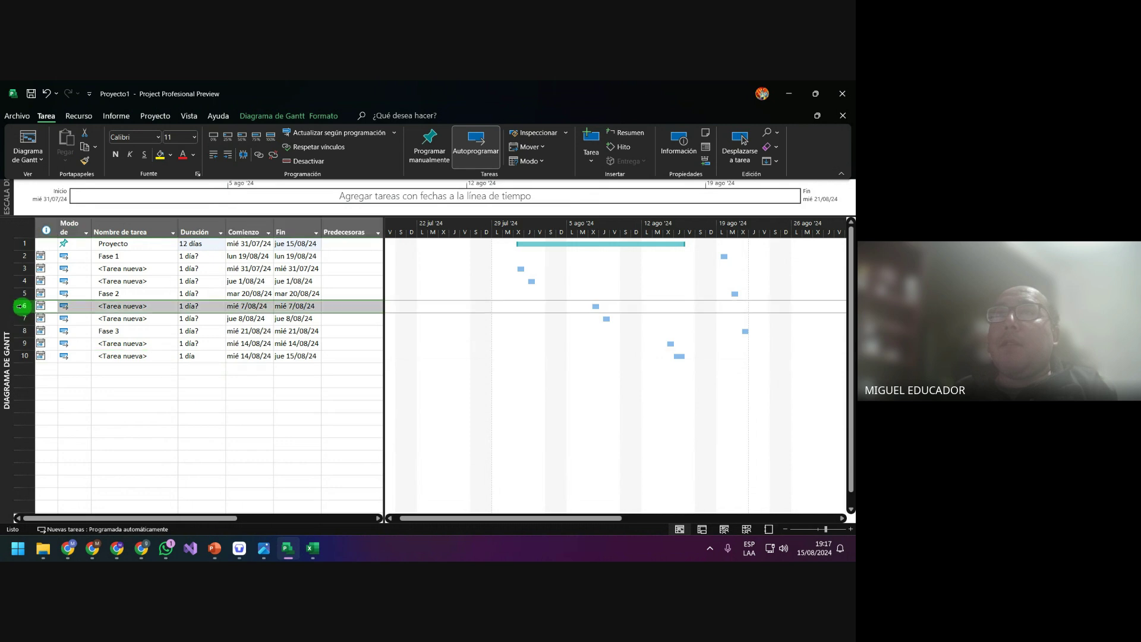
right_click(22, 306)
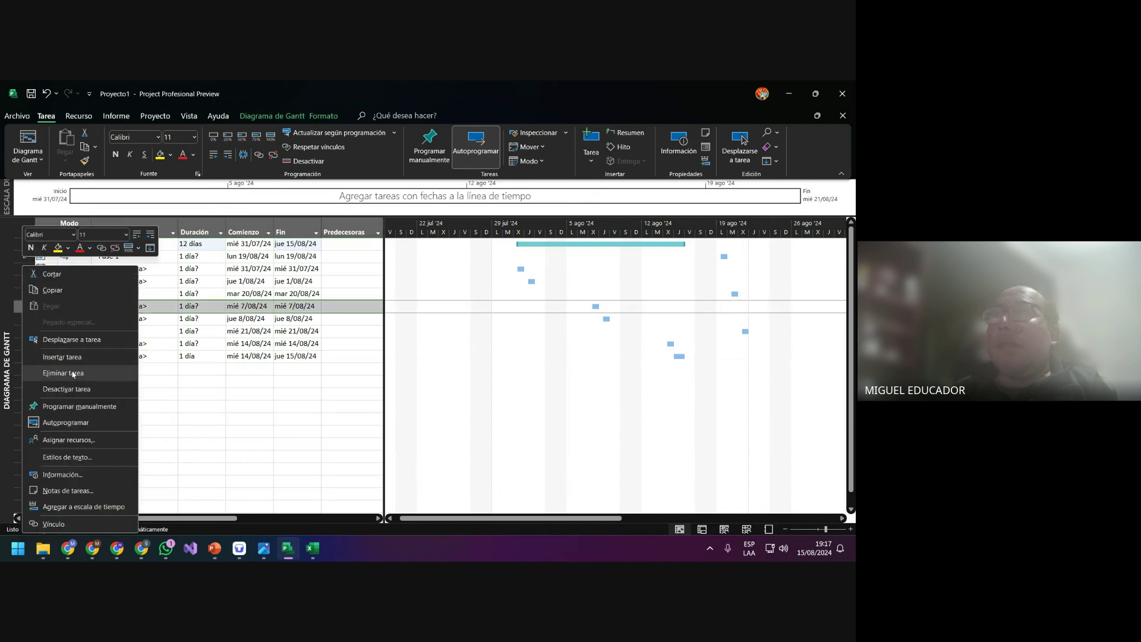
click(72, 370)
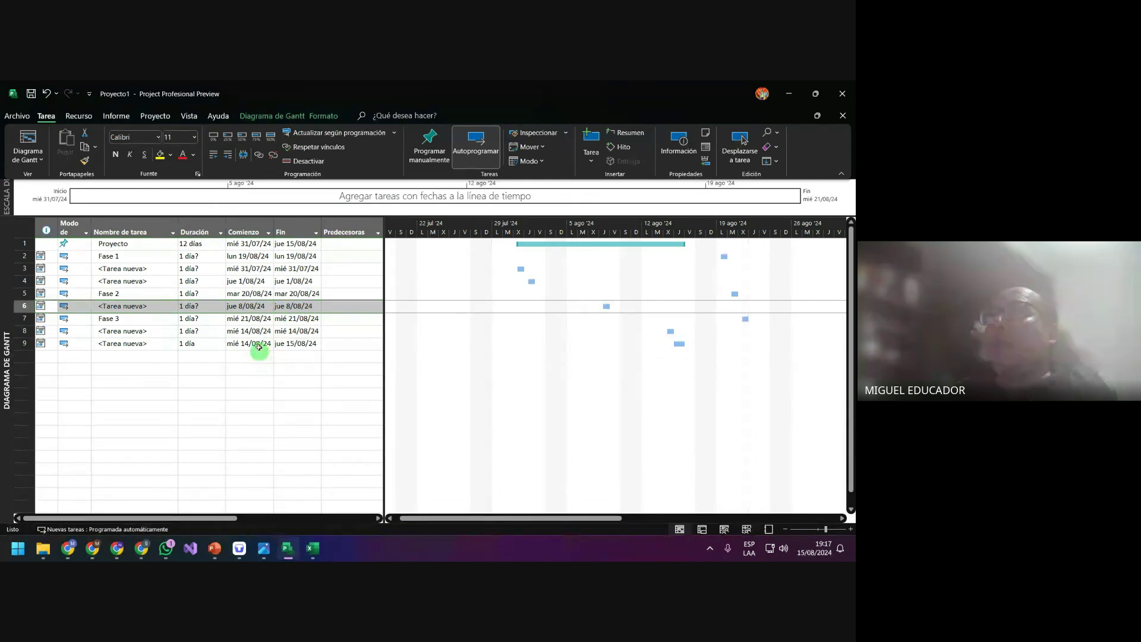
Delete the Fase 3 task from the task list
click(262, 319)
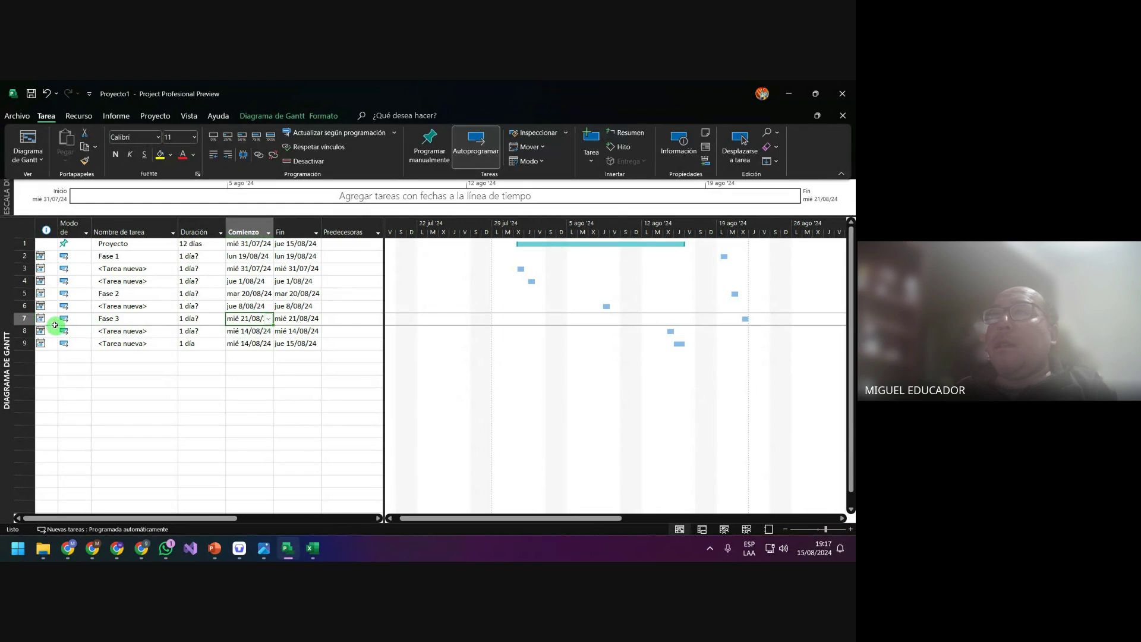
click(20, 319)
right_click(21, 319)
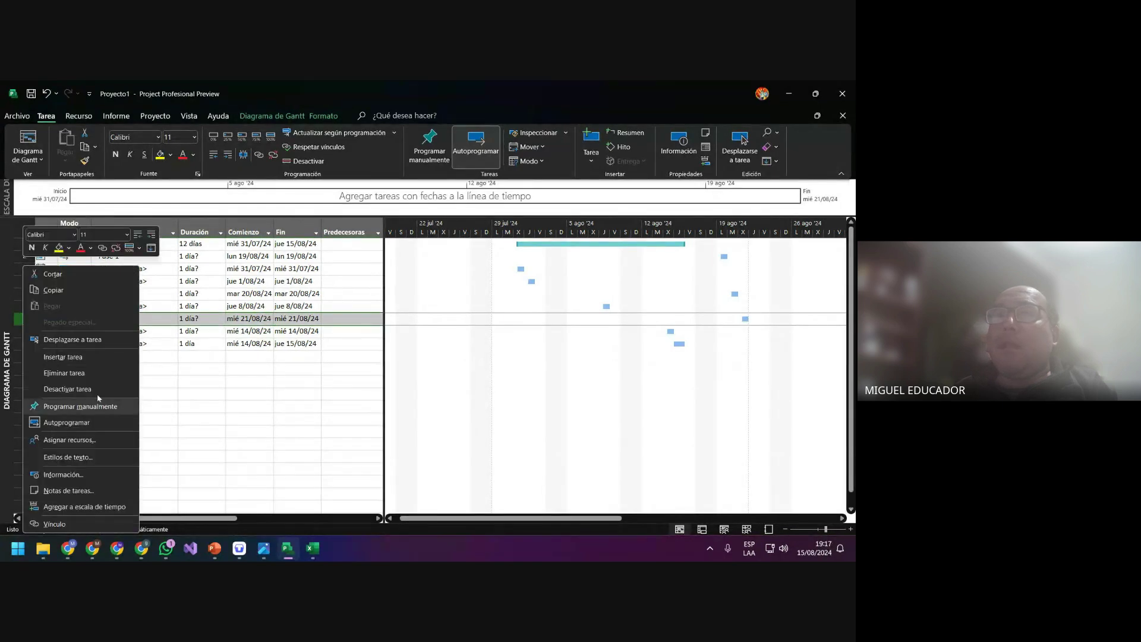
click(94, 373)
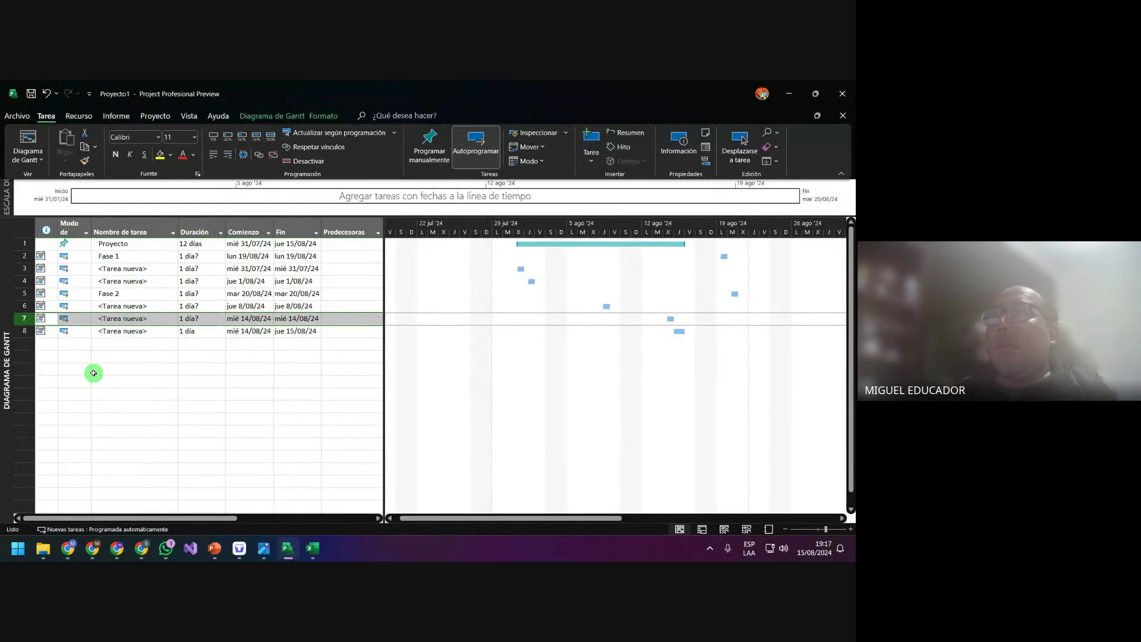
click(250, 364)
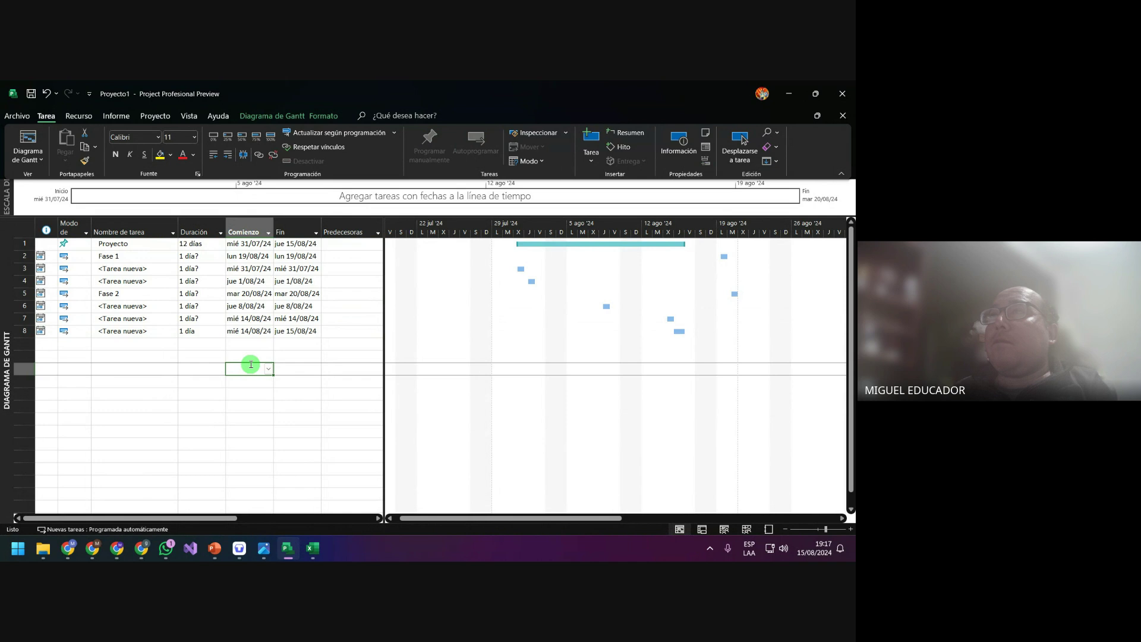
Insert a new task in row 7, above the unnamed tasks starting mié 14/08/24
click(146, 319)
right_click(147, 319)
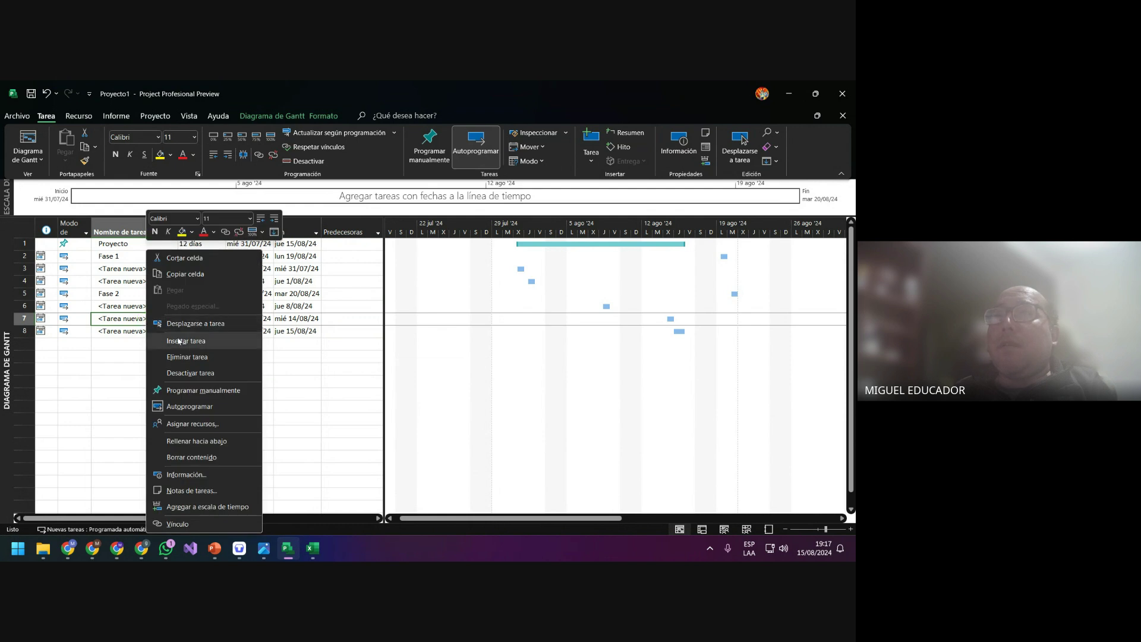
click(178, 337)
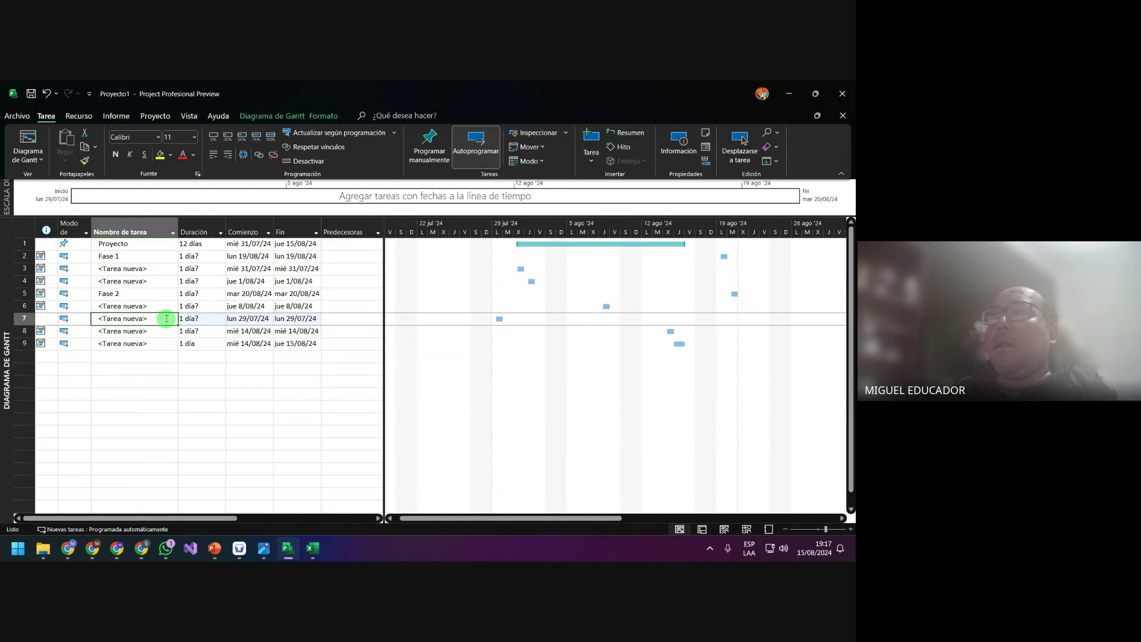
Rename the newly inserted task in row 7 as Fase 3
key(shift+Left)
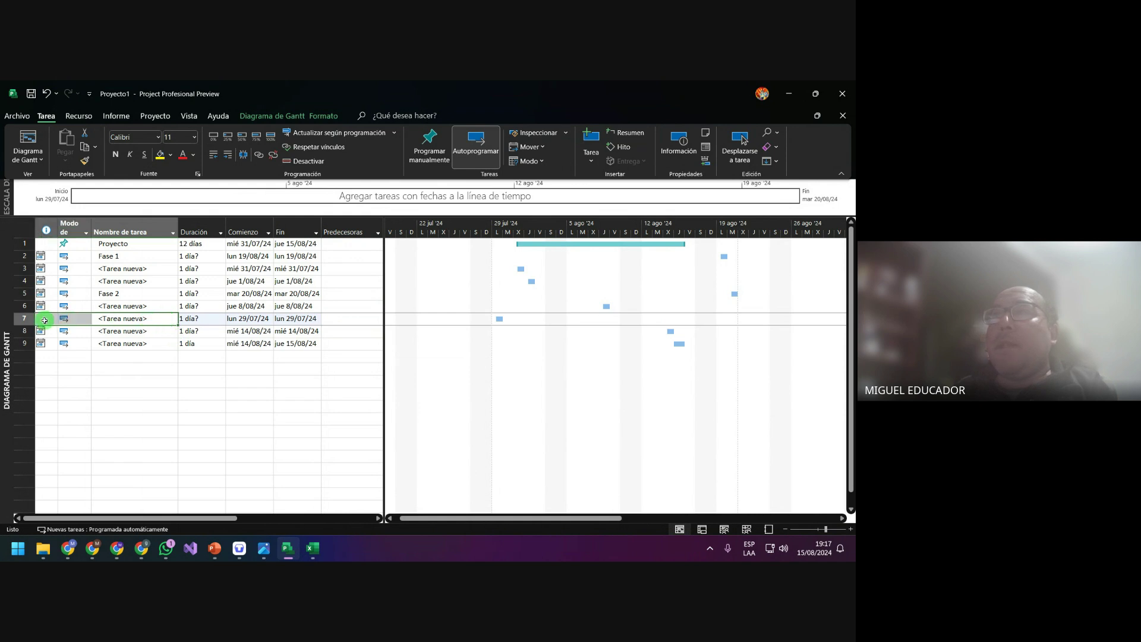
click(145, 317)
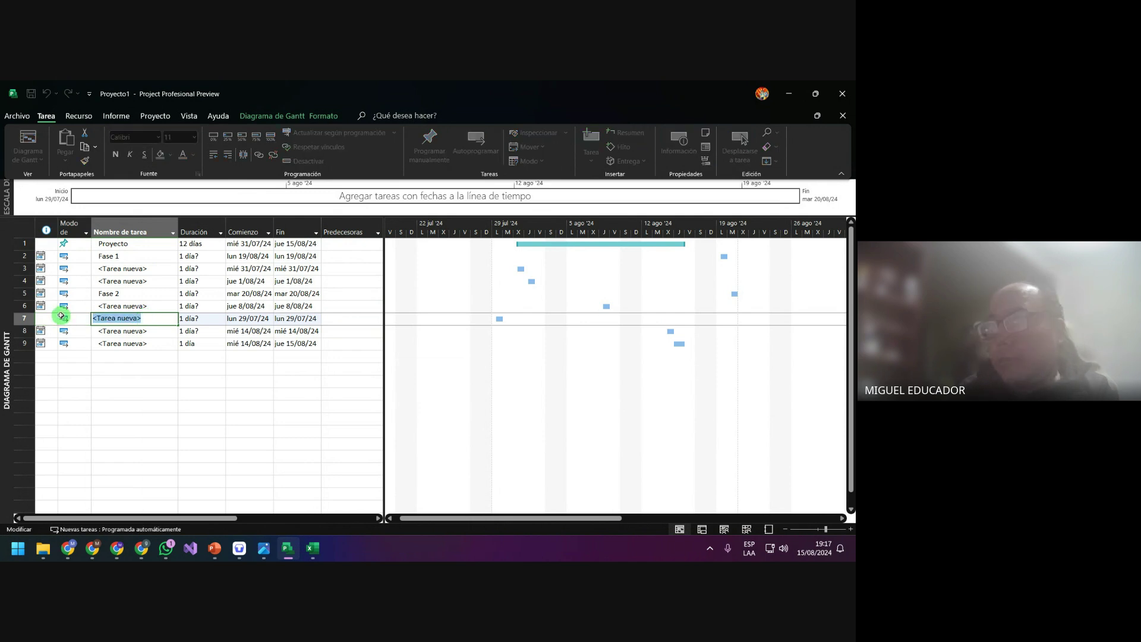
click(158, 358)
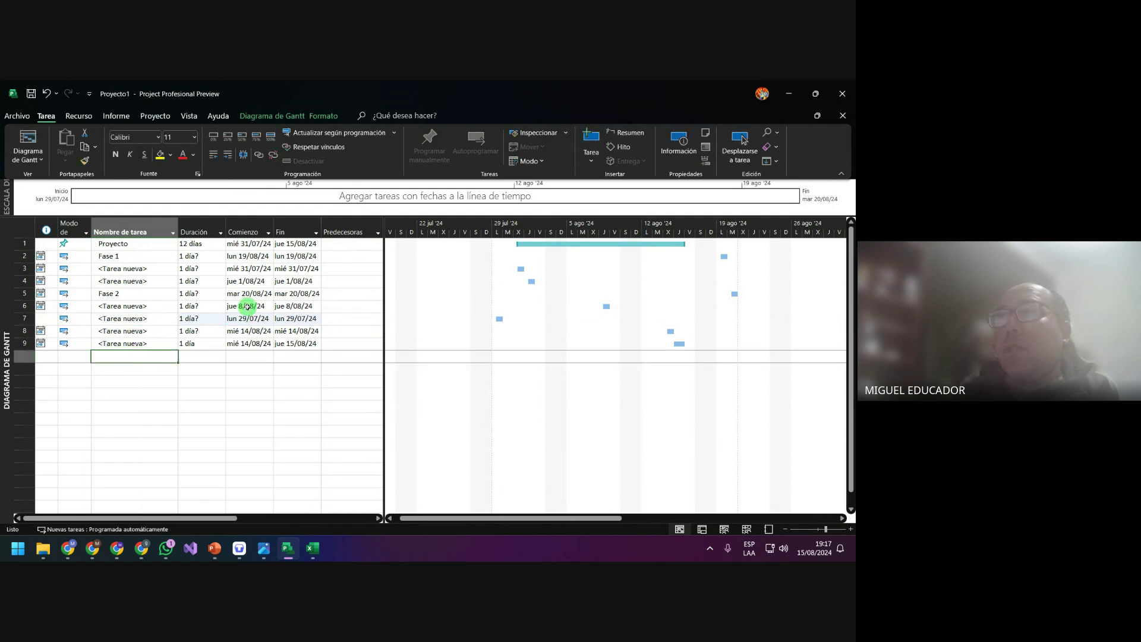
click(159, 318)
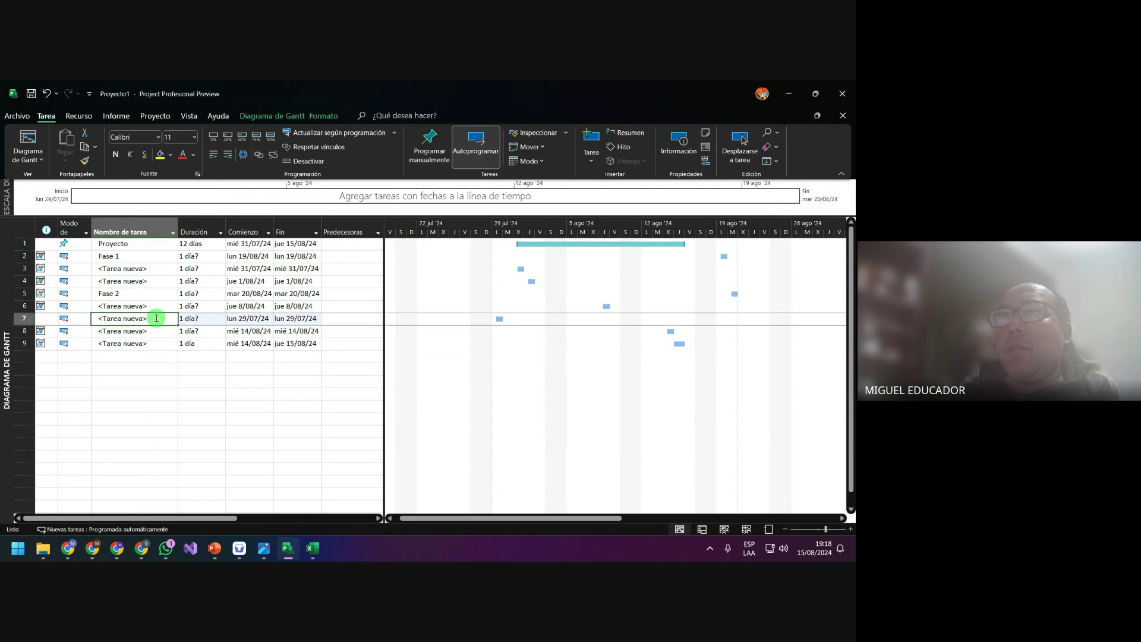
click(151, 318)
drag(151, 318, 66, 321)
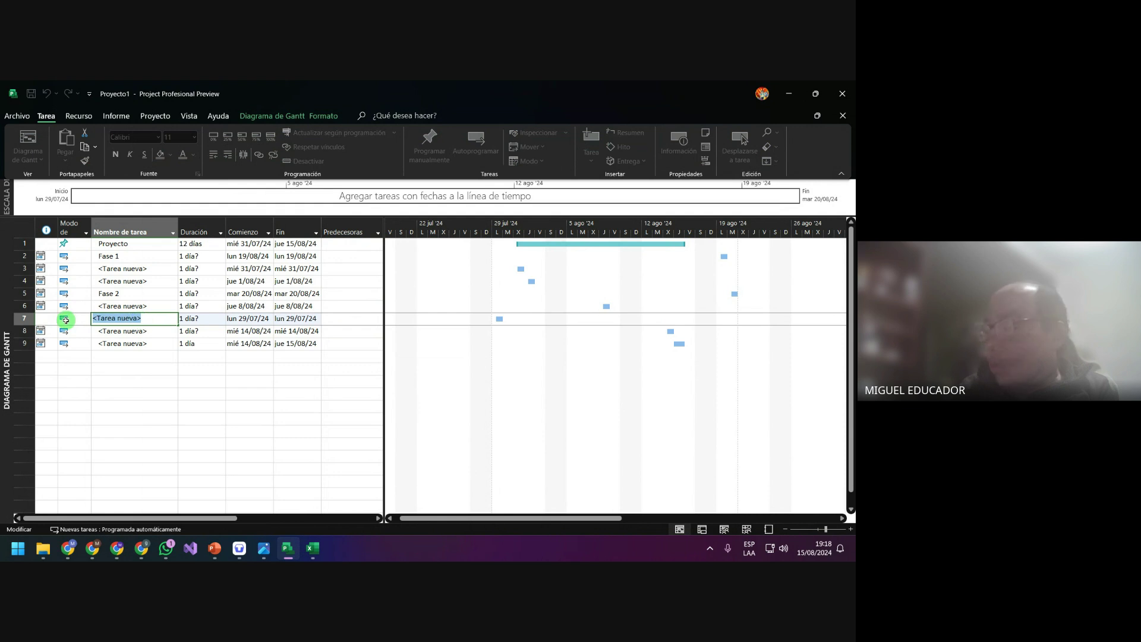
text(Tarea prog F)
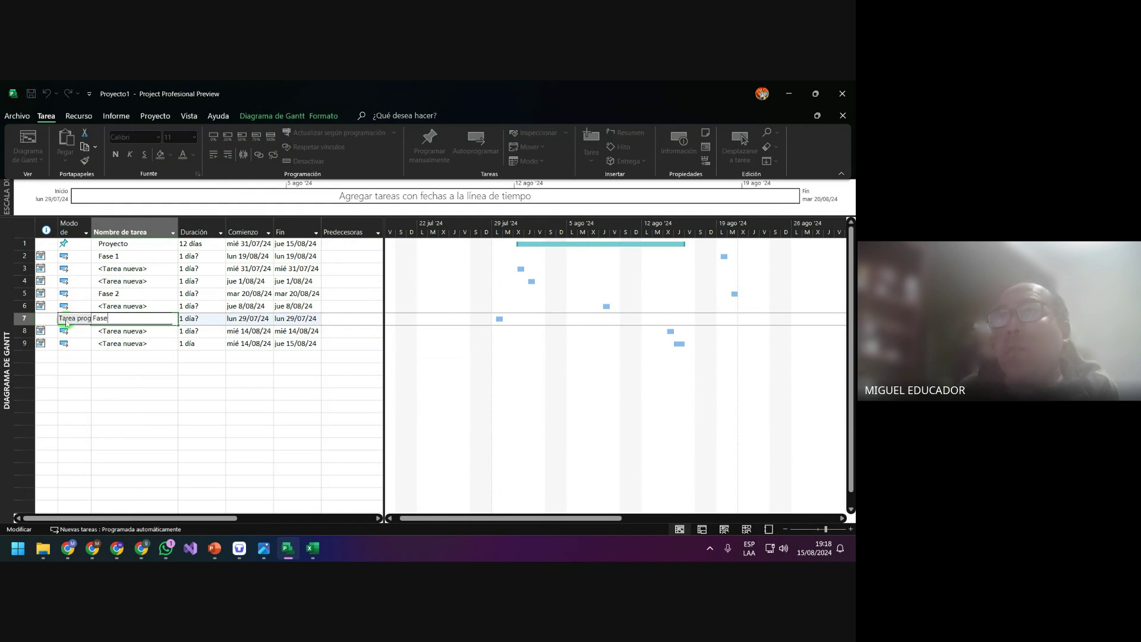
text(ase 3)
key(Return)
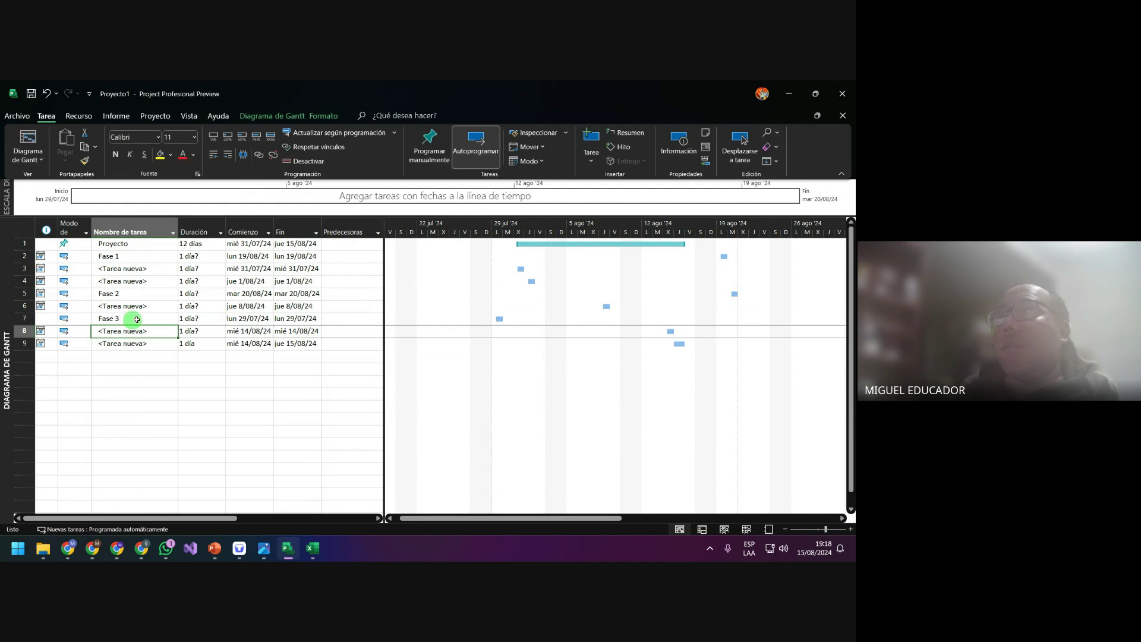
Try to close the project, choosing to save the changes to Proyecto1
key(alt+F4)
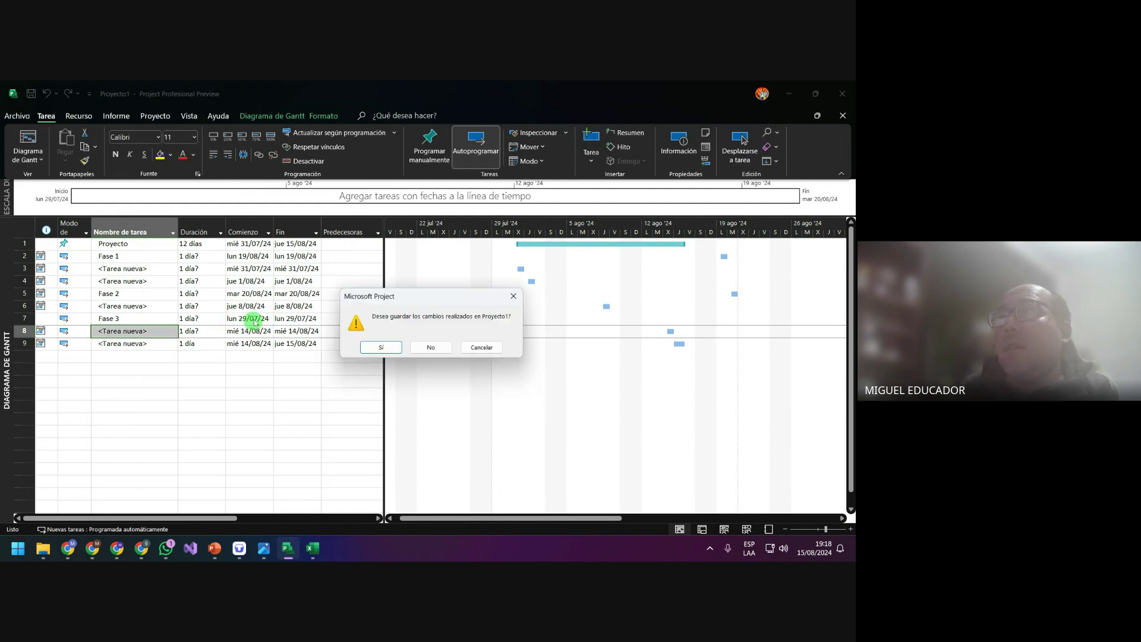
click(381, 347)
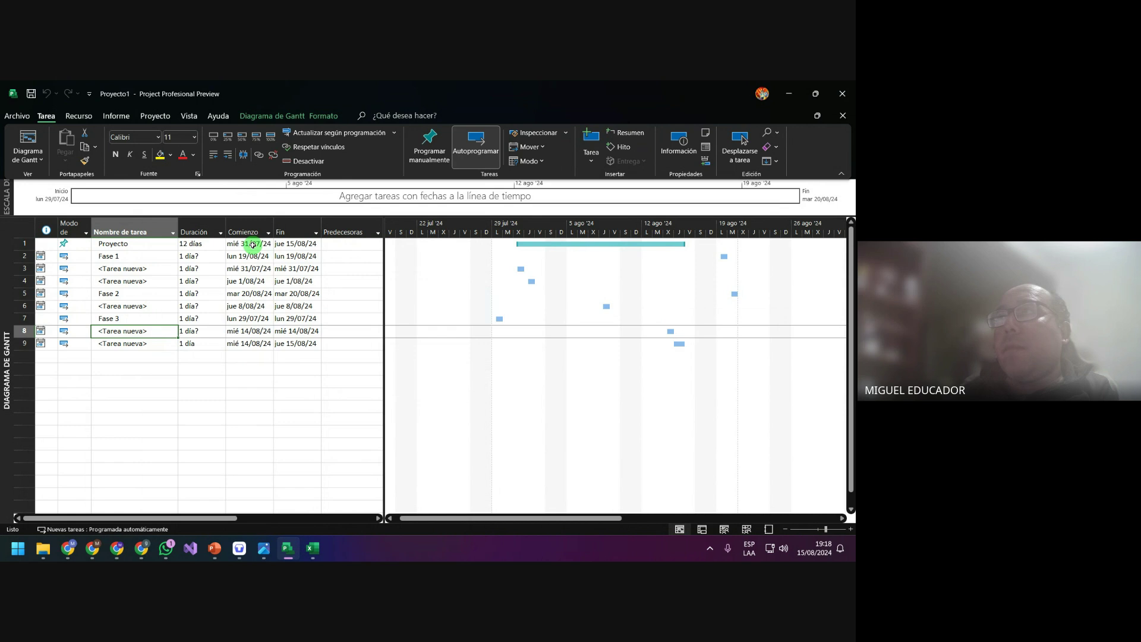
Insert a new task directly under Fase 2, above the unnamed task starting jue 8/08/24
click(158, 306)
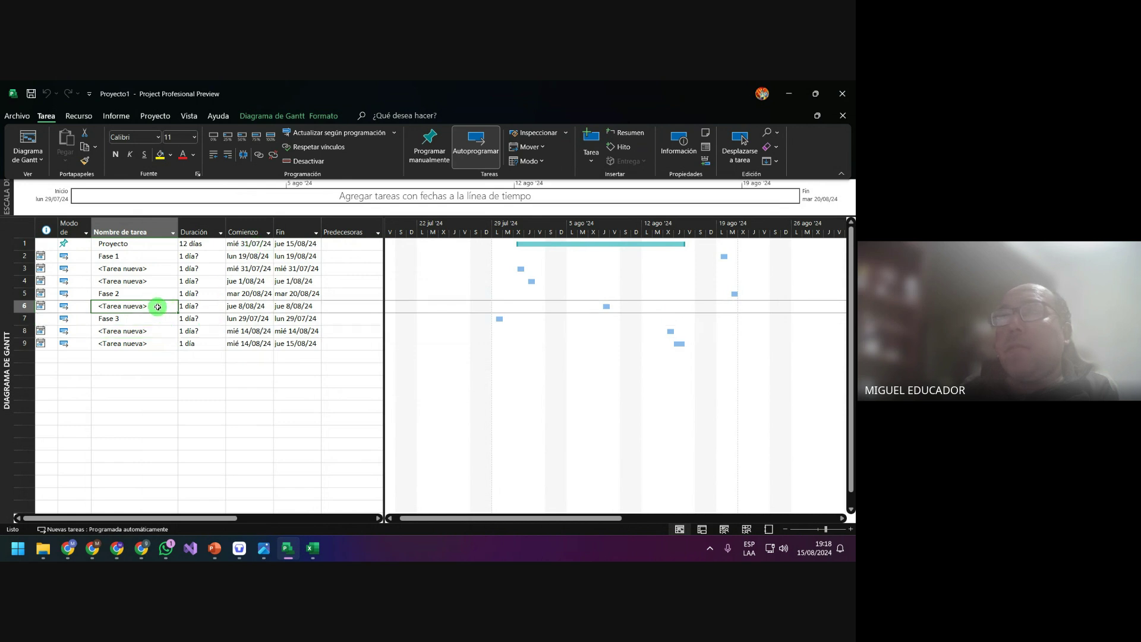
right_click(147, 308)
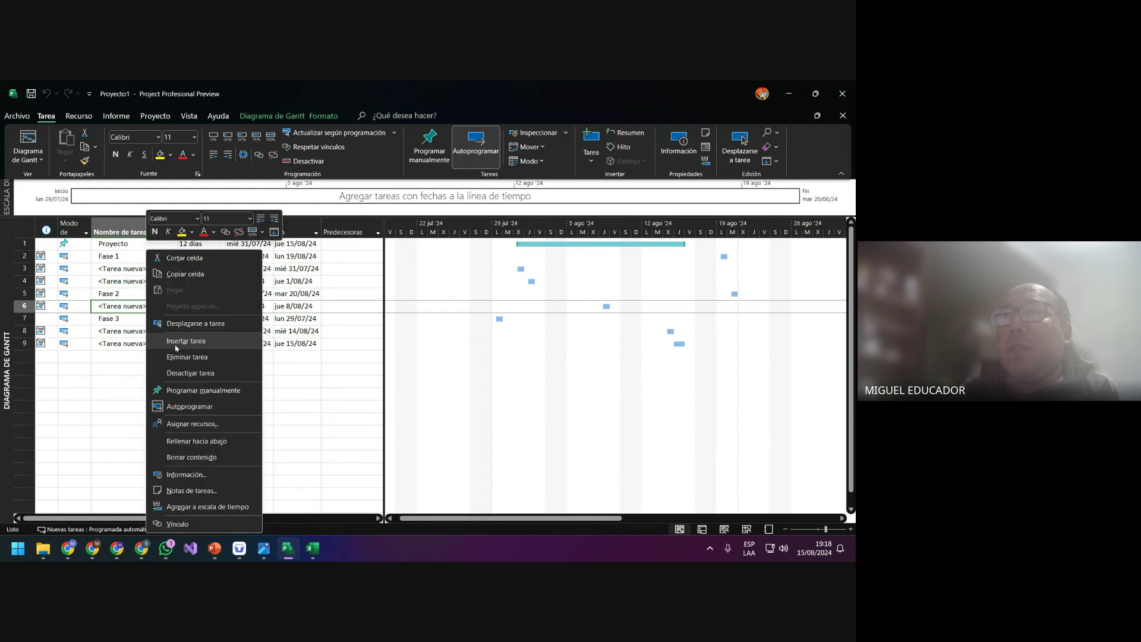
click(182, 341)
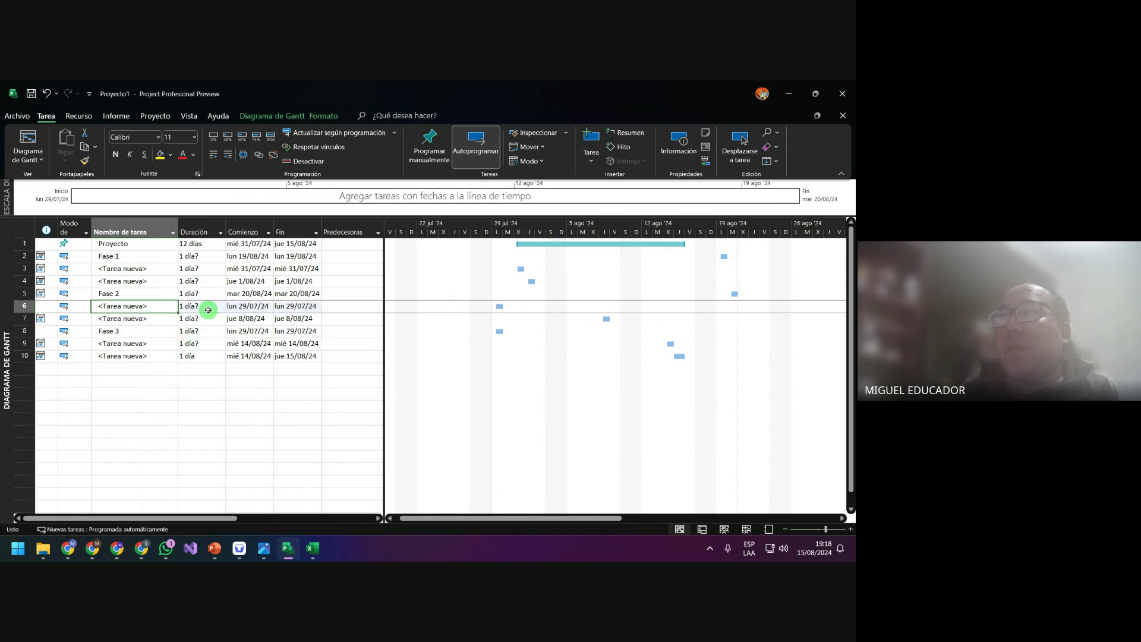
Set the start date of the unnamed task in row 6, directly under Fase 2, to mié 7/08/24
click(267, 307)
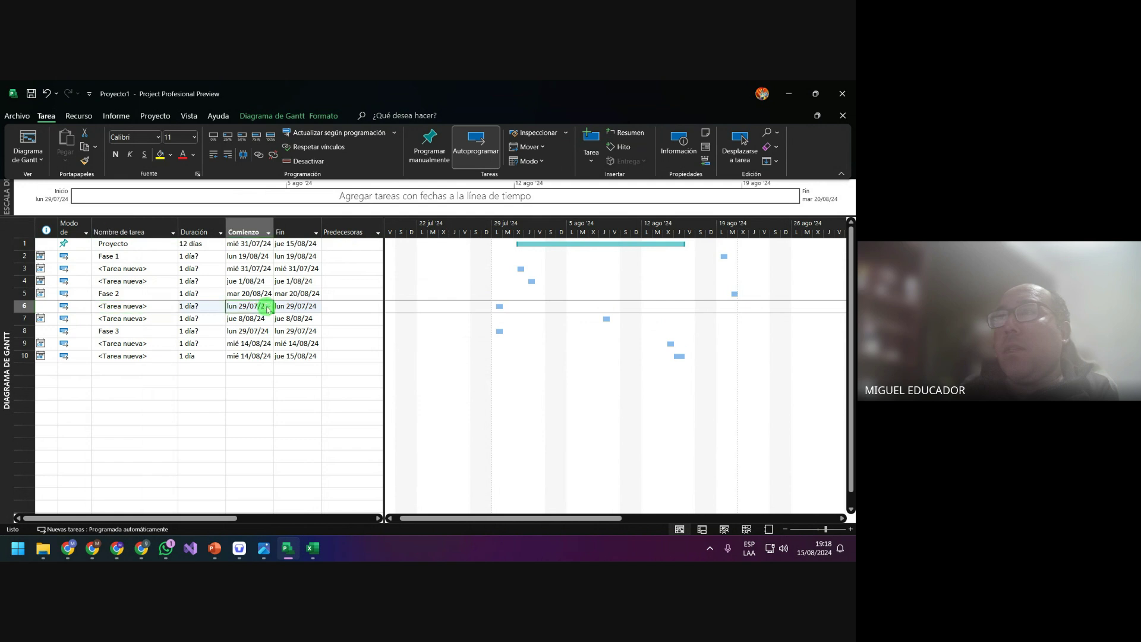
click(268, 307)
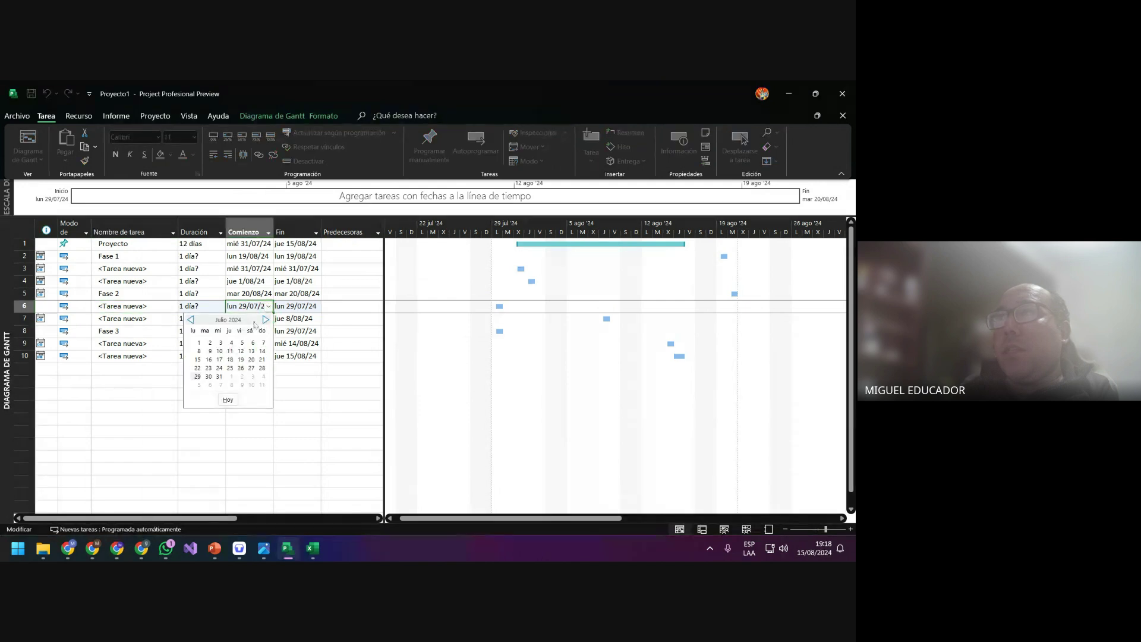
click(266, 320)
click(219, 351)
click(286, 369)
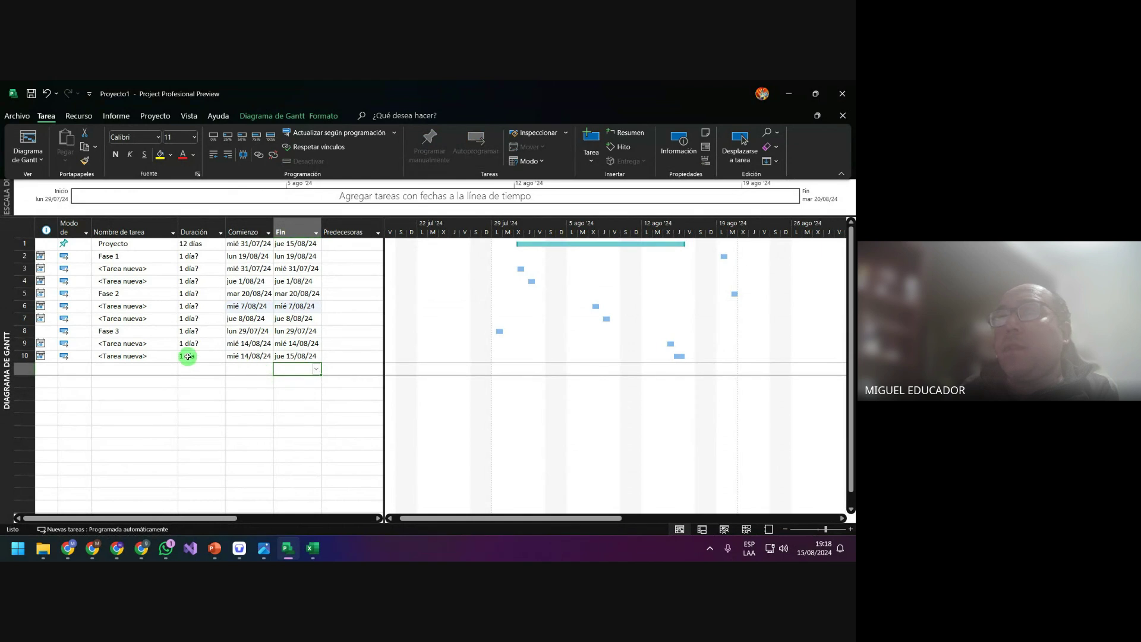
Indent the tasks in rows 2 to 10 one level so they become subtasks of Proyecto
drag(148, 255, 163, 357)
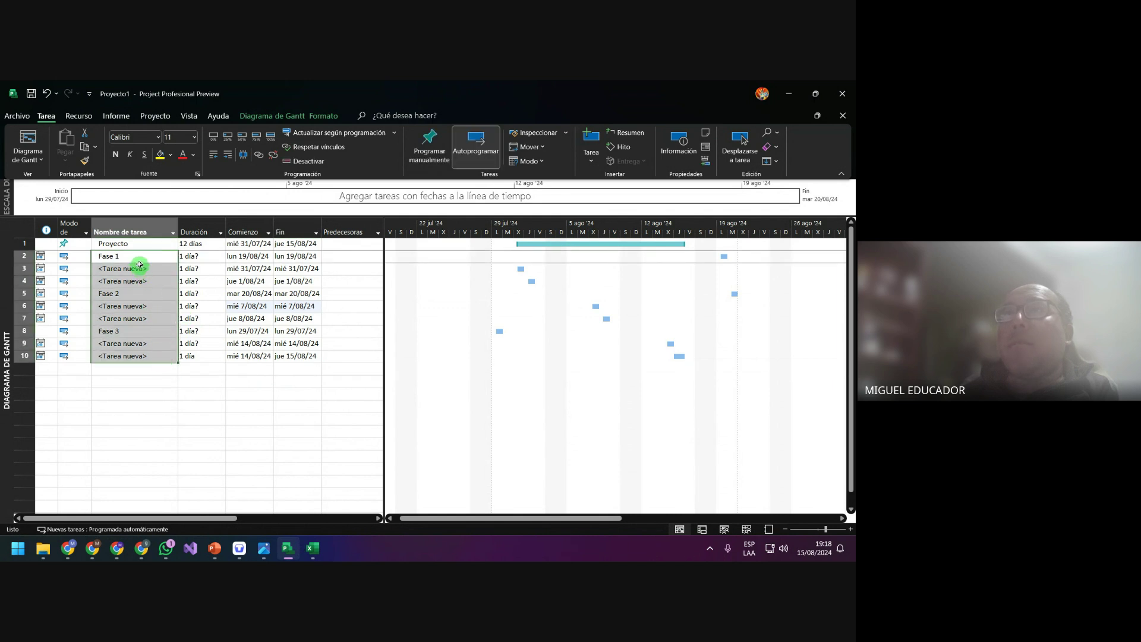
click(235, 157)
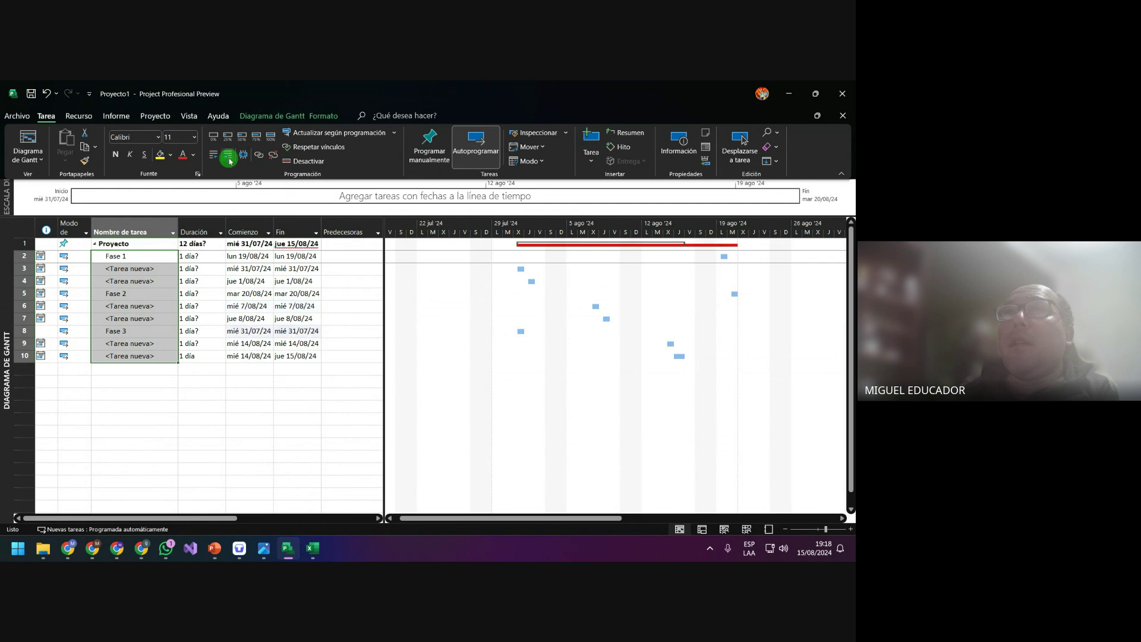
click(358, 295)
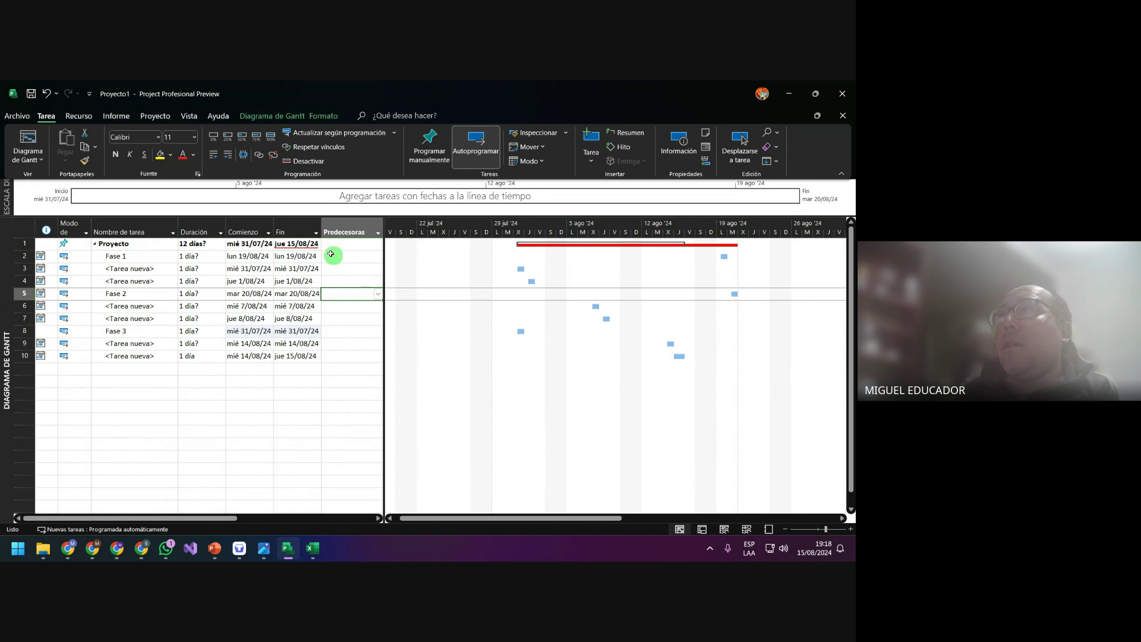
Inspect the scheduling problem on Proyecto's finish date in the task inspector and go to its subtask in row 3
mouse_move(310, 239)
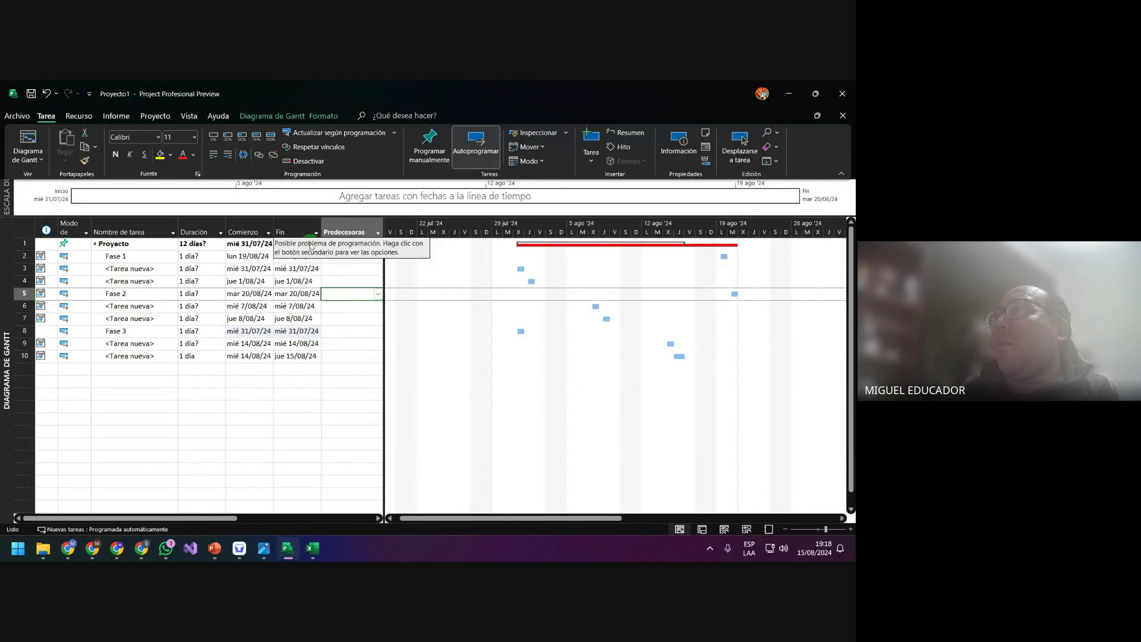
right_click(310, 244)
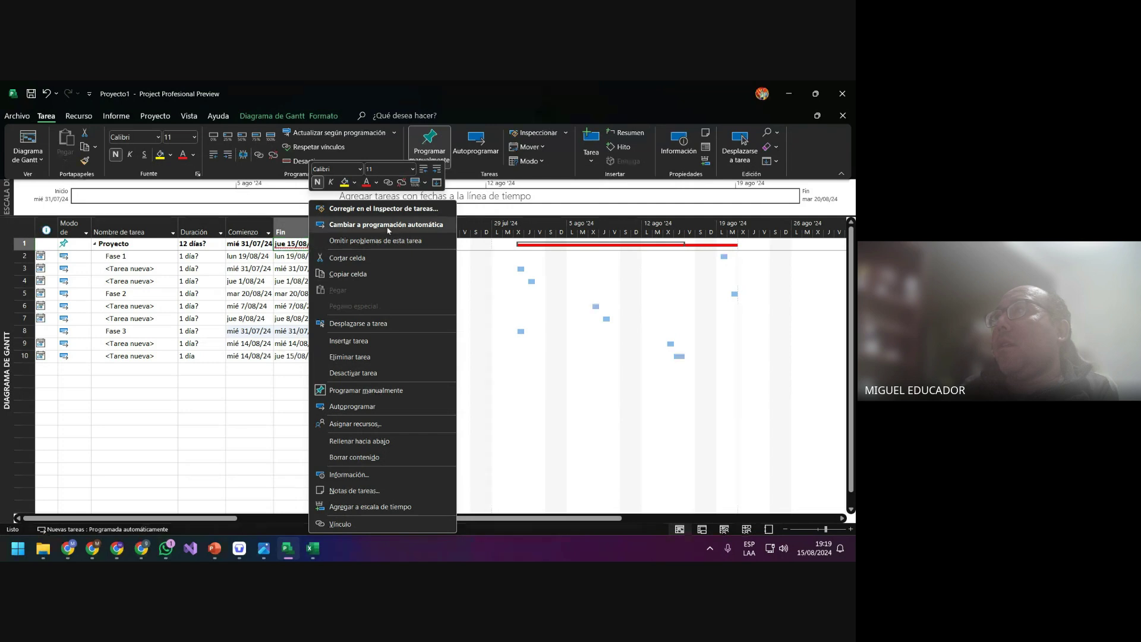
click(426, 209)
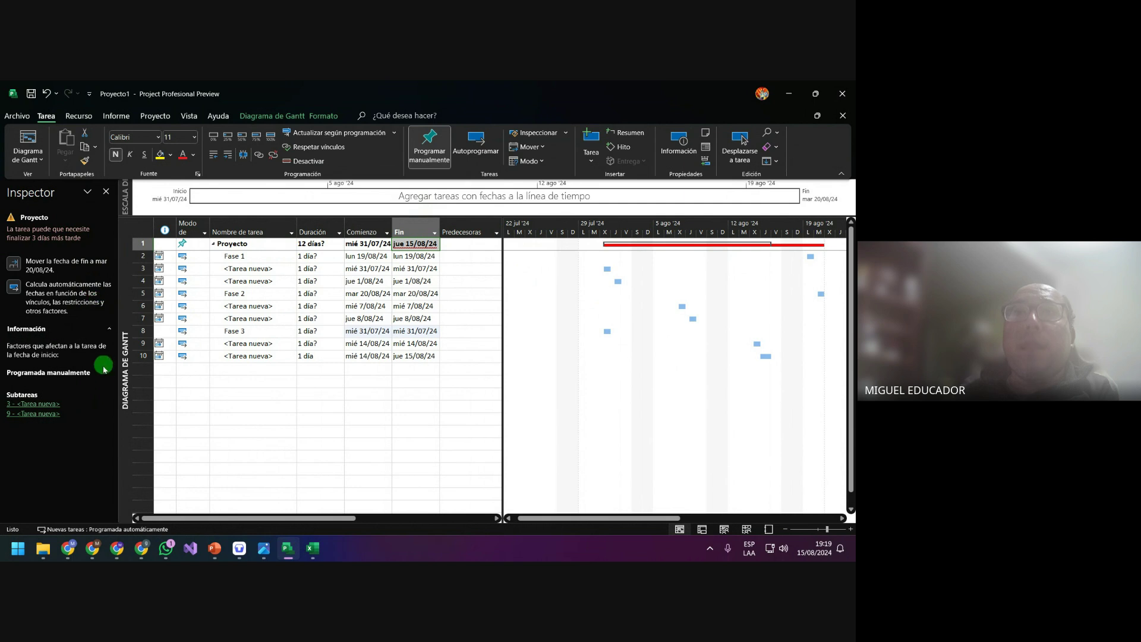
click(55, 405)
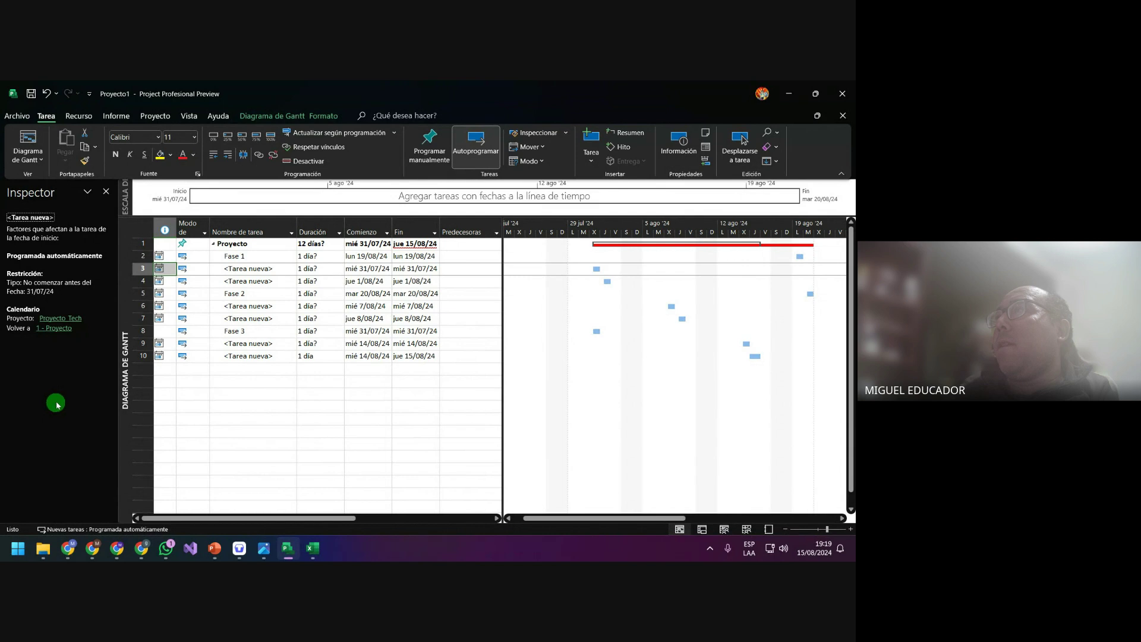
Set the start date of Fase 1 to mié 31/07/24, matching its first unnamed task
click(371, 298)
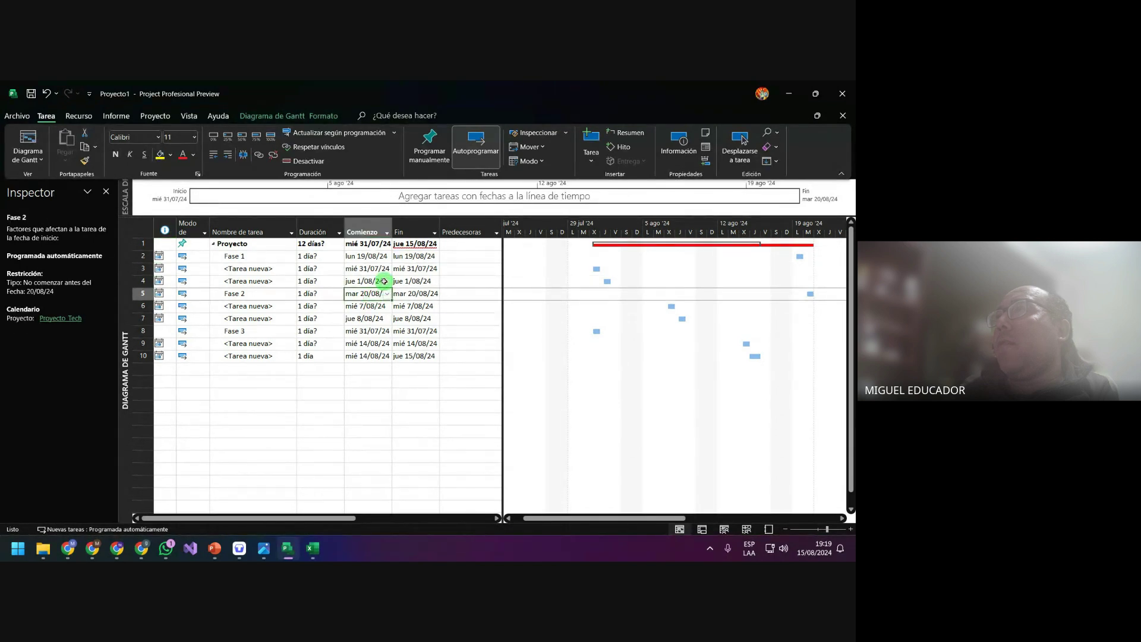
click(383, 269)
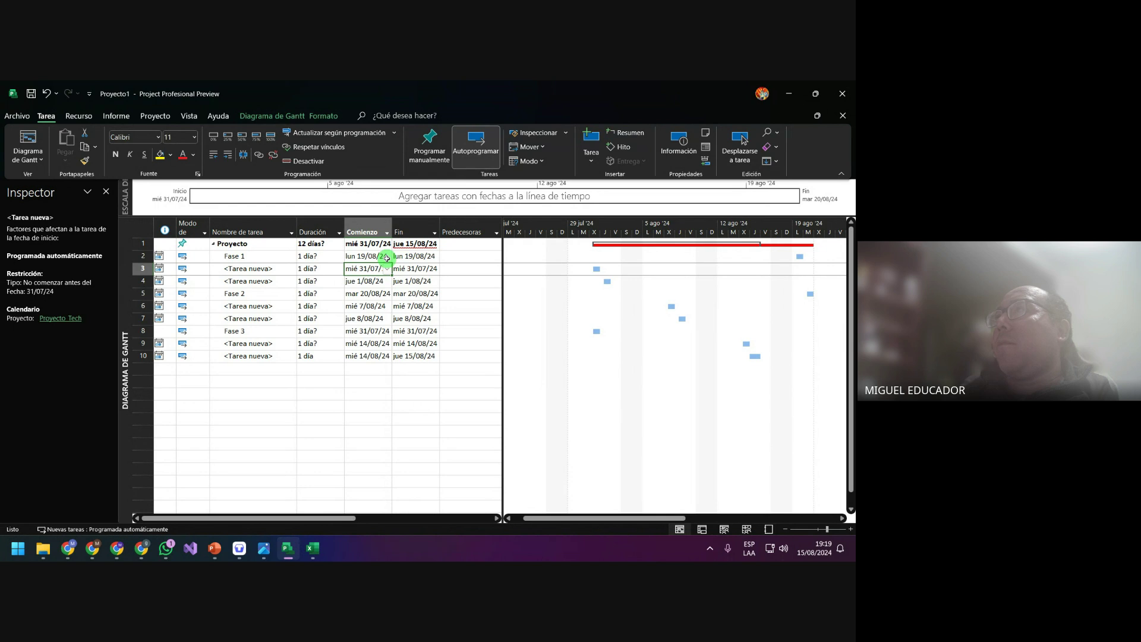
click(387, 258)
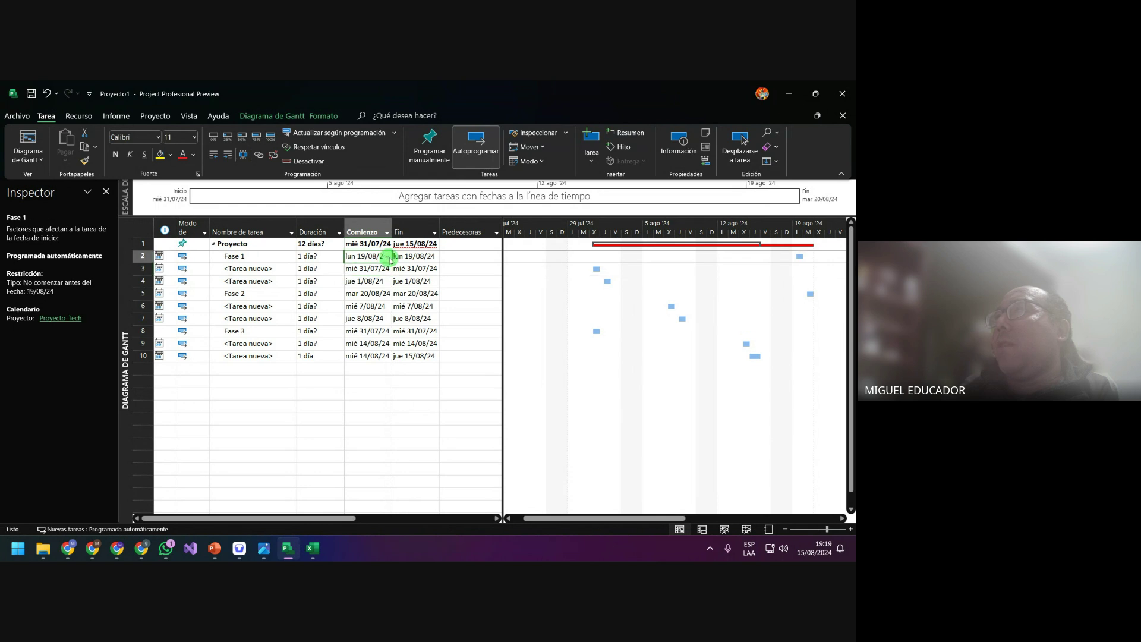
click(387, 256)
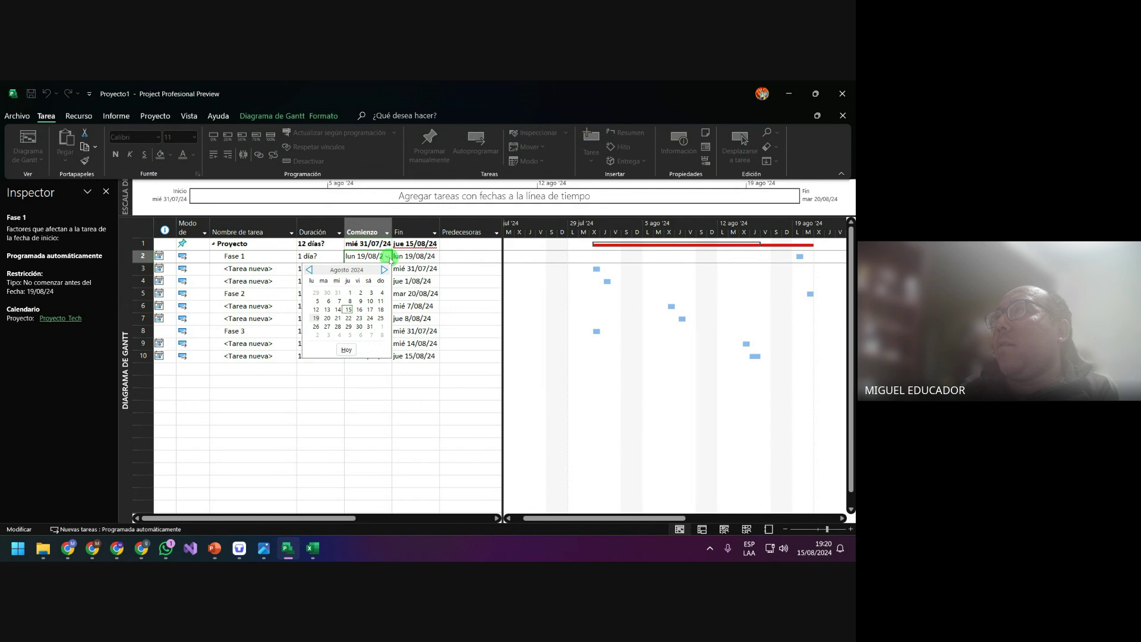
click(338, 293)
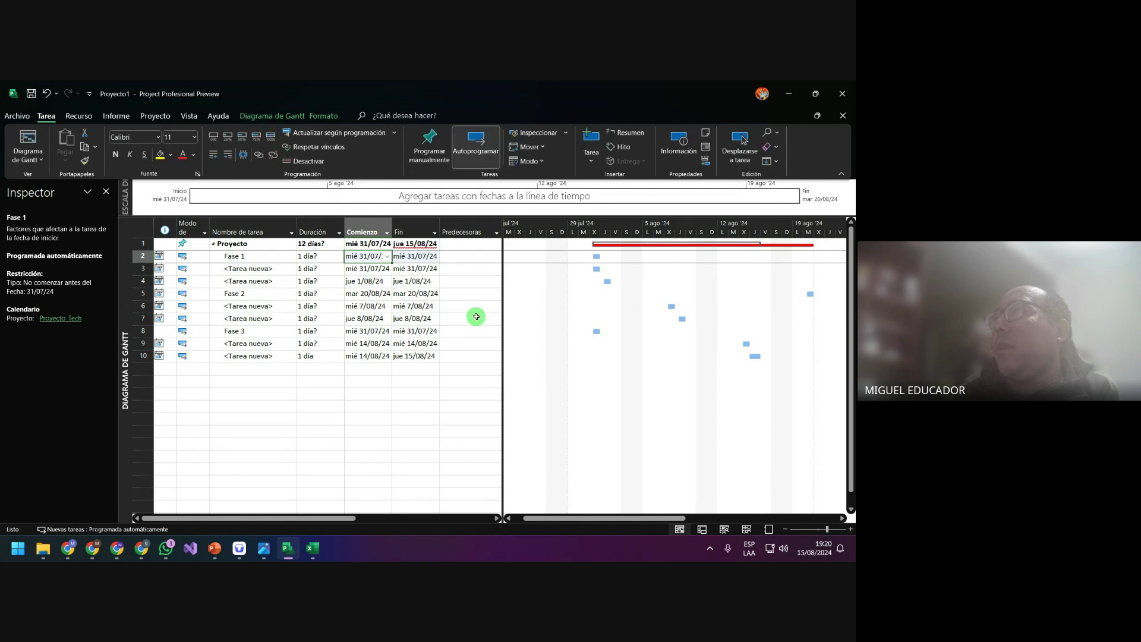
Set Fase 3 to start on mié 14/08/24 and finish on jue 15/08/24
click(384, 332)
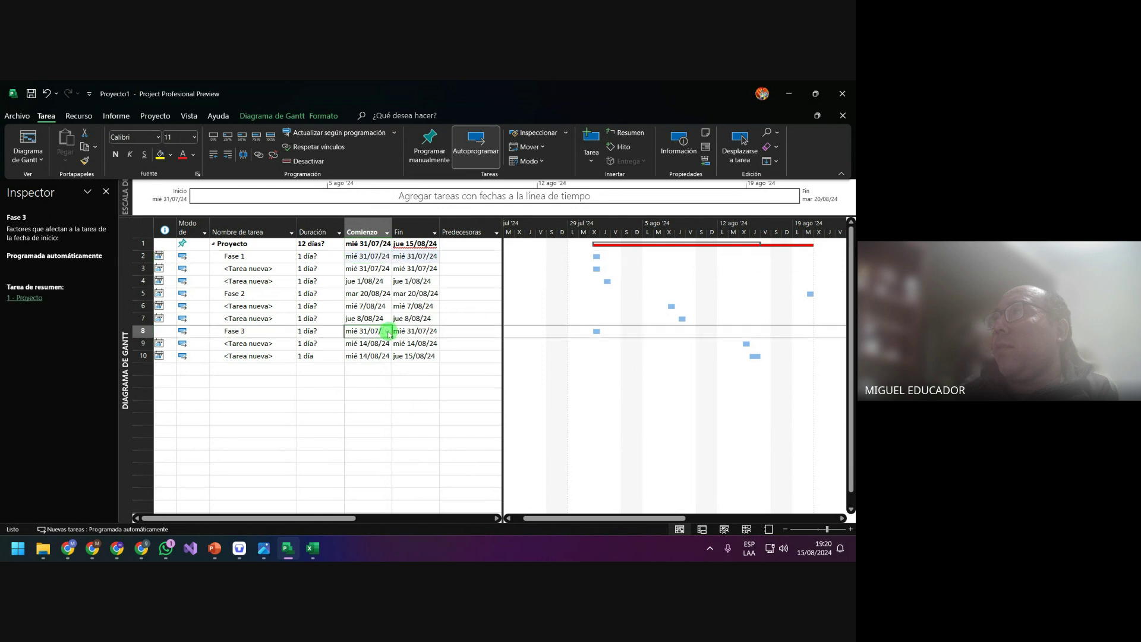
click(387, 331)
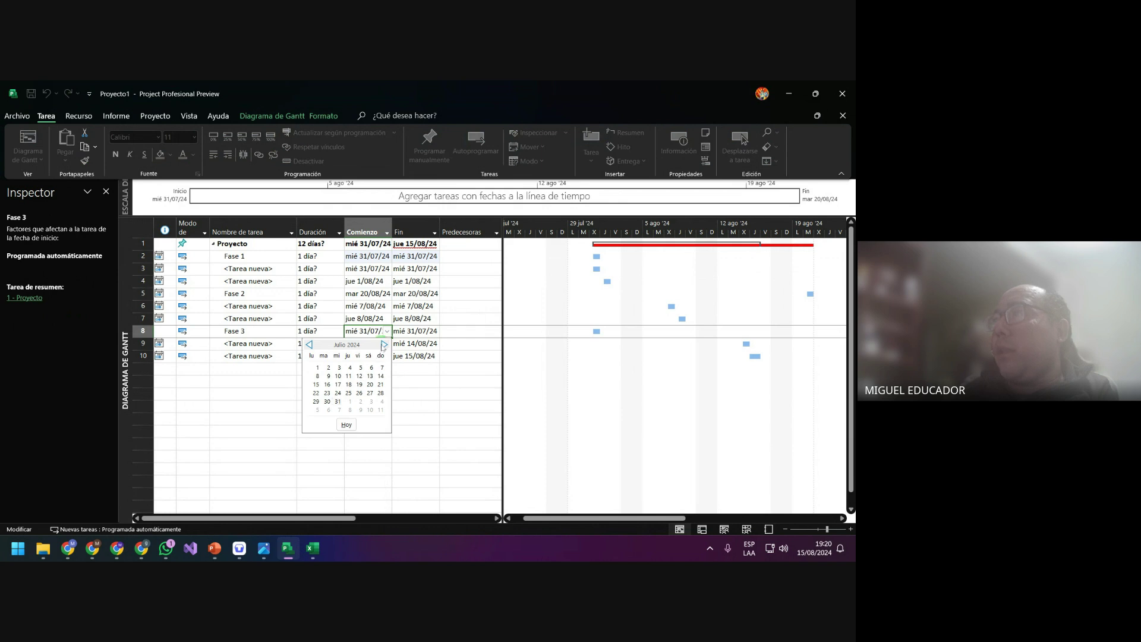
click(336, 384)
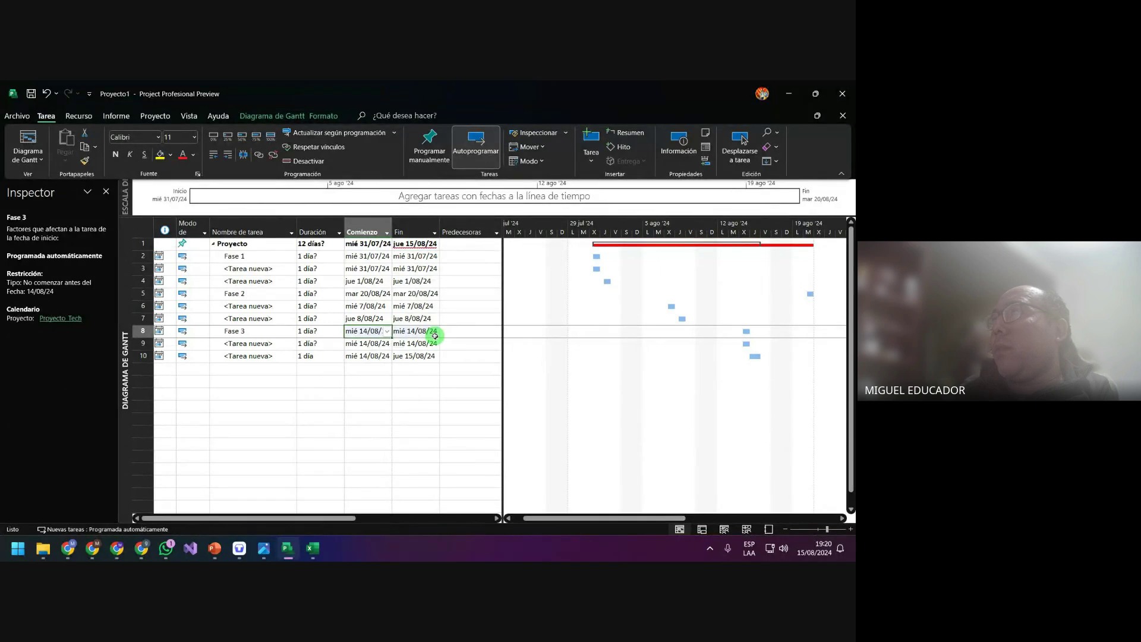
click(416, 331)
click(435, 333)
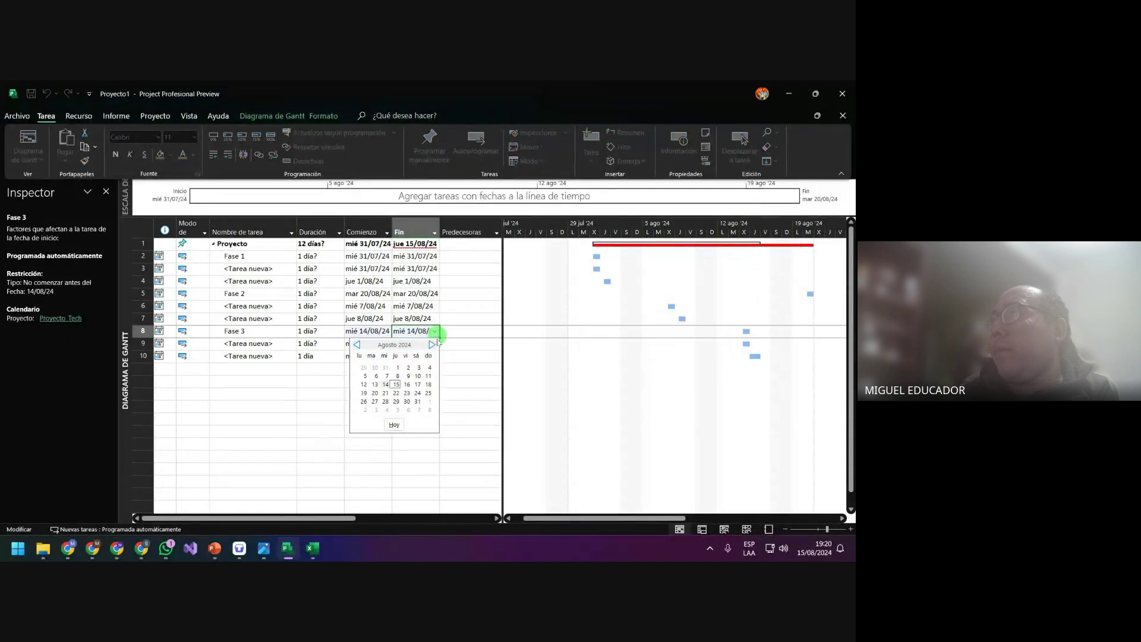
click(396, 385)
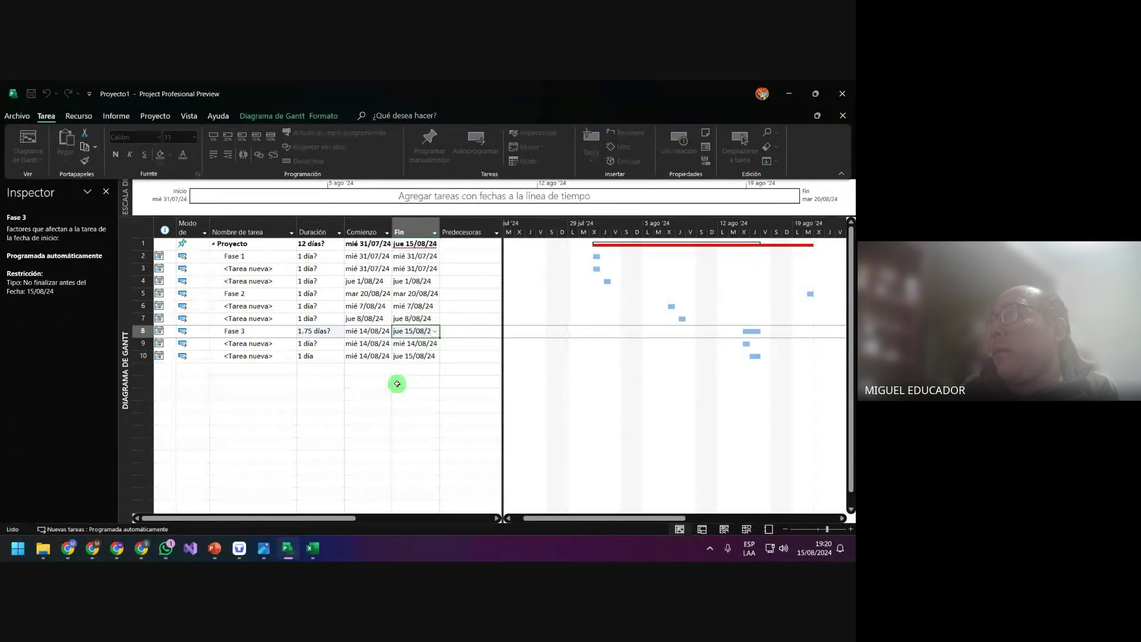
Set the duration of Fase 3 to 2 días
click(336, 331)
click(340, 329)
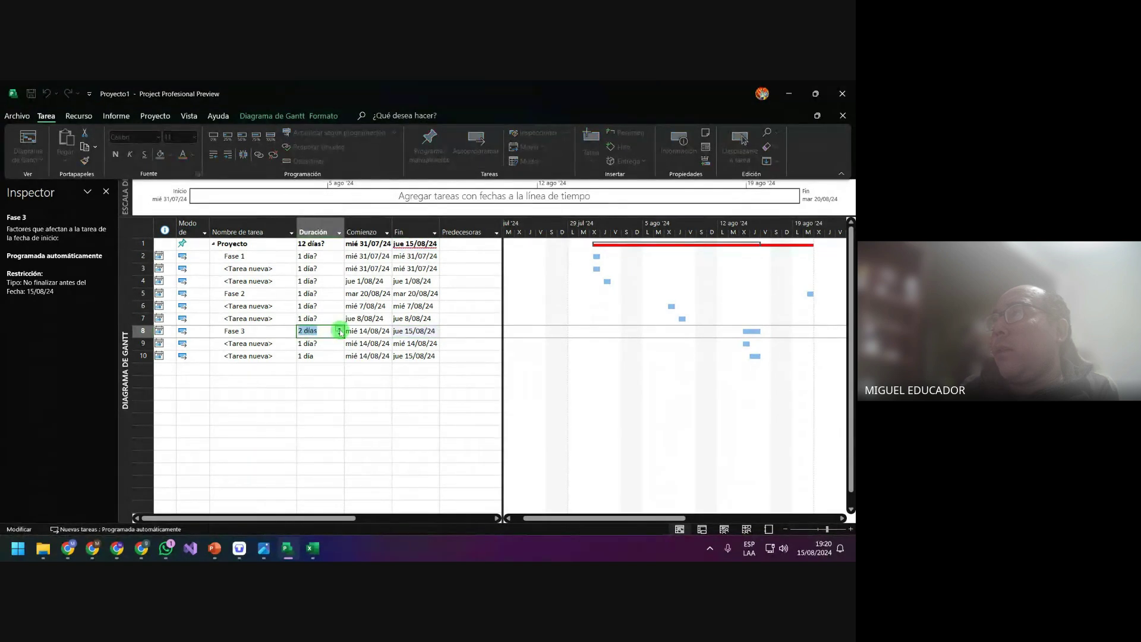
click(333, 379)
click(396, 393)
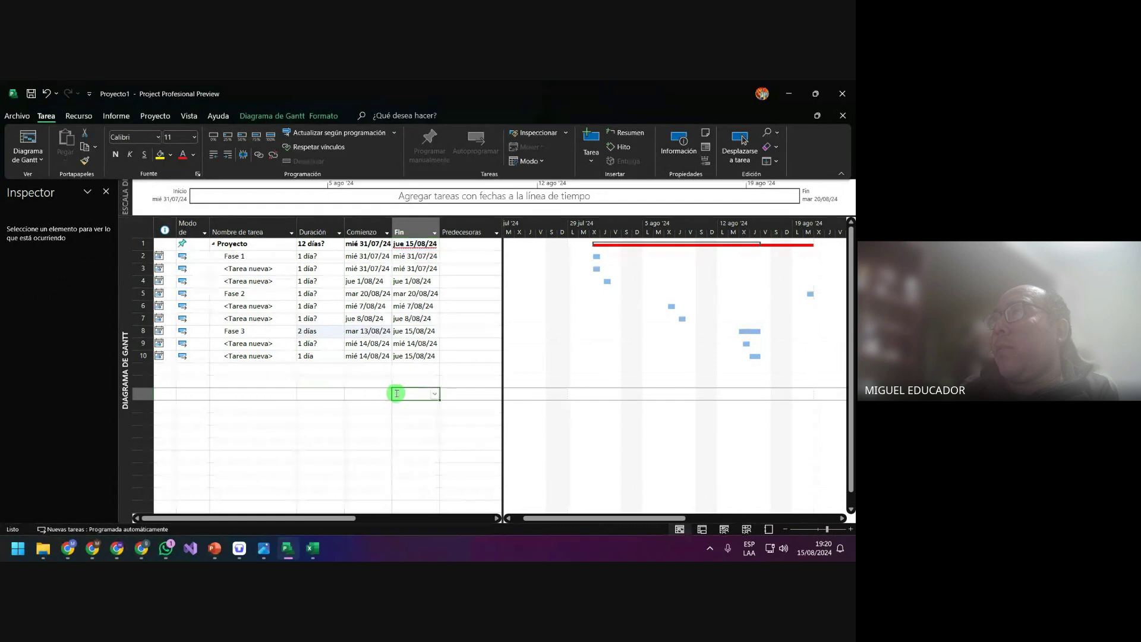
Indent the unnamed tasks in rows 3–4, 6–7 and 9–10 as subtasks of Fase 1, Fase 2 and Fase 3 respectively
drag(264, 269, 395, 280)
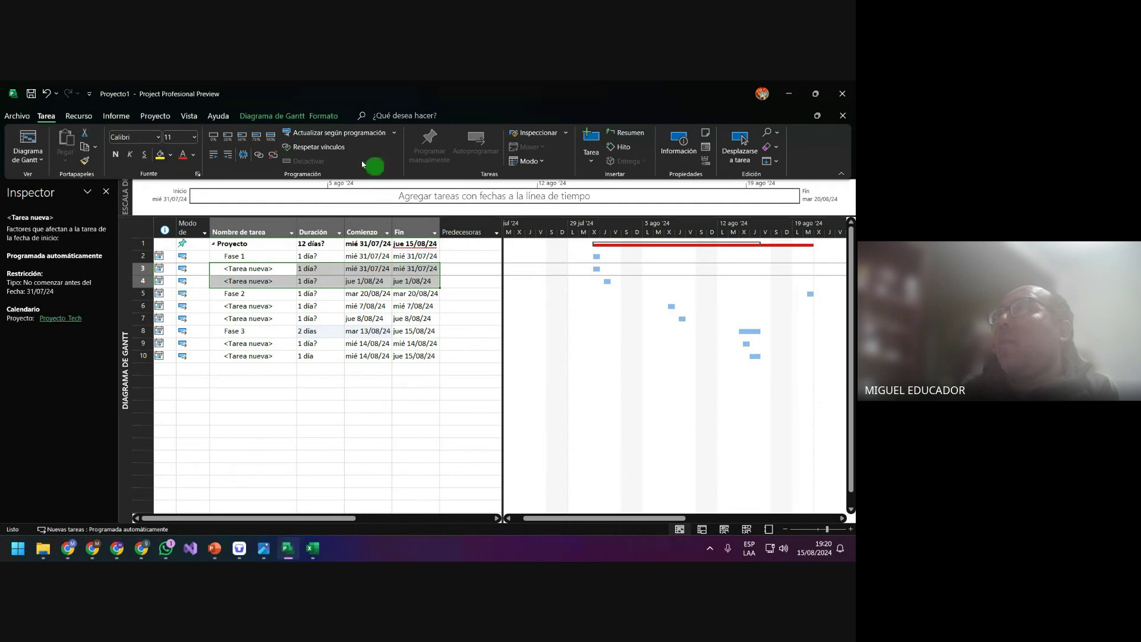
click(235, 157)
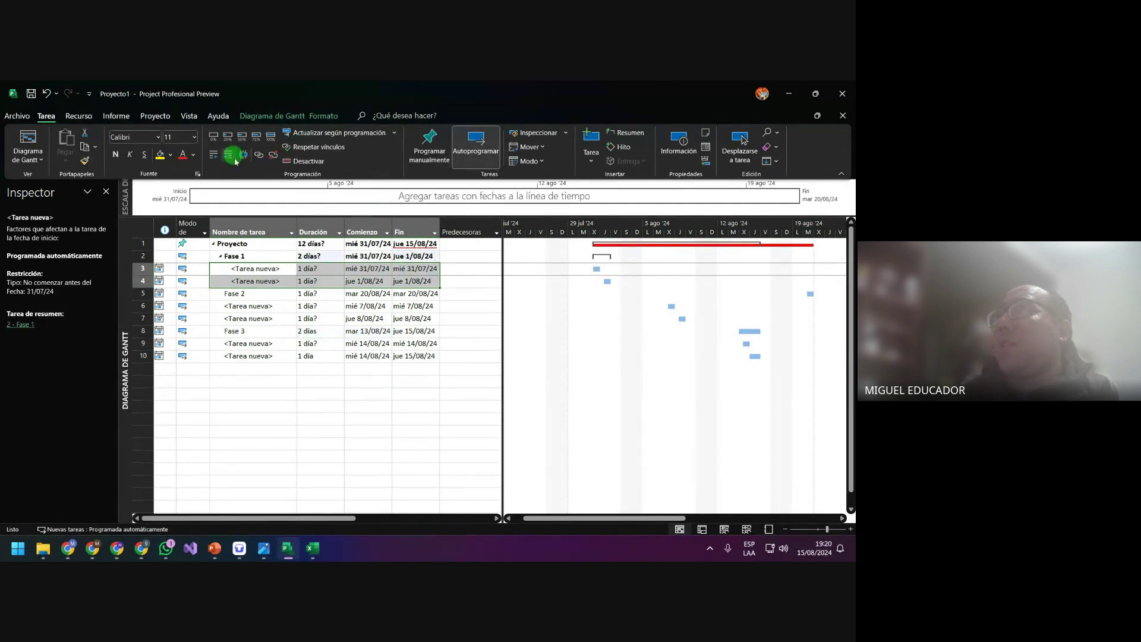
click(343, 402)
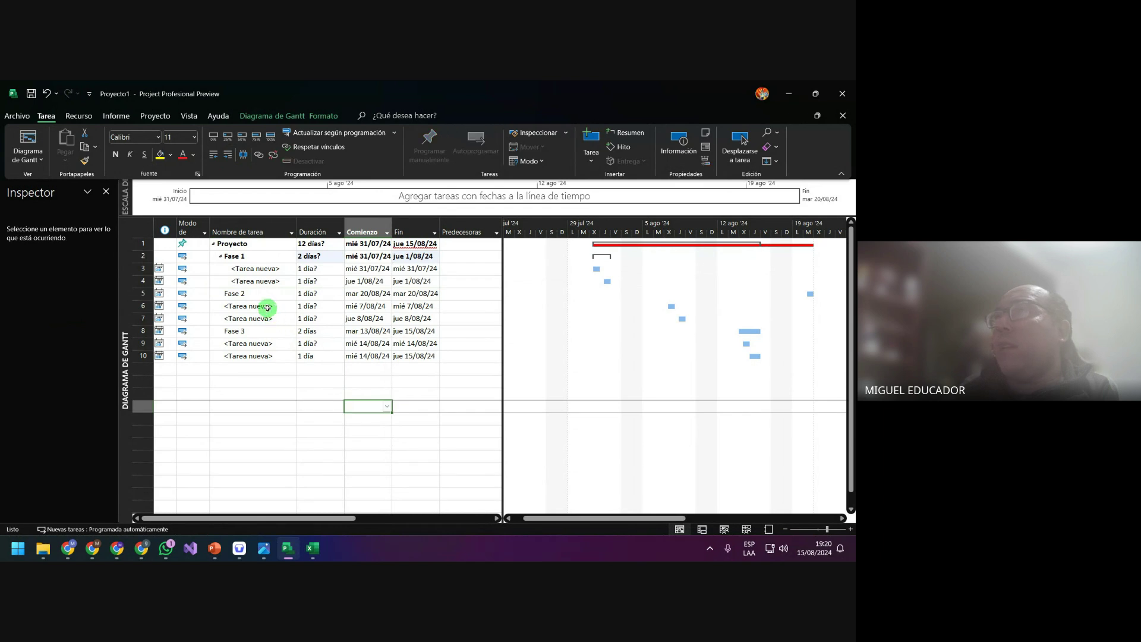
drag(262, 306, 401, 319)
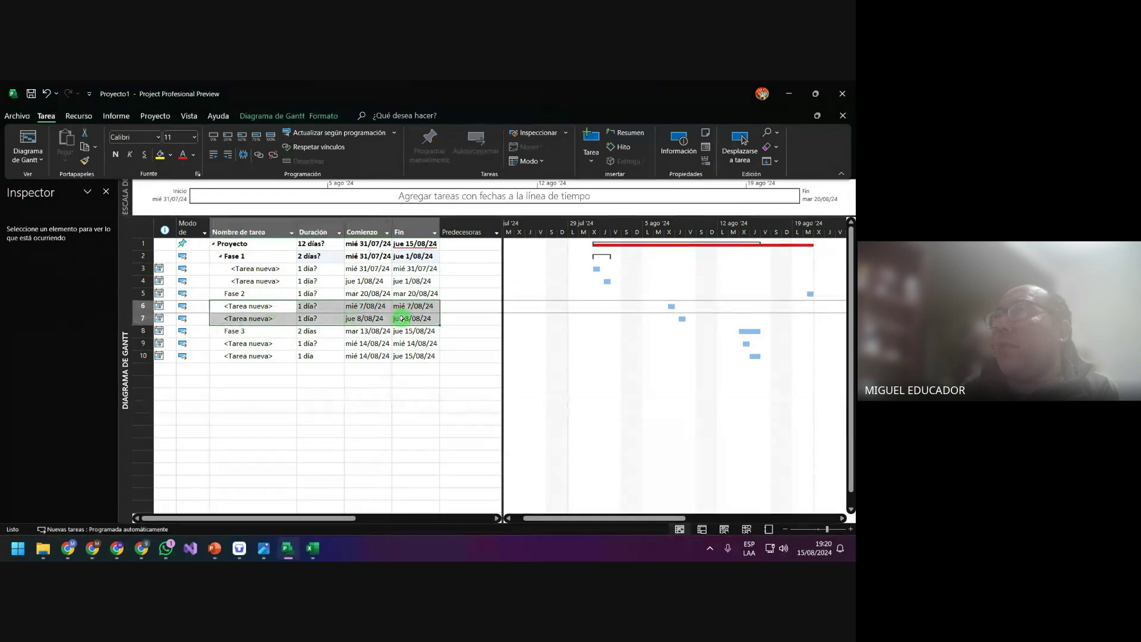
click(228, 155)
drag(263, 343, 402, 356)
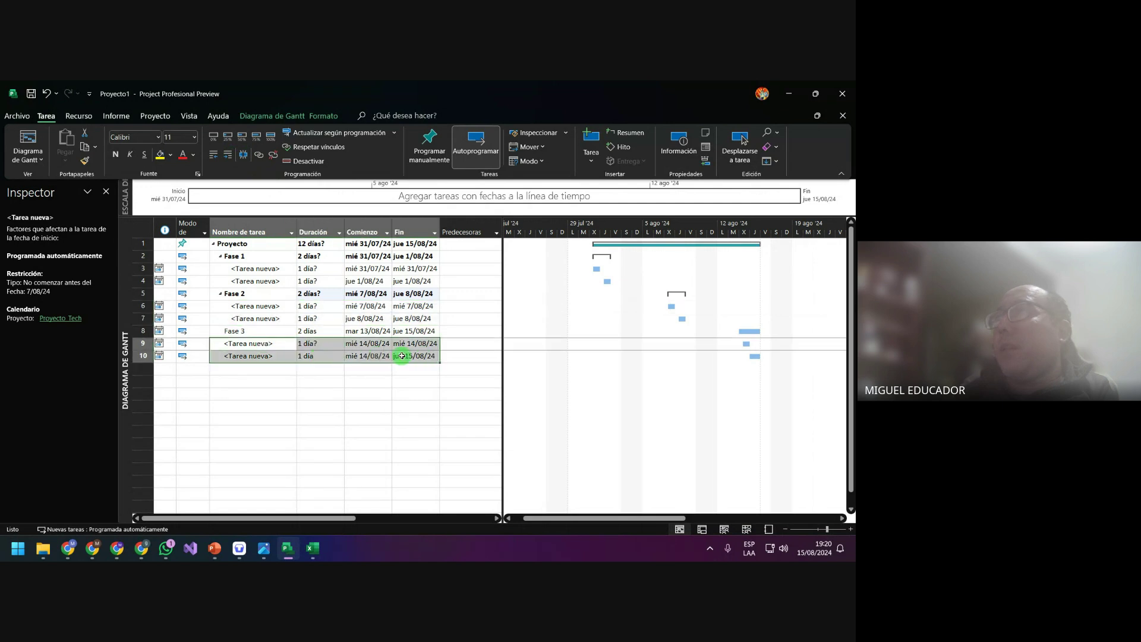
click(229, 154)
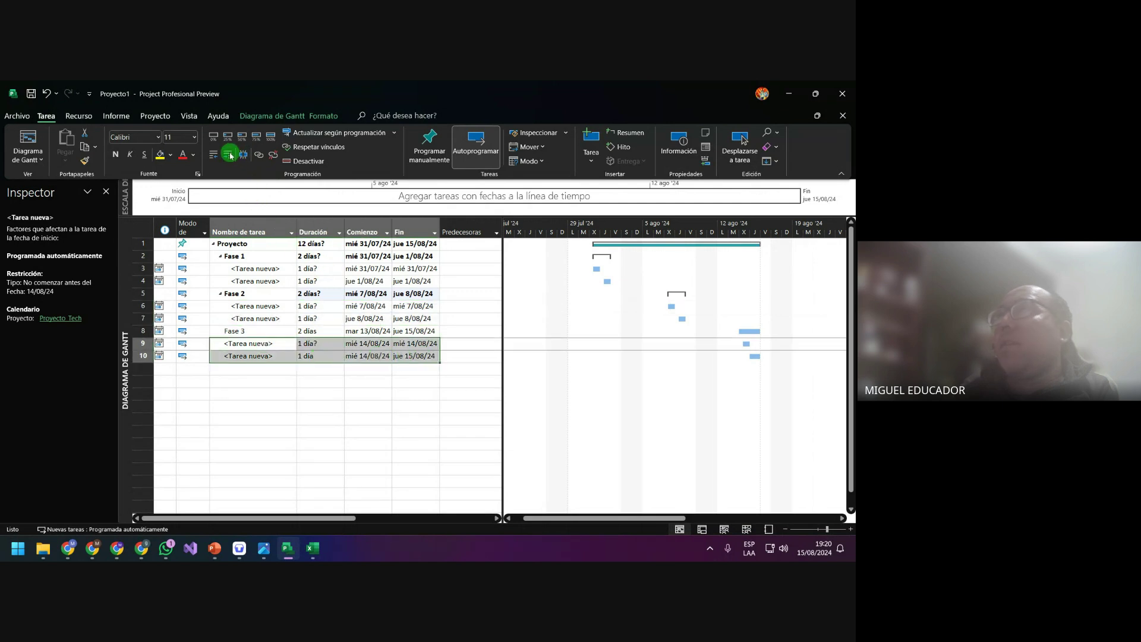
click(312, 381)
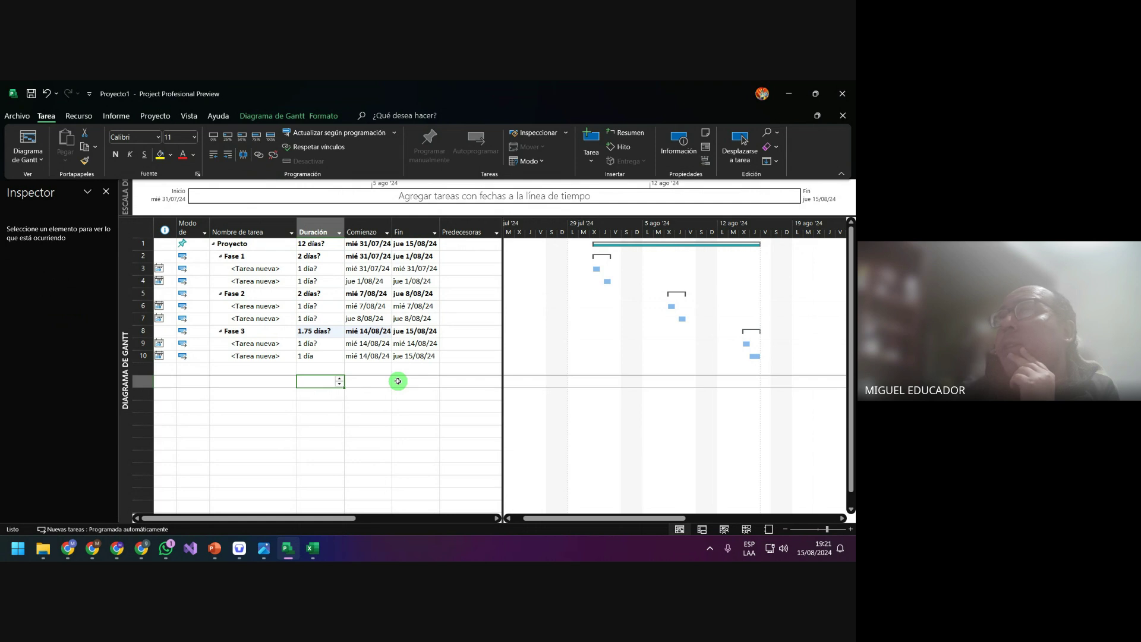
Close the task inspector and outdent rows 2 to 10 one level out of Proyecto
click(106, 192)
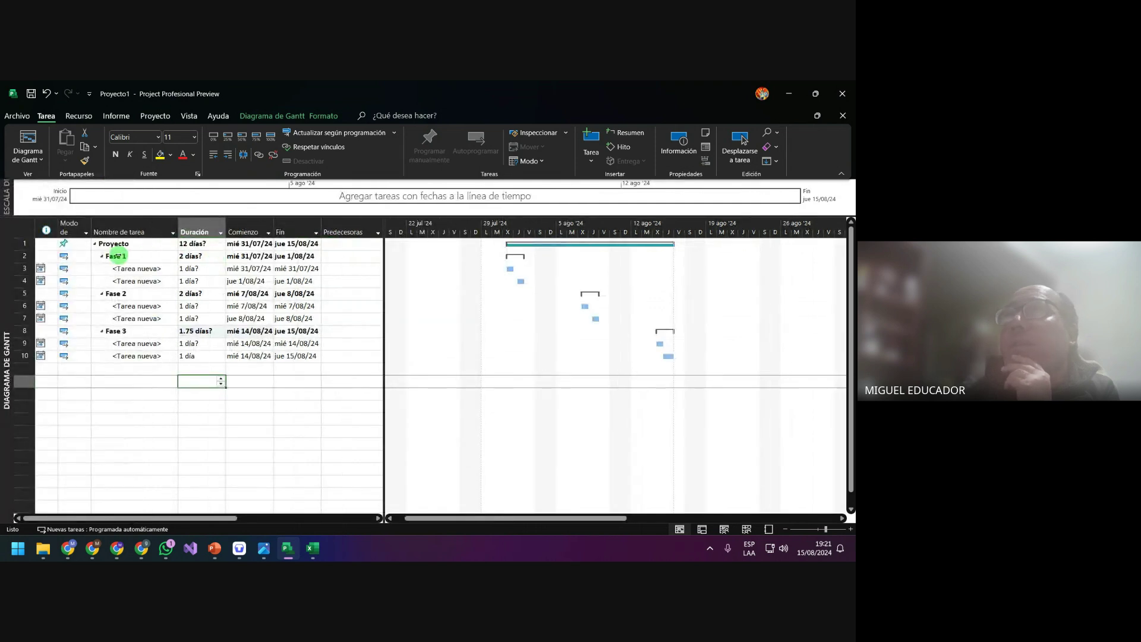
drag(89, 254, 292, 357)
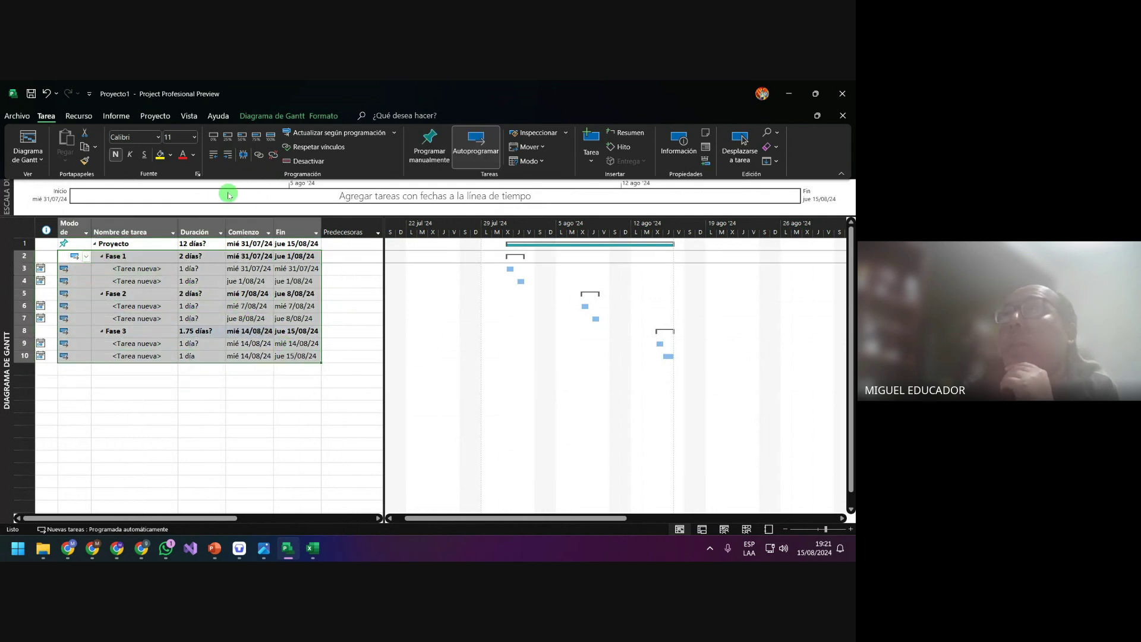
click(214, 156)
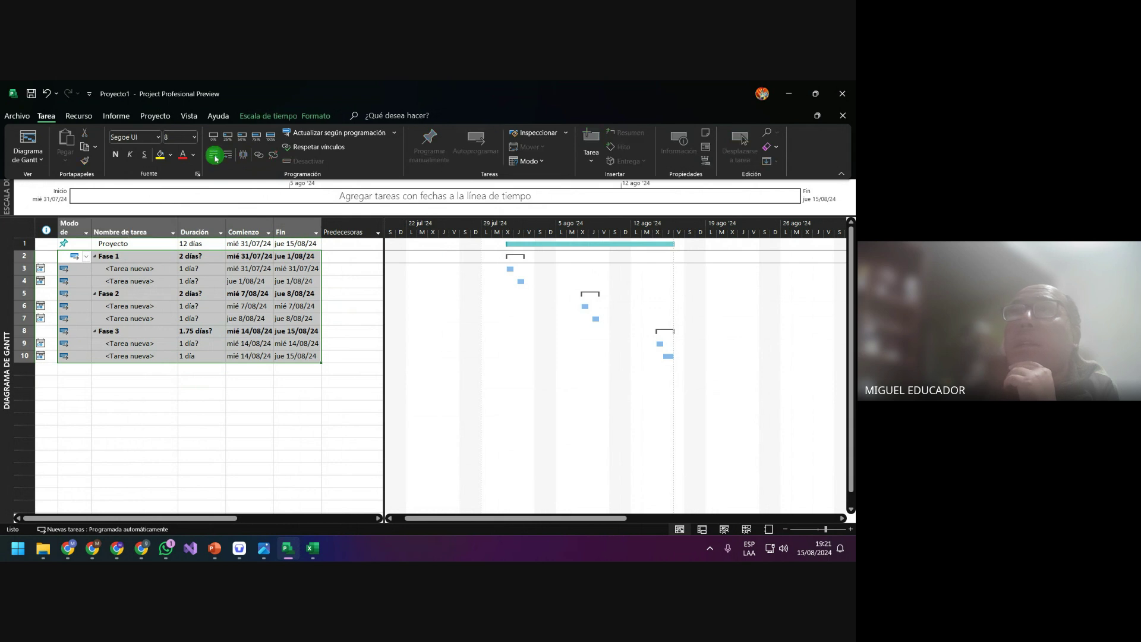
Outdent the unnamed tasks in rows 3–4, 6–7 and 9–10 to the same level as Fase 1, Fase 2 and Fase 3
click(135, 274)
drag(134, 274, 295, 278)
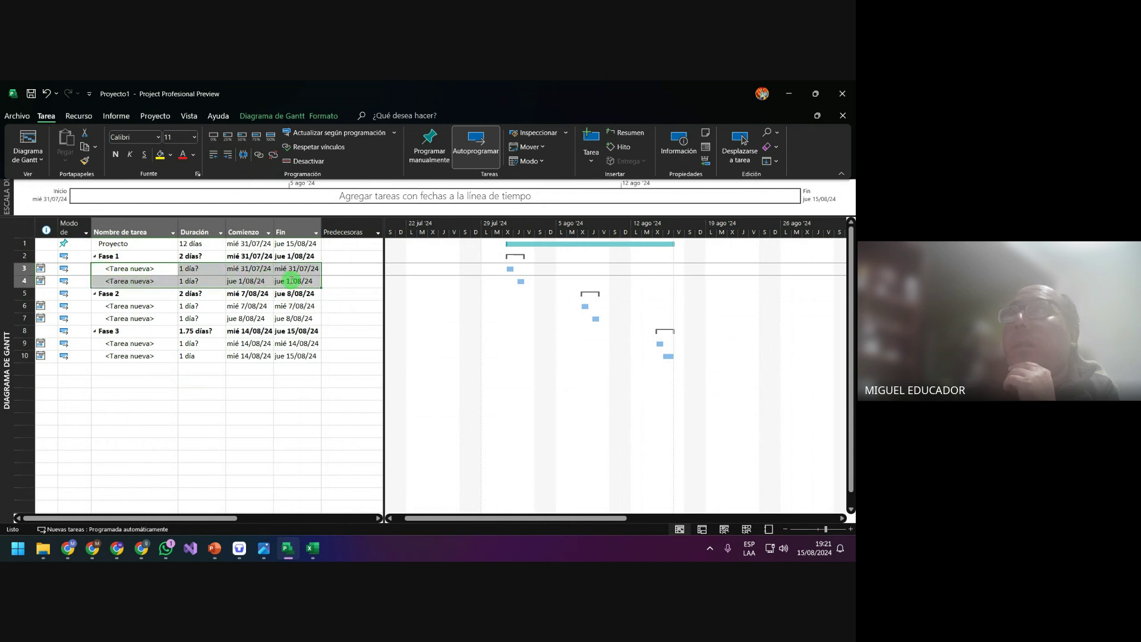
click(213, 158)
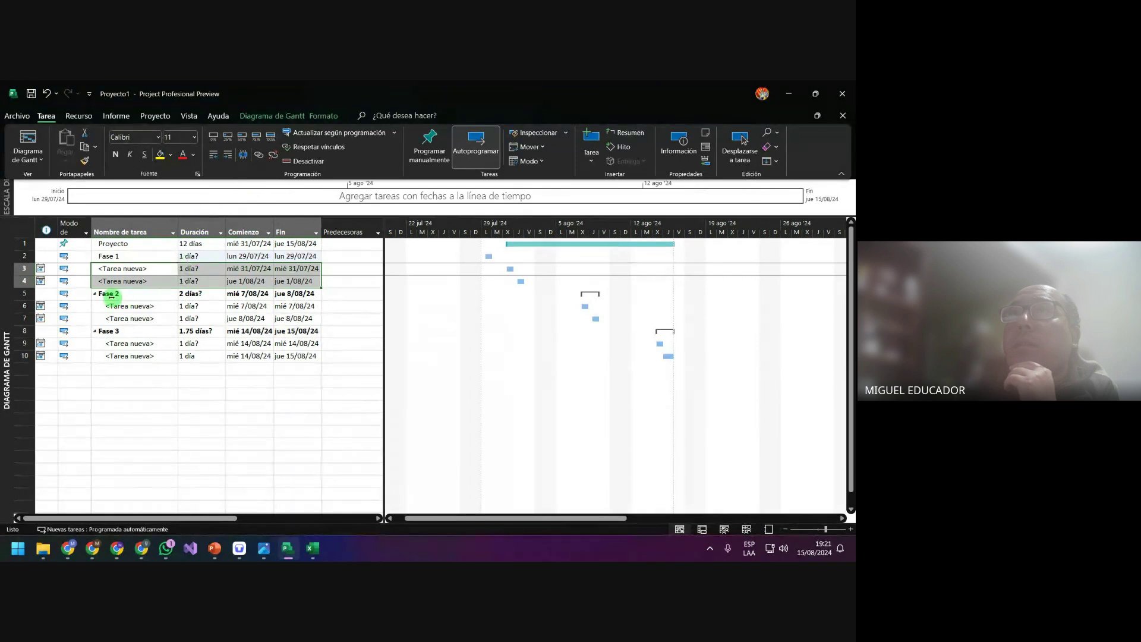
drag(101, 304, 291, 319)
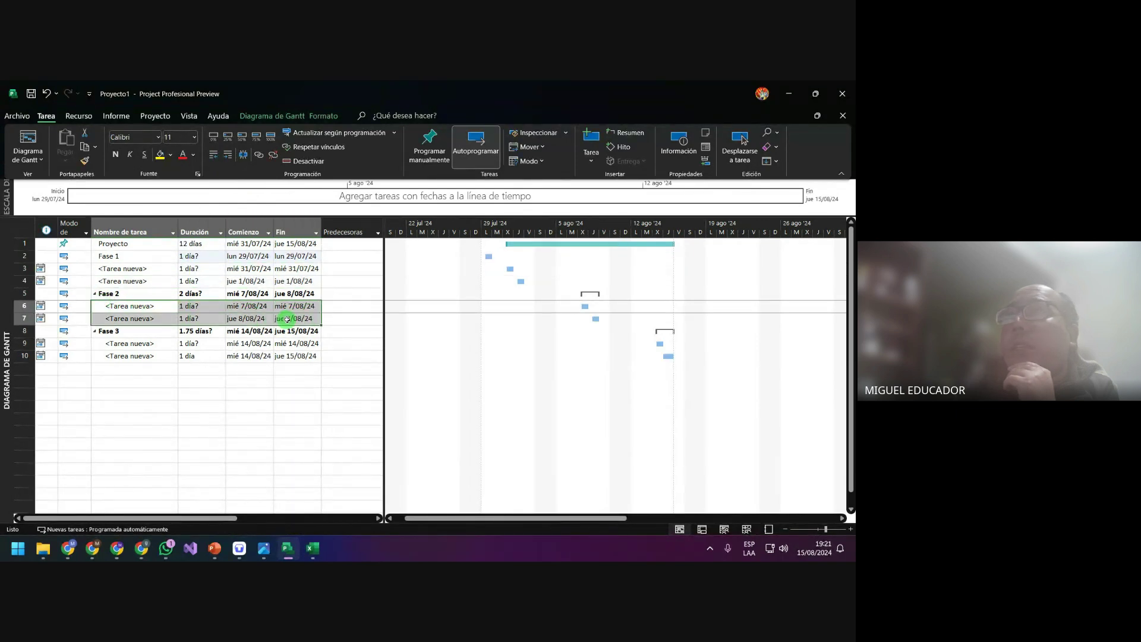
click(214, 158)
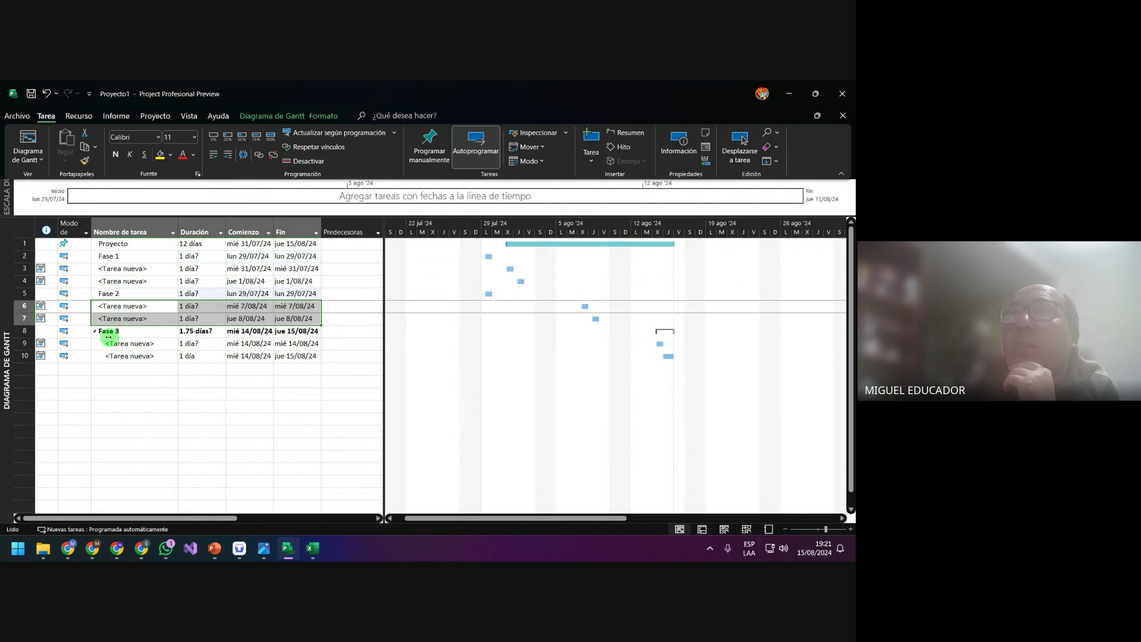
drag(102, 343, 292, 358)
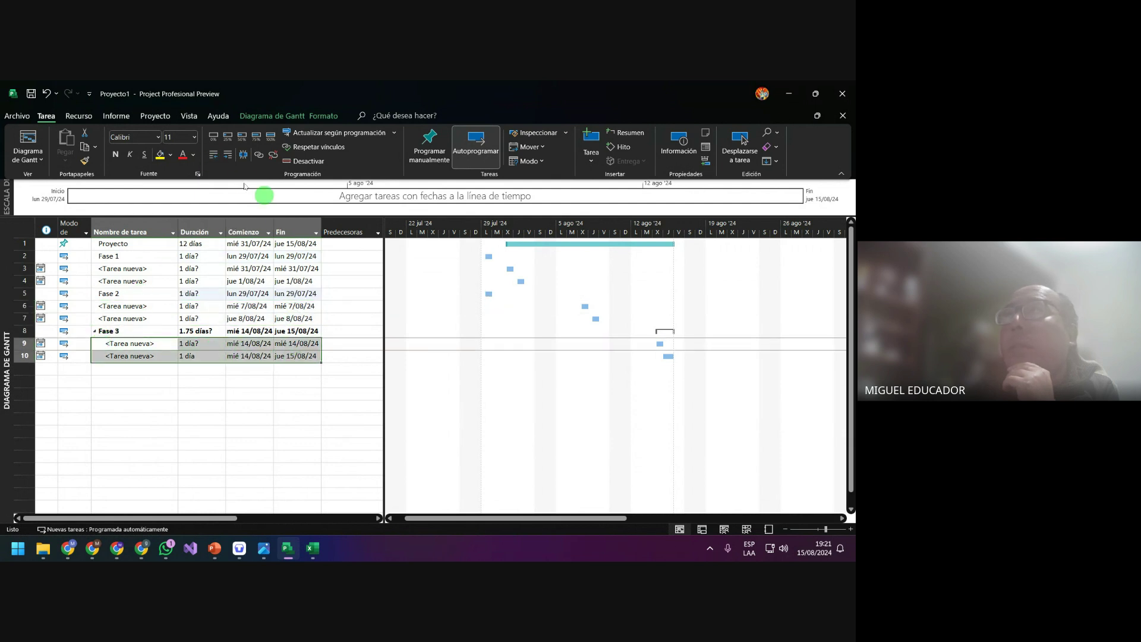
click(214, 157)
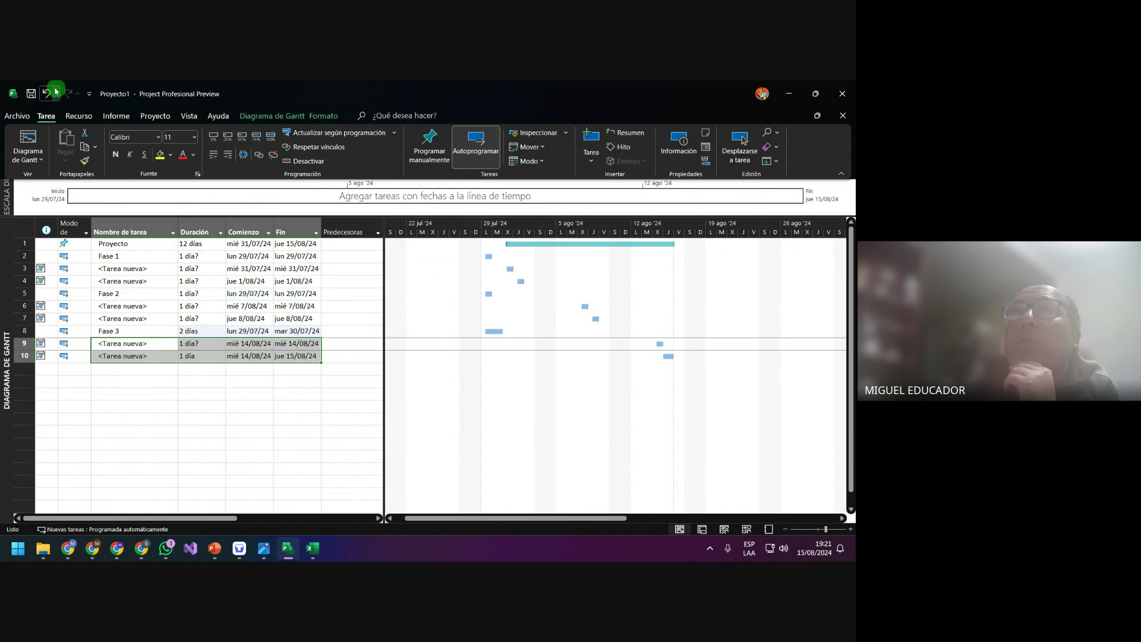
click(244, 381)
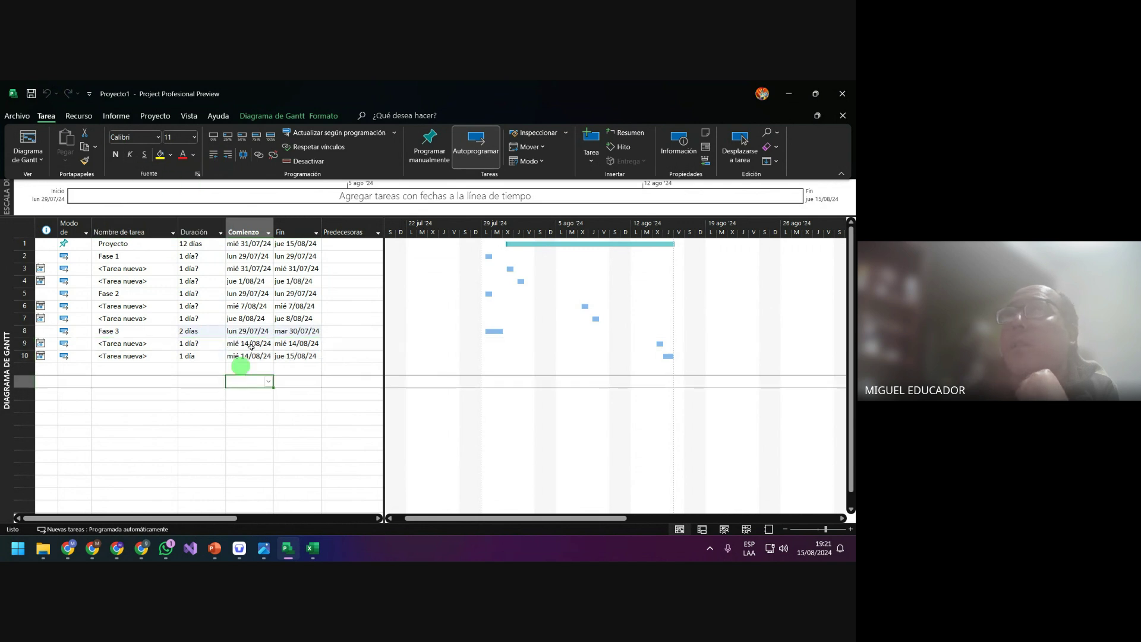
Clear the start and finish dates of all tasks in rows 1 to 10
drag(237, 254, 315, 344)
drag(268, 245, 315, 355)
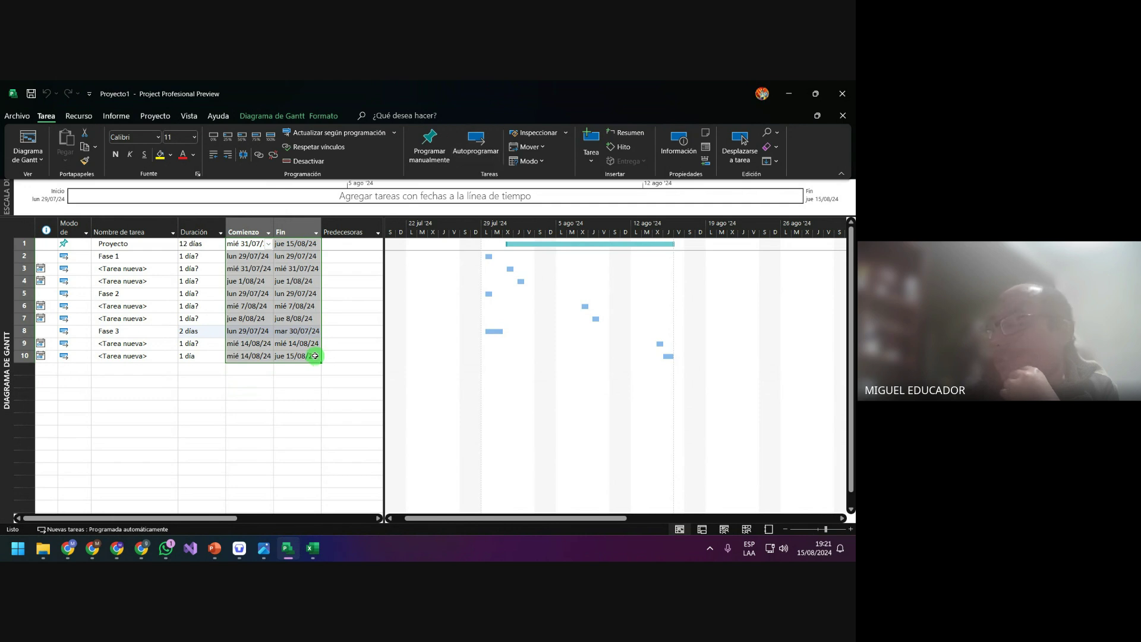
key(Delete)
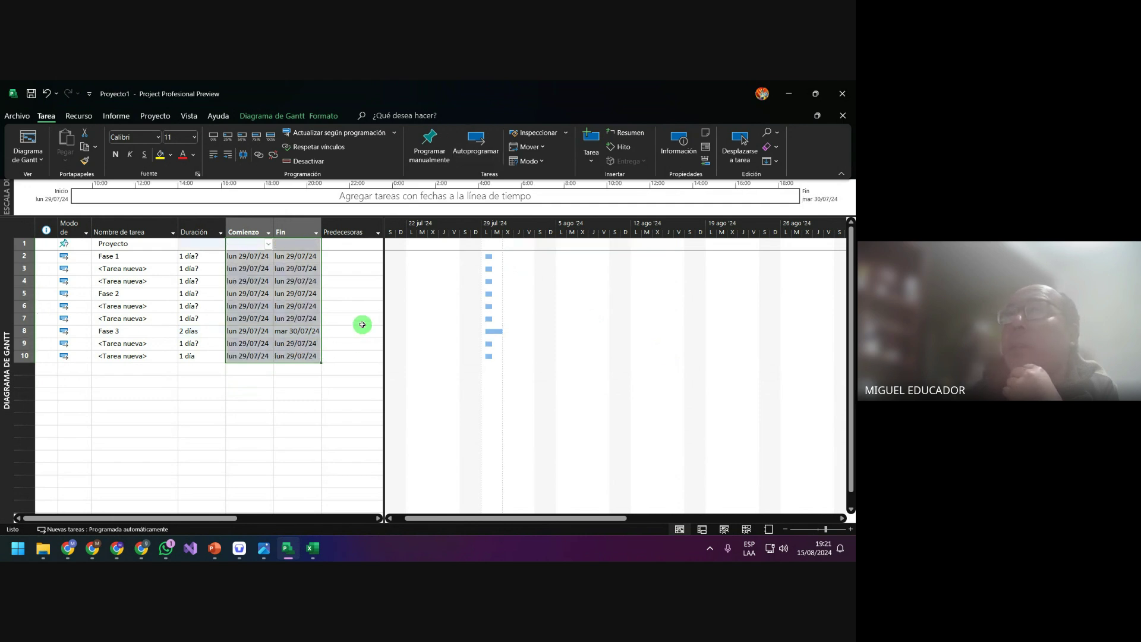
click(261, 261)
drag(261, 266, 310, 356)
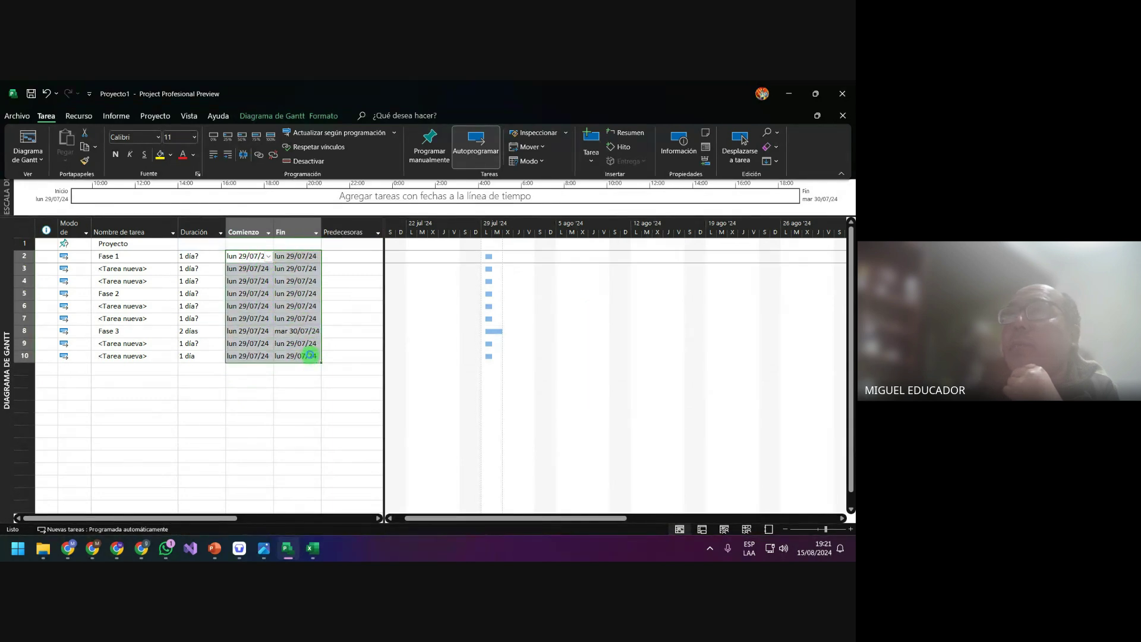
click(362, 326)
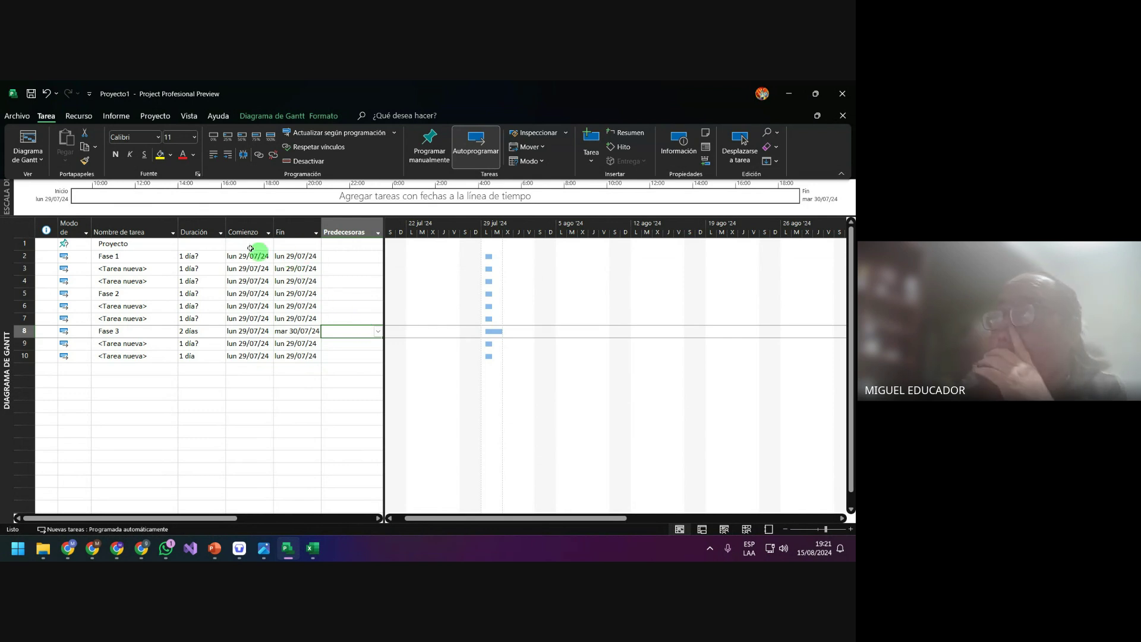
click(217, 243)
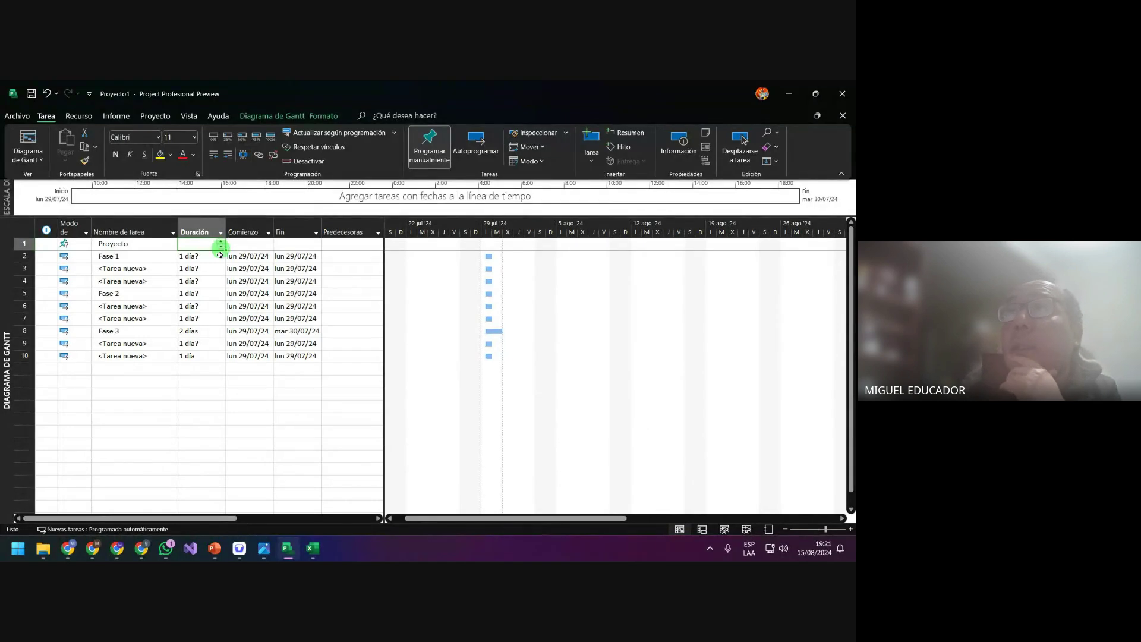
click(218, 268)
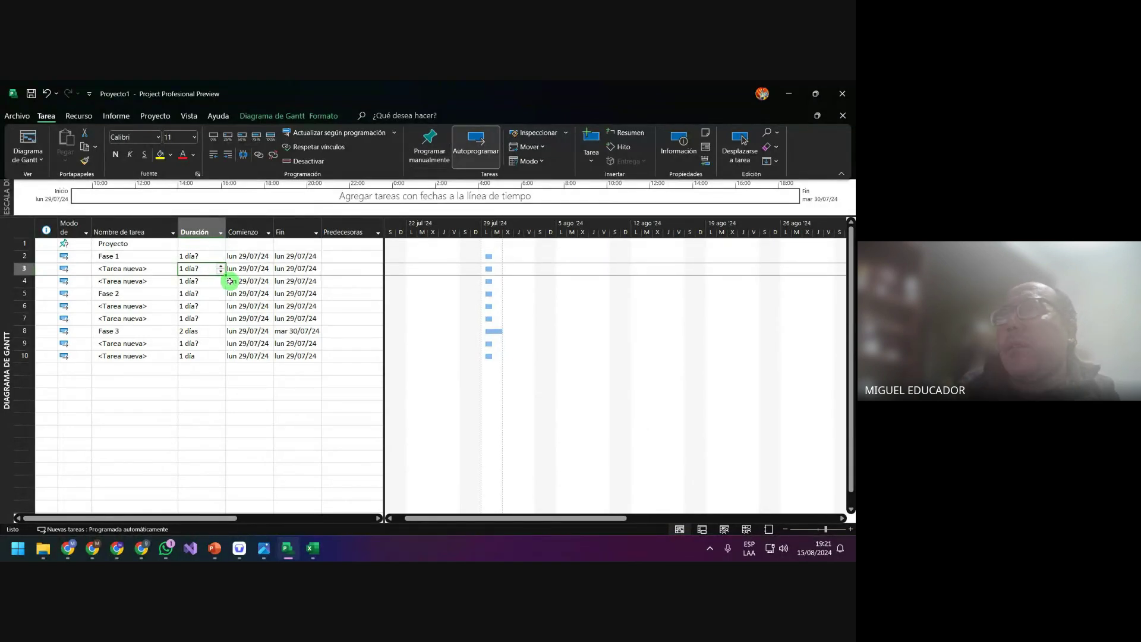
click(231, 285)
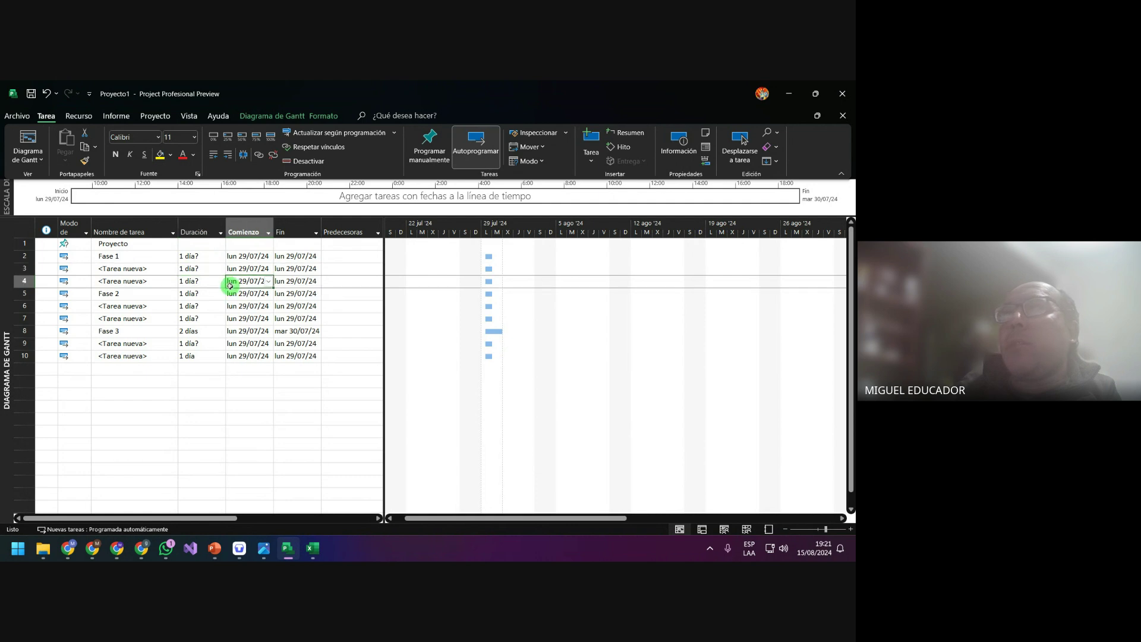
Indent the tasks in rows 2 to 10 as subtasks of Proyecto
drag(158, 242, 293, 355)
click(293, 355)
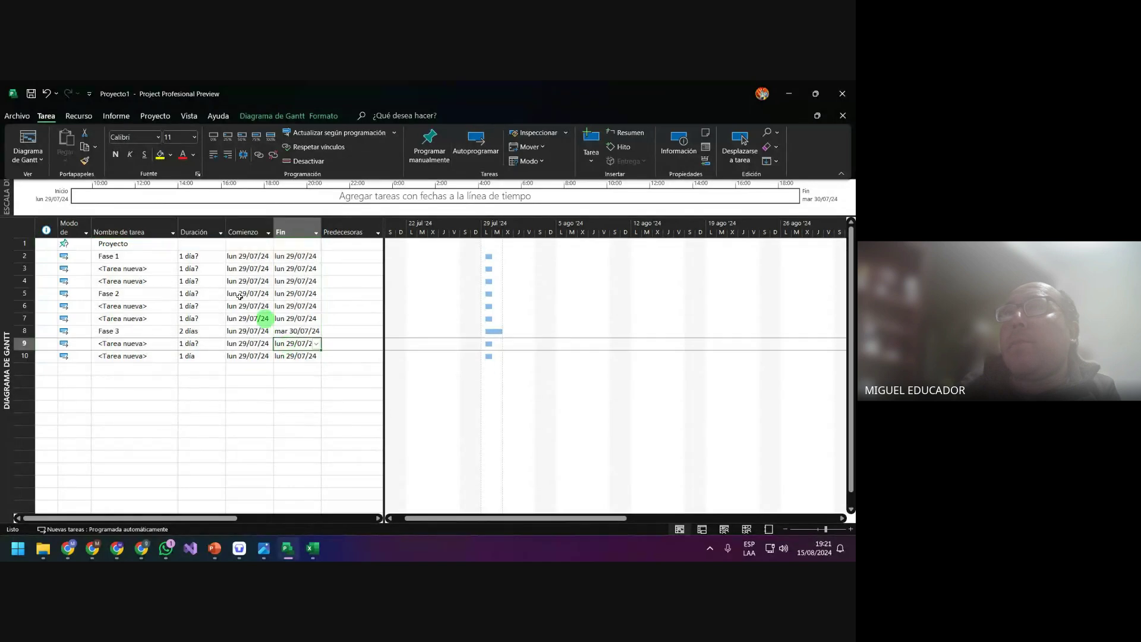
drag(171, 256, 290, 354)
key(Tab)
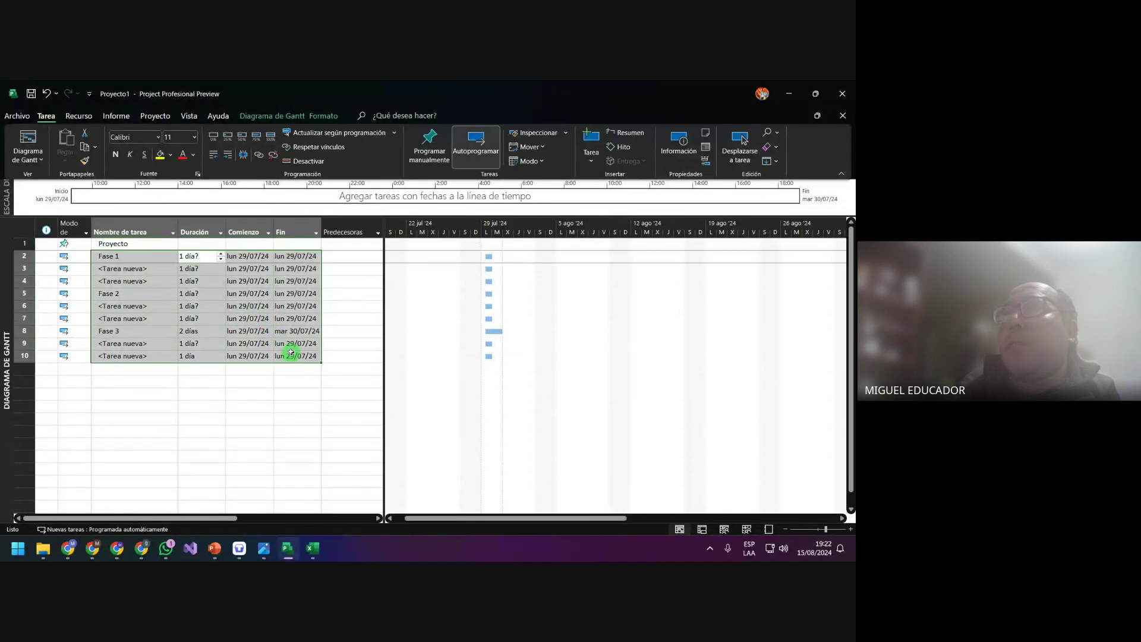
click(229, 156)
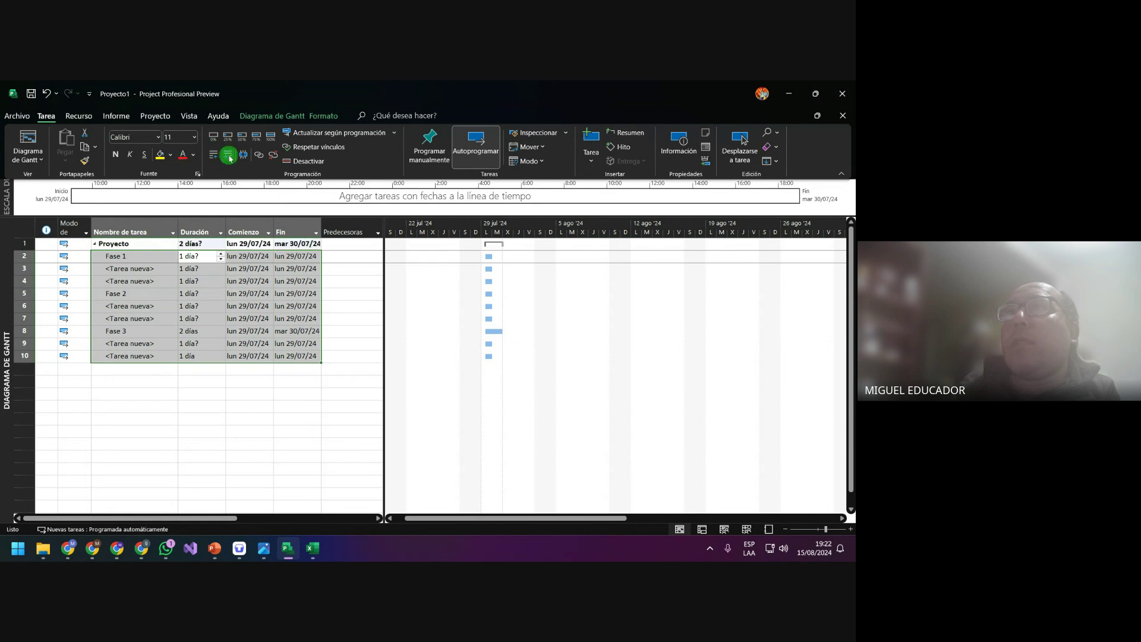
click(217, 158)
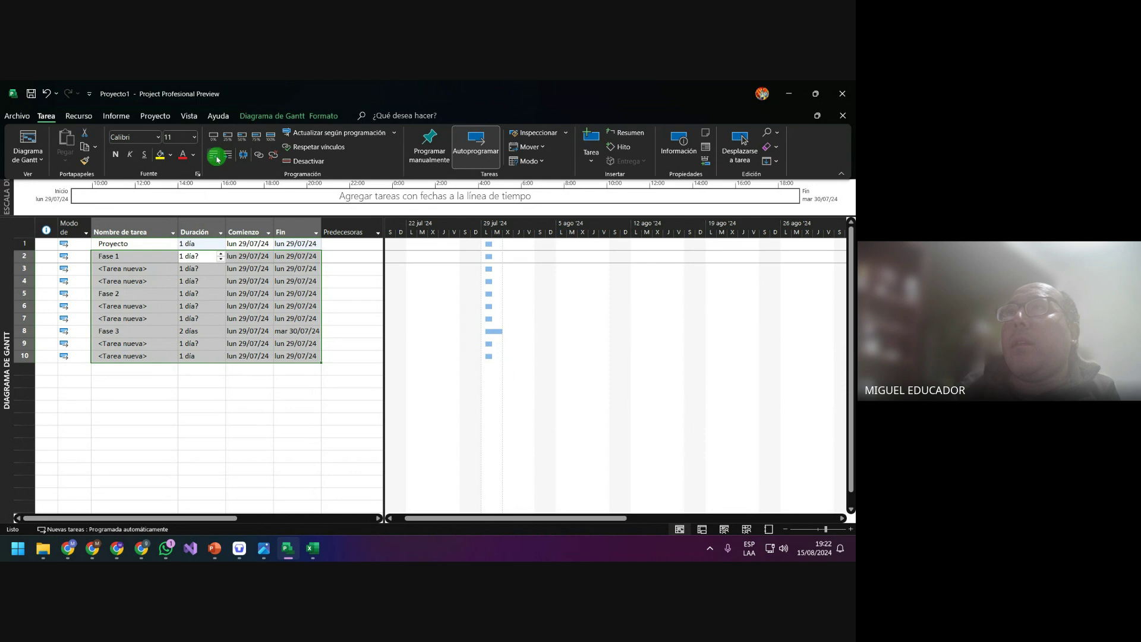
click(229, 158)
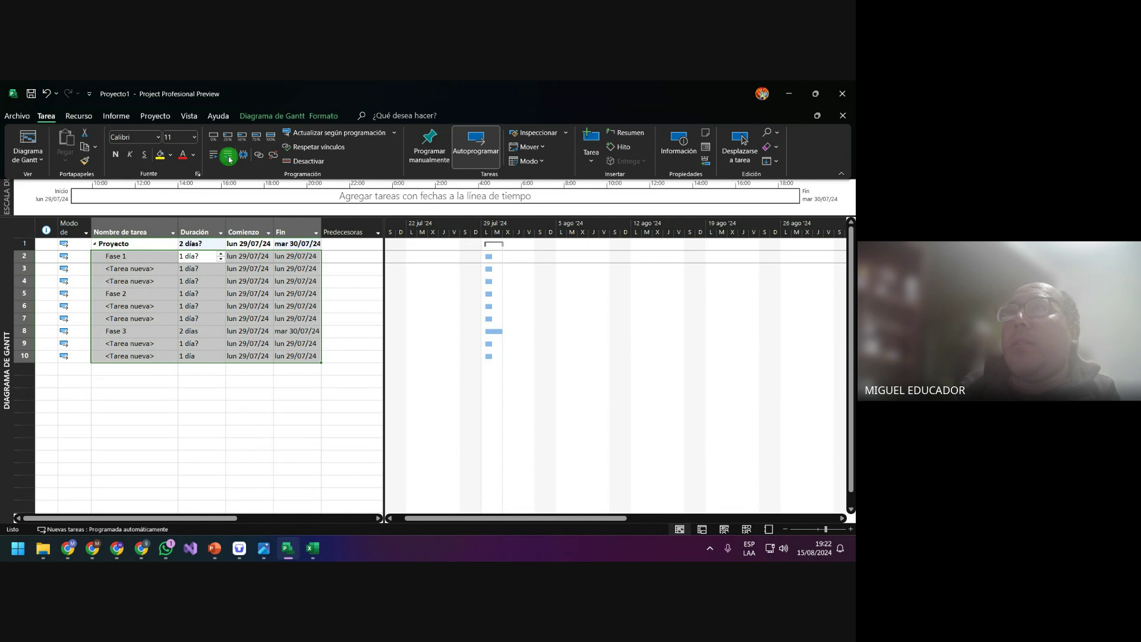
click(220, 331)
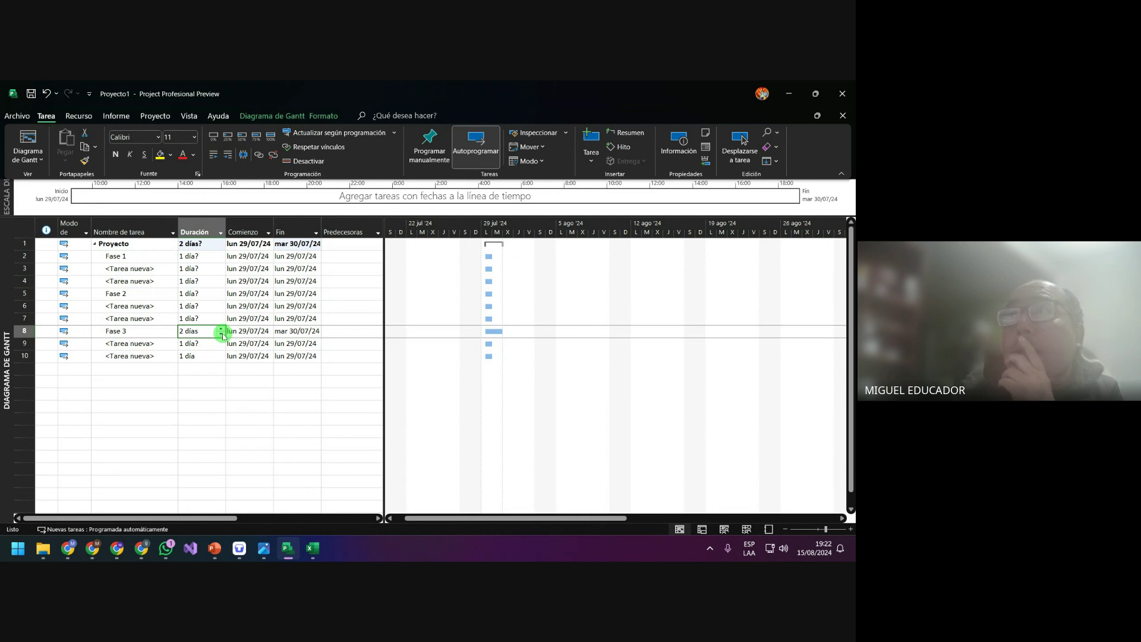
click(102, 256)
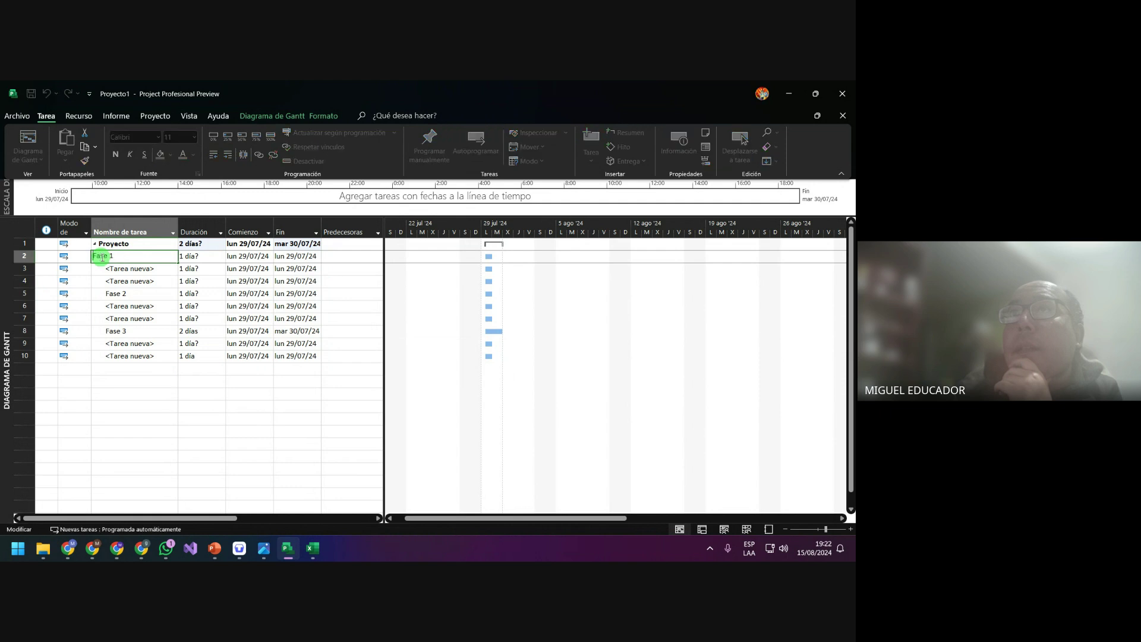
click(138, 356)
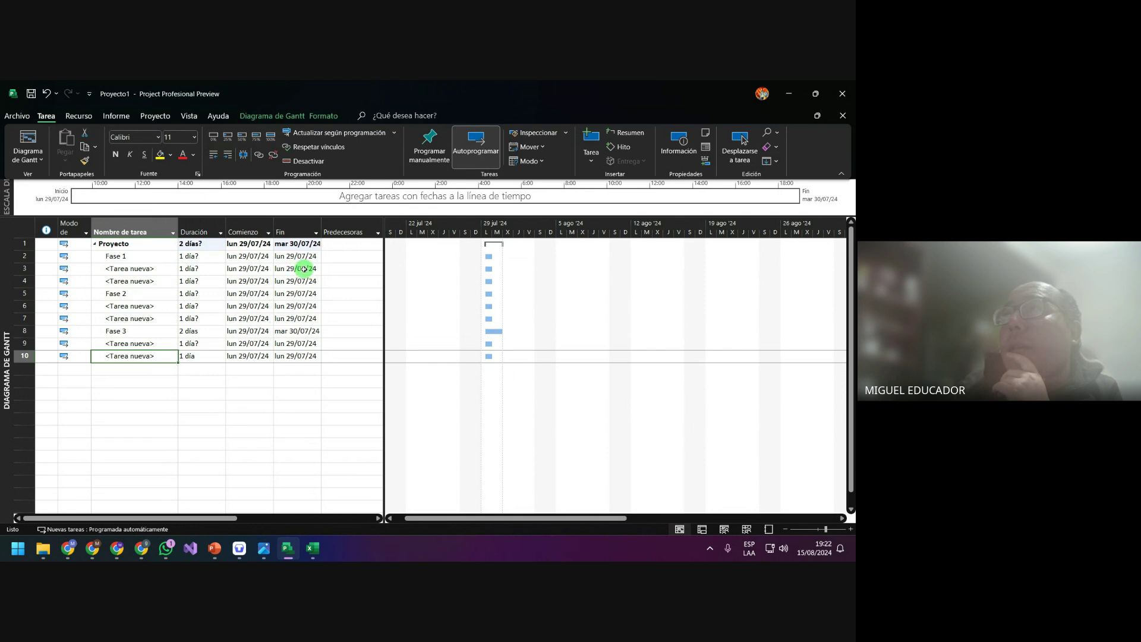
Set the finish date of Fase 3 to lun 29/07/24
click(320, 331)
click(319, 331)
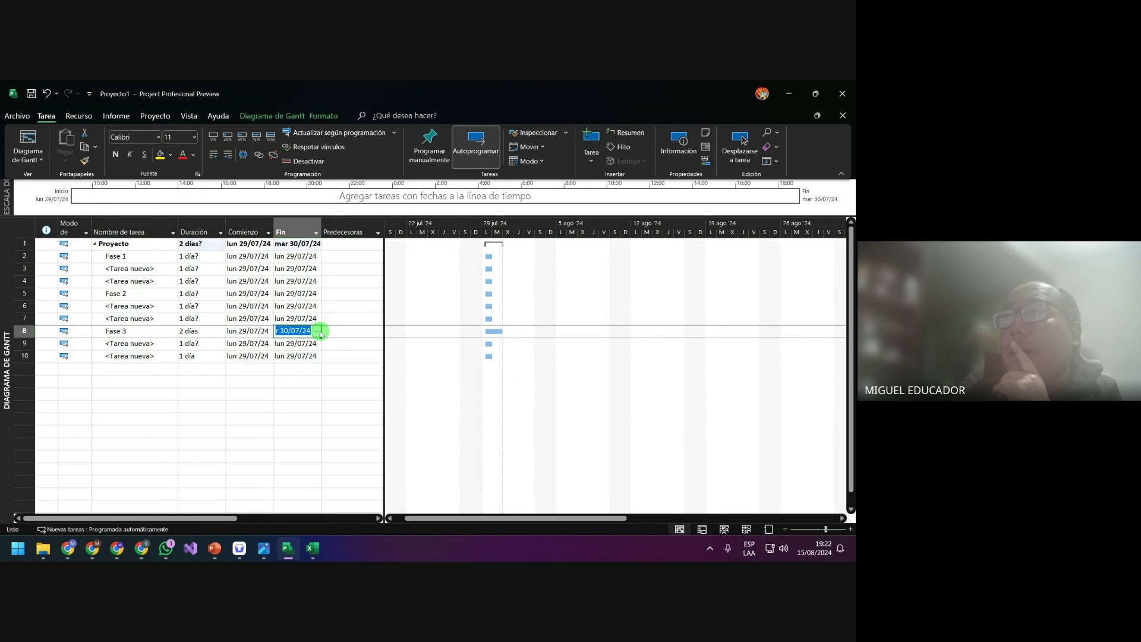
click(317, 332)
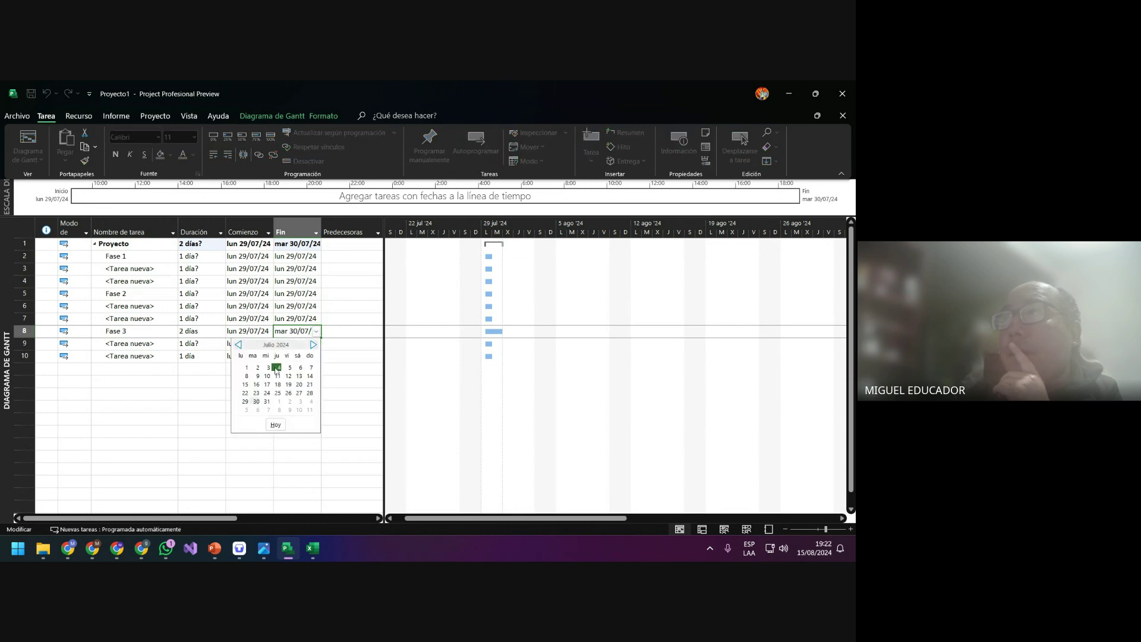
click(244, 402)
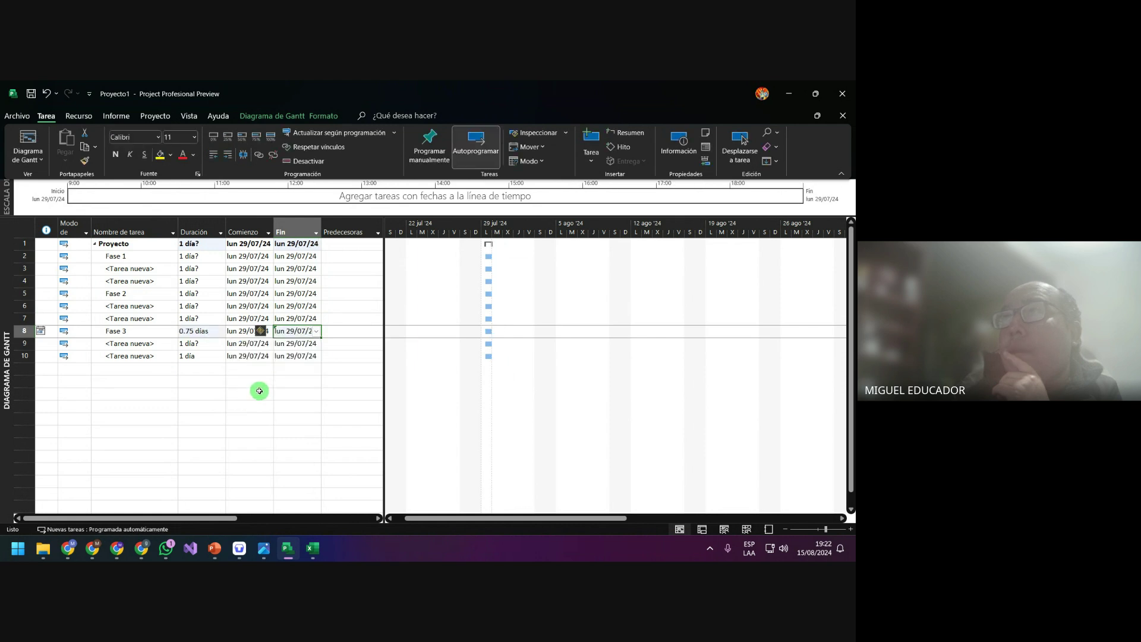
click(259, 391)
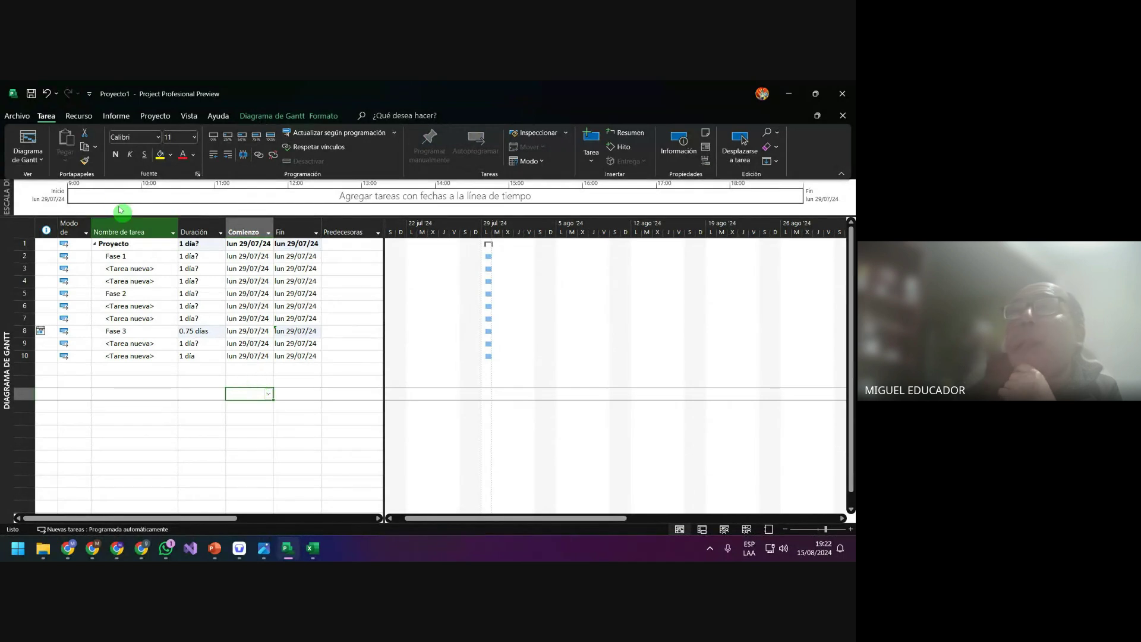
Outdent the tasks in rows 2 to 10 to the same level as Proyecto
drag(110, 255, 295, 353)
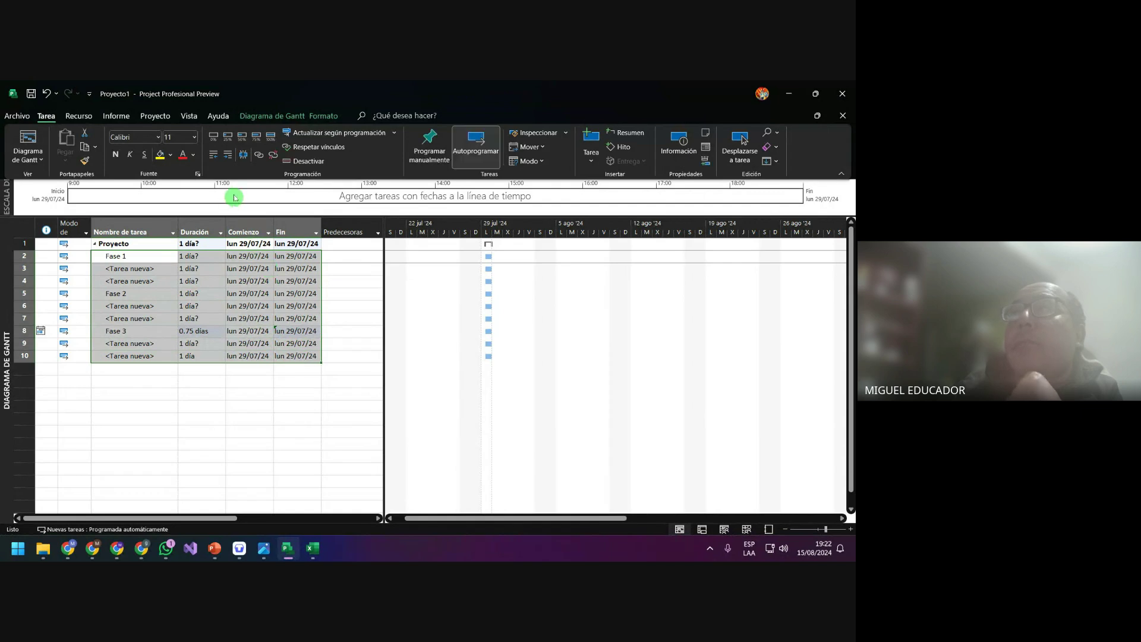
click(213, 156)
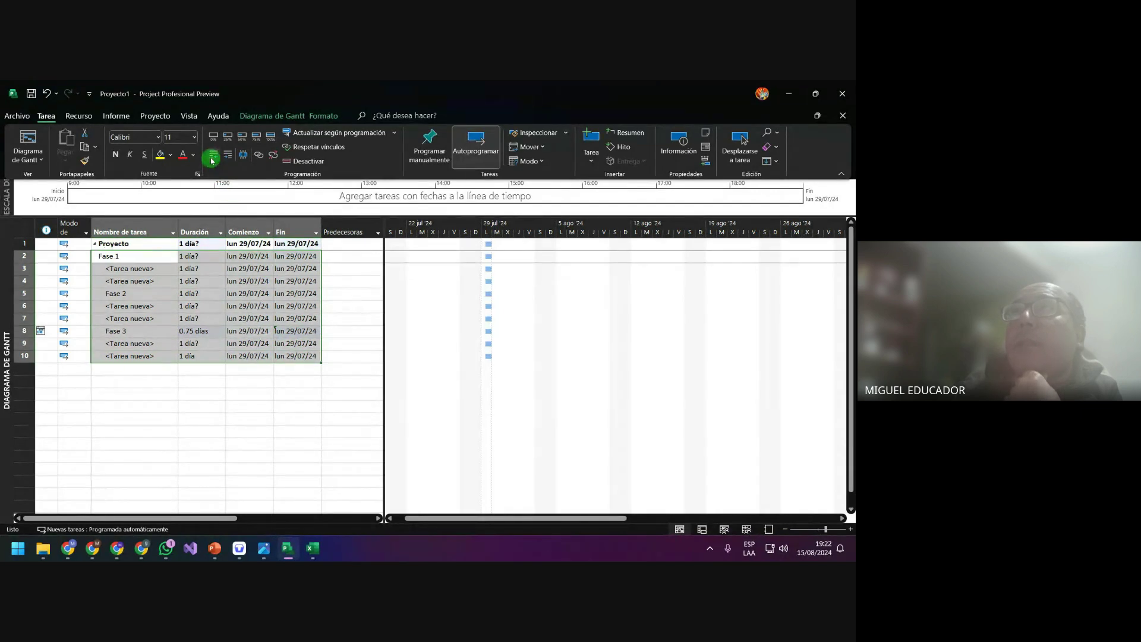
click(199, 320)
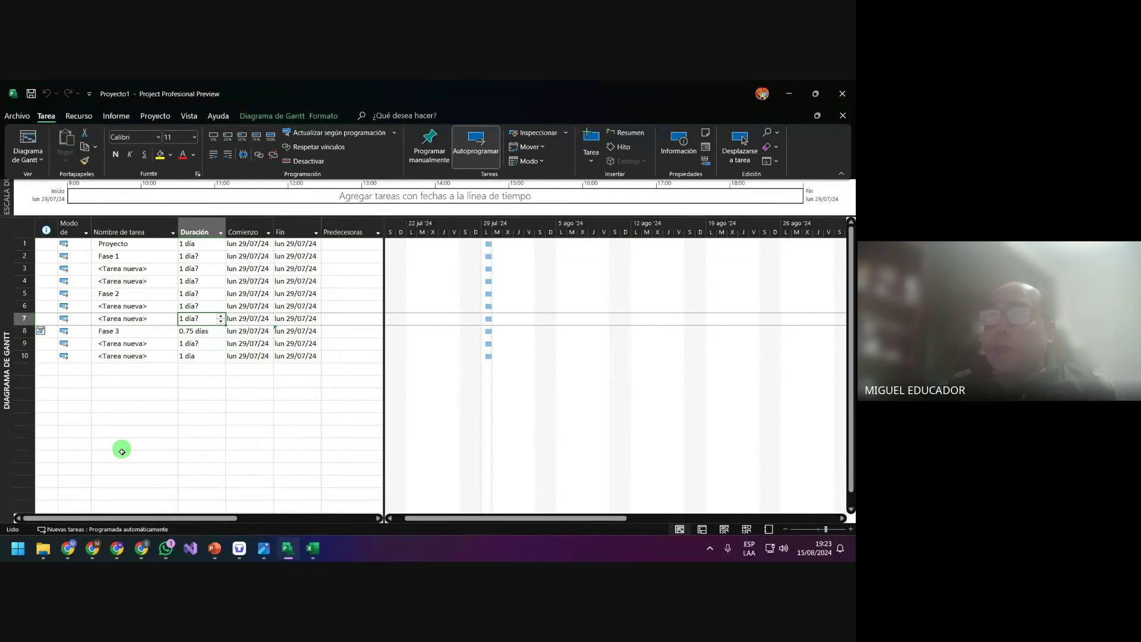
Switch to the Google Meet call in Chrome and present the Project Profesional window instead of the current presentation
mouse_move(67, 548)
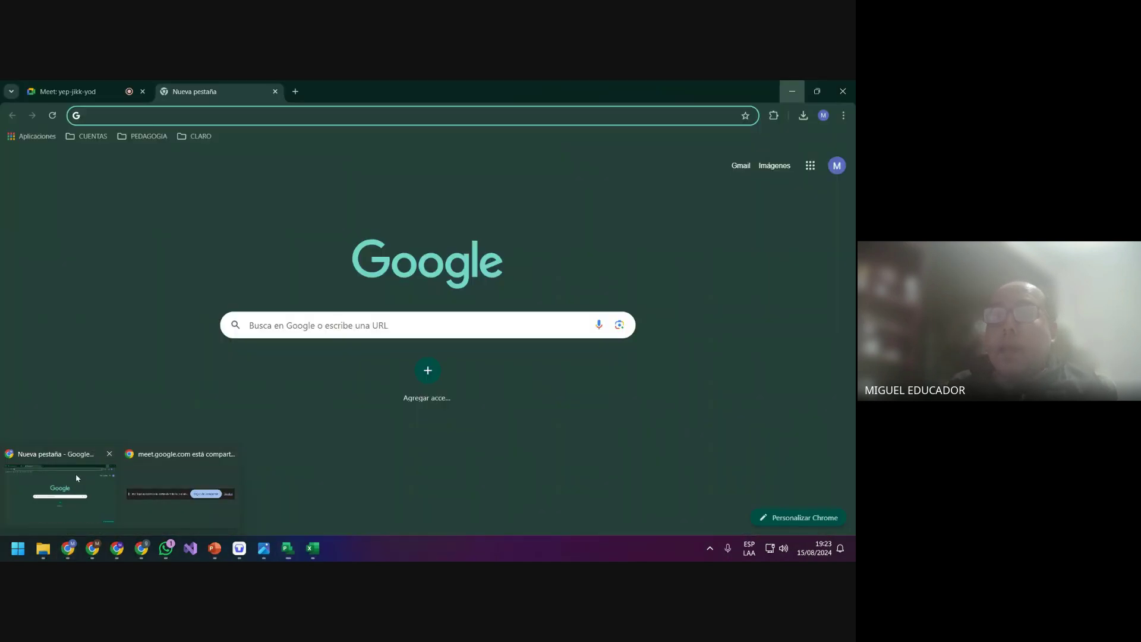
click(76, 474)
click(75, 90)
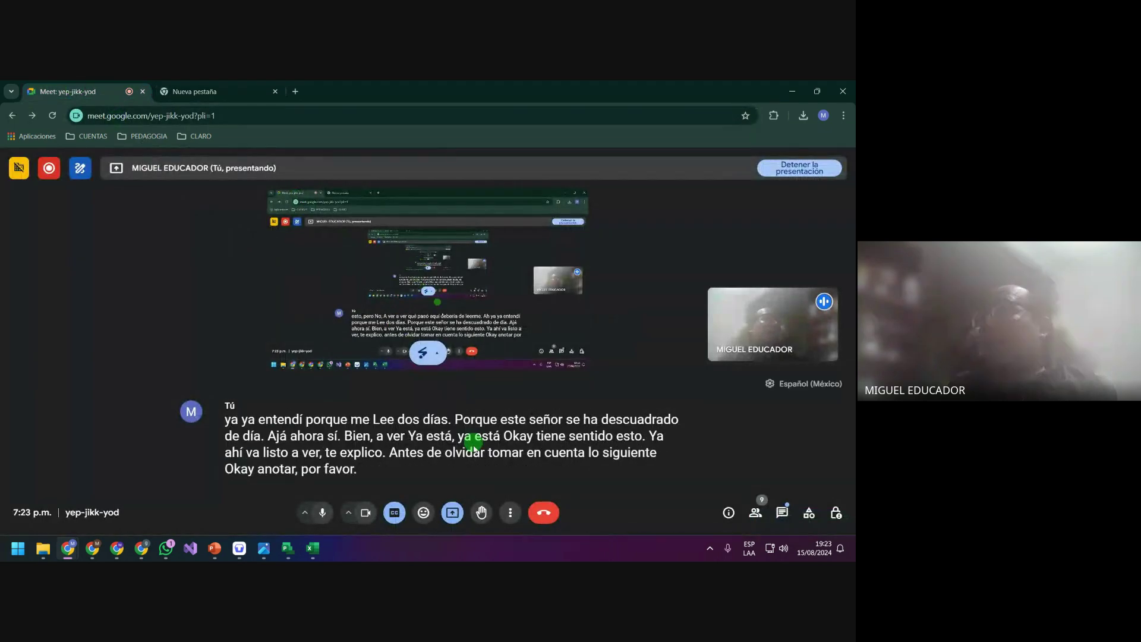
click(454, 512)
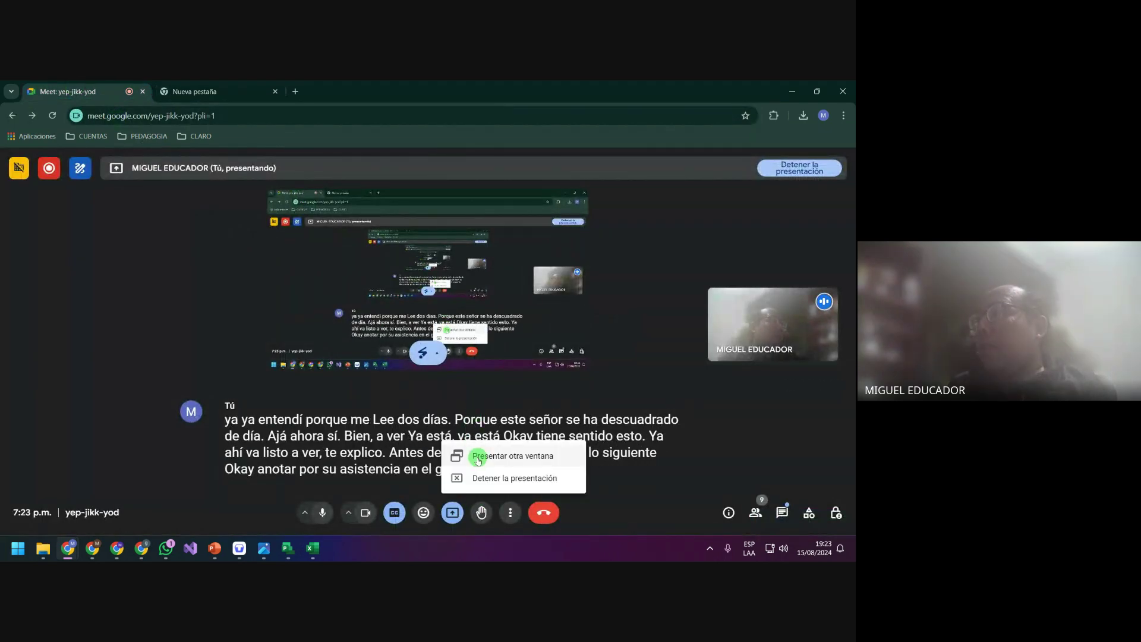
click(472, 456)
click(423, 179)
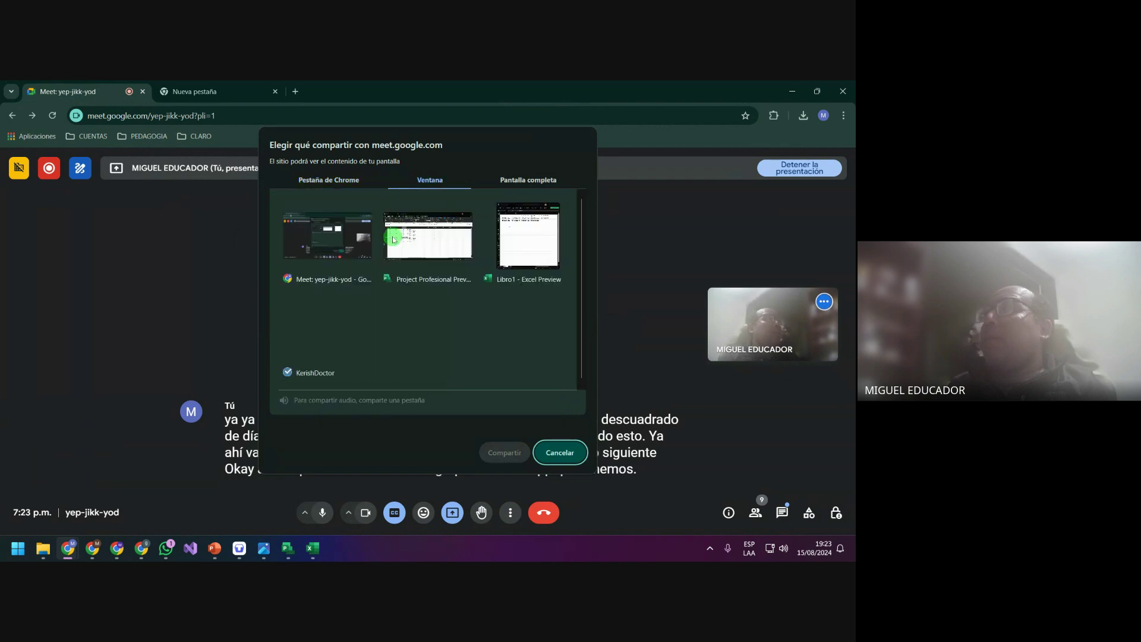
click(428, 241)
click(515, 450)
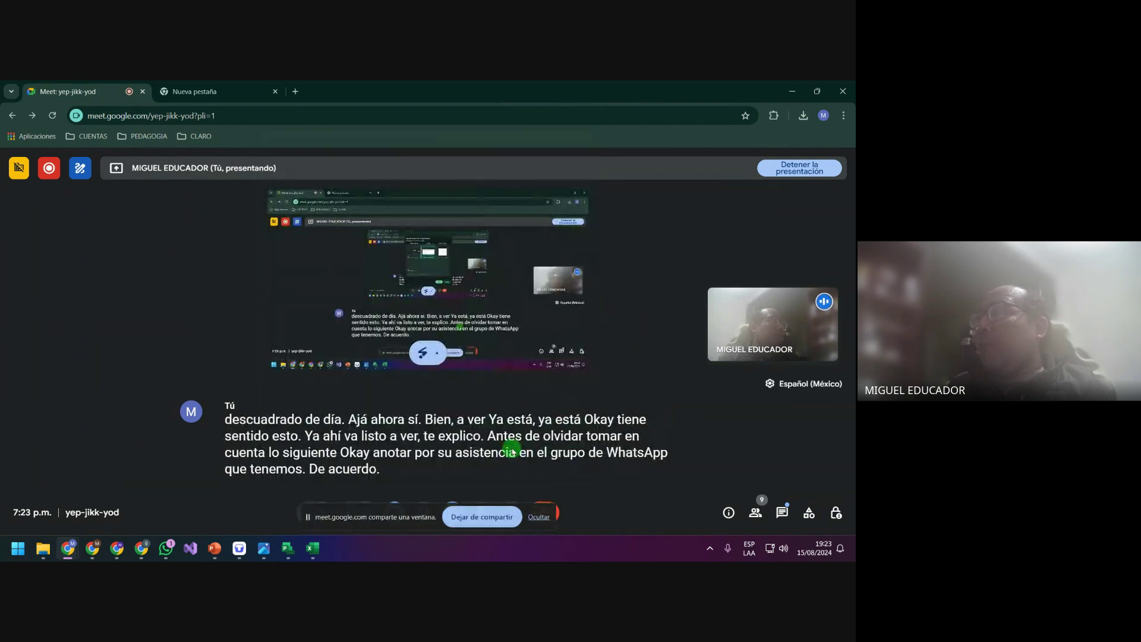
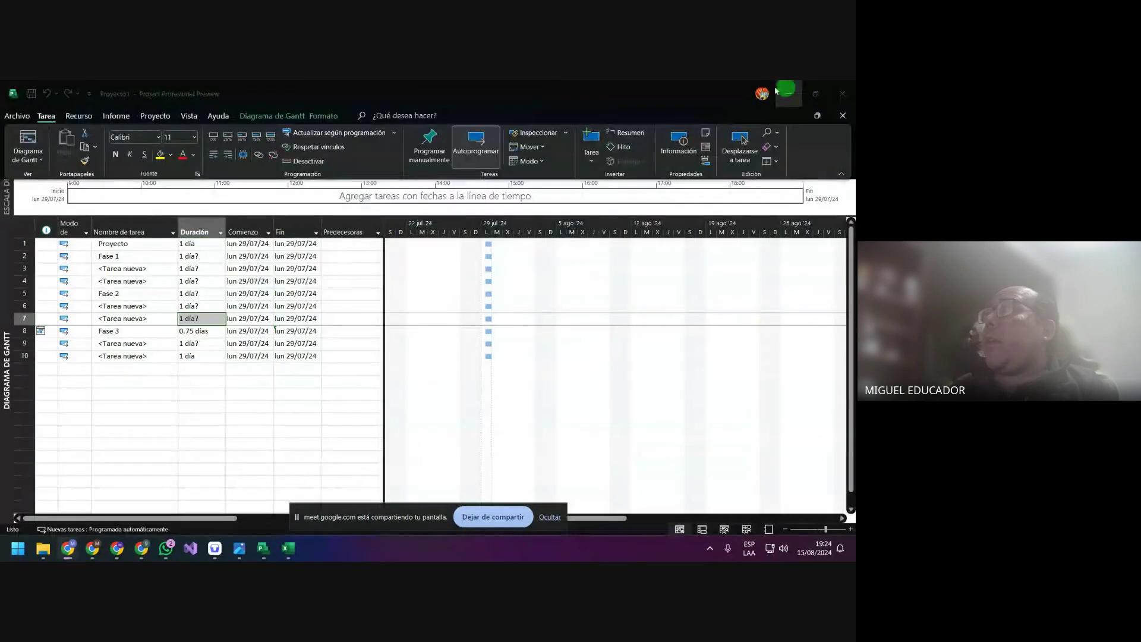
click(239, 318)
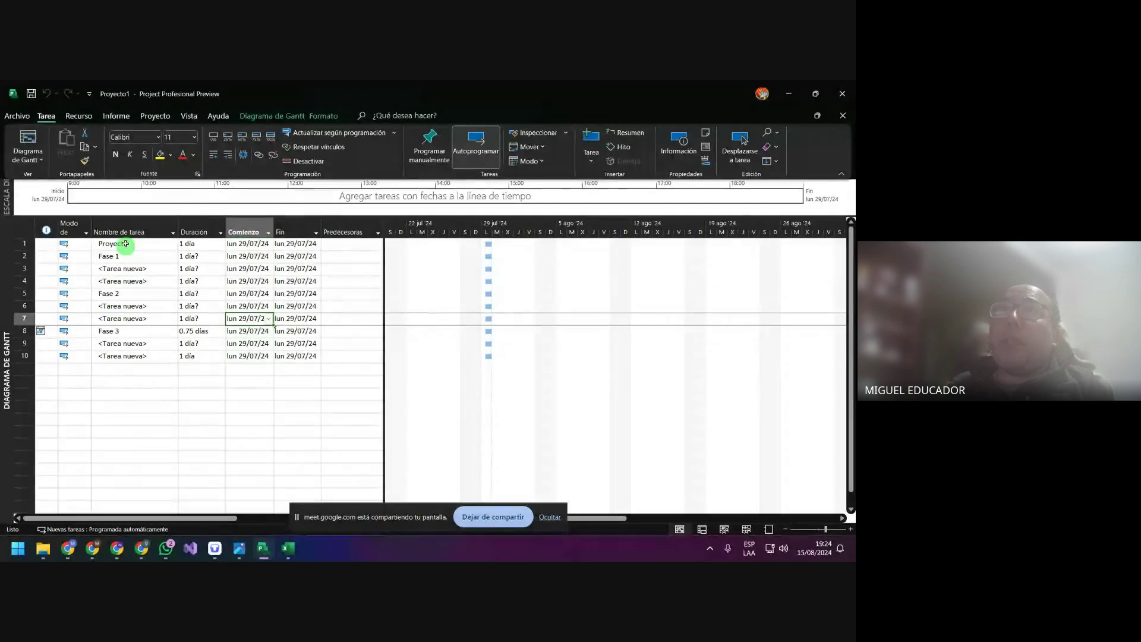
drag(120, 244, 155, 358)
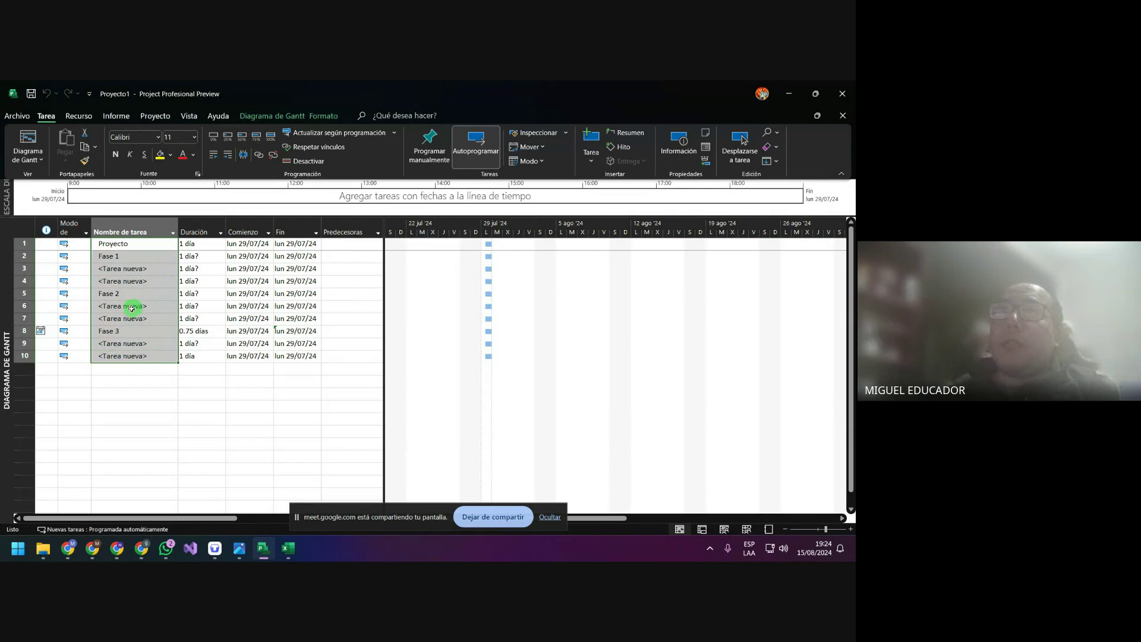
click(125, 388)
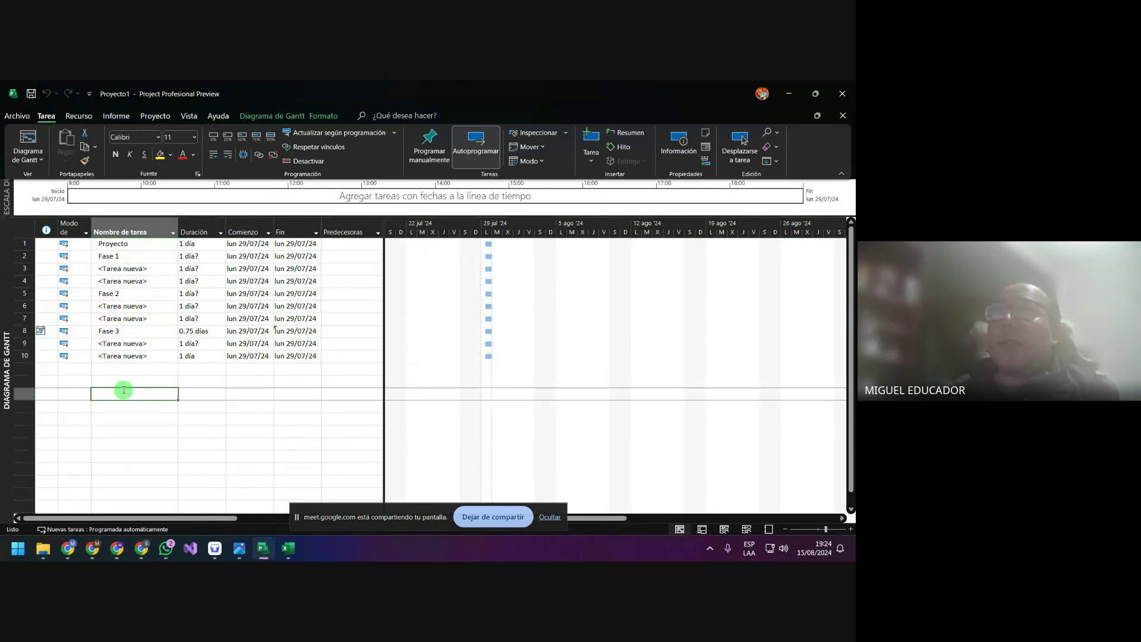
Set the duration of Fase 3 to 1 day, accepting the move before the project start and dismissing this suggestion for good
click(209, 334)
click(221, 330)
click(201, 381)
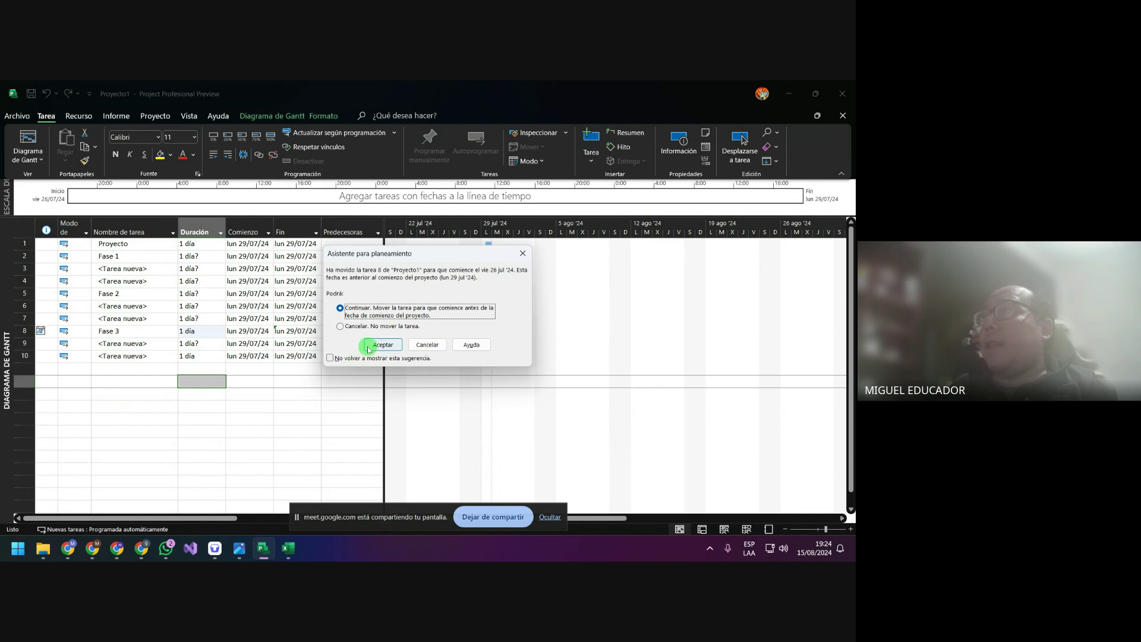
click(331, 358)
click(381, 345)
click(279, 397)
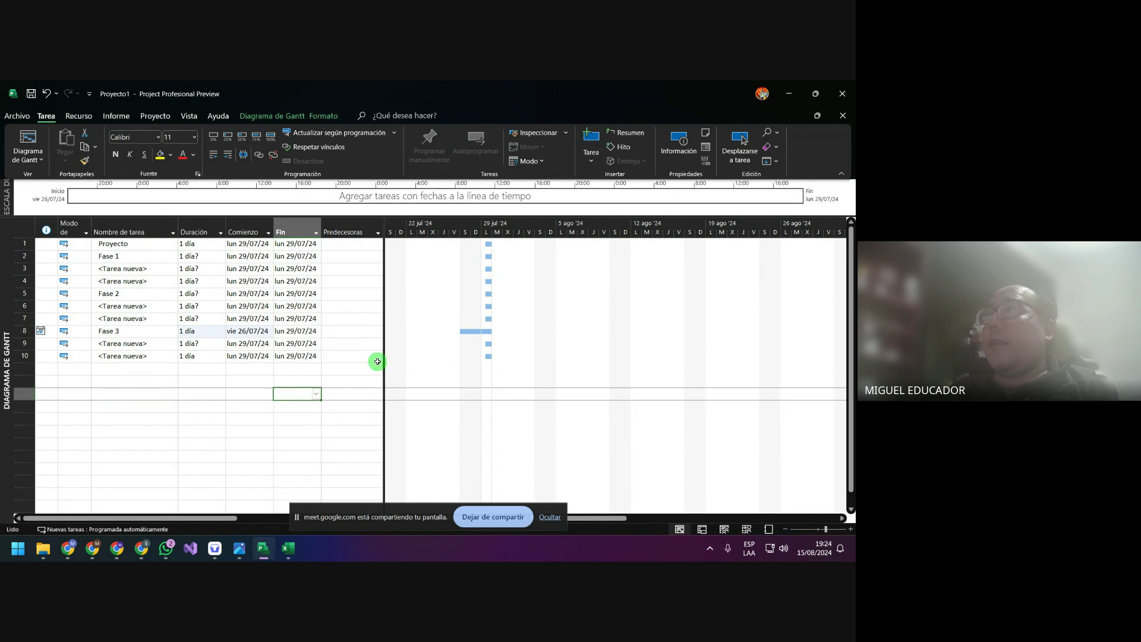
Set the start date of Fase 3 to lun 29/07/24
click(358, 332)
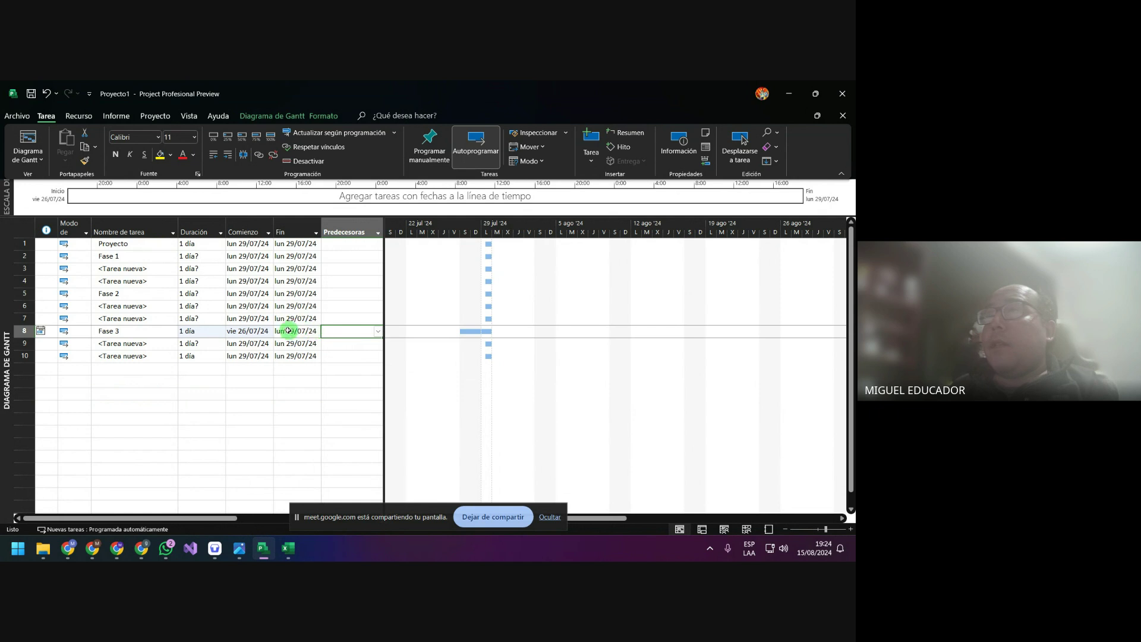
click(265, 331)
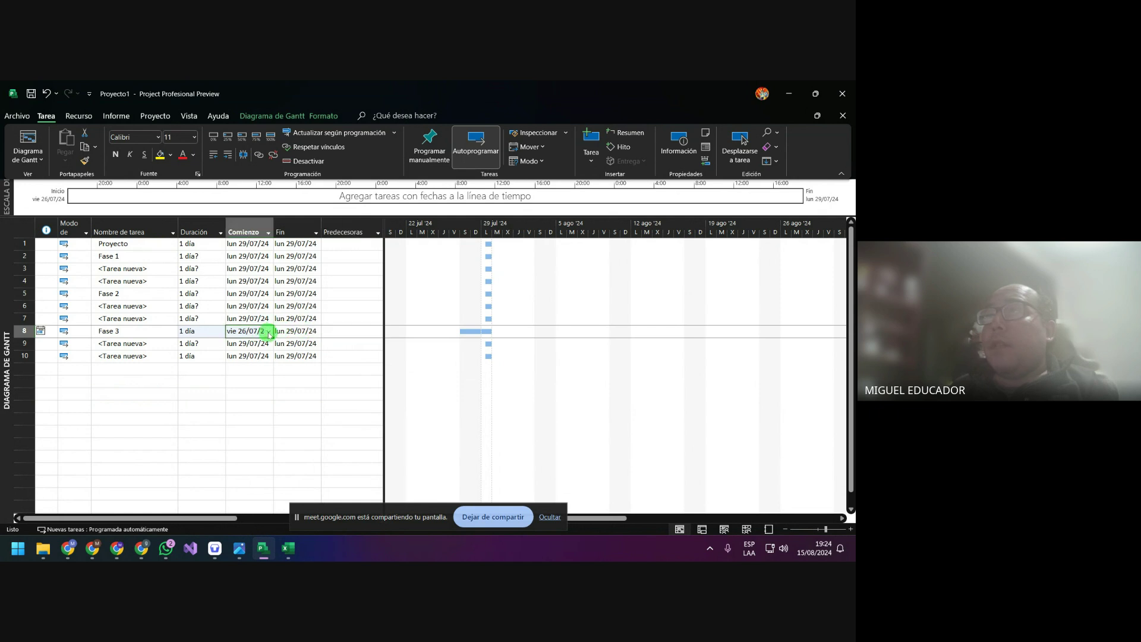
click(269, 333)
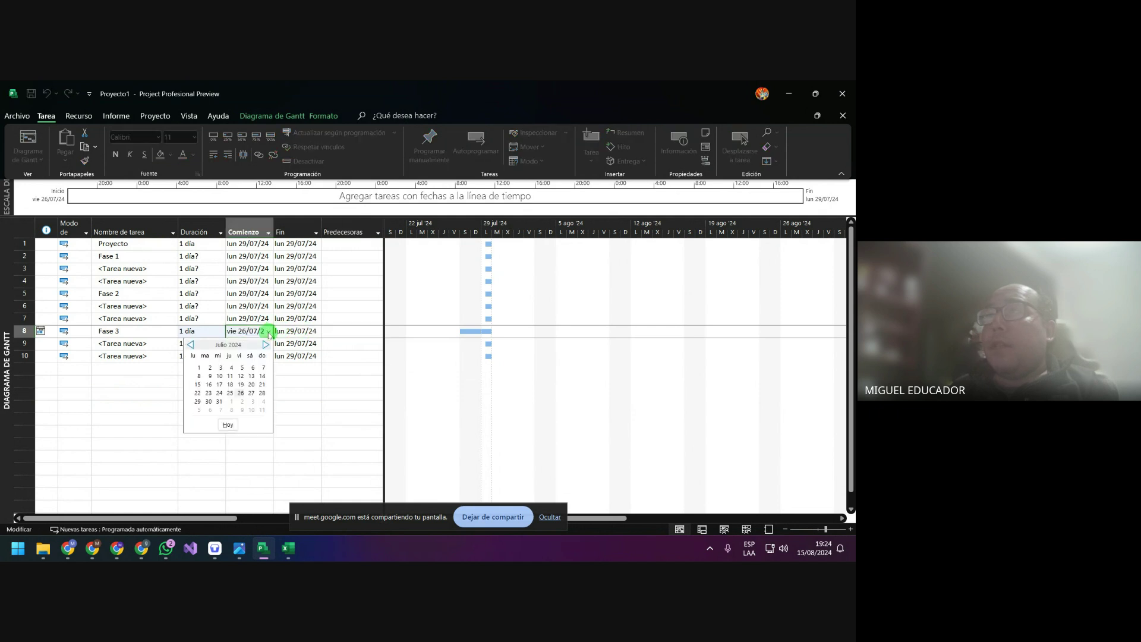
click(197, 401)
click(267, 404)
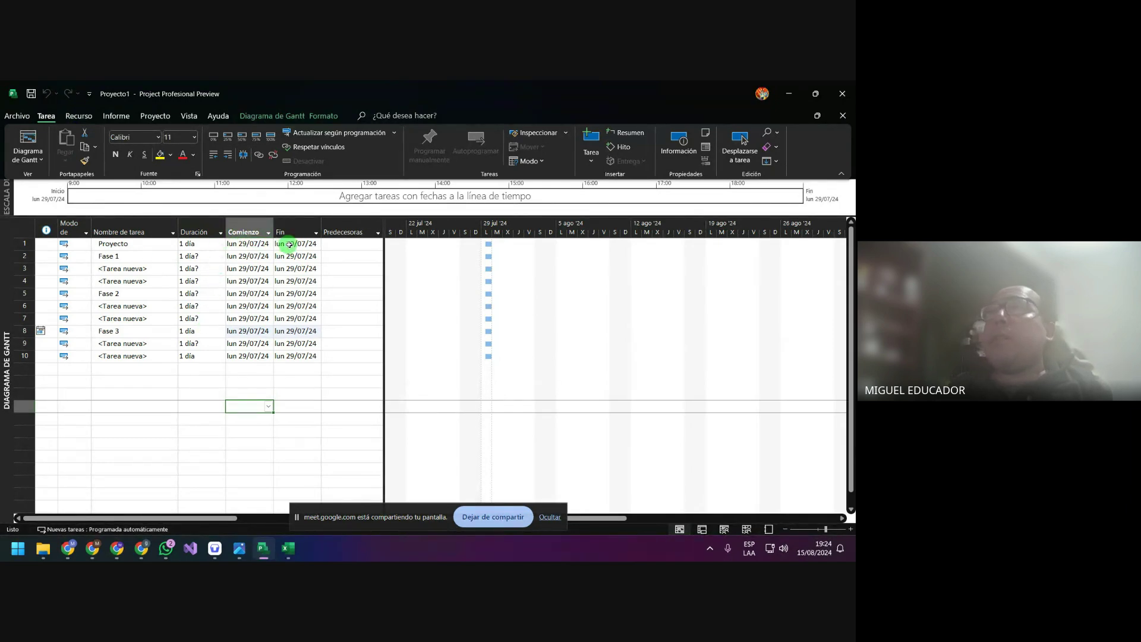
Hide the screen-sharing notice and arrange the Project schedule side by side with the Excel workbook Libro1
click(548, 516)
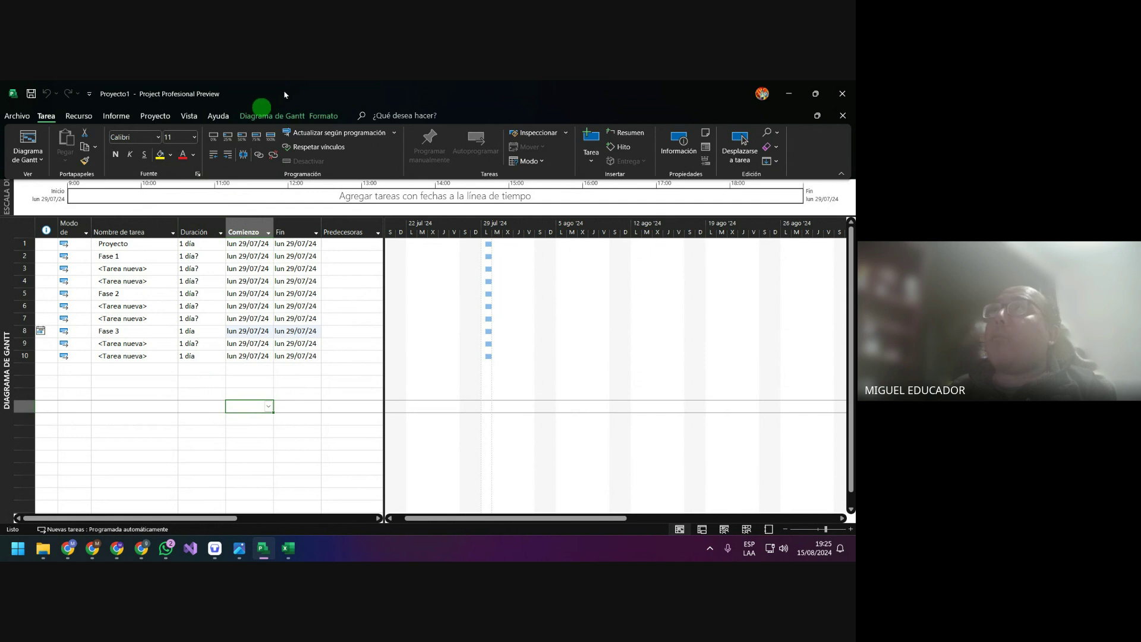
key(super+Left)
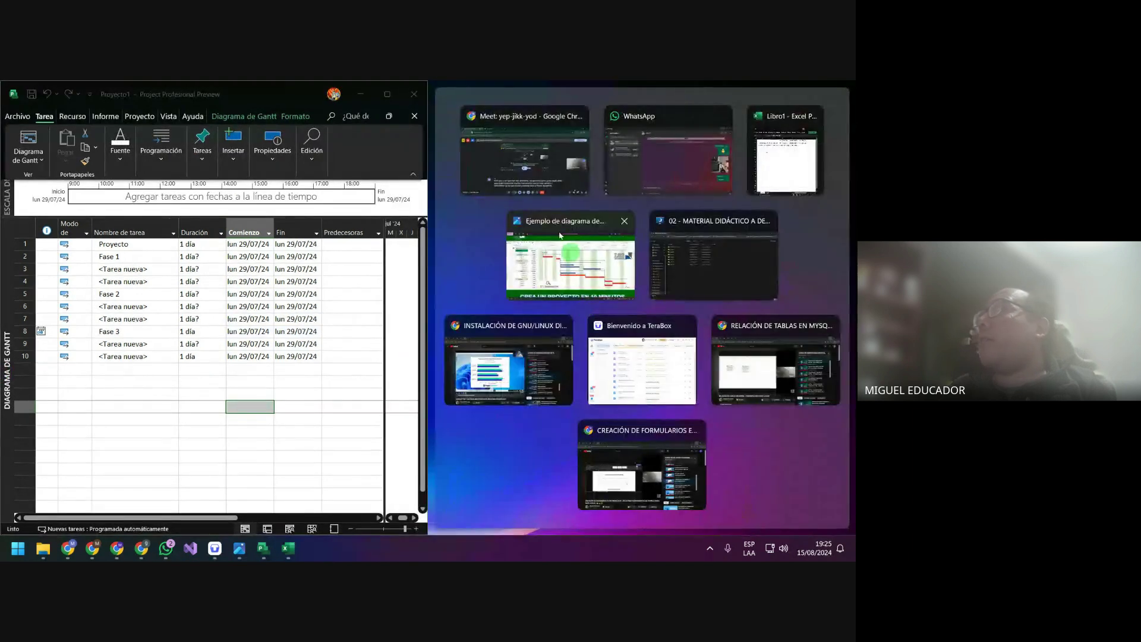
click(346, 319)
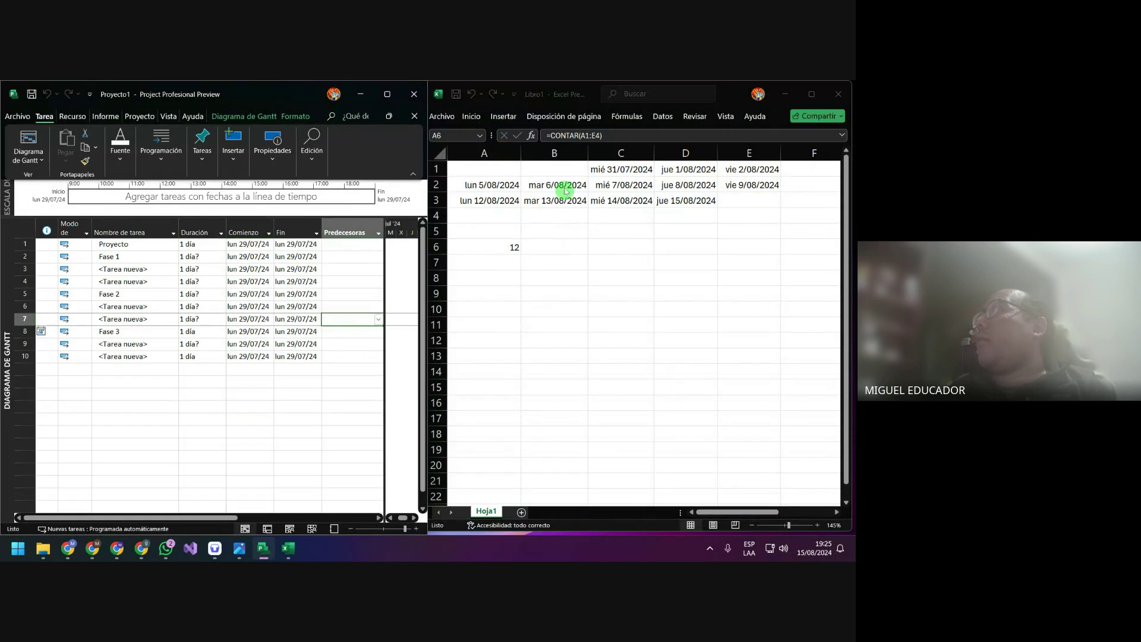
Extend the date series in row 1 backwards from C1 to A1, so it starts at lun 29/07/2024
click(624, 171)
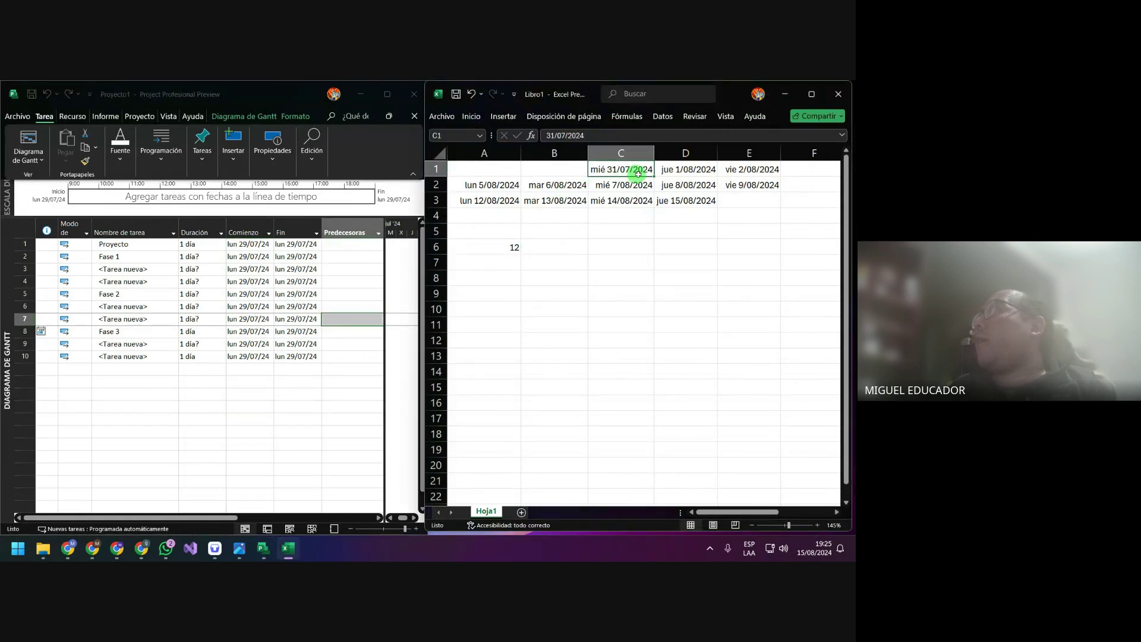
drag(655, 176, 449, 173)
click(466, 292)
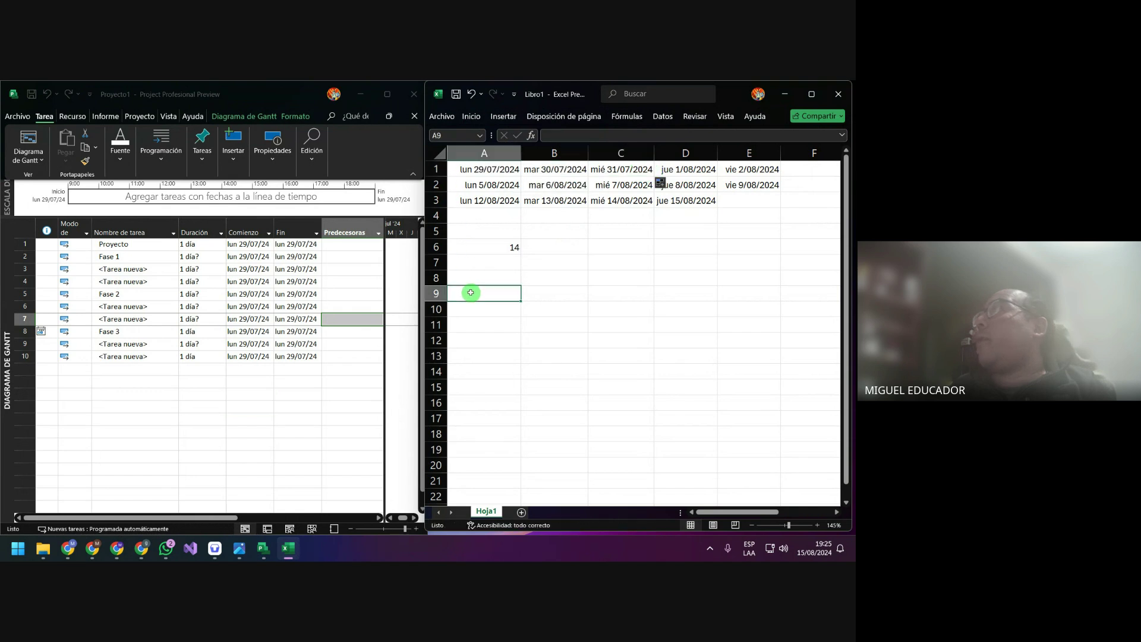
click(507, 325)
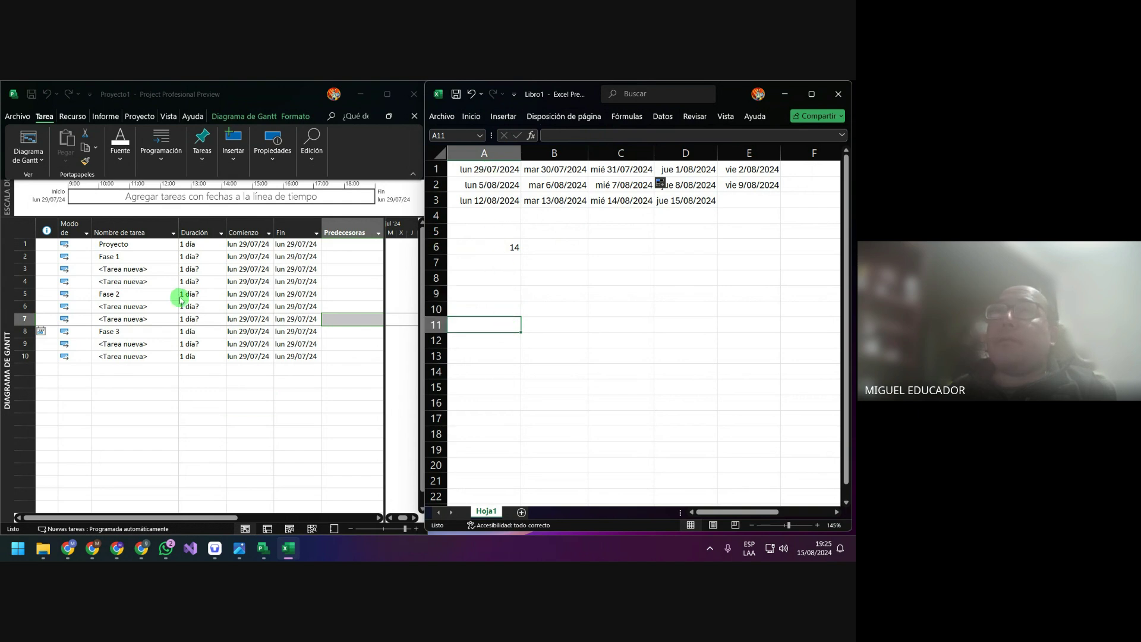
click(142, 258)
click(140, 245)
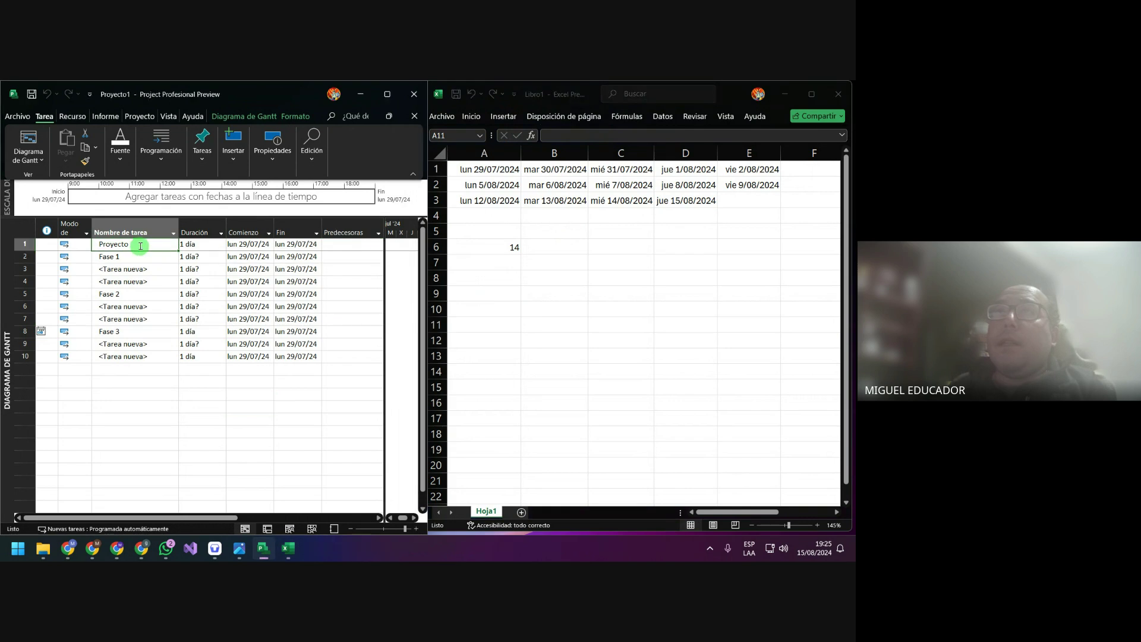
click(137, 381)
Fill the Proyecto task name cell in the Project schedule with dark green
click(161, 244)
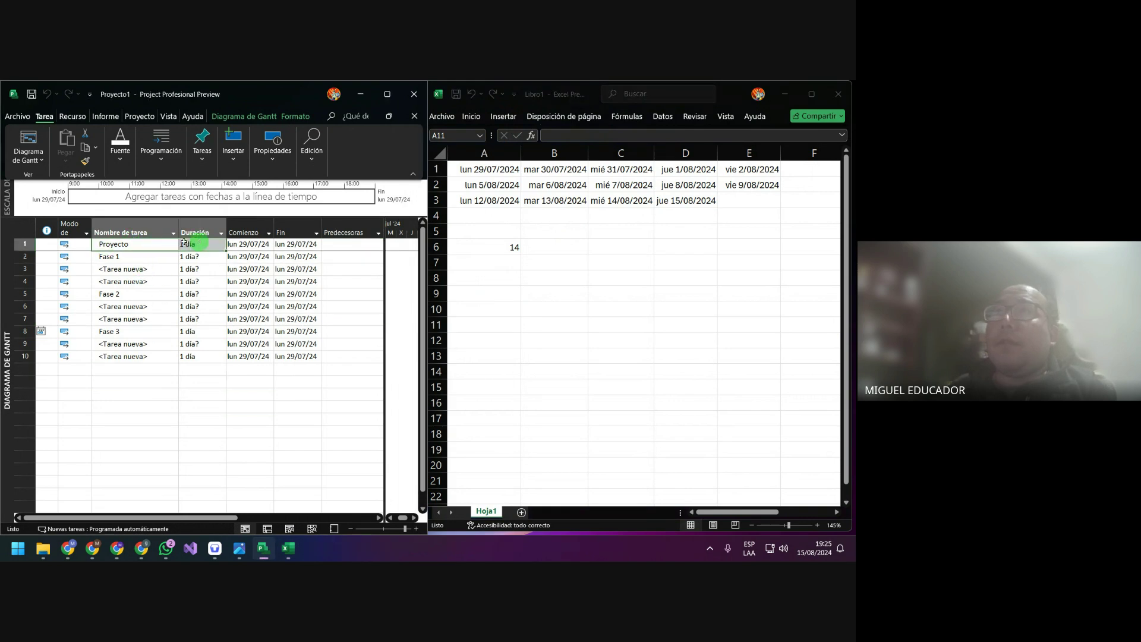
click(240, 549)
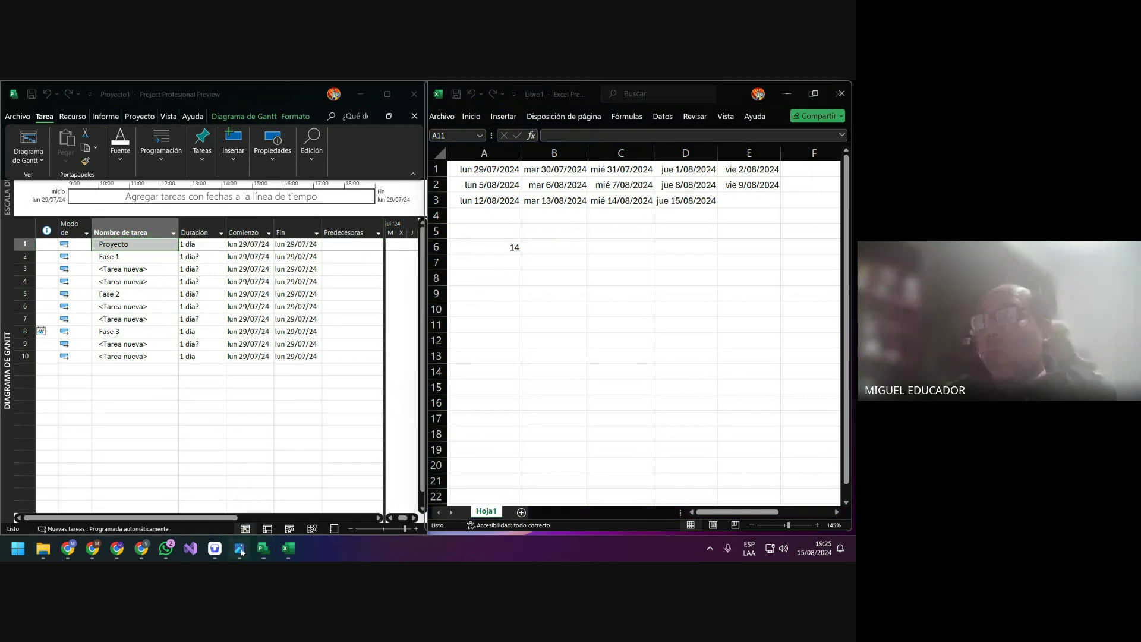
click(240, 549)
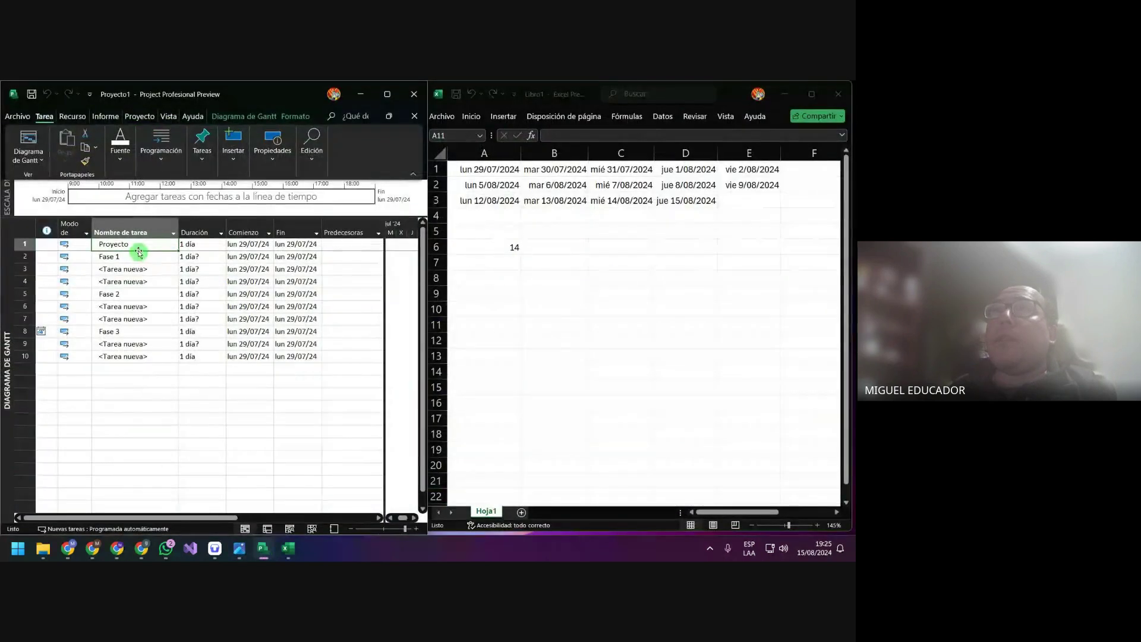
click(120, 152)
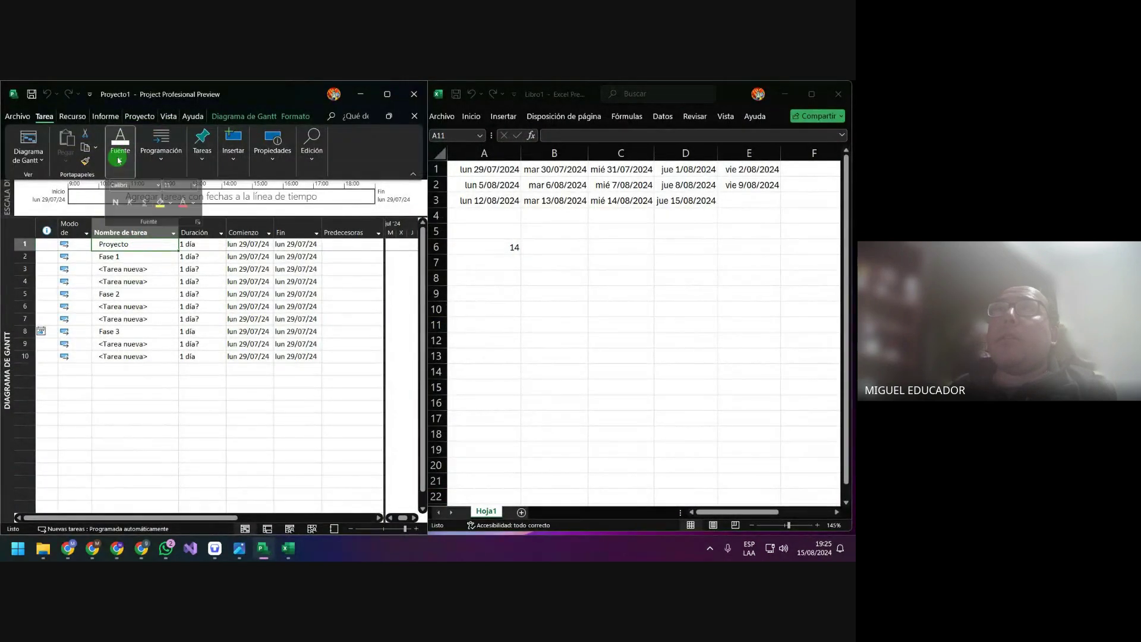
click(171, 209)
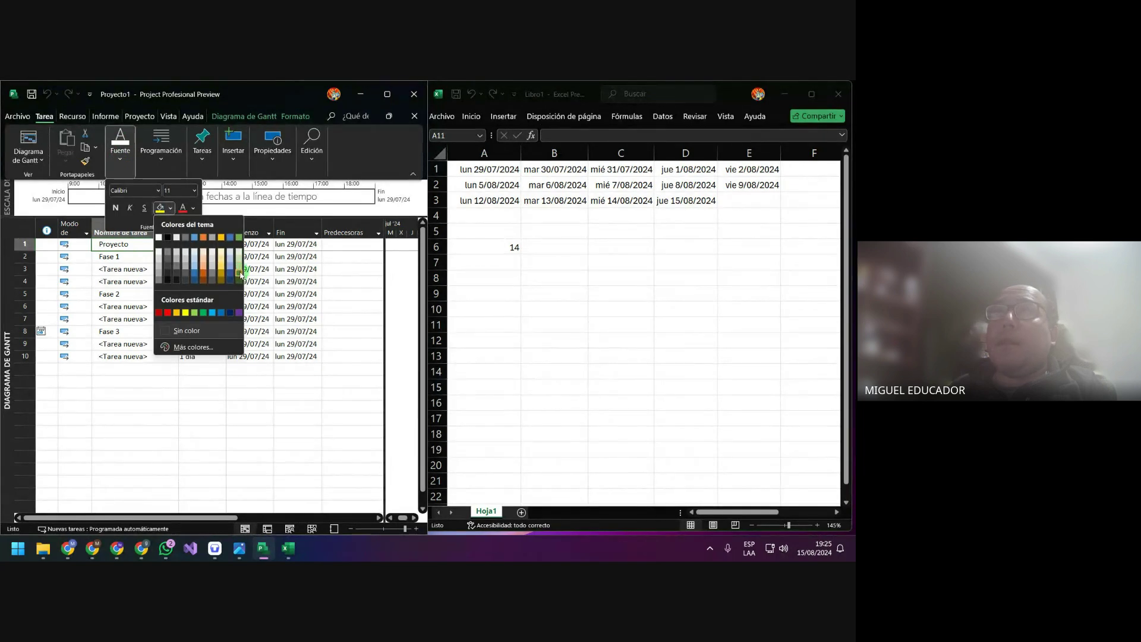
click(240, 274)
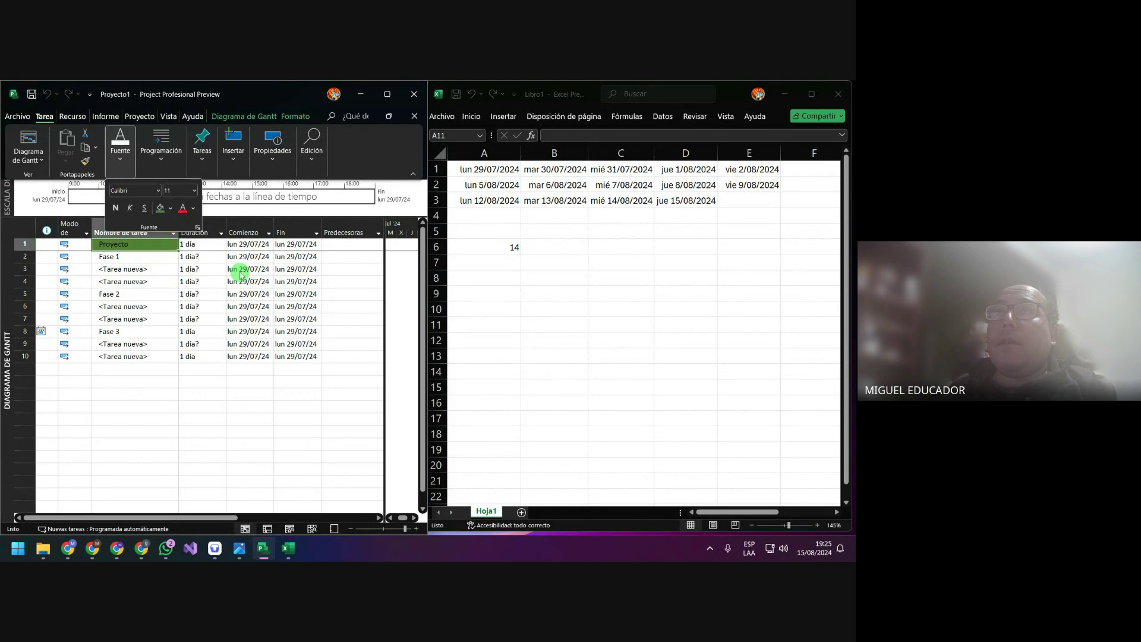
Make the Proyecto task name text white and bold
click(194, 209)
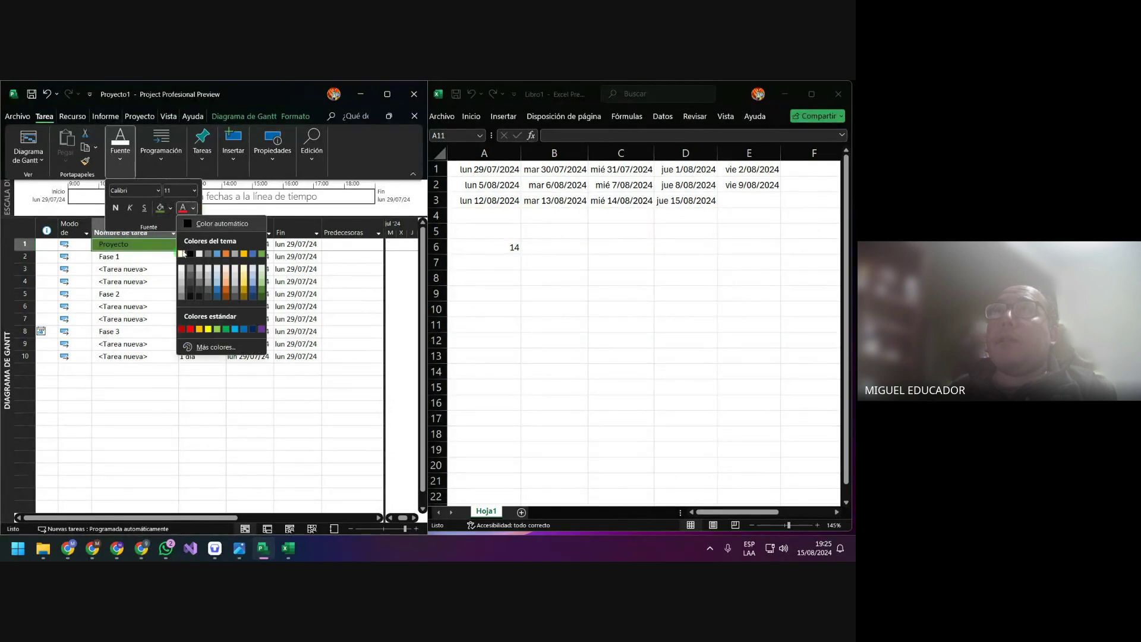
click(182, 253)
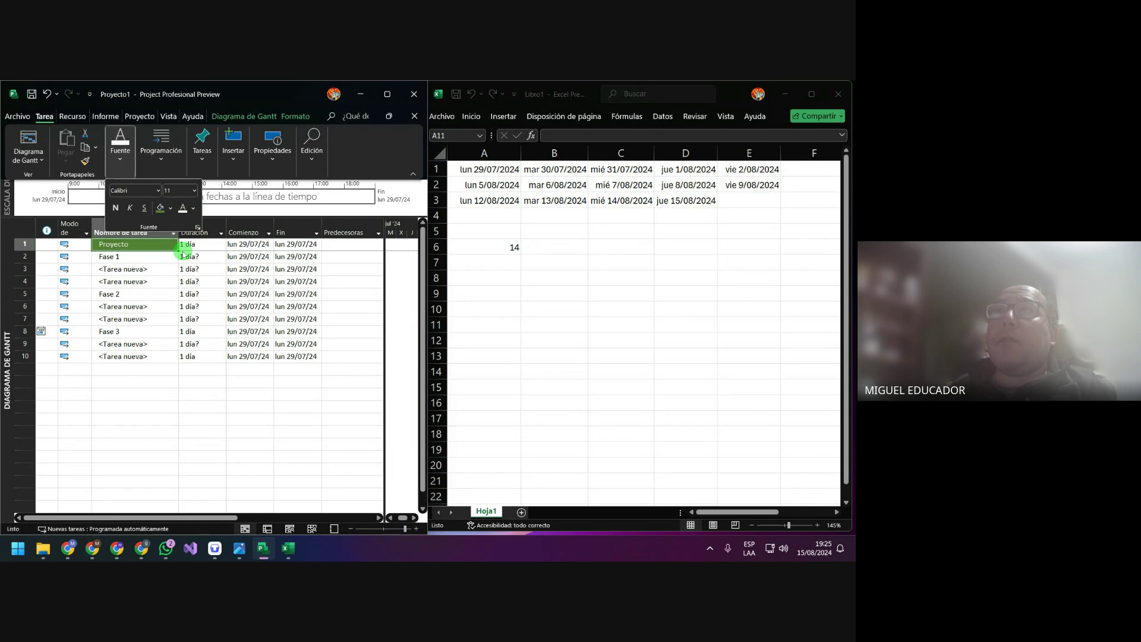
click(117, 206)
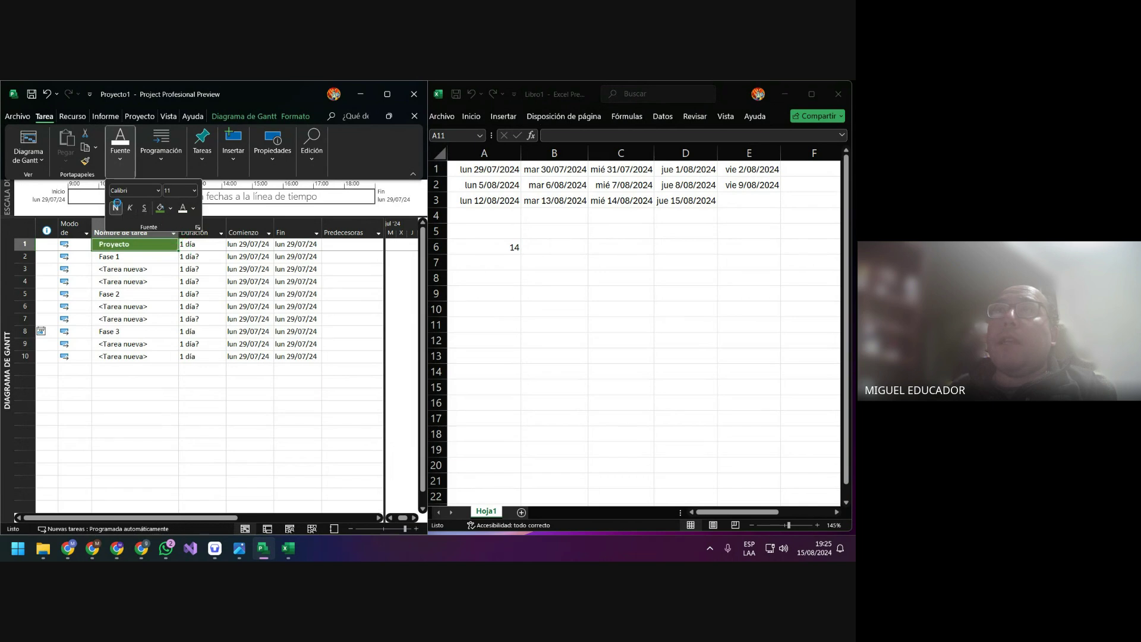
click(161, 284)
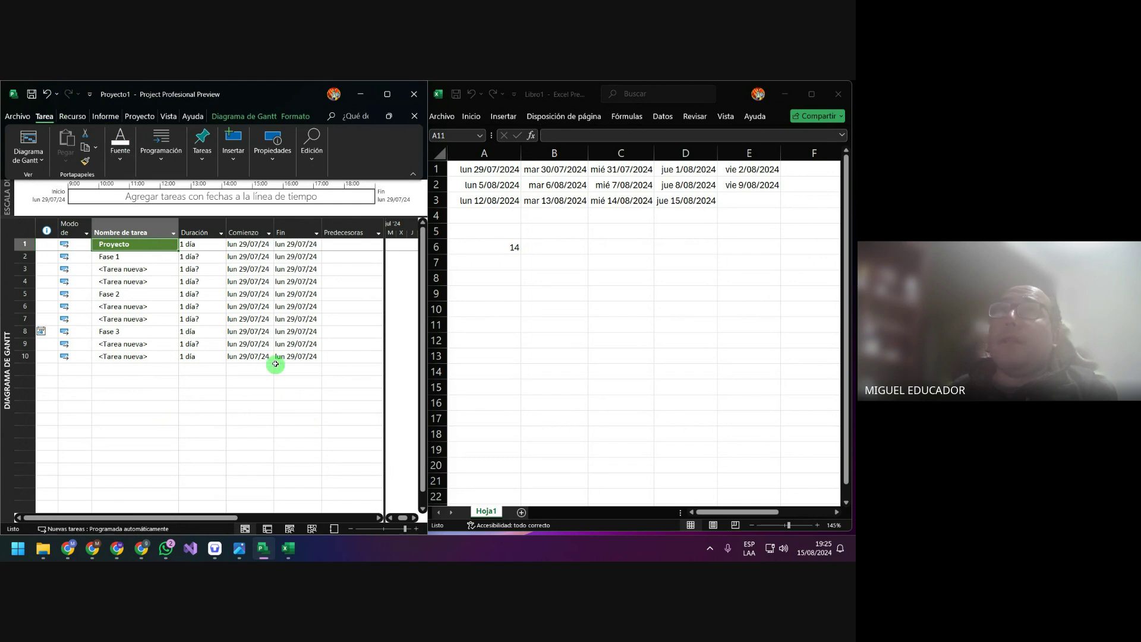
Select the task names in rows 2 to 10 and agree to save the changes to Proyecto1
click(150, 259)
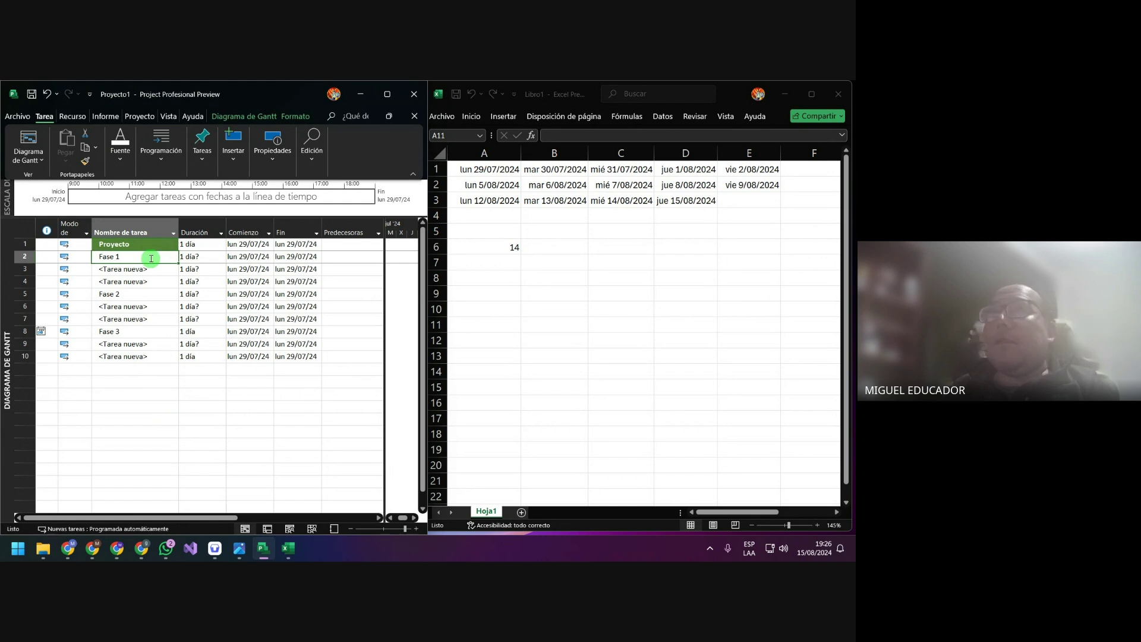
drag(155, 319, 156, 331)
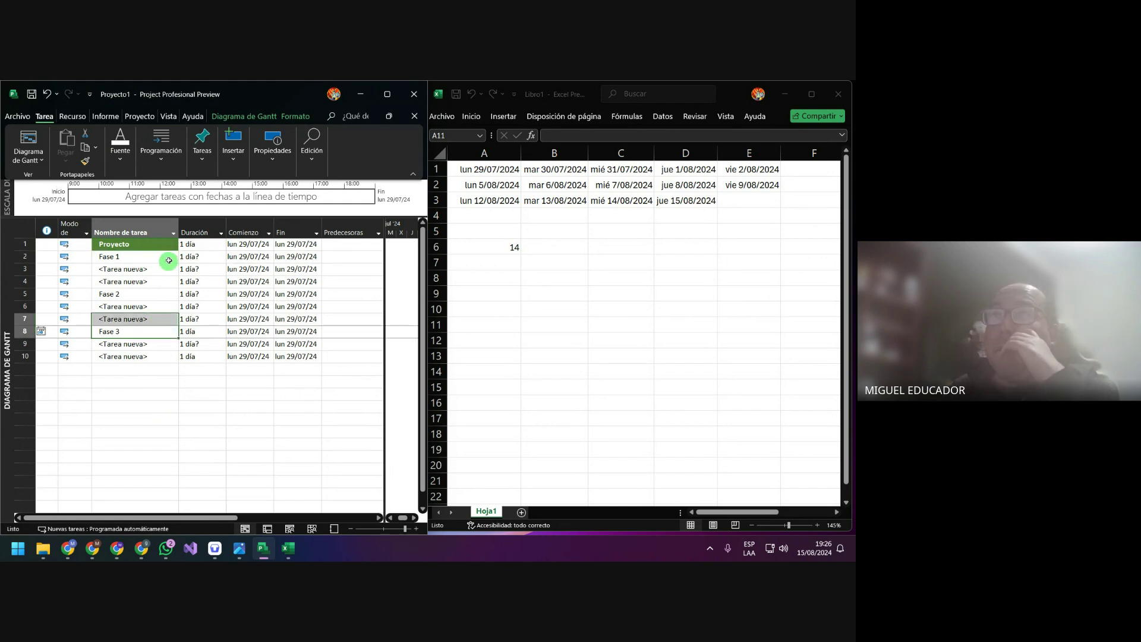
drag(168, 257, 154, 356)
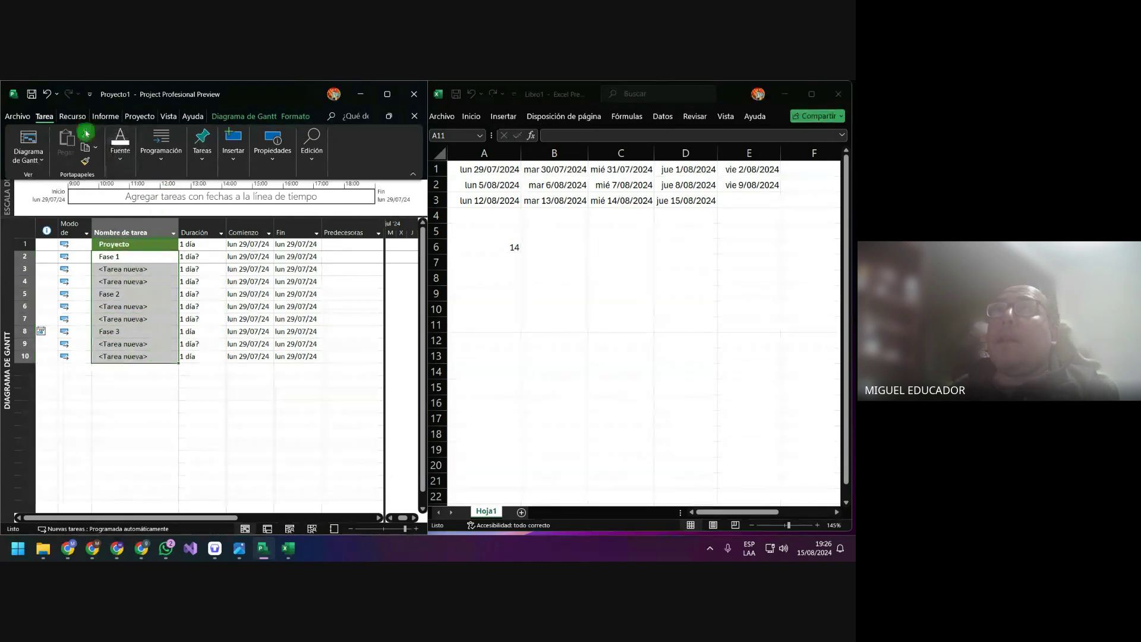
click(232, 153)
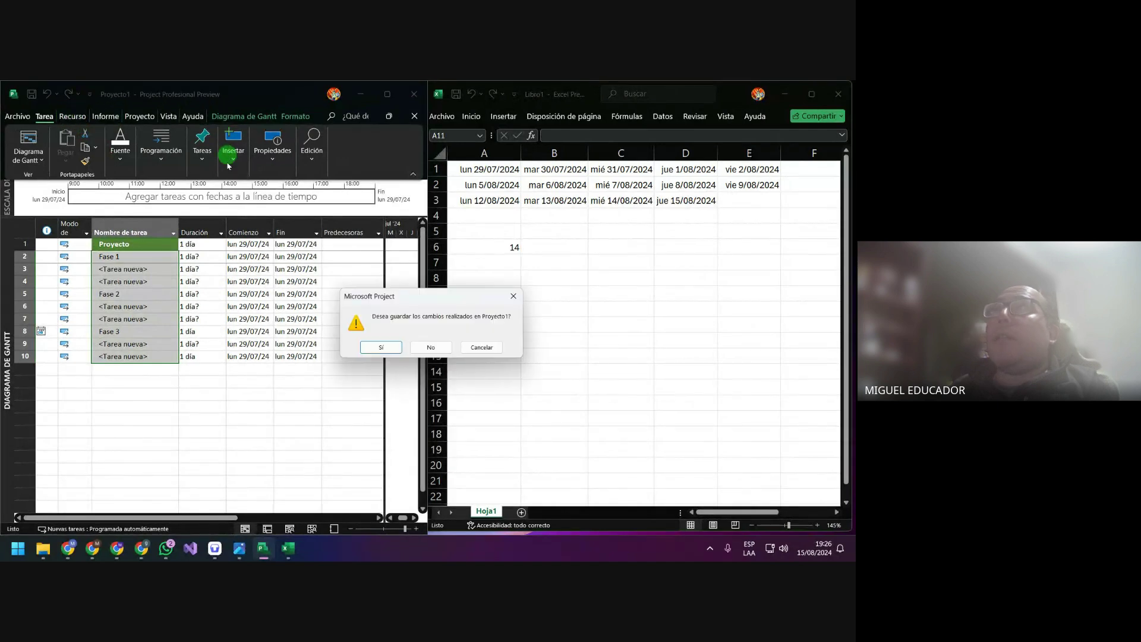
click(395, 348)
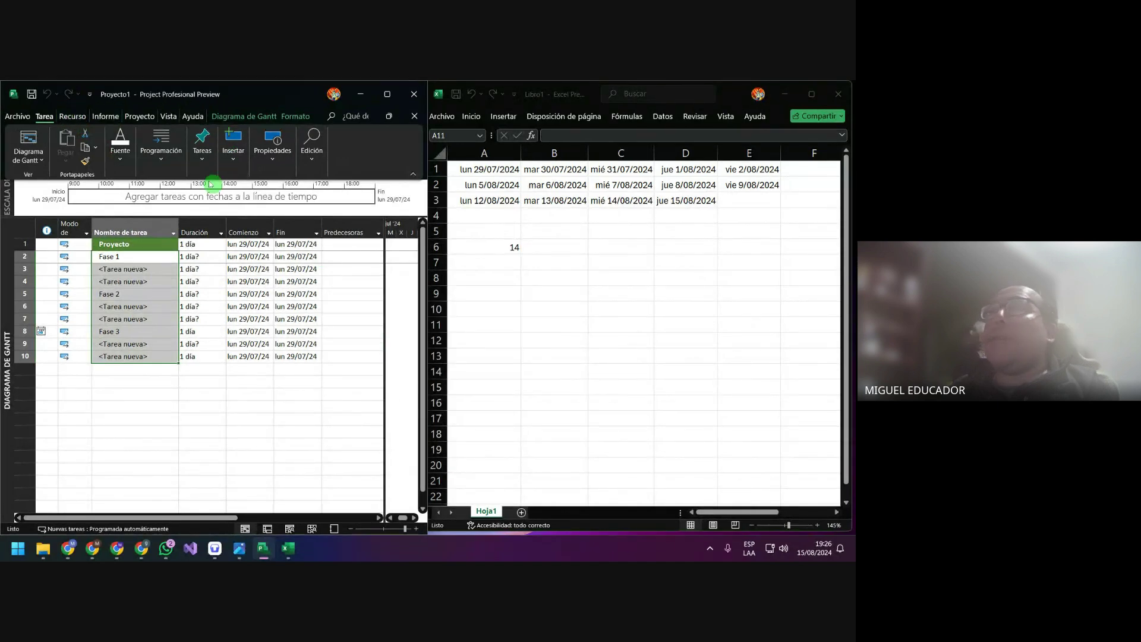
Indent the selected tasks, from Fase 1 through row 10, as subtasks of Proyecto
click(211, 157)
click(203, 172)
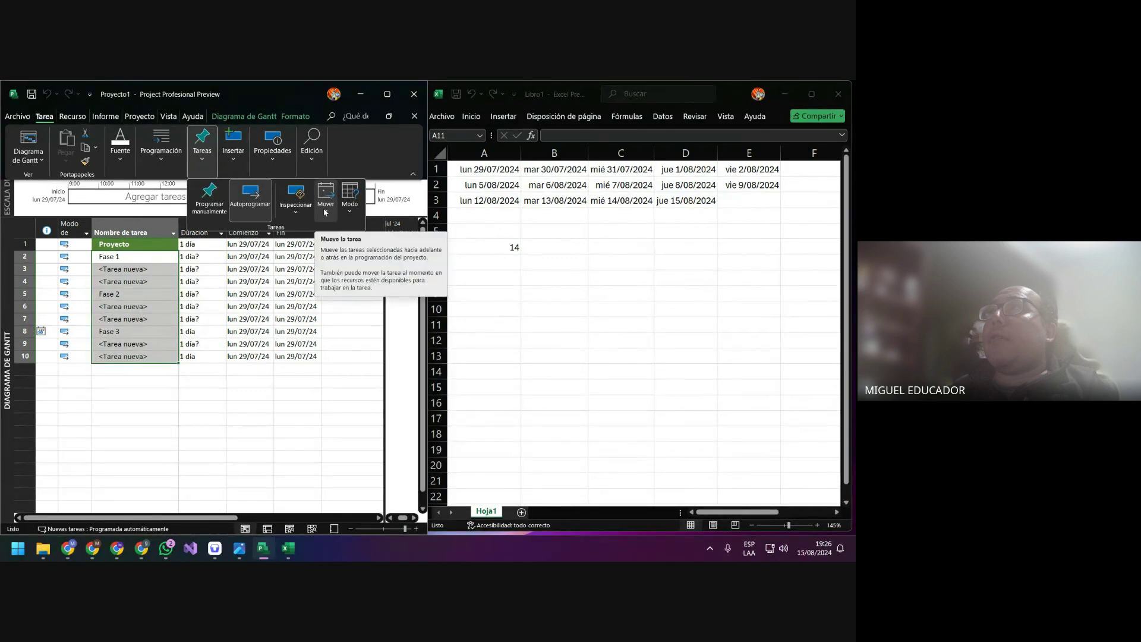
click(237, 163)
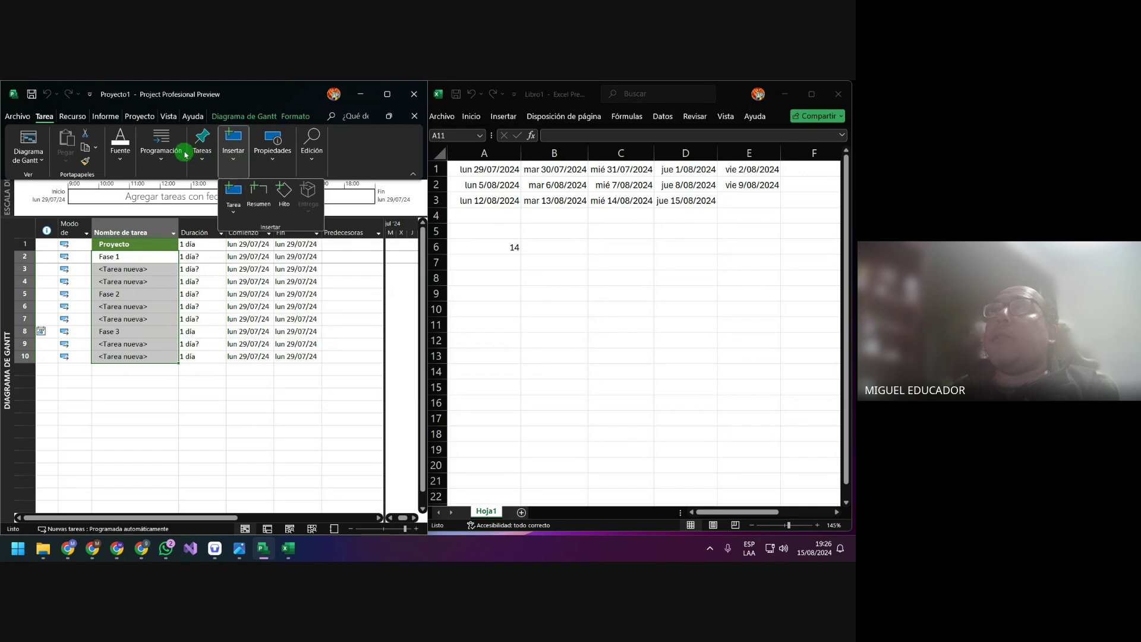
click(163, 161)
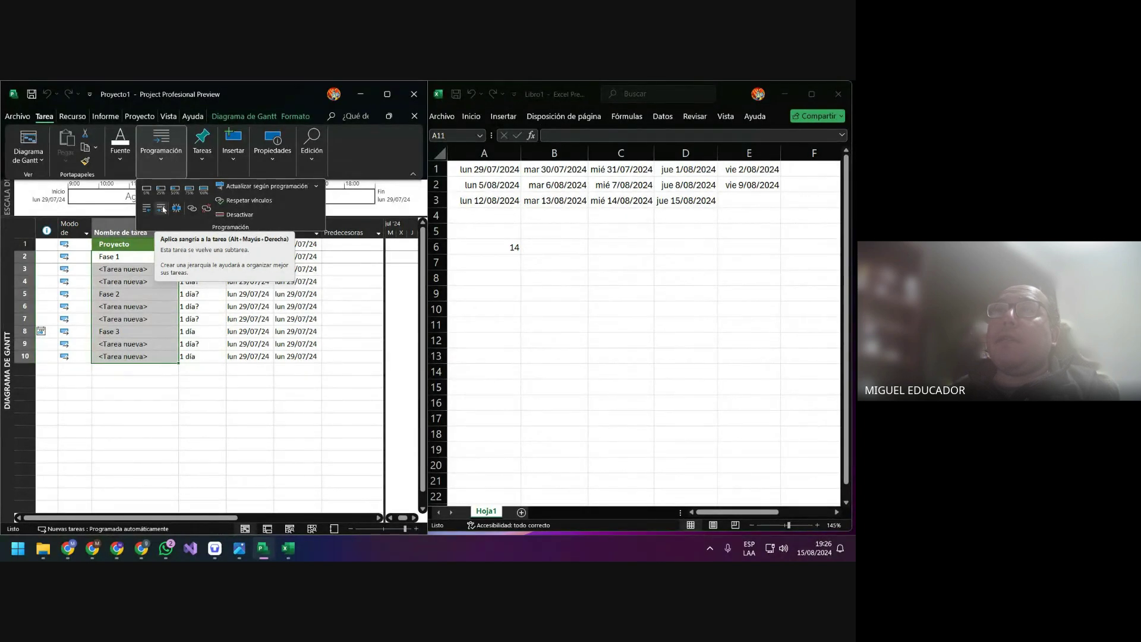
click(163, 210)
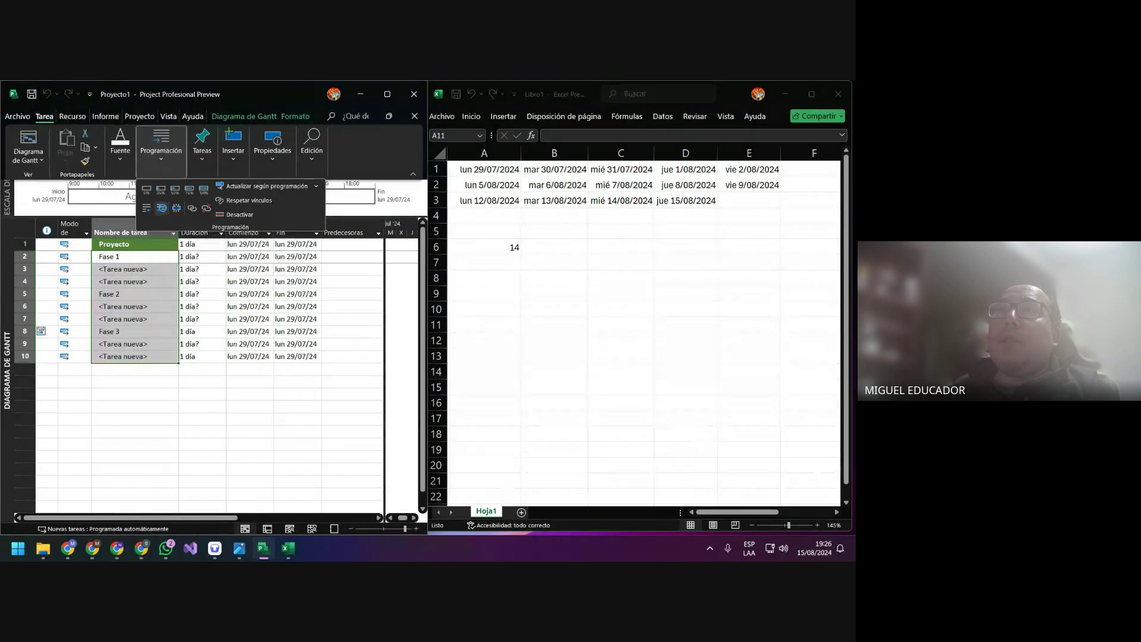
click(155, 256)
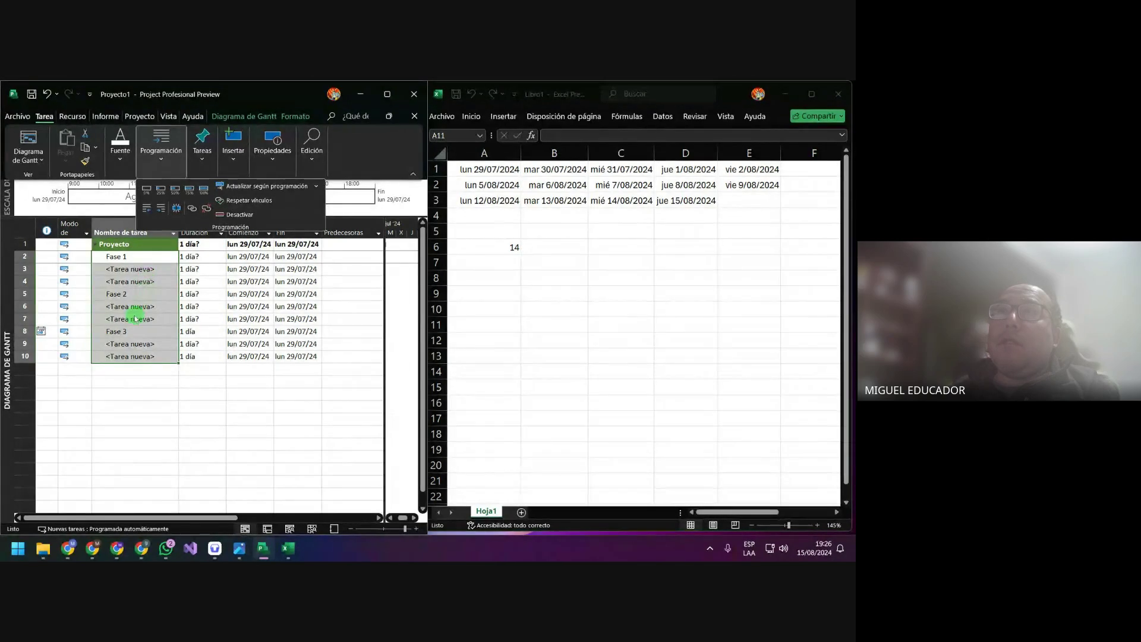
click(141, 387)
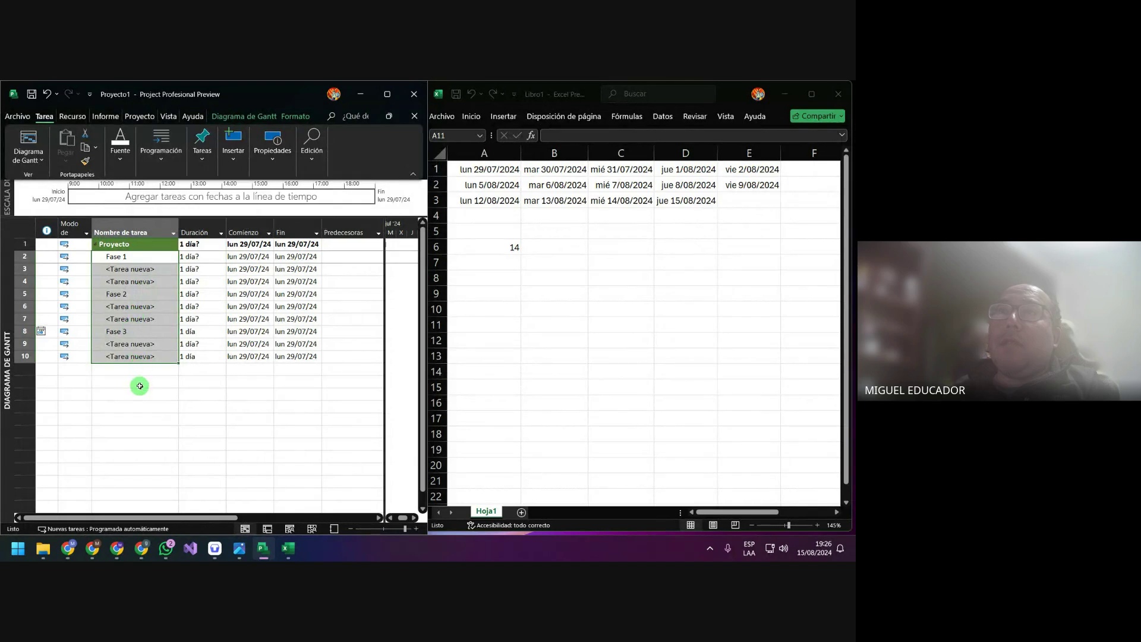
click(126, 269)
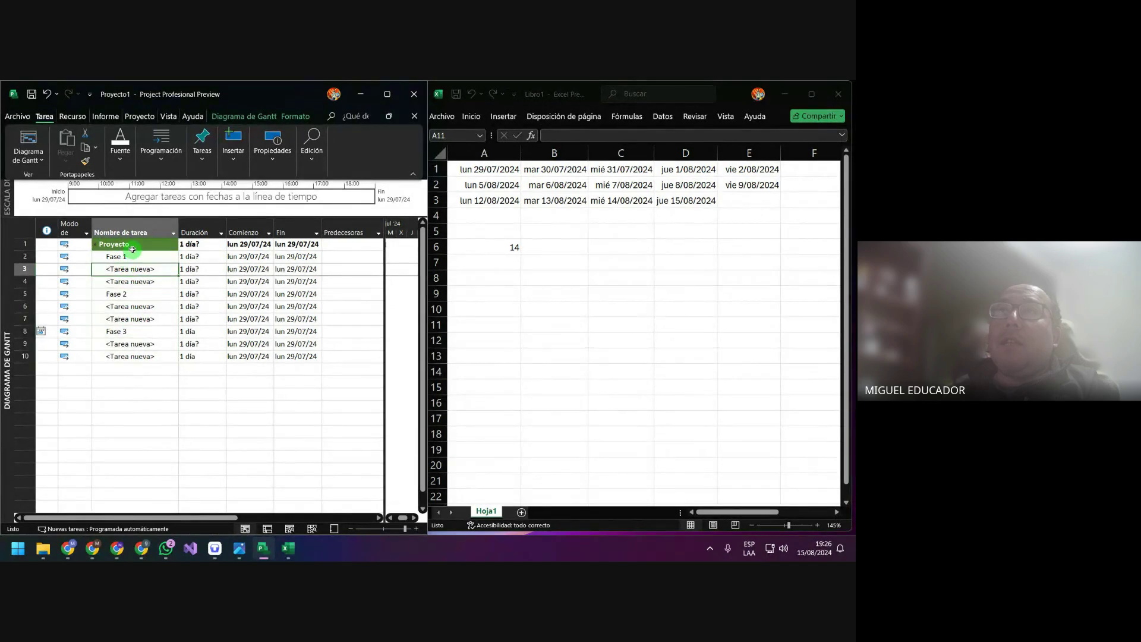
click(46, 94)
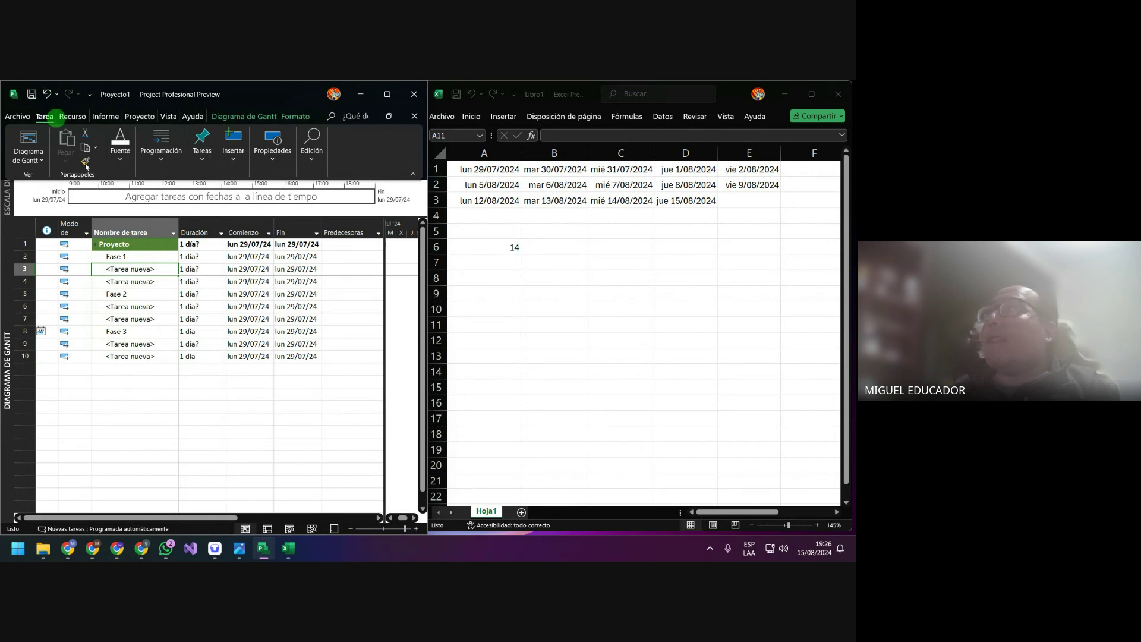
Try collapsing and expanding the subtasks of the Proyecto summary task
click(97, 246)
click(97, 245)
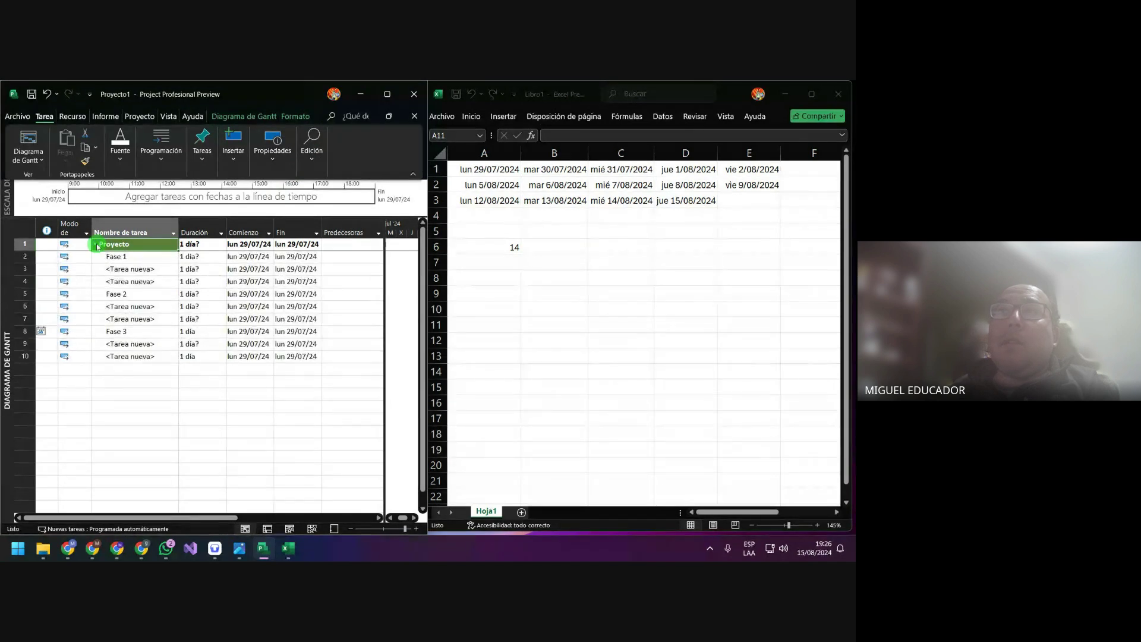
click(97, 244)
click(97, 244)
click(204, 424)
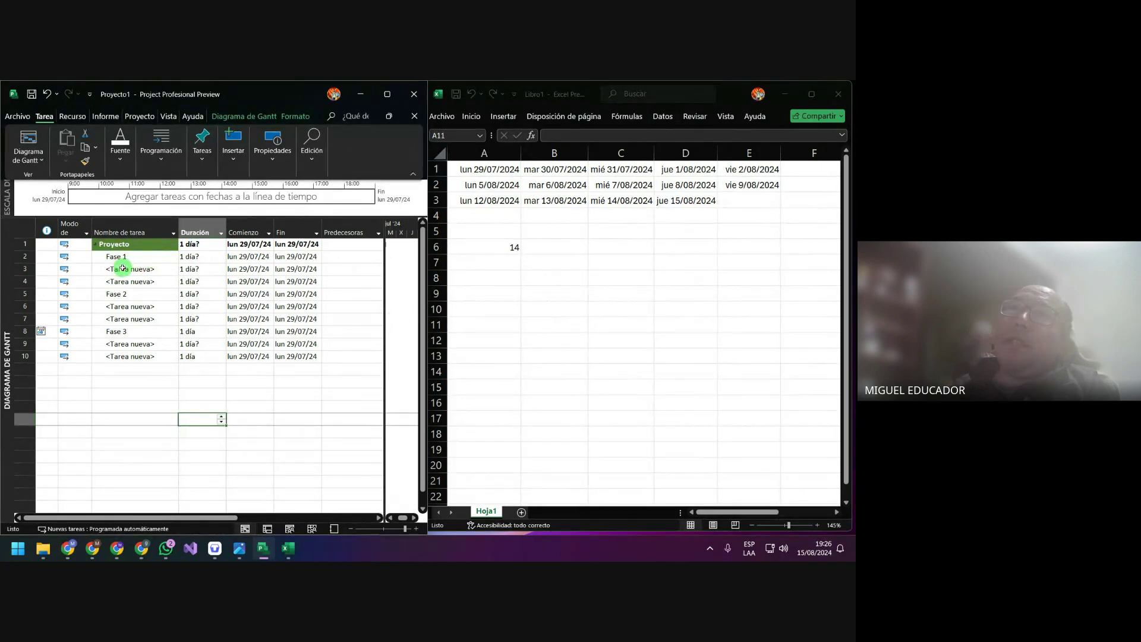
Indent the two new tasks in rows 3 and 4 as subtasks of Fase 1
drag(122, 268, 166, 281)
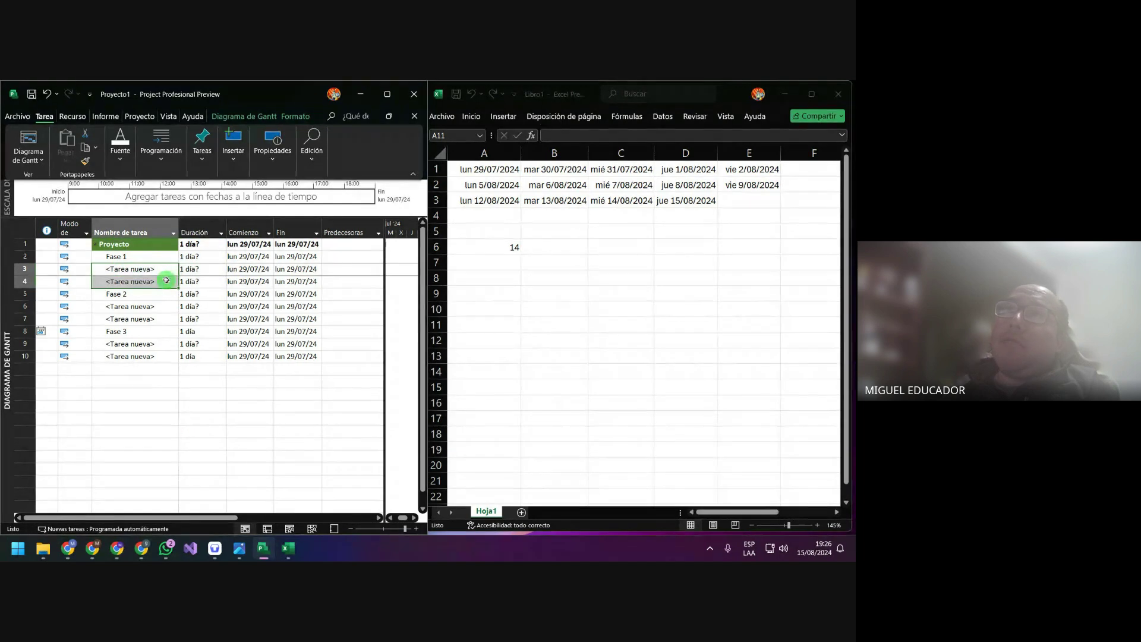
click(161, 165)
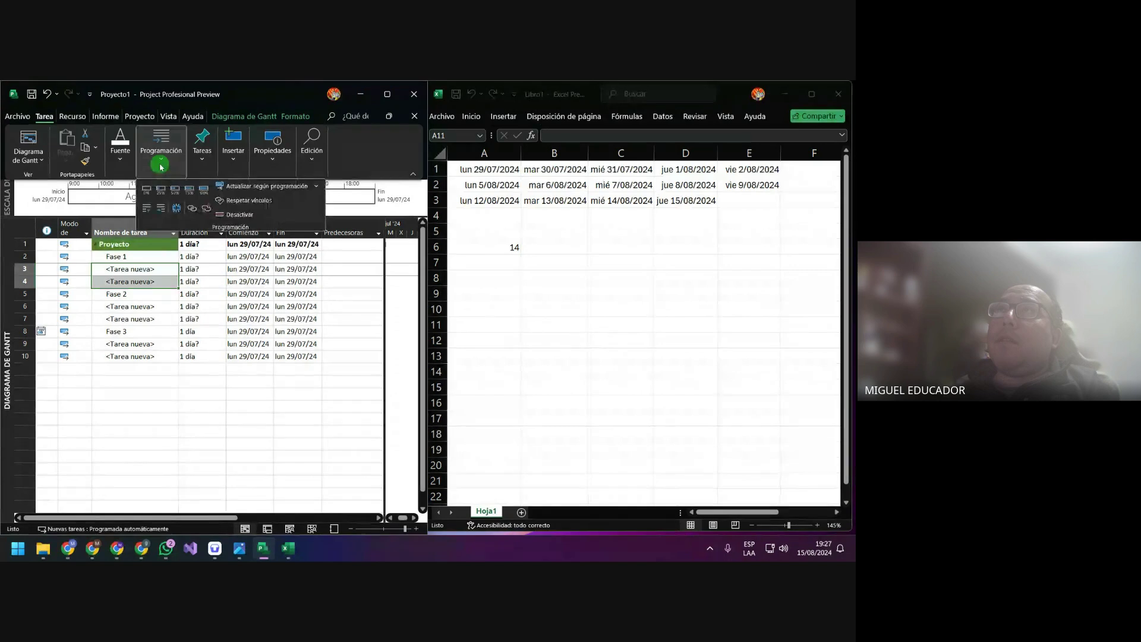
click(161, 208)
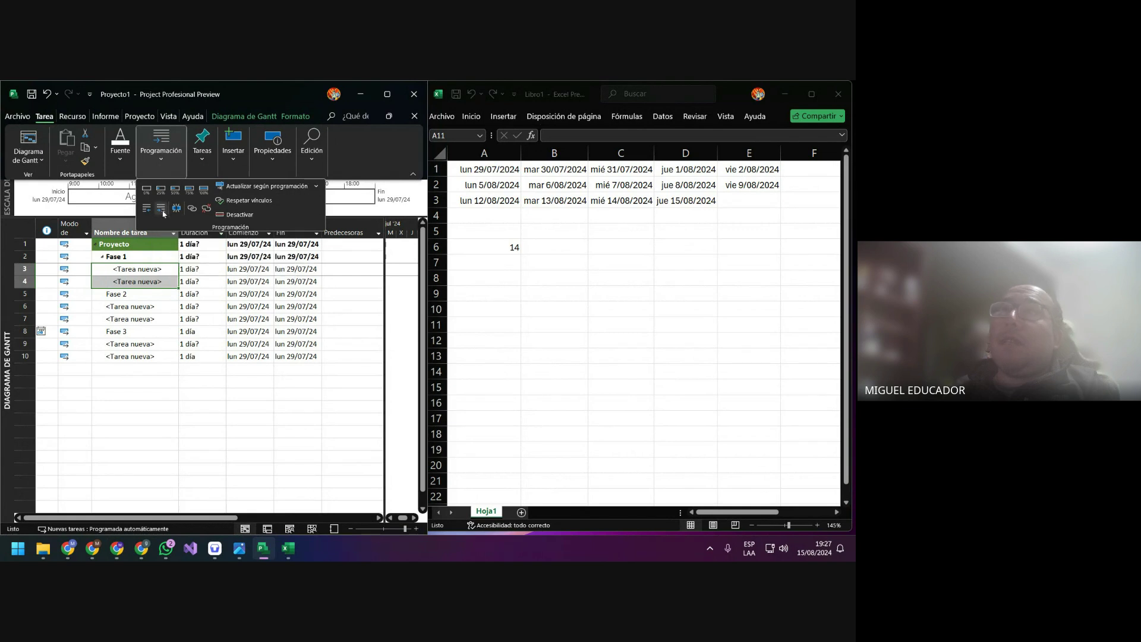
click(165, 277)
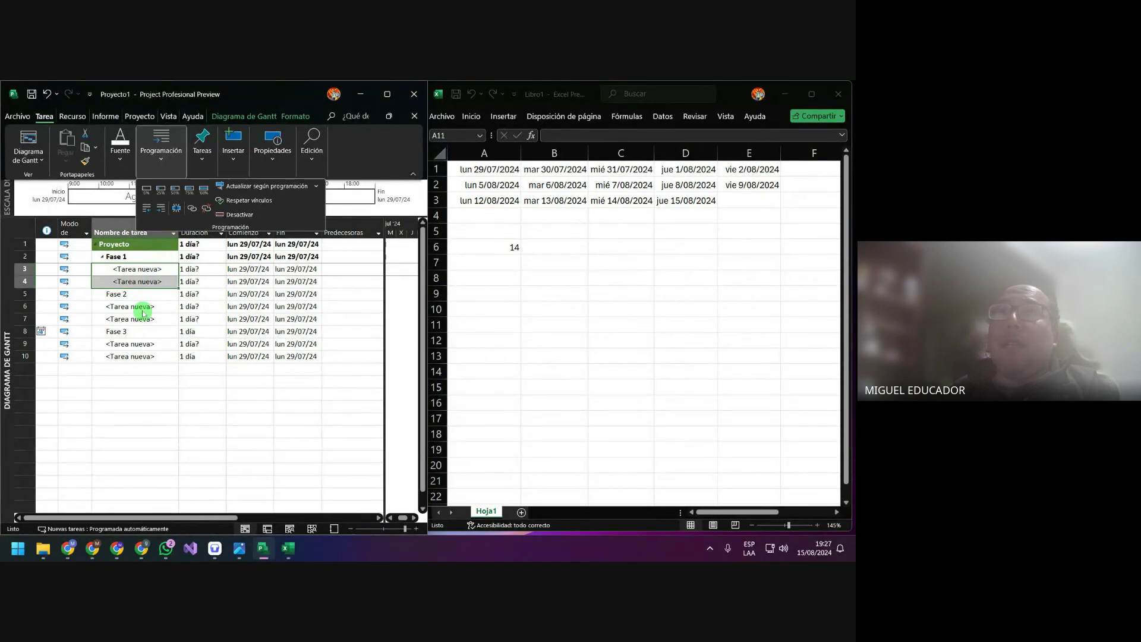
Indent the two new tasks in rows 6 and 7 as subtasks of Fase 2
click(145, 307)
drag(145, 307, 145, 319)
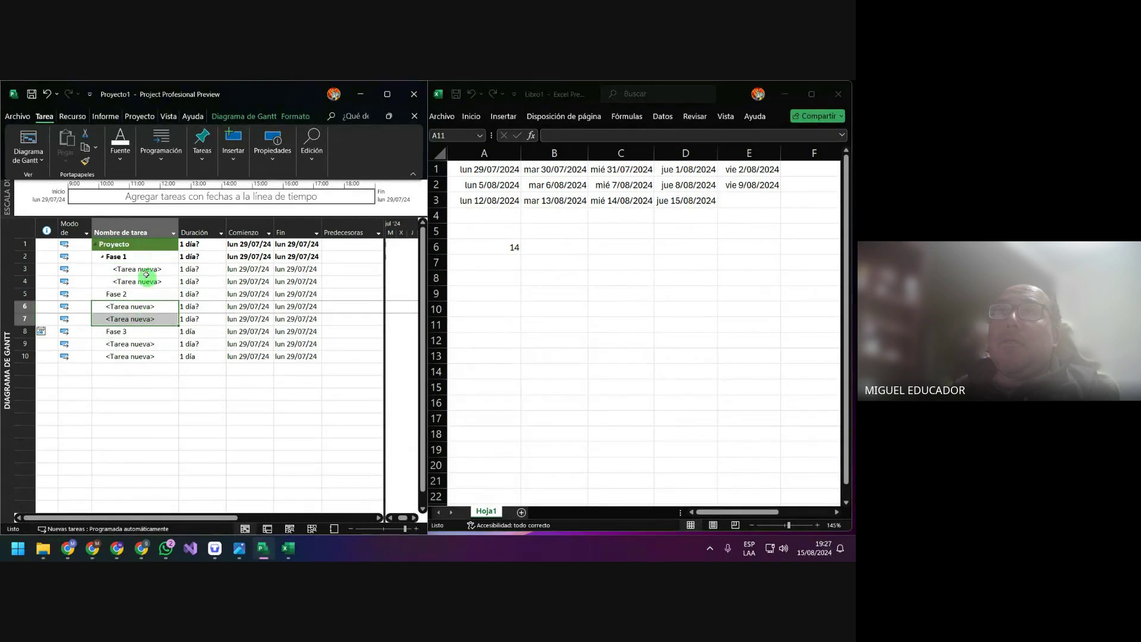
click(161, 155)
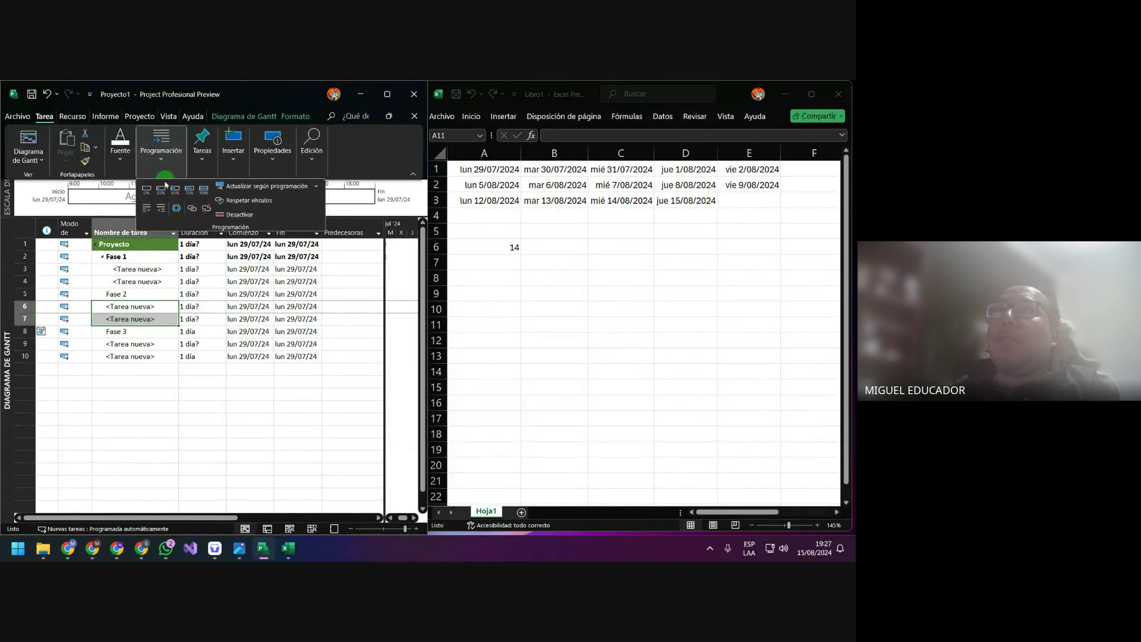
click(162, 207)
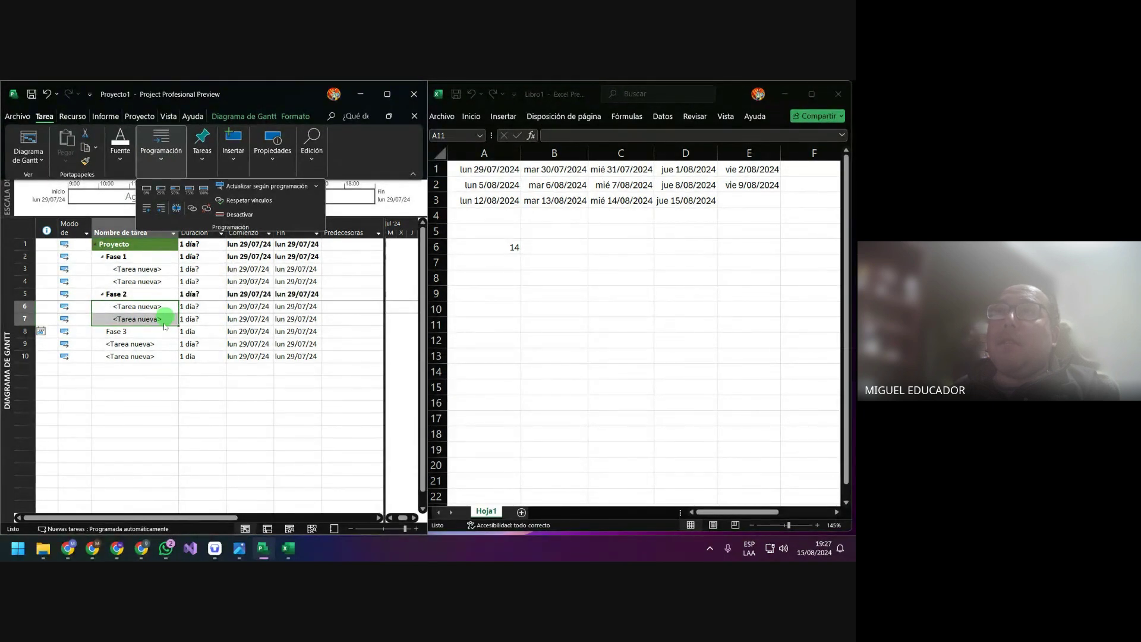
Indent the two new tasks in rows 9 and 10 as subtasks of Fase 3
click(152, 342)
drag(153, 343, 154, 357)
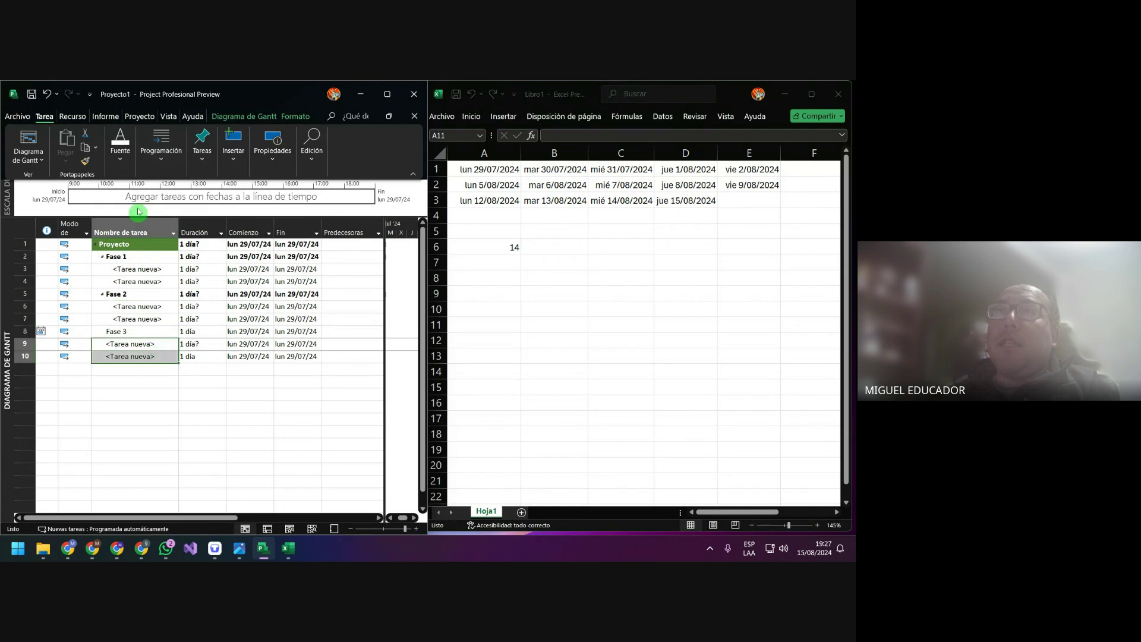
click(155, 168)
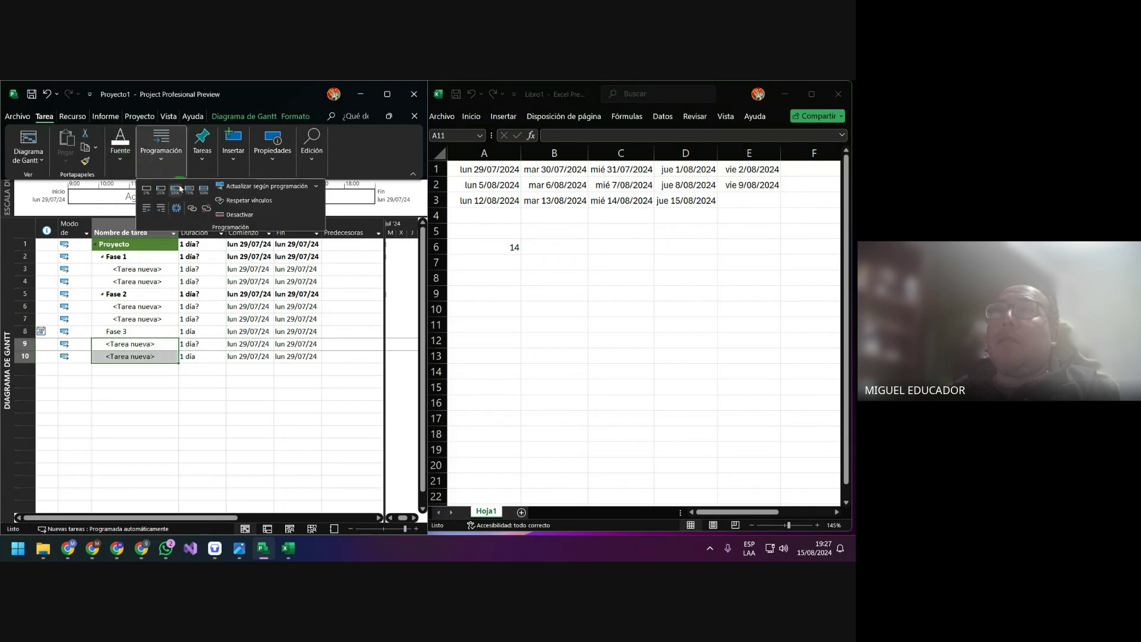
click(163, 208)
click(237, 400)
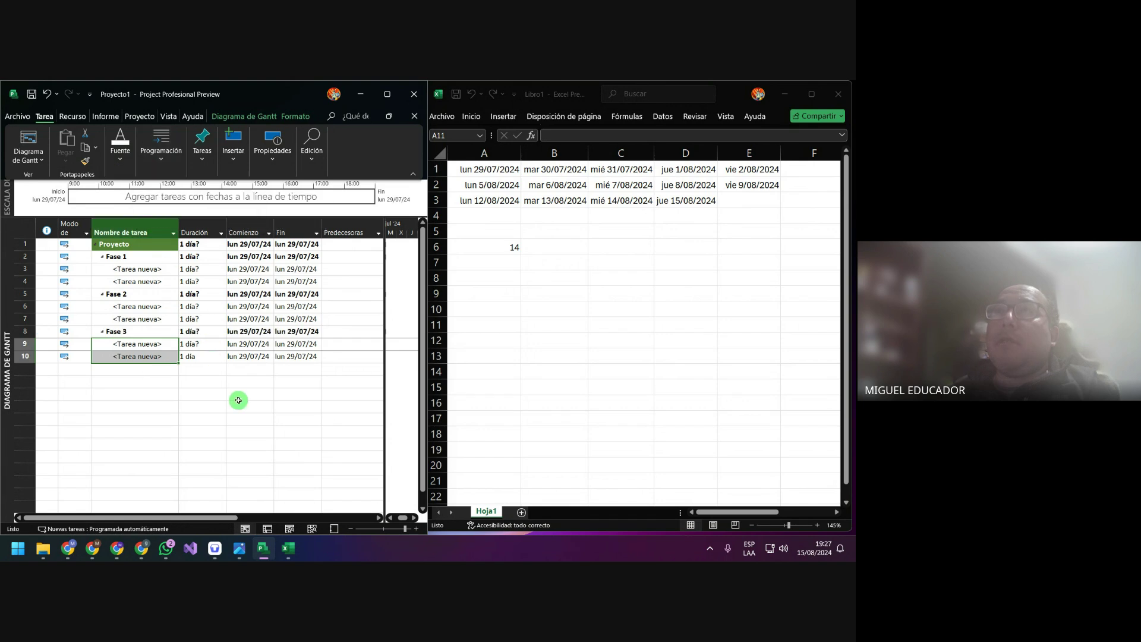
click(102, 204)
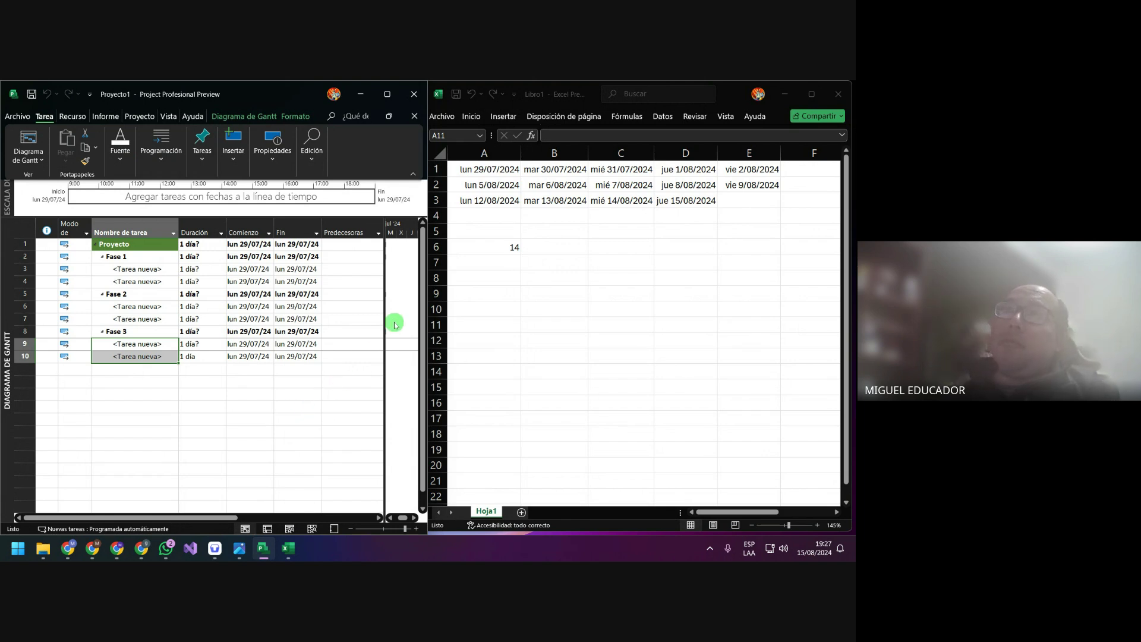
Delete the second placeholder subtask under Fase 1 and the second one under Fase 2
click(24, 281)
right_click(24, 283)
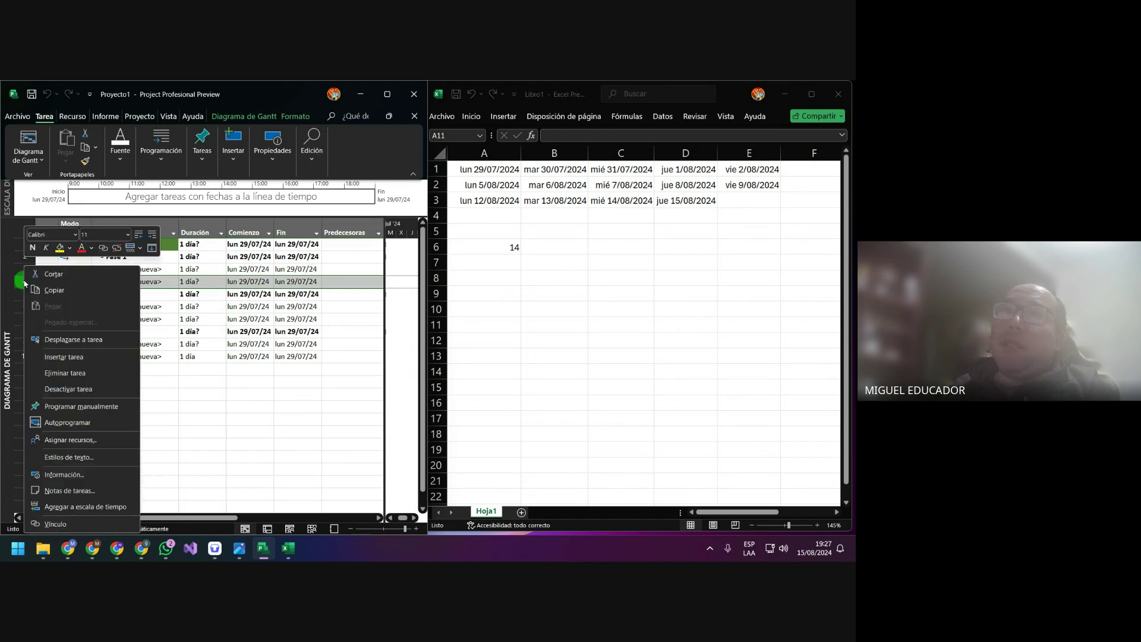
click(65, 373)
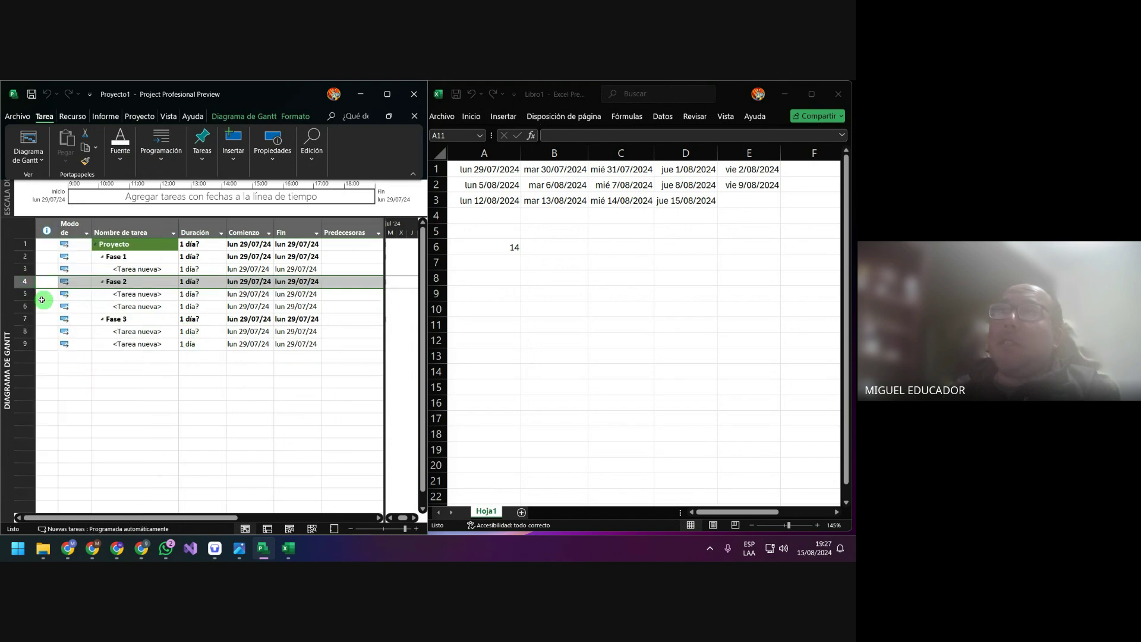
right_click(19, 306)
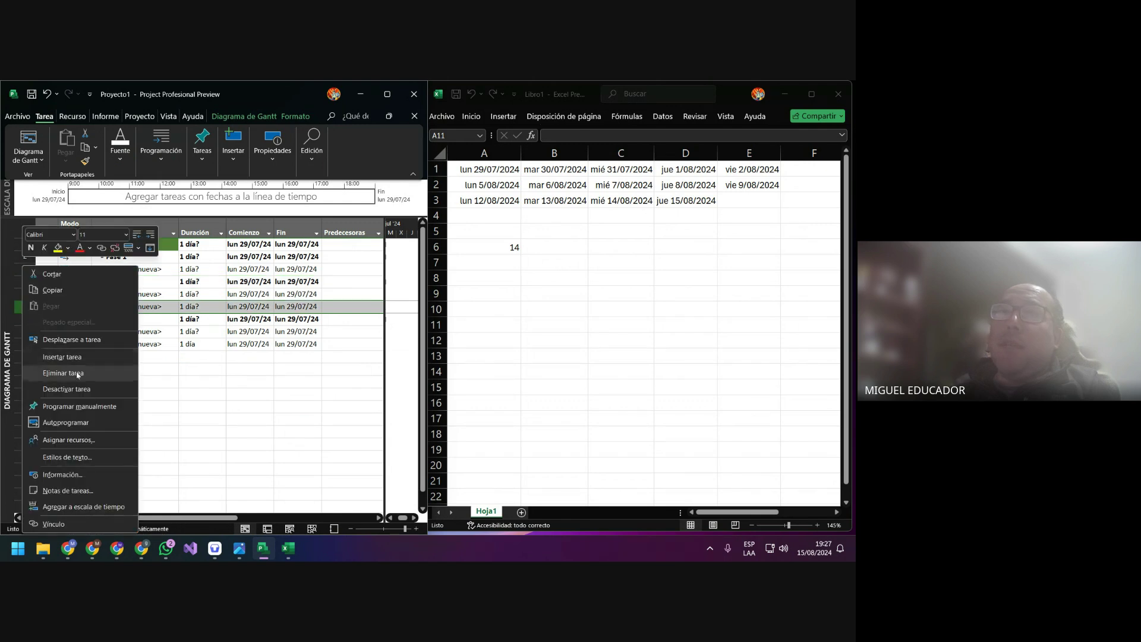
click(79, 373)
Rename the last placeholder task, in row 8, as Fase 4 in its task information
click(22, 333)
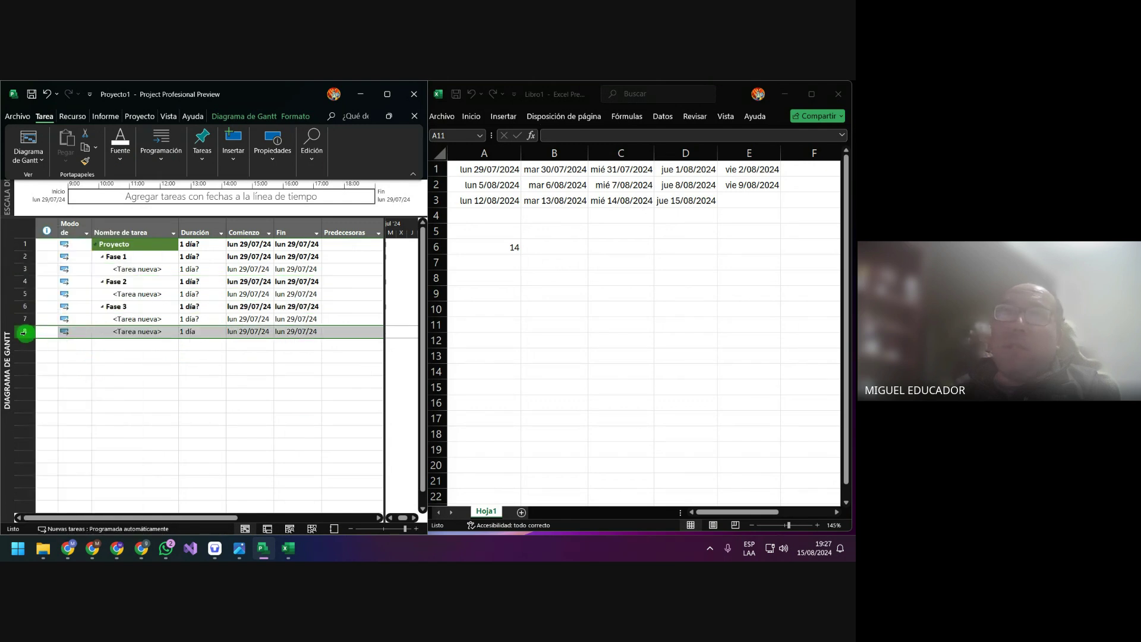
right_click(22, 337)
click(201, 392)
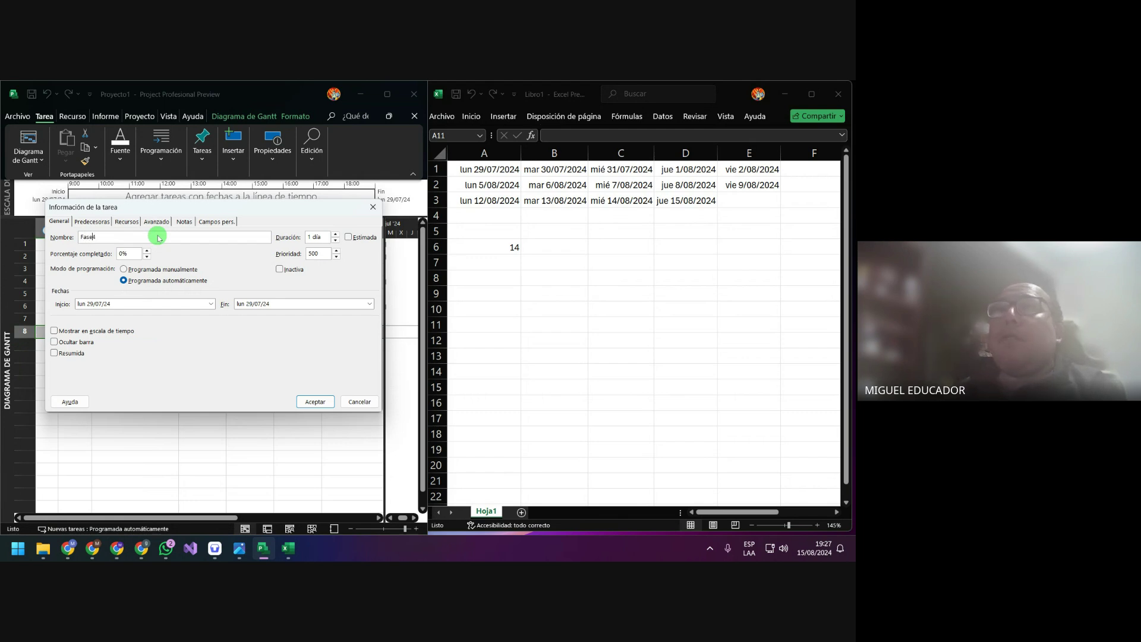
key(Return)
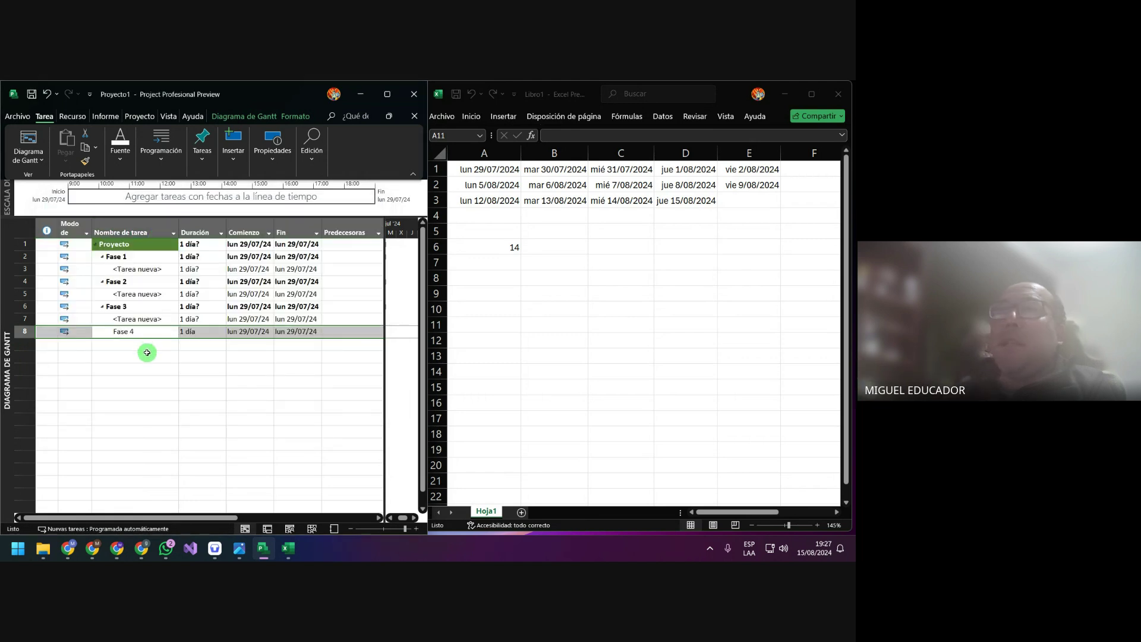
Outdent Fase 4 one level so it sits at the same outline level as Fase 3
click(148, 344)
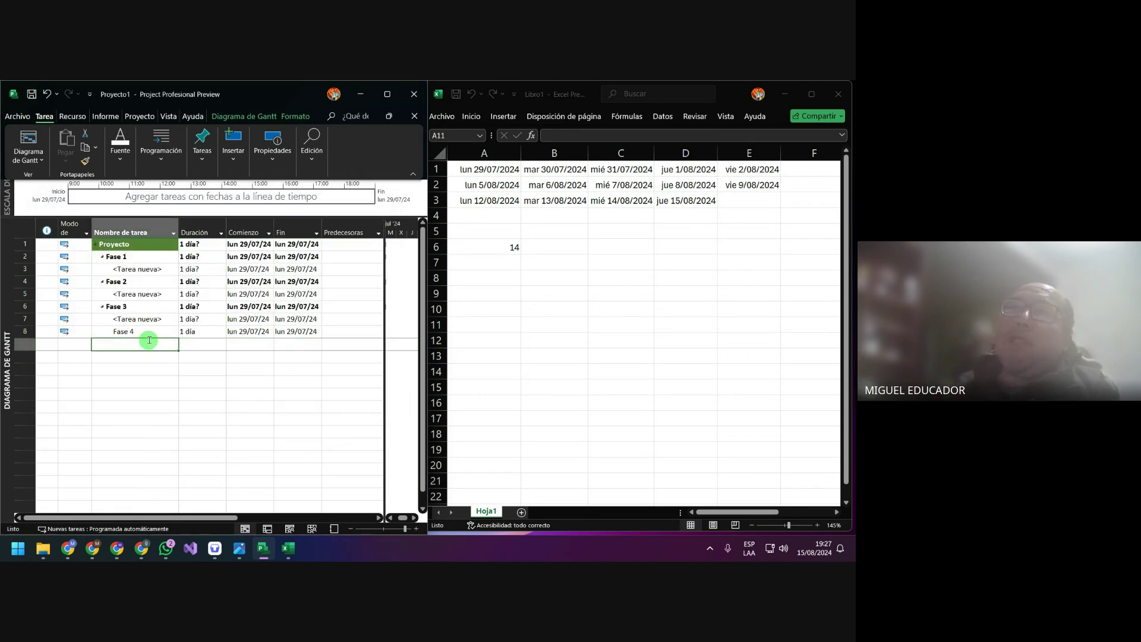
click(148, 331)
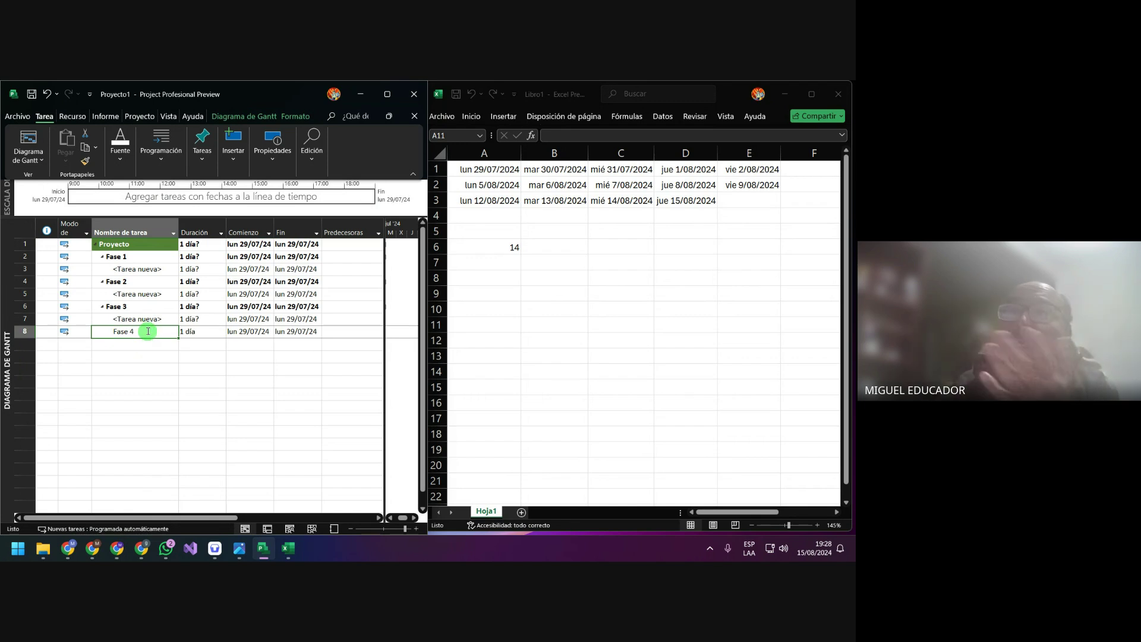
click(161, 158)
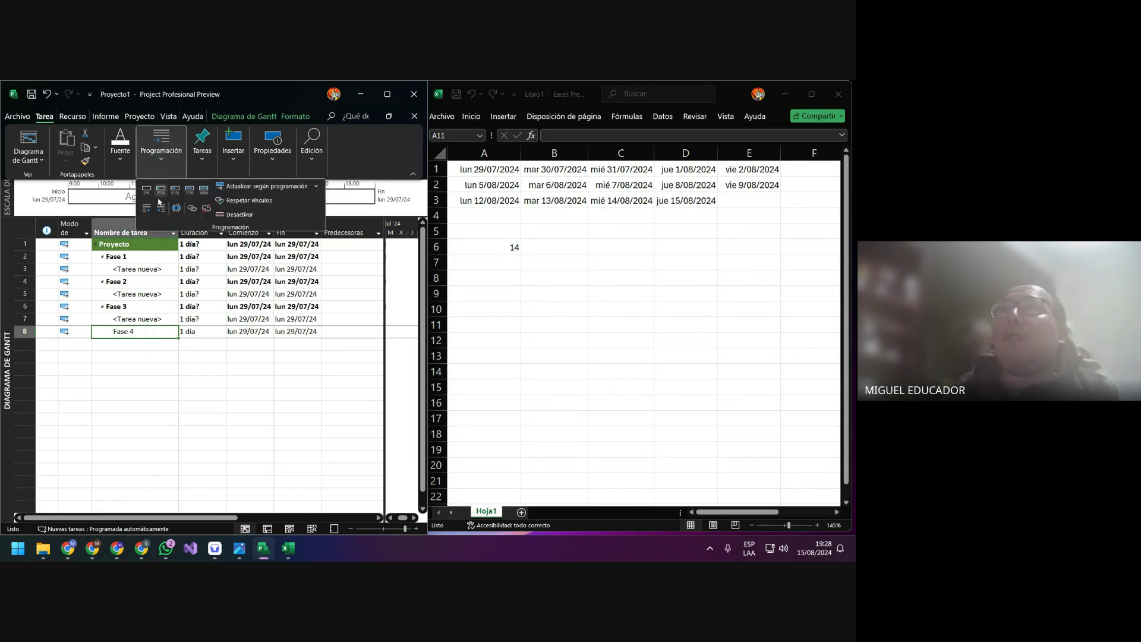
click(146, 209)
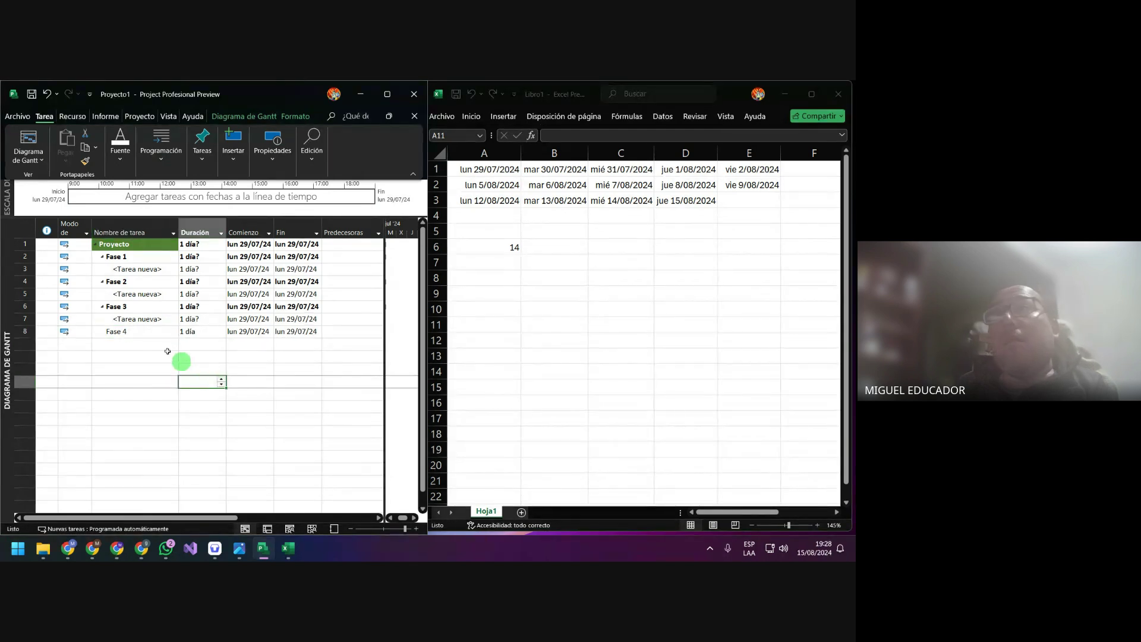
Add the tasks Fase 5, Fase 6 and Fase 7 in the rows directly below Fase 4
click(141, 345)
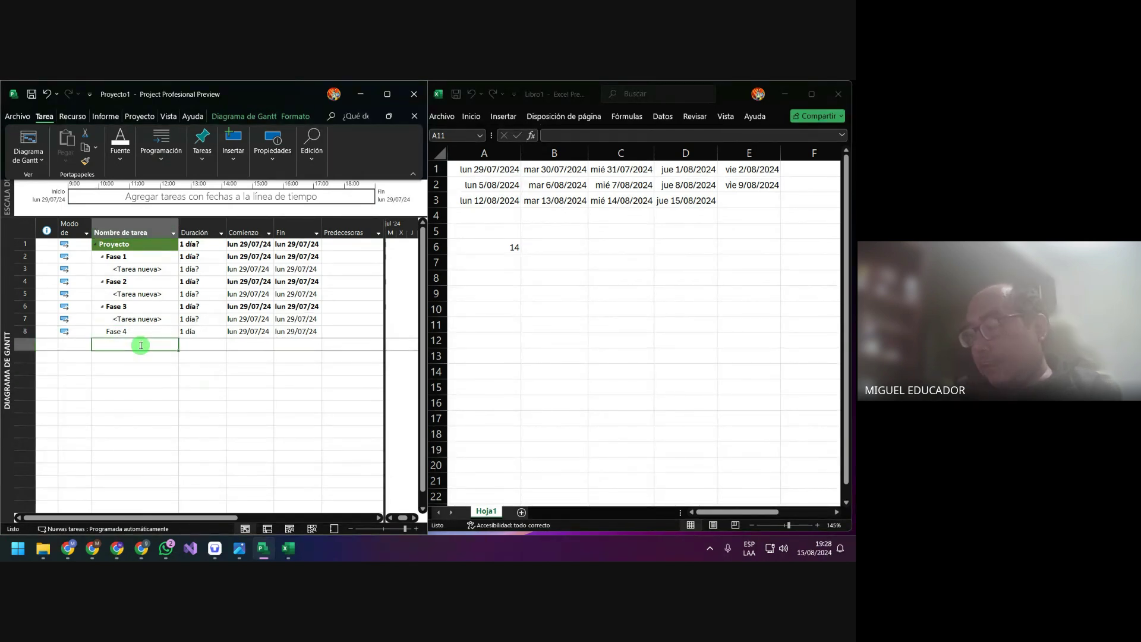
text(Fase)
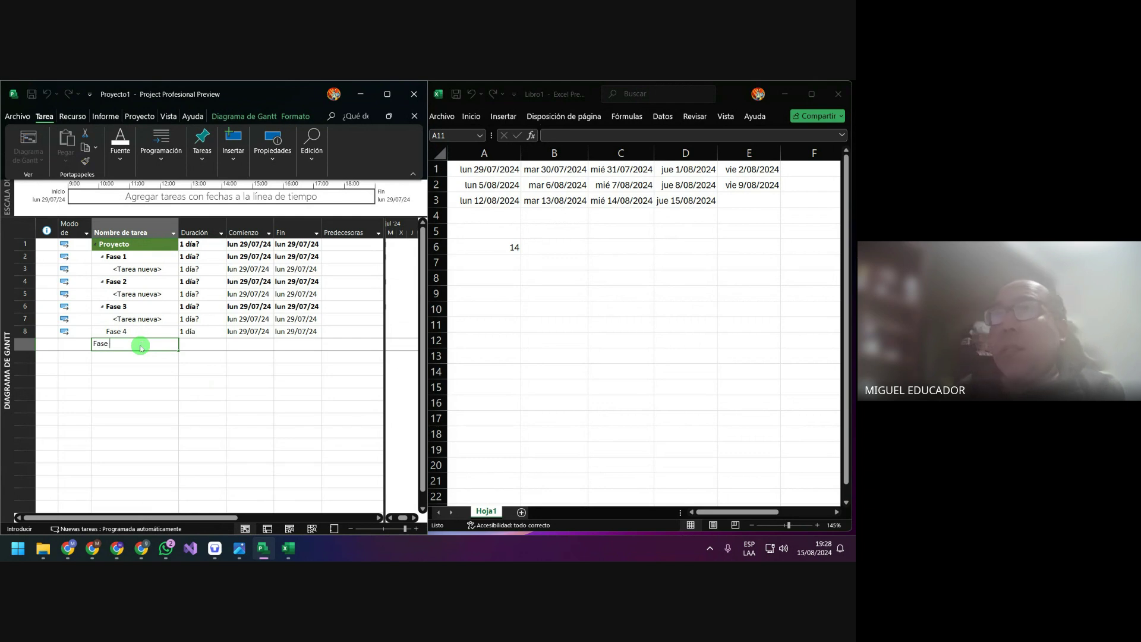
text( 5)
key(Return)
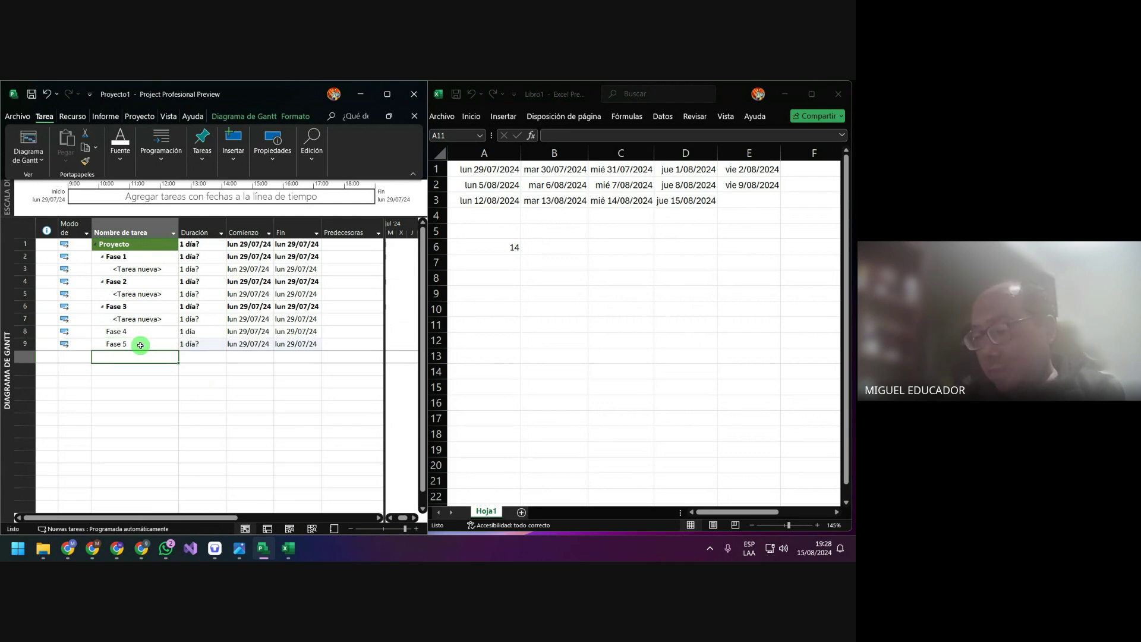
text(fase 6)
key(Return)
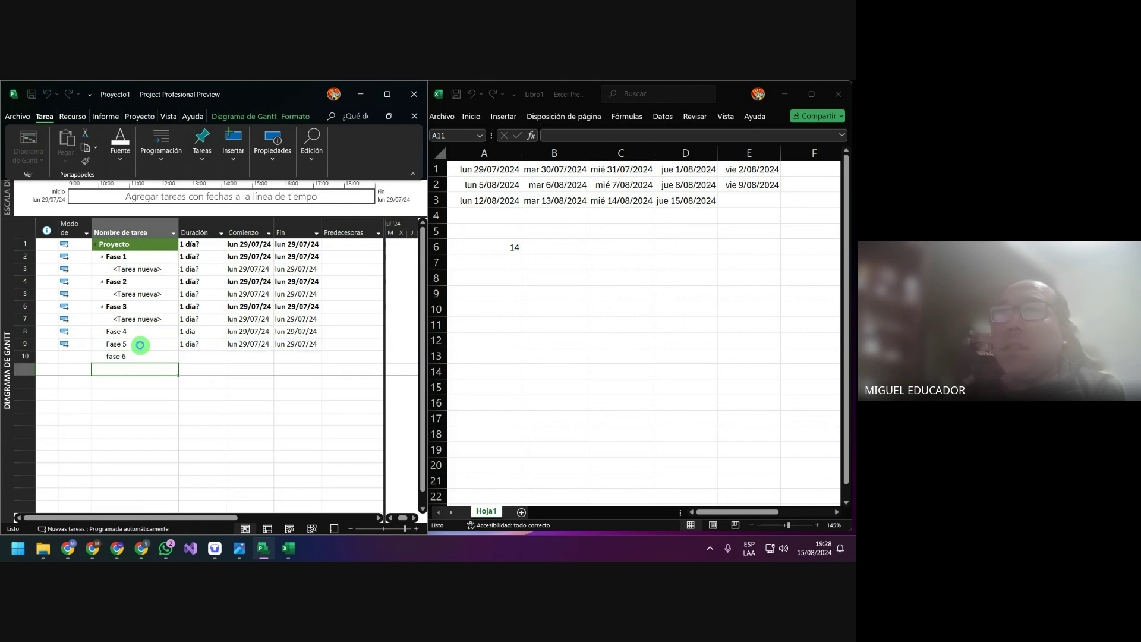
key(Up)
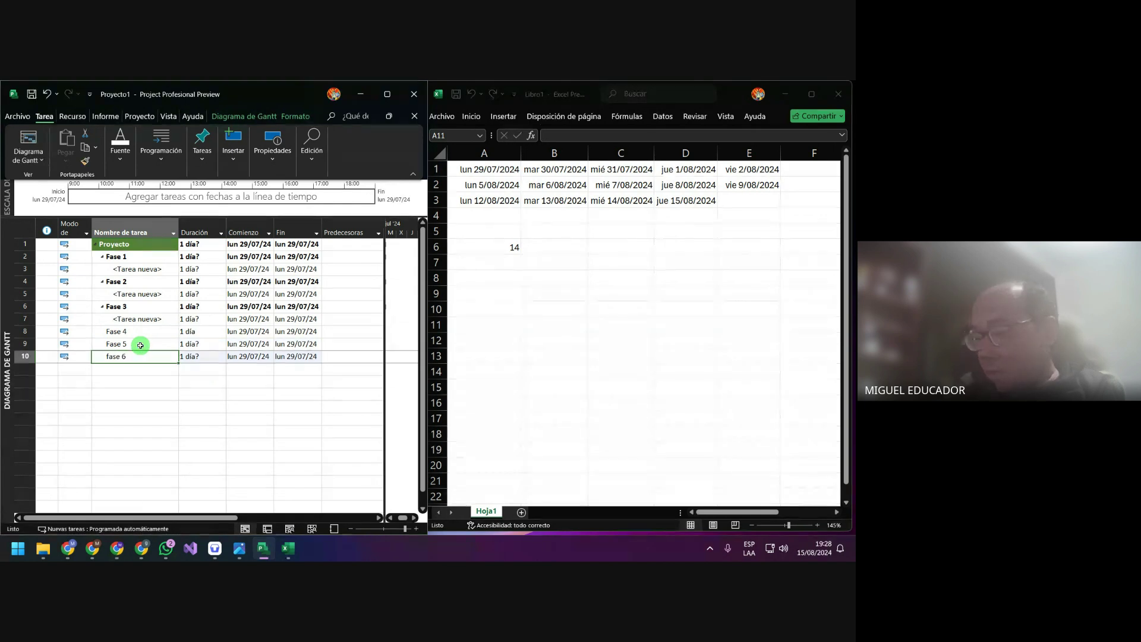
text(F)
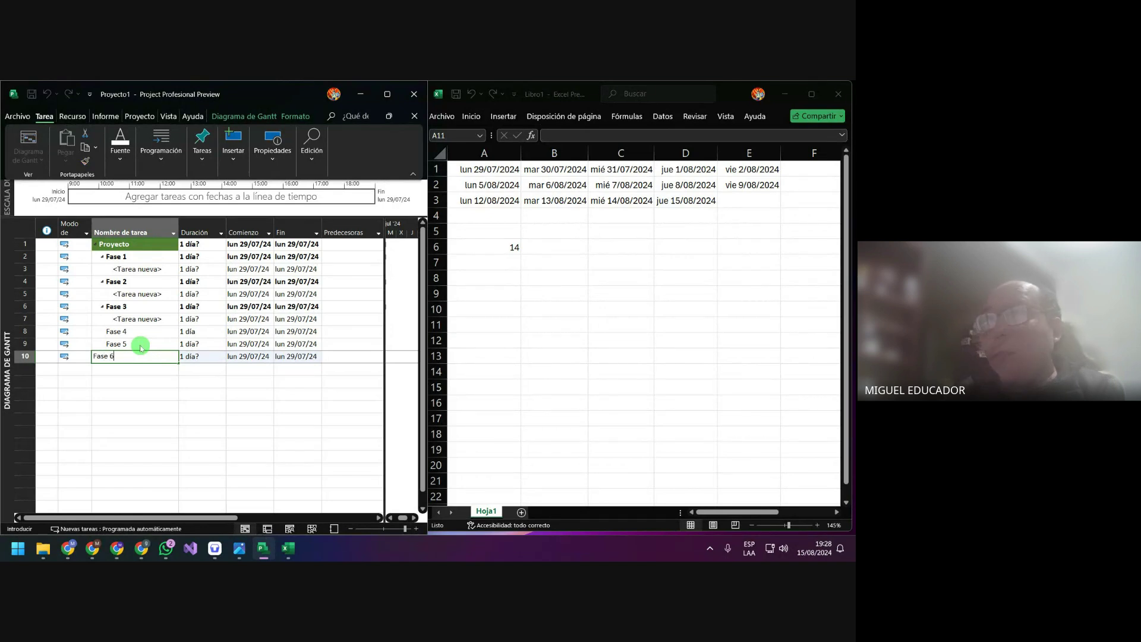
key(Return)
key(F2)
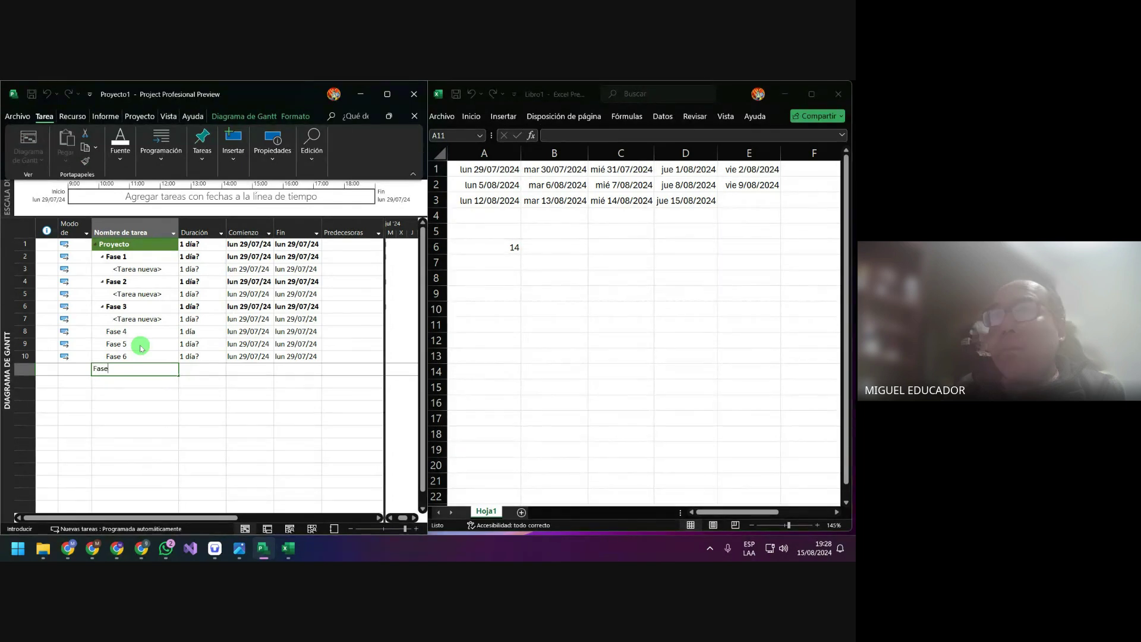
text(Fase 7)
key(Return)
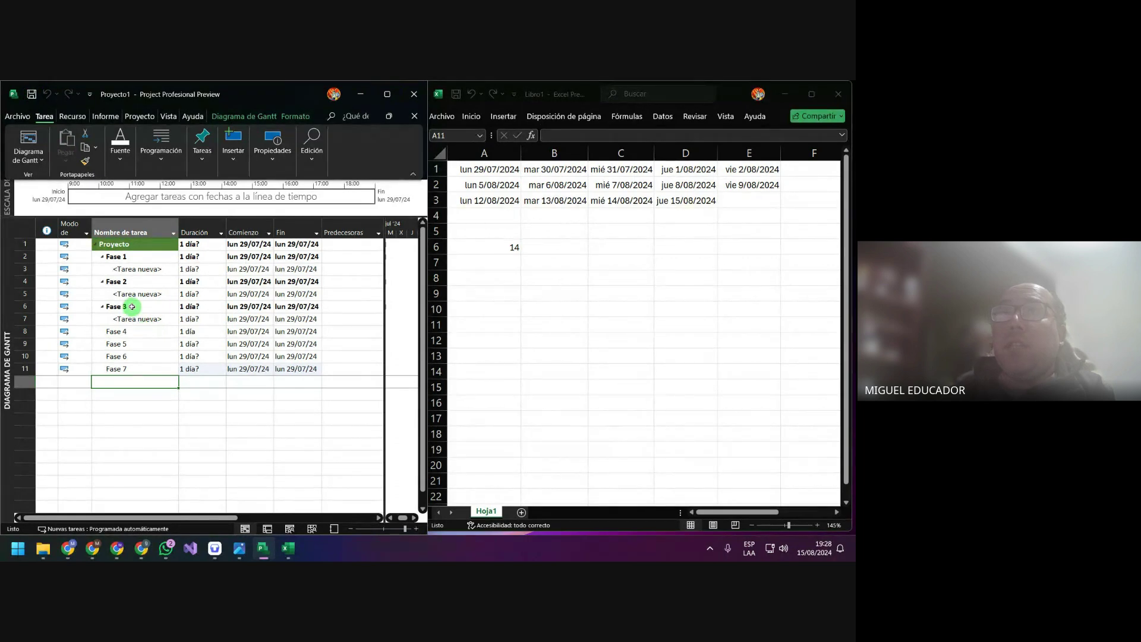
Insert a new placeholder task above Fase 5 and indent it as a subtask of Fase 4
click(96, 244)
click(96, 244)
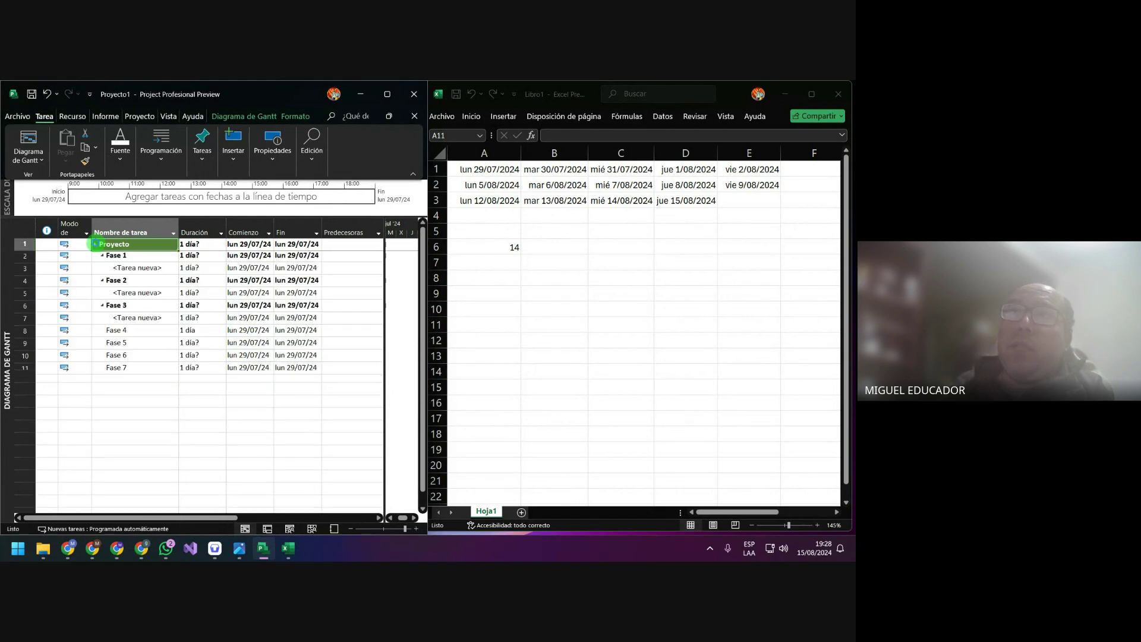
right_click(134, 342)
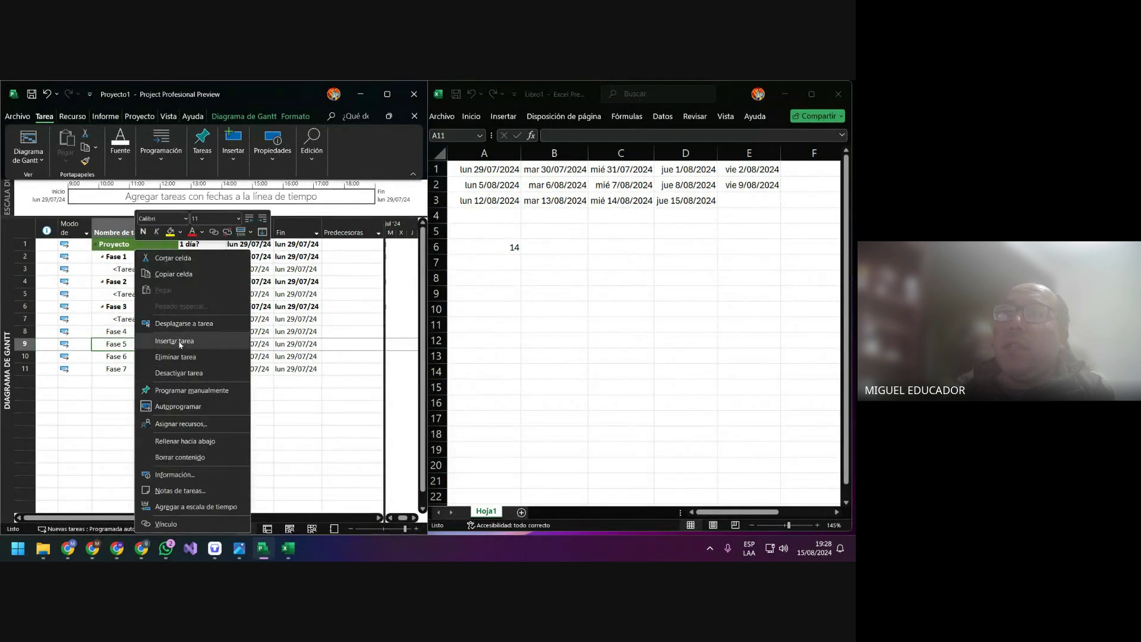
click(177, 342)
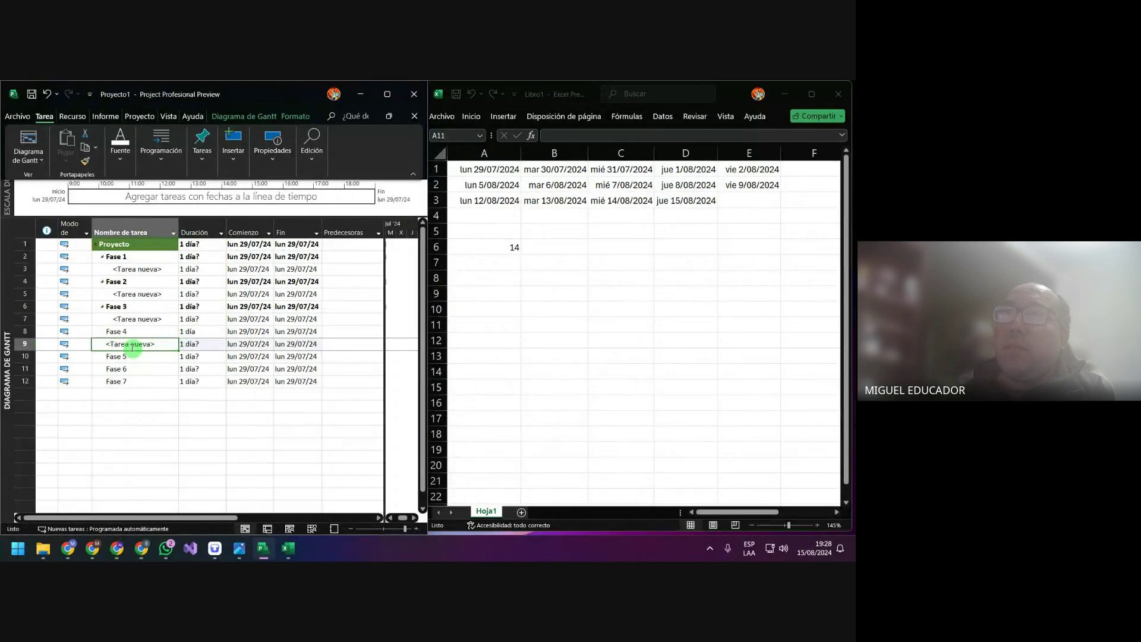
click(161, 154)
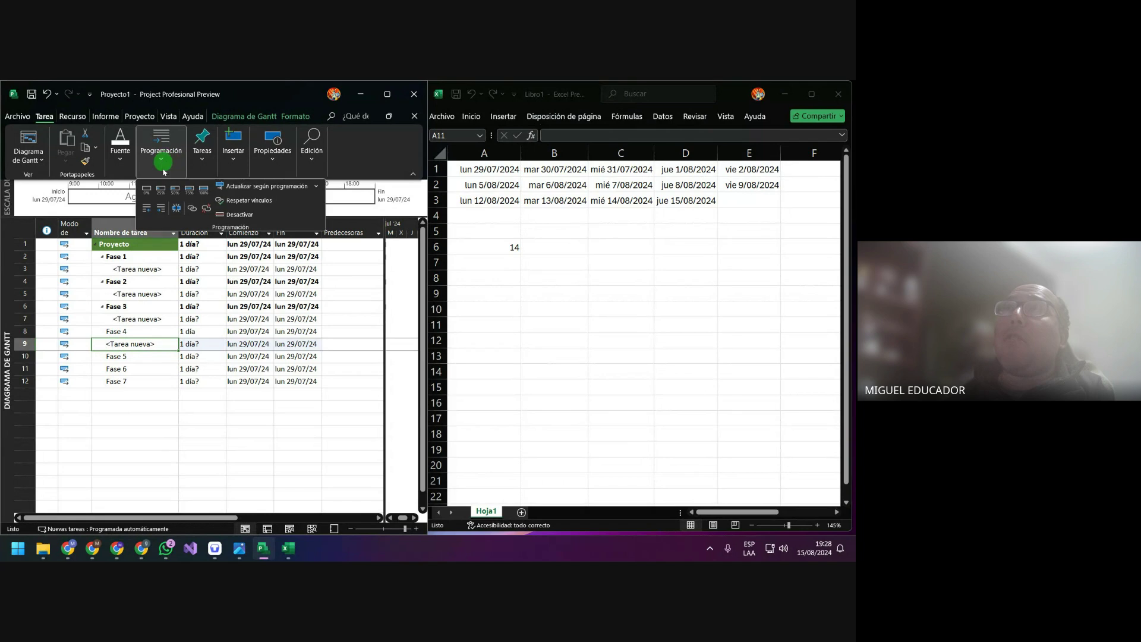
click(164, 208)
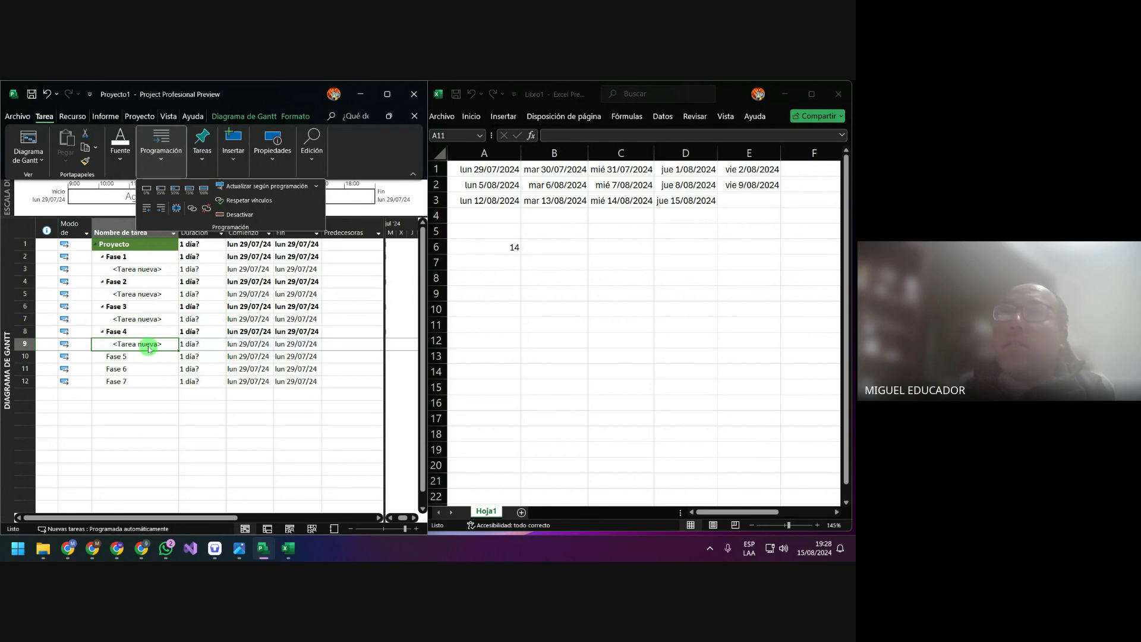
click(135, 359)
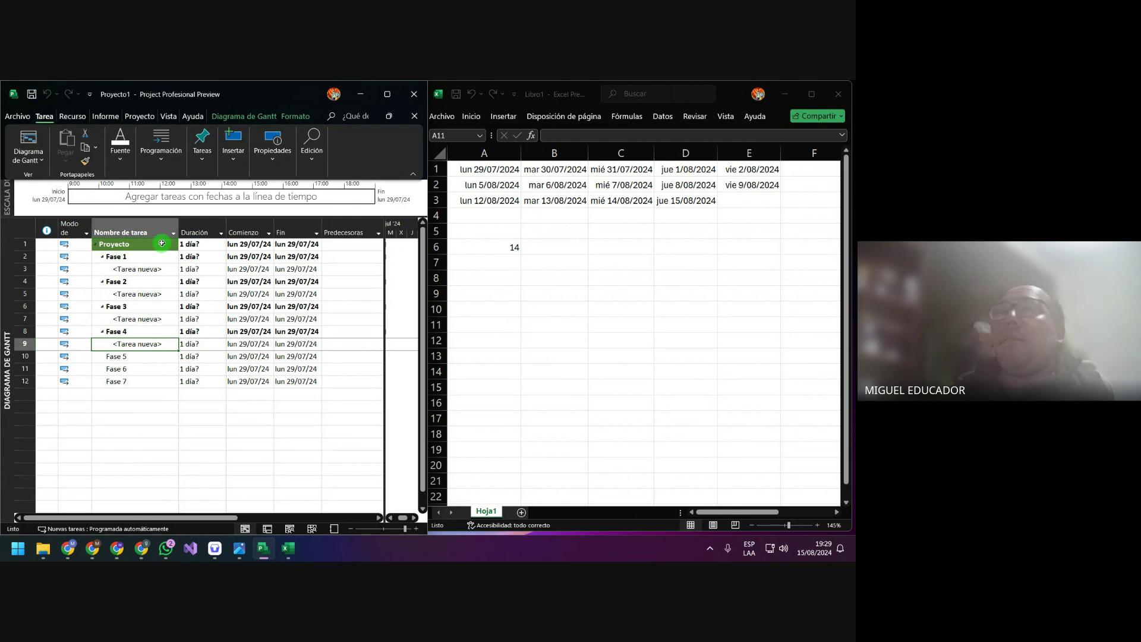
Try to insert a placeholder task above Fase 6 and set its outline level as a subtask of Fase 5
click(156, 365)
right_click(156, 364)
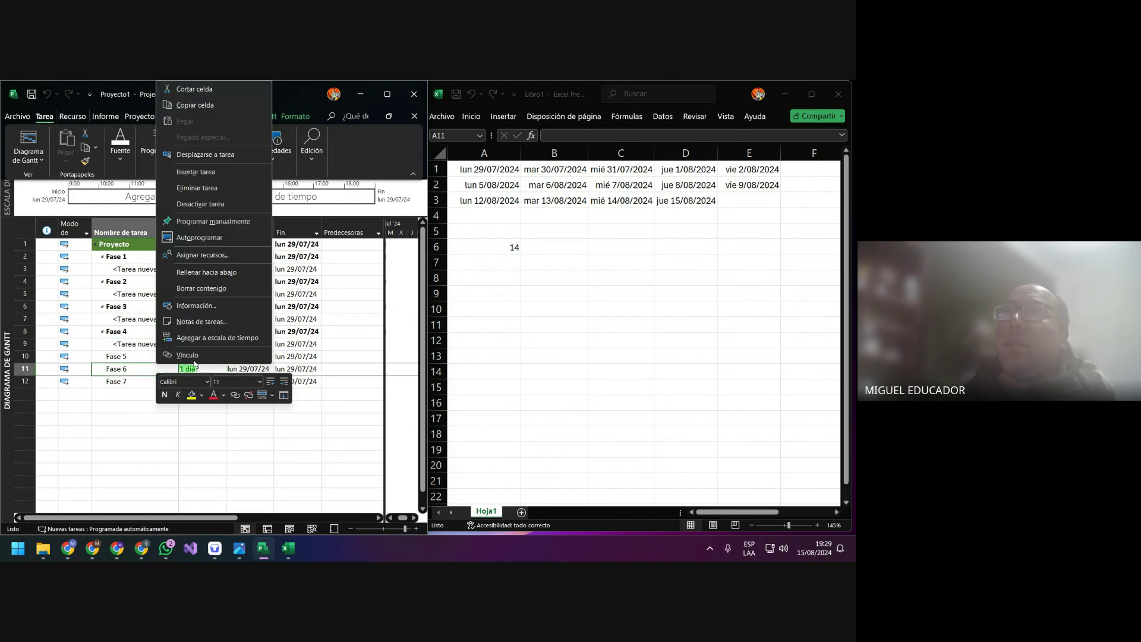
click(220, 172)
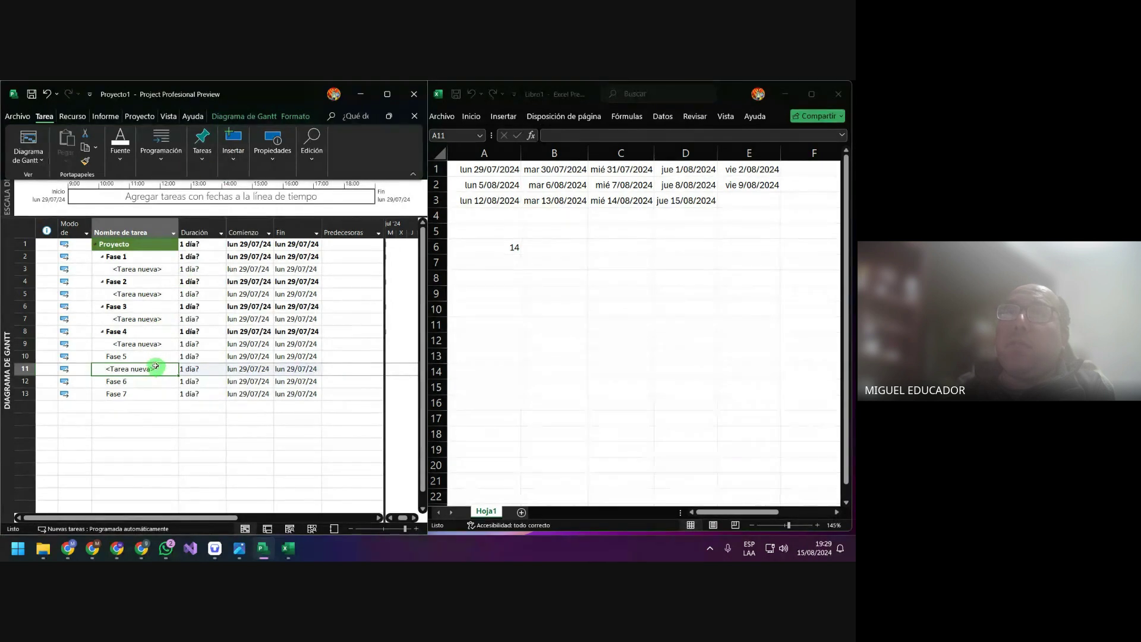
click(161, 155)
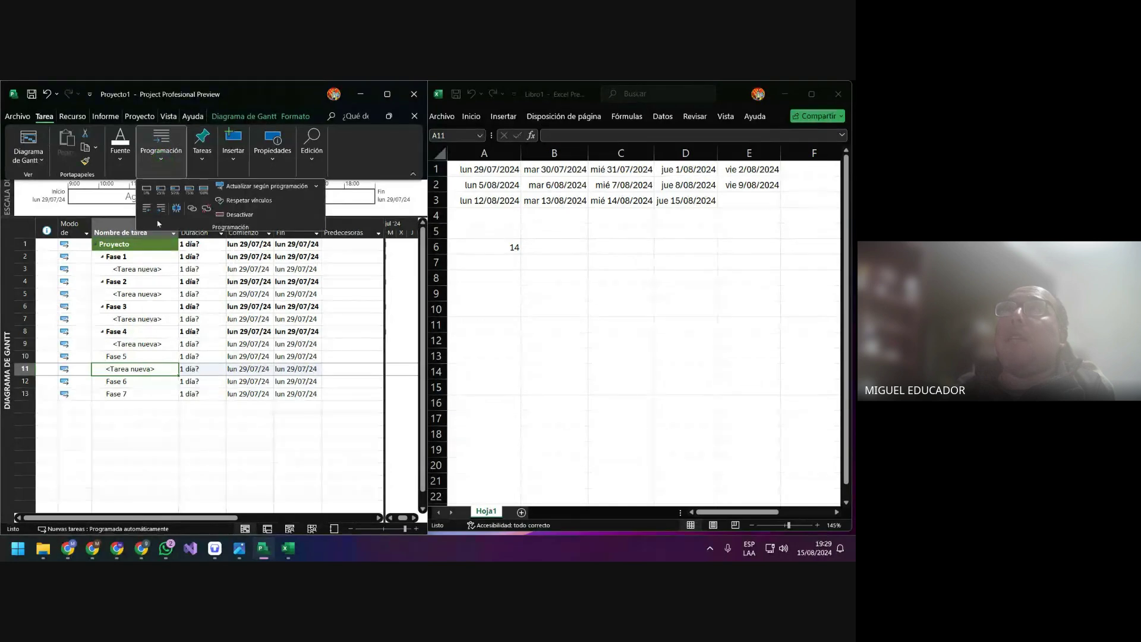
click(146, 209)
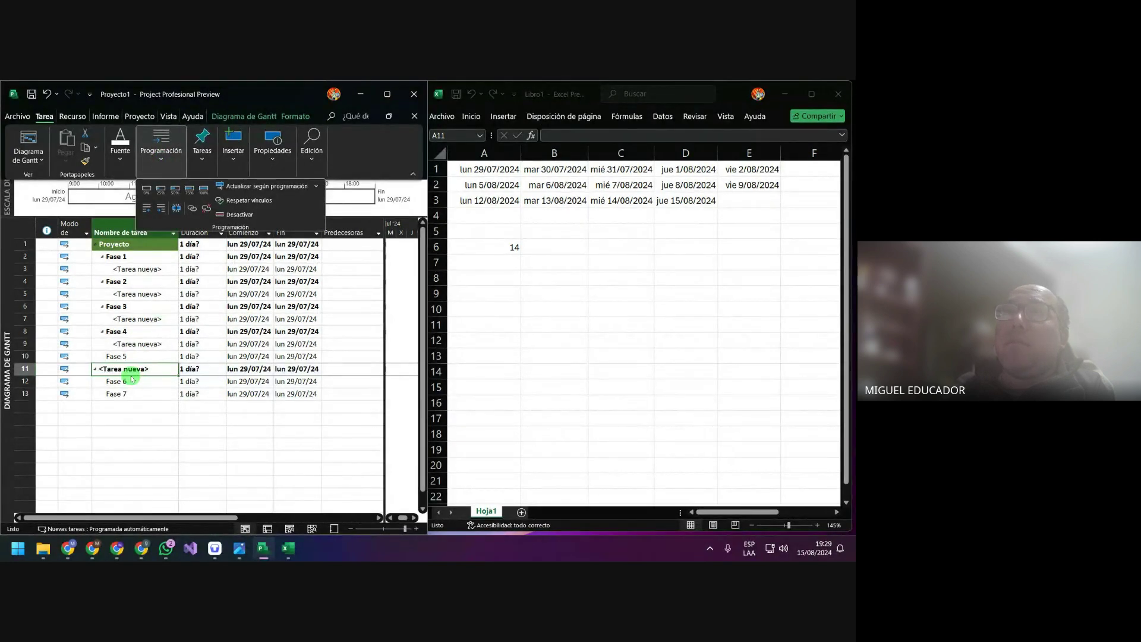
click(160, 207)
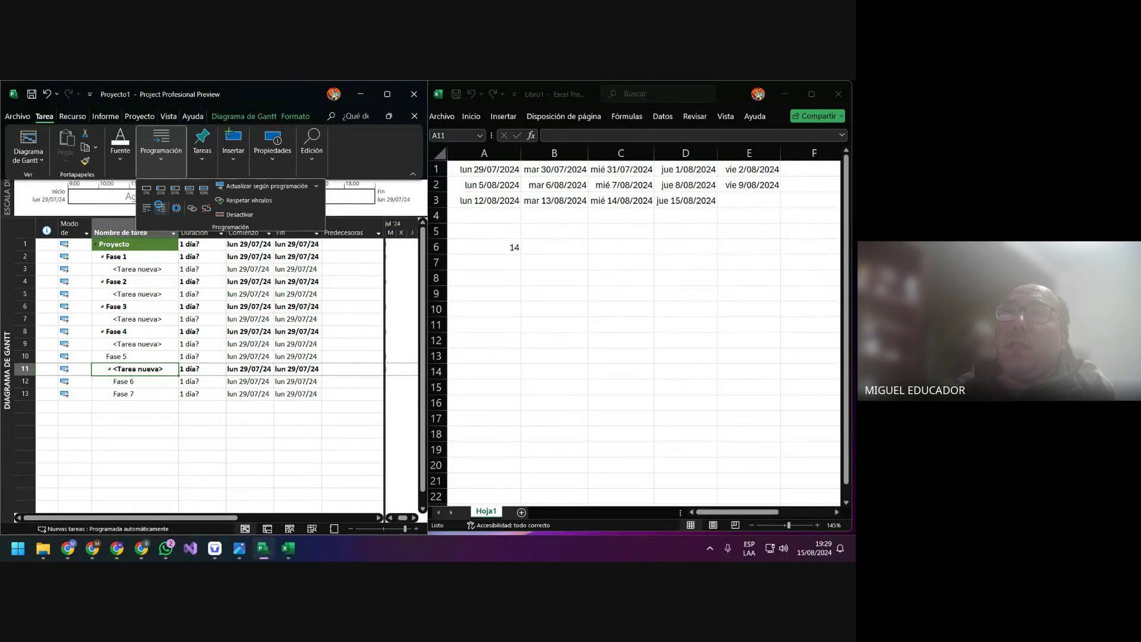
click(161, 208)
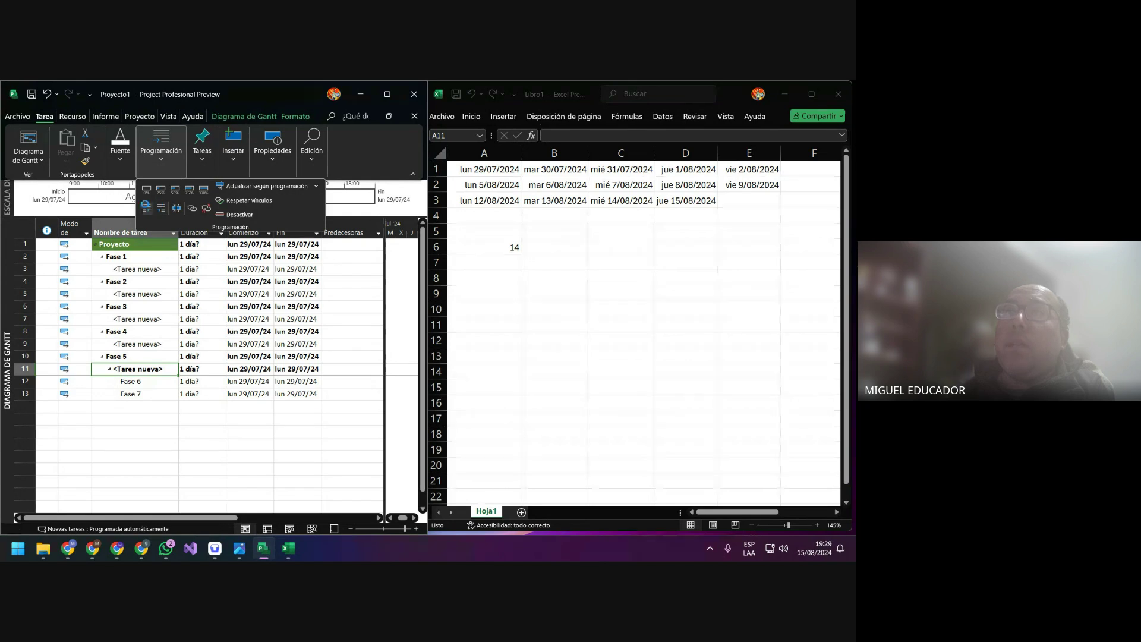
click(146, 207)
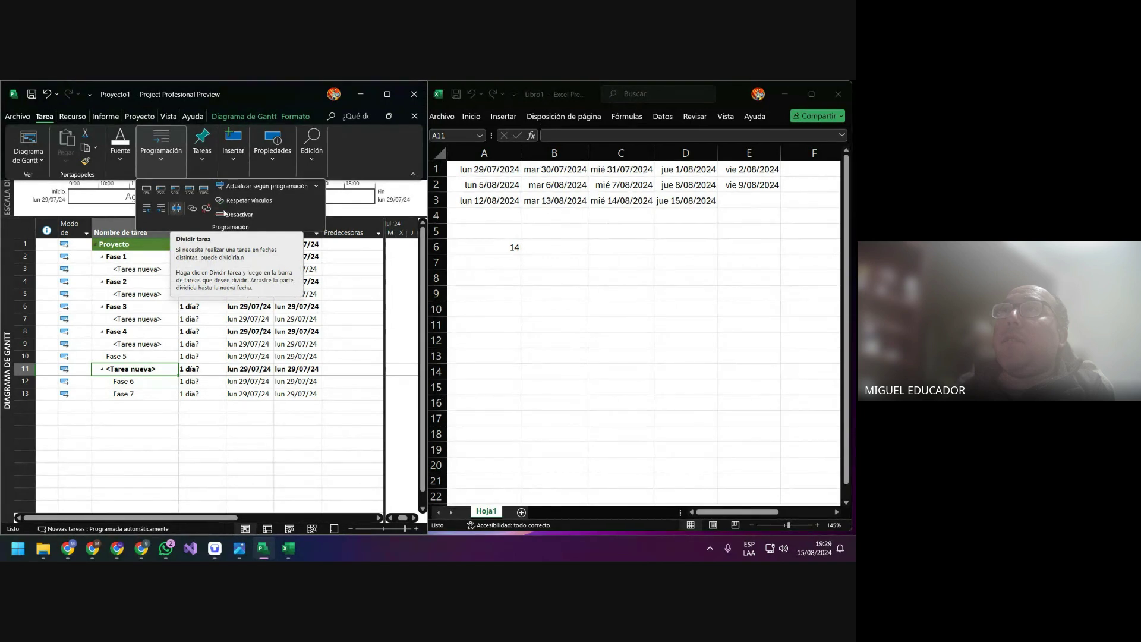
Deactivate and reactivate the placeholder task in row 11 together with its subtasks
click(250, 210)
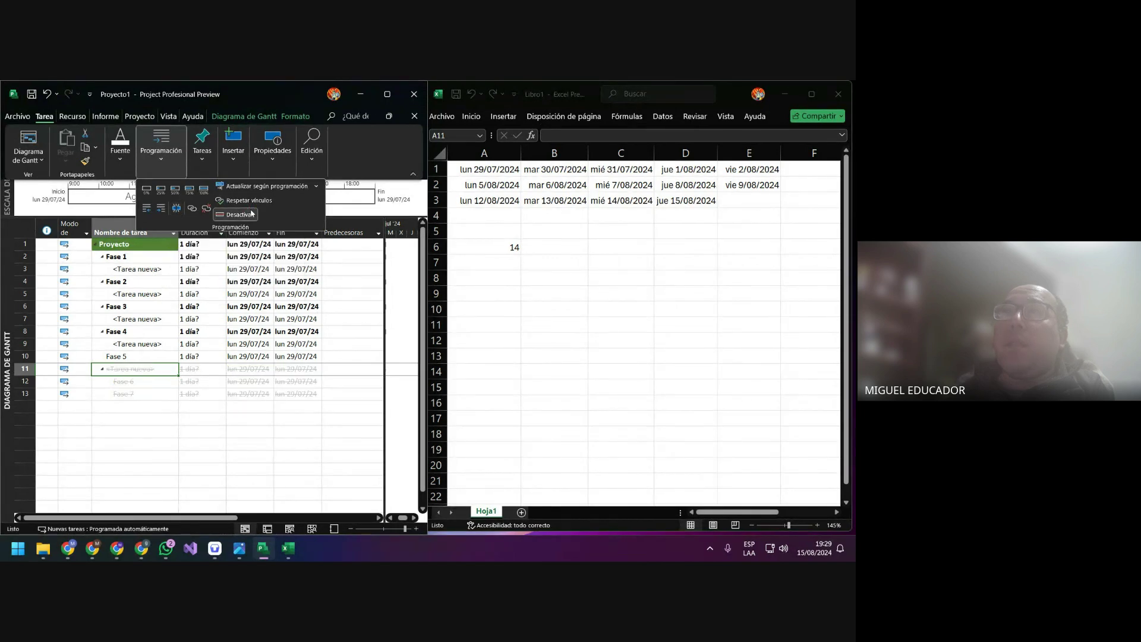
click(250, 211)
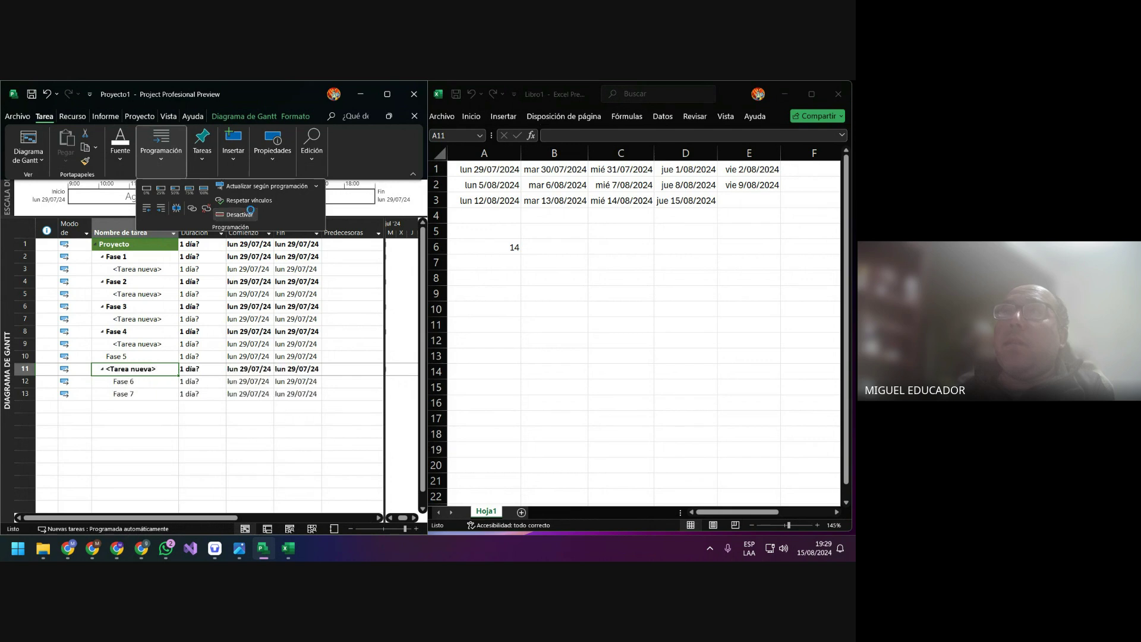
click(159, 401)
click(162, 372)
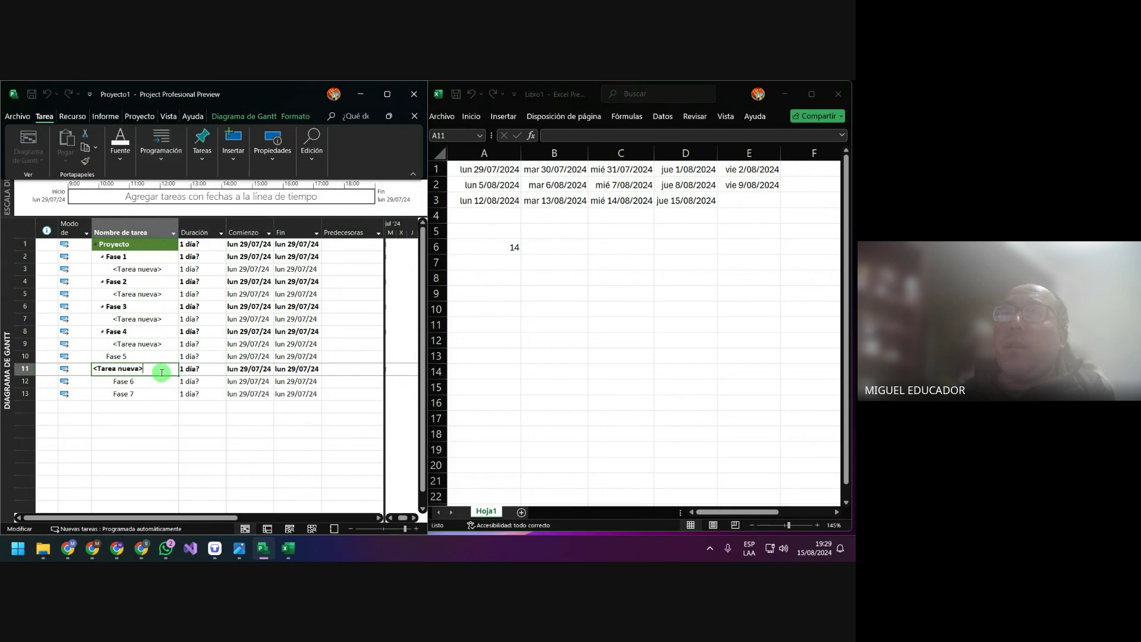
click(158, 382)
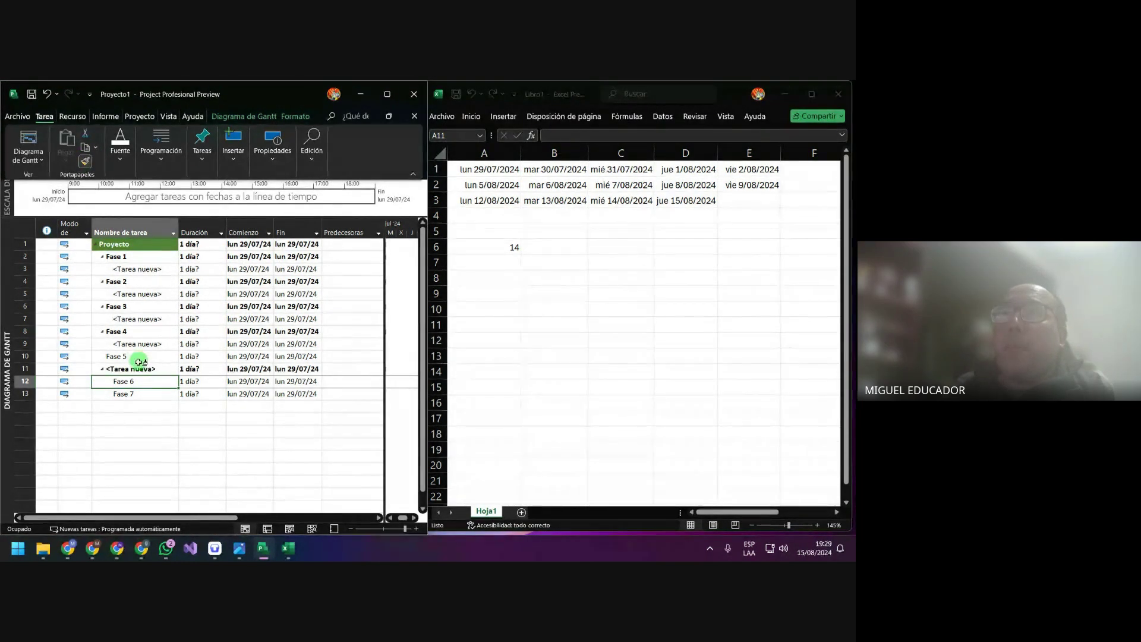
click(144, 369)
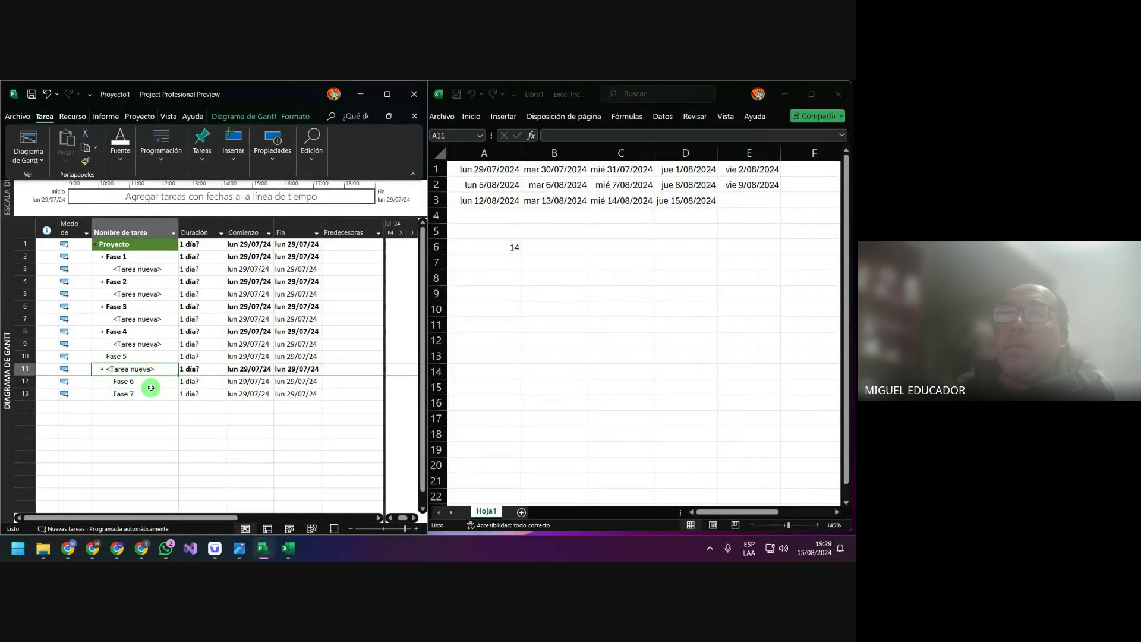
click(149, 385)
click(145, 369)
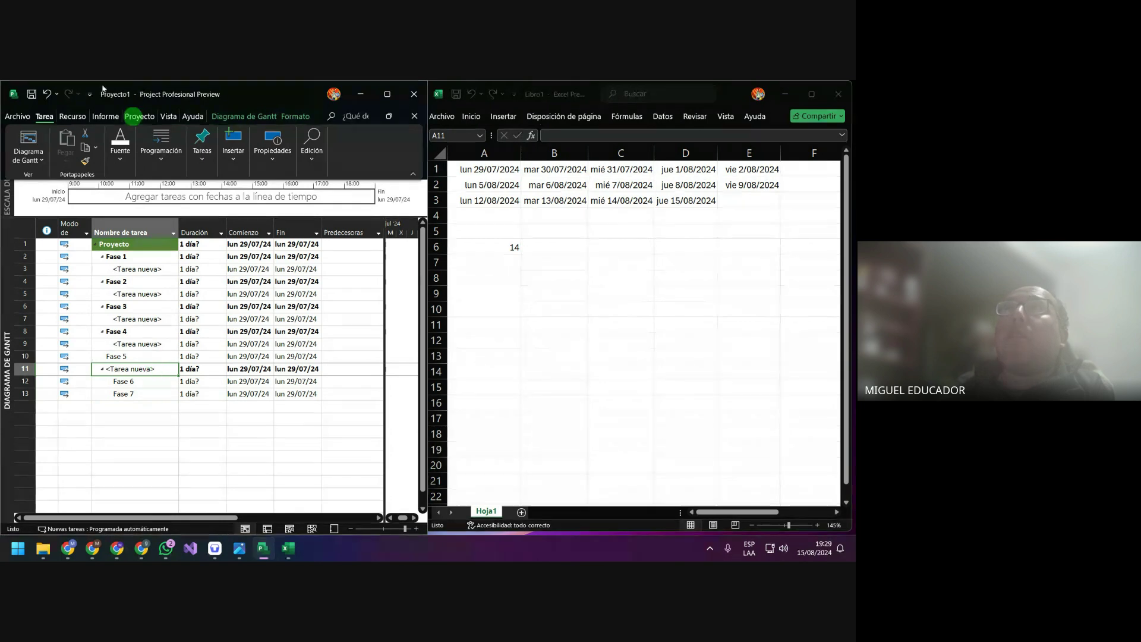
Undo the activation toggles, the outline-level changes and the insertion of the placeholder task above Fase 6
click(49, 94)
click(50, 94)
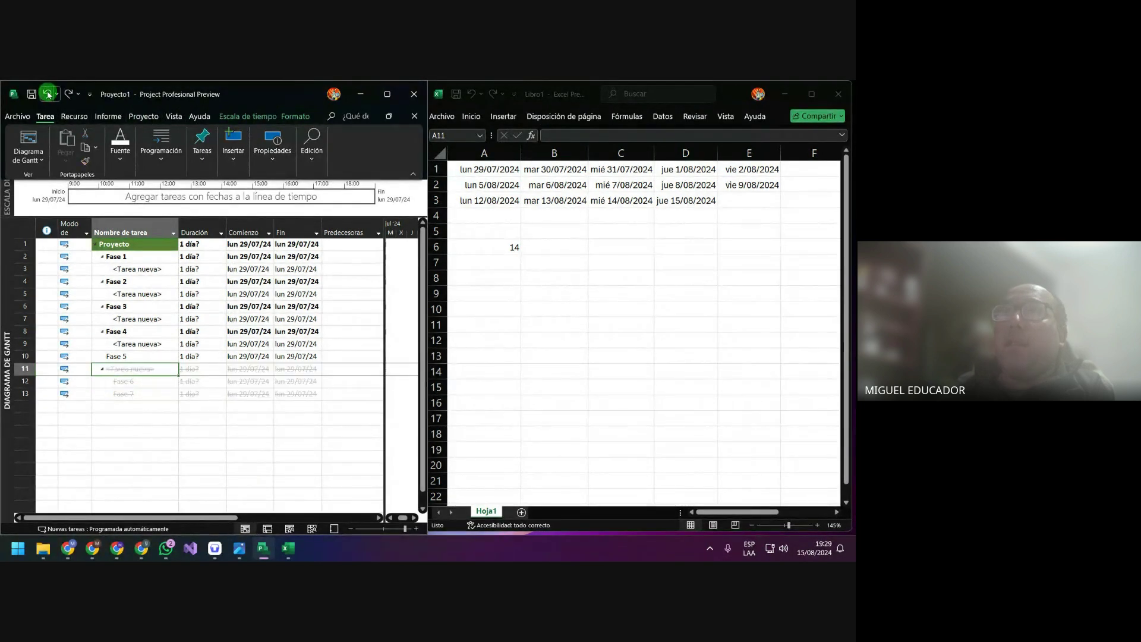
click(49, 94)
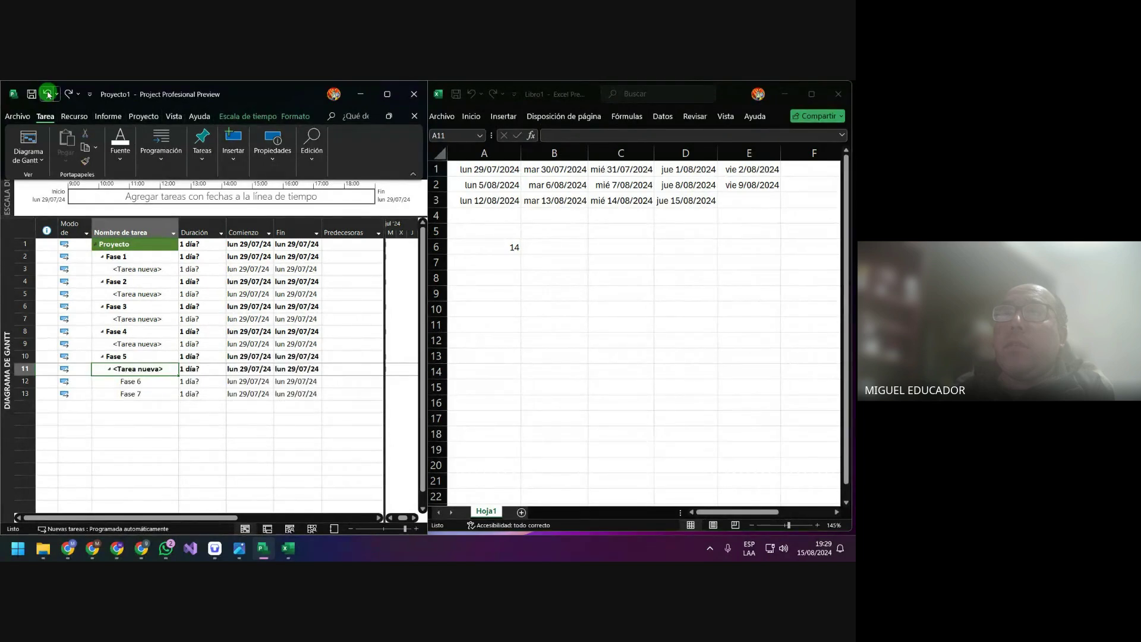
click(49, 94)
click(48, 94)
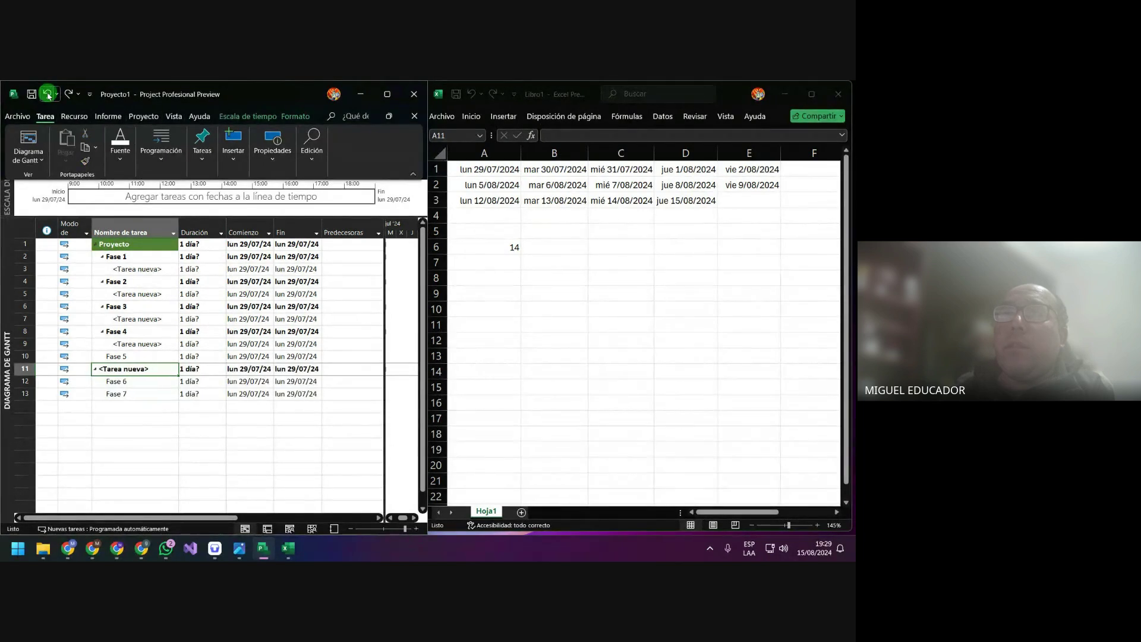
click(49, 94)
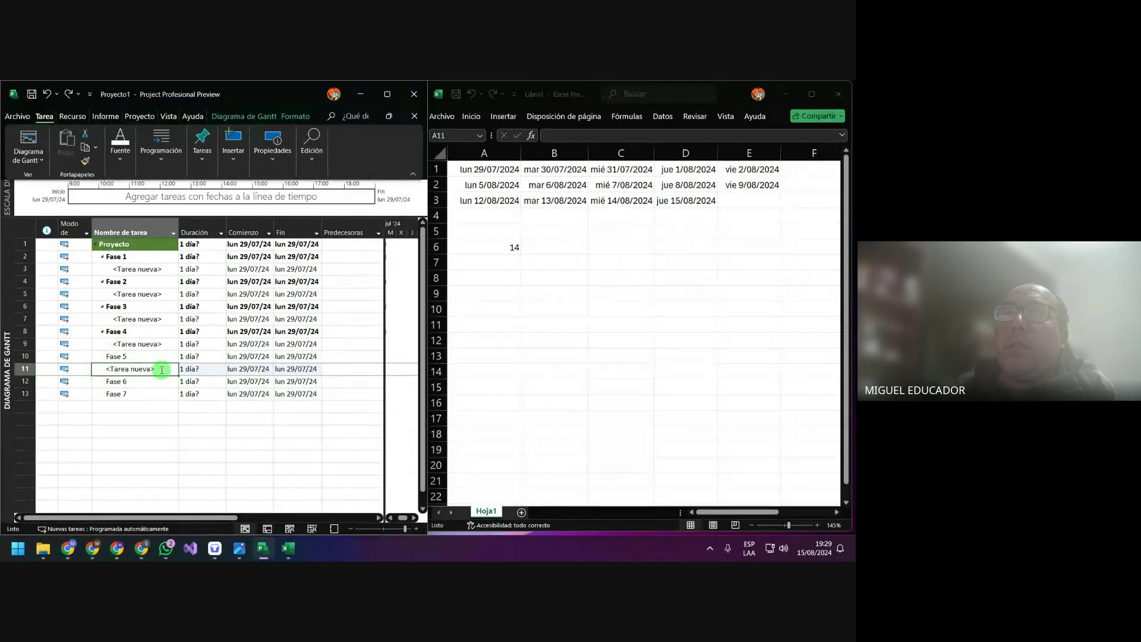
click(148, 357)
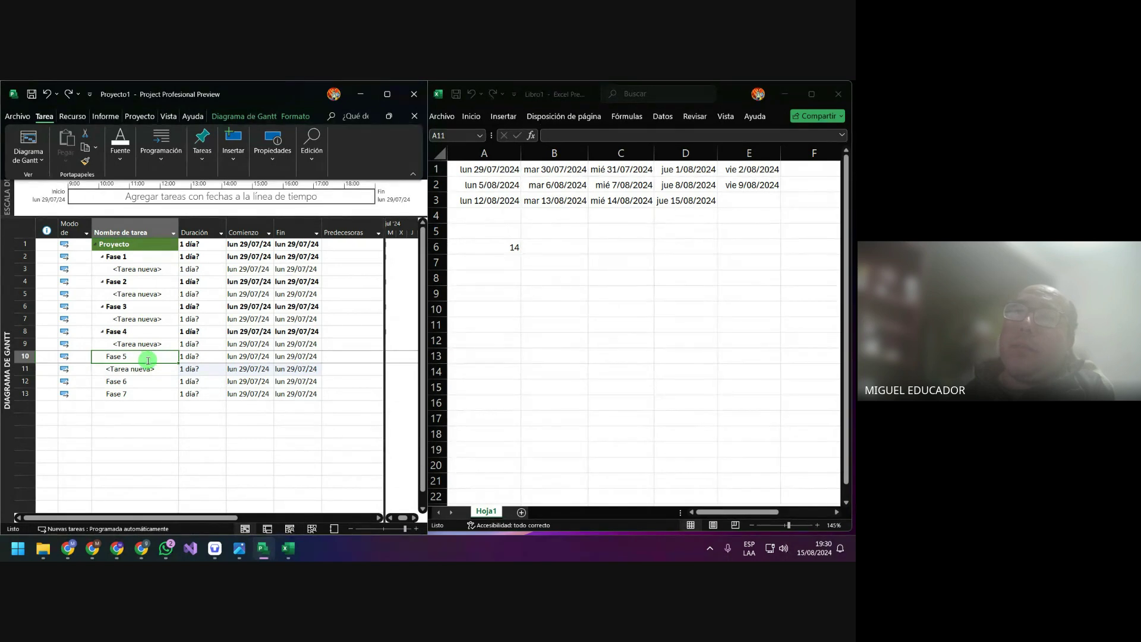
click(50, 92)
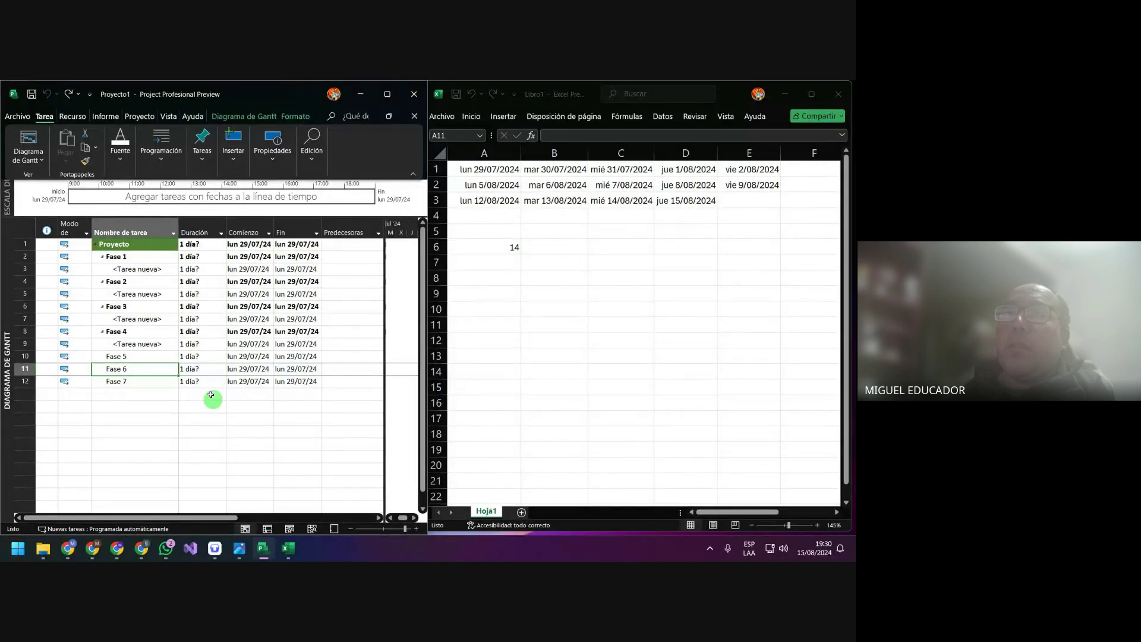
Insert a new placeholder task above Fase 6 and indent it as a subtask of Fase 5
click(119, 370)
right_click(121, 370)
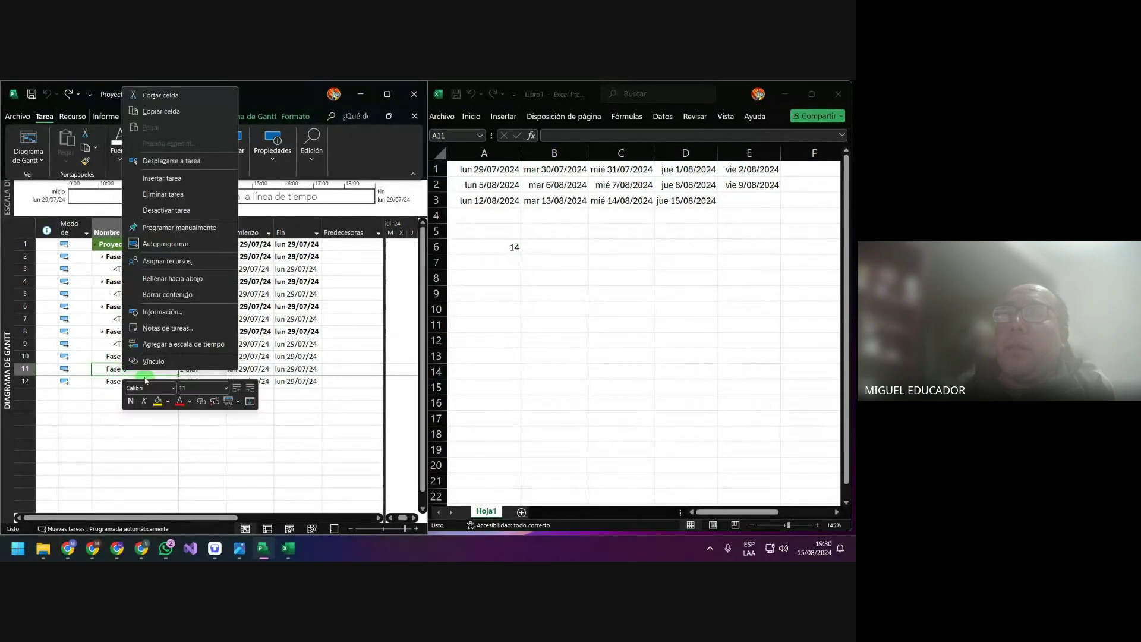
click(182, 181)
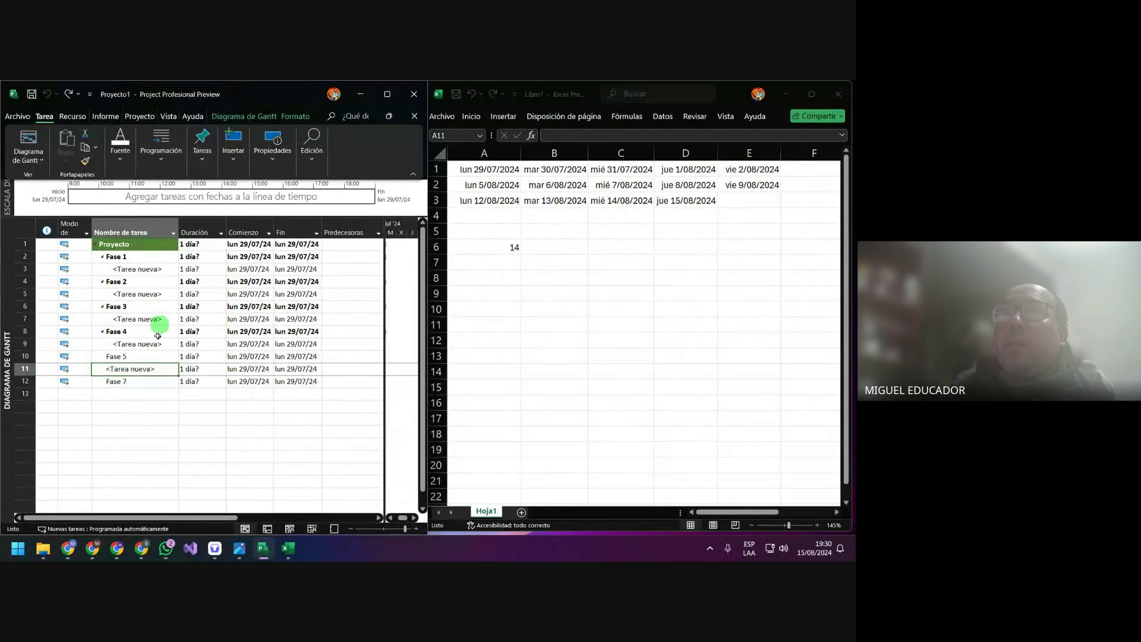
click(153, 165)
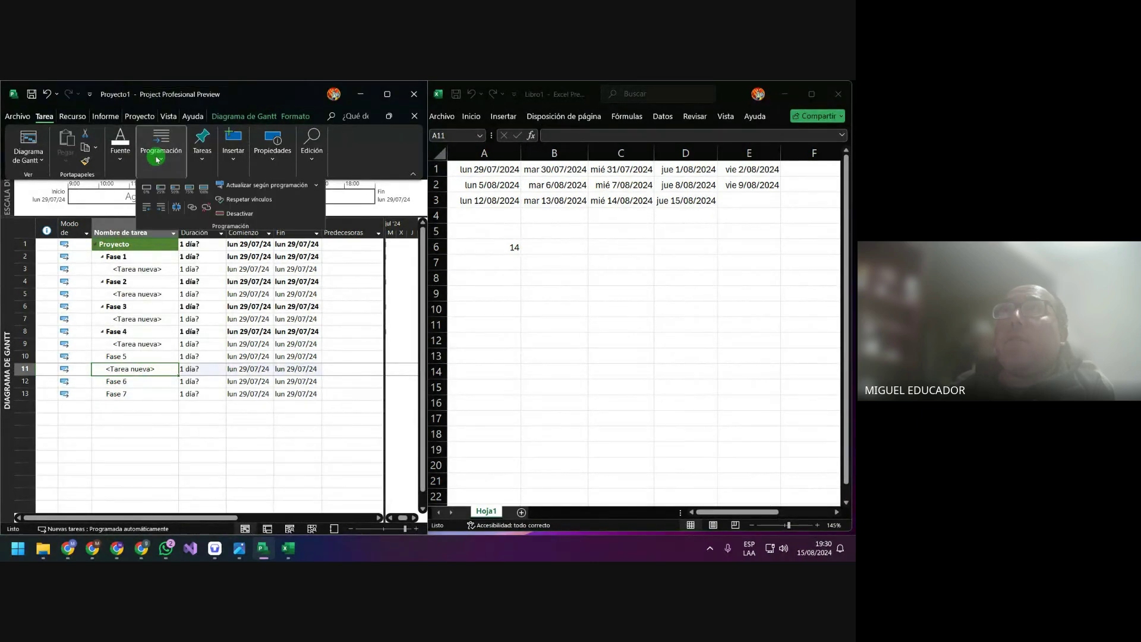
click(162, 207)
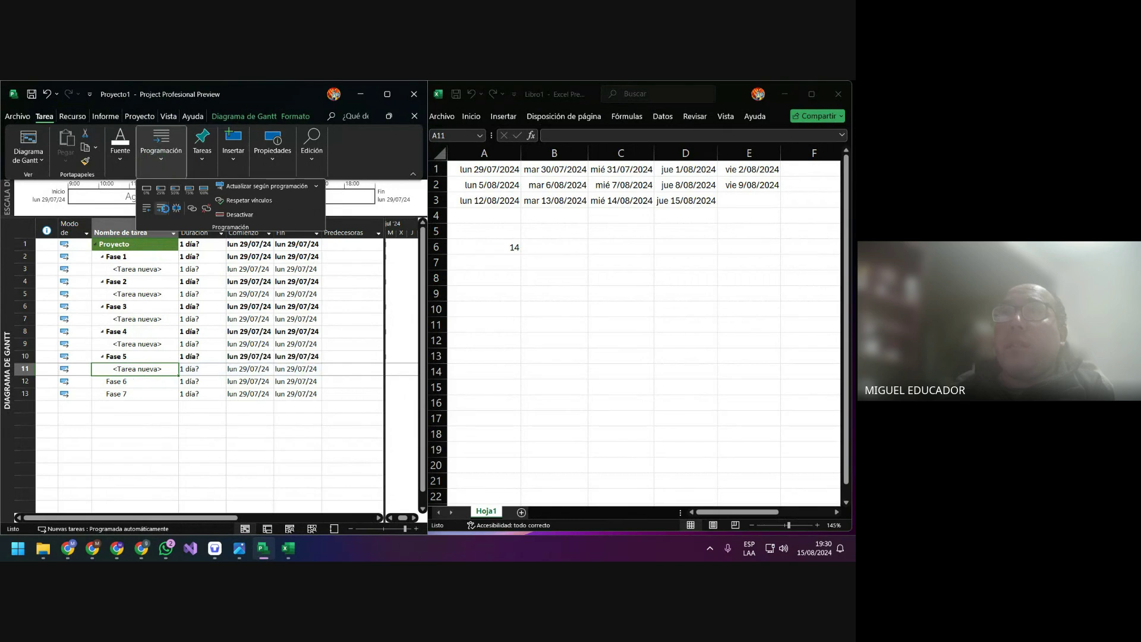
click(132, 392)
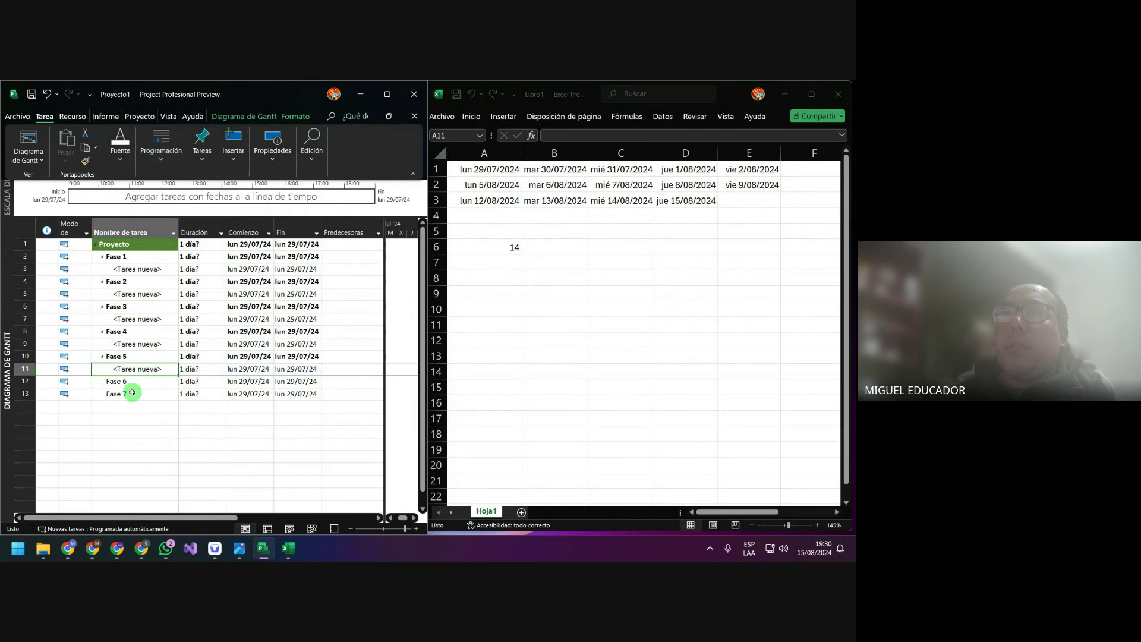
Insert a new placeholder task above Fase 7 and indent it as a subtask of Fase 6
click(132, 392)
right_click(132, 394)
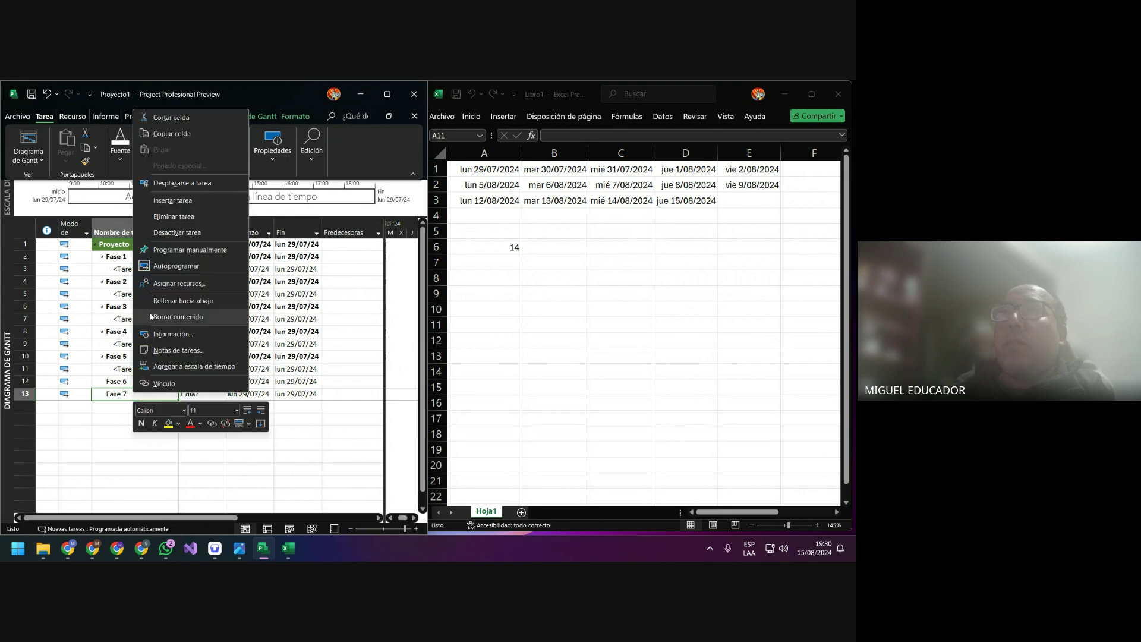
click(175, 201)
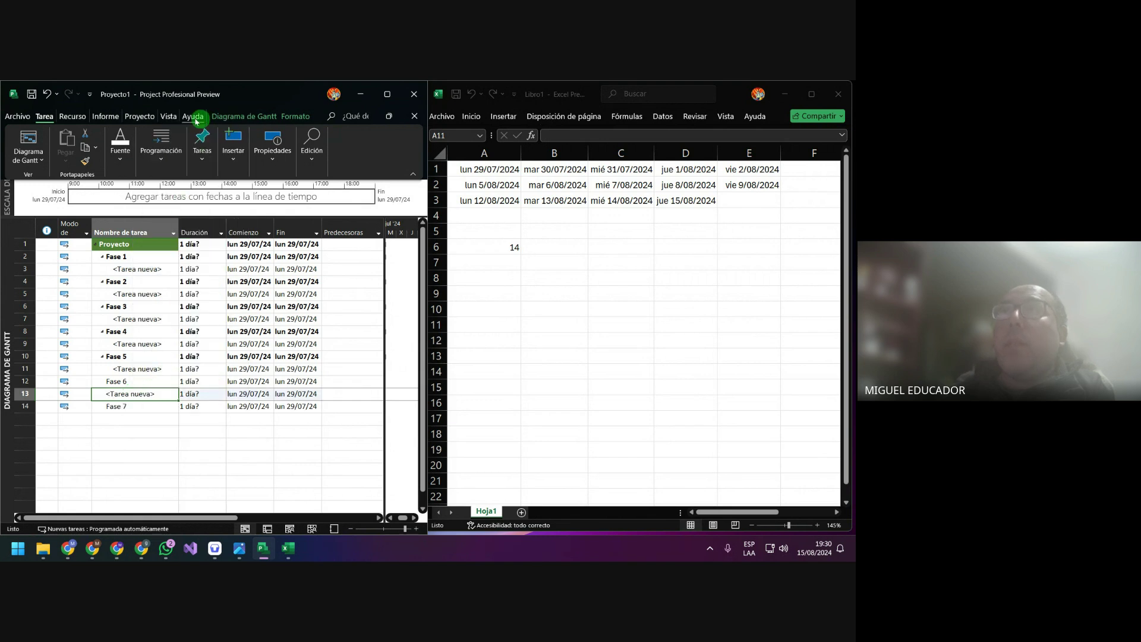
click(161, 153)
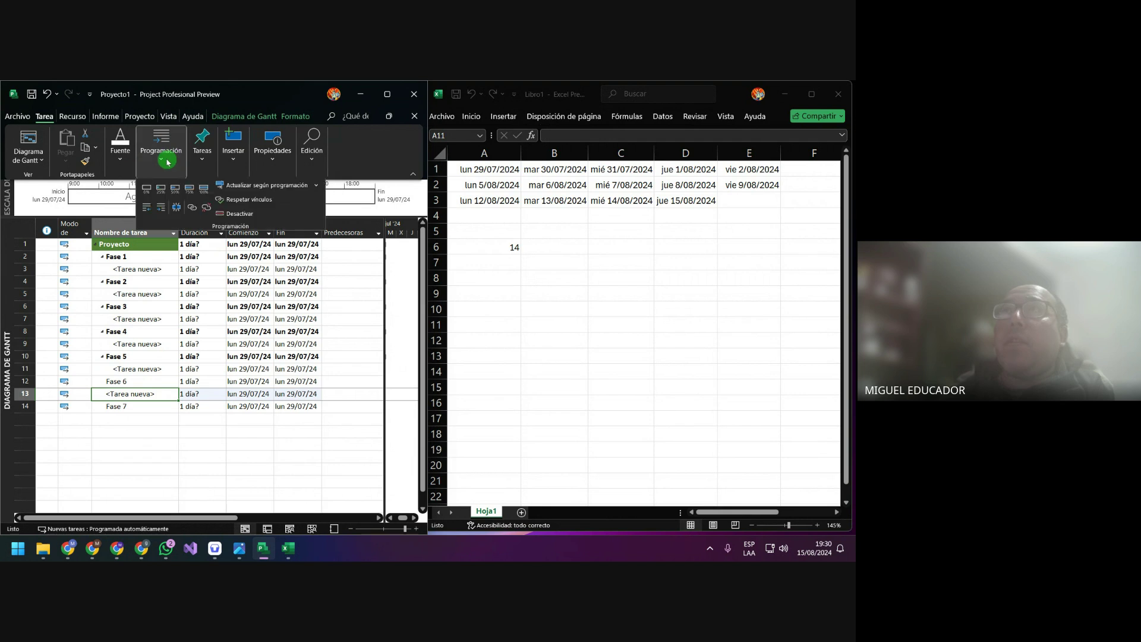
click(163, 210)
click(127, 397)
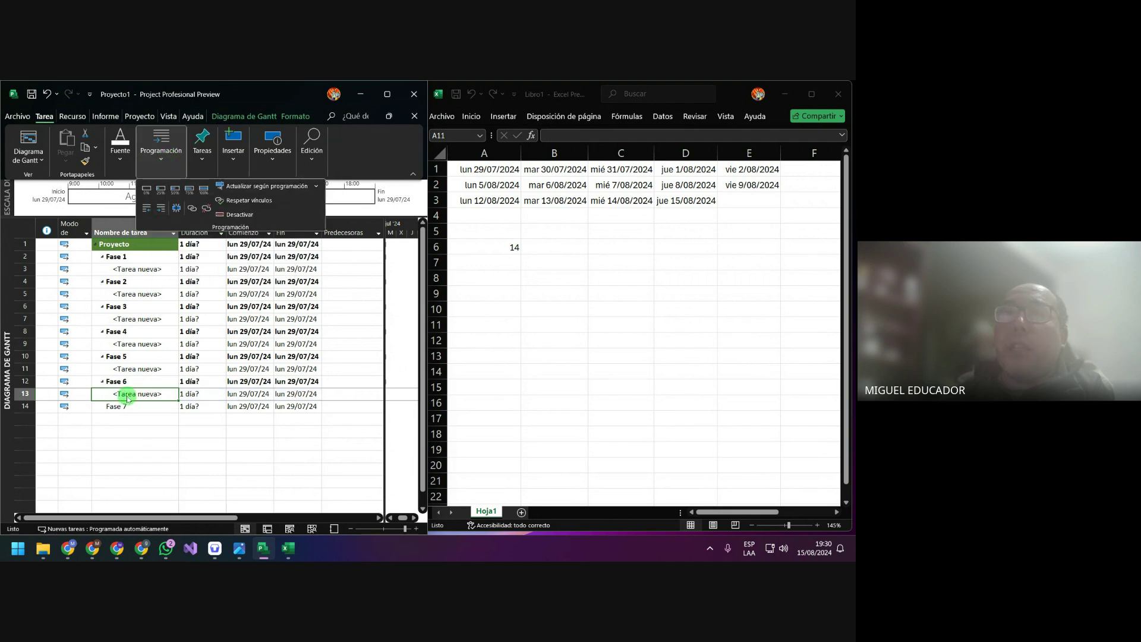
click(129, 422)
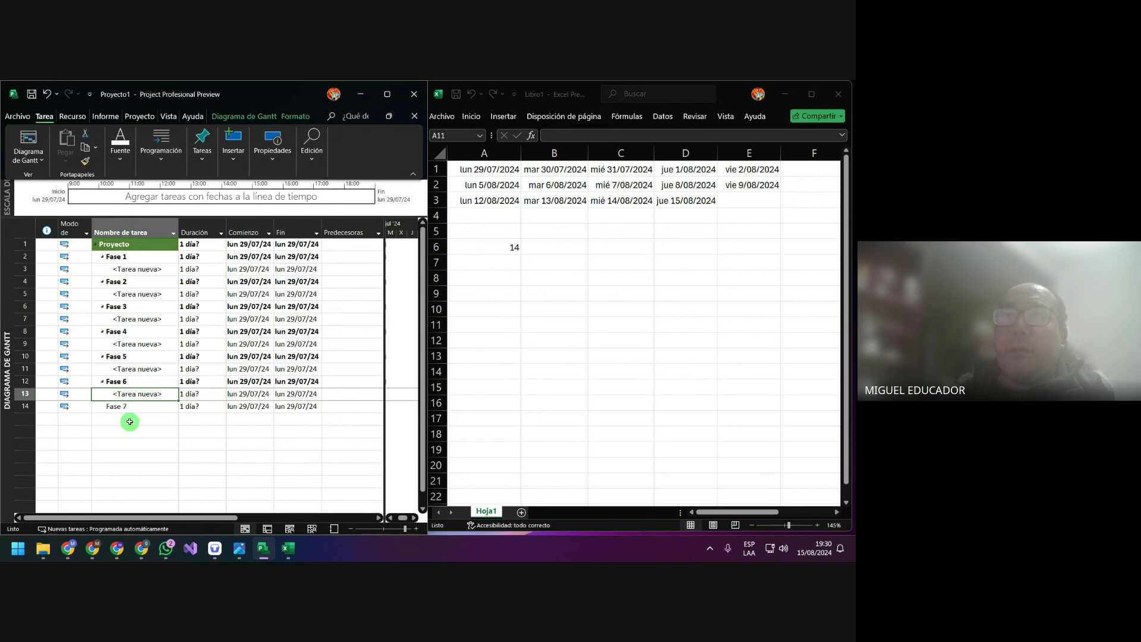
Insert a new placeholder task below Fase 7 and indent it as a subtask of Fase 7
click(130, 418)
right_click(131, 420)
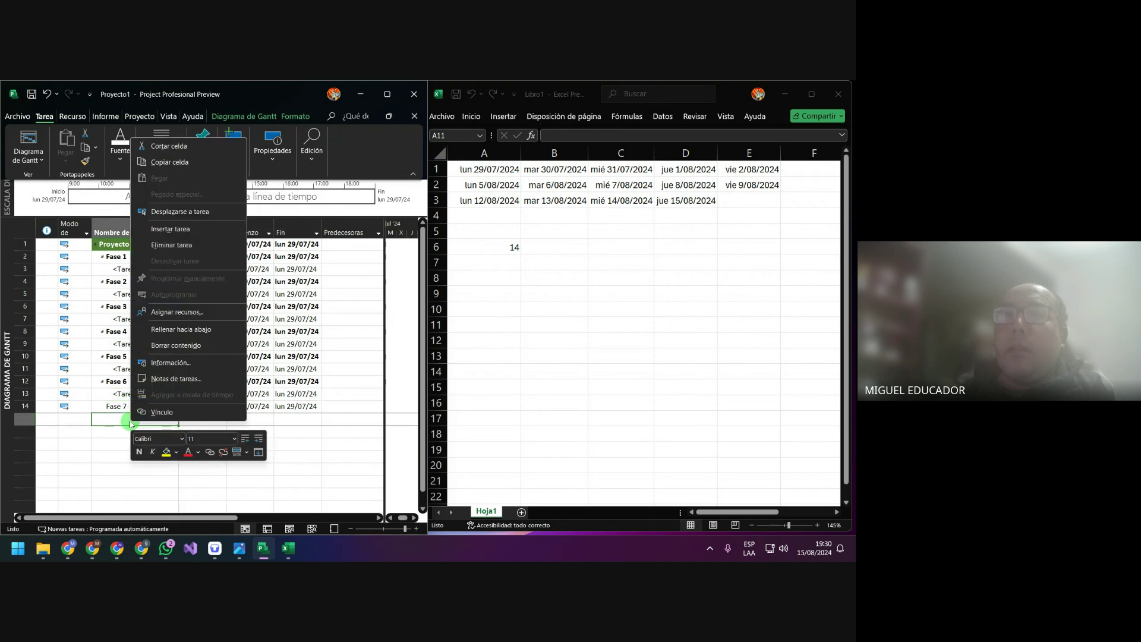
click(170, 229)
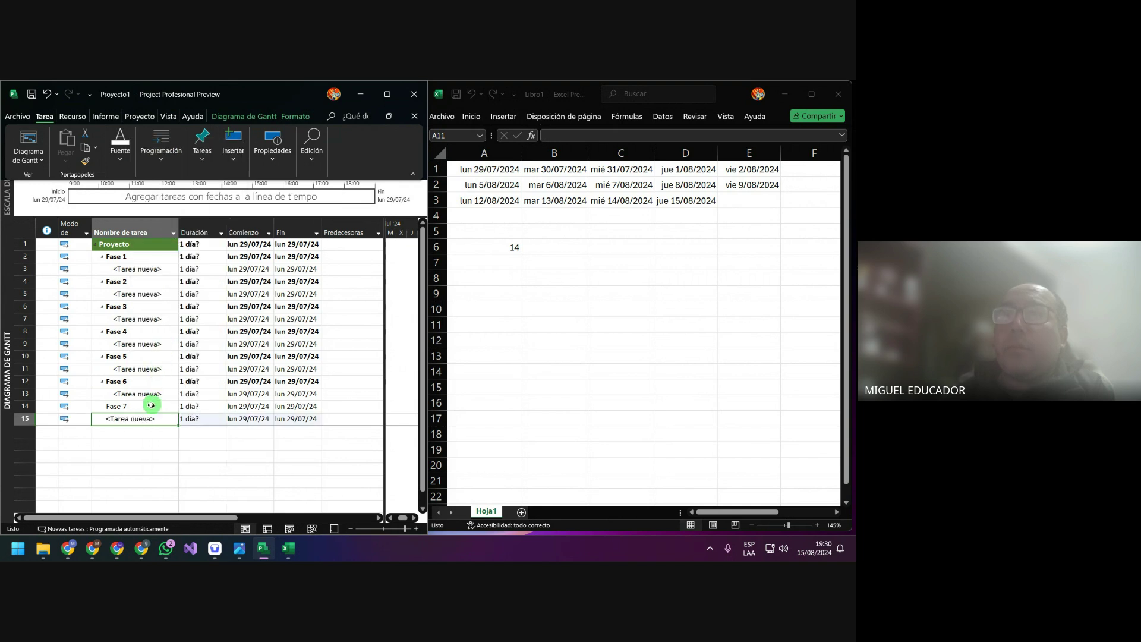
click(161, 151)
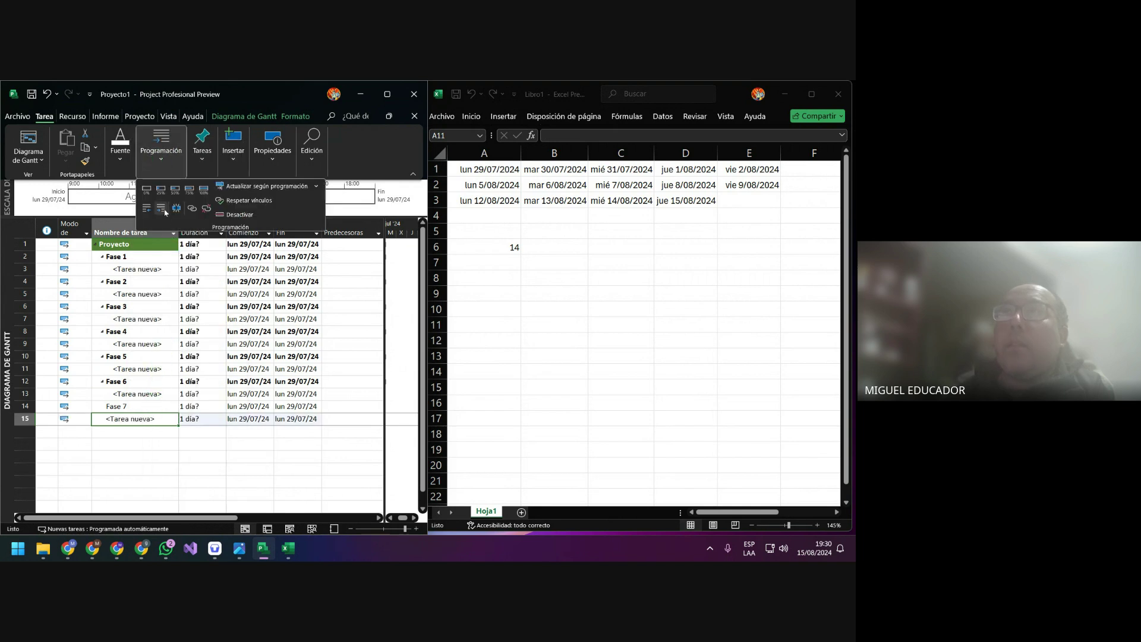
click(160, 208)
key(Escape)
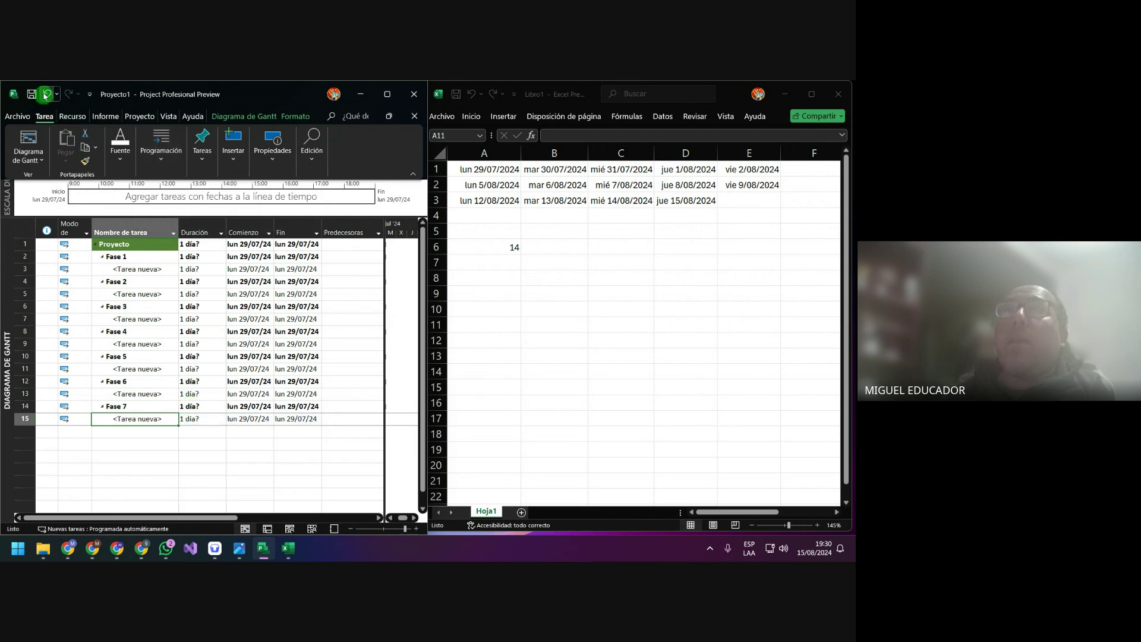
click(362, 354)
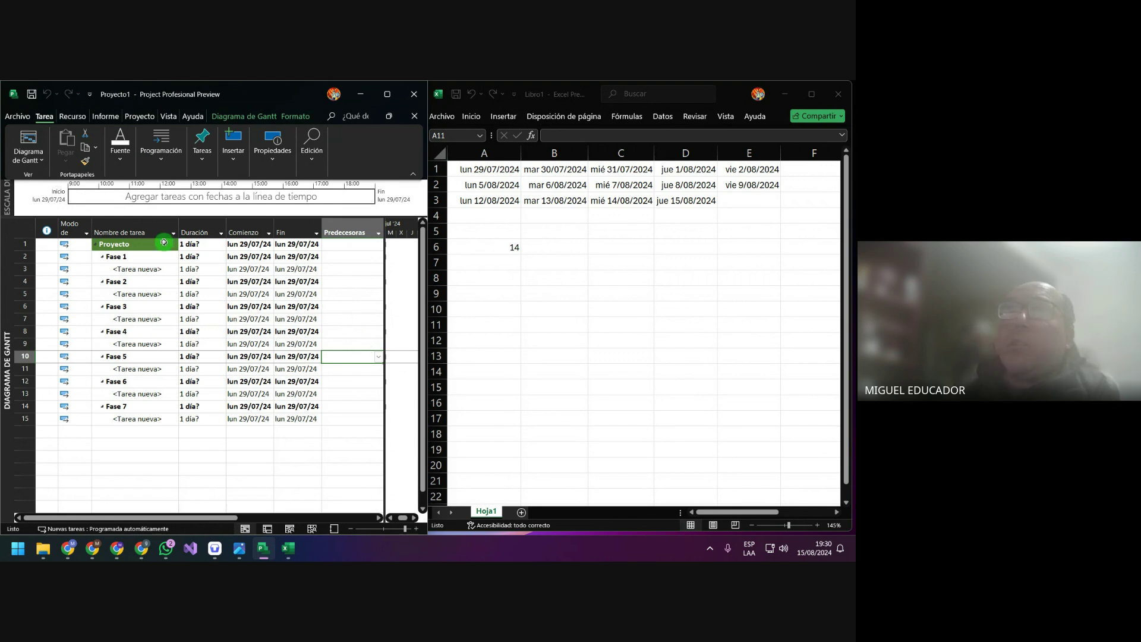
Collapse the subtasks of each phase from Fase 1 to Fase 7, keeping Proyecto expanded
click(96, 247)
click(96, 246)
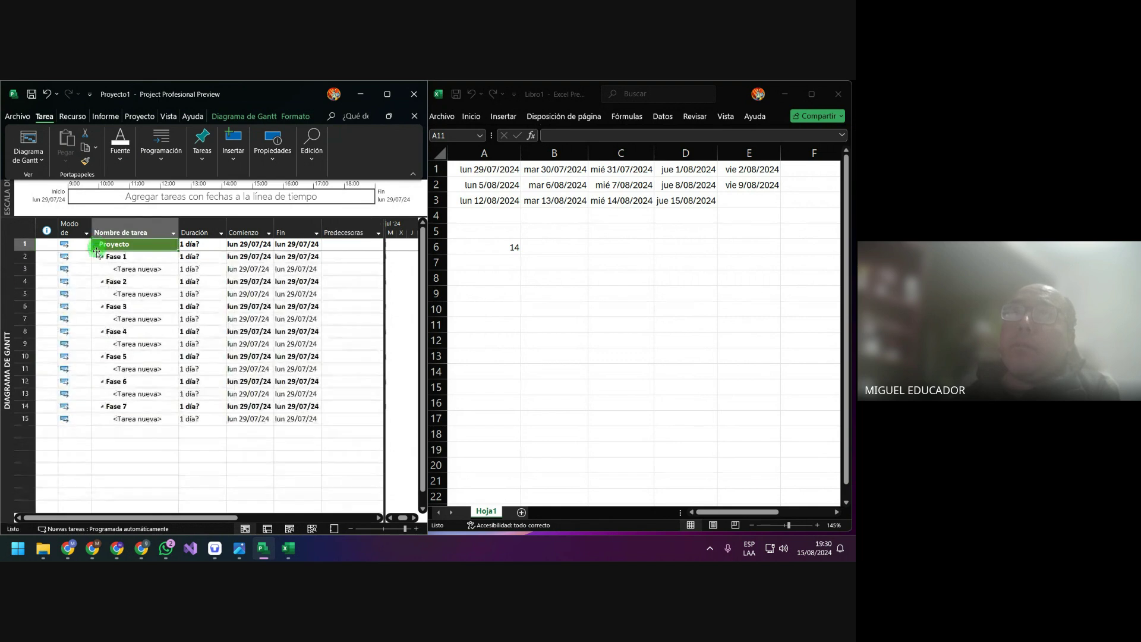
click(102, 257)
click(102, 269)
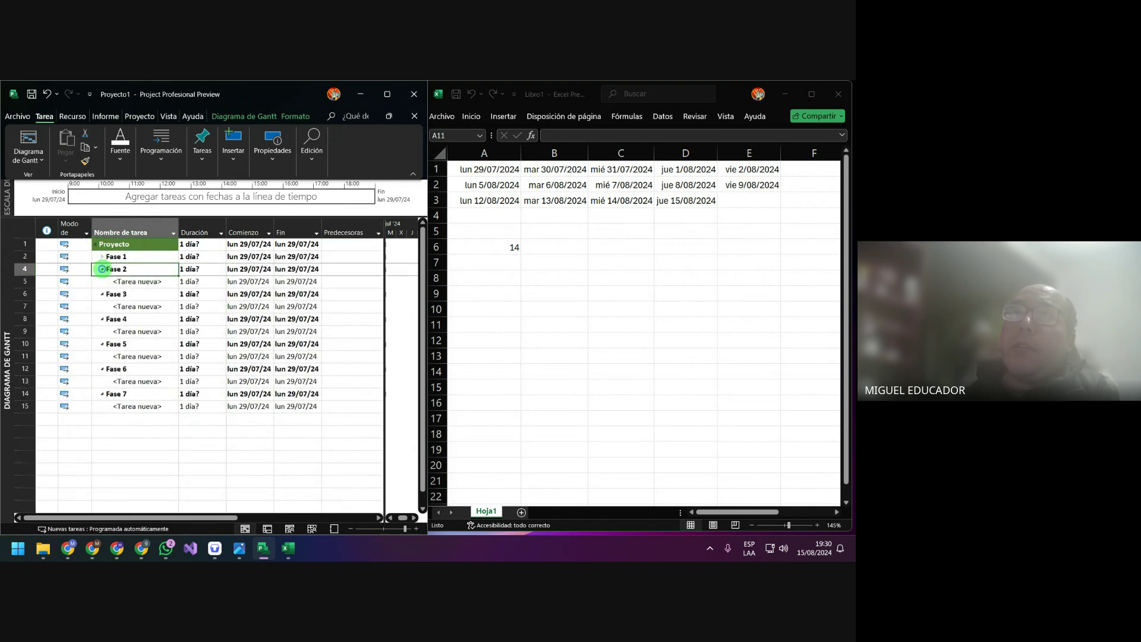
click(102, 283)
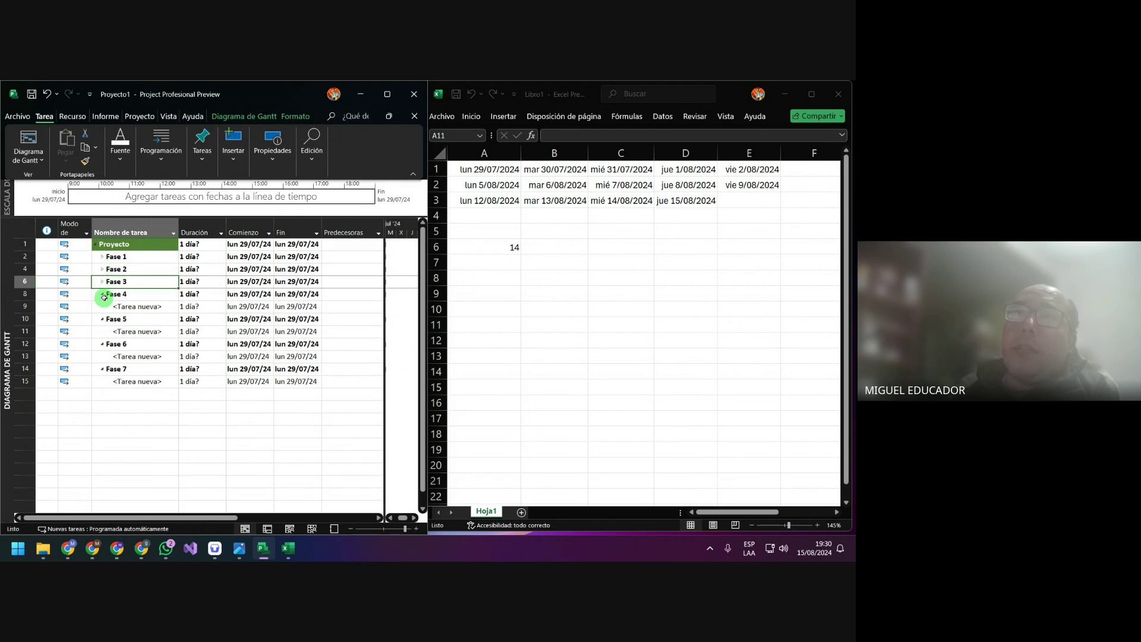
click(103, 294)
click(105, 307)
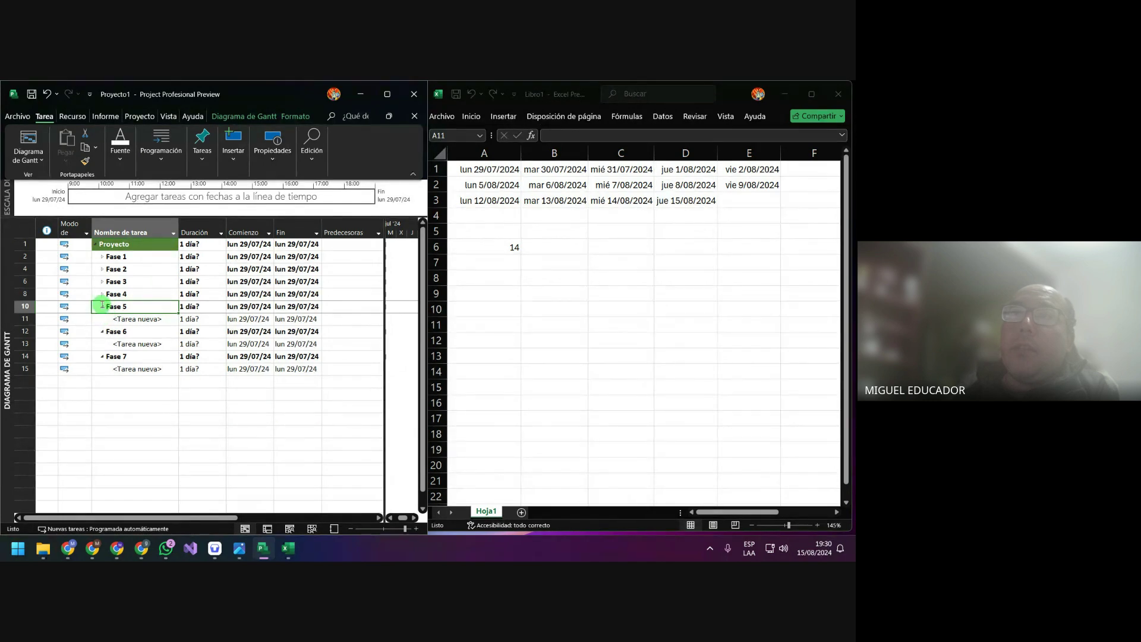
double_click(102, 305)
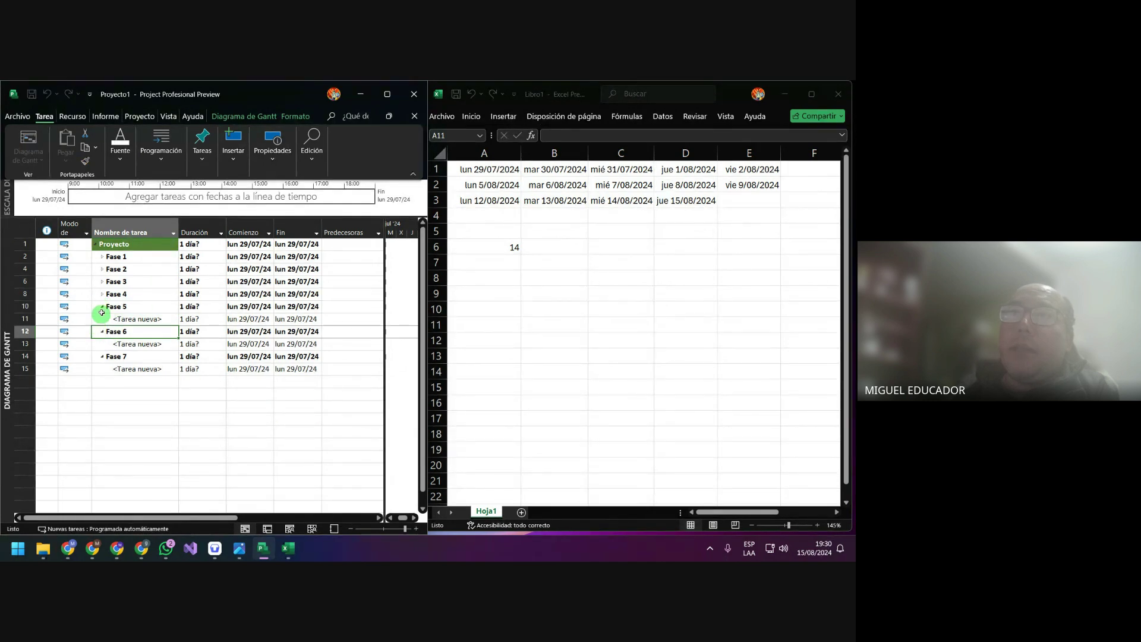
click(103, 306)
click(102, 306)
click(102, 319)
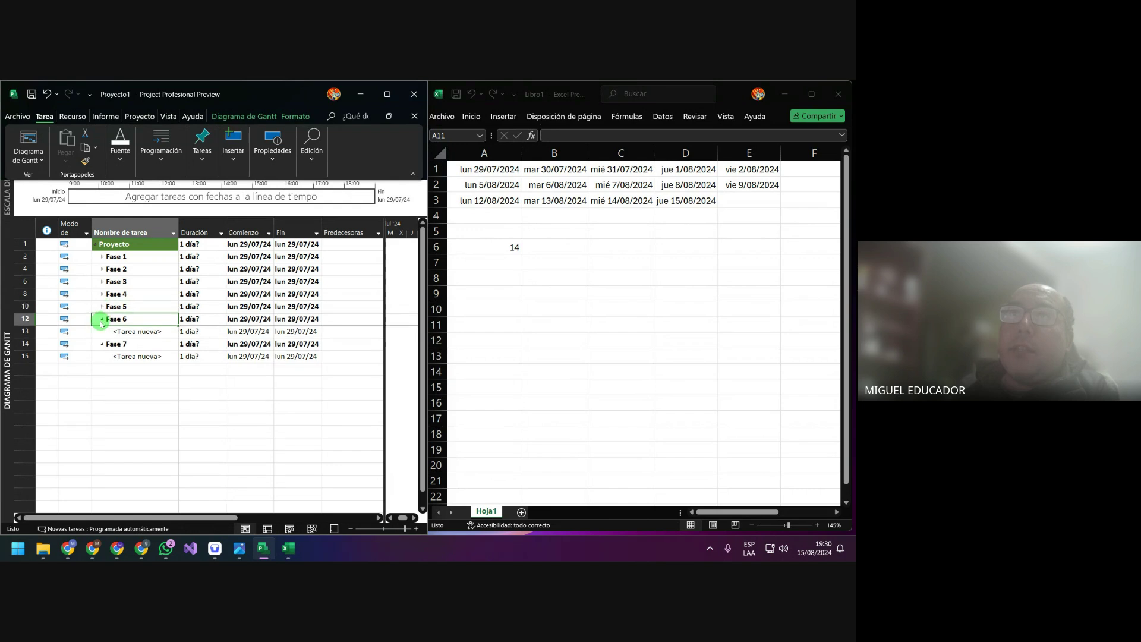
click(101, 330)
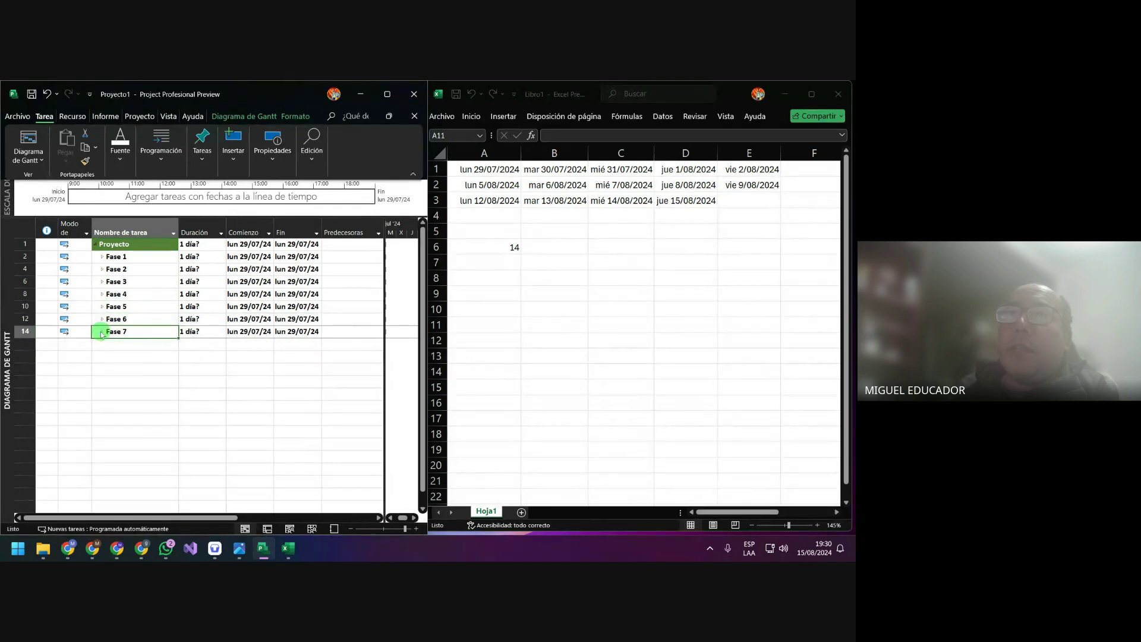
click(307, 385)
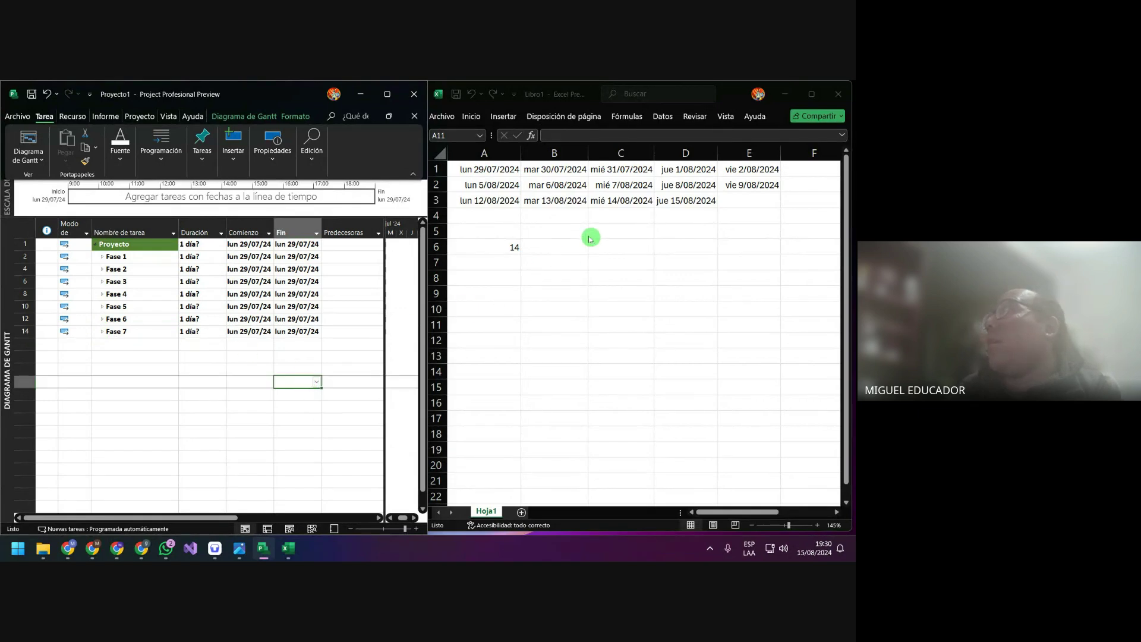
Switch to Excel and fill the weekly date formulas down to row 7 in columns A to E
drag(505, 199, 715, 266)
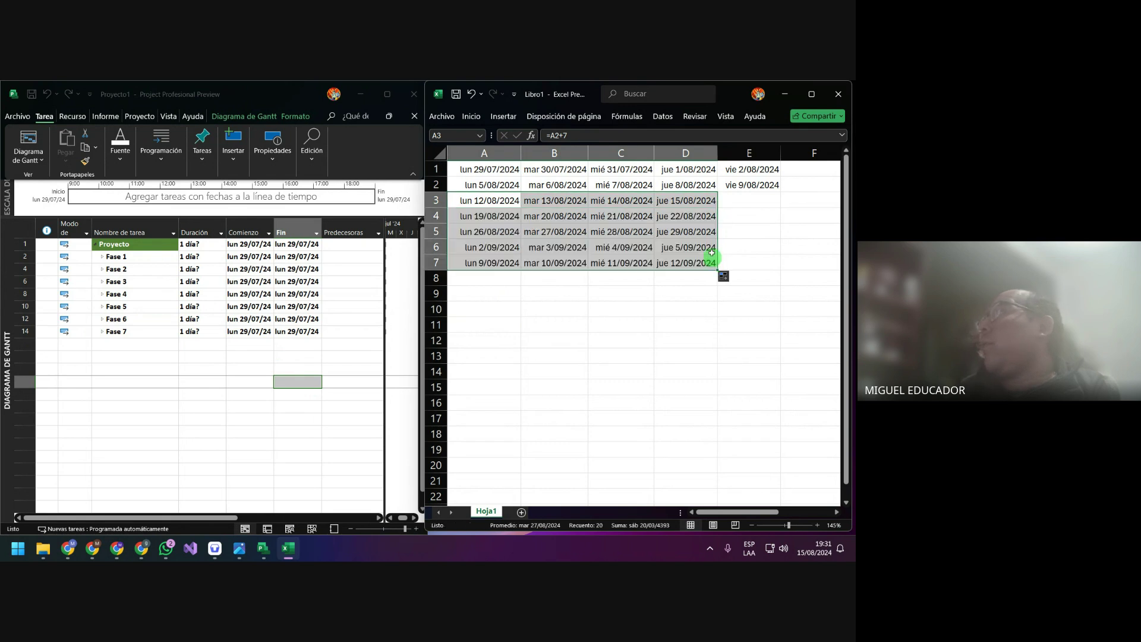
click(775, 184)
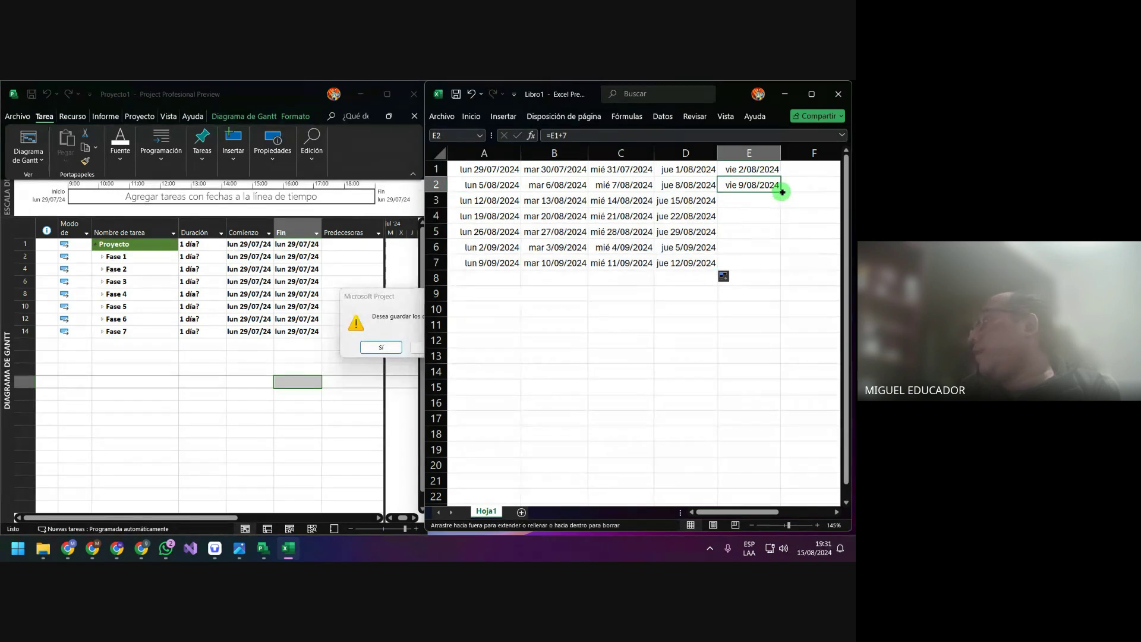
double_click(781, 192)
click(764, 200)
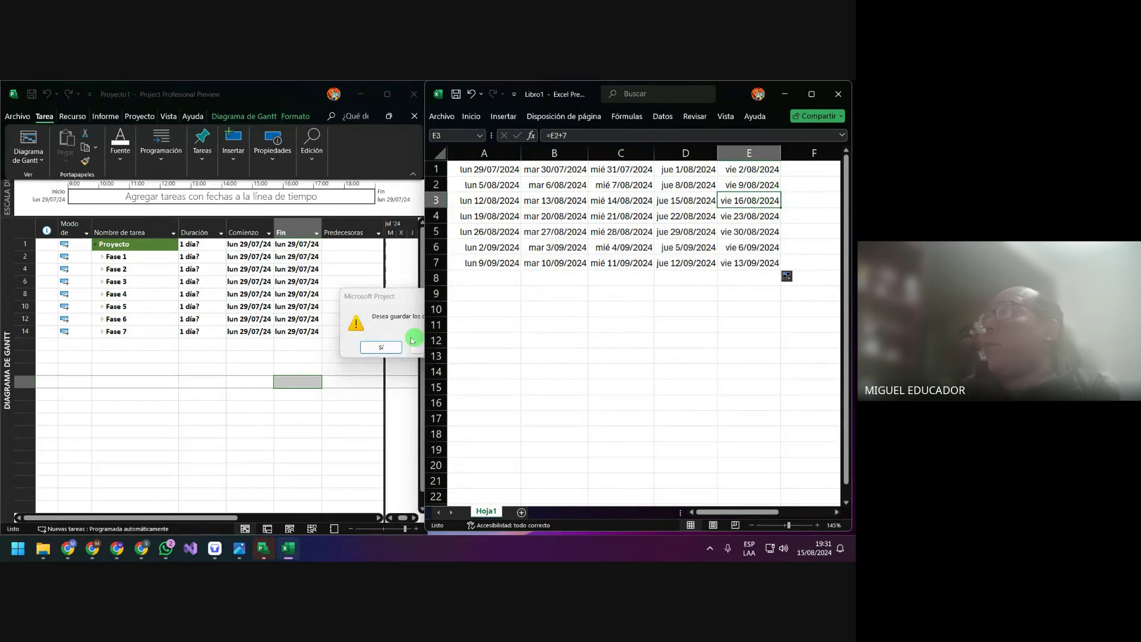
Return to Project, dismiss the save prompt, and set the start date of Fase 1's placeholder subtask to jue 1/08/24
click(400, 348)
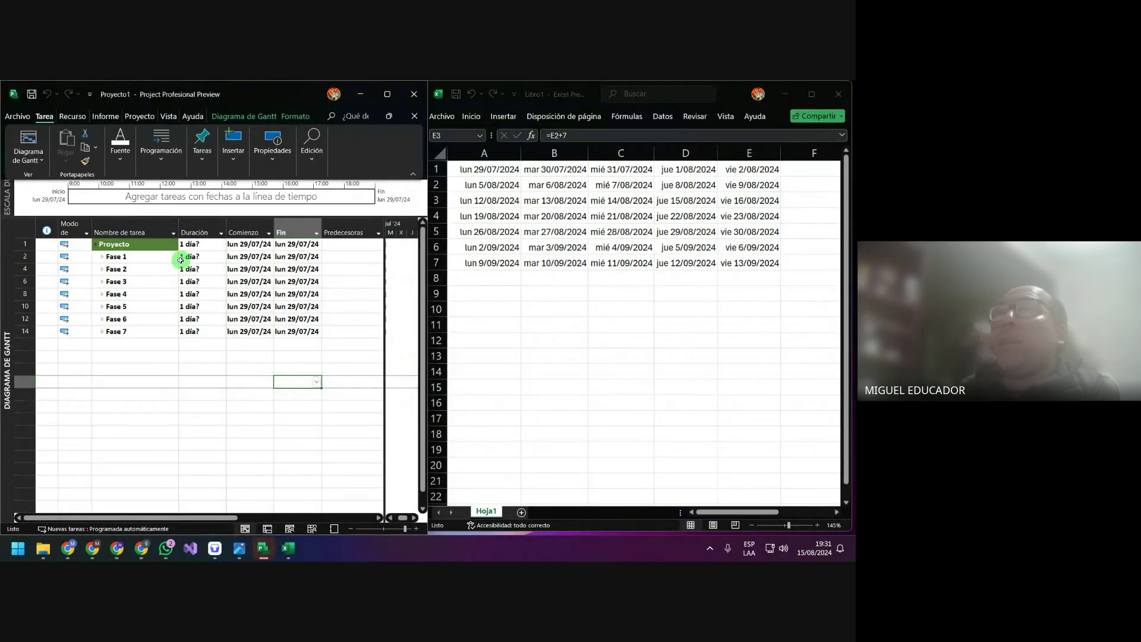
click(102, 258)
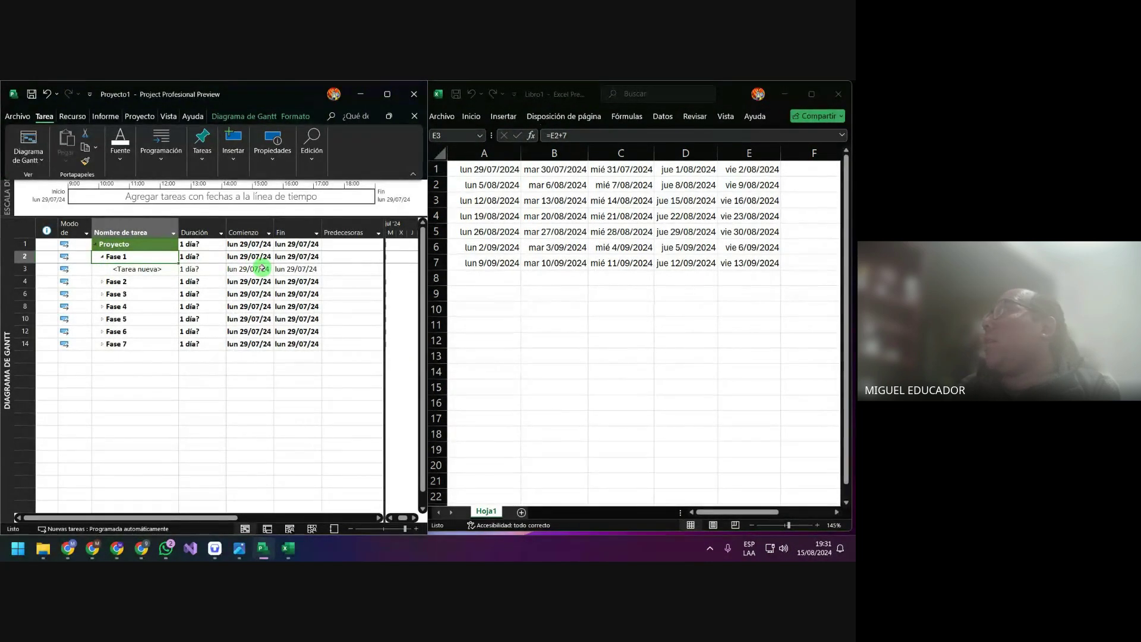
click(262, 268)
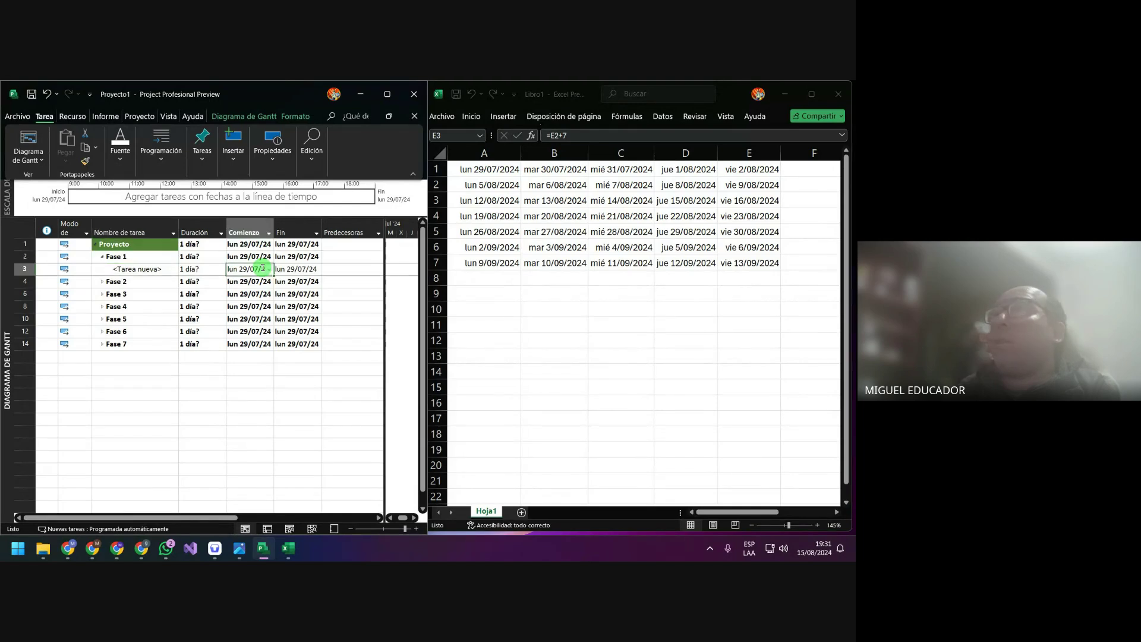
click(268, 268)
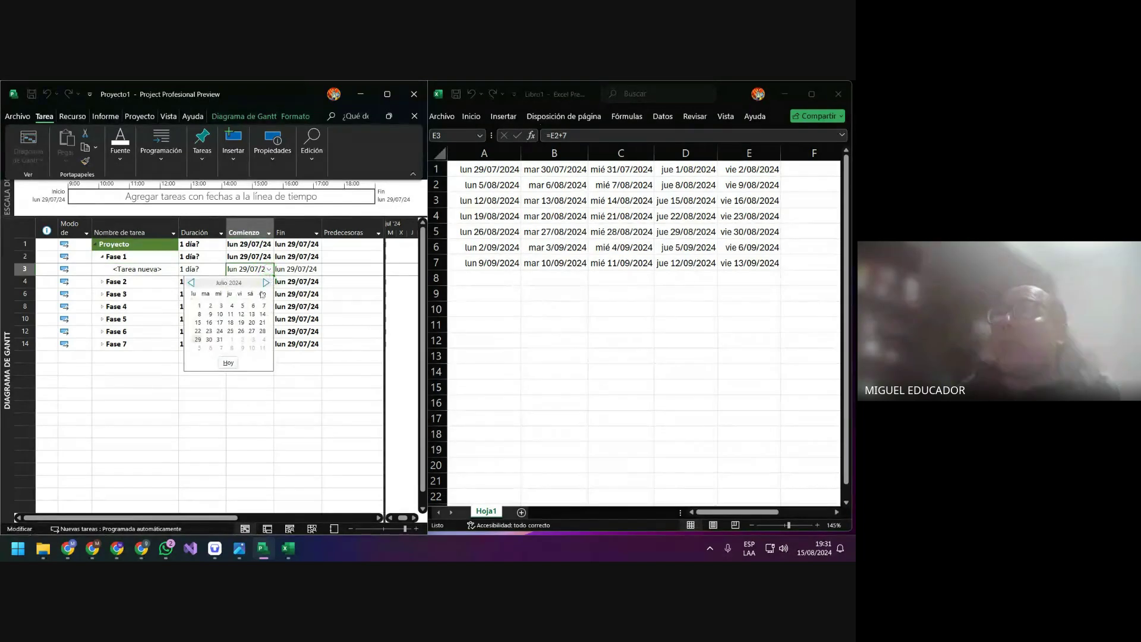
click(234, 341)
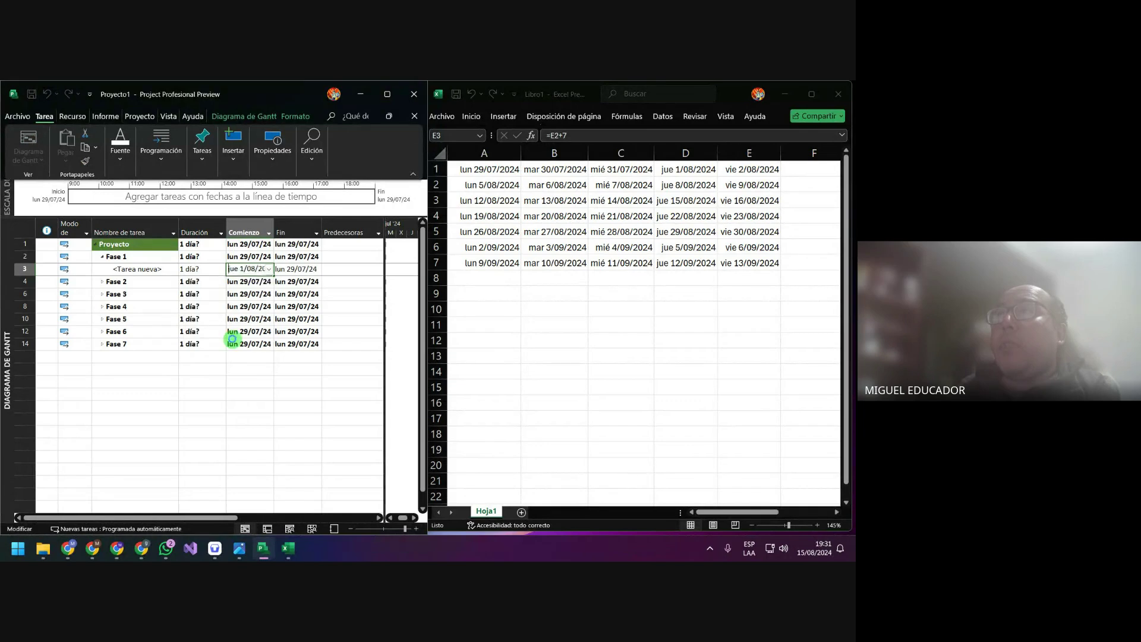
click(263, 283)
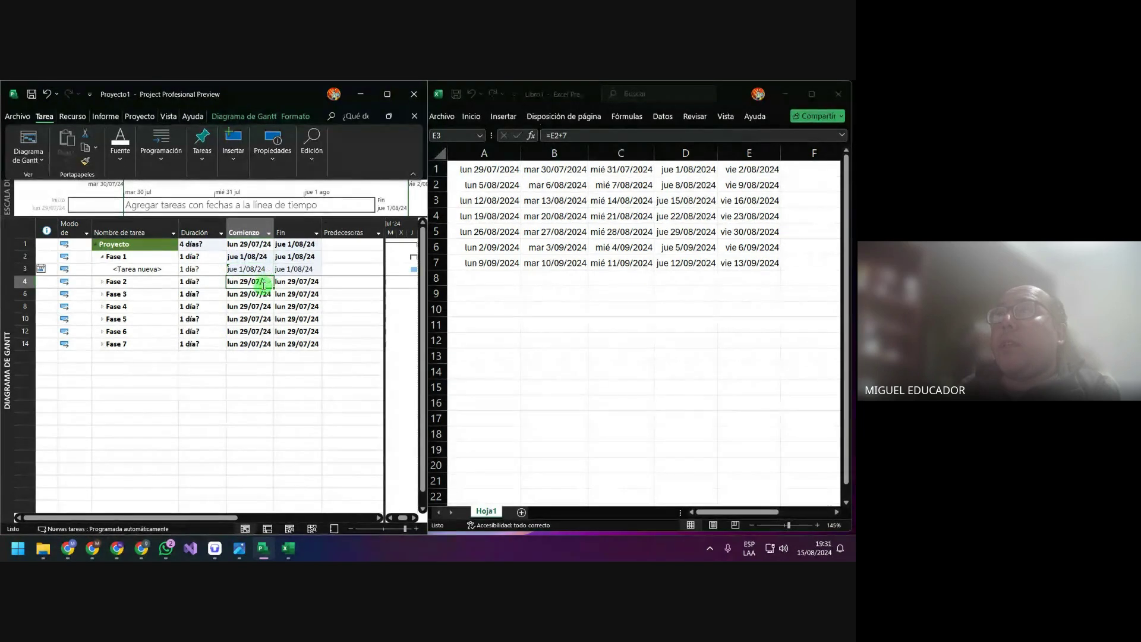
Expand Fase 2 and set its placeholder subtask's start date to jue 8/08/24
click(102, 281)
click(264, 294)
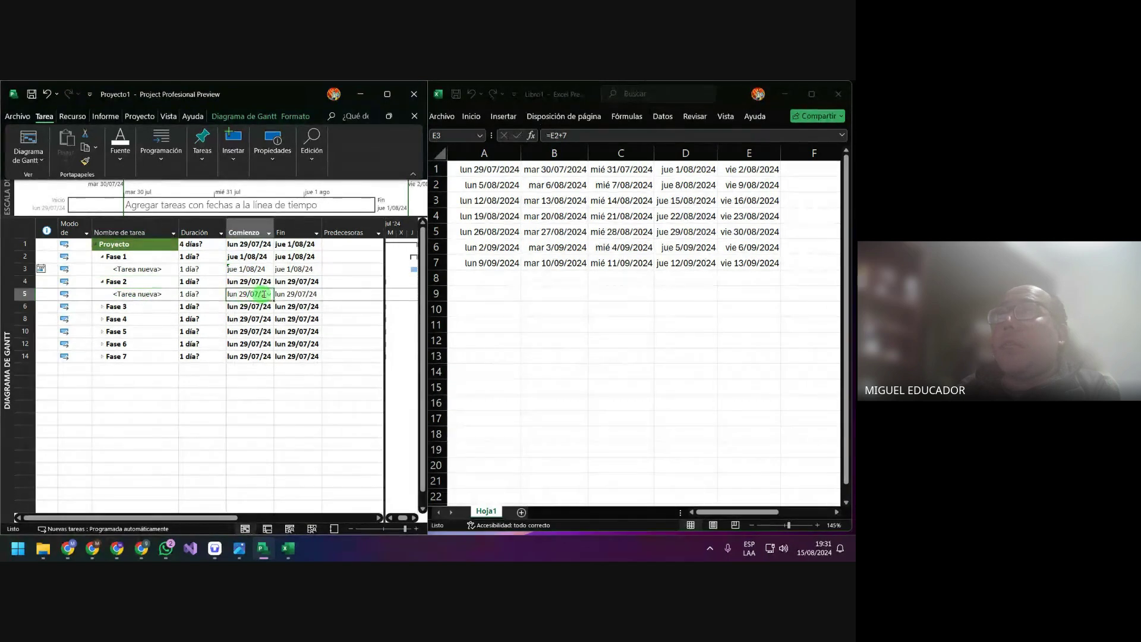
click(267, 294)
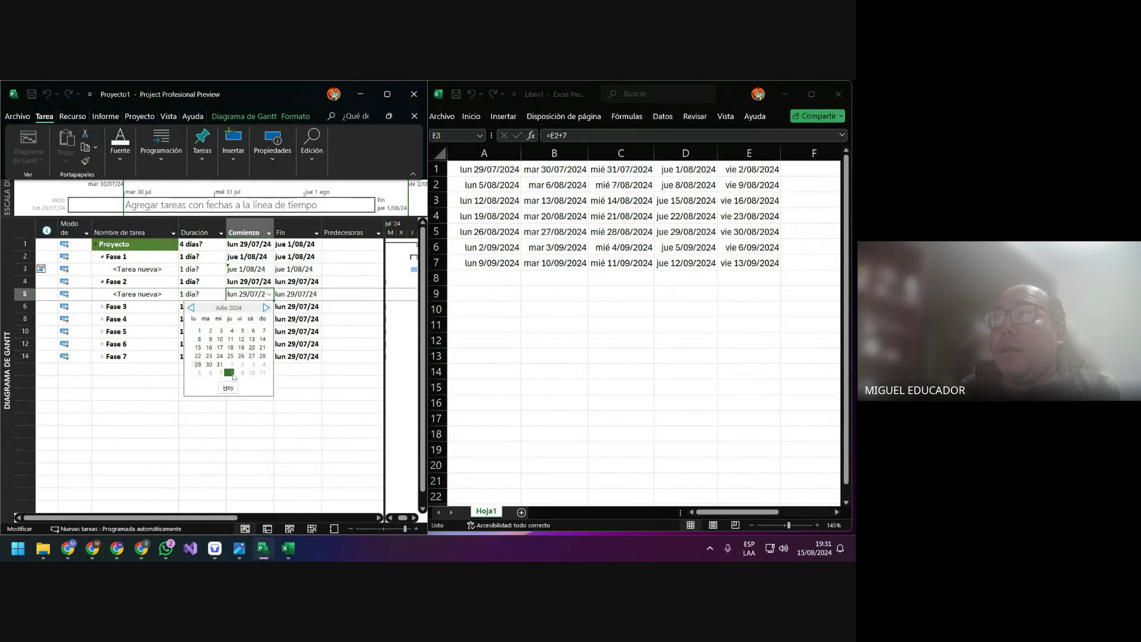
click(231, 373)
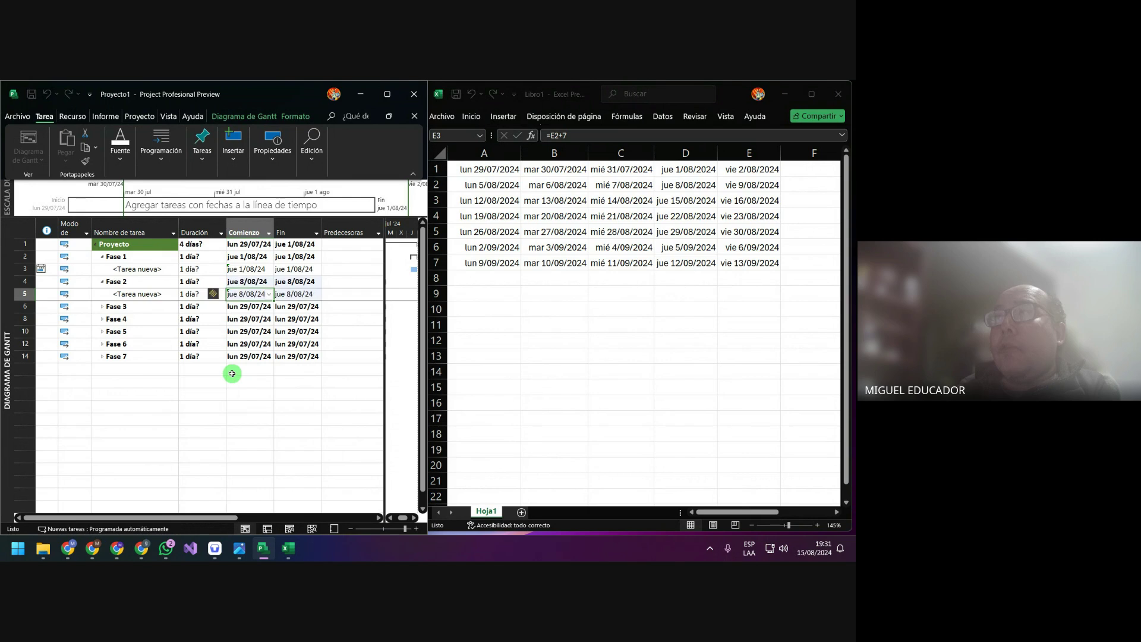
Expand Fase 3 and set its placeholder subtask's start date to jue 15/08/24
click(102, 307)
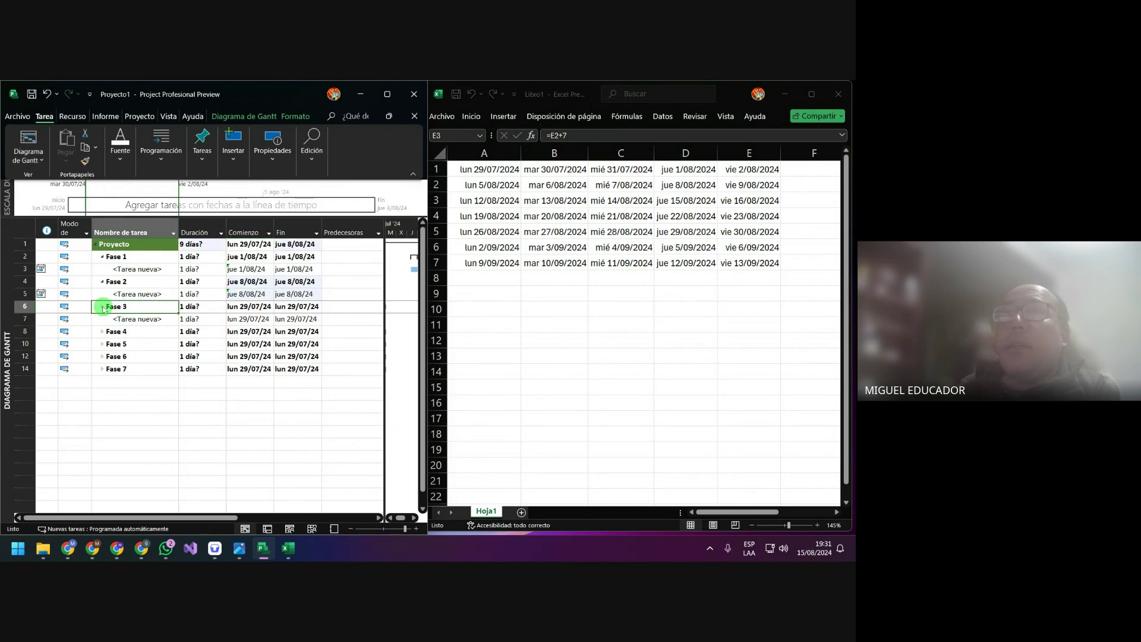
click(264, 320)
click(269, 320)
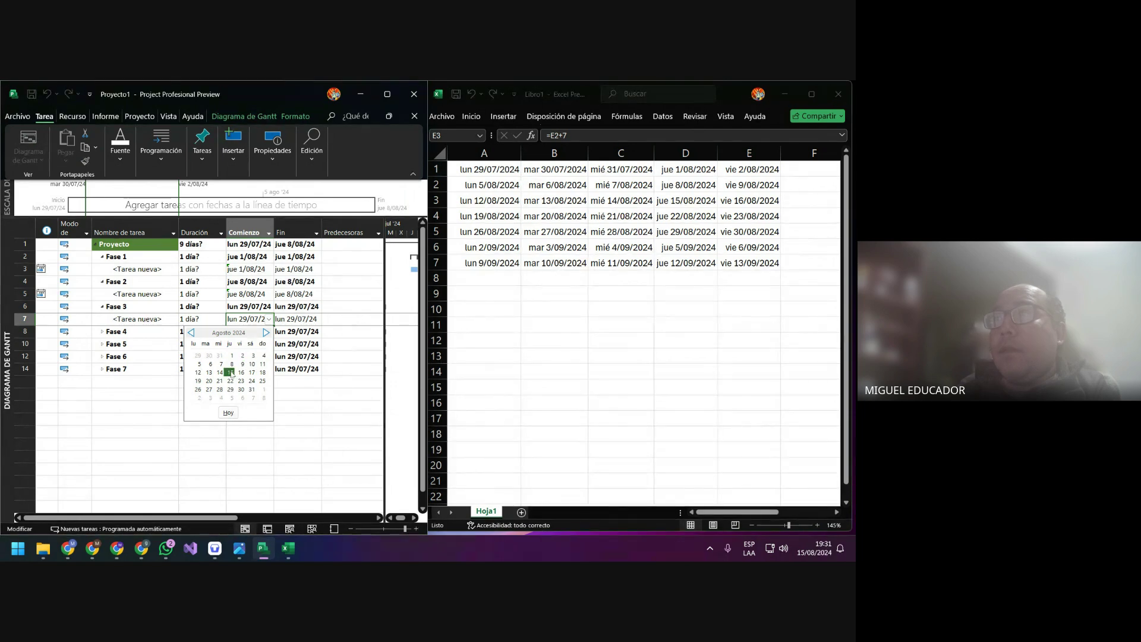
click(231, 373)
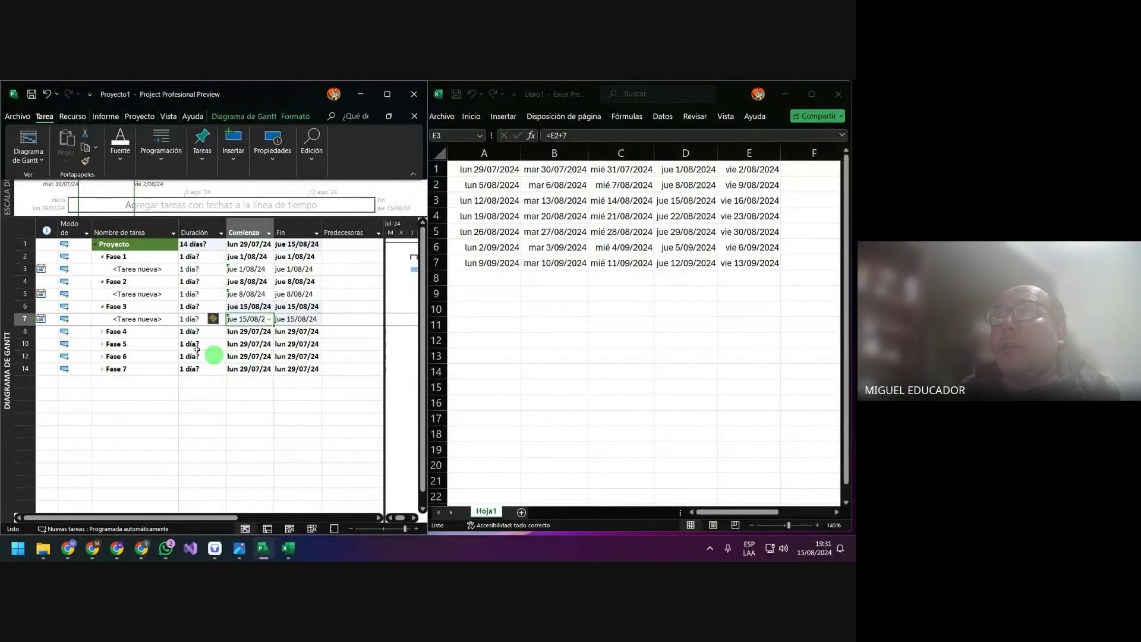
Expand Fase 4 and set its placeholder subtask's start date to jue 22/08/24
click(103, 332)
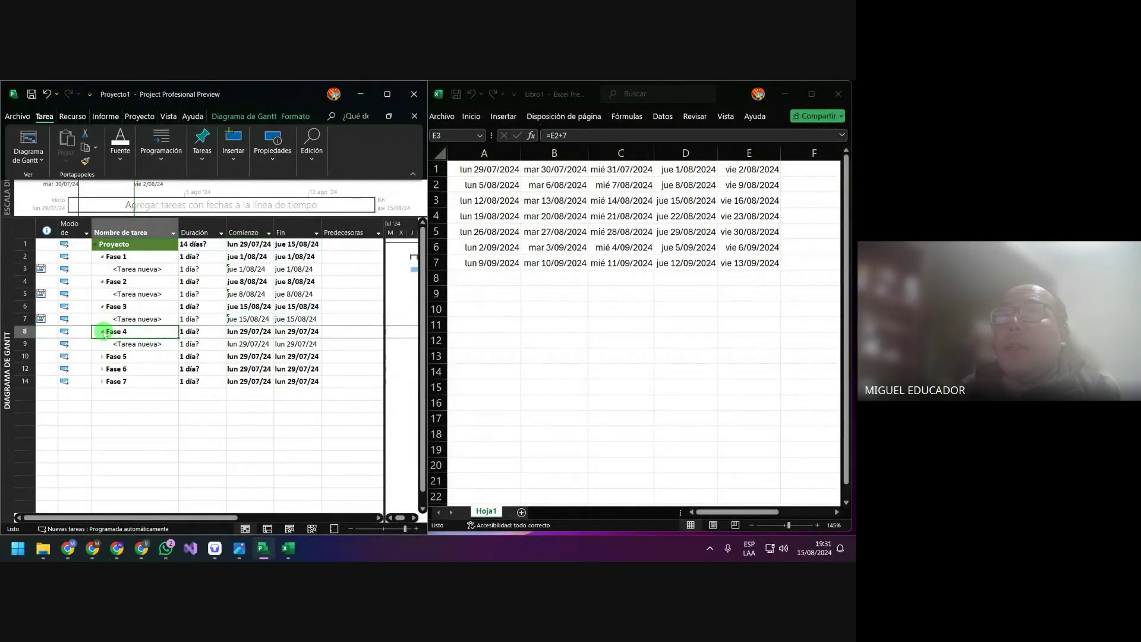
click(266, 346)
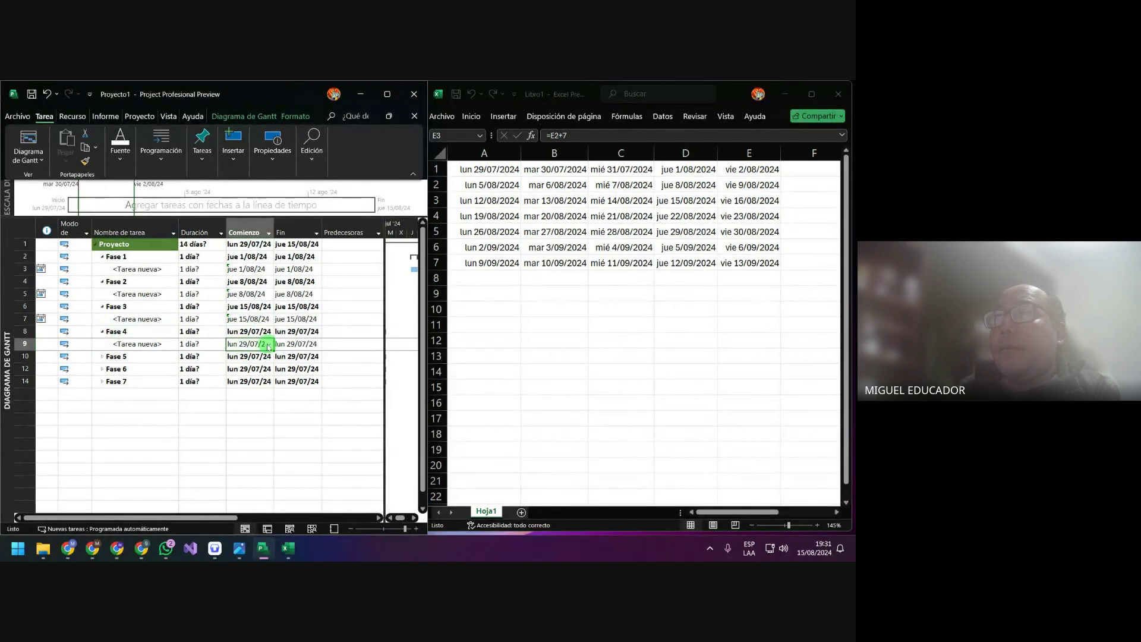
click(268, 345)
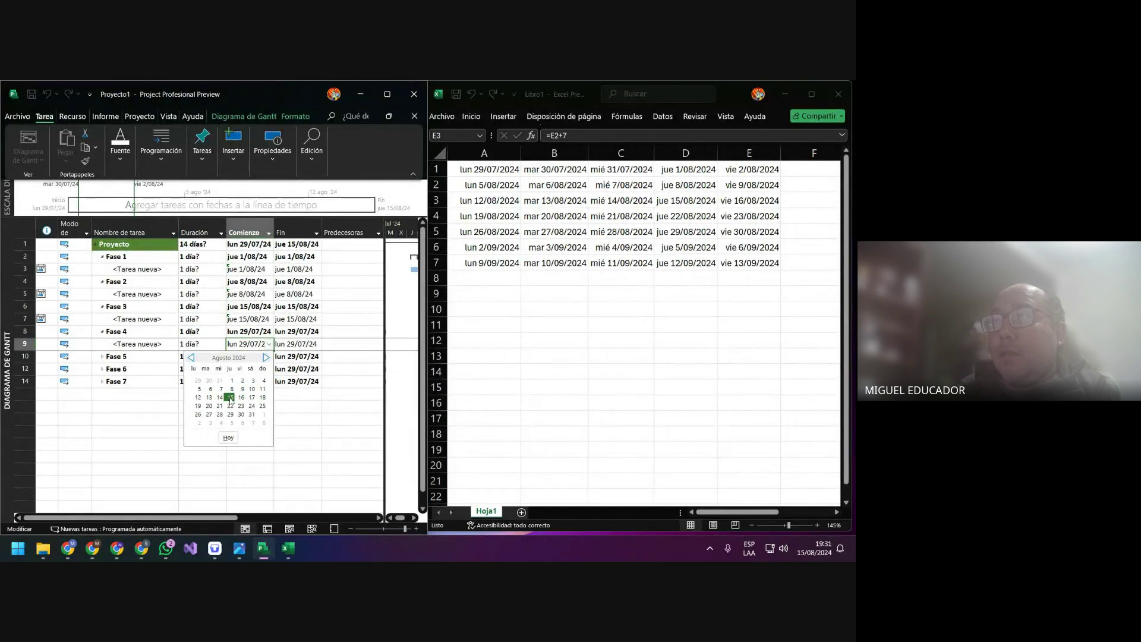
click(230, 406)
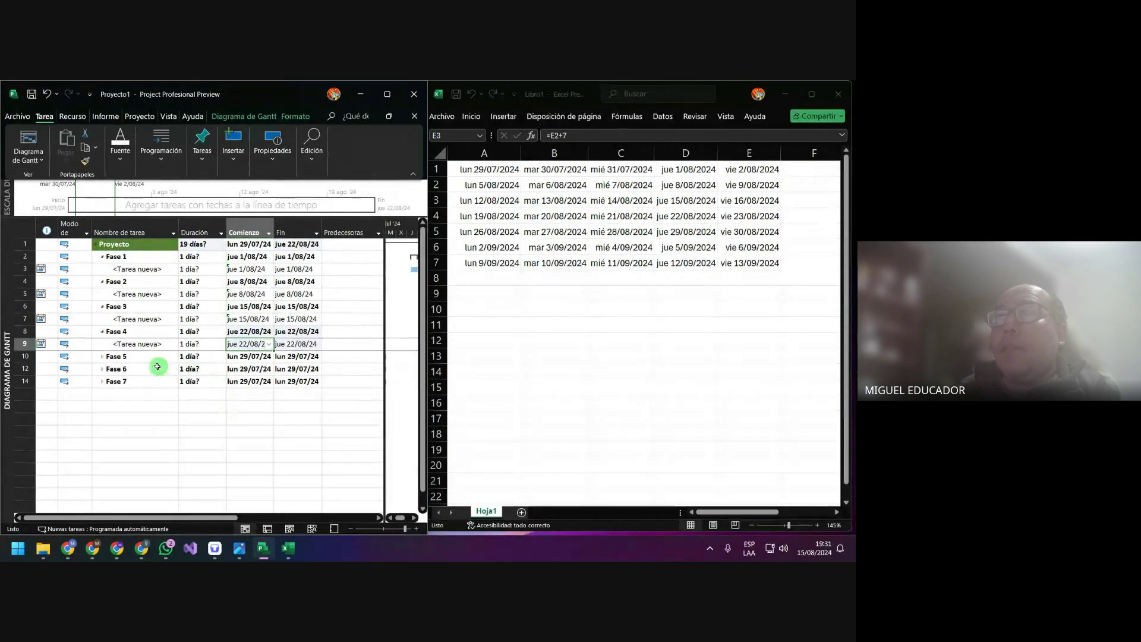
Expand Fase 5 and set its placeholder subtask's start date to jue 29/08/24
click(101, 356)
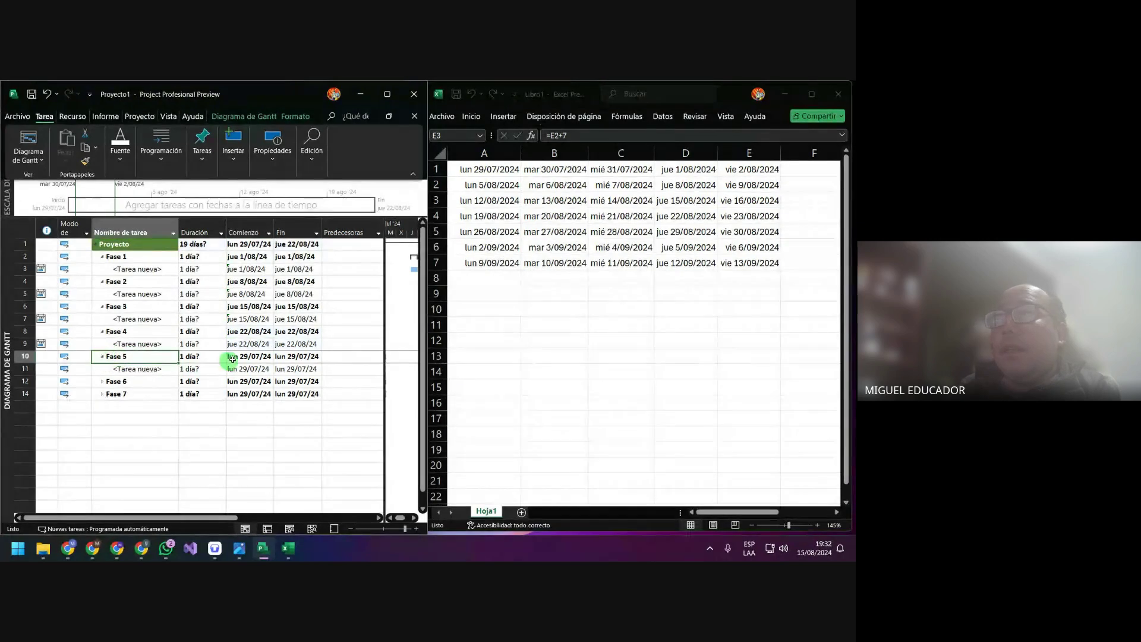
click(266, 369)
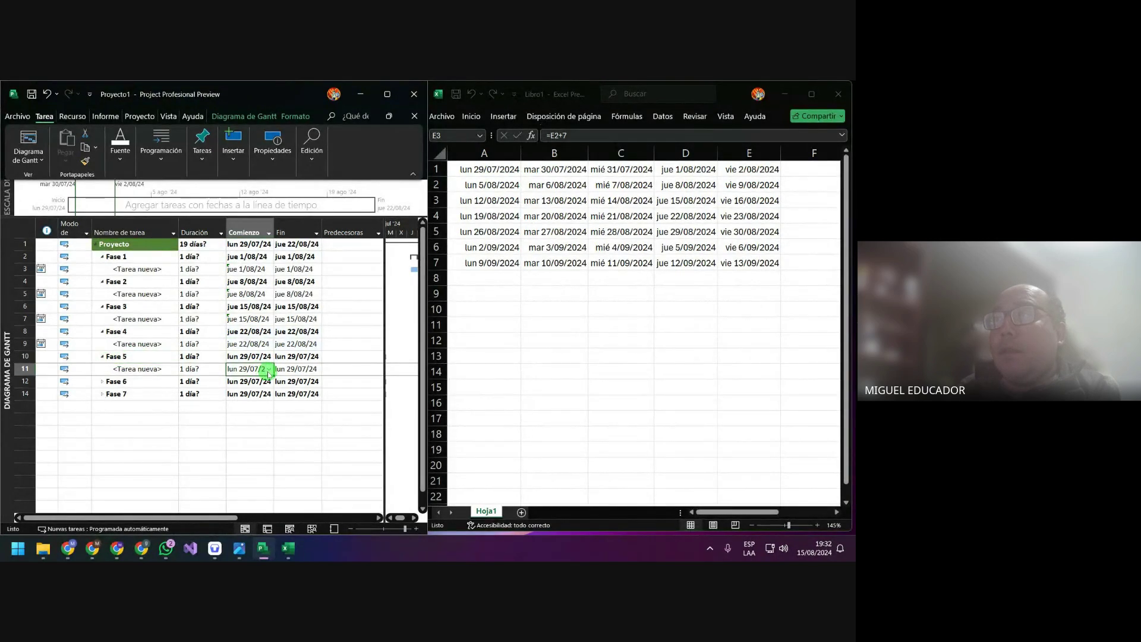
click(268, 370)
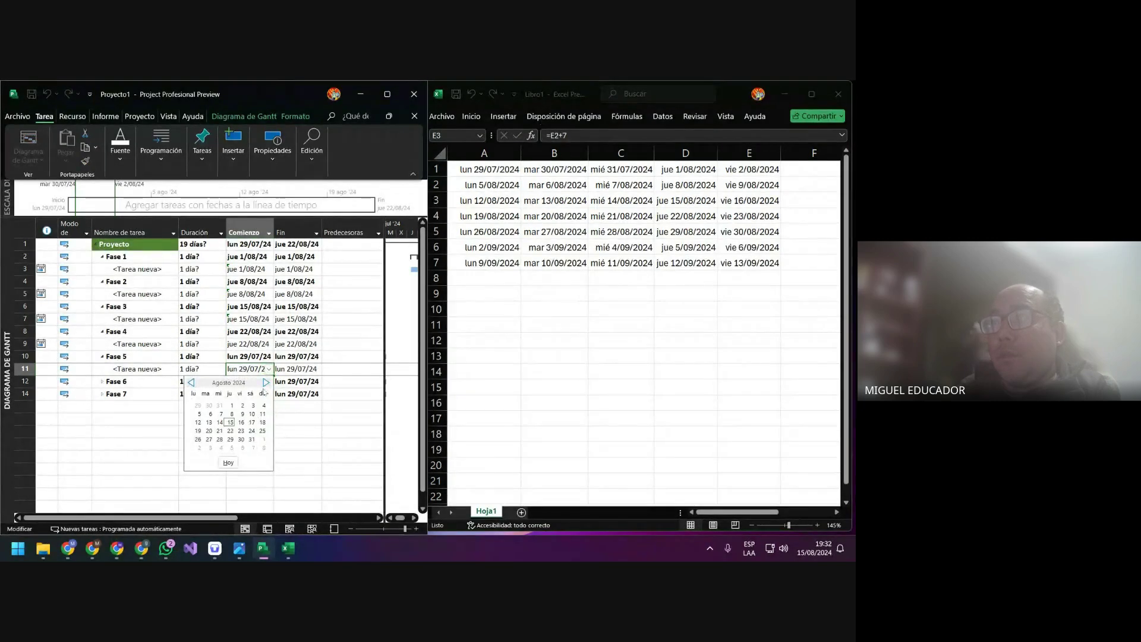
click(231, 439)
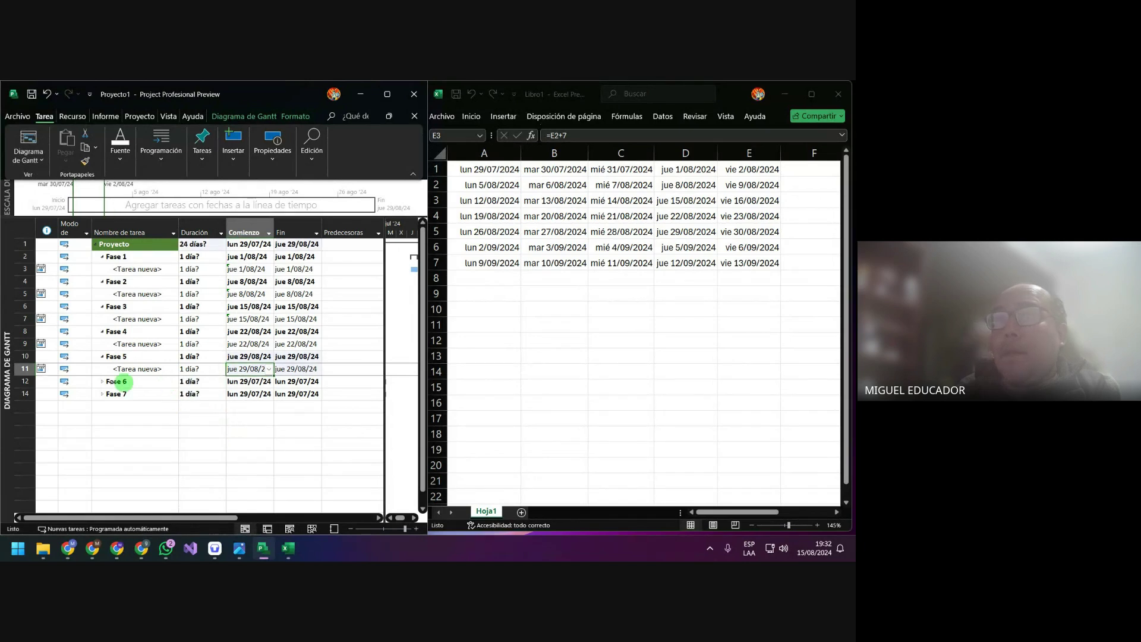
Expand Fase 6 and set its placeholder subtask's start date to jue 5/09/24
click(102, 381)
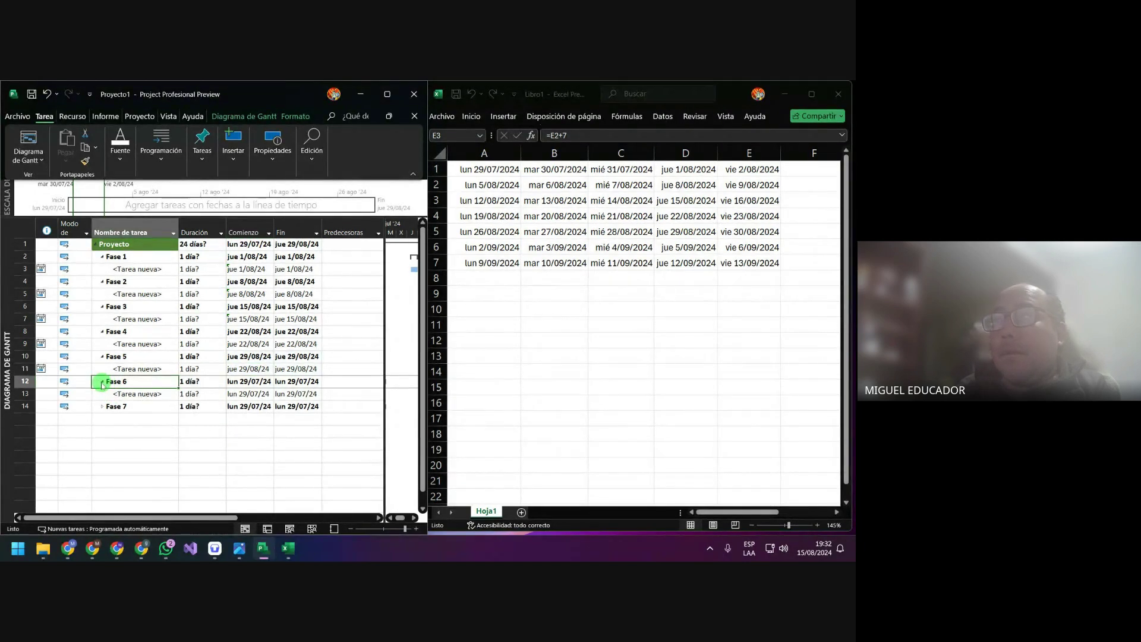
click(244, 394)
click(269, 397)
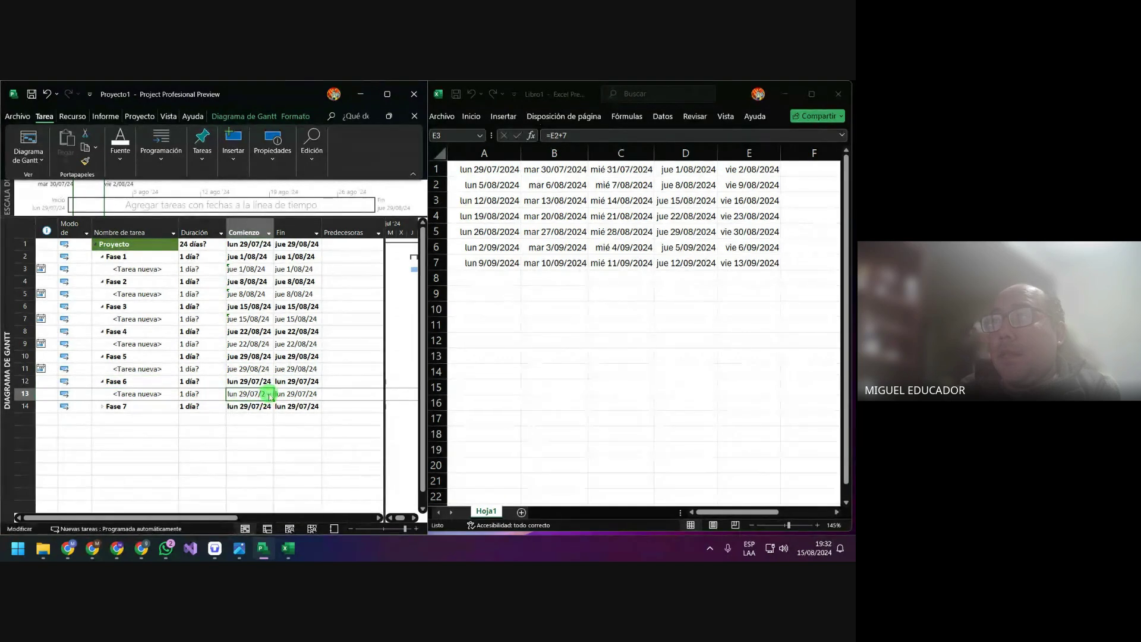
click(269, 397)
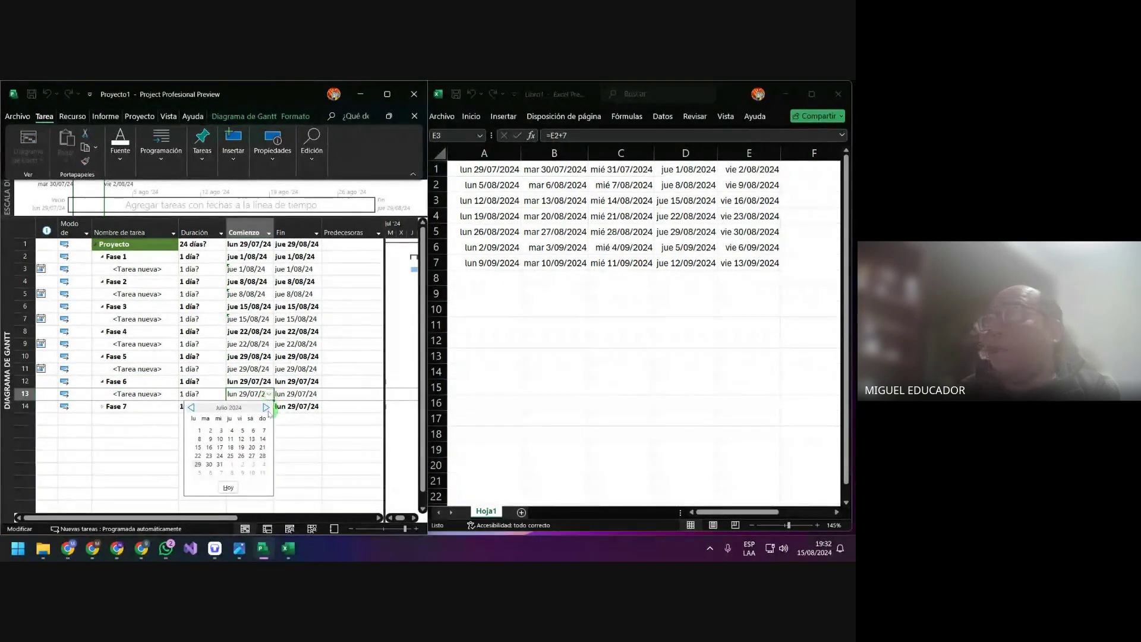
click(266, 408)
click(265, 408)
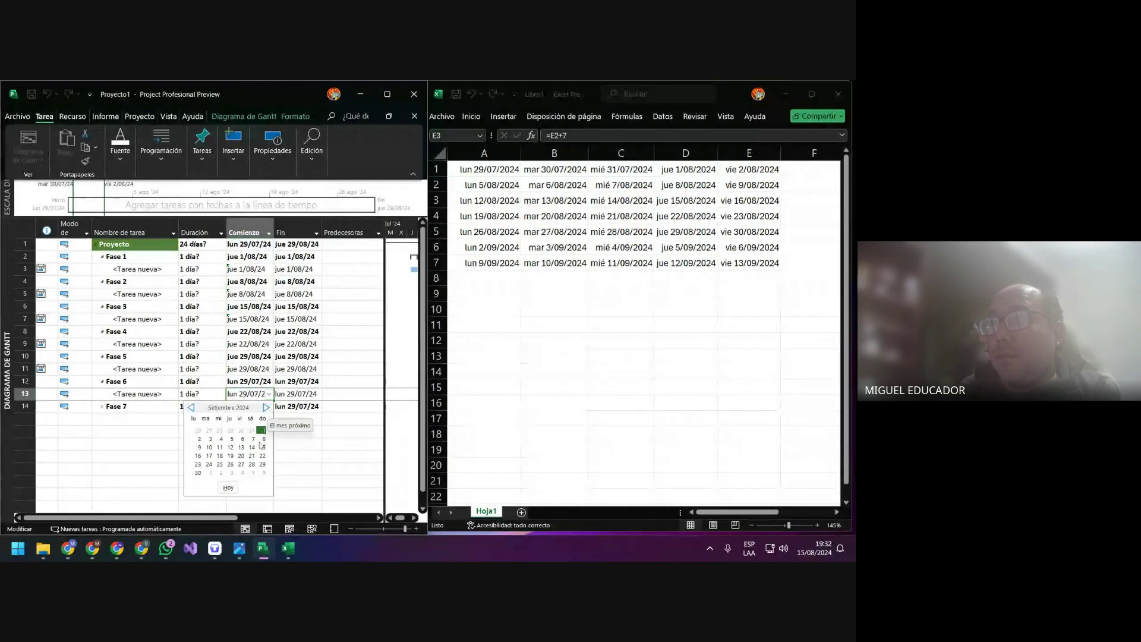
click(243, 440)
click(230, 439)
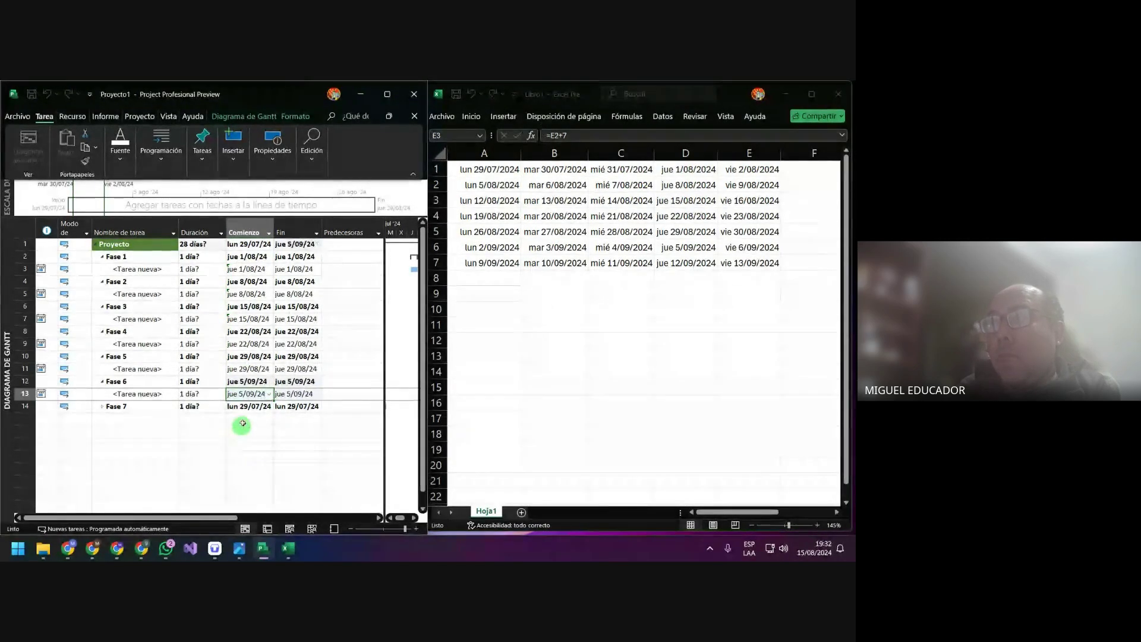
Expand Fase 7 and set its placeholder subtask's start date to jue 12/09/24
click(102, 407)
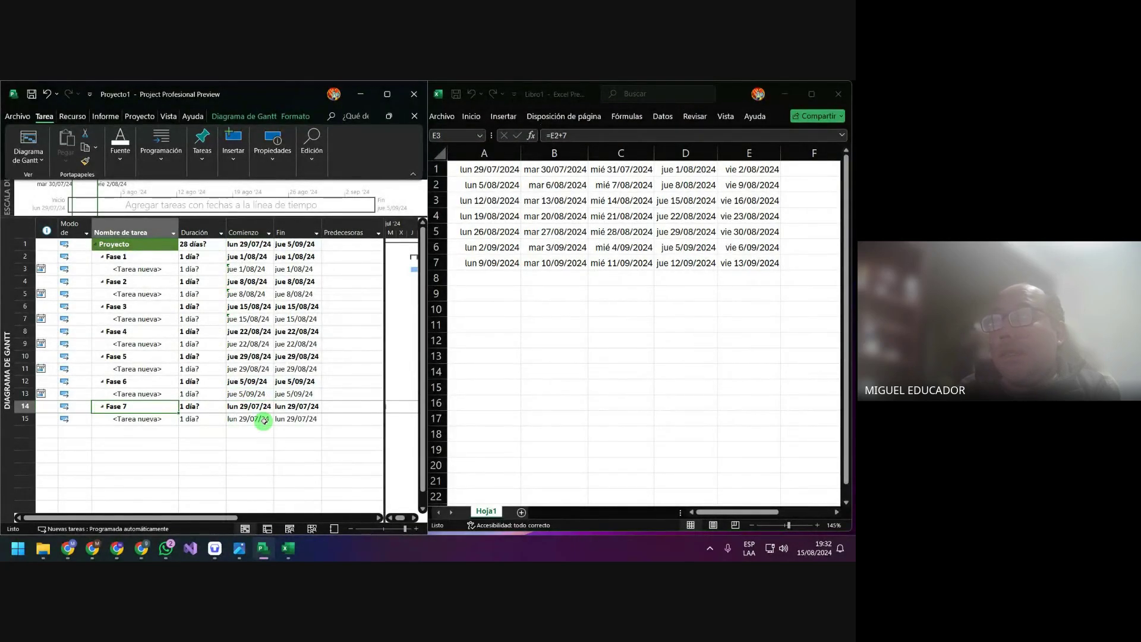
click(262, 420)
click(269, 420)
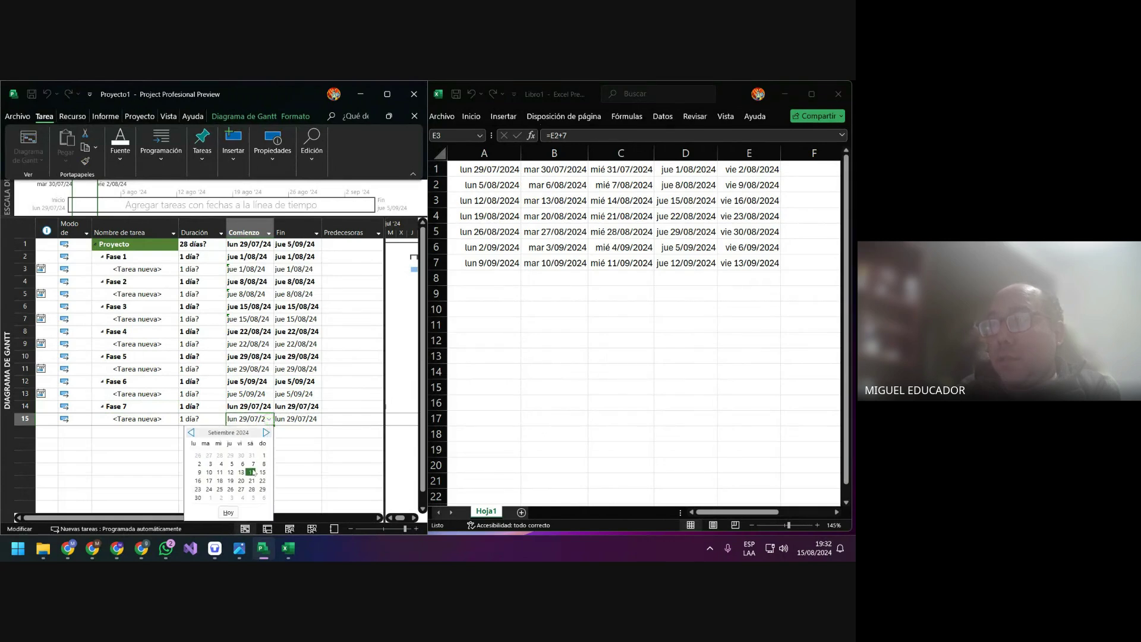
click(230, 472)
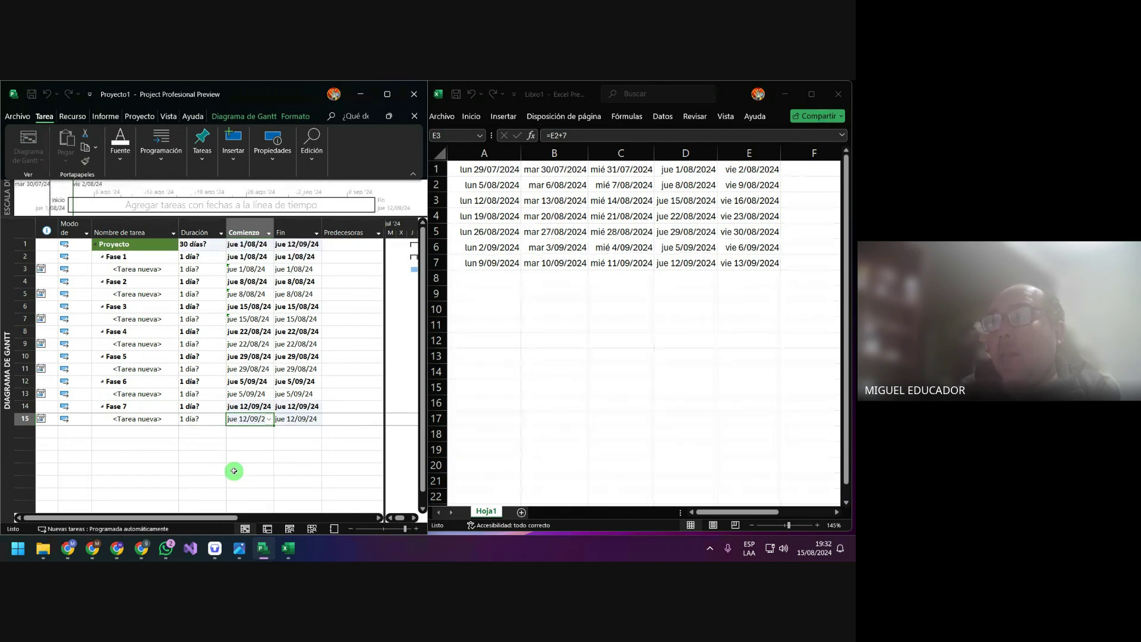
click(234, 469)
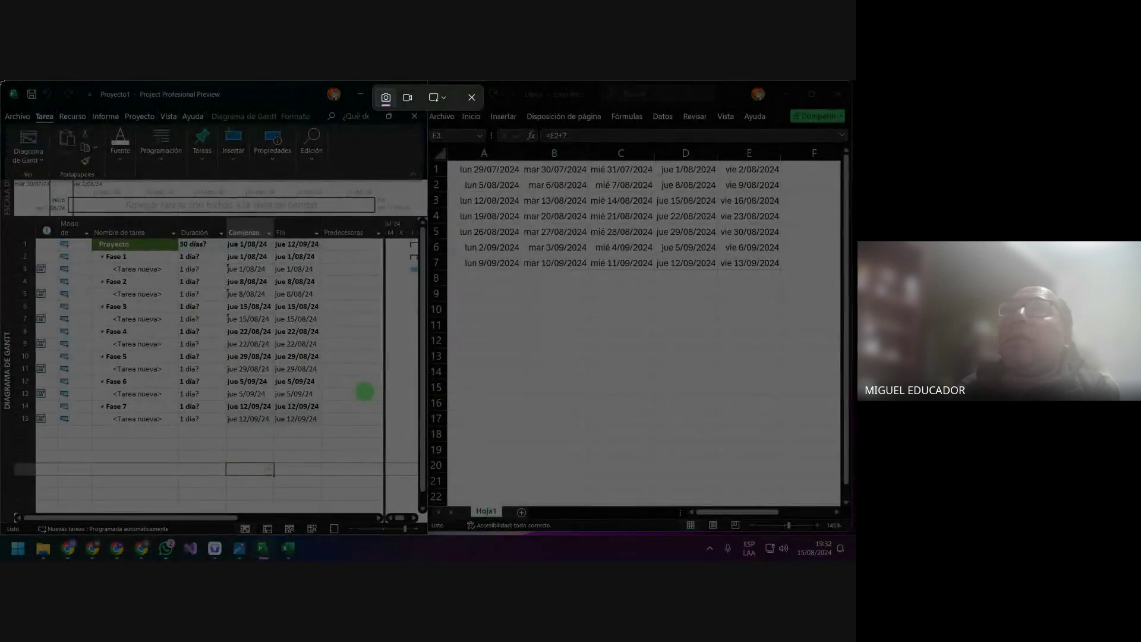
Capture a screenshot of the schedule and date sheet, and open the ANALISIS Y DISEÑO DE SISTEMAS - NOCHE group chat in WhatsApp
drag(1, 82, 855, 534)
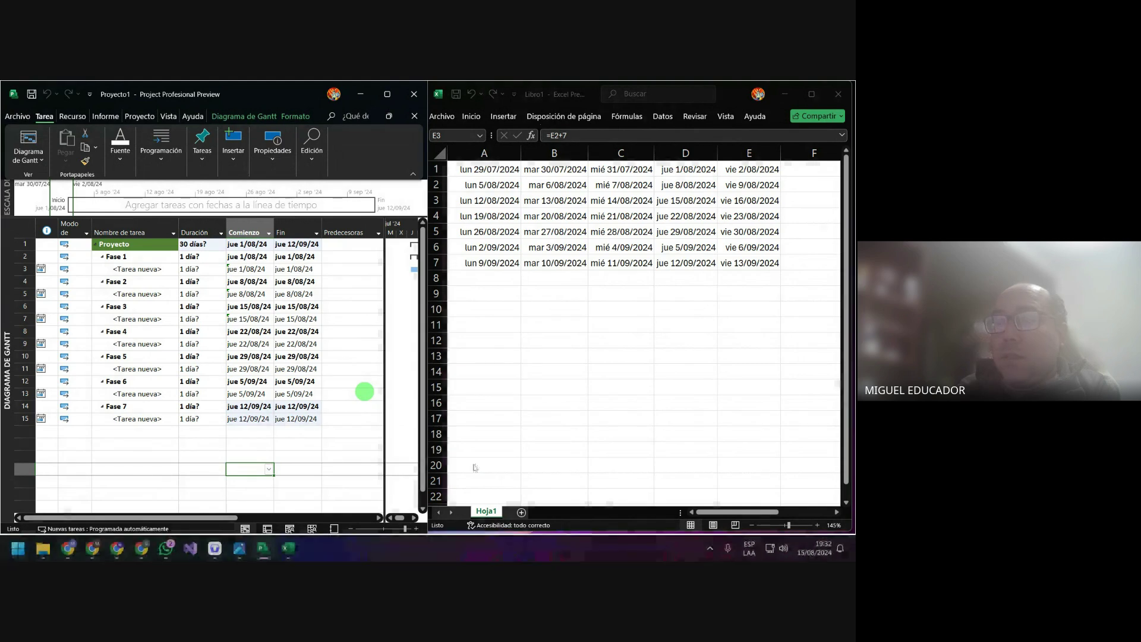
click(166, 548)
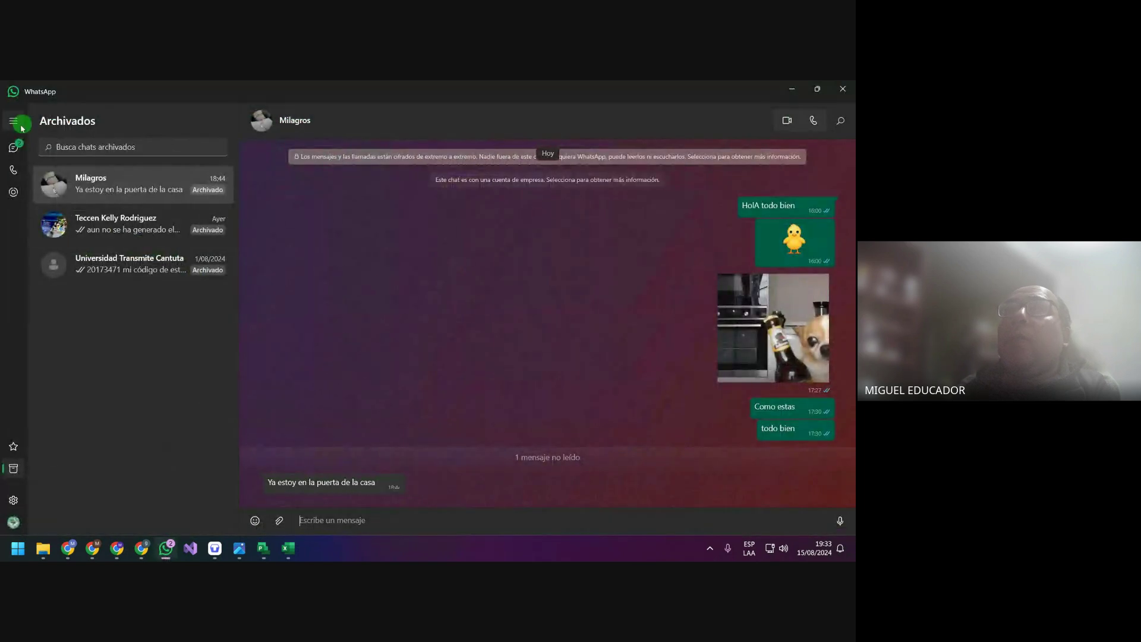
click(13, 146)
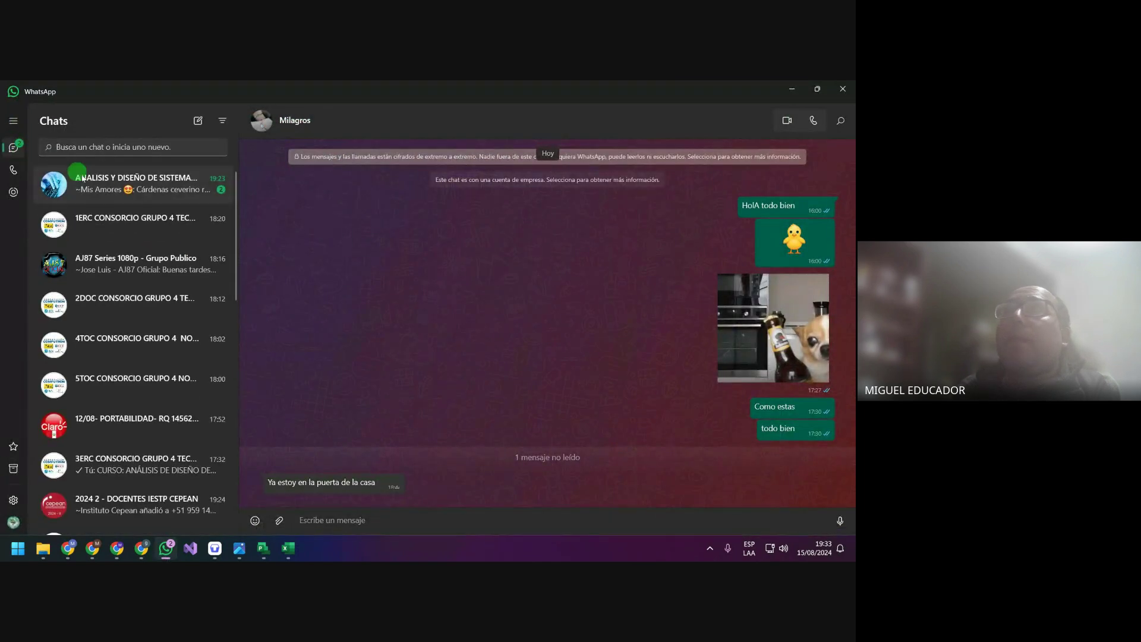
click(104, 185)
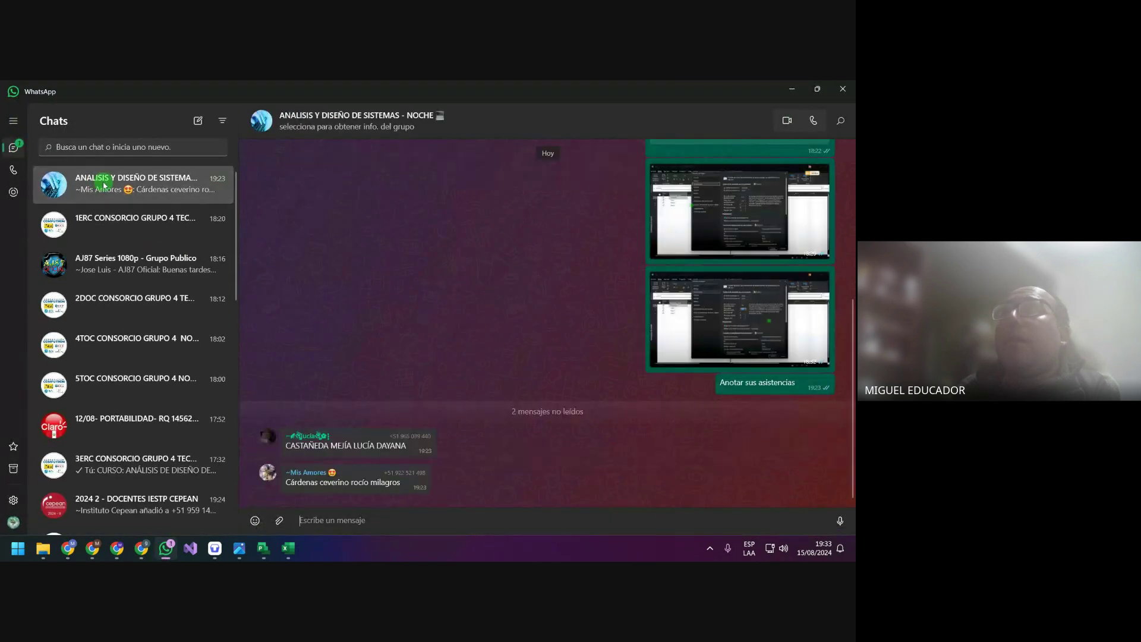
Paste the screenshot into the group chat, send it without a caption, and minimize WhatsApp
right_click(326, 519)
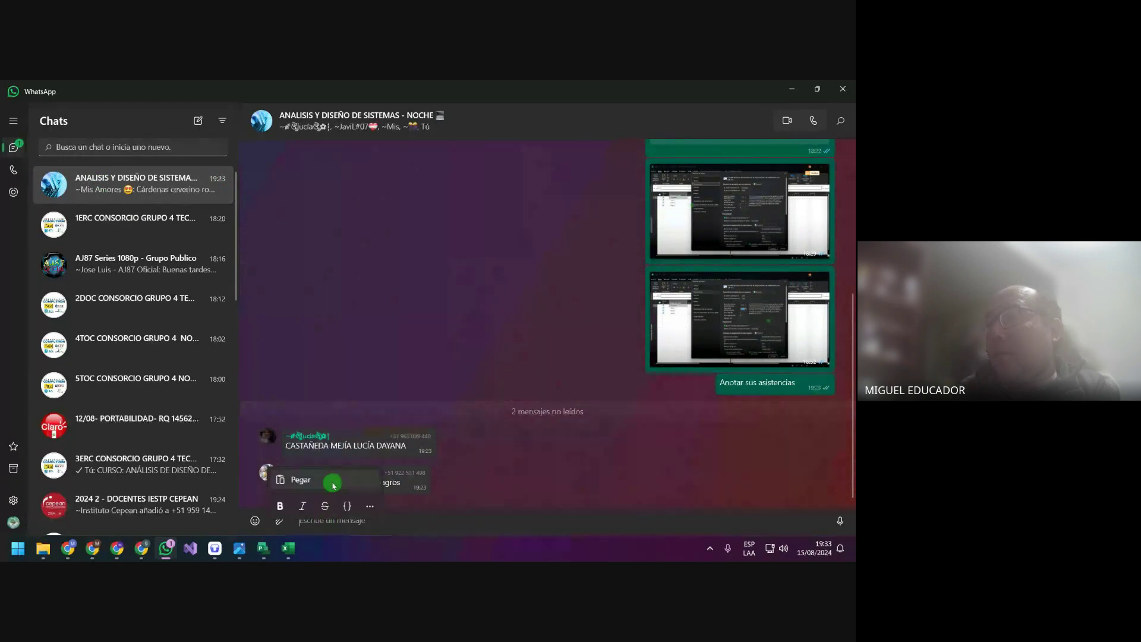
click(390, 371)
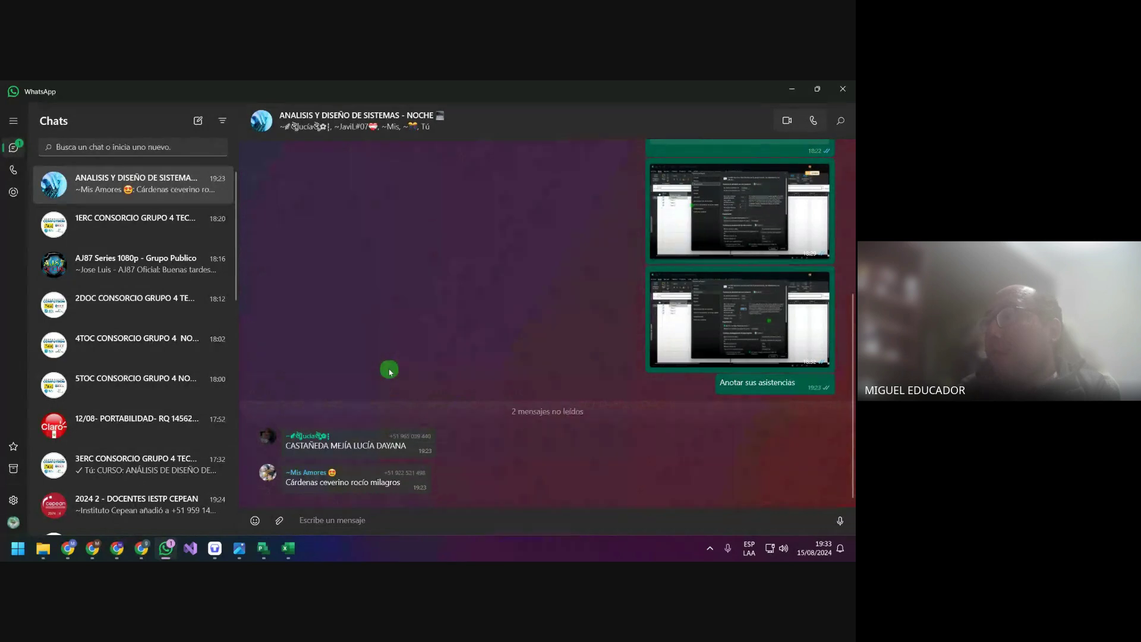
key(ctrl+v)
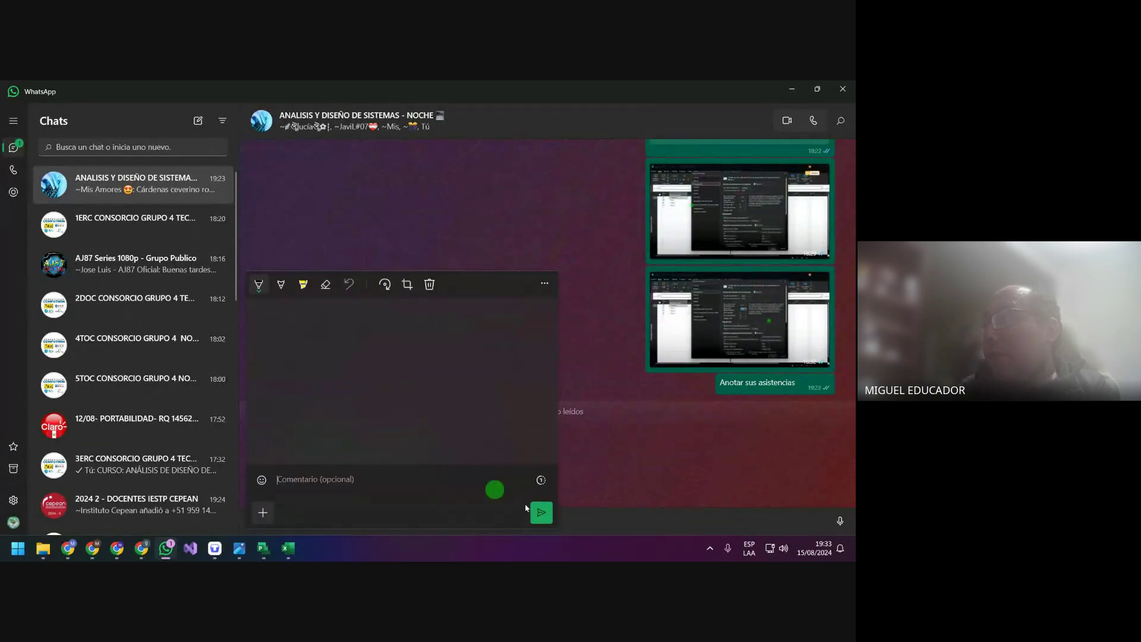
click(539, 511)
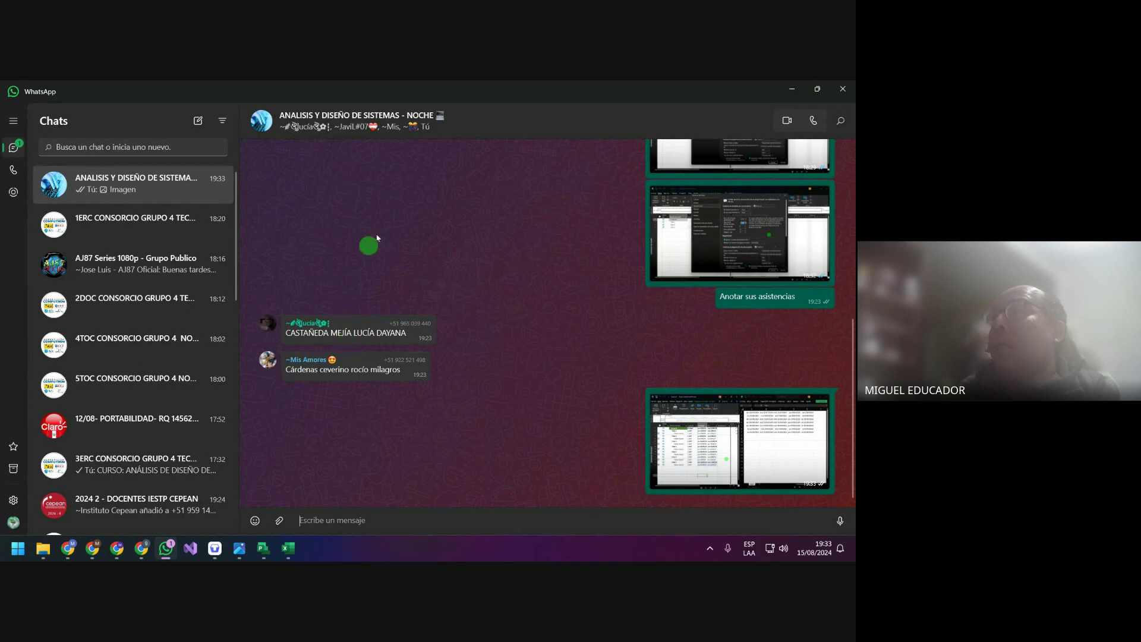
click(795, 88)
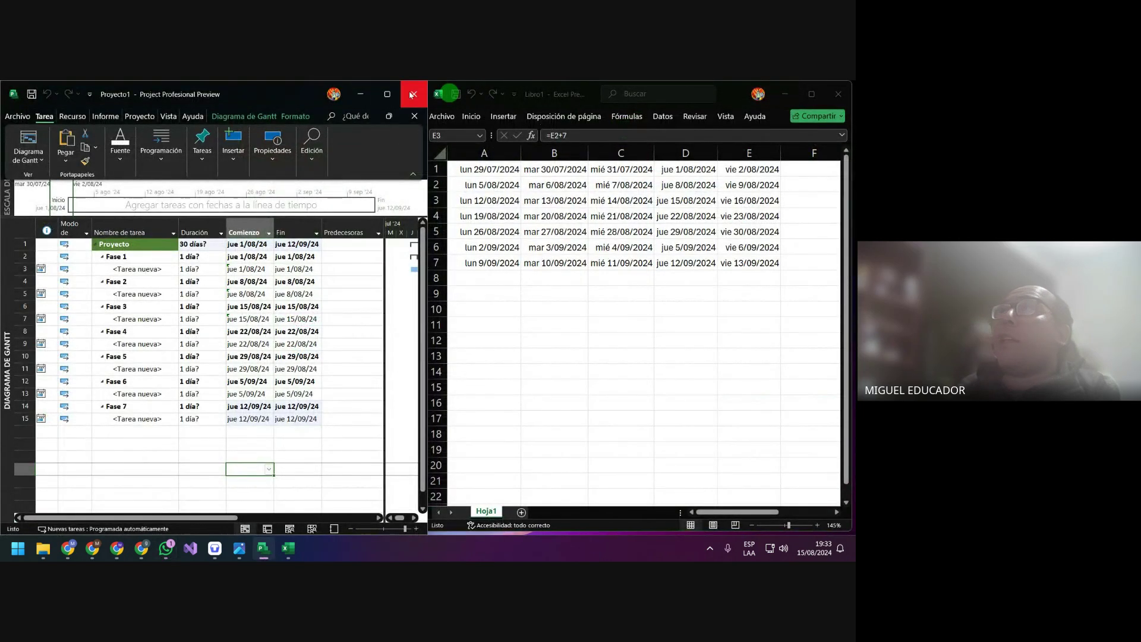
Close Project and save the Excel workbook as Libro1 in the Escritorio folder
click(412, 95)
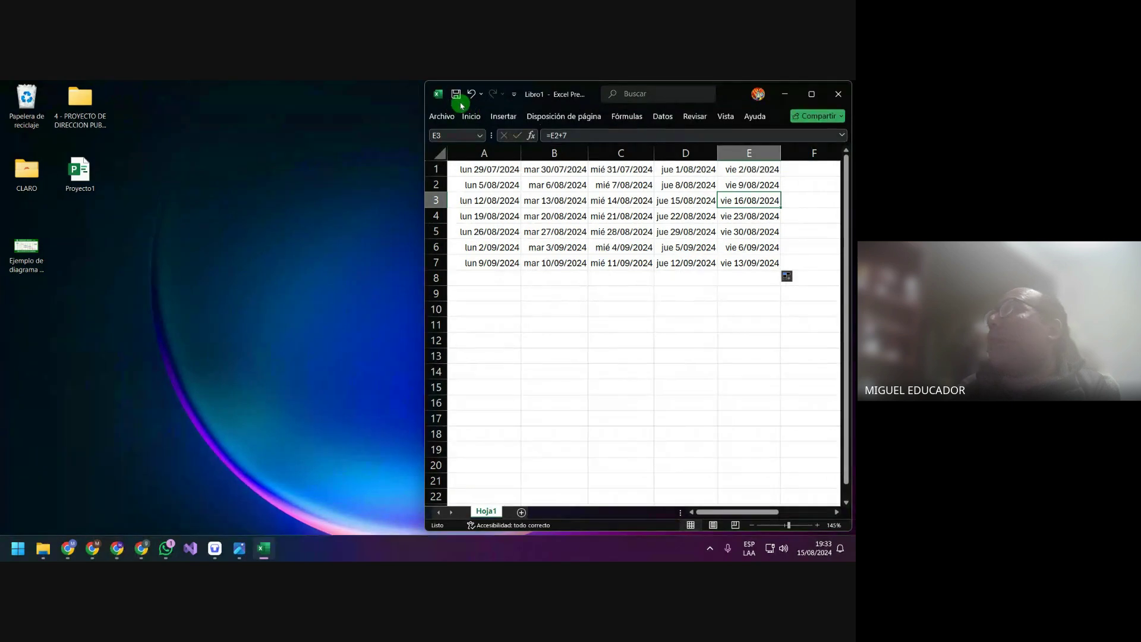
click(457, 94)
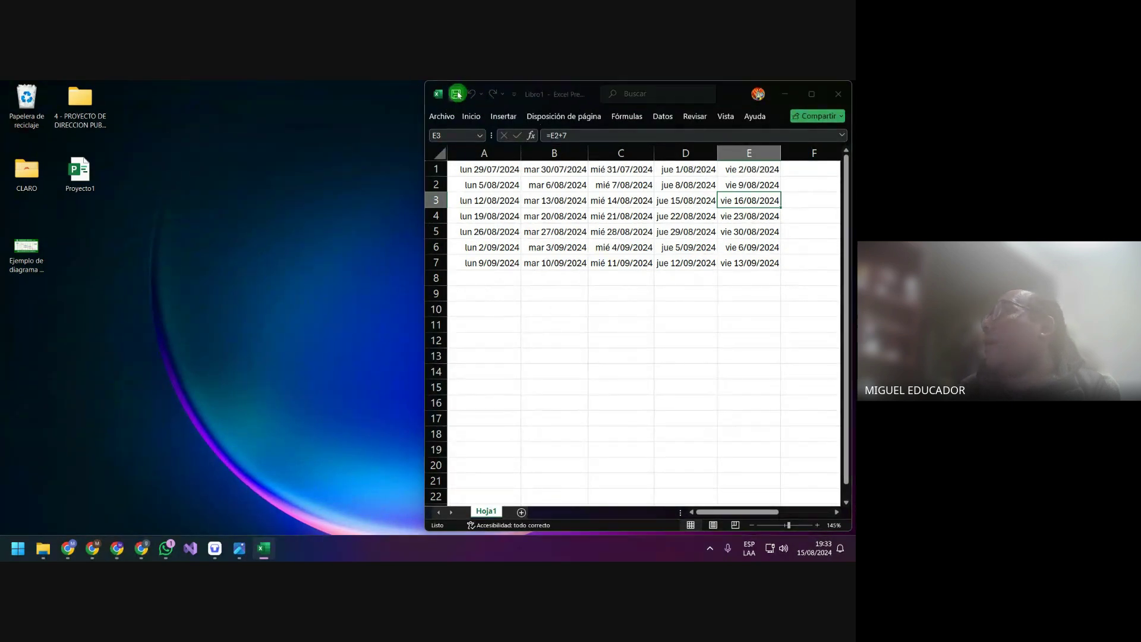
click(616, 327)
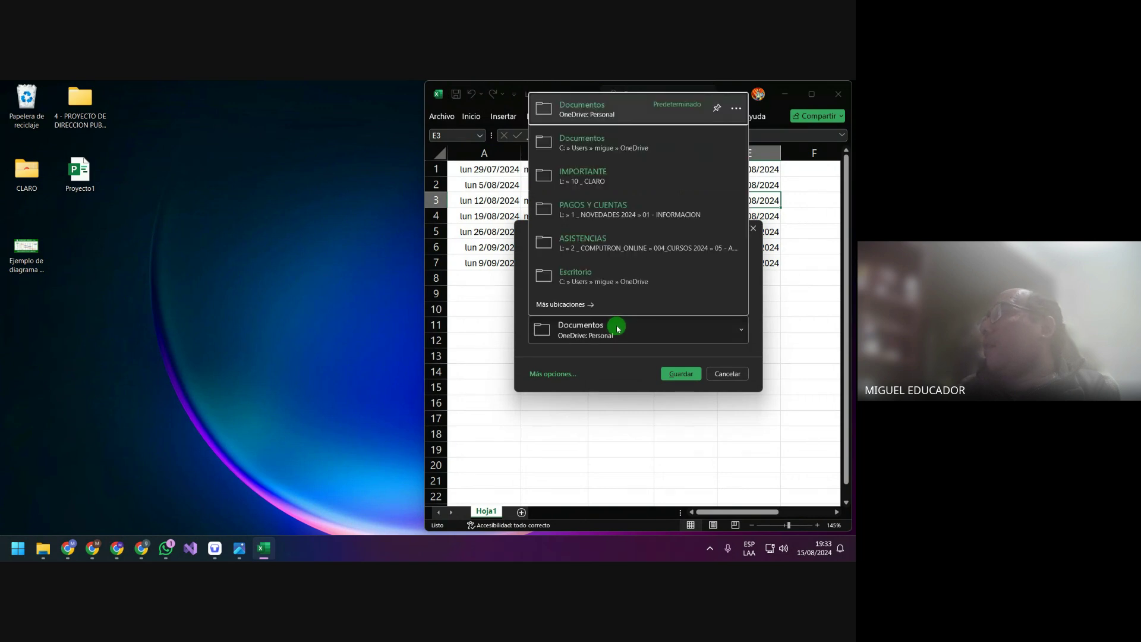
click(572, 276)
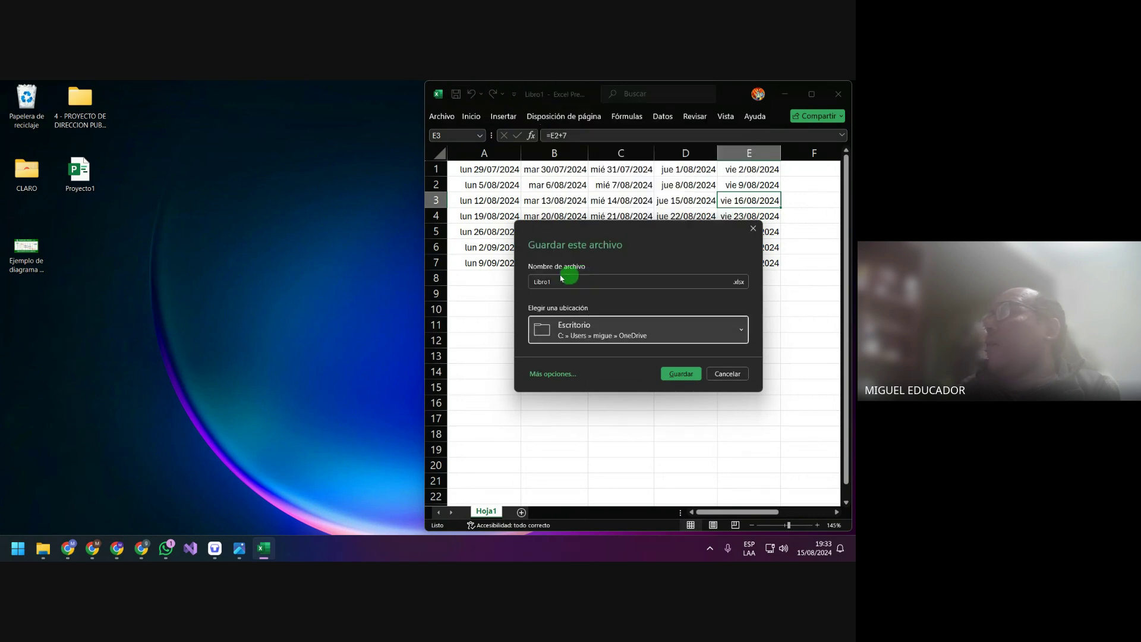
click(681, 373)
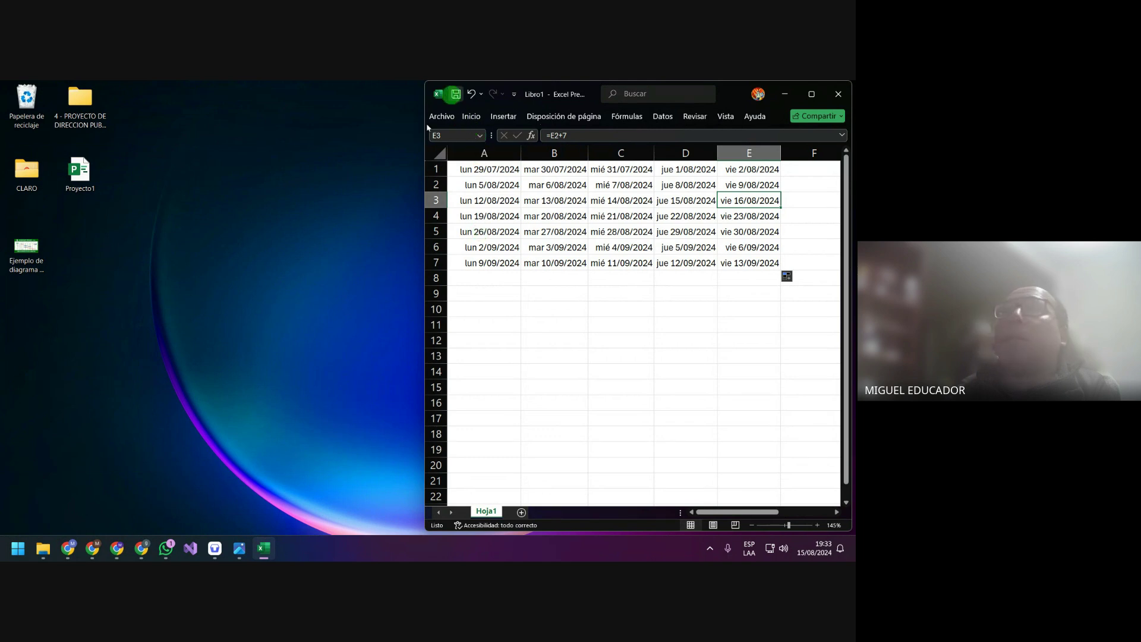
Refresh the desktop and close the Excel workbook
click(214, 212)
right_click(255, 252)
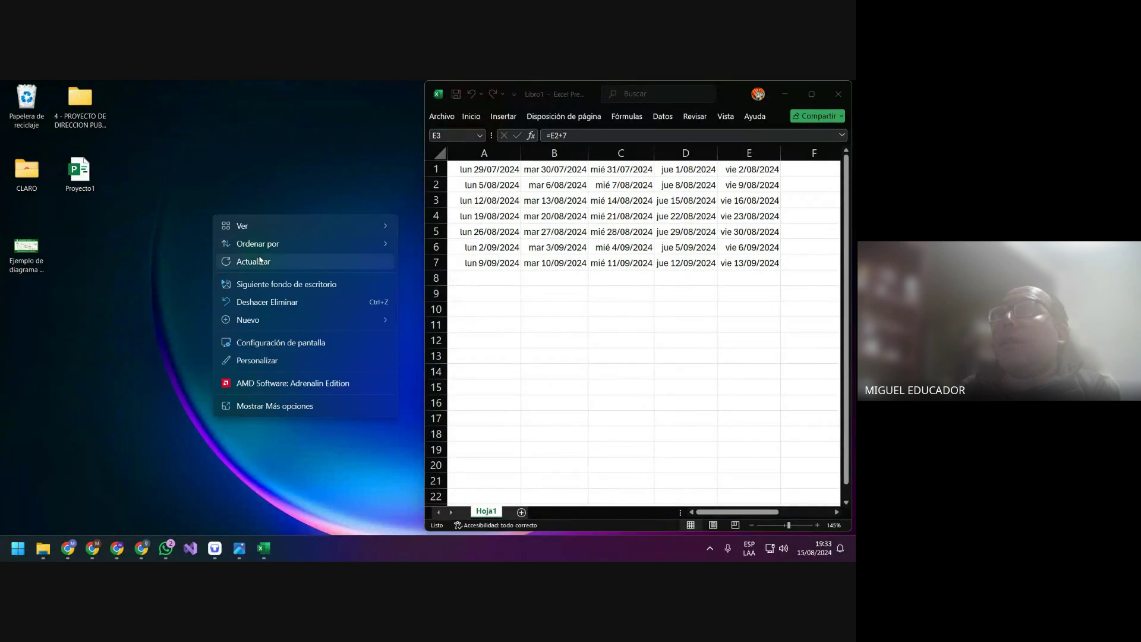
click(260, 259)
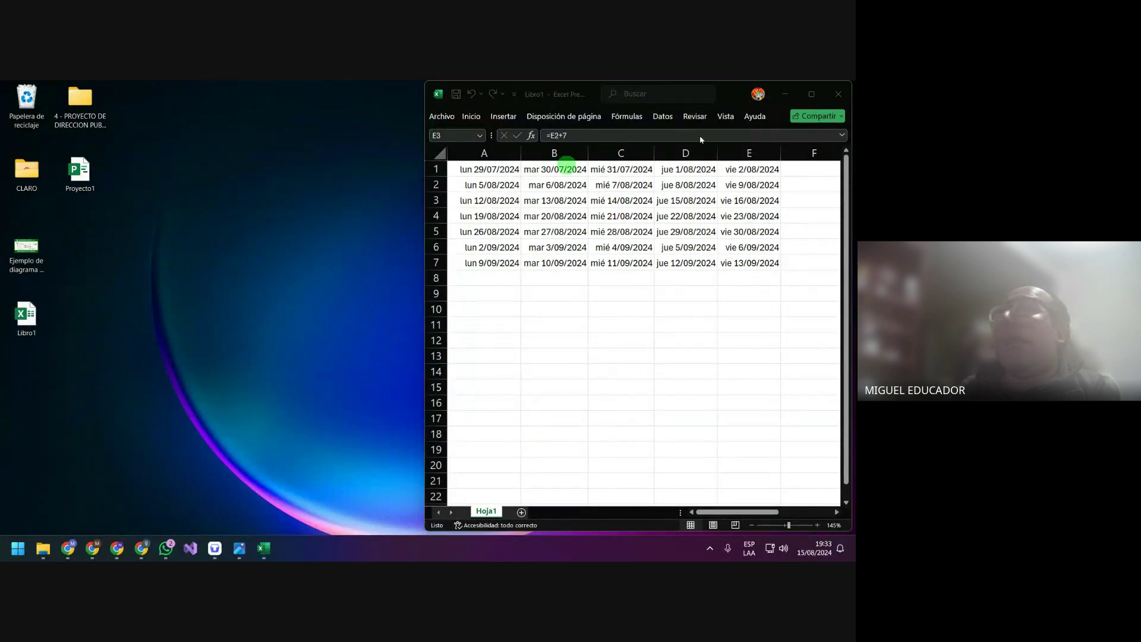
click(847, 92)
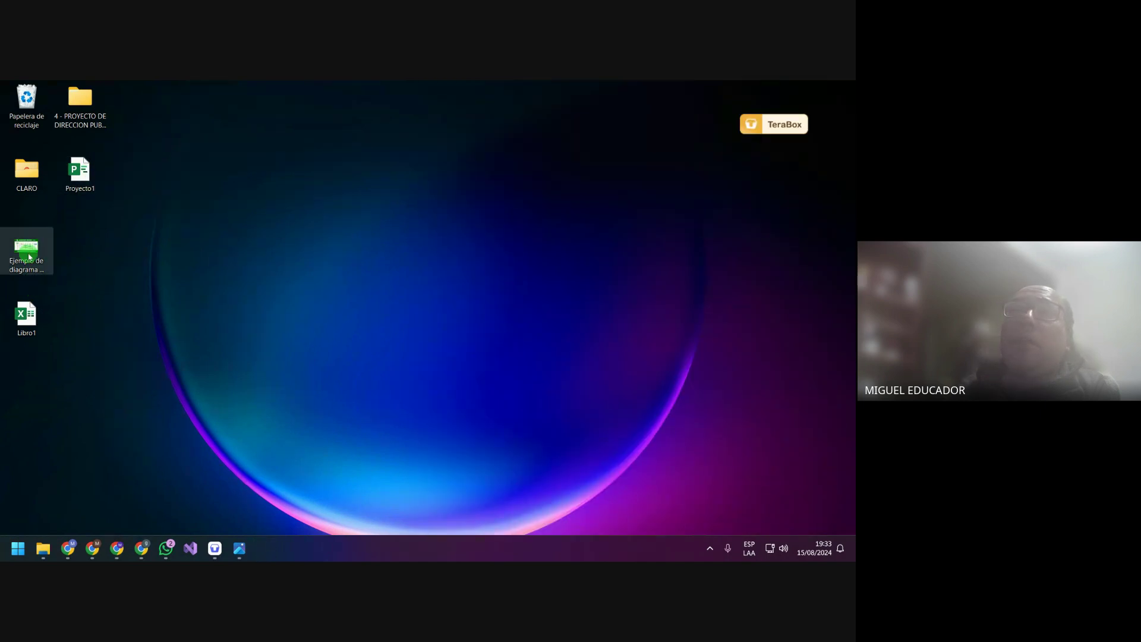
Line up Libro1 and Proyecto1 beside the Ejemplo de diagrama image on the desktop and cut the three files
drag(25, 323, 79, 264)
drag(79, 172, 143, 255)
drag(40, 291, 26, 252)
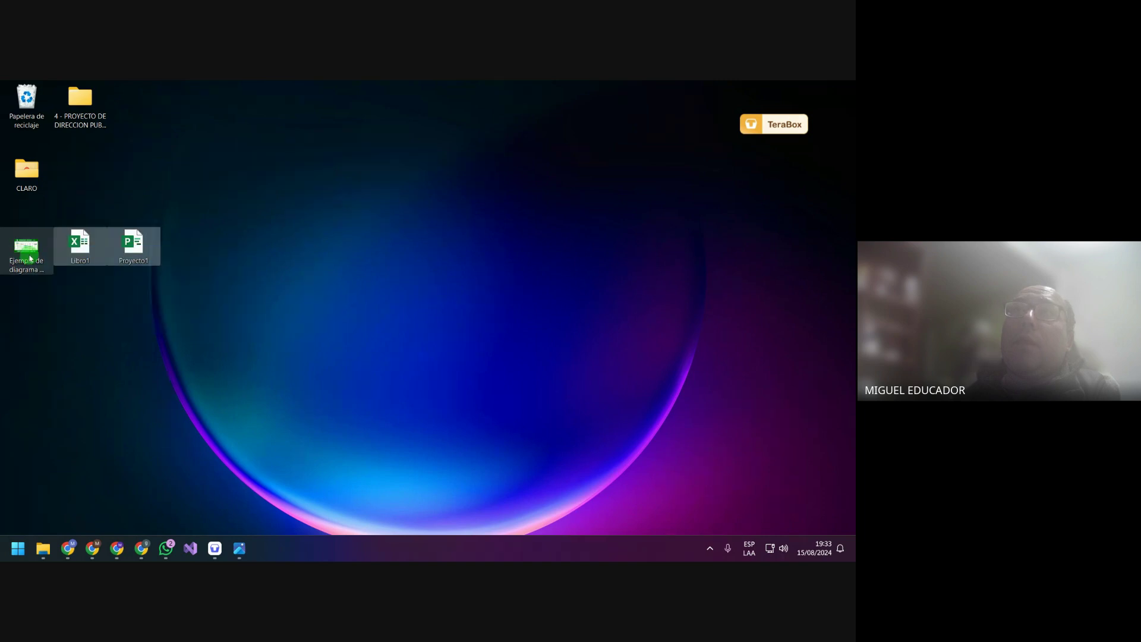
click(31, 259)
right_click(31, 259)
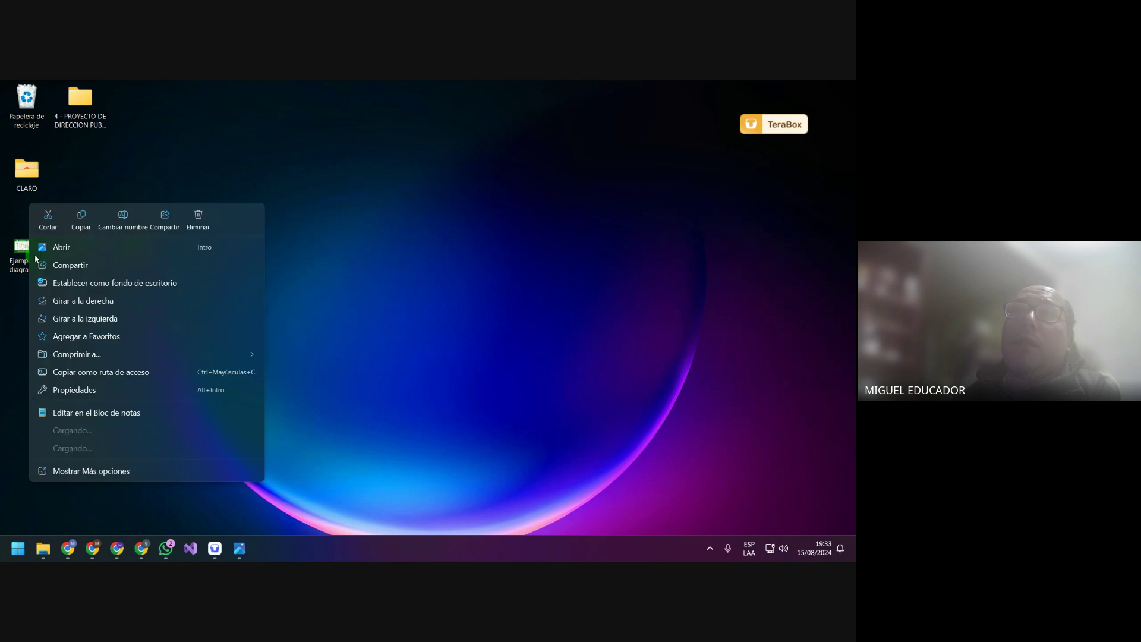
click(48, 220)
Open File Explorer and create a folder named Actividad inside CLASE_03
click(44, 547)
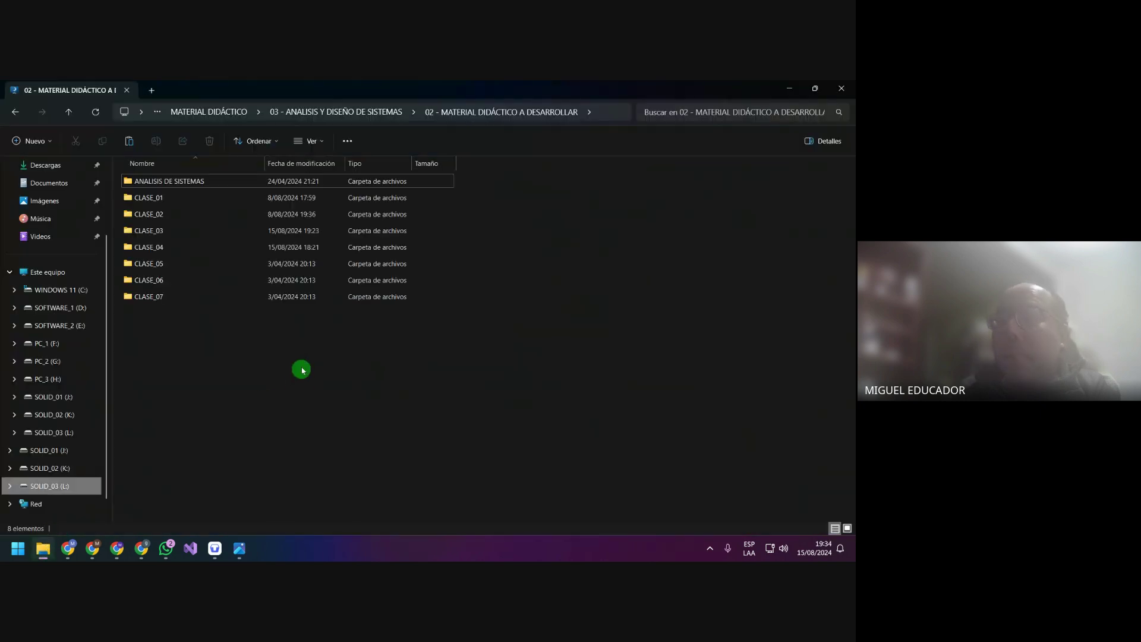
double_click(224, 231)
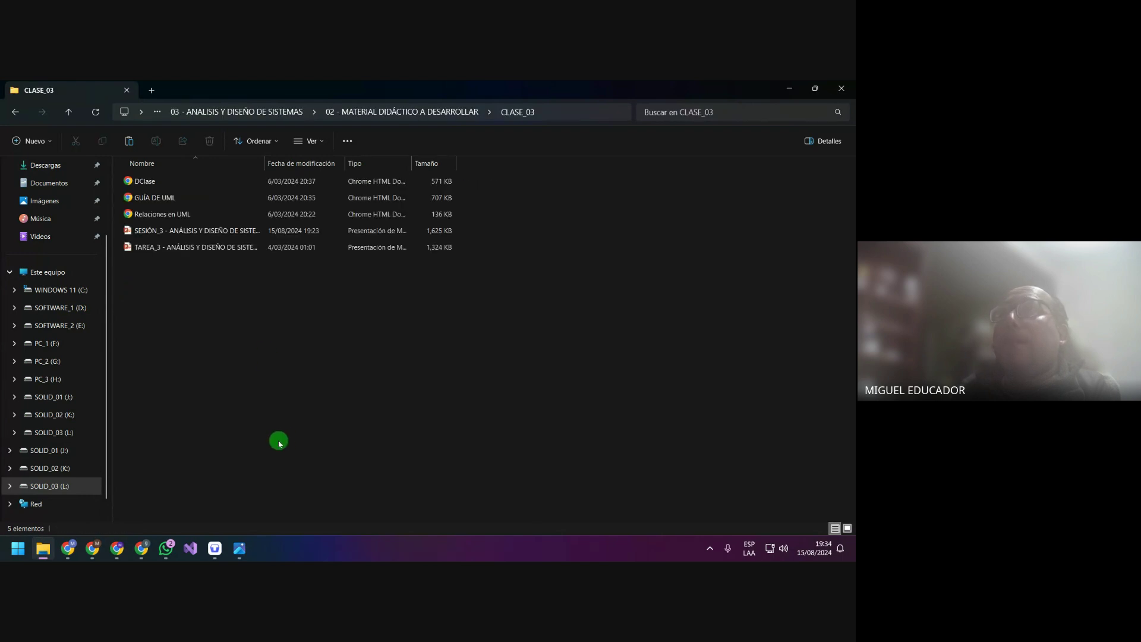
right_click(279, 442)
mouse_move(419, 368)
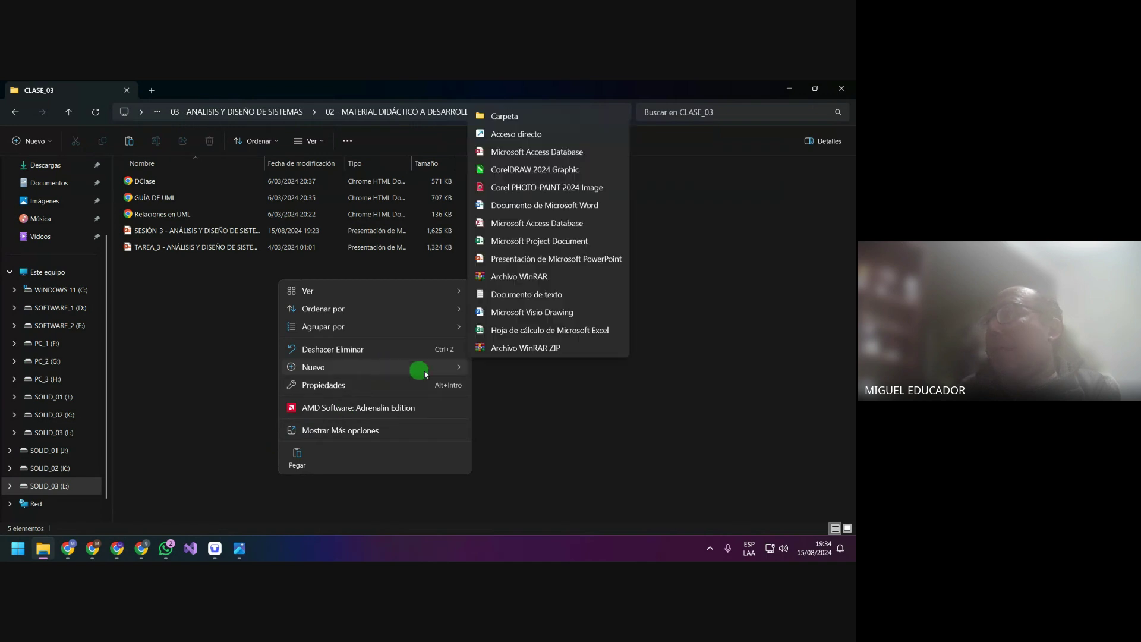
click(543, 117)
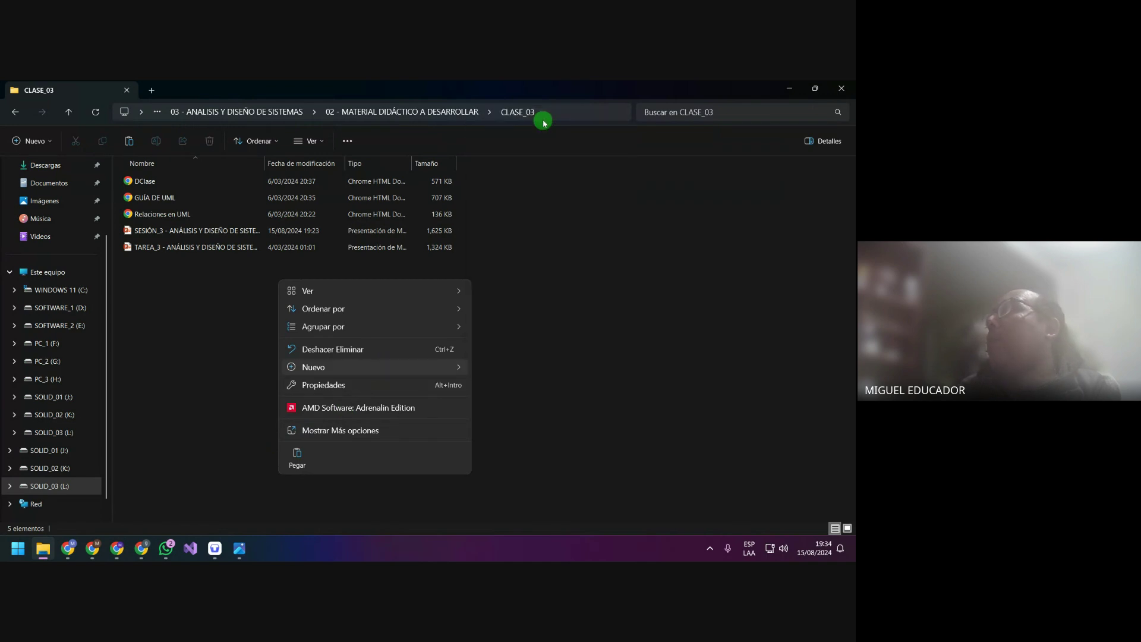
text(A)
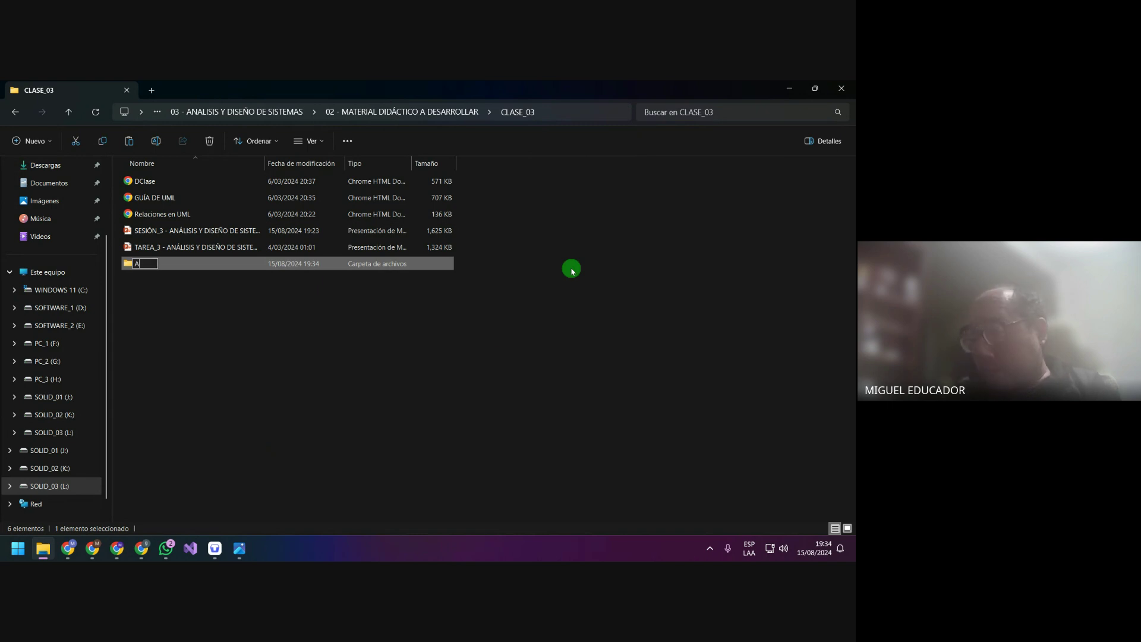
text(ctividad)
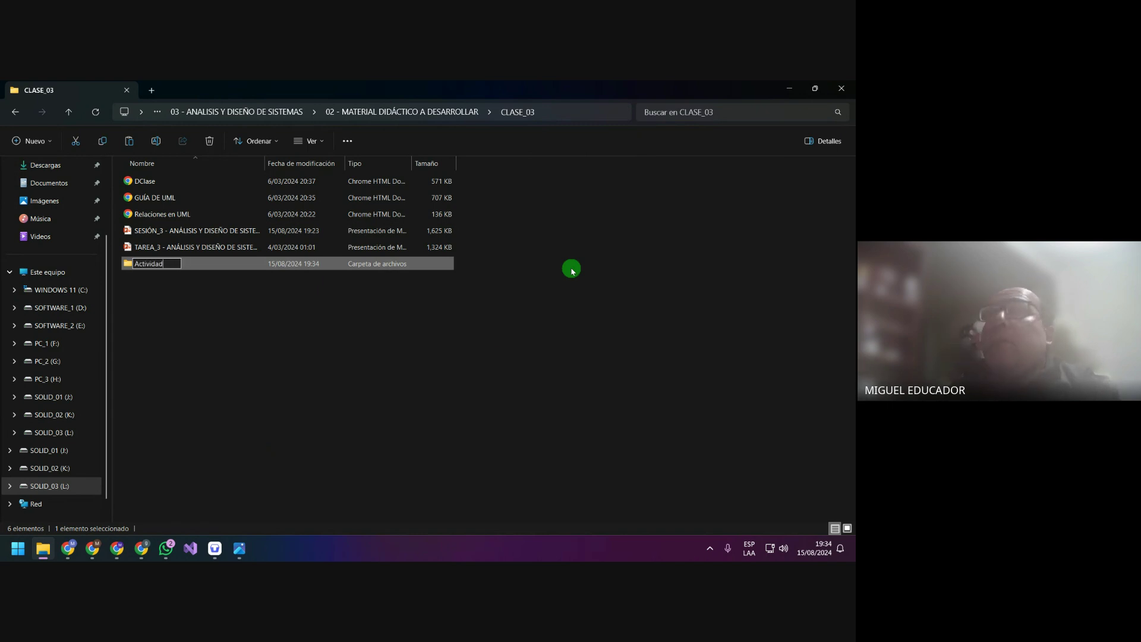
key(Return)
Move the three cut files into the Actividad folder and close the window
key(Return)
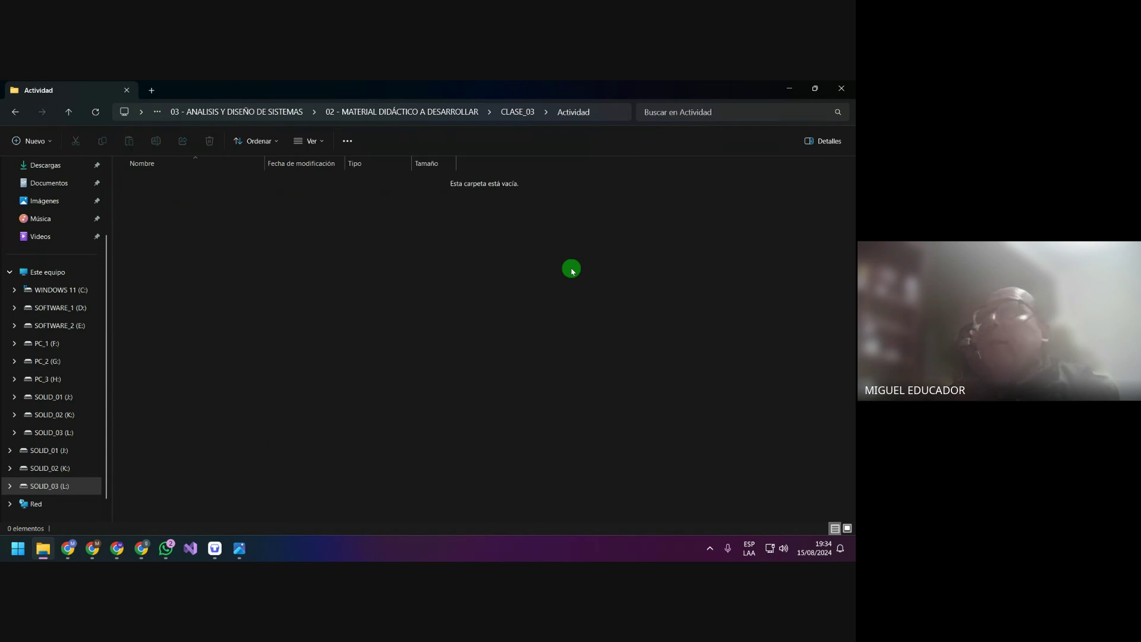
key(ctrl+v)
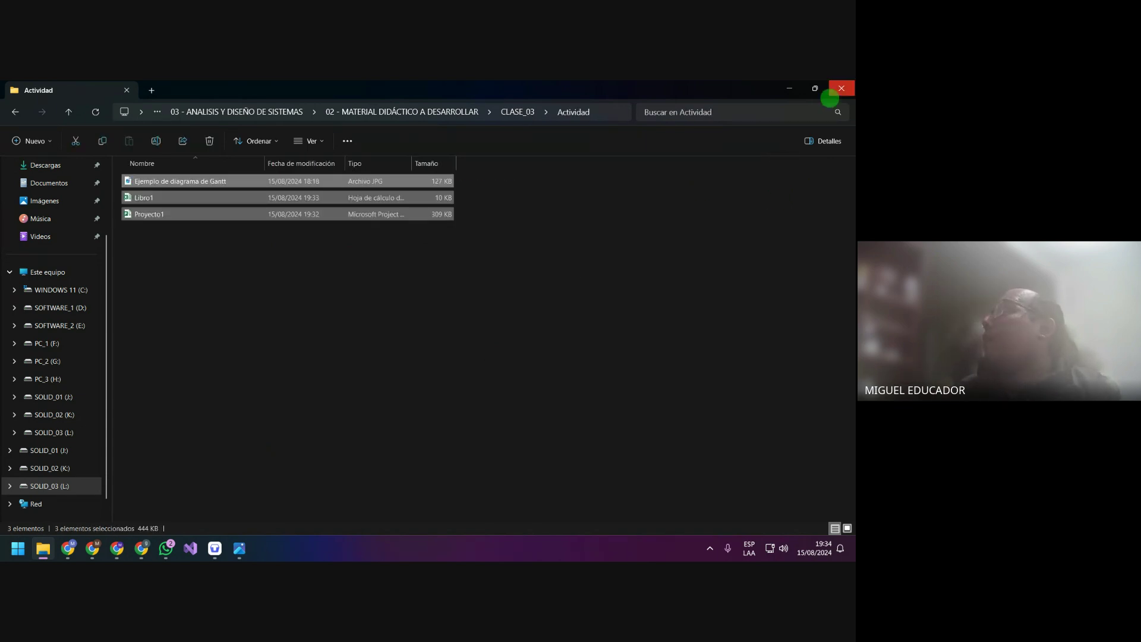
click(841, 88)
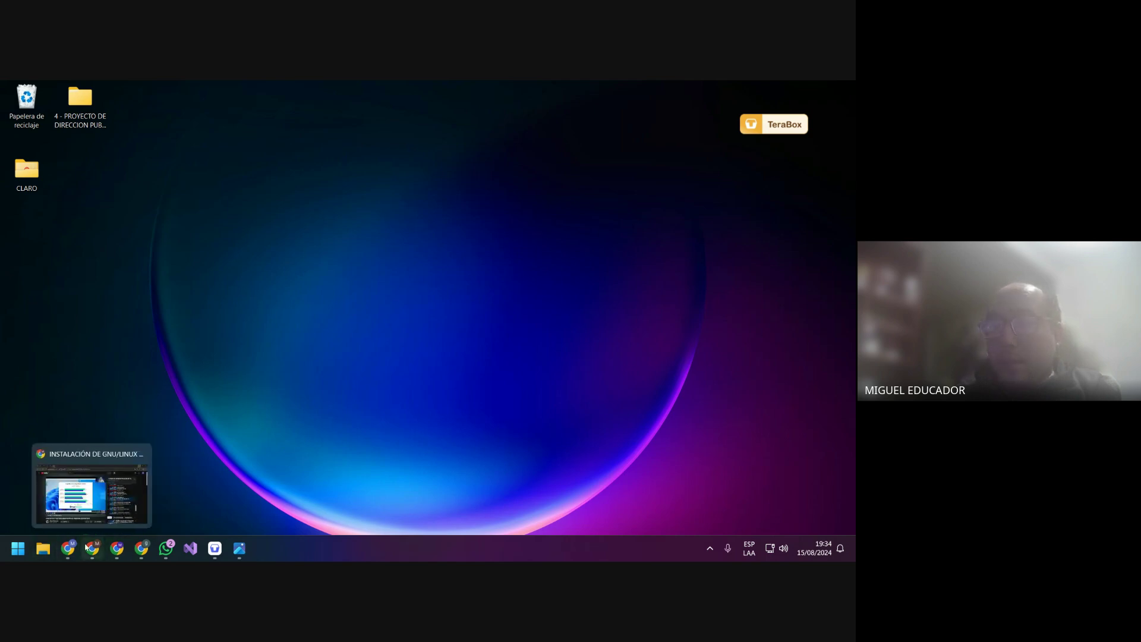
Switch the Google Meet presentation to the Ejemplo de diagrama image viewer window, and close that viewer
click(62, 491)
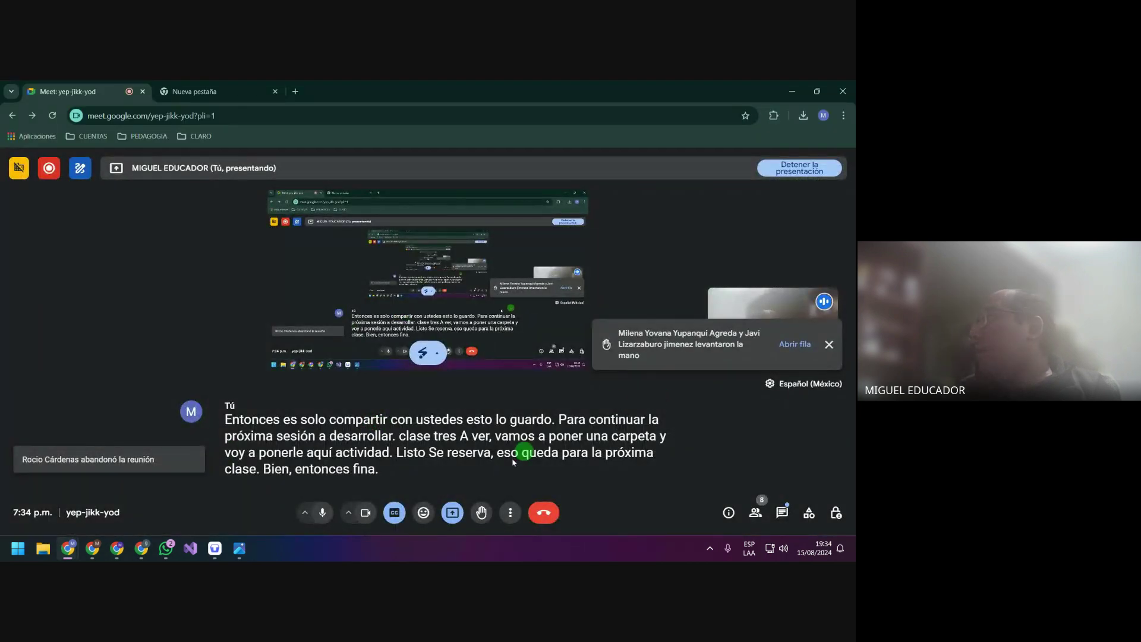
click(453, 506)
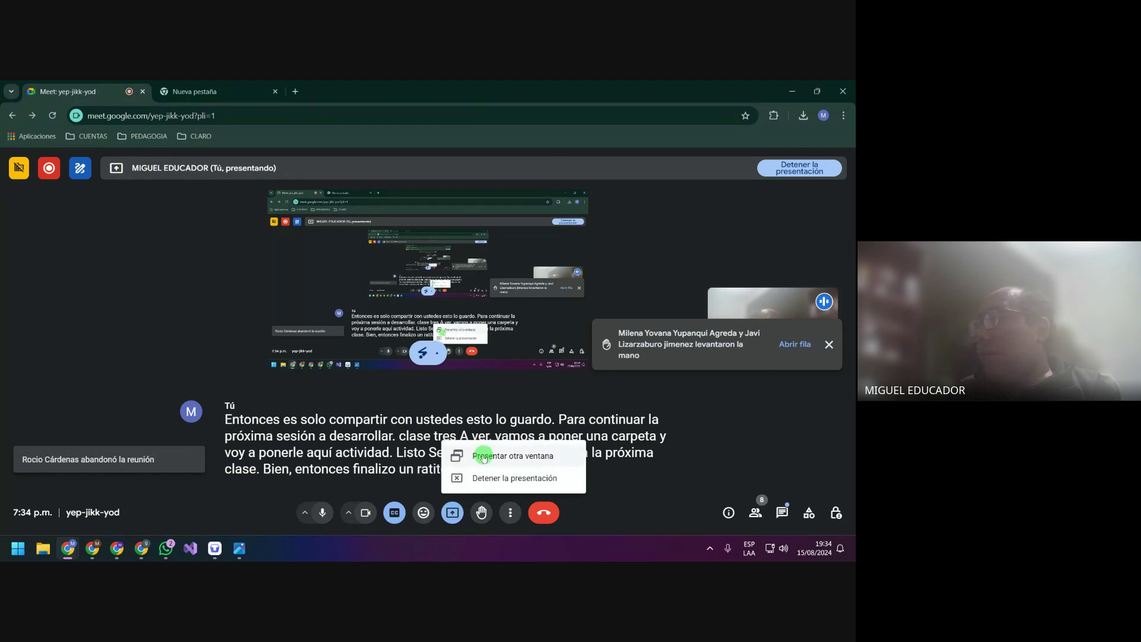
click(483, 455)
click(429, 179)
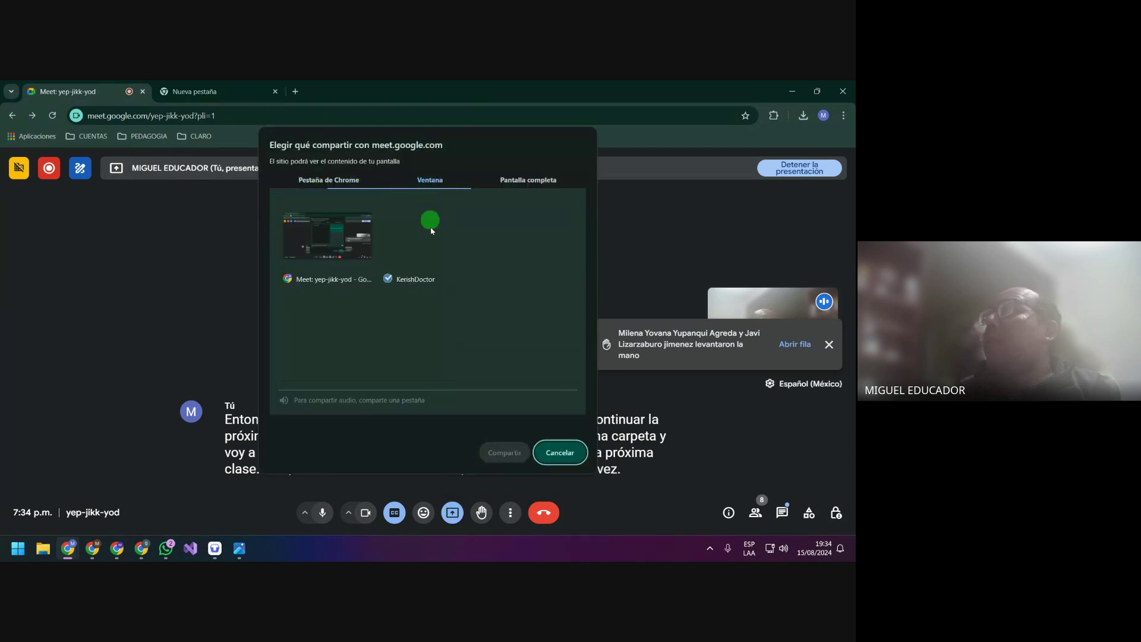
click(239, 547)
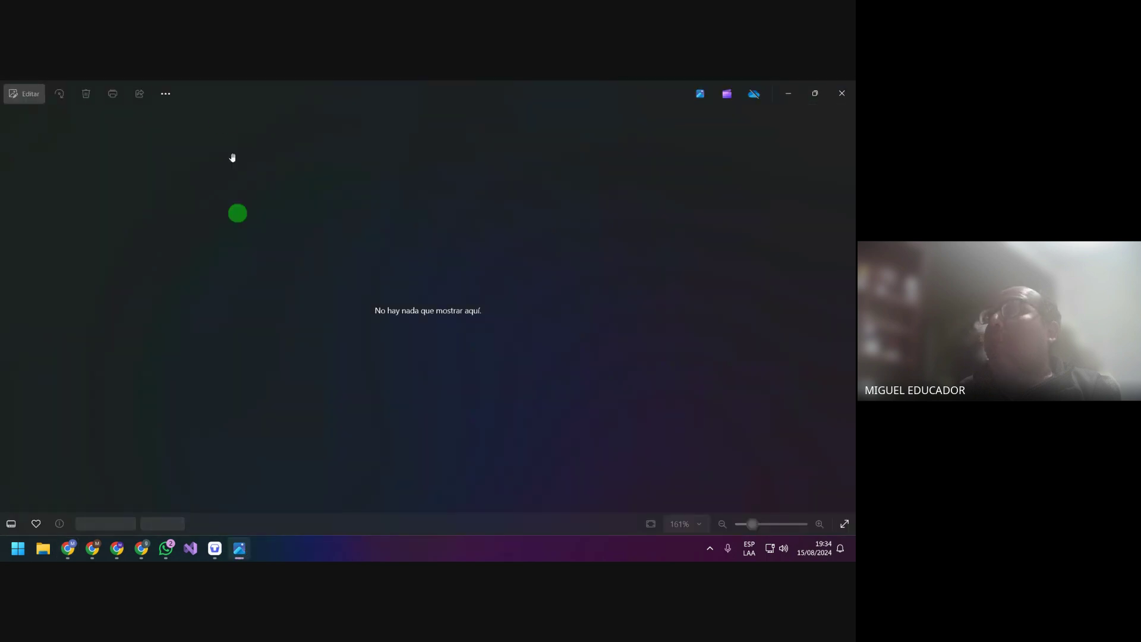
mouse_move(68, 548)
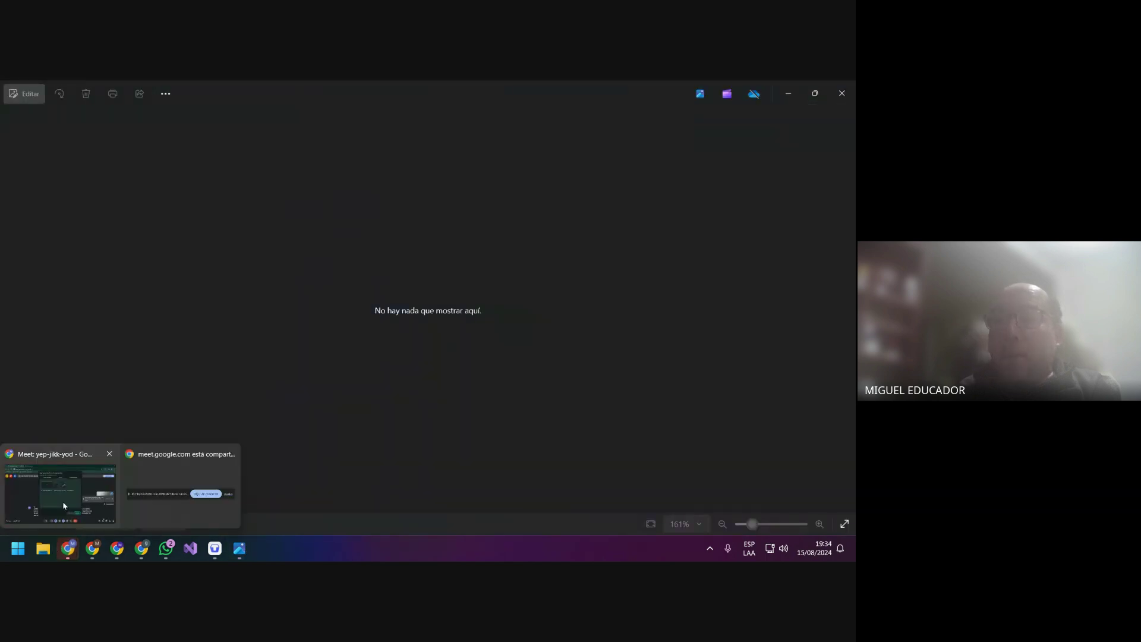
click(71, 496)
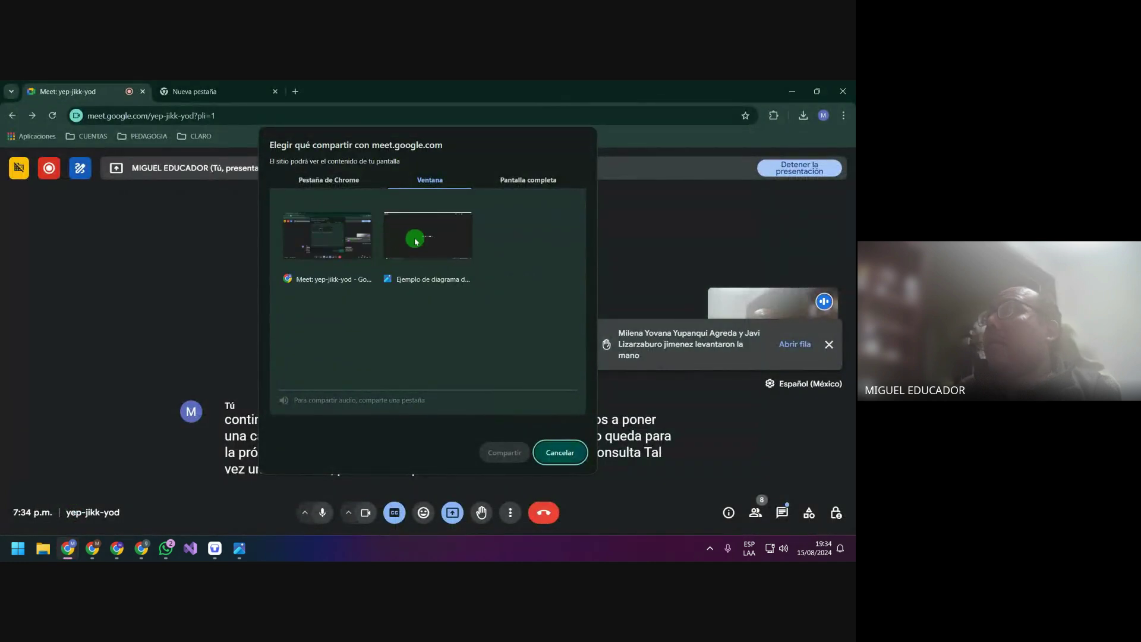
click(443, 251)
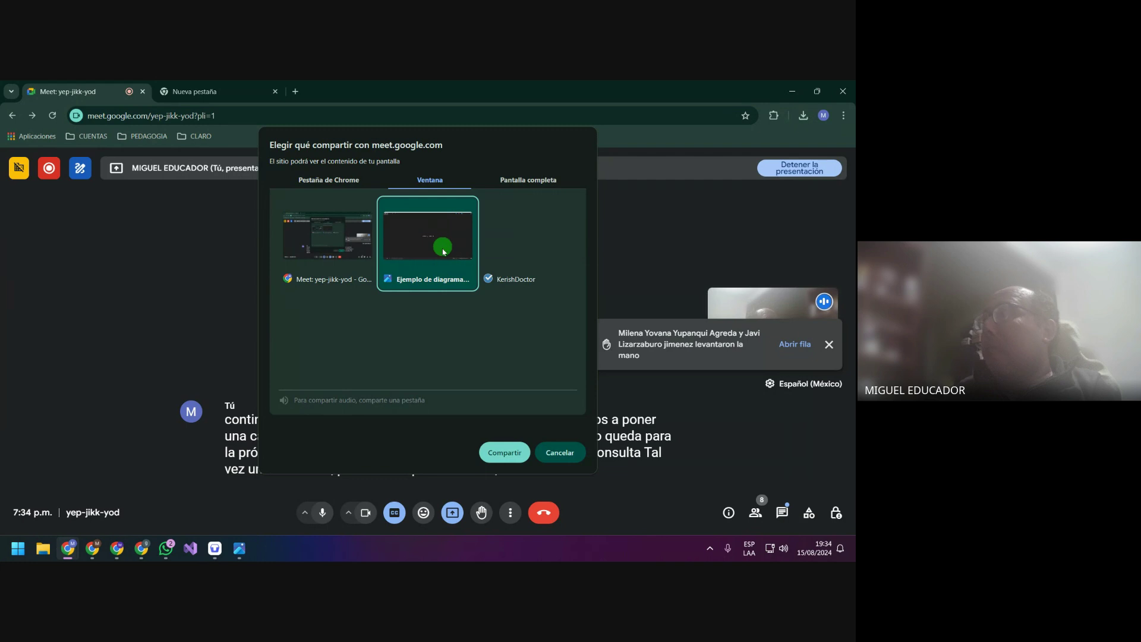
click(505, 452)
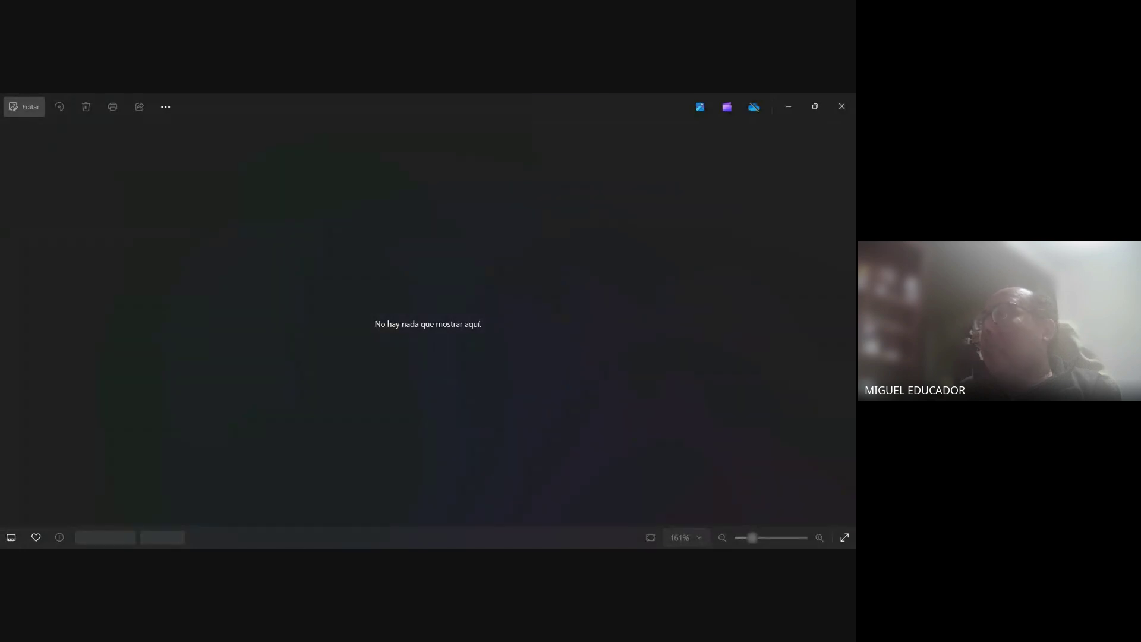
click(844, 105)
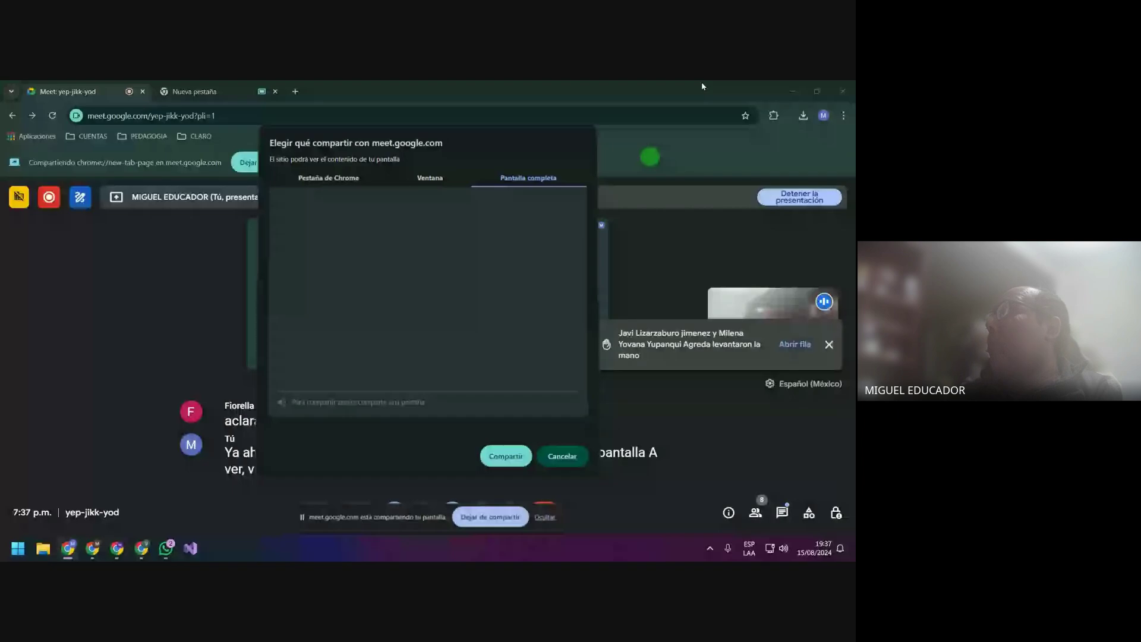
Present the full screen in the Meet call and clear the meeting window and sharing notice from view
click(504, 456)
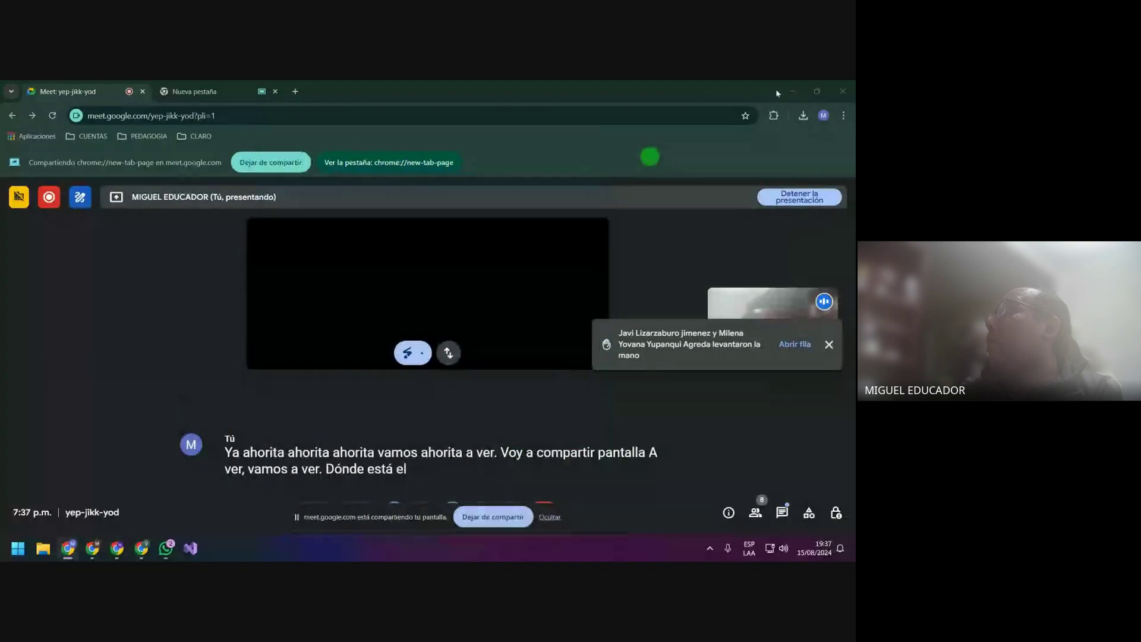
click(777, 89)
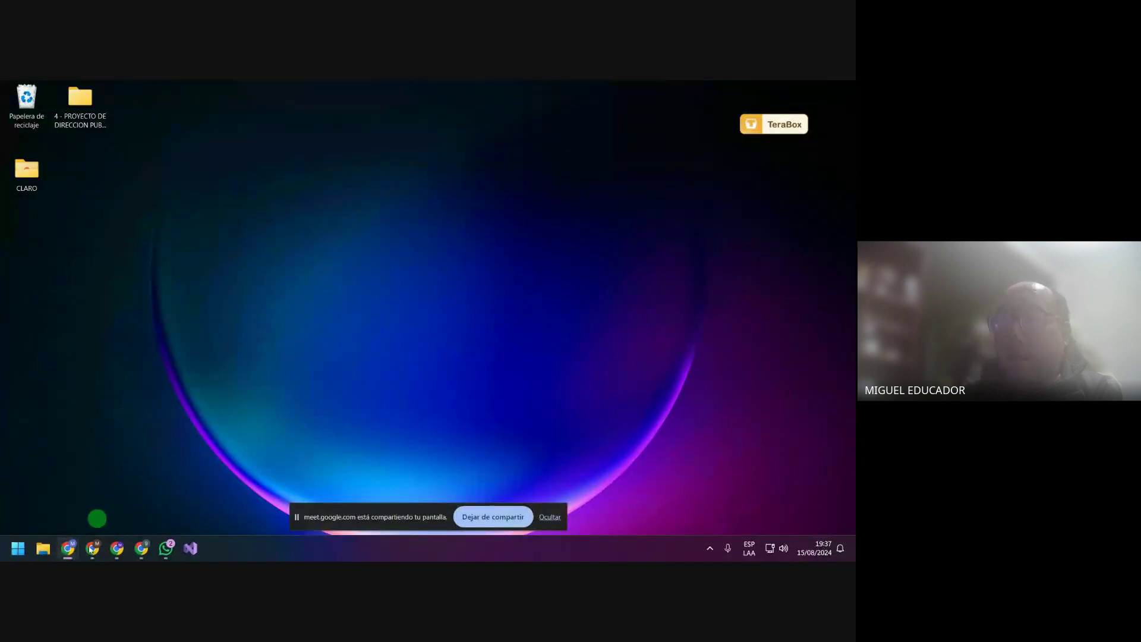
click(43, 550)
click(550, 517)
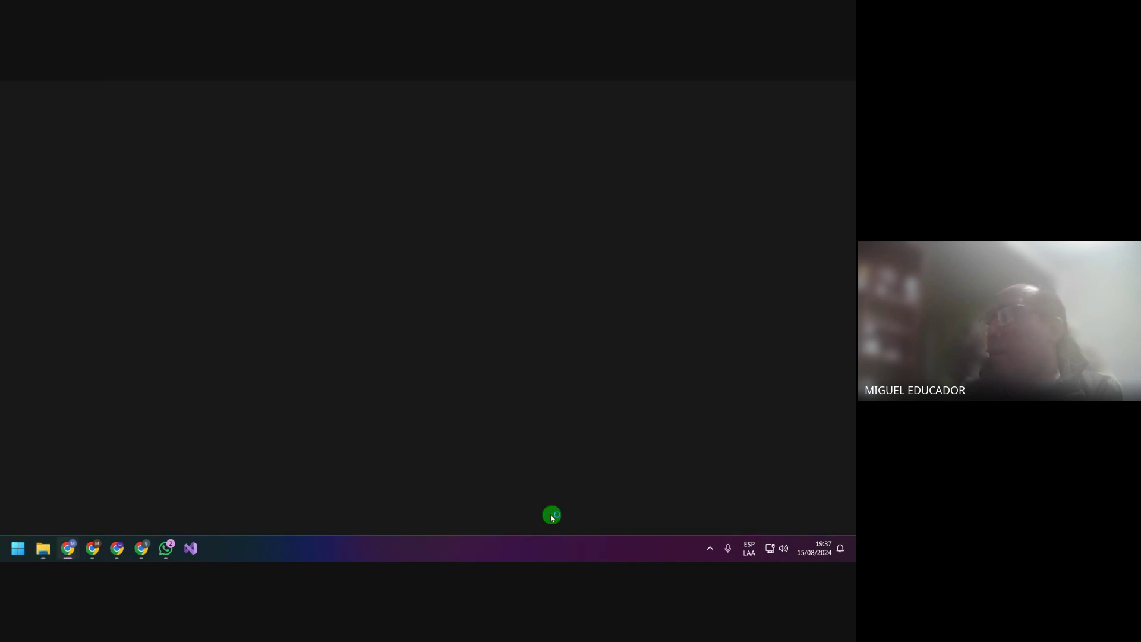
On SOLID_03 (L:), go through 2 _ COMPUTRON_ONLINE, 004_CURSOS 2024 and 05 - AGOSTO - SEPTIEMBRE _ 2024 to the MATERIAL DIDÁCTICO folder
click(85, 404)
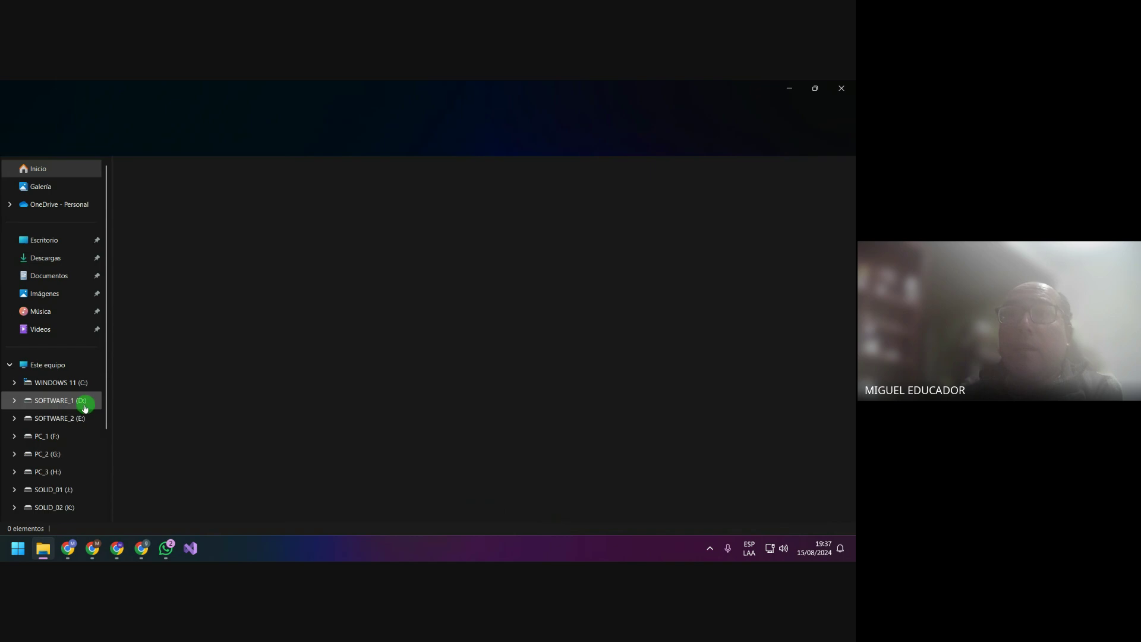
click(54, 504)
scroll(53, 499, down, 2)
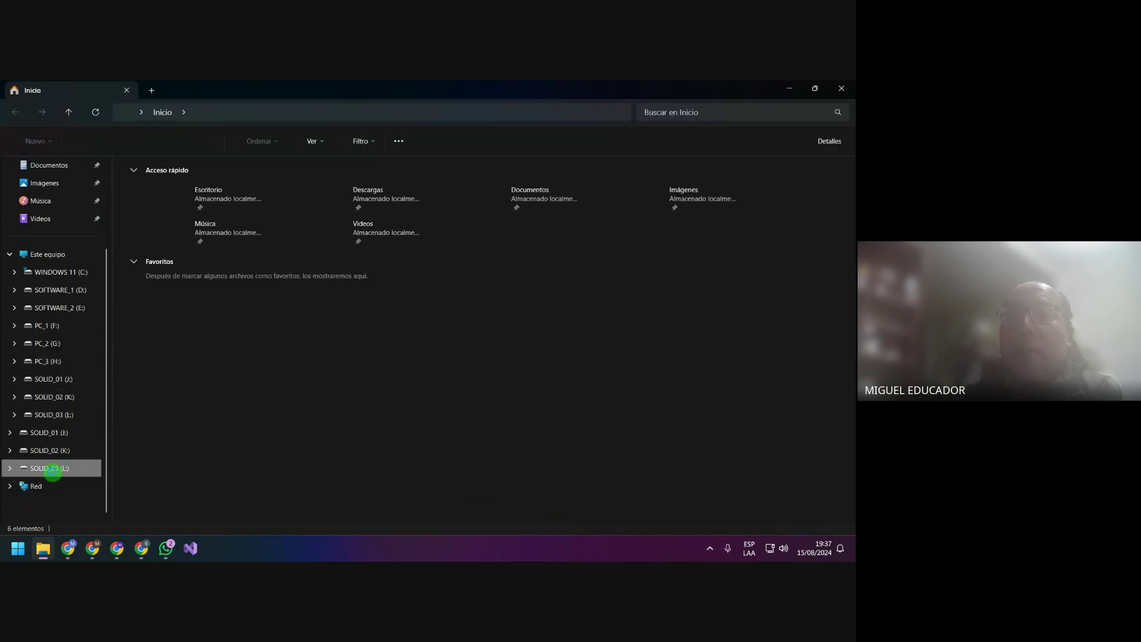
click(214, 200)
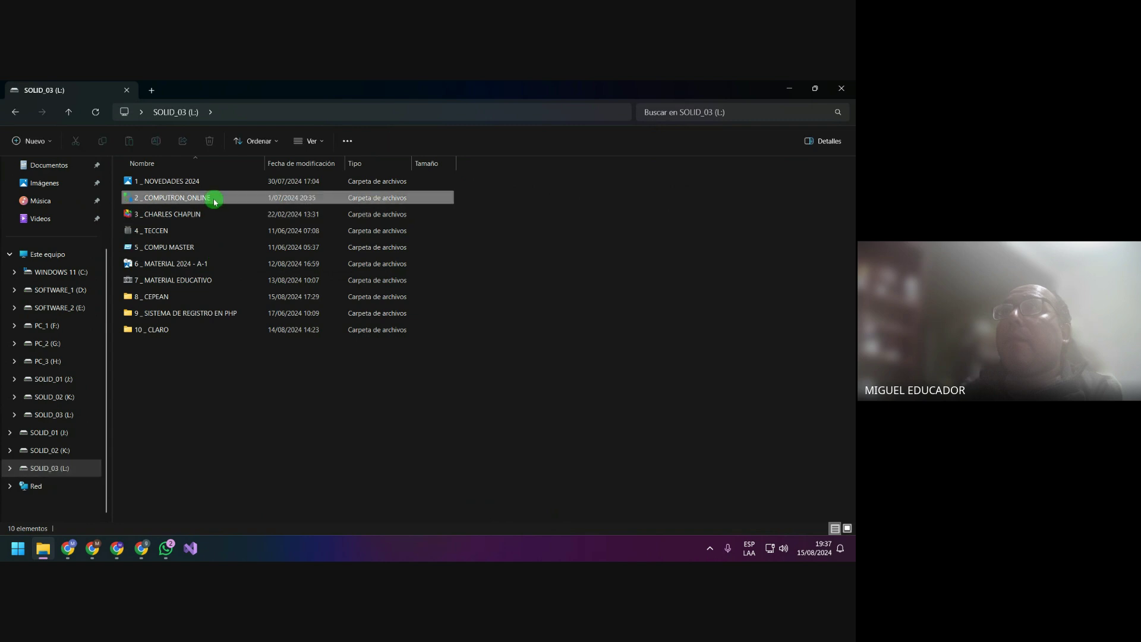
double_click(214, 201)
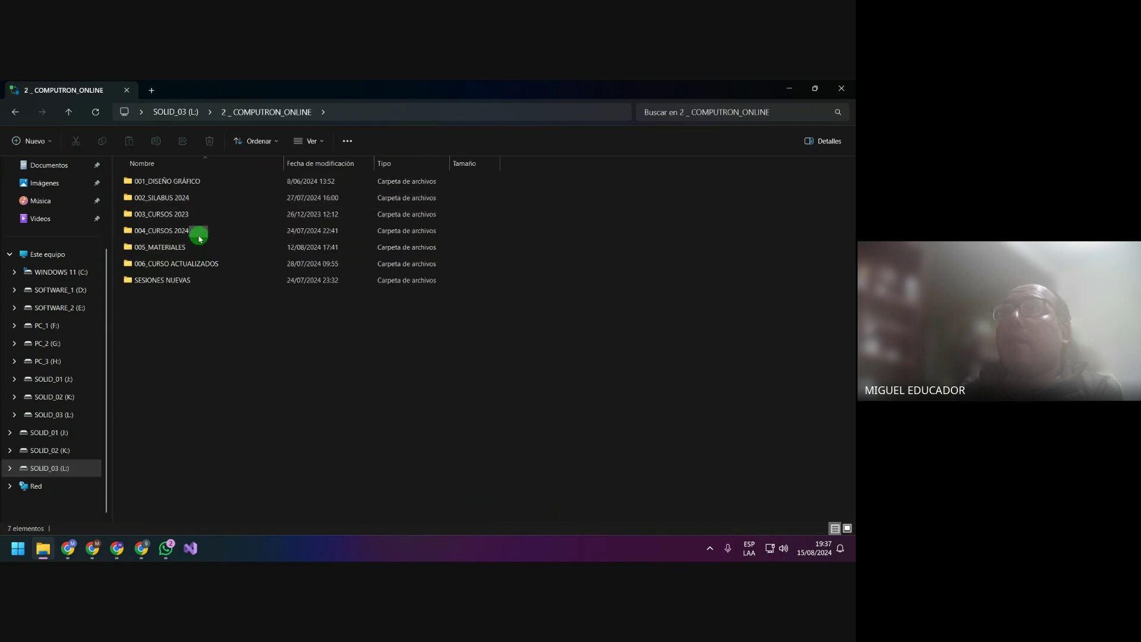
double_click(199, 233)
click(199, 245)
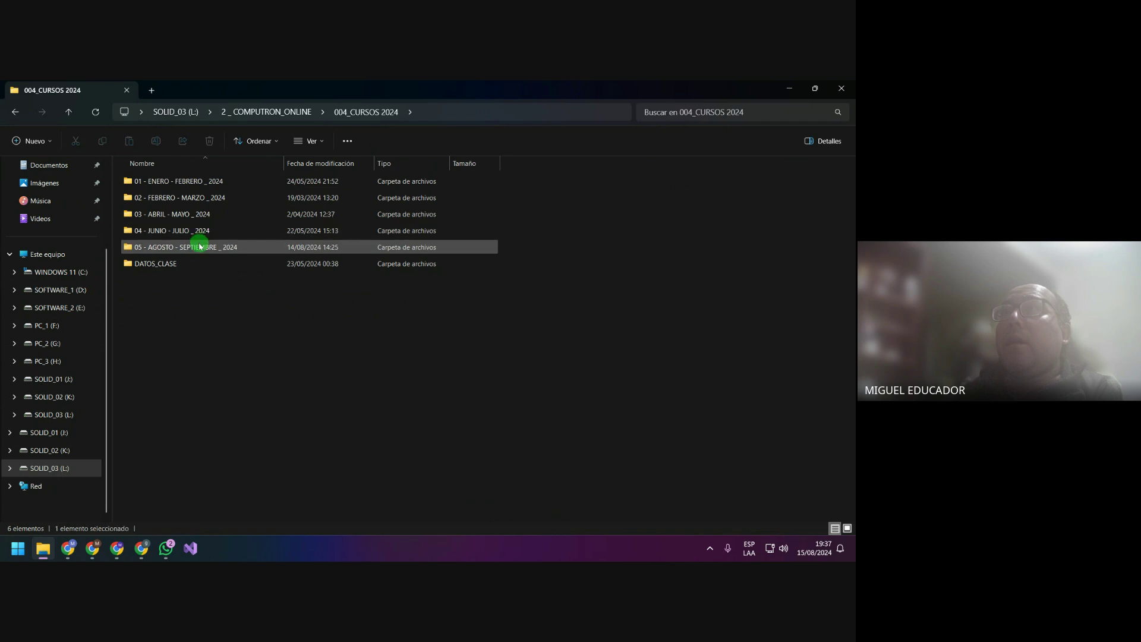
double_click(199, 247)
click(202, 212)
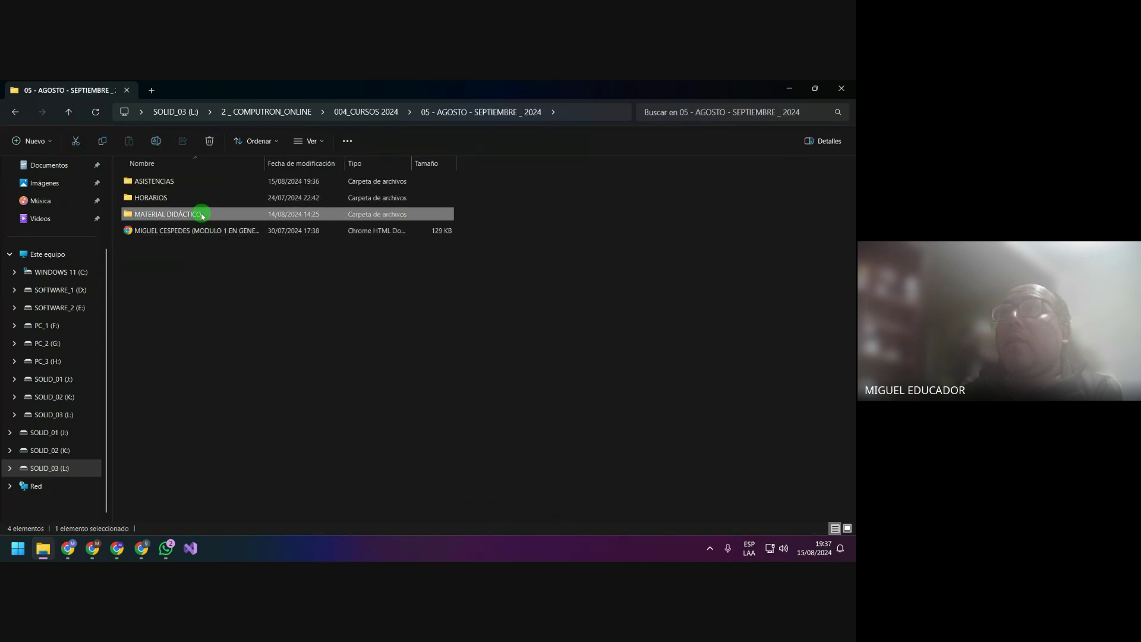
double_click(201, 215)
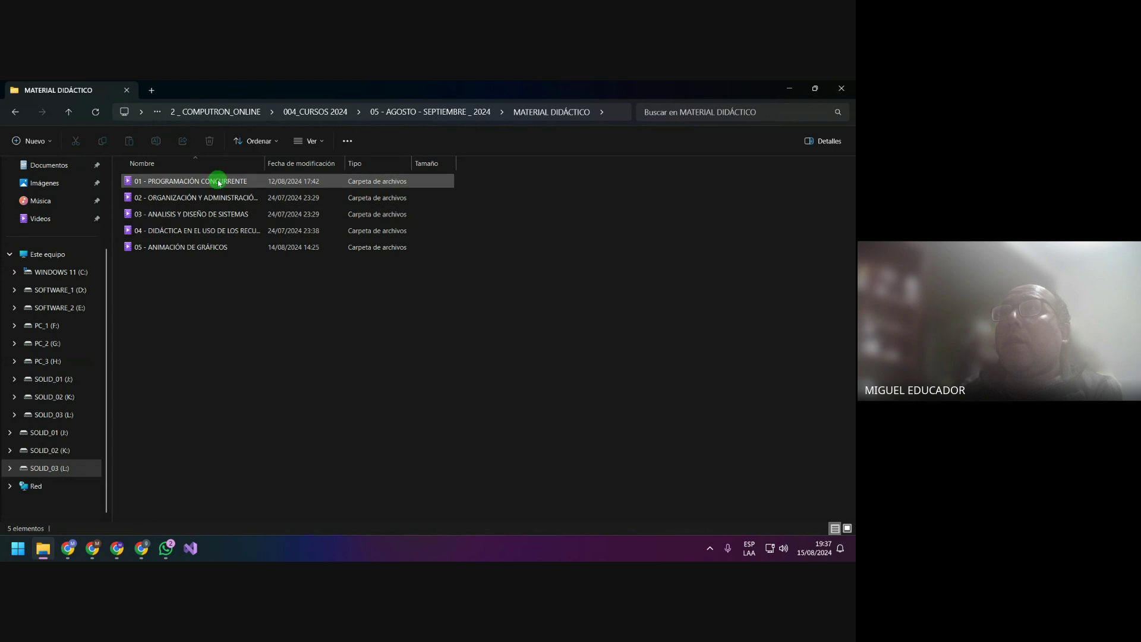
Go through 03 - ANALISIS Y DISEÑO DE SISTEMAS and 02 - MATERIAL DIDÁCTICO A DESARROLLAR to the CLASE_01 folder
click(217, 217)
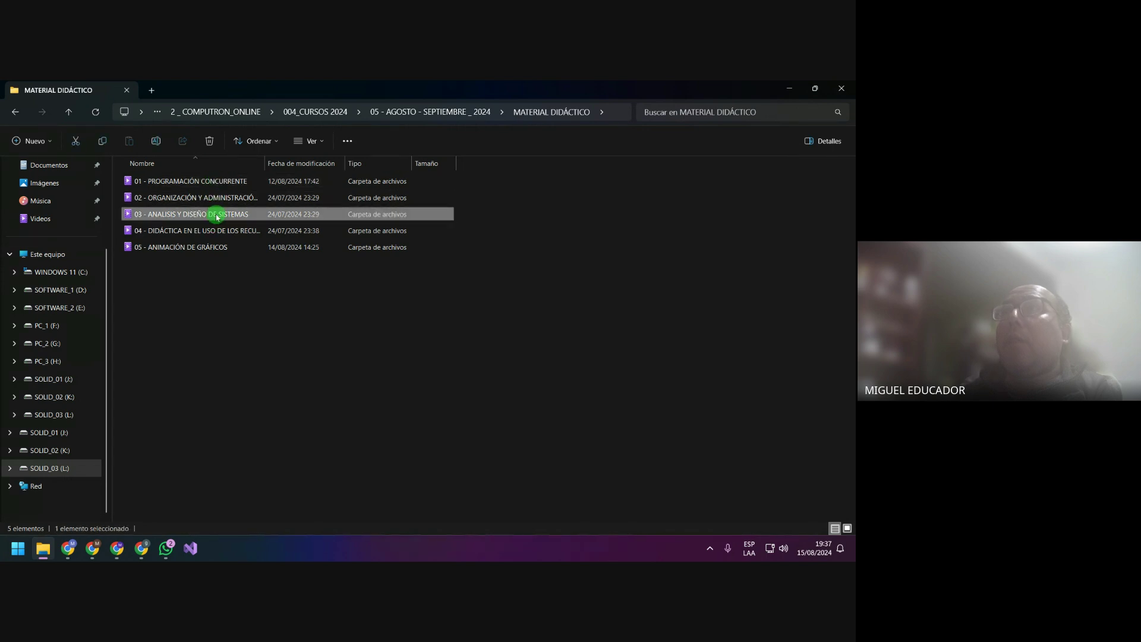
double_click(217, 216)
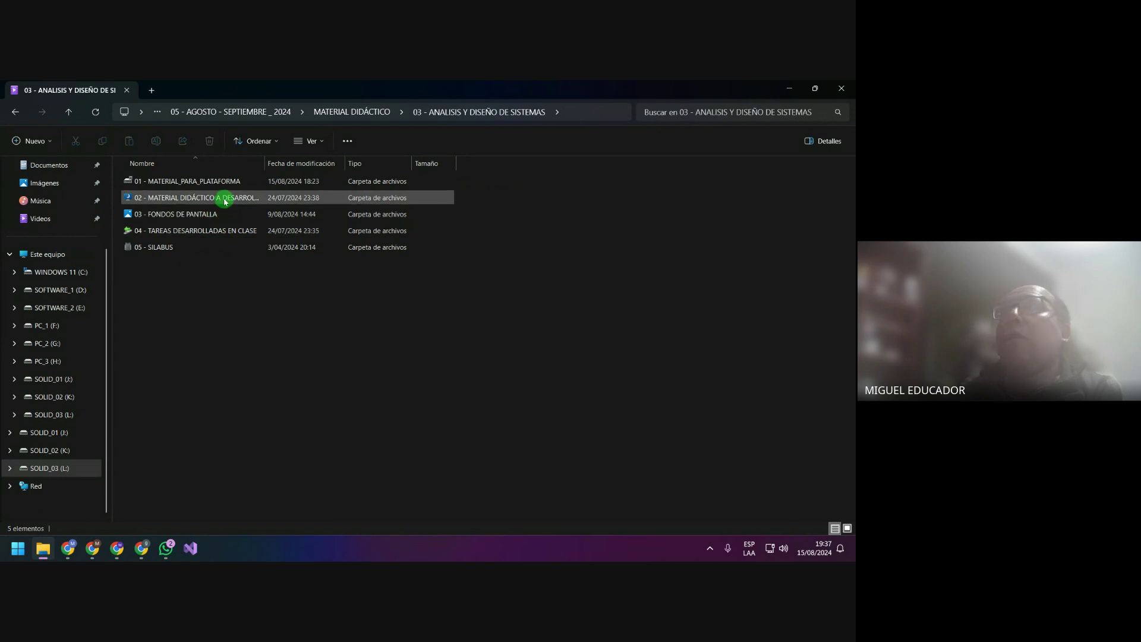
double_click(225, 199)
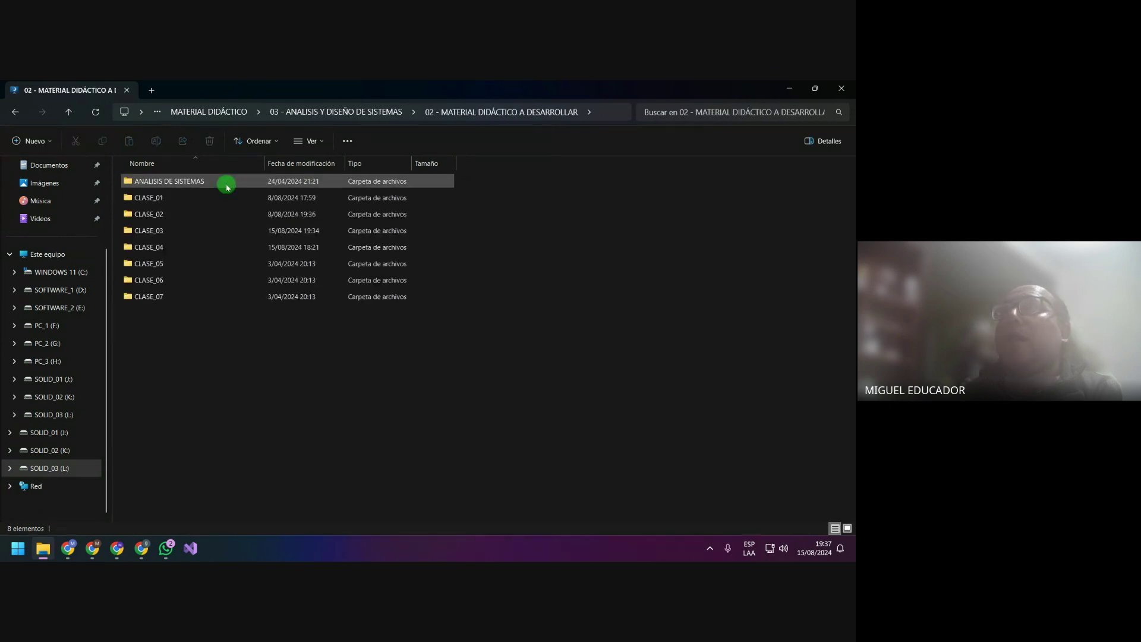
double_click(225, 197)
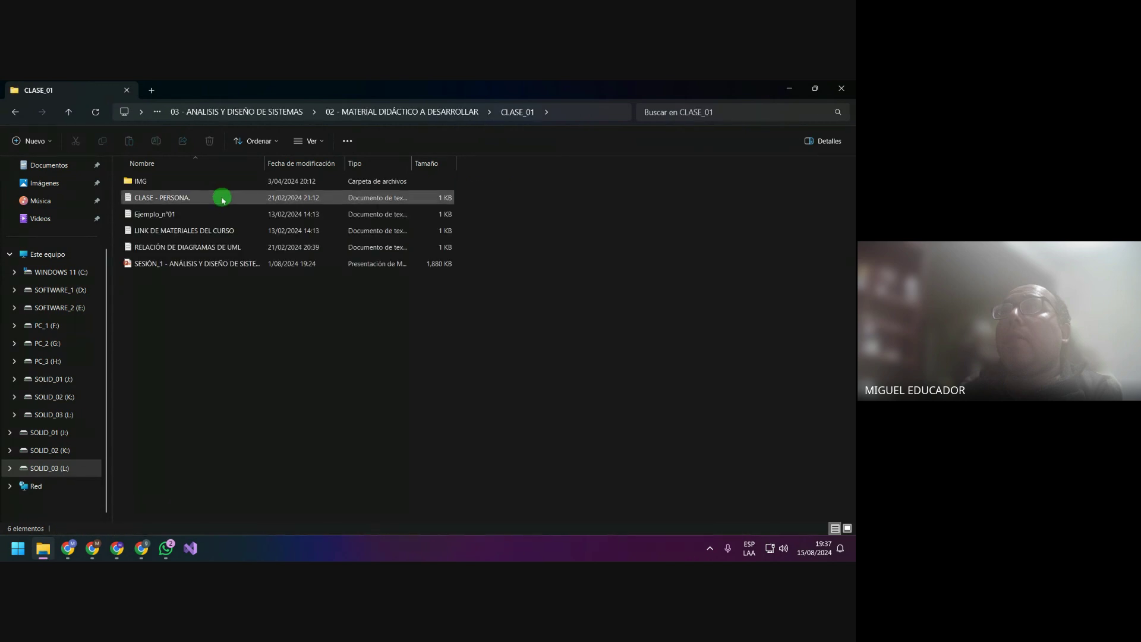
Open the SESIÓN_1 - ANÁLISIS Y DISEÑO DE SISTEMAS presentation in PowerPoint and show slide 2
click(206, 263)
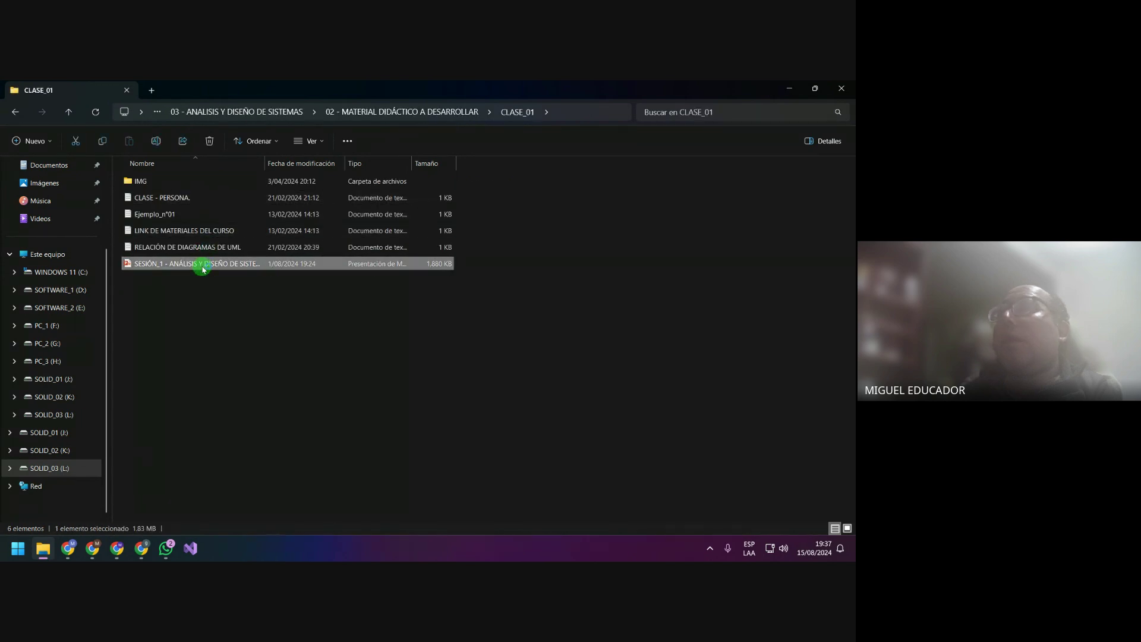
double_click(202, 265)
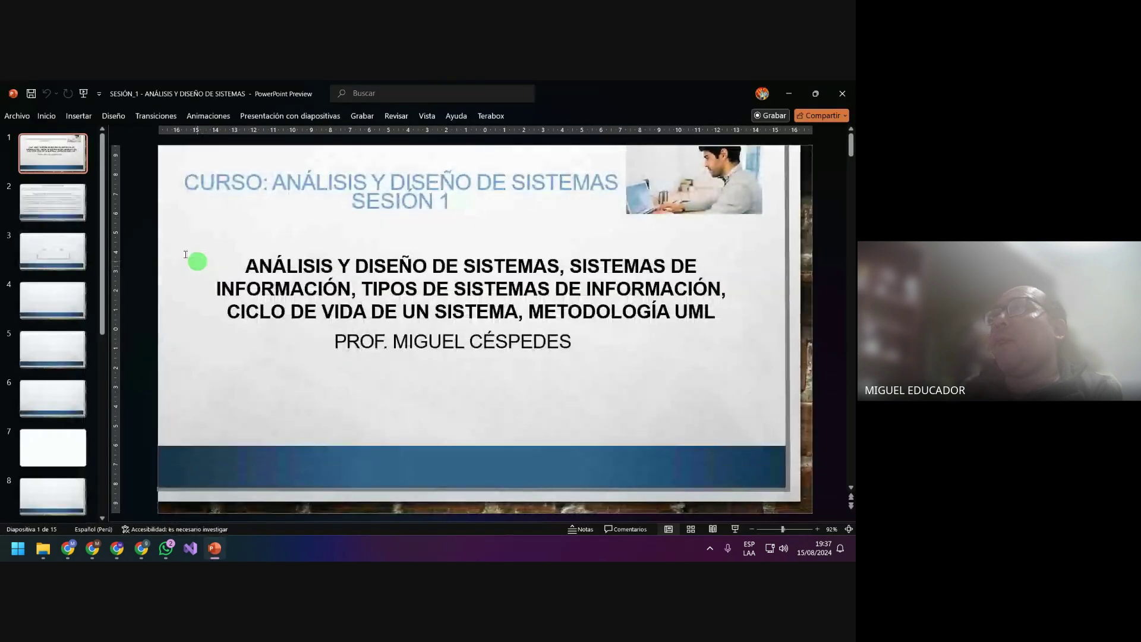
click(82, 200)
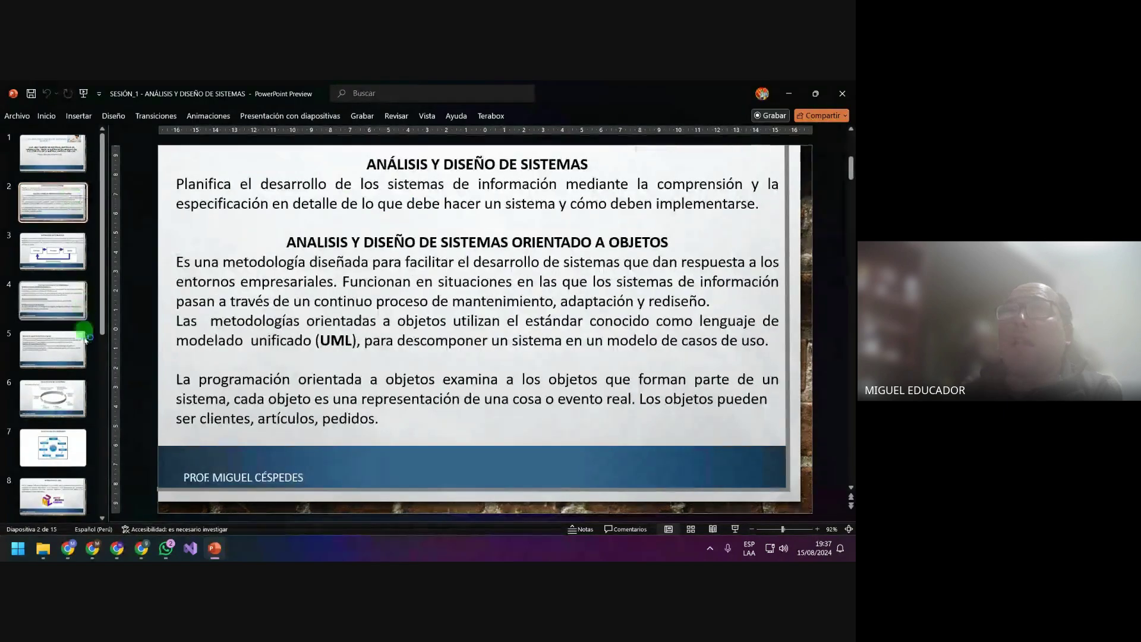
Show slide 12, Diagramas de Casos de Uso, from the SESIÓN_1 presentation
scroll(80, 443, down, 1)
scroll(81, 442, down, 6)
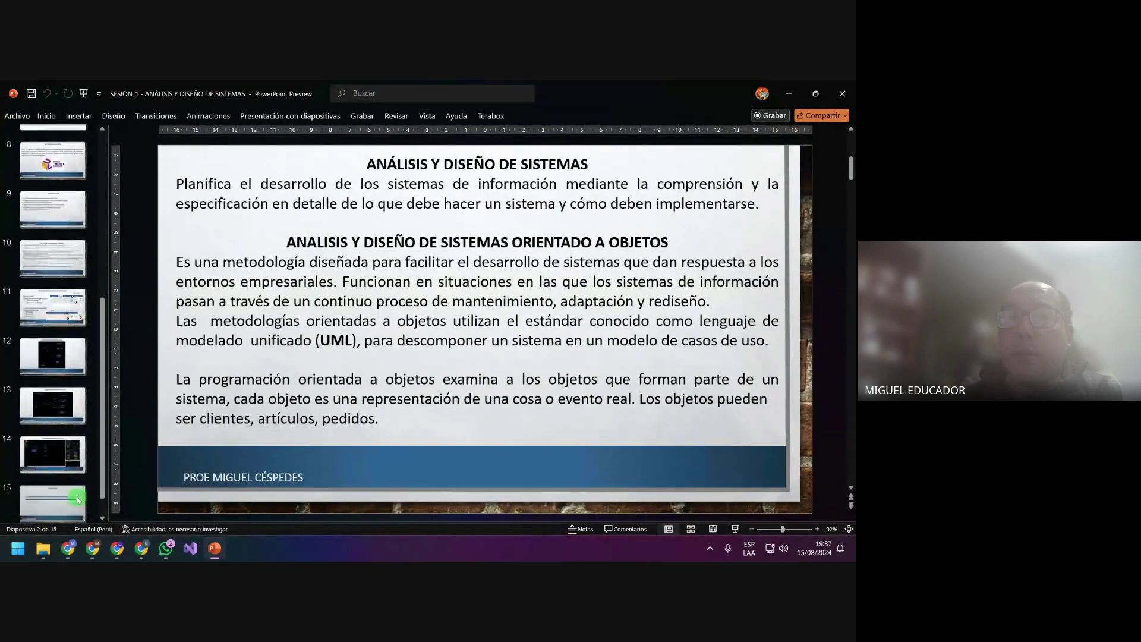
click(88, 336)
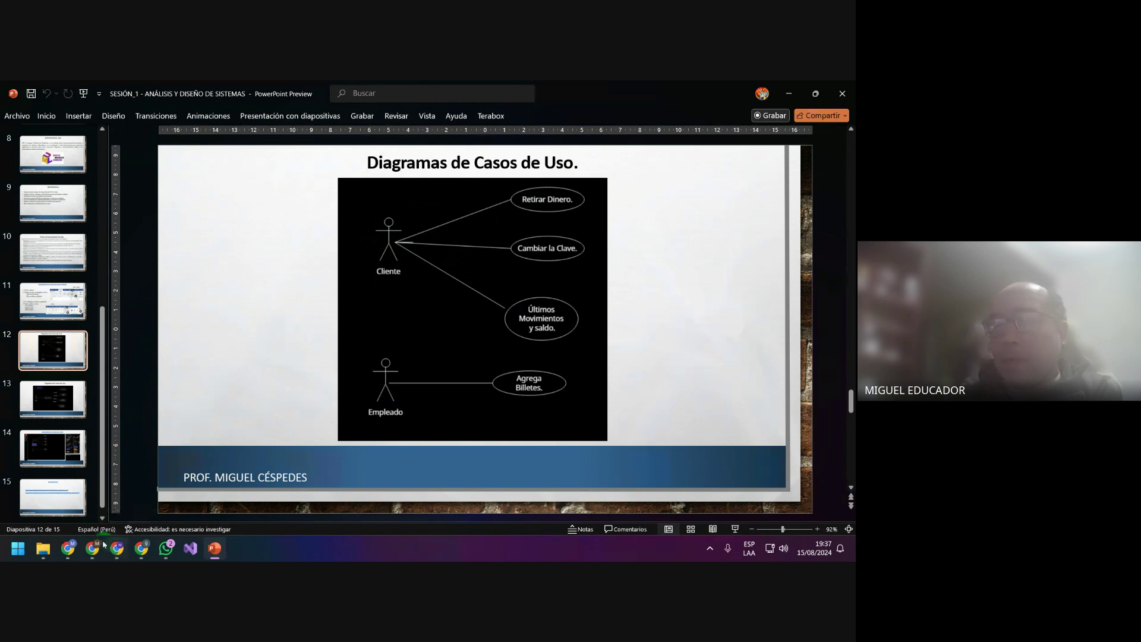
Switch to the empty tab in the Chrome window with the Meet call and search Google for "etinouml"
mouse_move(70, 548)
click(87, 489)
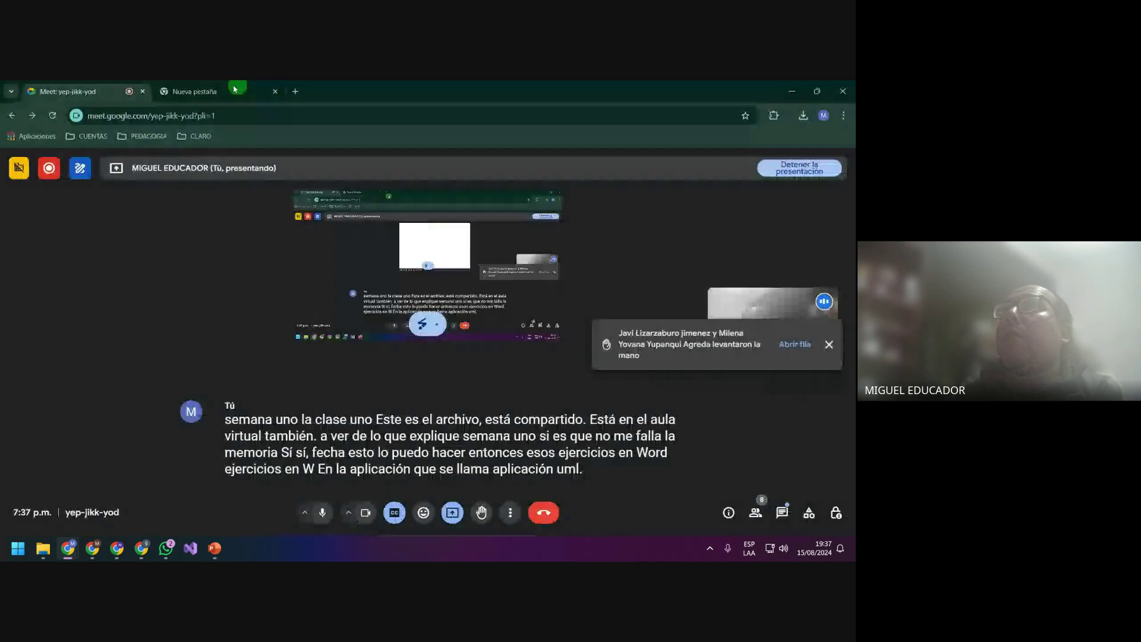
click(231, 93)
click(247, 119)
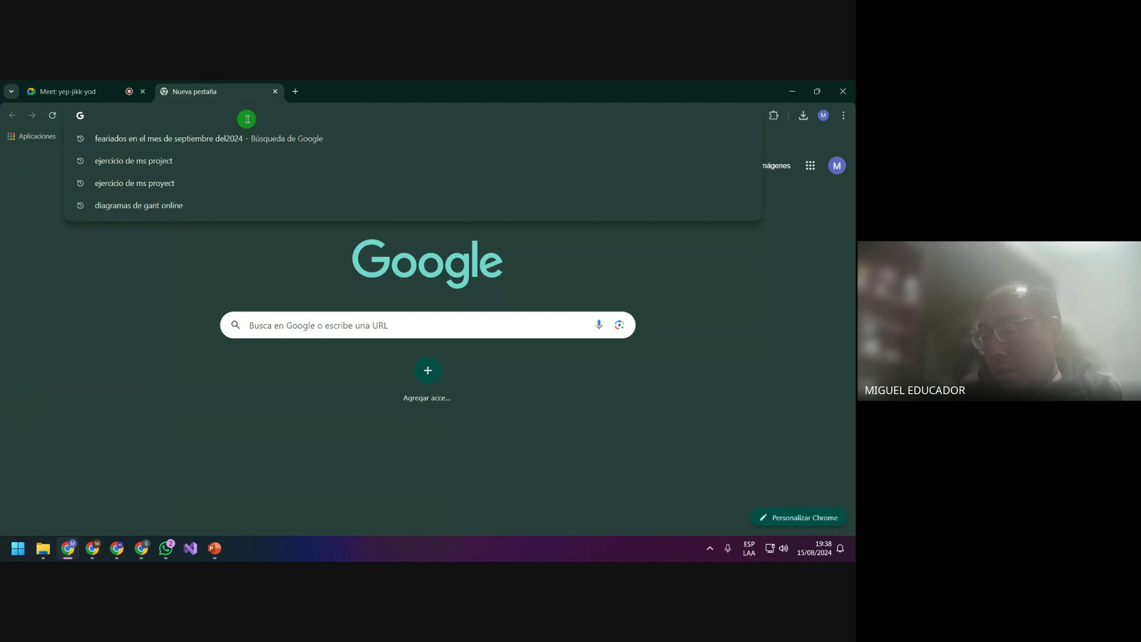
text(etino)
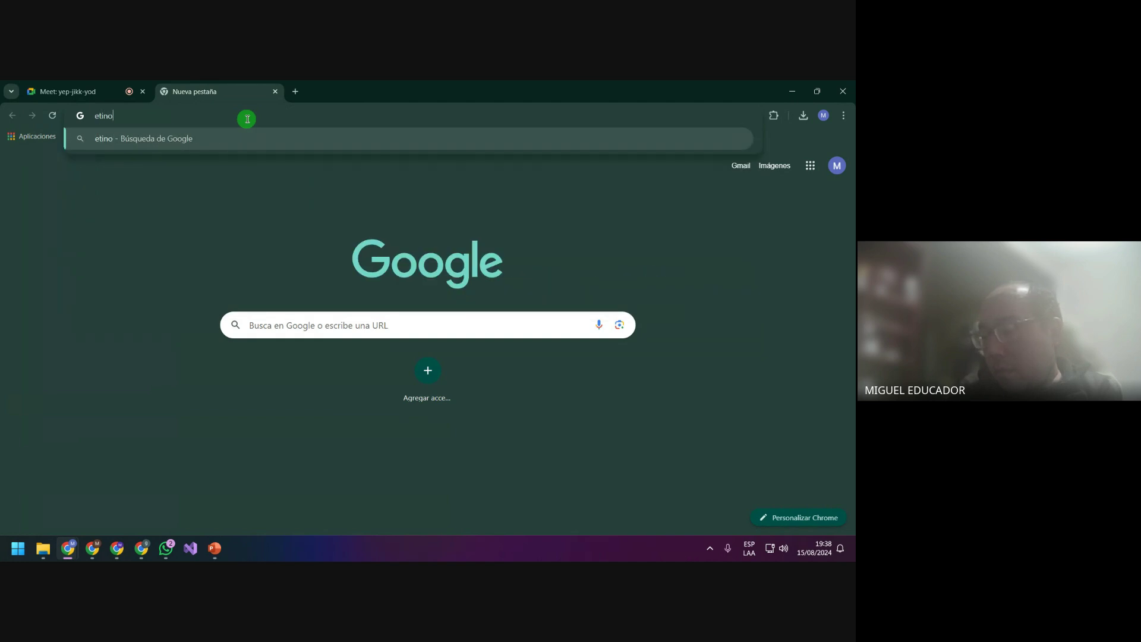
text(uml)
key(Return)
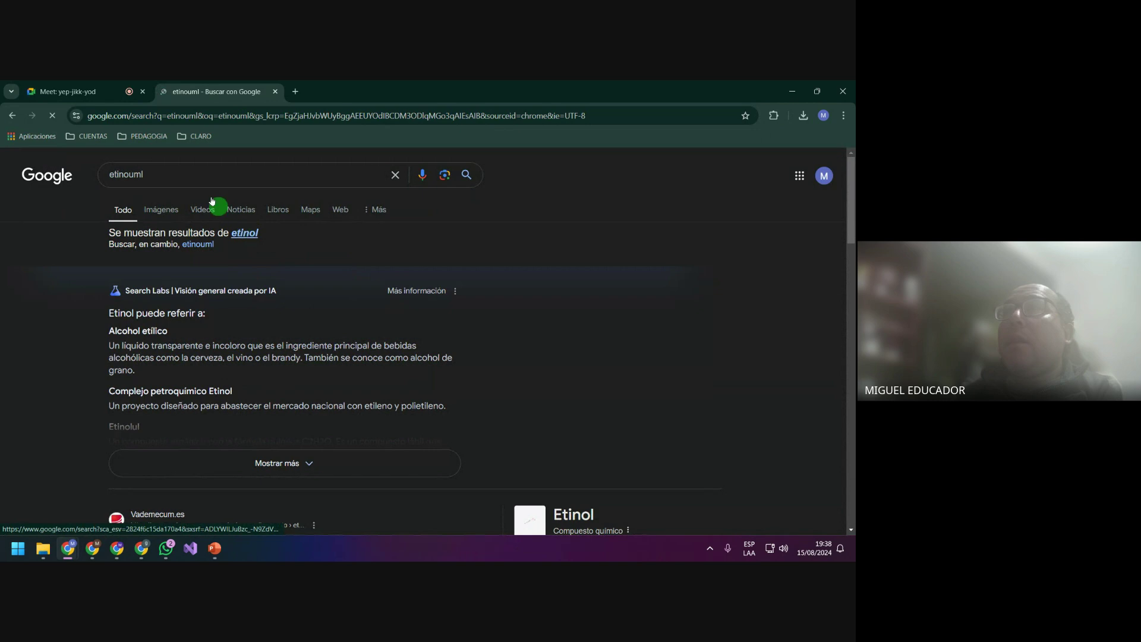
Change the search to the suggested "umletino" and start the UMLetino web app from the umletino.com page
click(192, 174)
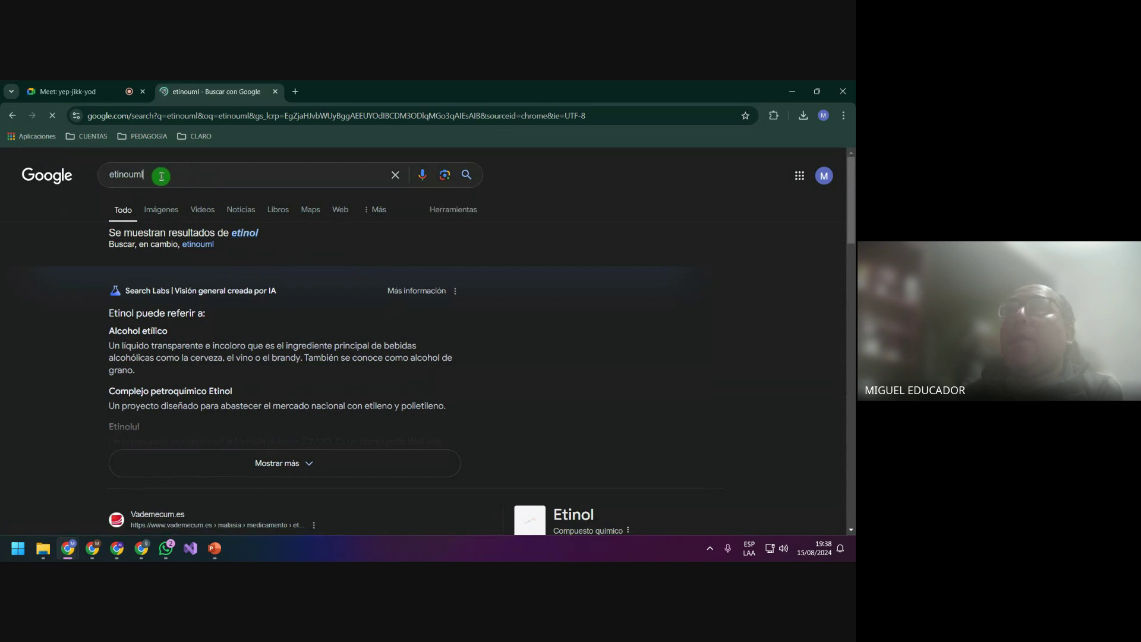
click(130, 176)
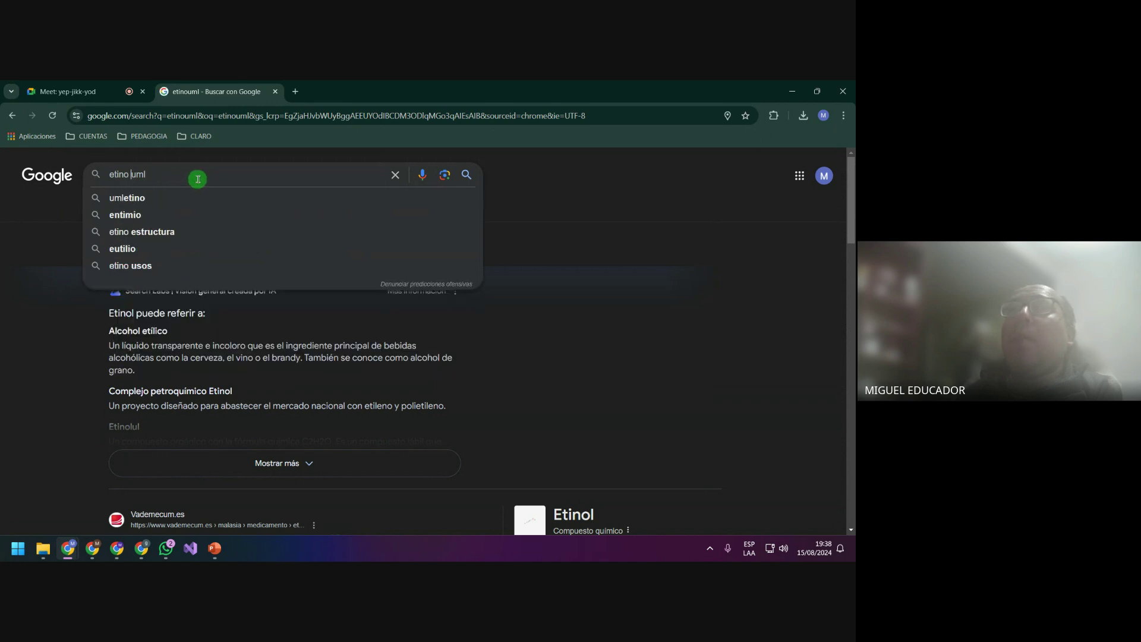
key(Down)
key(Return)
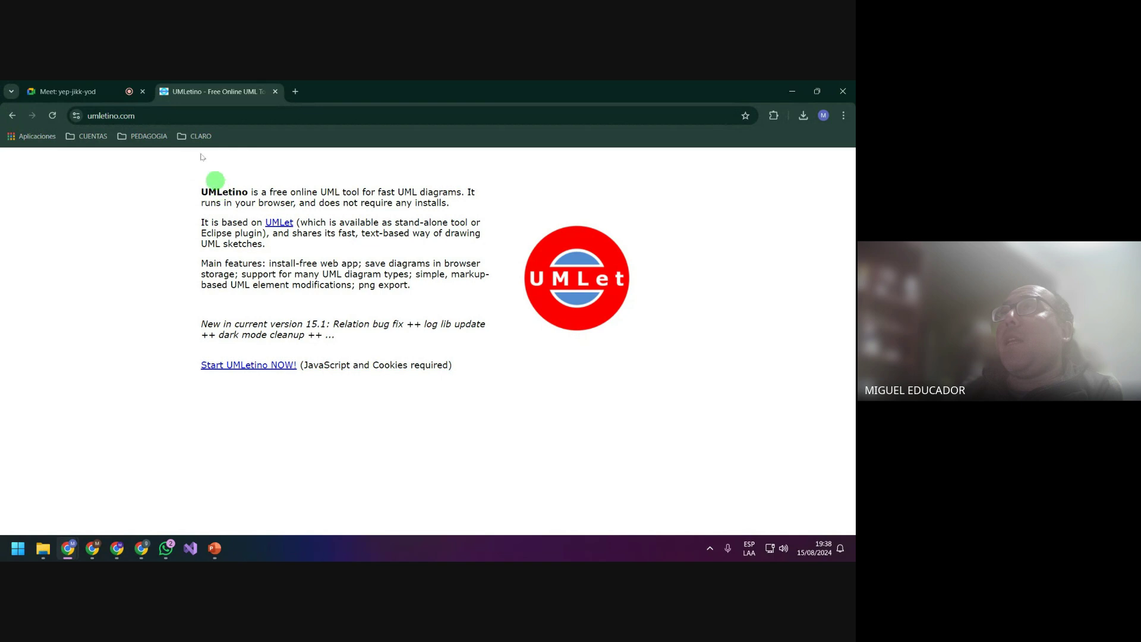
click(256, 365)
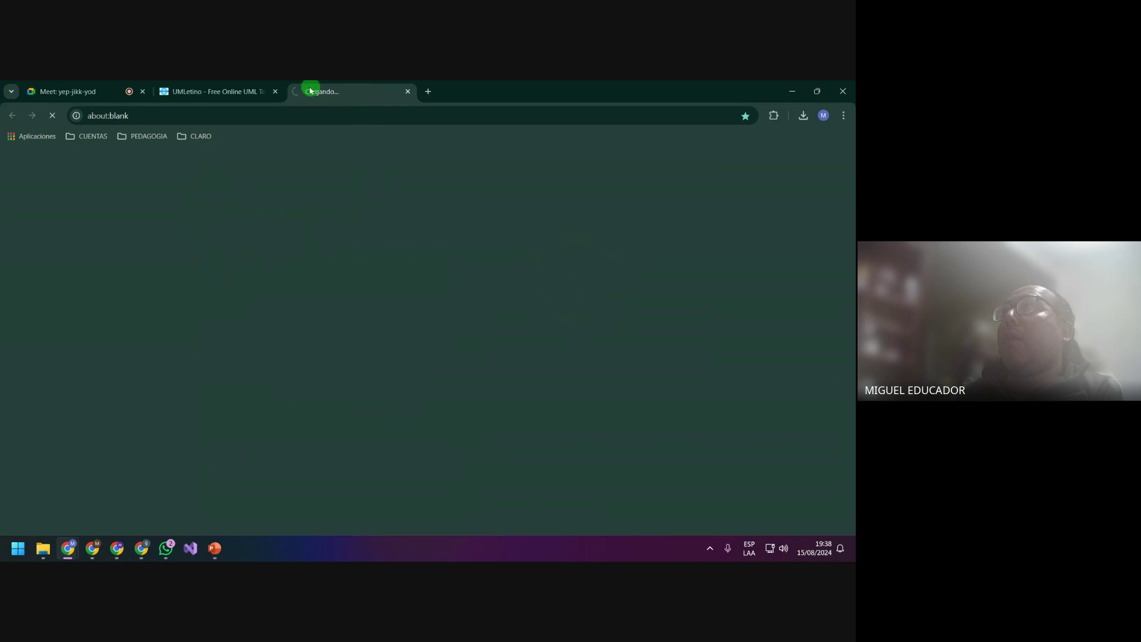